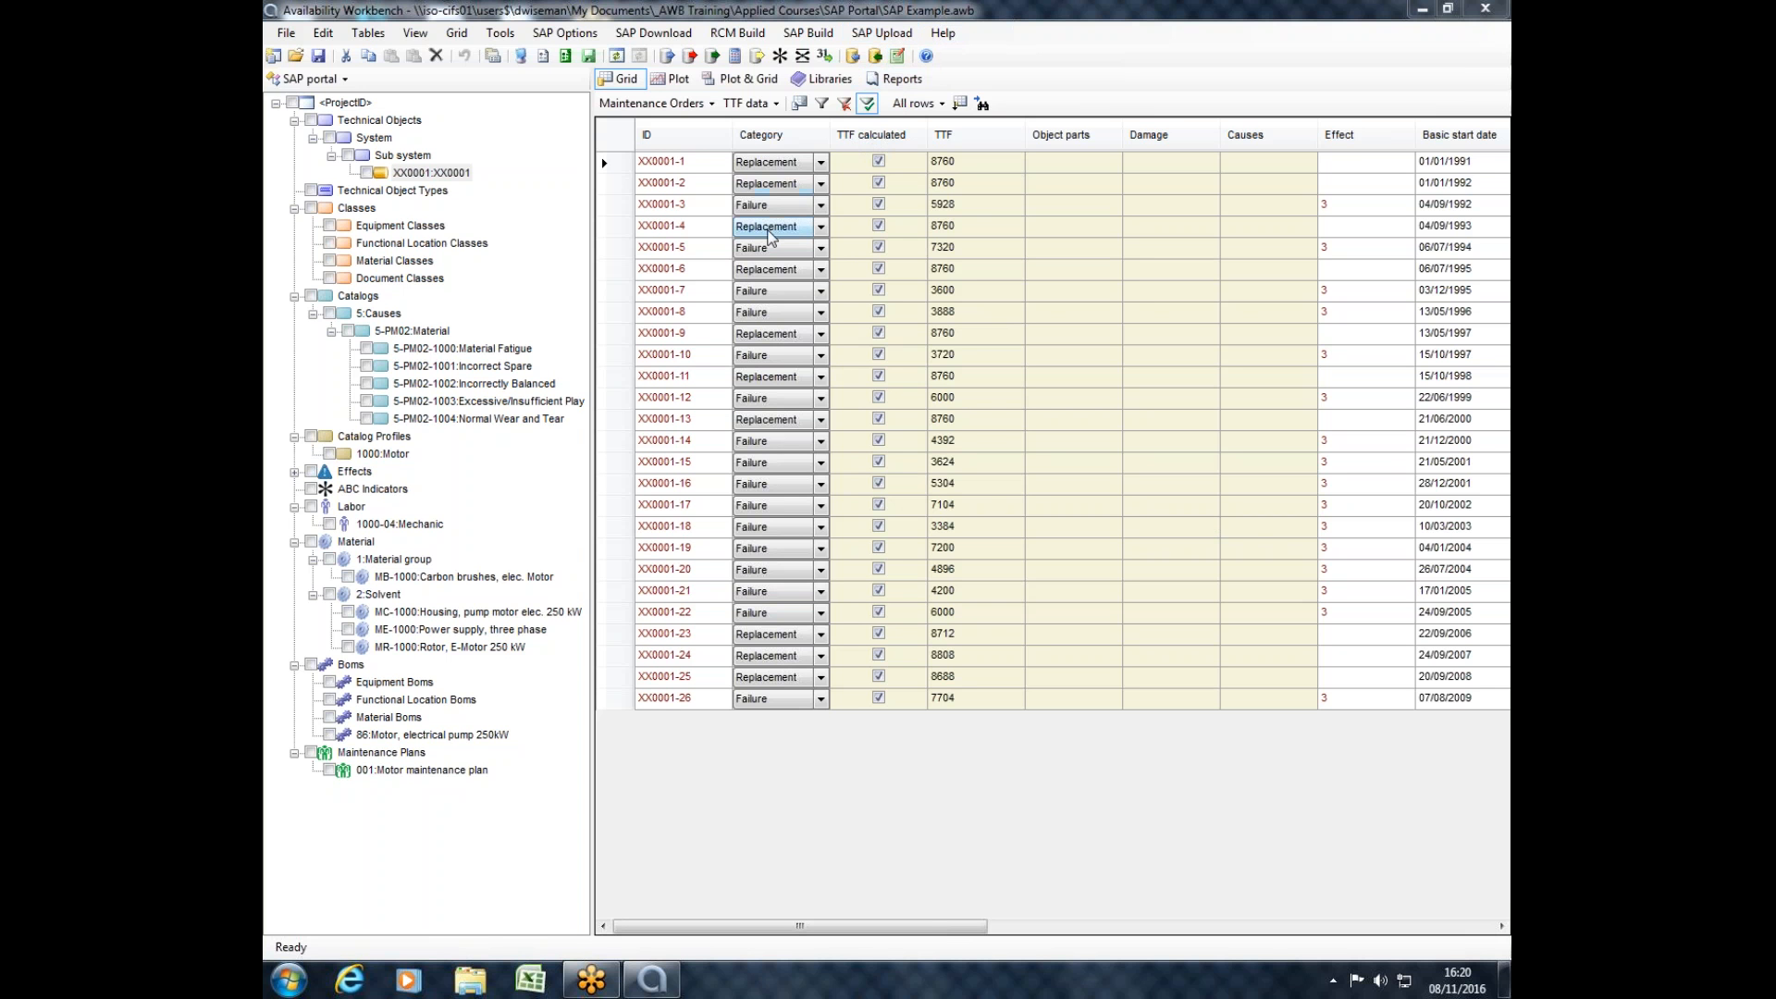
Expand the Effects branch, mark the entire project for inclusion, and build its master data in RCMCost.
click(291, 473)
click(291, 473)
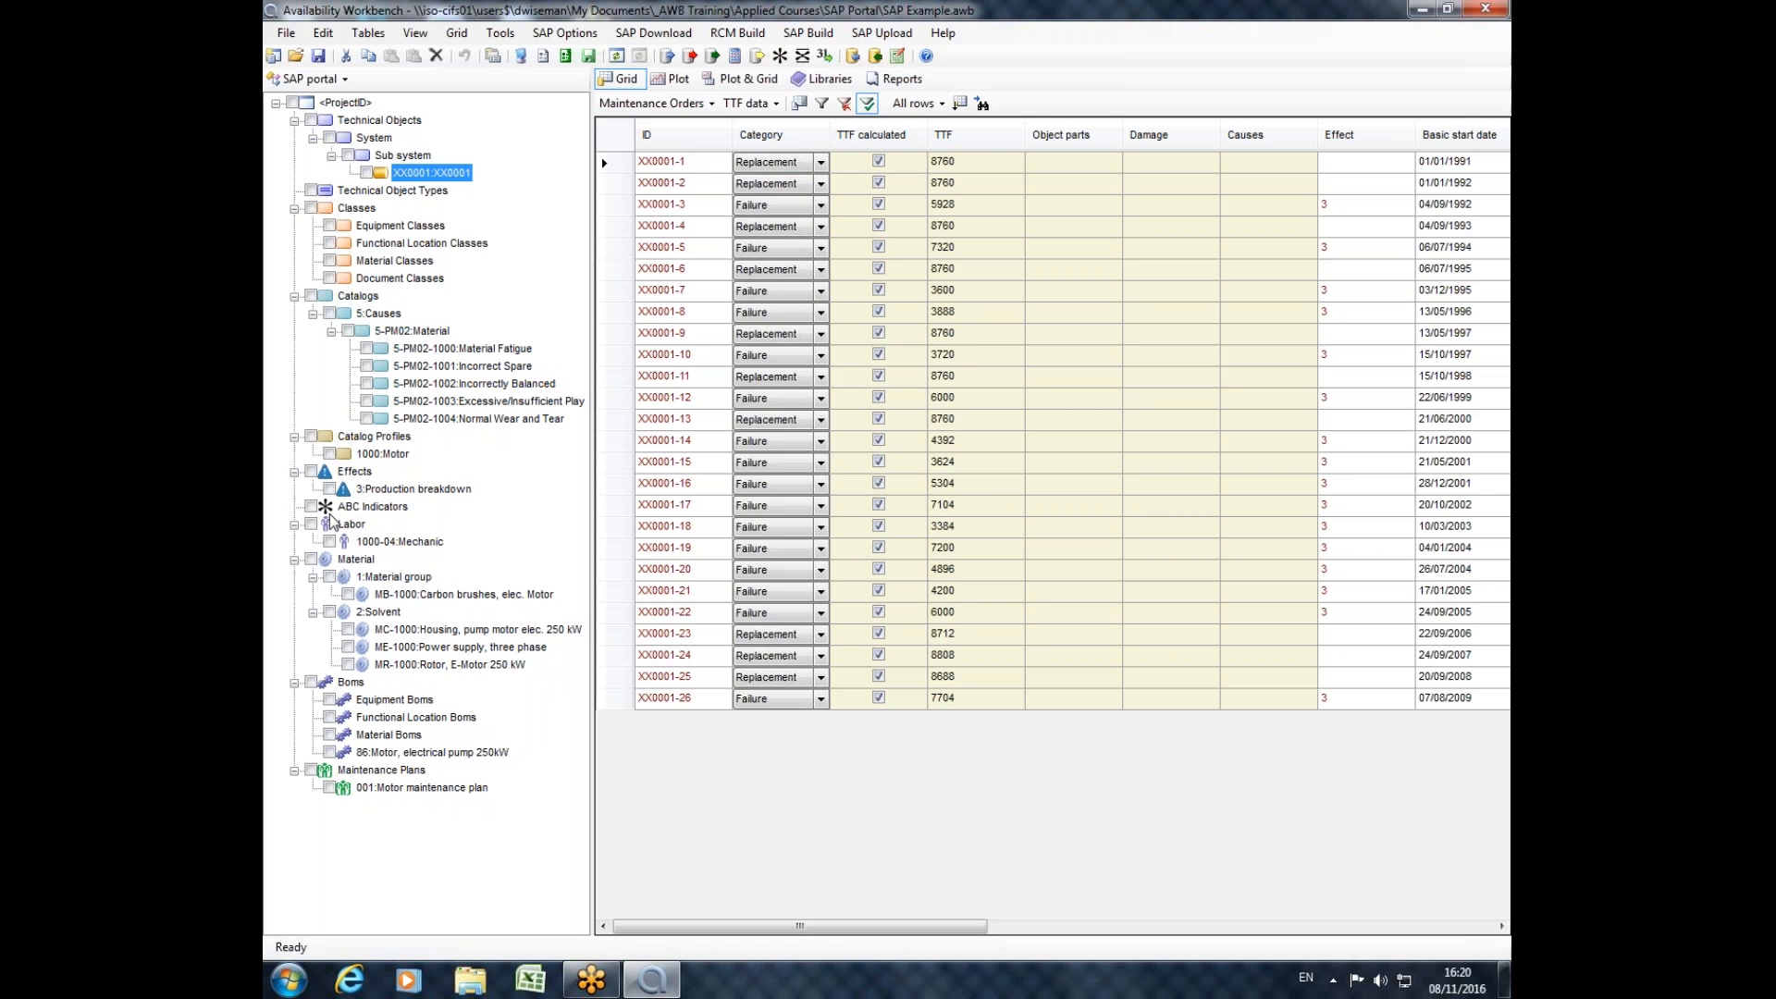
click(293, 103)
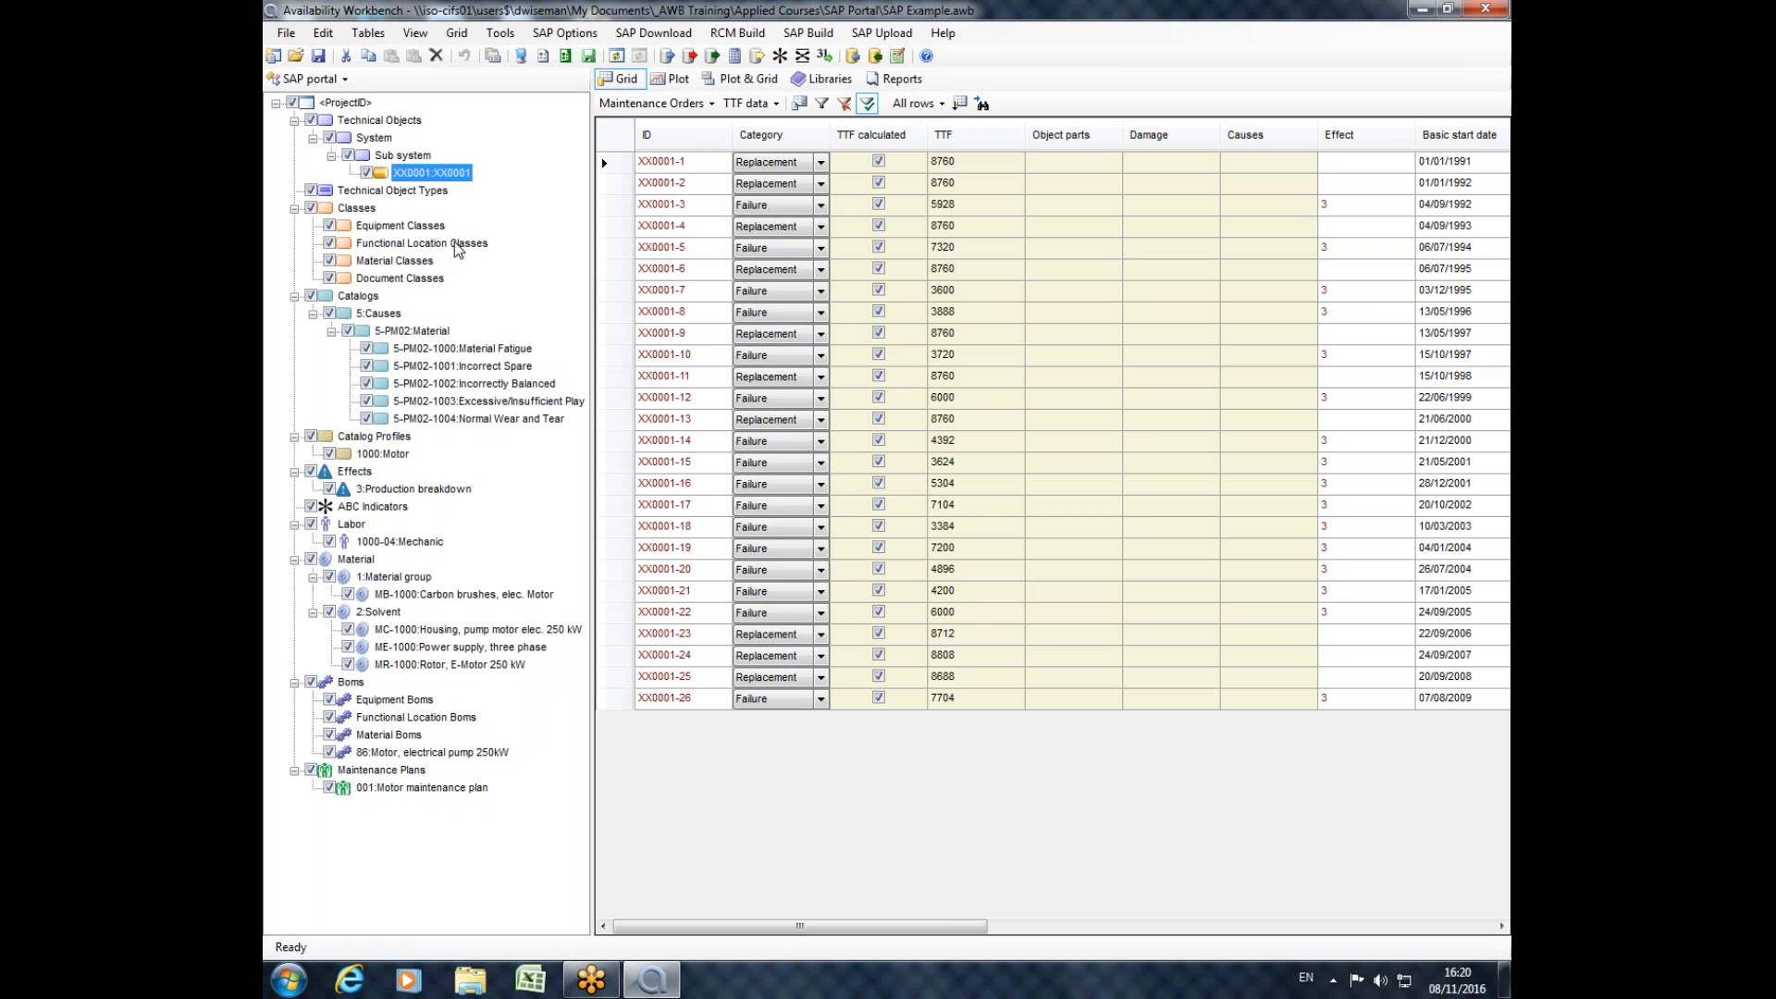
click(669, 58)
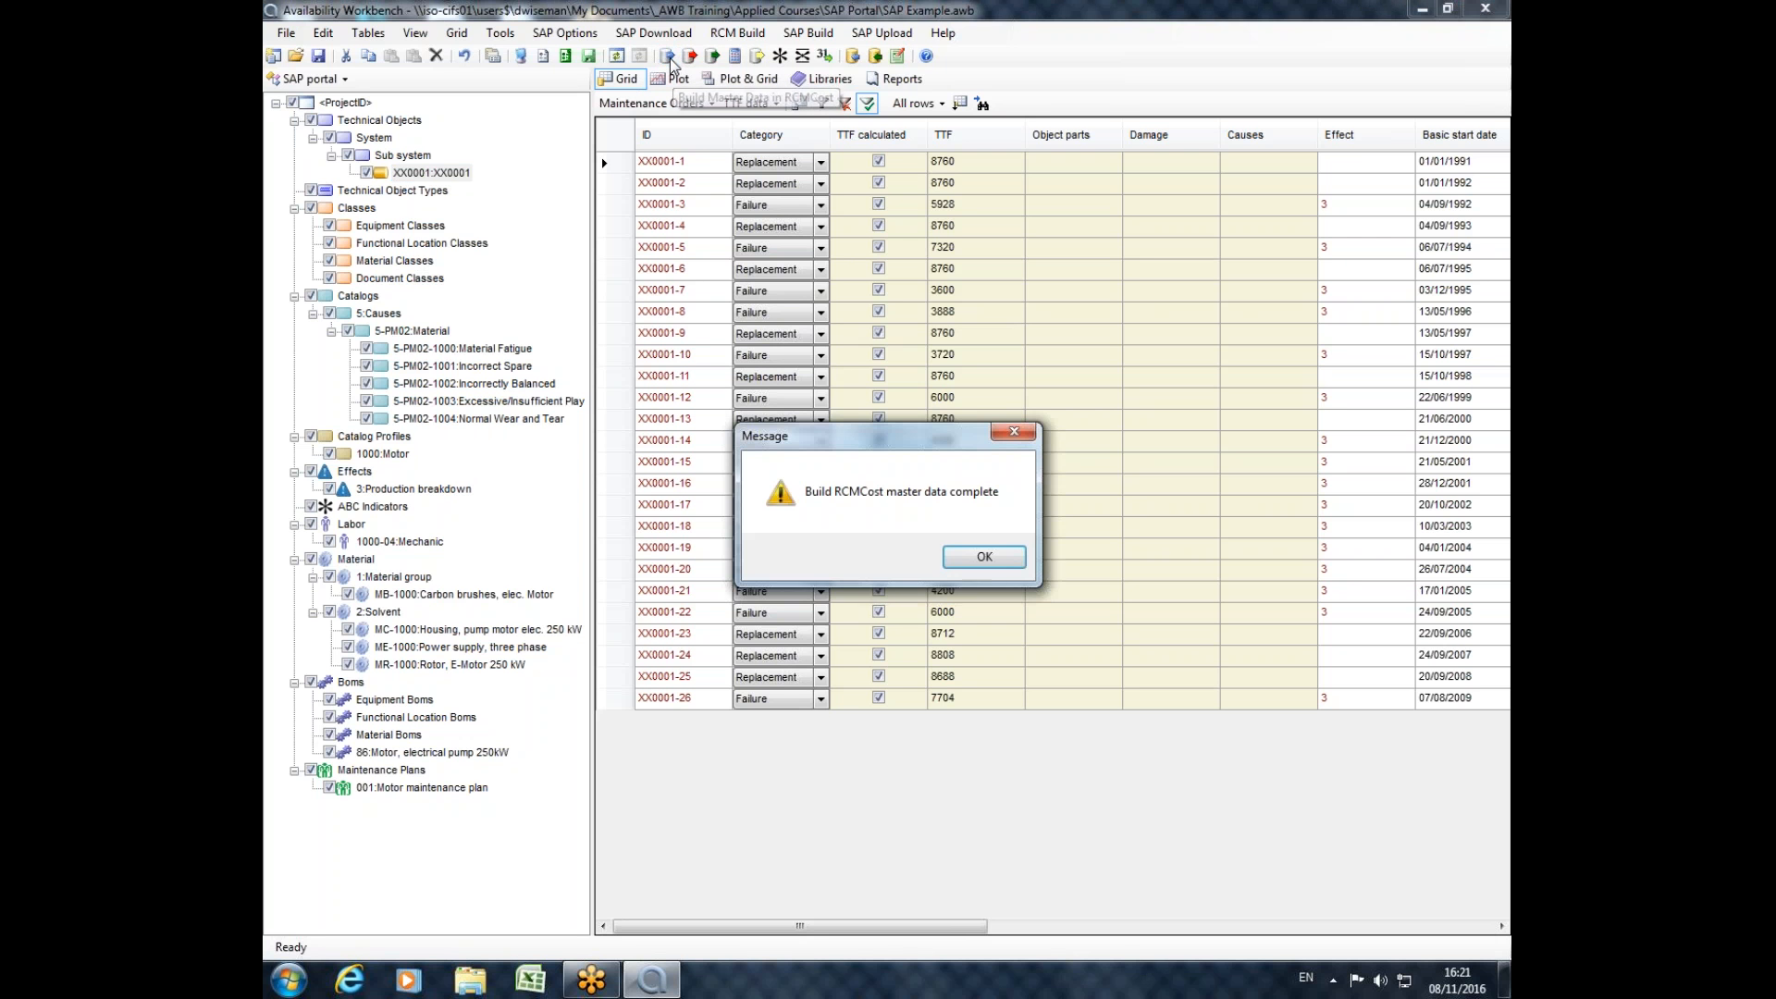
click(991, 556)
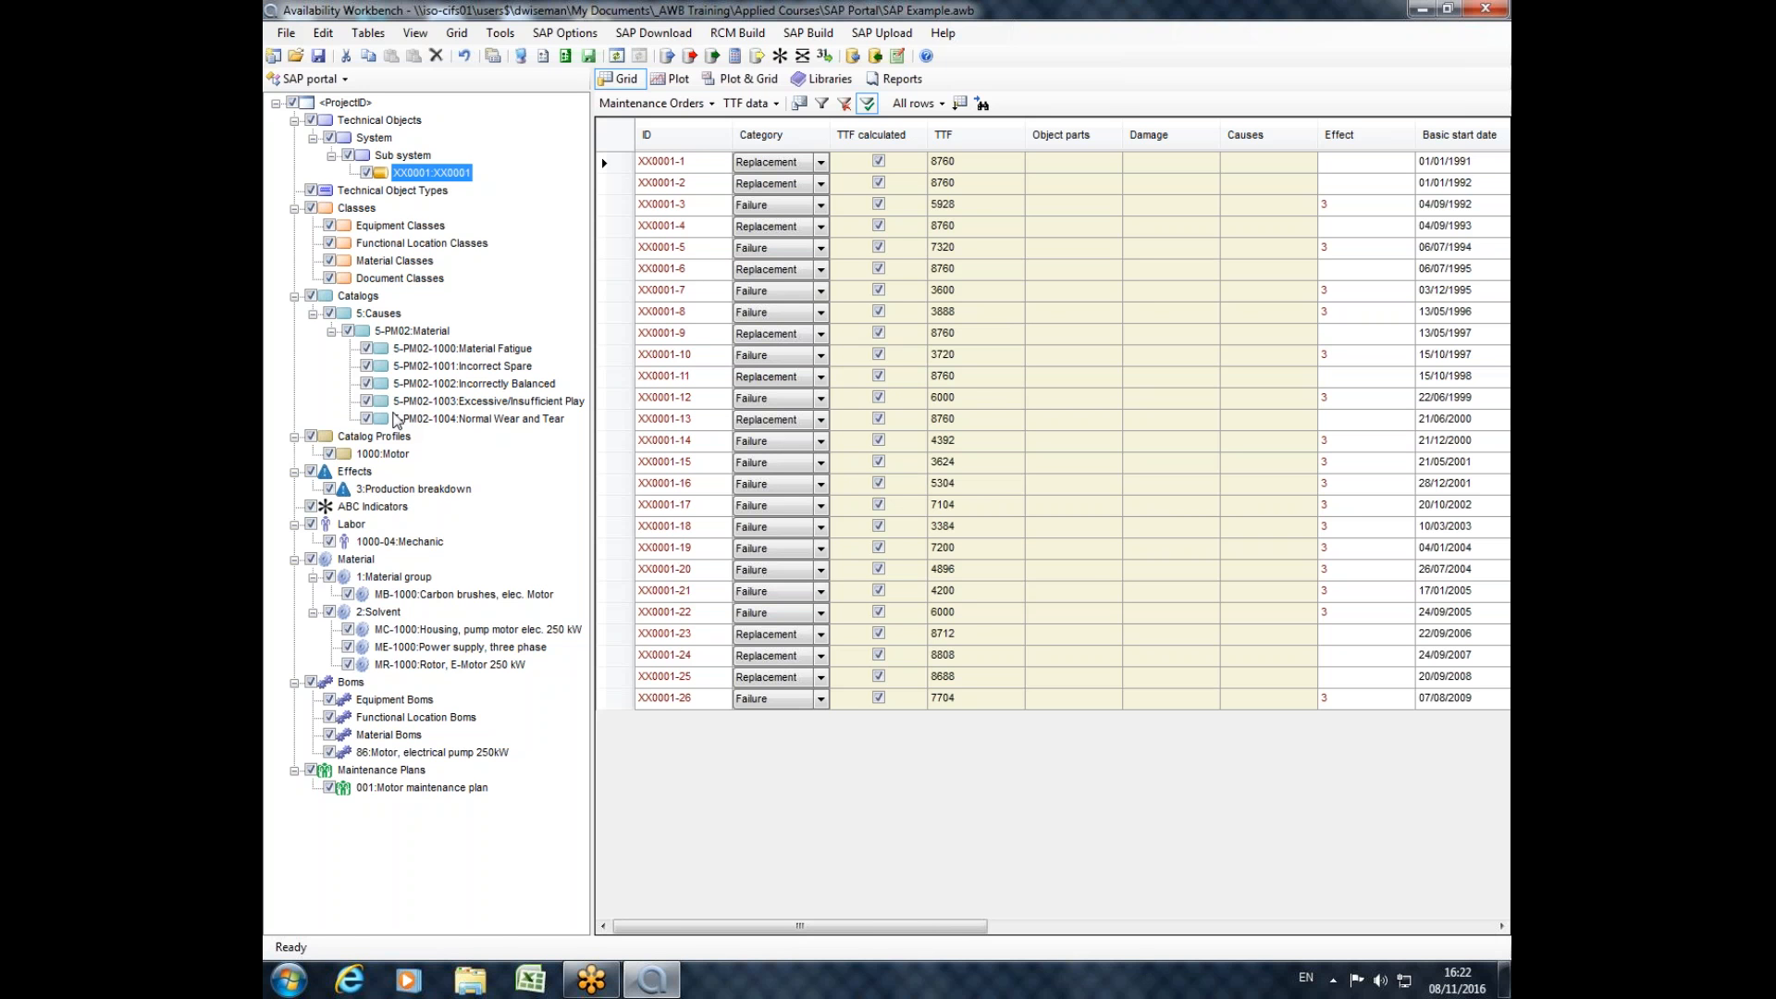
Examine the Causes catalog, its 5-PM02:Material code group, and each cause code in relation to equipment XX0001.
click(370, 314)
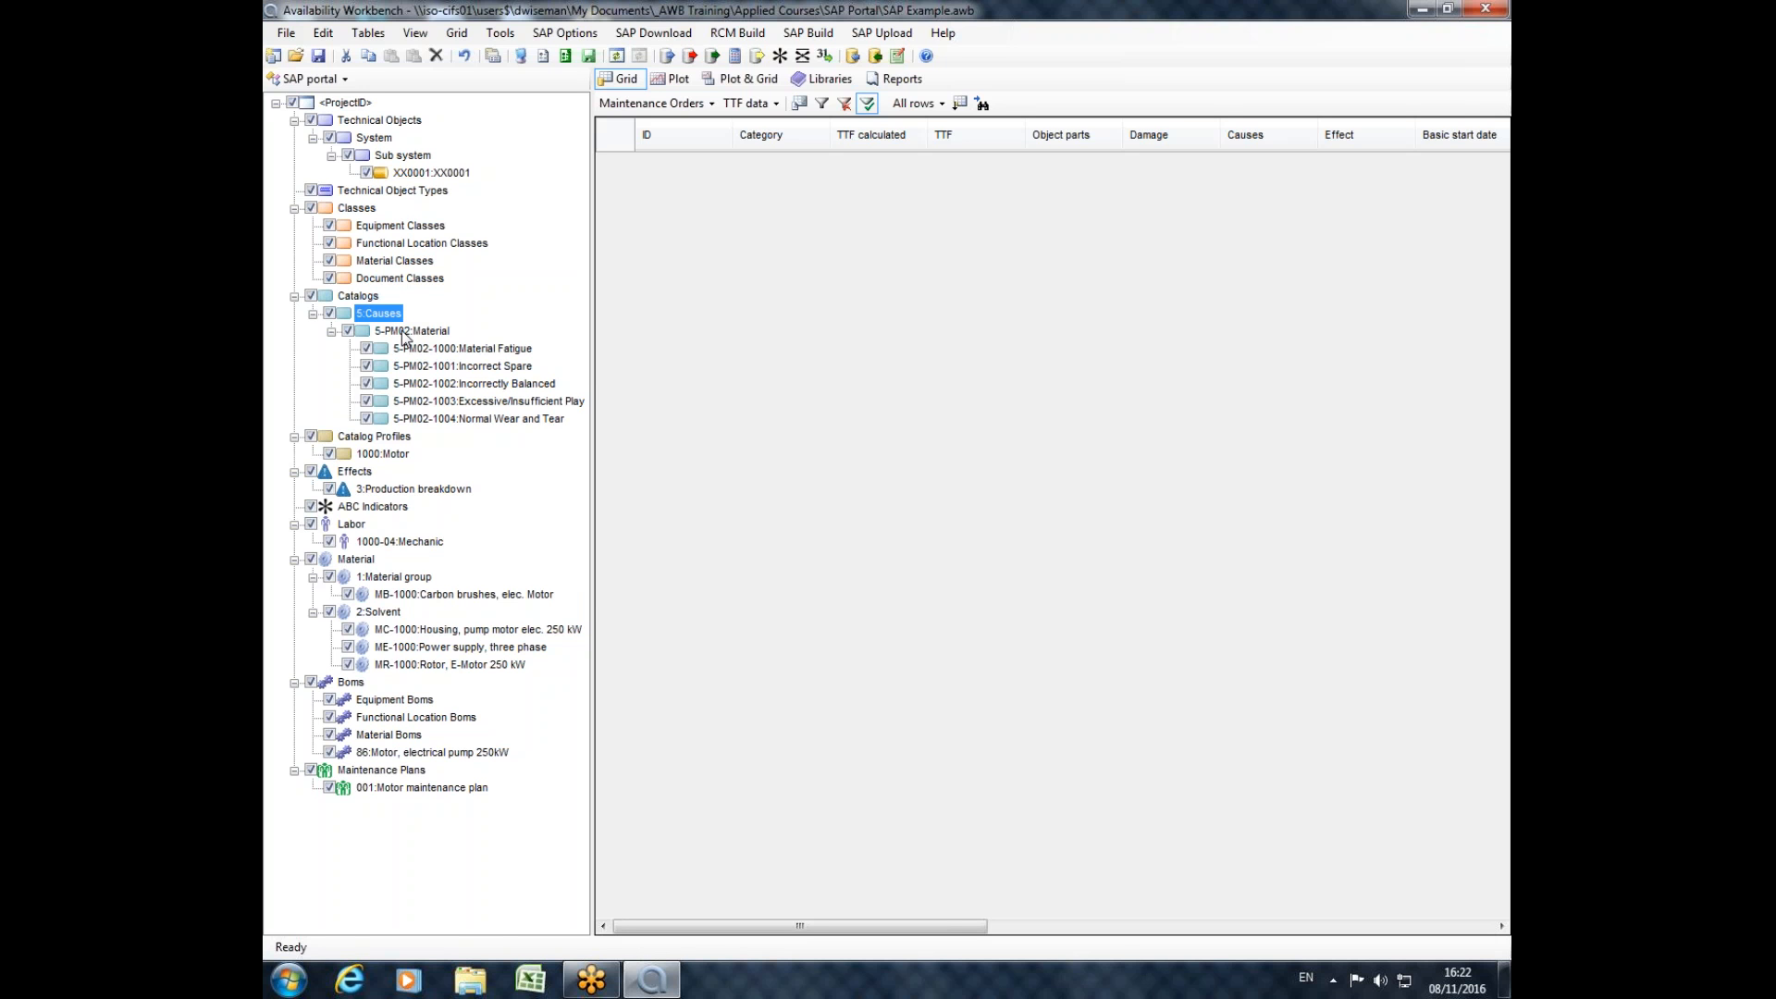
click(406, 332)
click(377, 313)
click(404, 332)
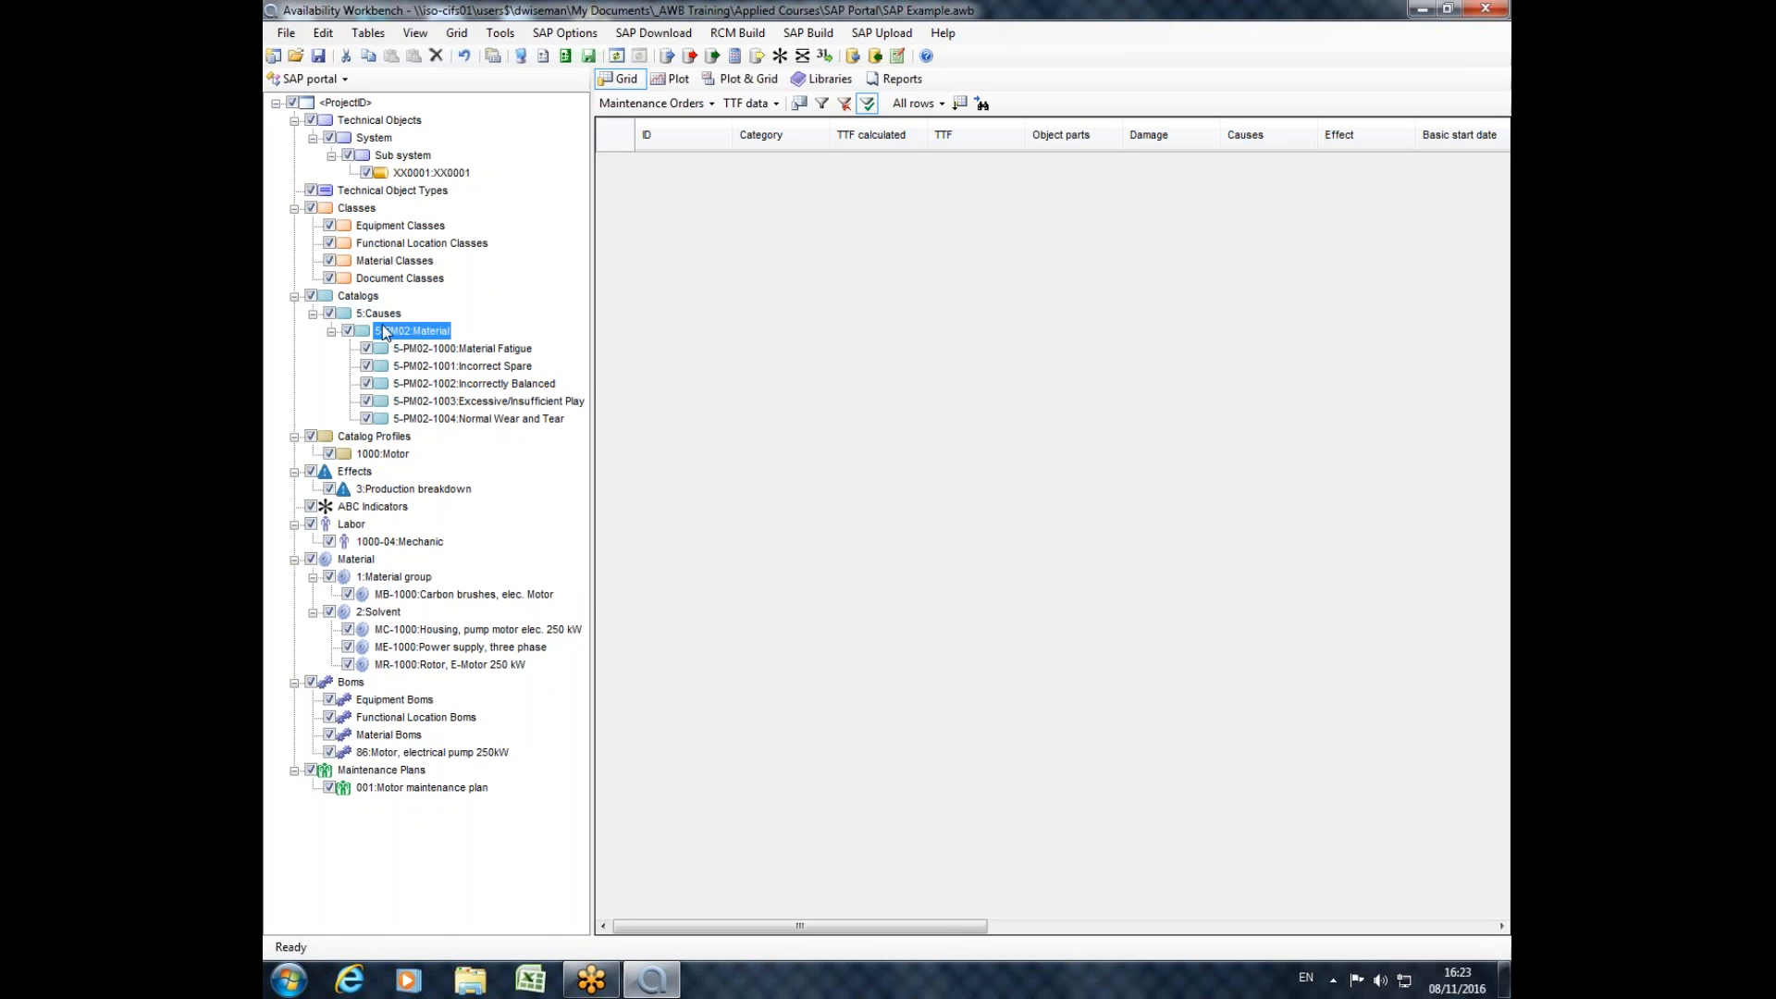
click(429, 173)
click(433, 331)
click(434, 350)
click(435, 367)
click(435, 384)
click(446, 400)
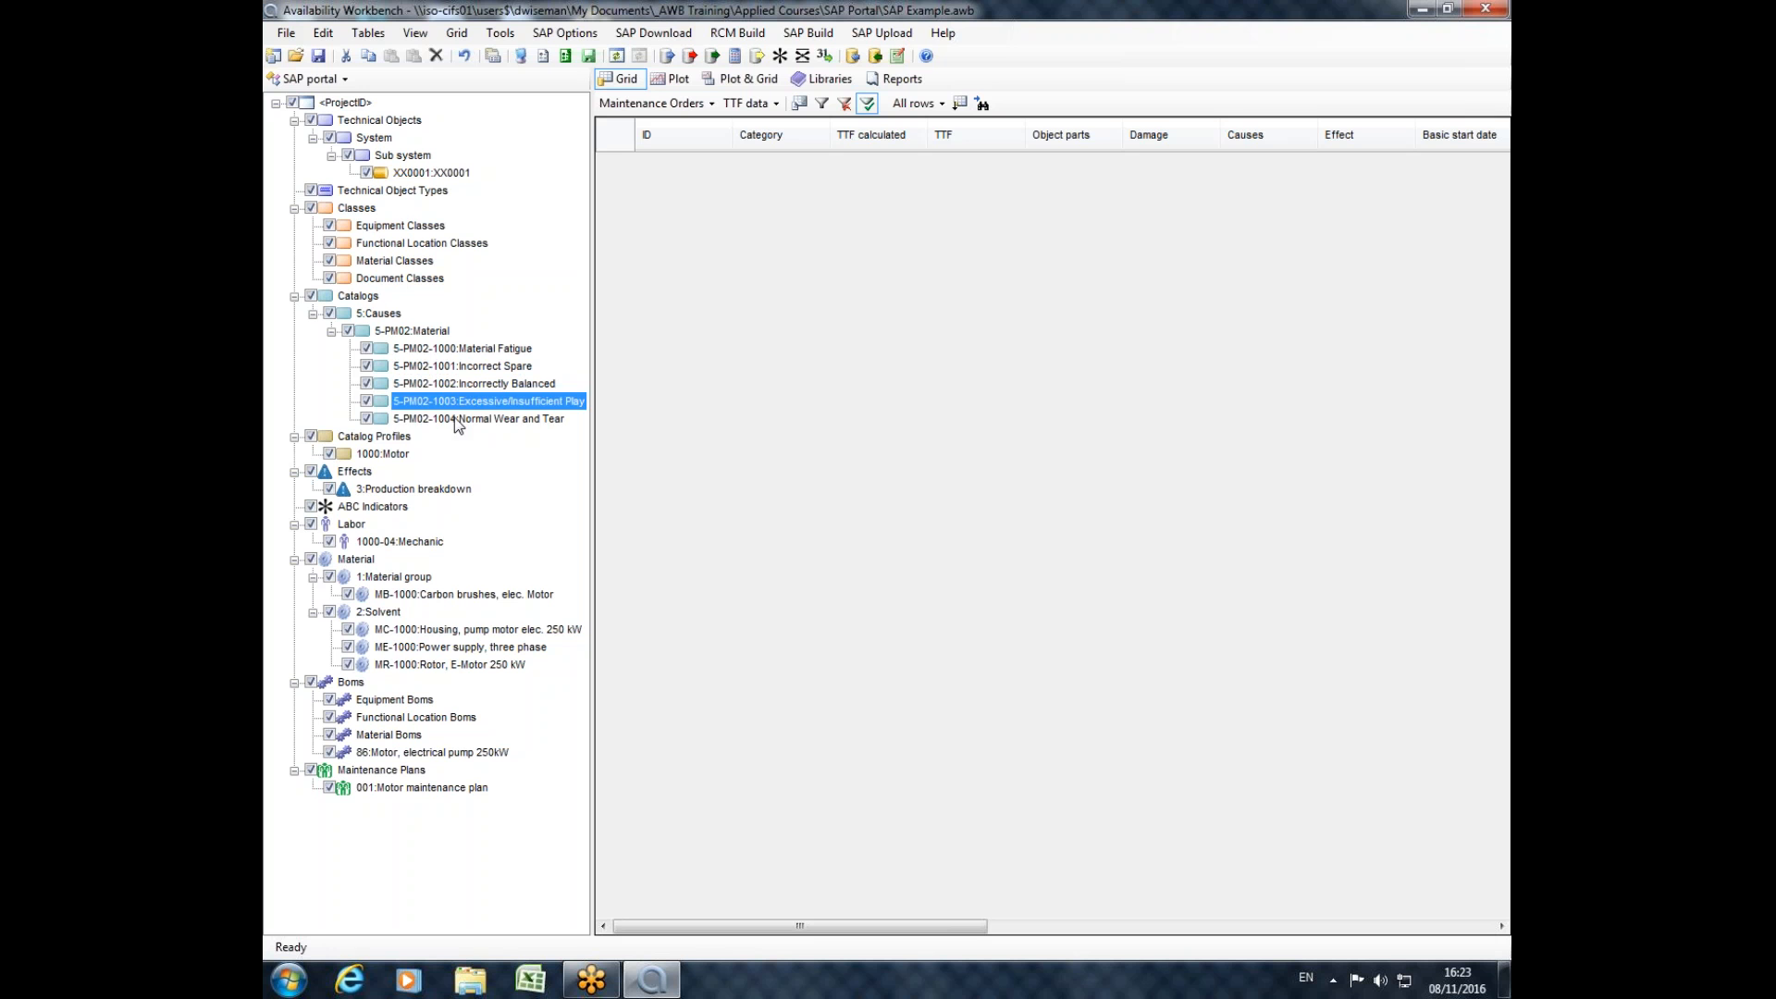
click(453, 418)
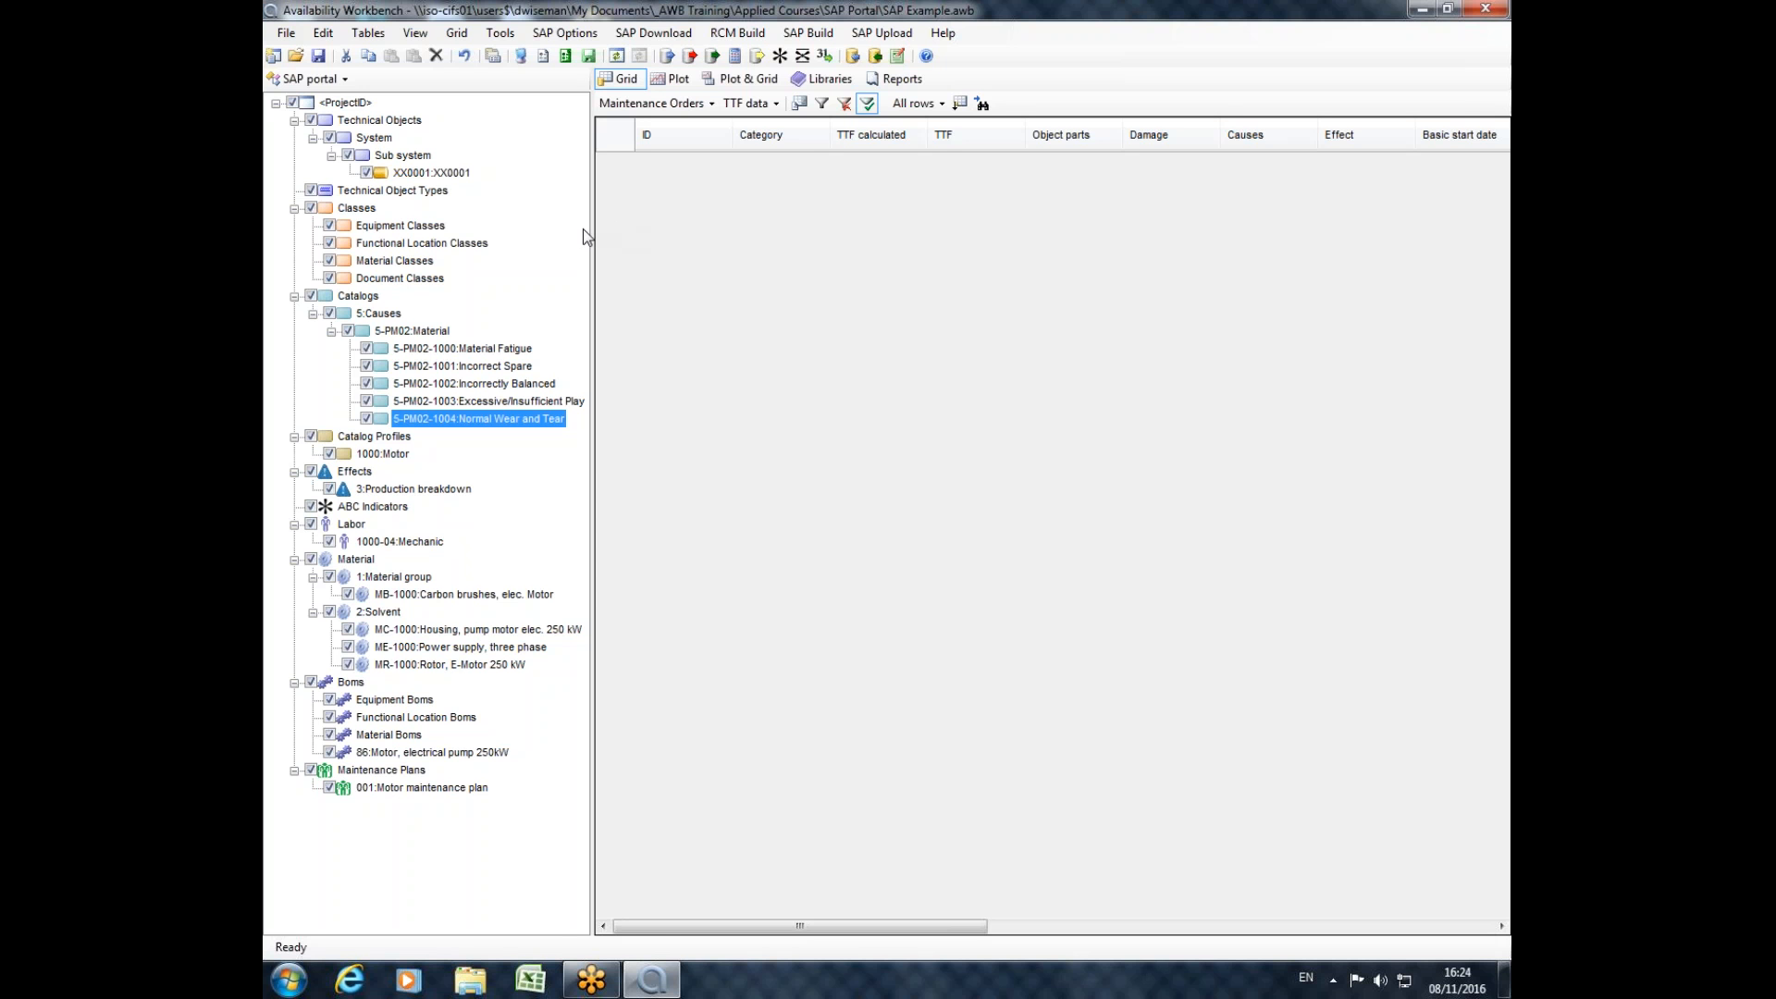
Review the location and organization properties of equipment XX0001, checking its assigned catalog profile.
click(407, 173)
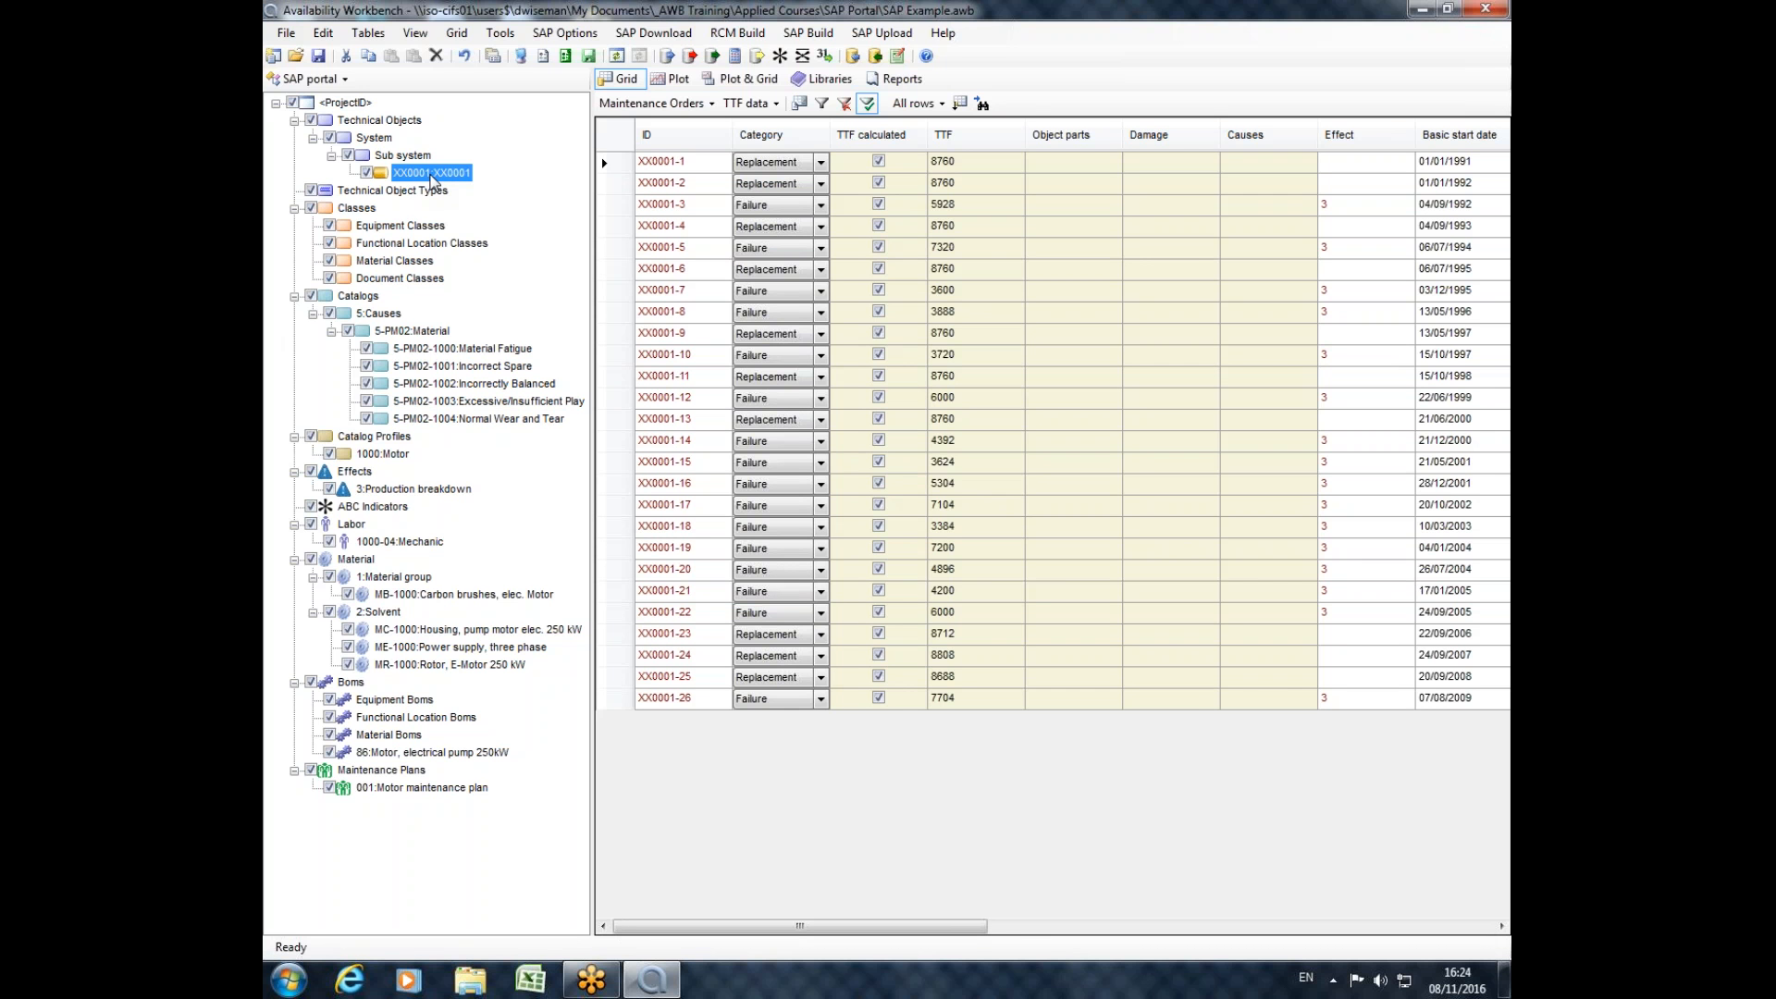
double_click(431, 176)
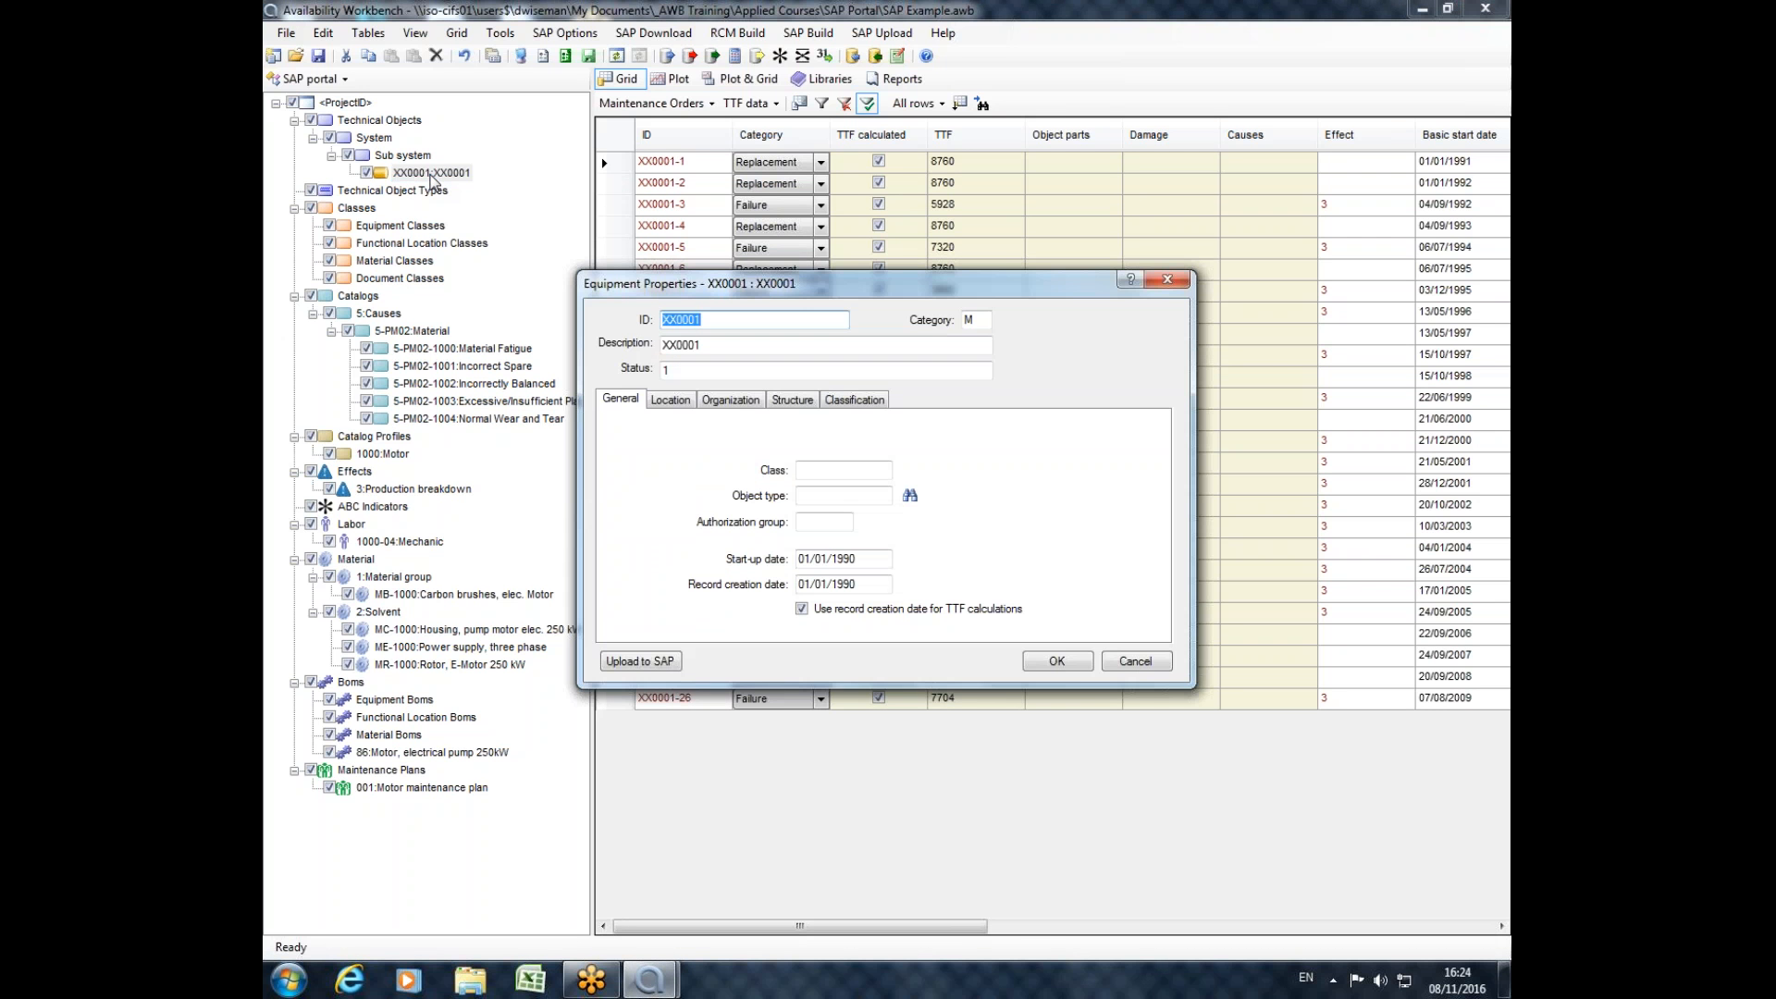
click(669, 400)
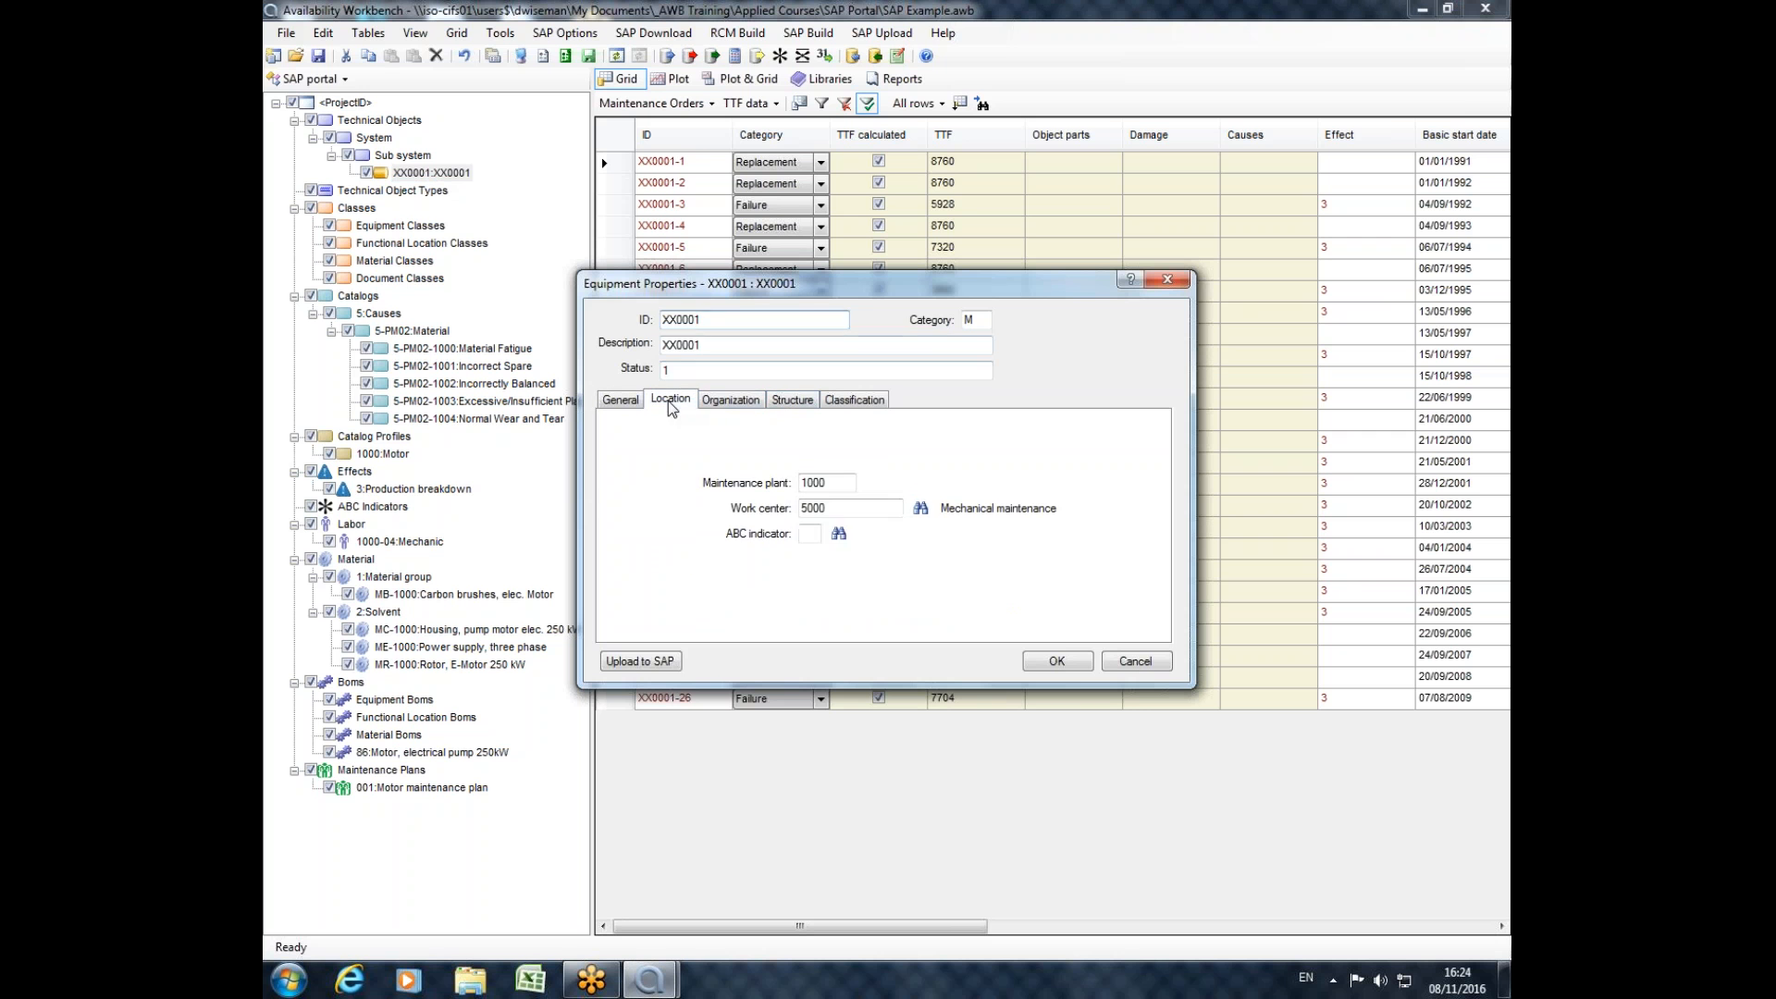
click(726, 404)
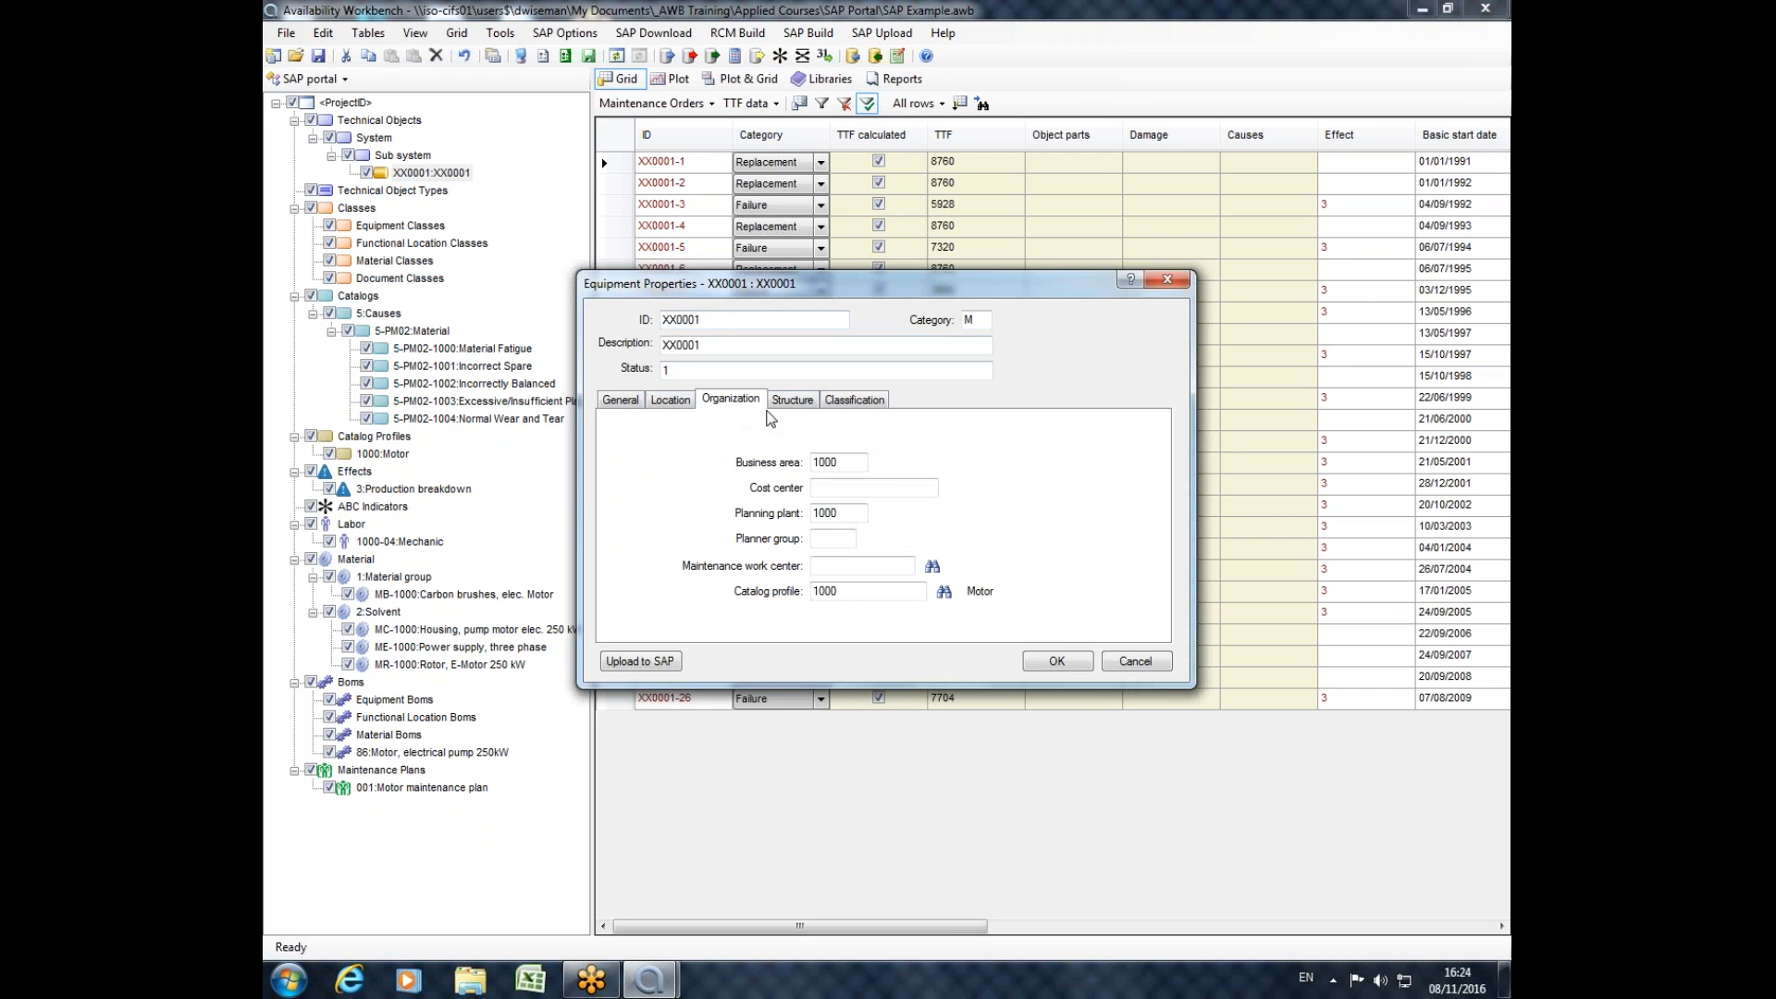
double_click(856, 592)
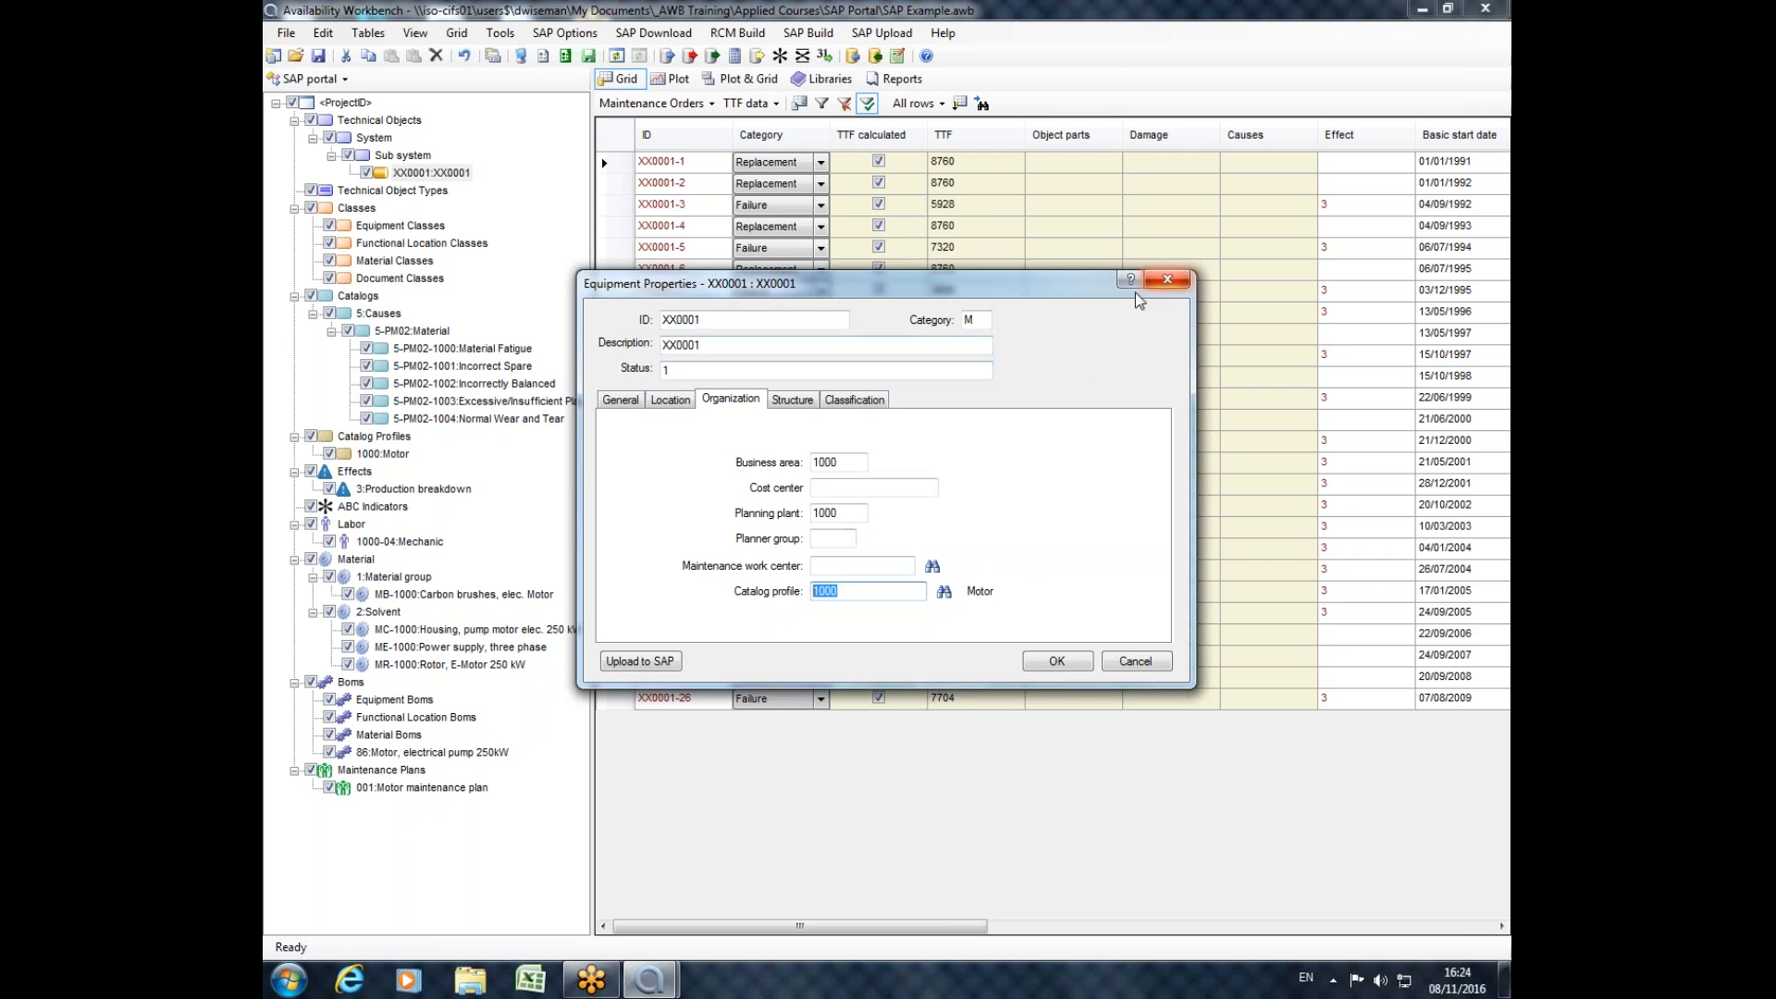
click(1167, 279)
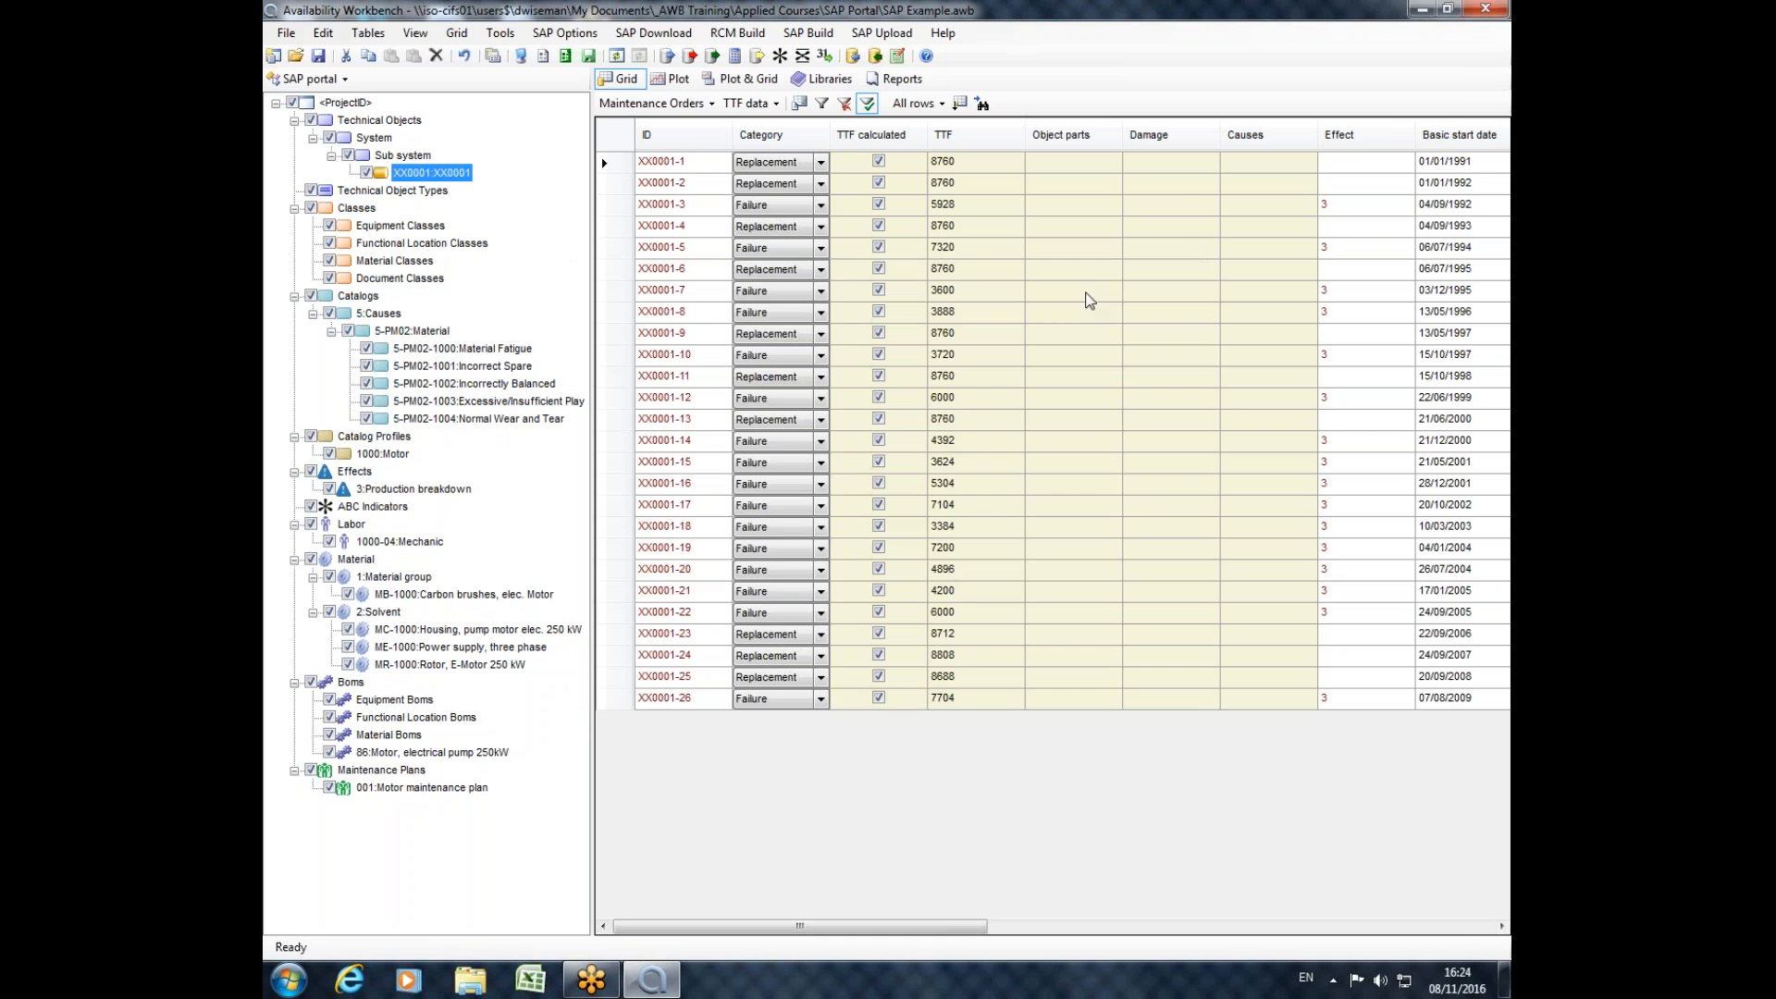
Inspect the code group of the 1000:Motor catalog profile, the matching cause codes, and the maintenance orders of equipment XX0001.
double_click(387, 455)
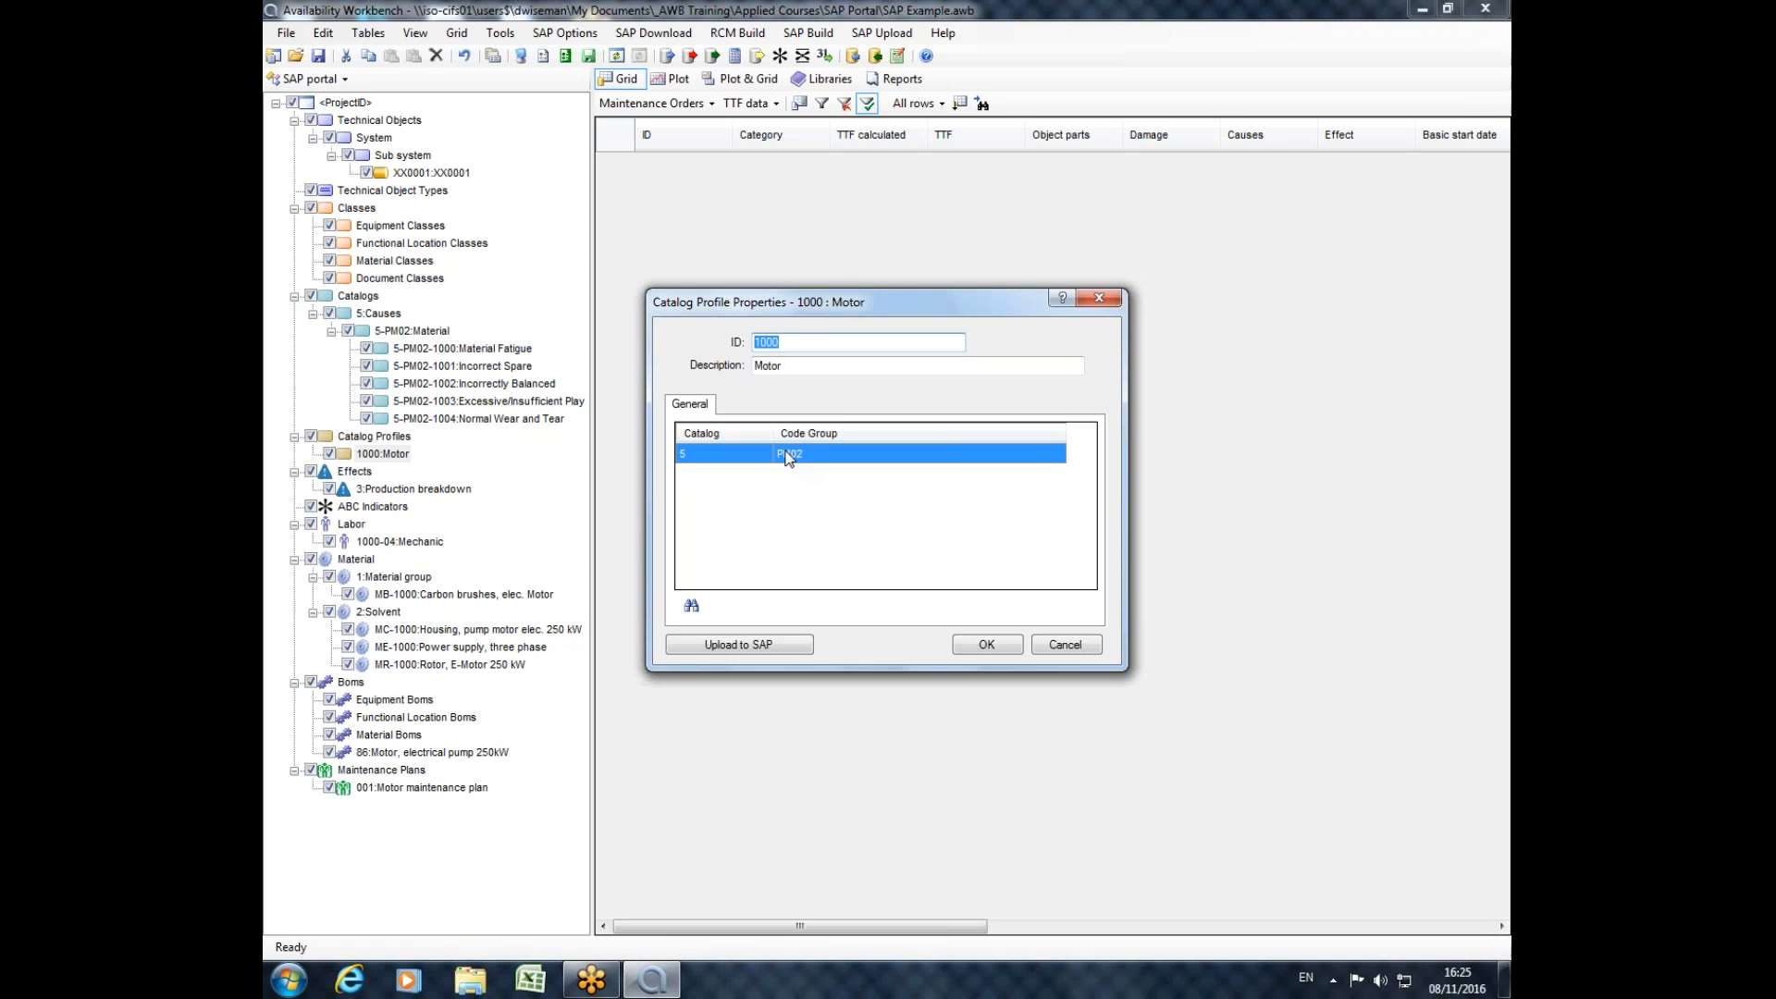
click(1101, 296)
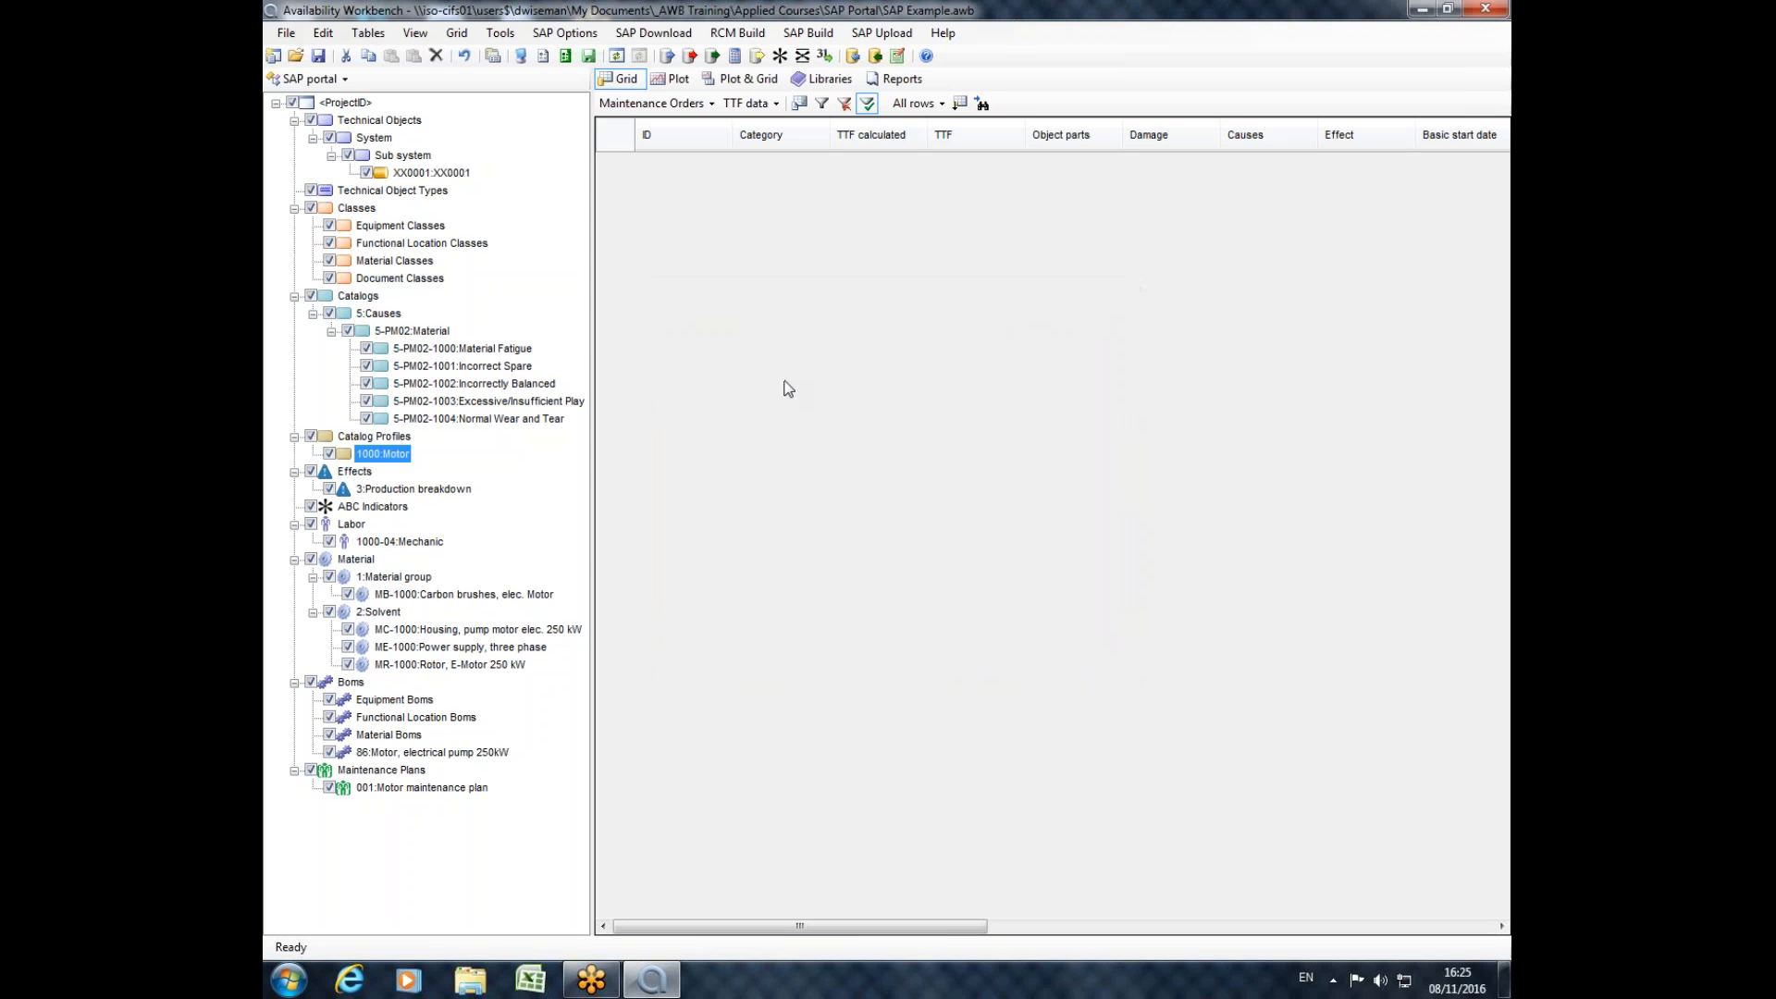
click(467, 348)
click(469, 366)
click(472, 385)
click(472, 401)
click(471, 419)
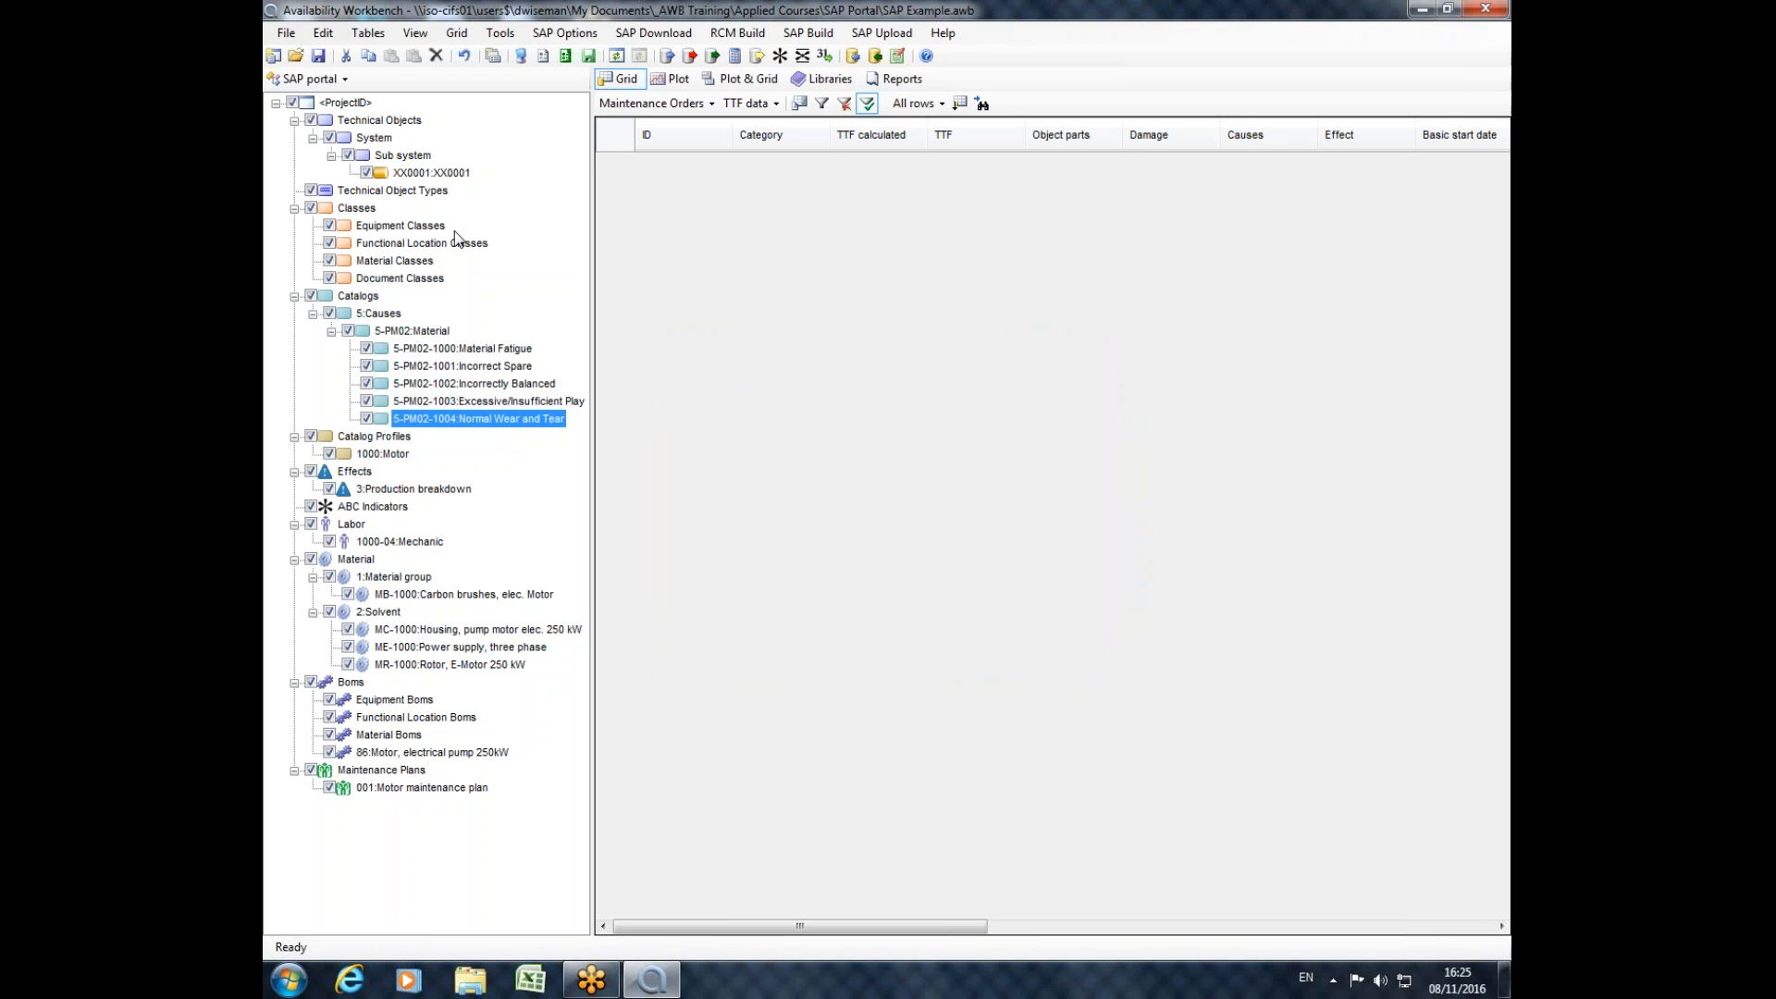
click(433, 173)
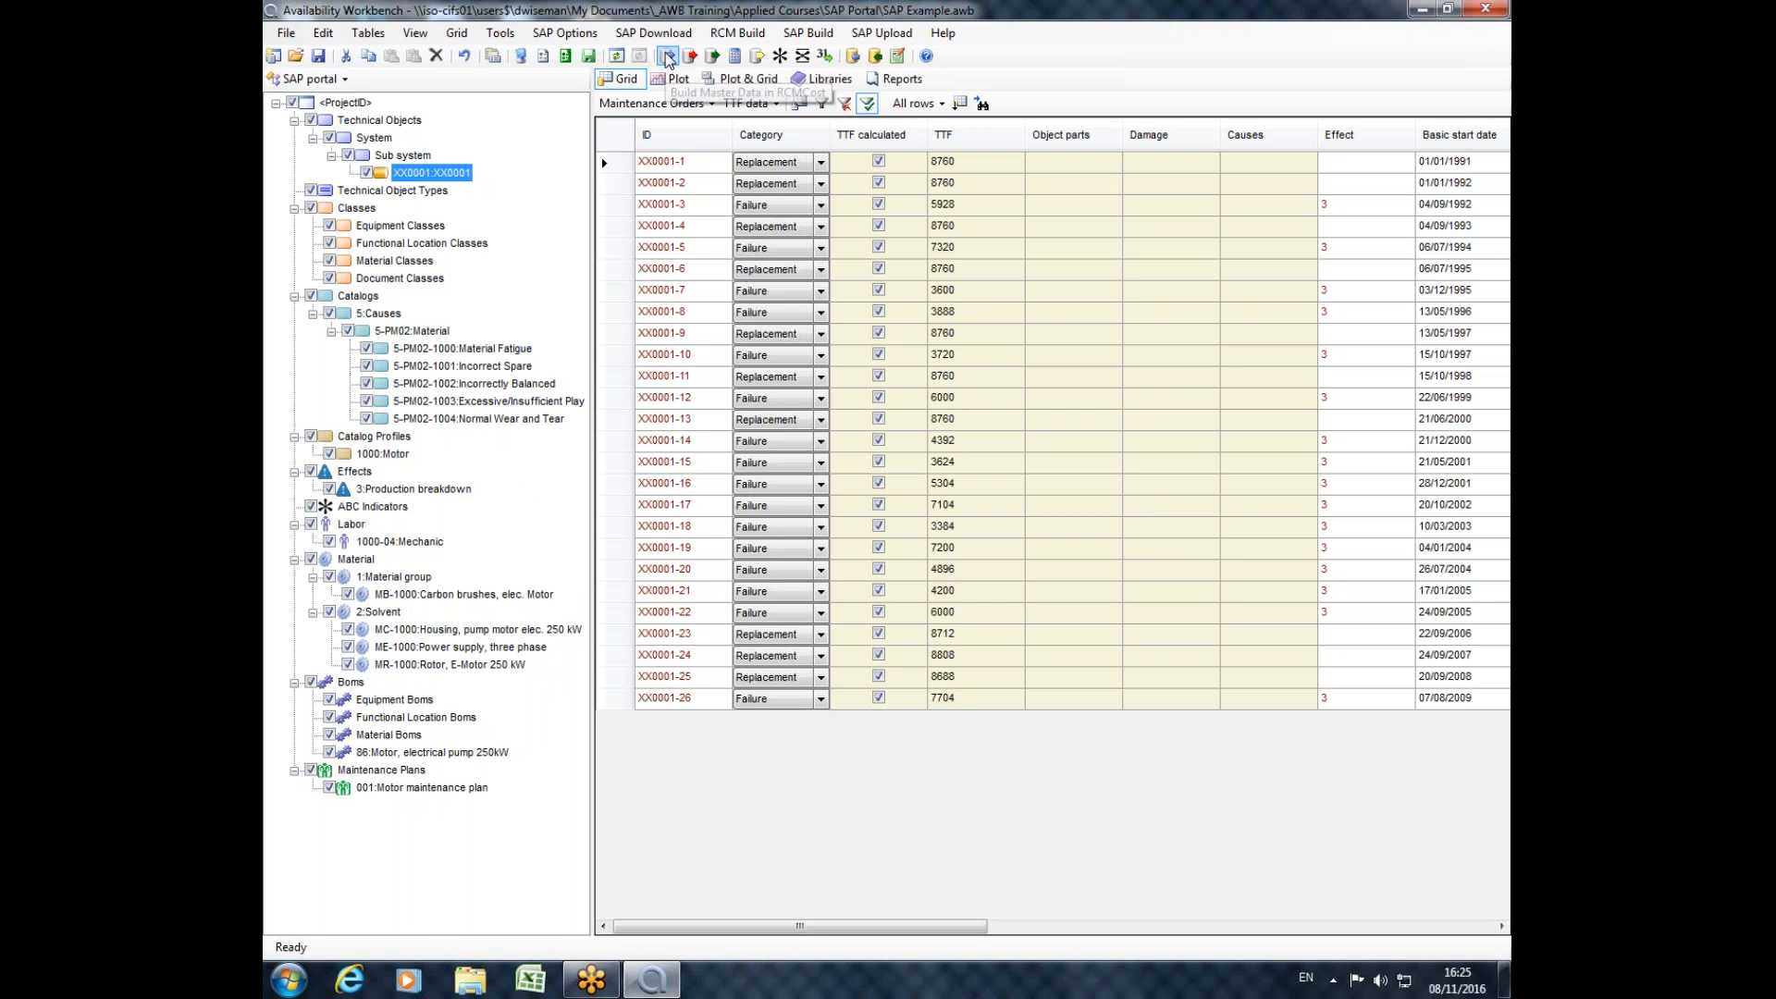
Switch to the RCMCost module and review the location properties of XX0001 built from the master data.
click(344, 80)
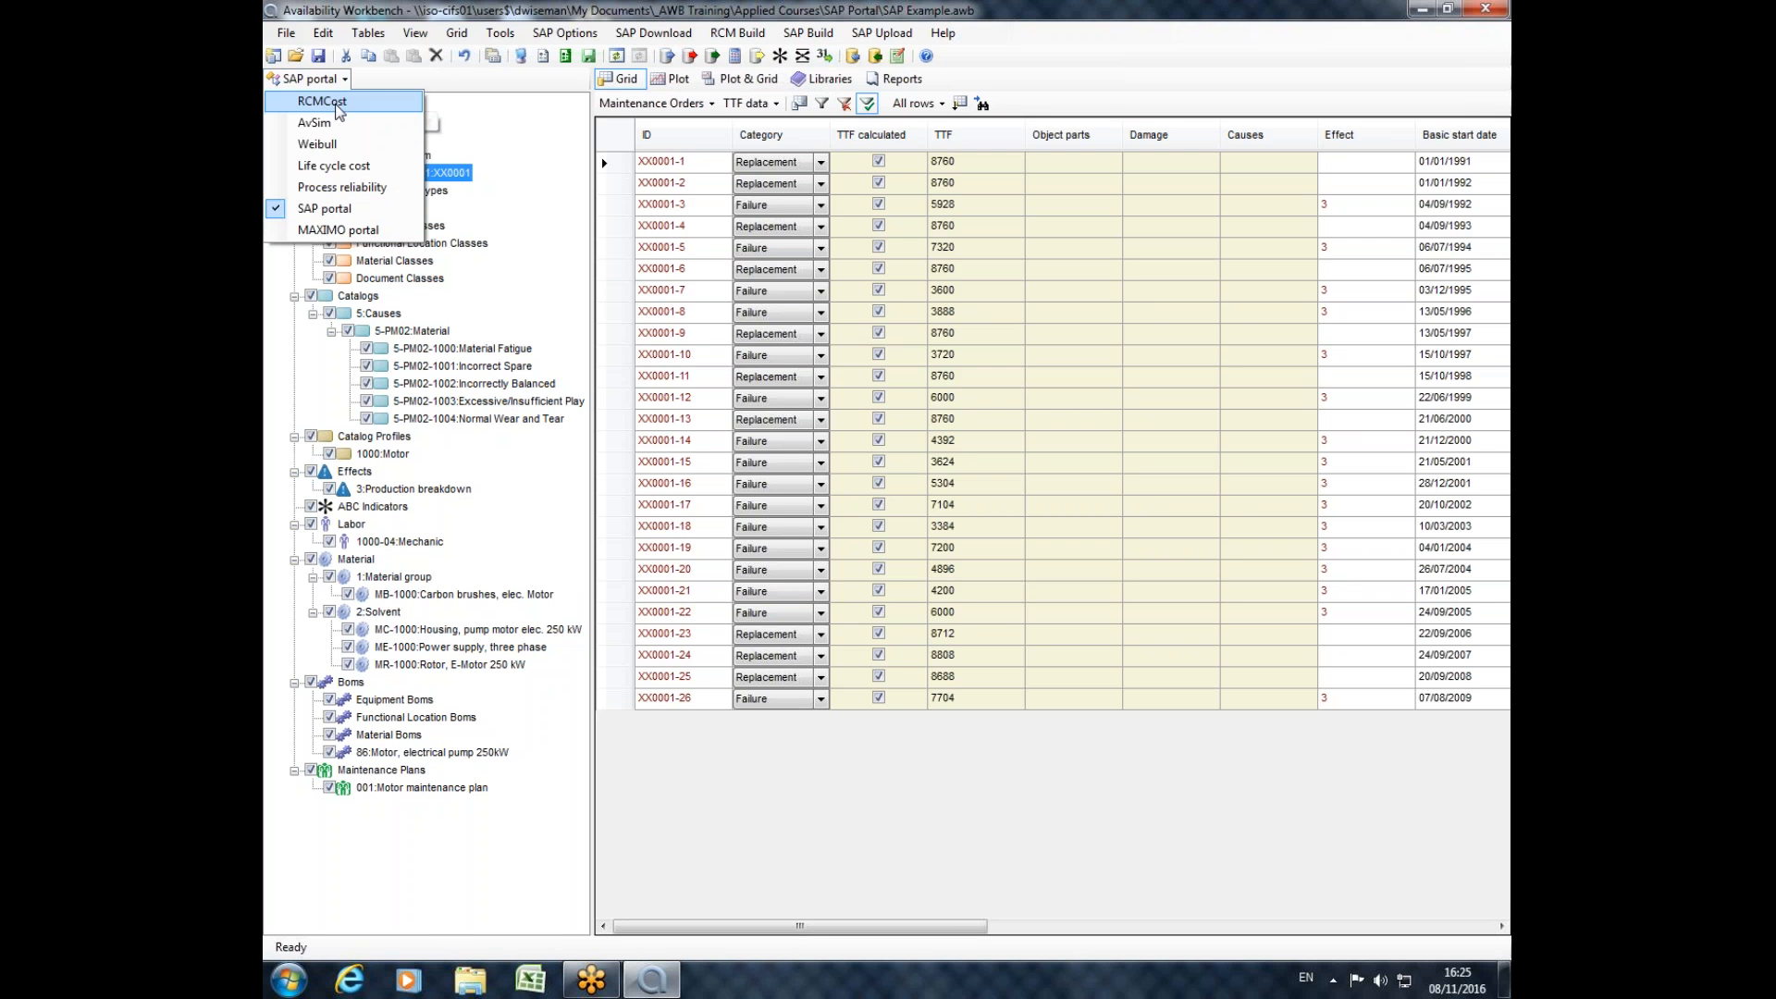
click(334, 103)
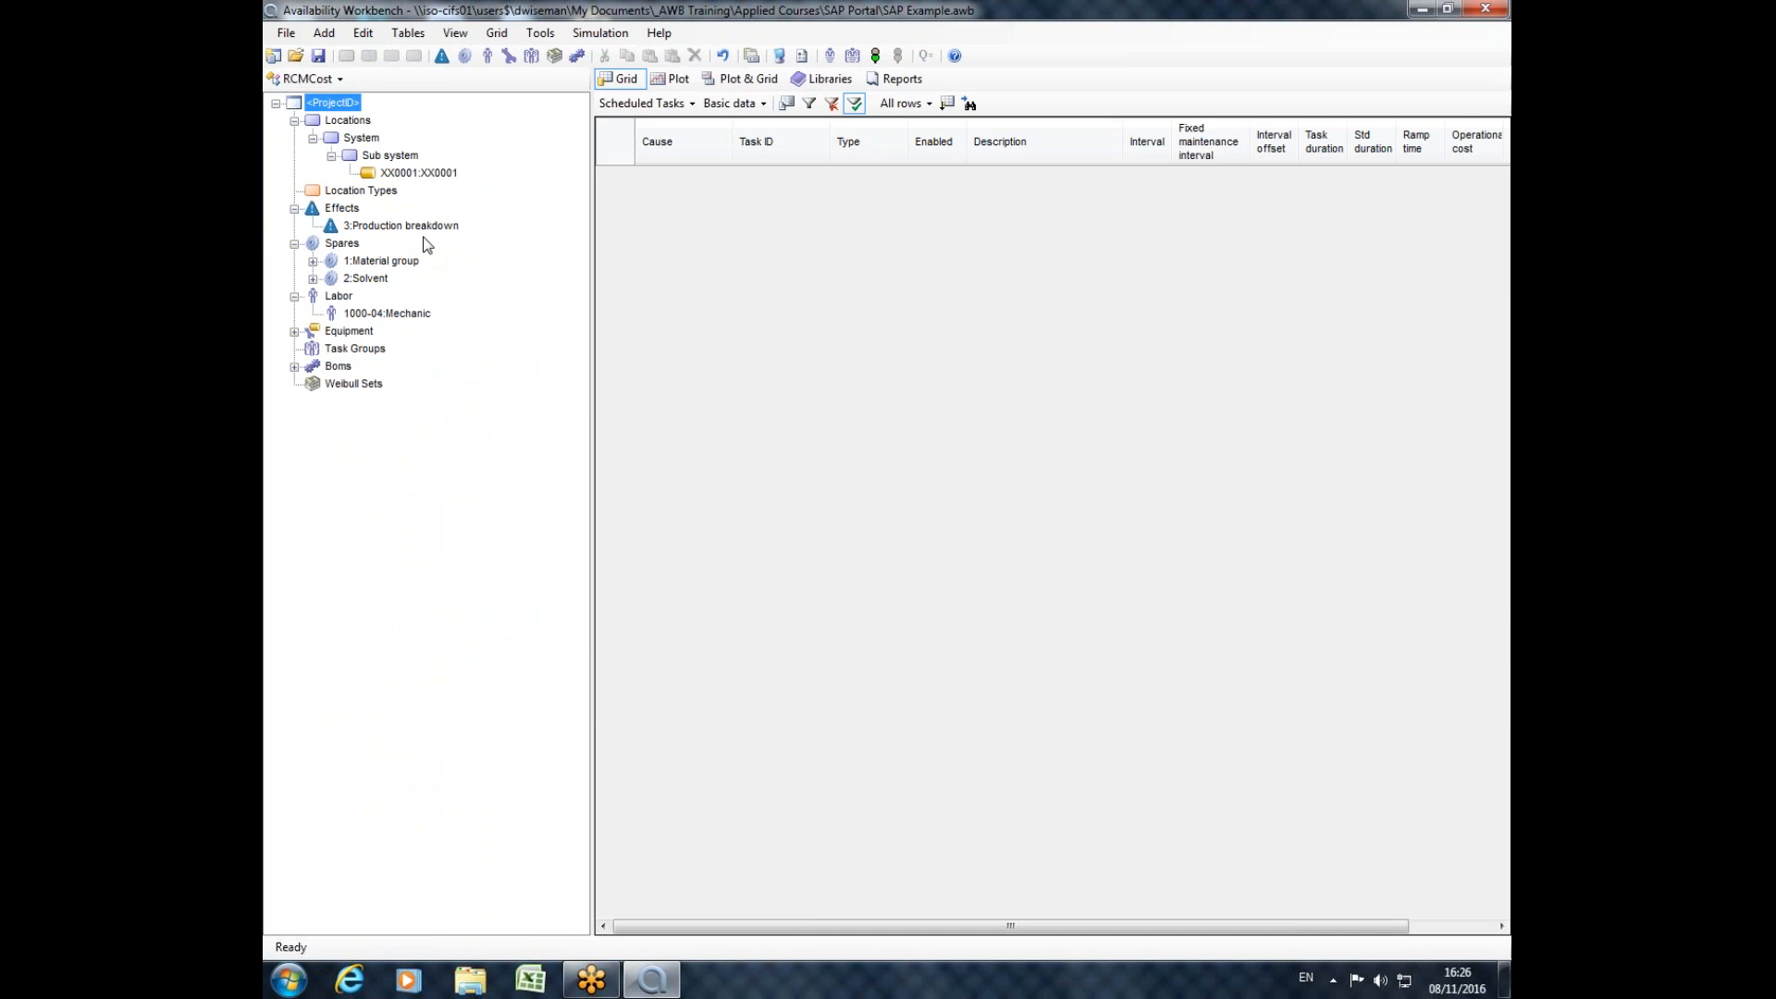
click(436, 176)
click(316, 80)
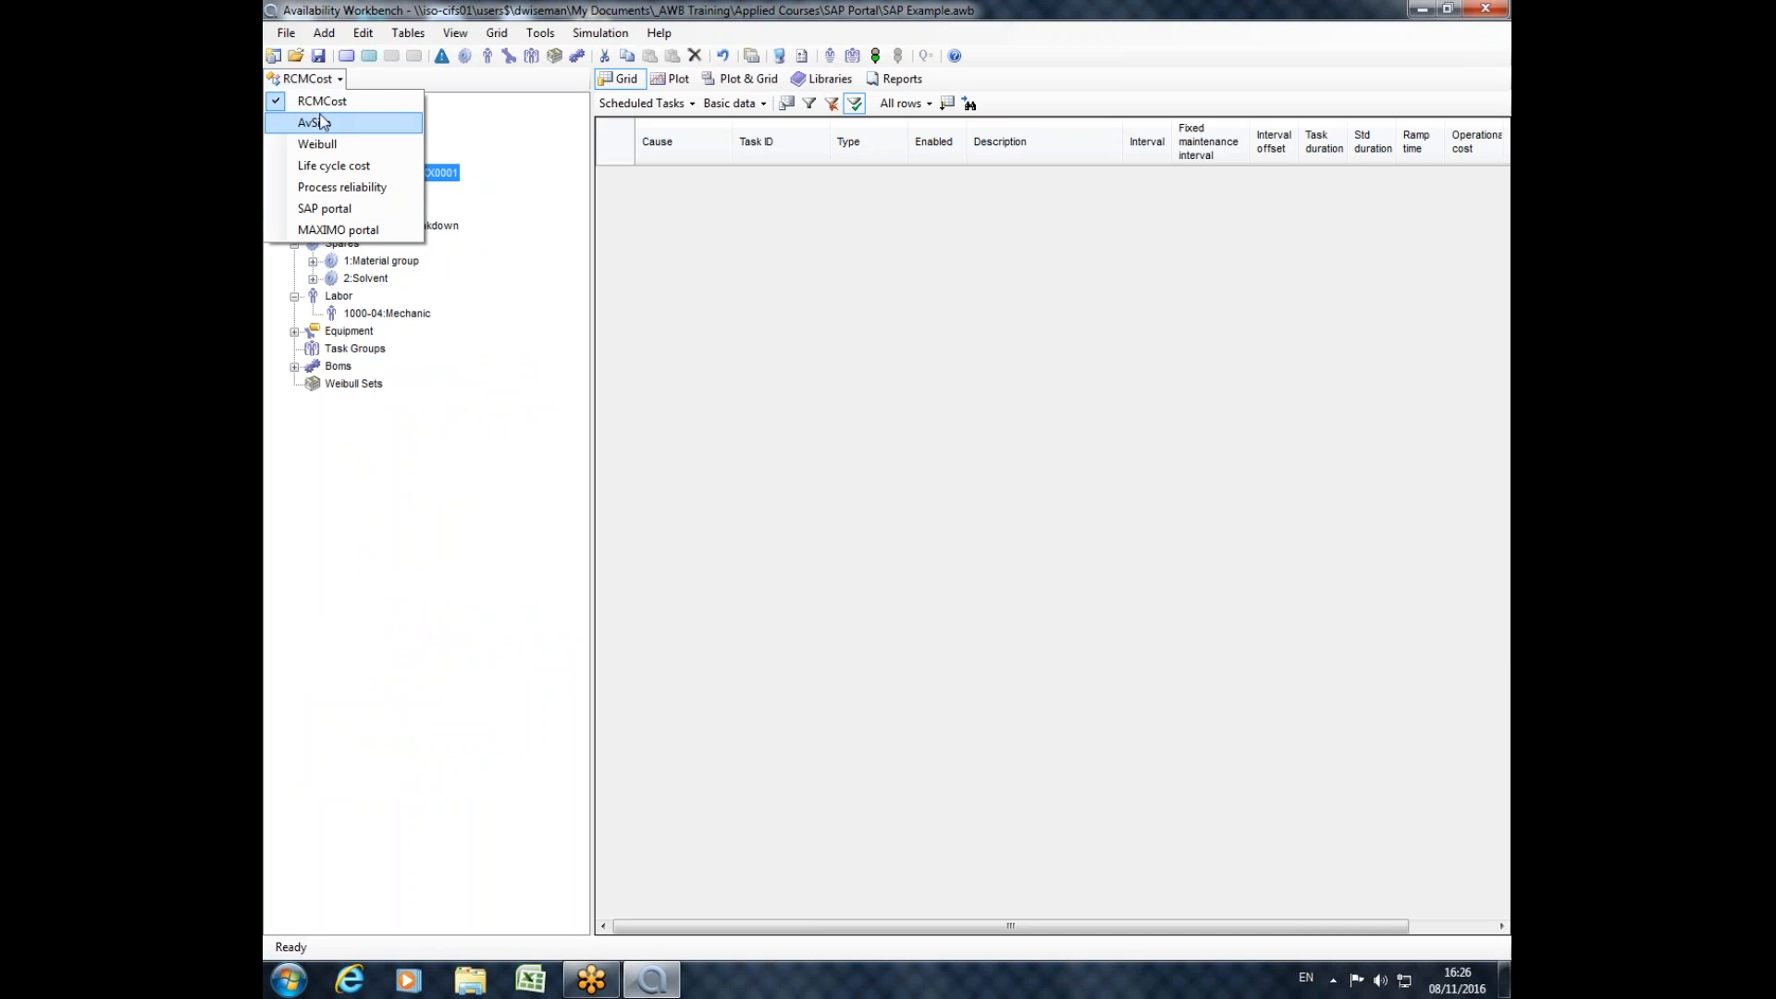
click(538, 124)
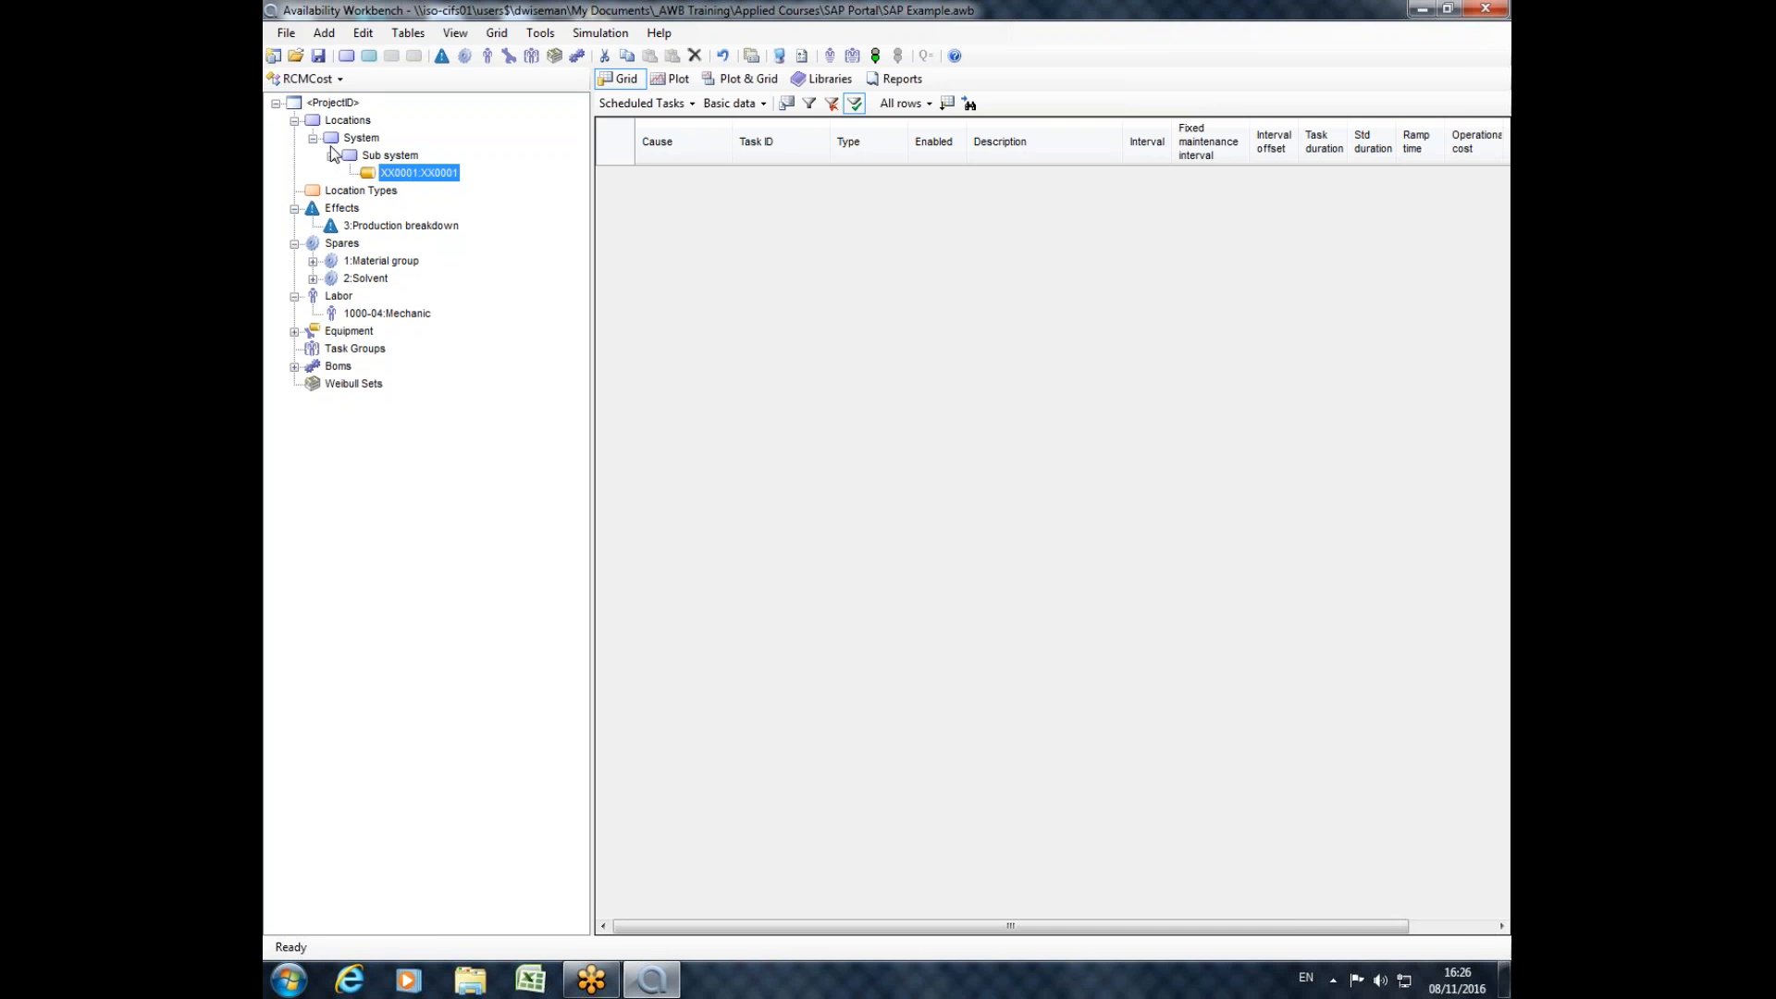
double_click(392, 173)
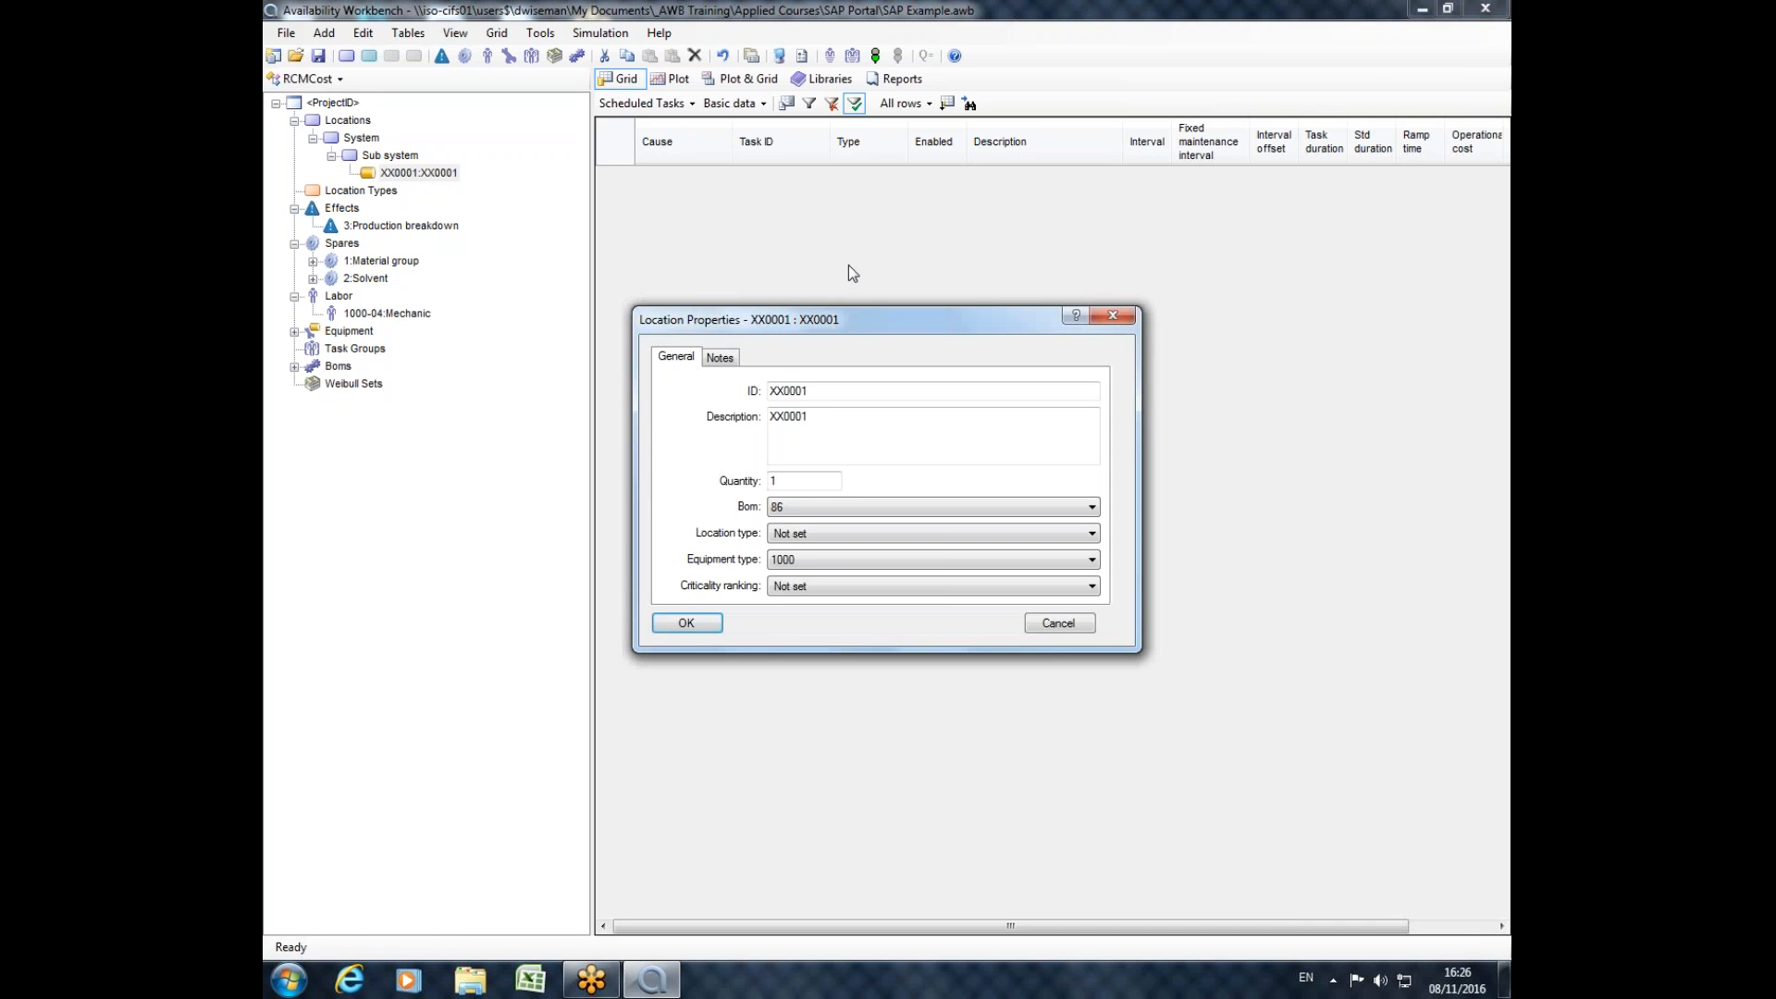
click(1114, 317)
Expand the Equipment branch and inspect the properties of the 1000:Motor equipment type.
click(294, 331)
double_click(365, 350)
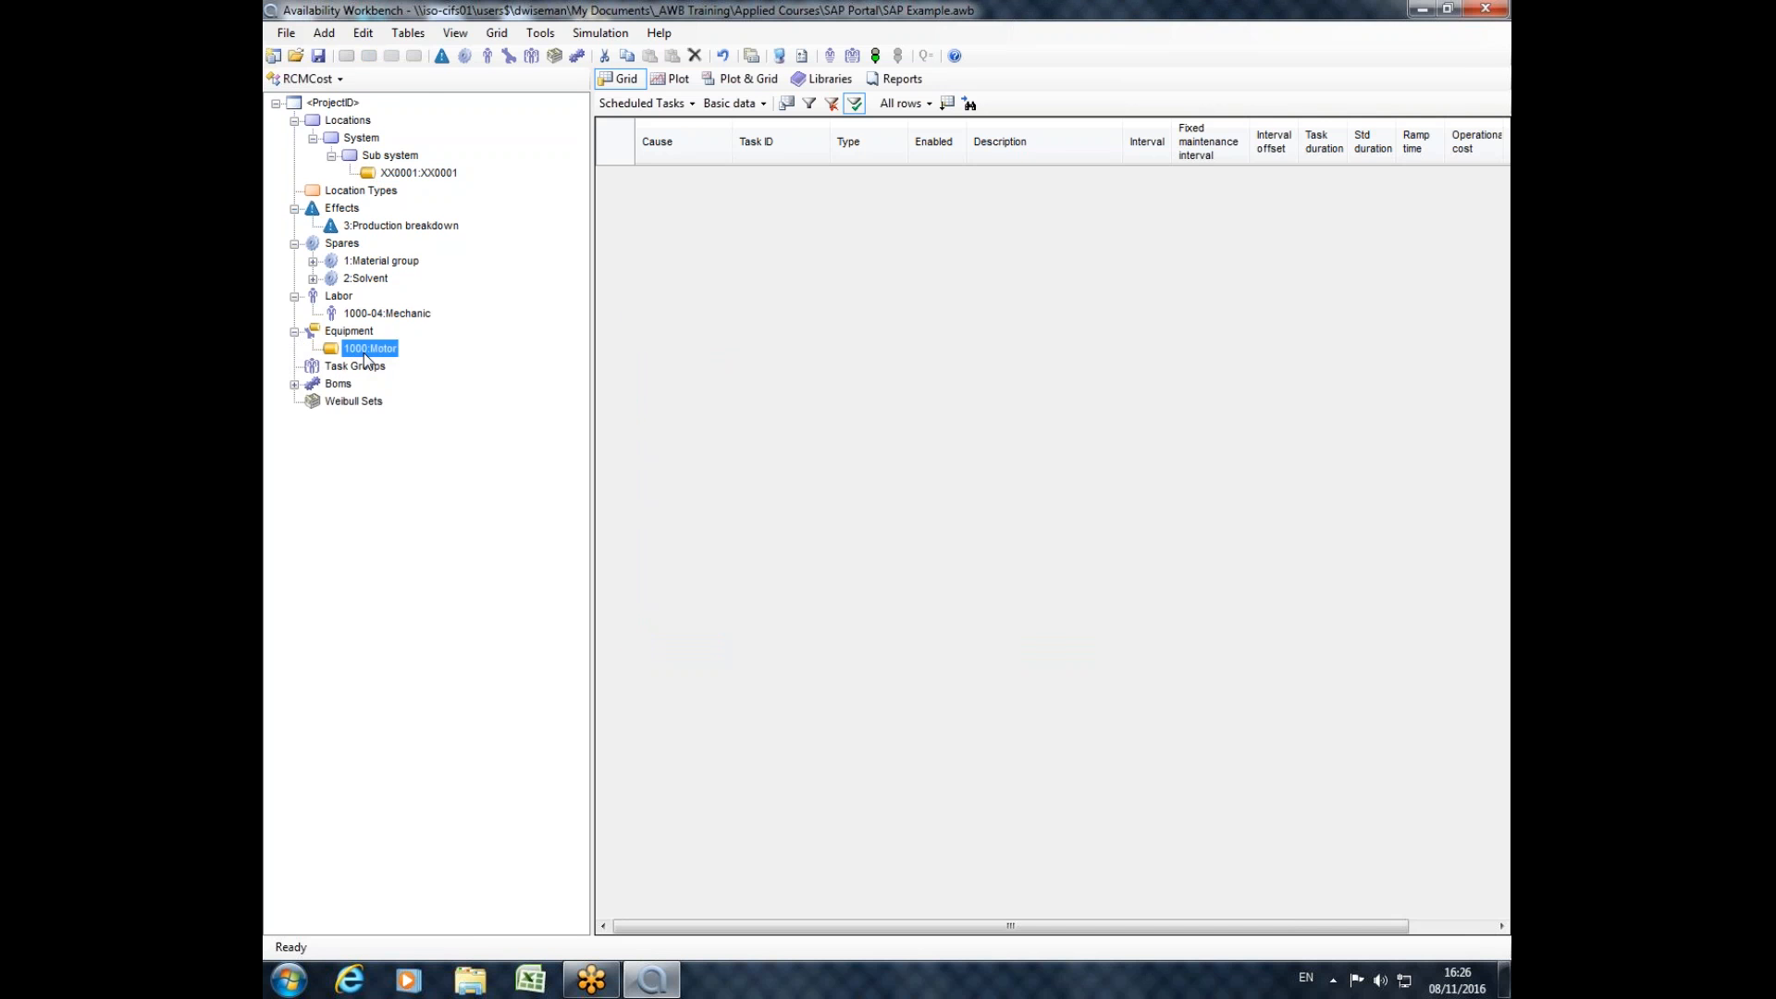
click(1099, 315)
Return to the SAP portal module, mark the whole project, and build its causes in RCMCost.
click(308, 79)
click(324, 208)
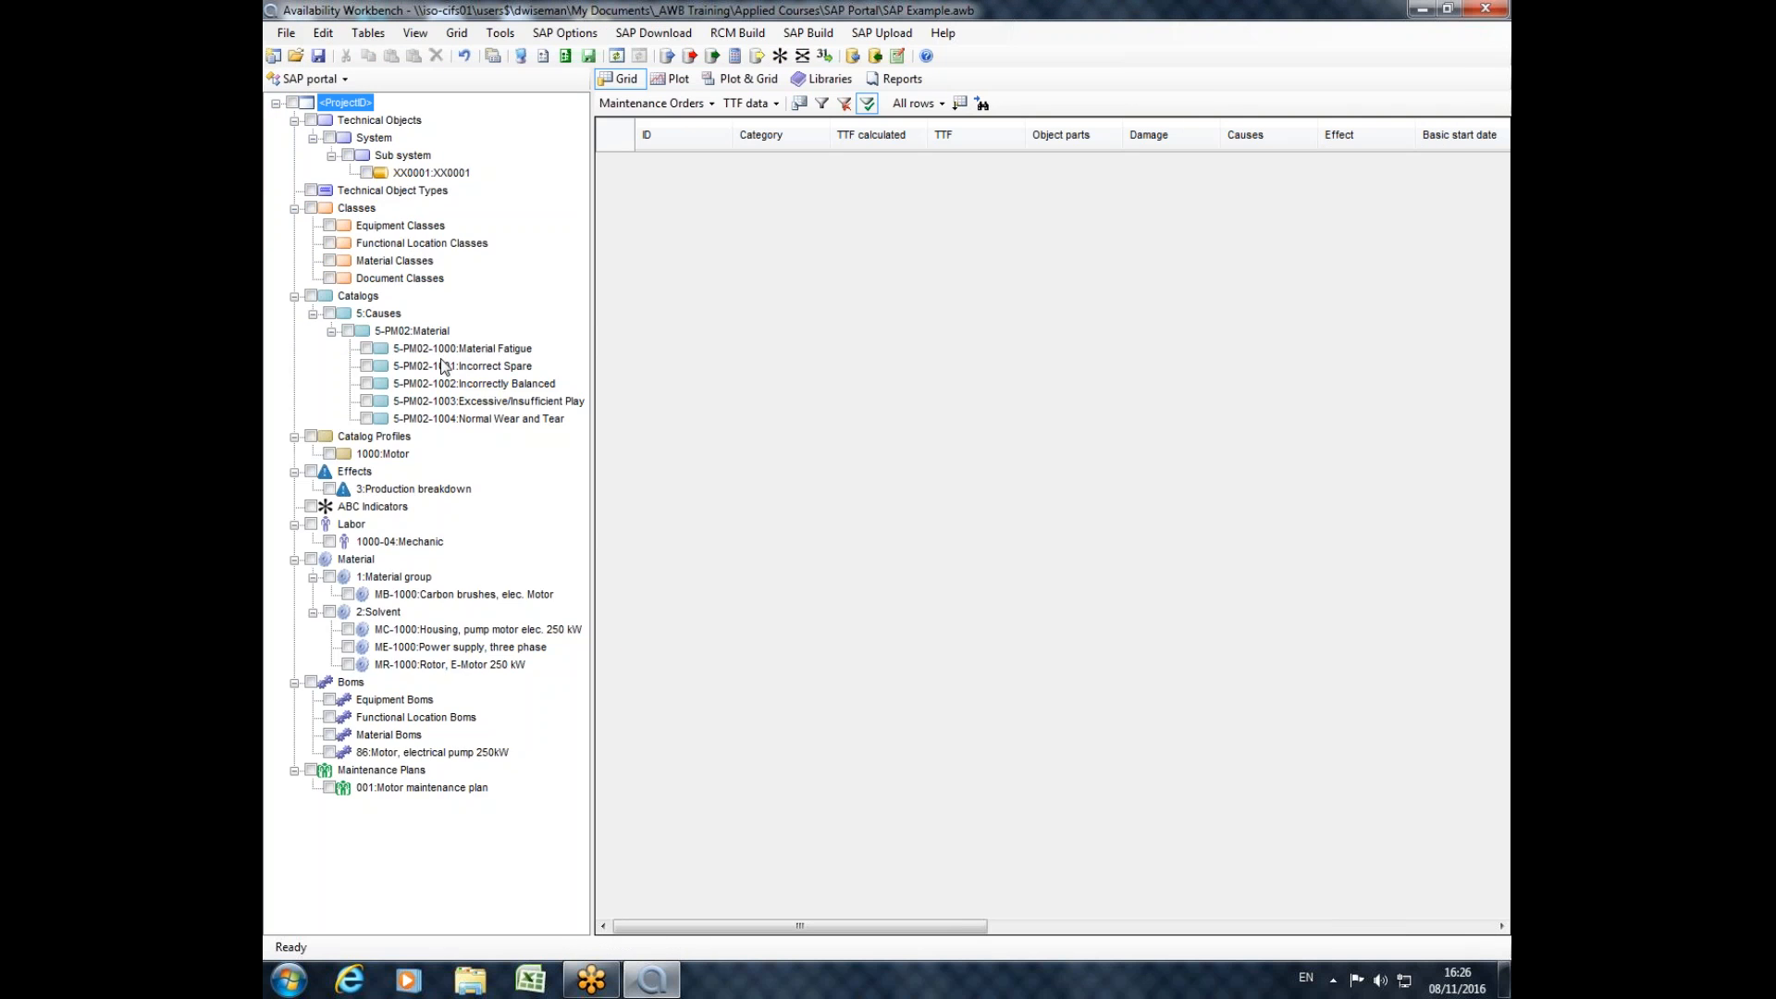
click(275, 103)
click(276, 103)
click(291, 102)
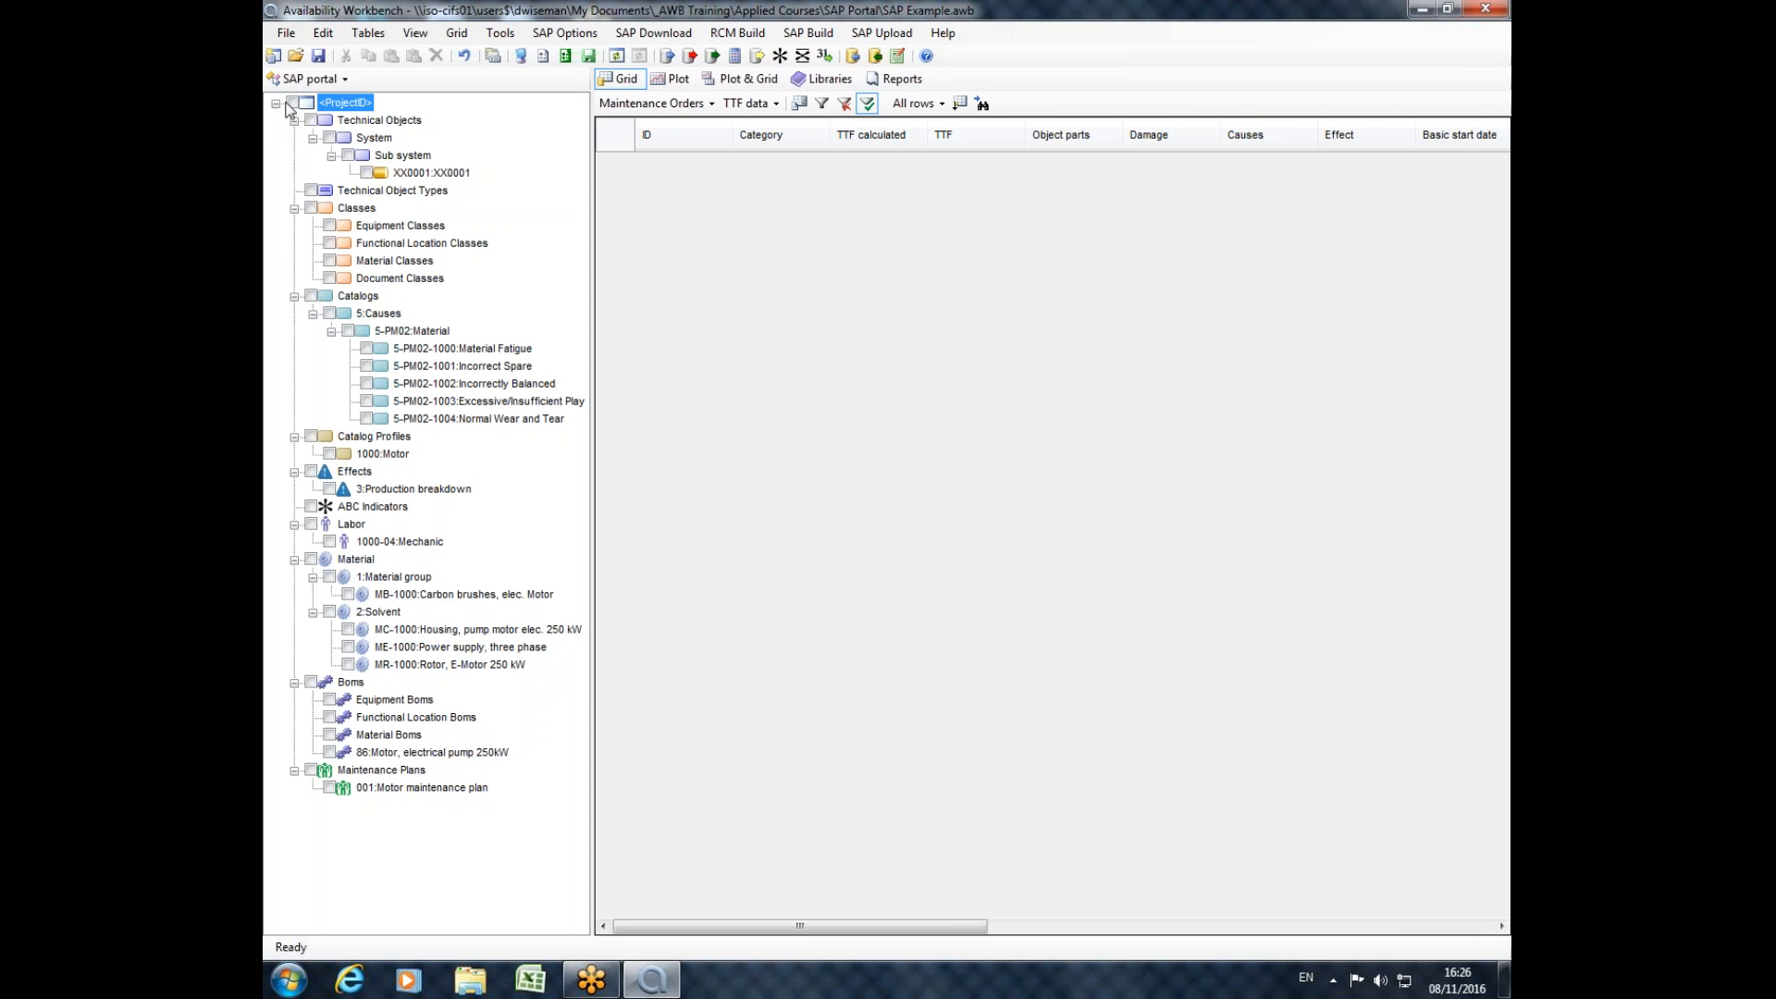
click(692, 59)
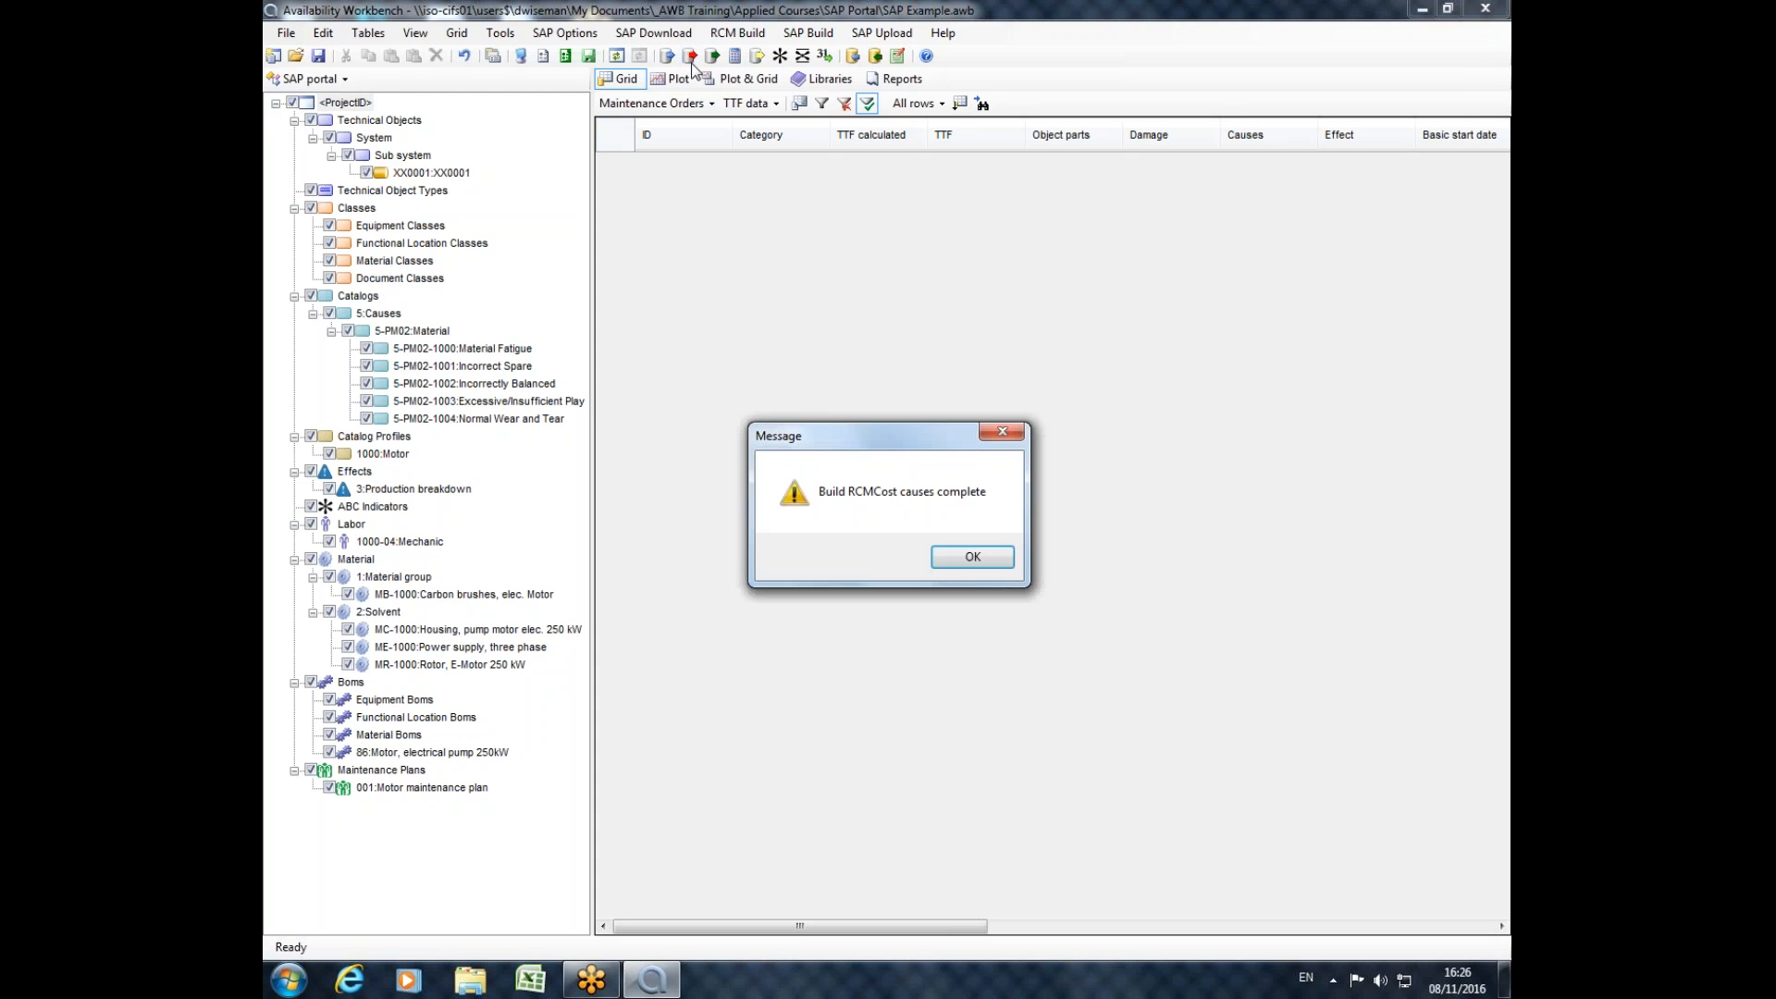
click(971, 558)
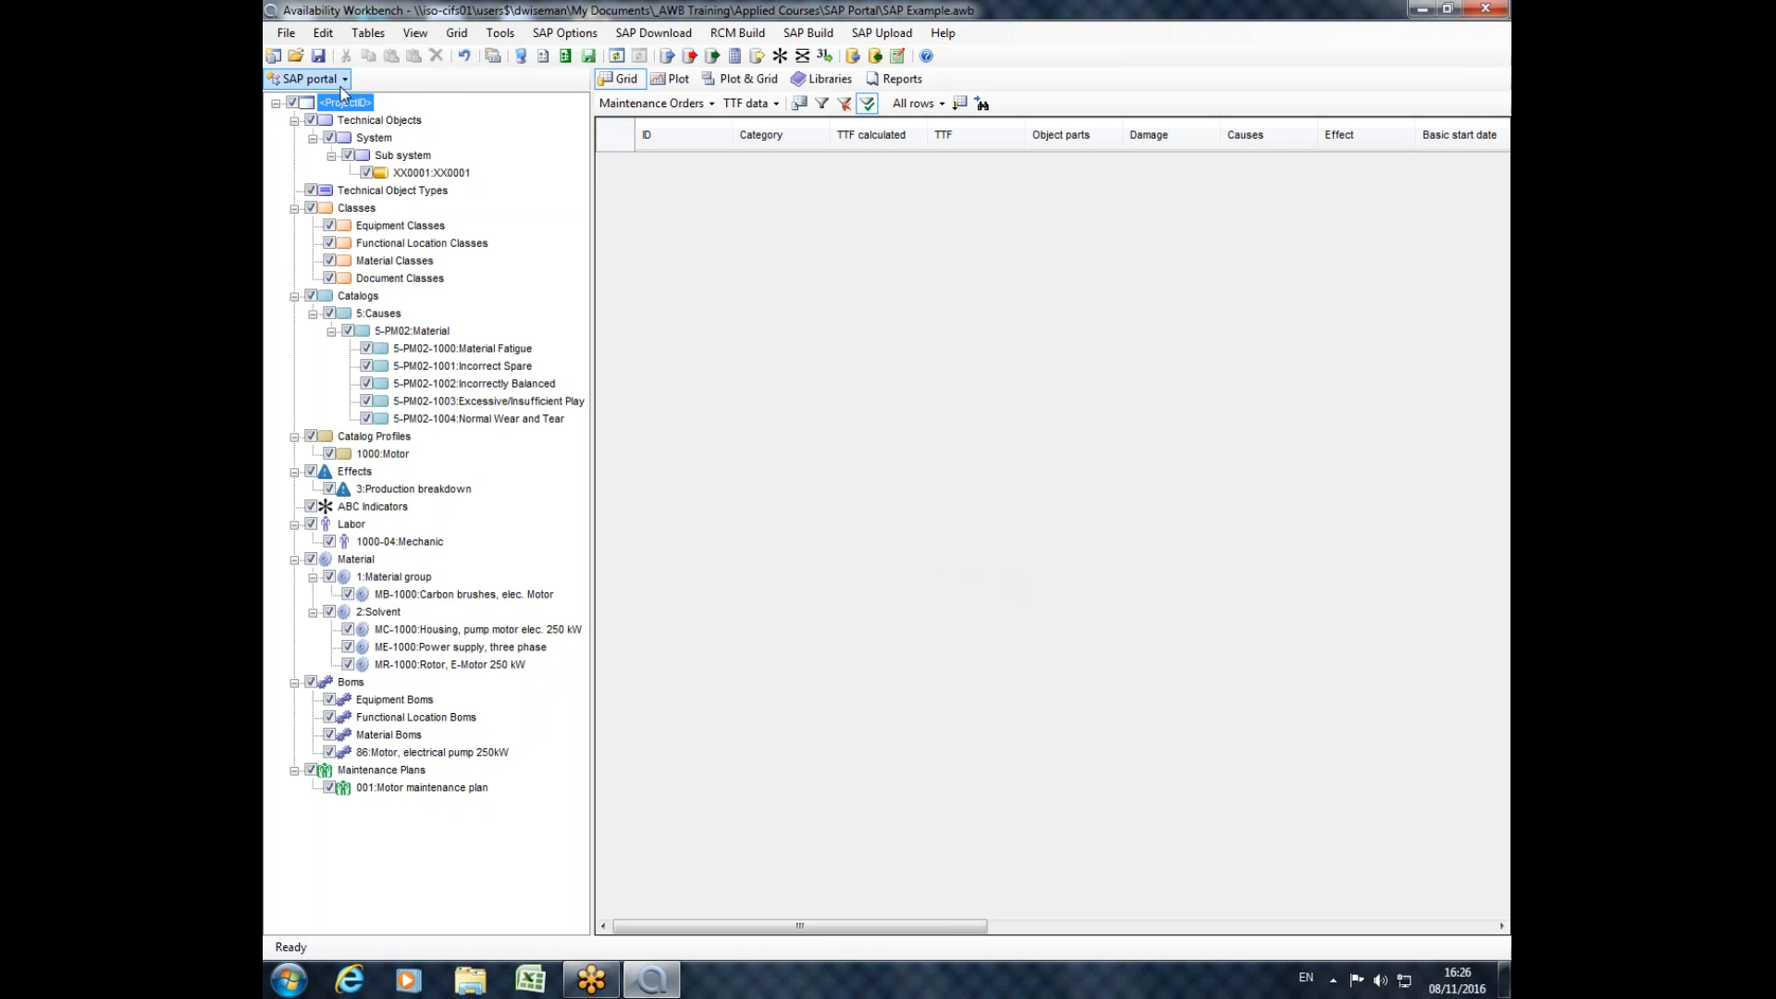
Switch to the RCMCost module and expand location XX0001 down to its individual causes.
click(310, 79)
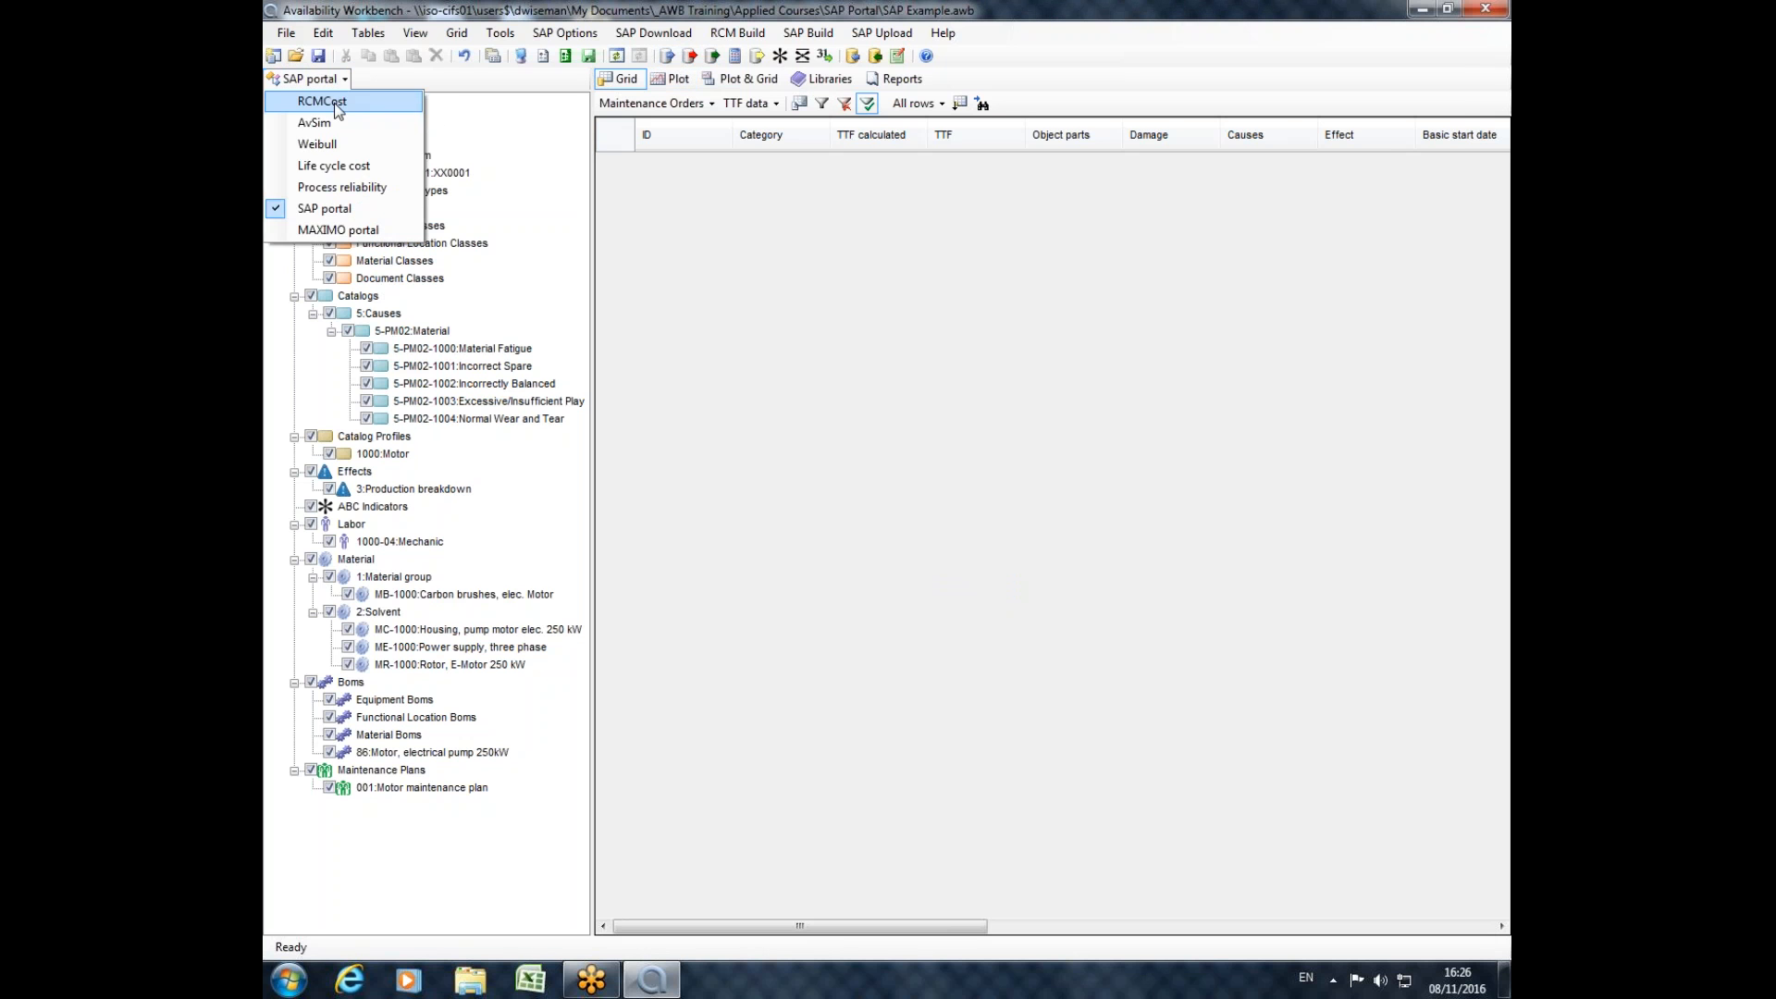
click(296, 91)
click(349, 173)
click(368, 191)
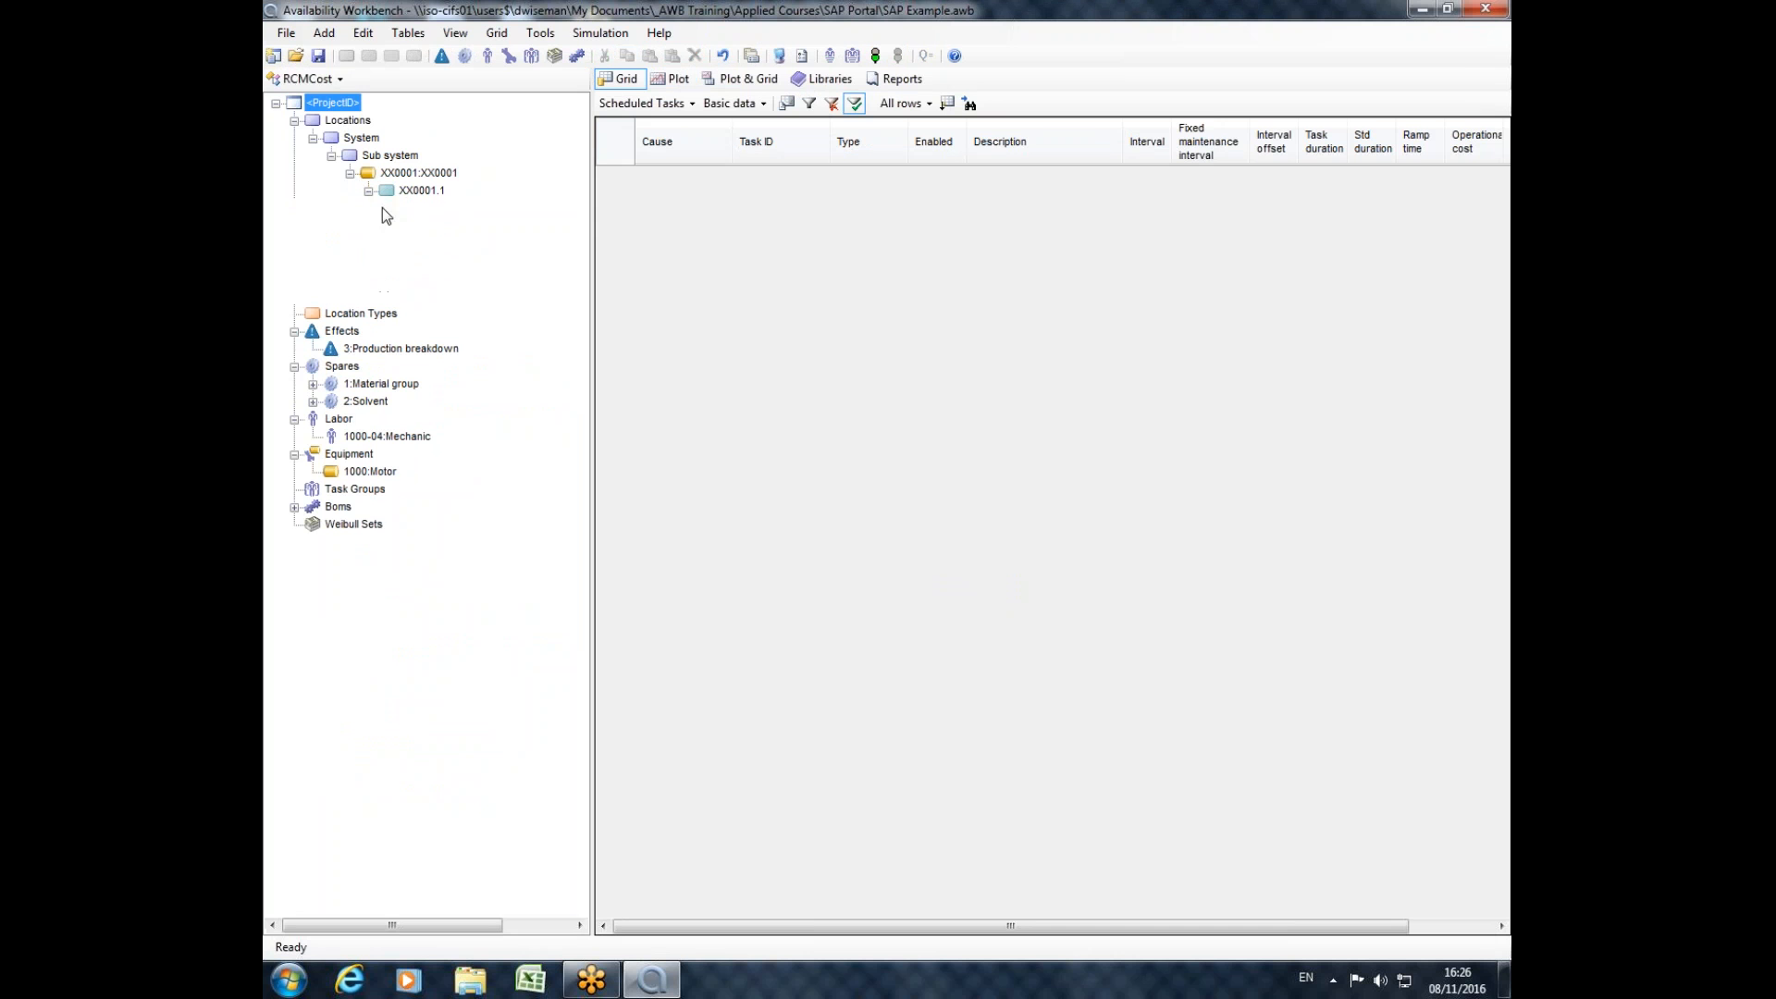
click(386, 207)
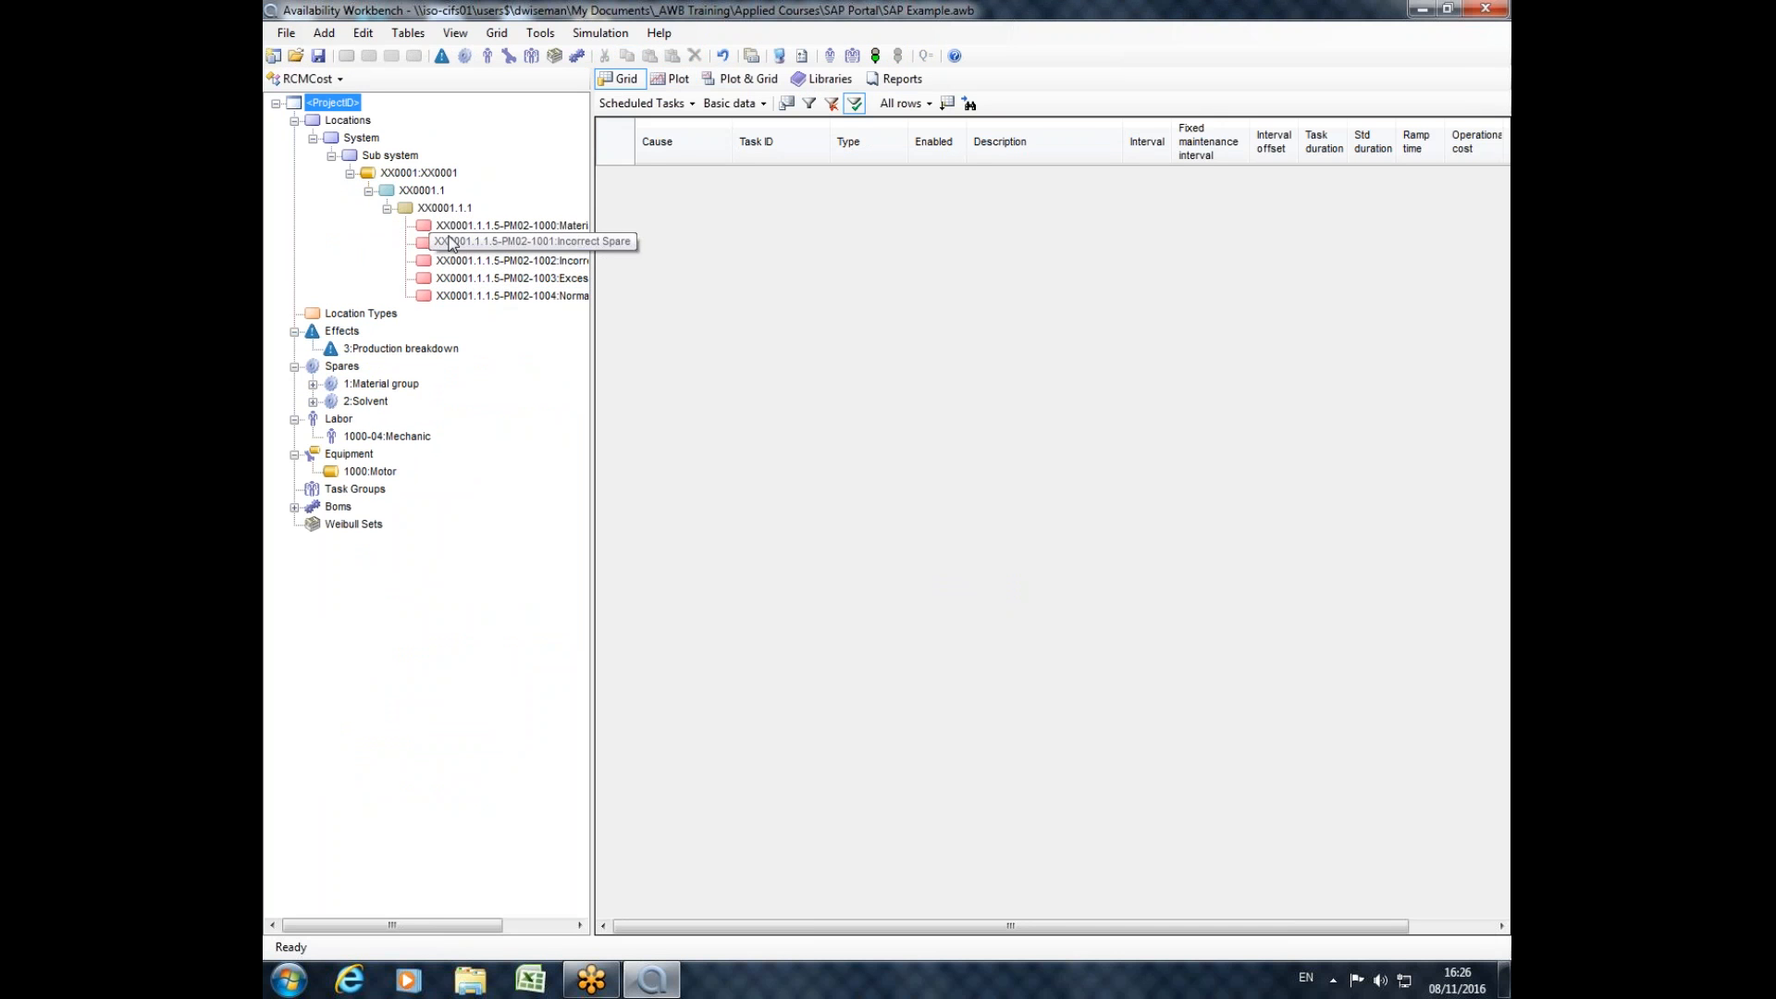
Widen the project tree to fit the full cause names and check the properties of function XX0001.1.
click(415, 192)
click(442, 209)
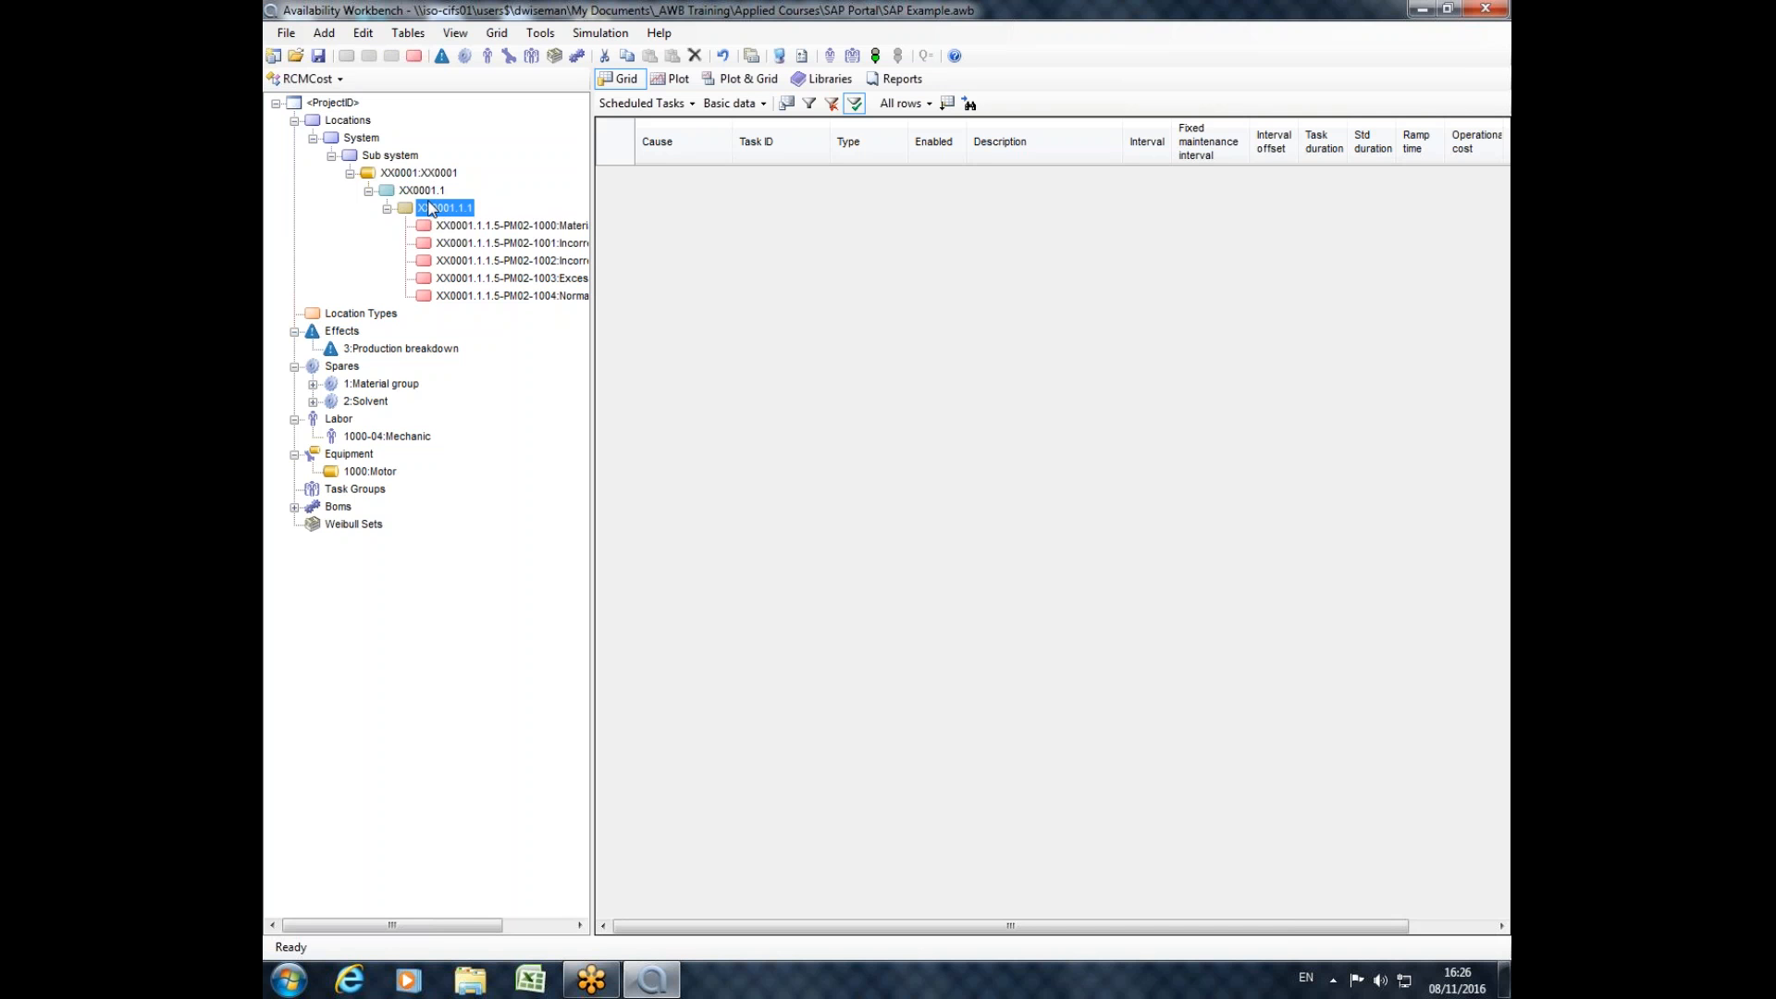
drag(595, 248, 763, 629)
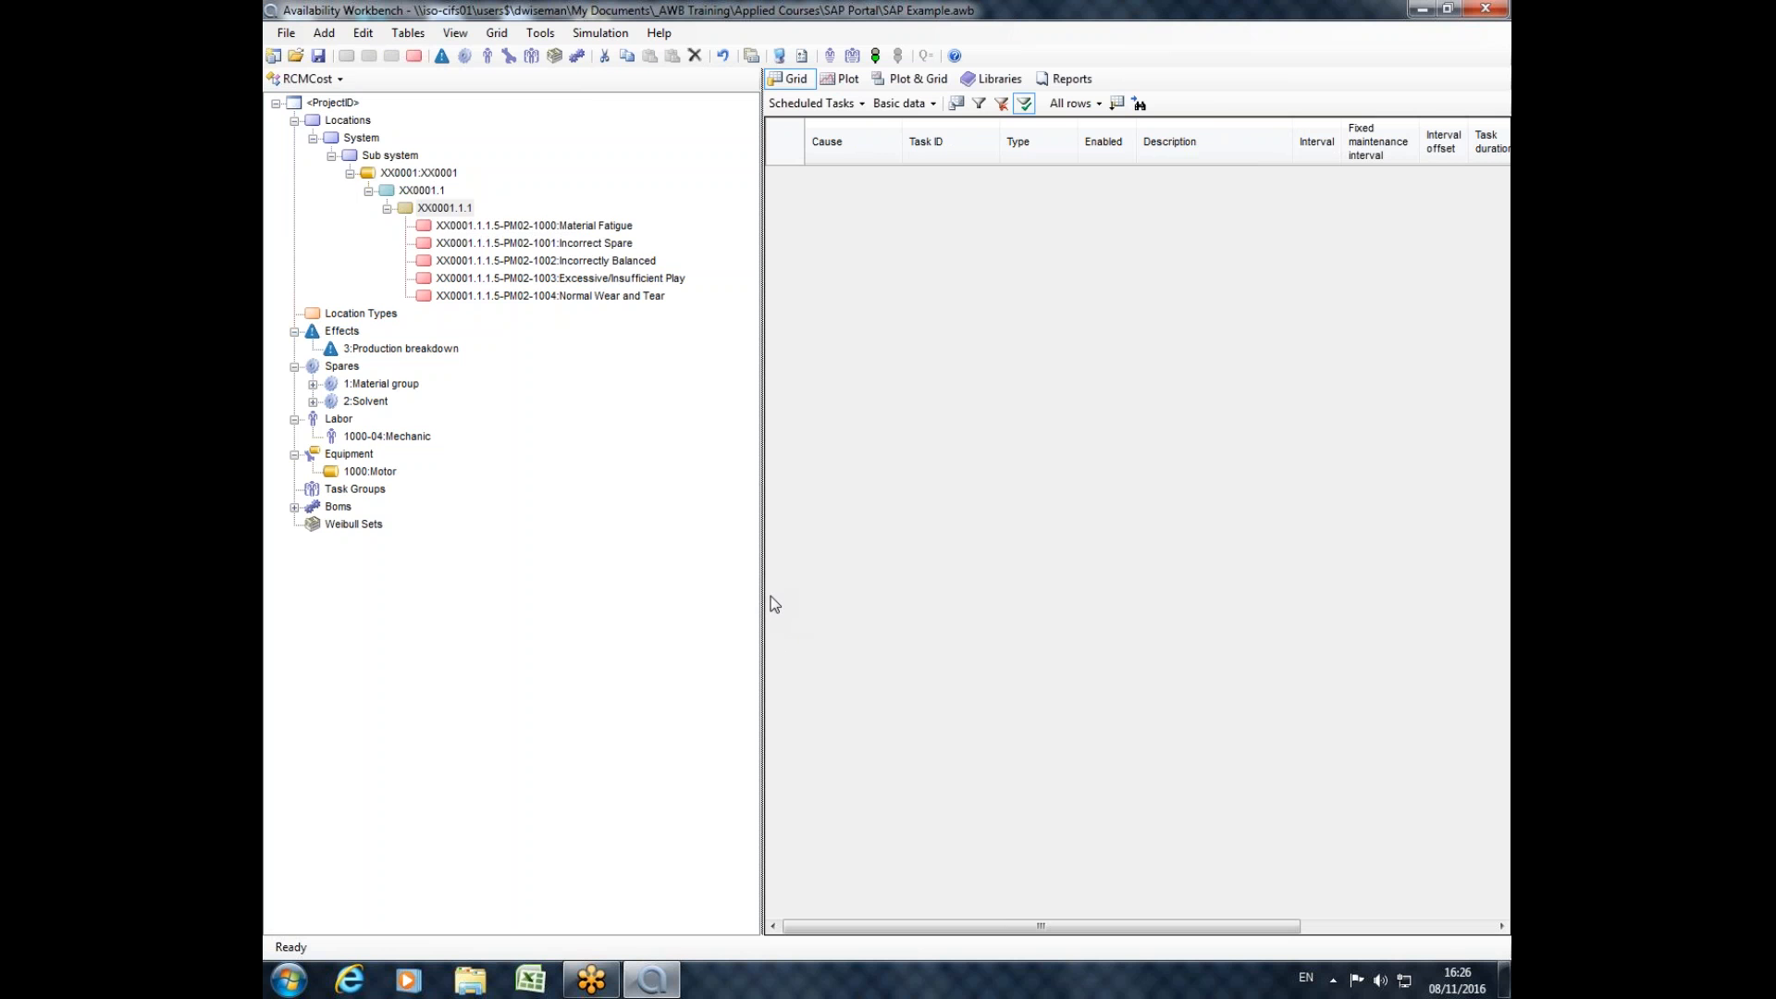
double_click(421, 190)
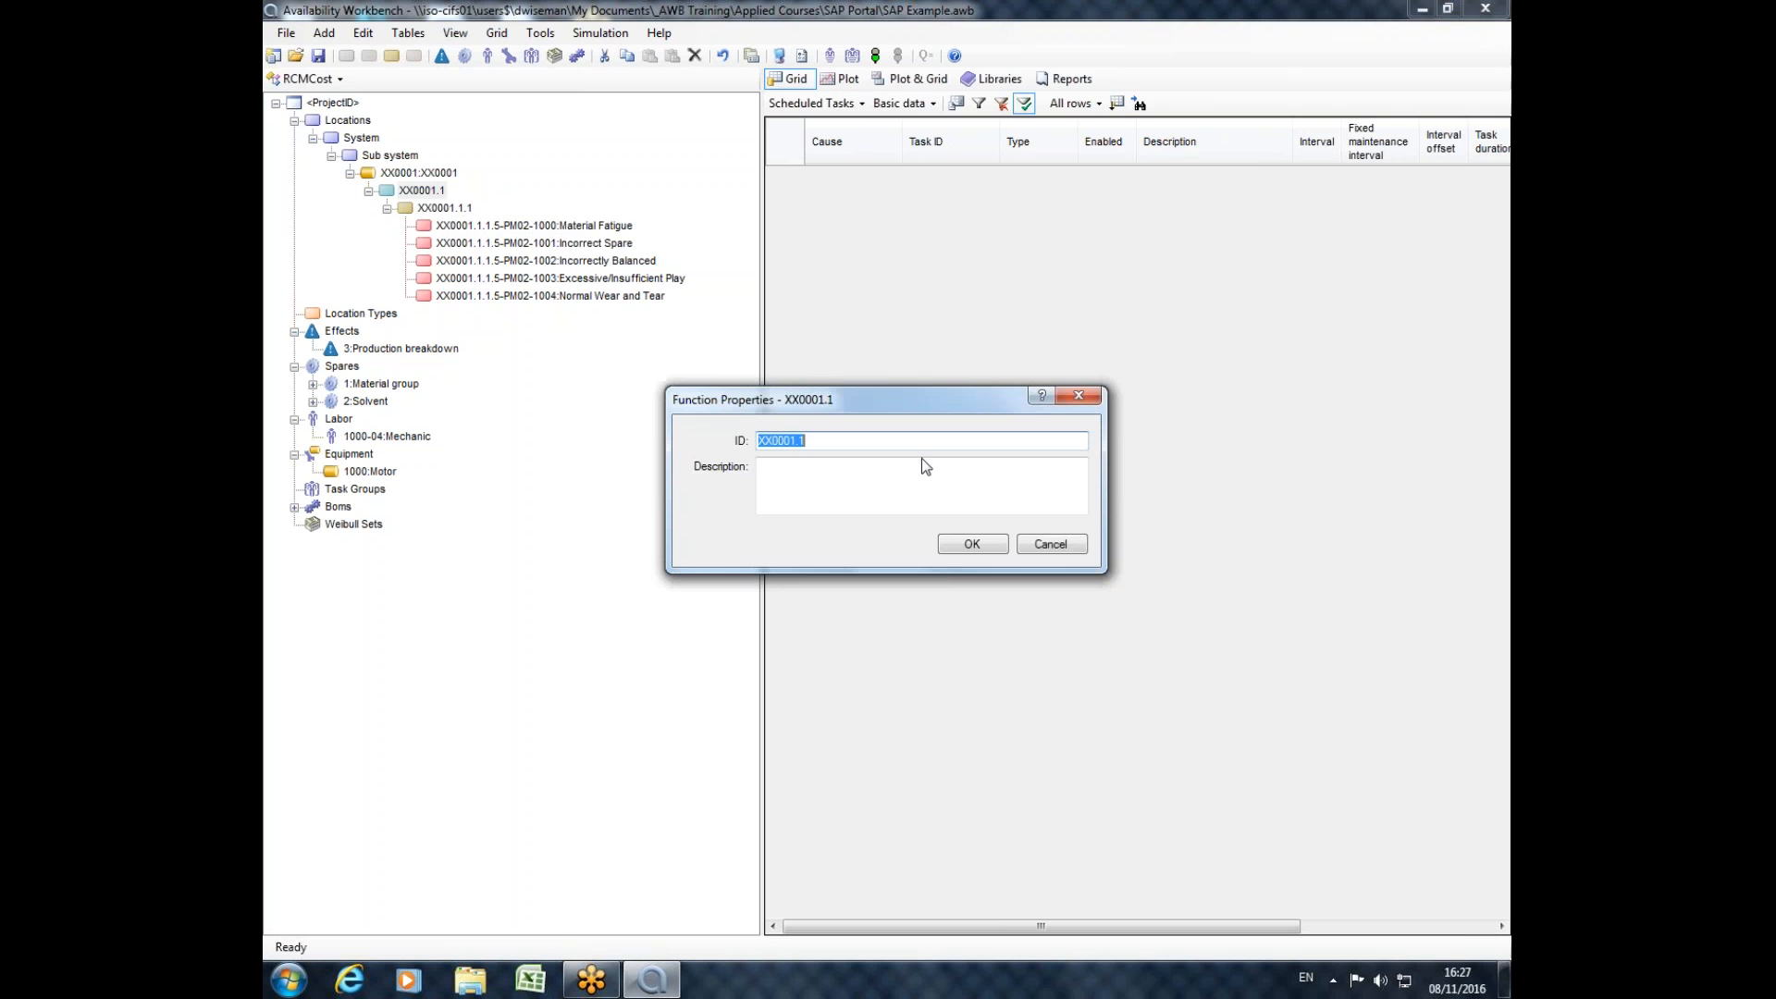
click(1078, 396)
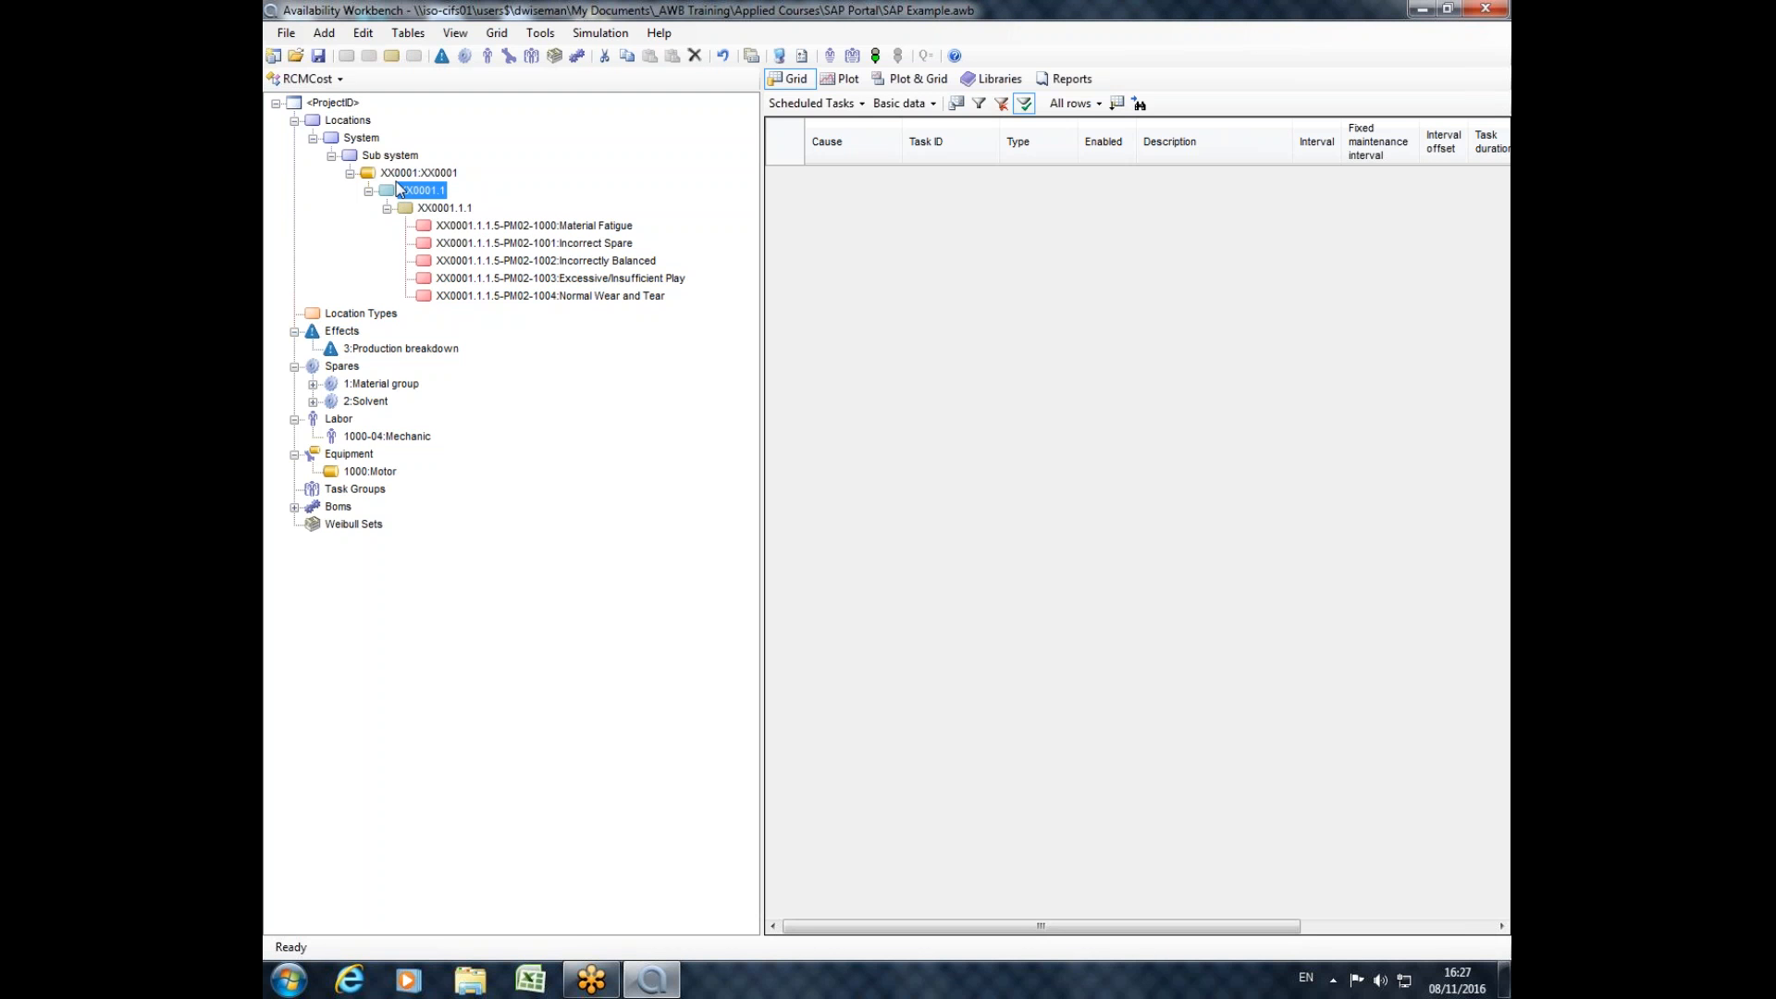
Expand the Material group and Solvent spares and the Boms branch, and inspect the properties of location XX0001.
drag(443, 228, 451, 294)
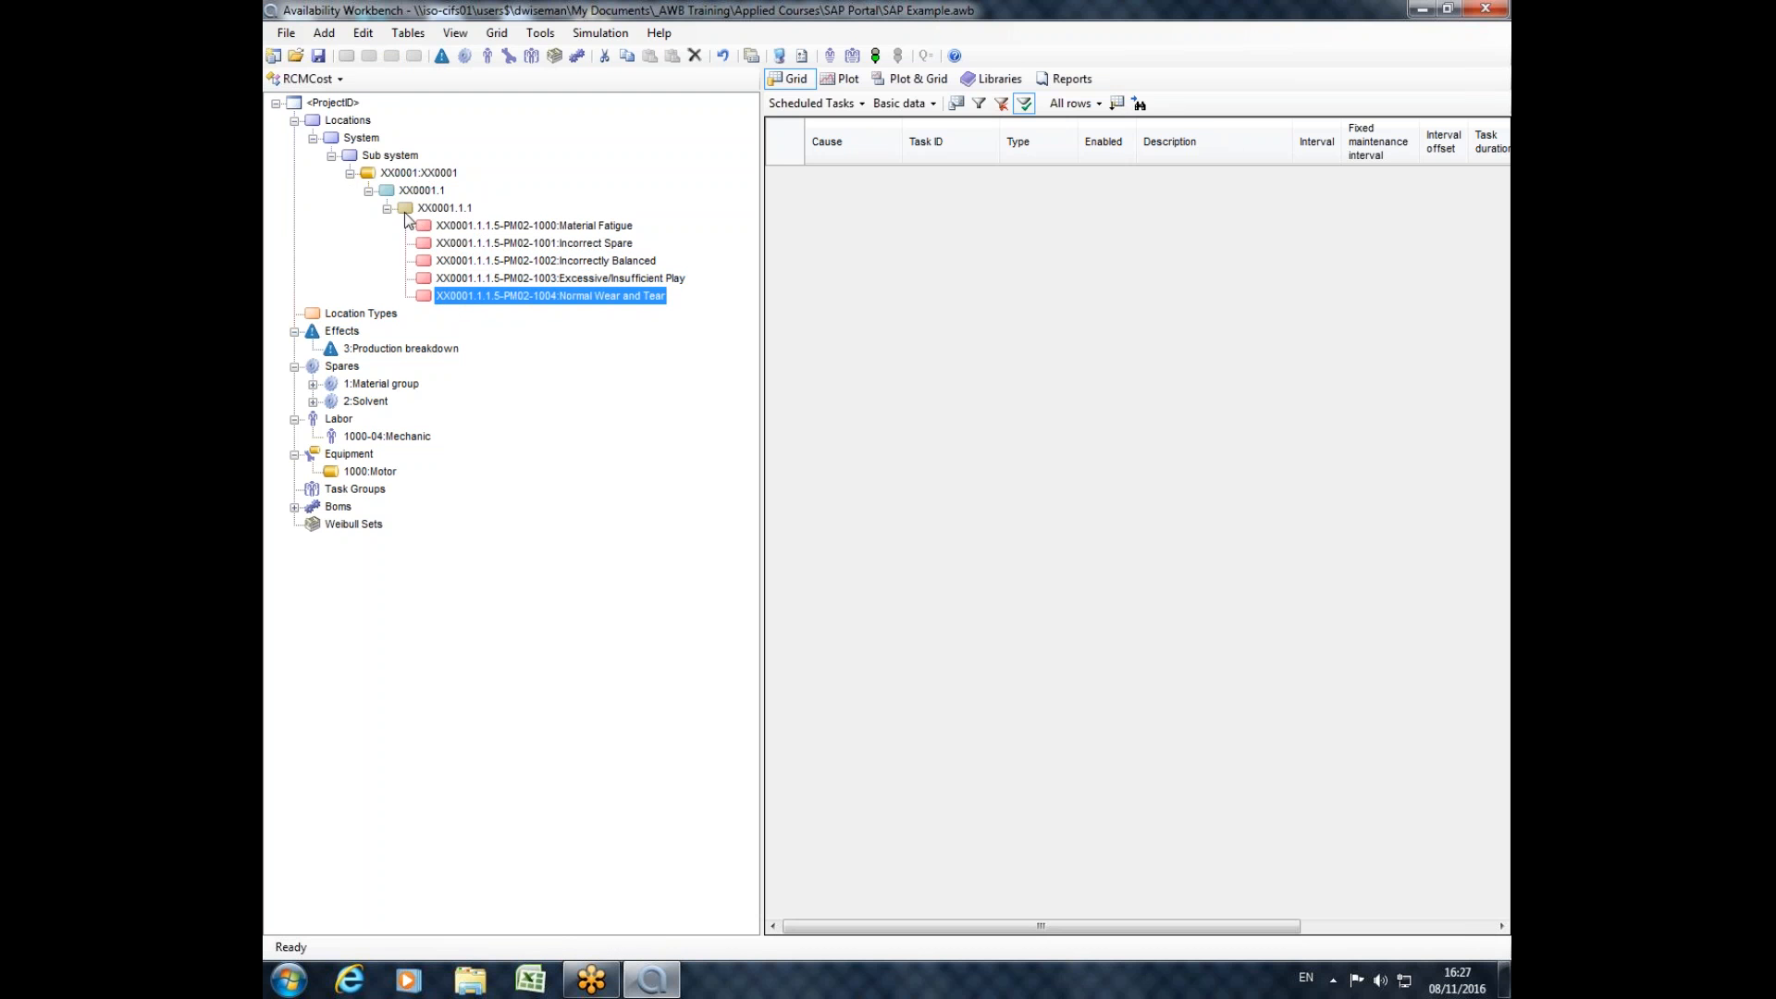
click(407, 176)
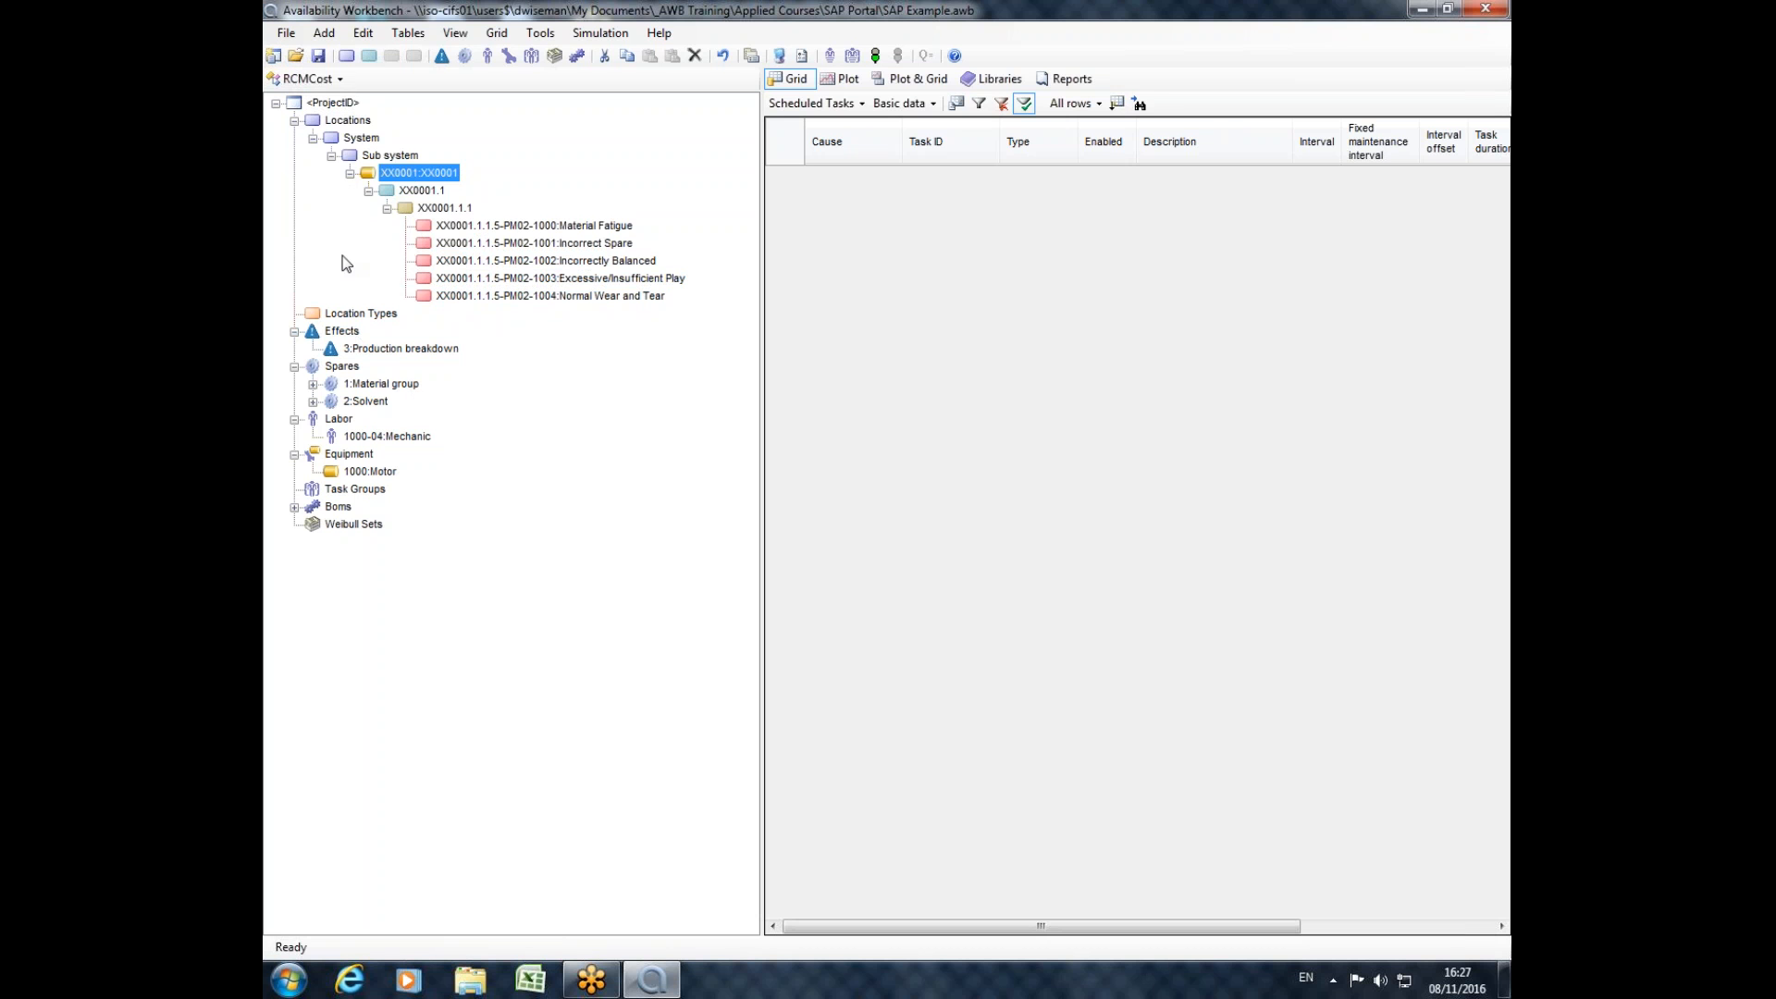
click(312, 382)
click(313, 418)
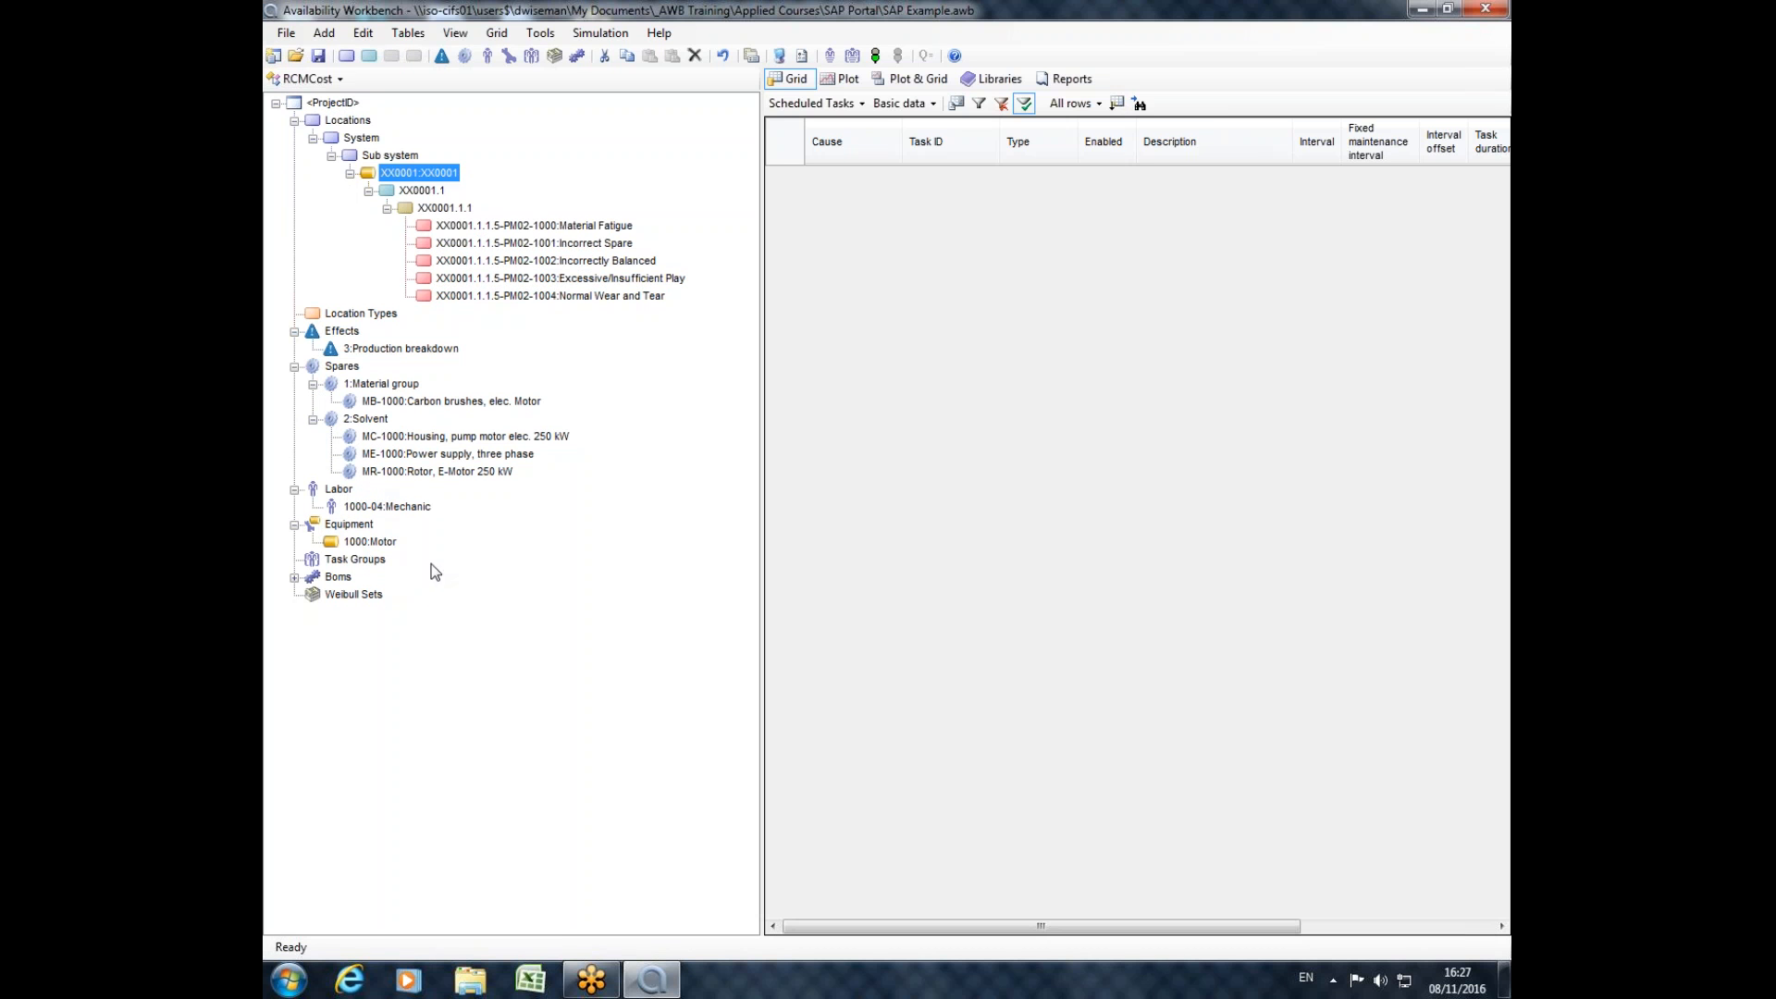
click(294, 577)
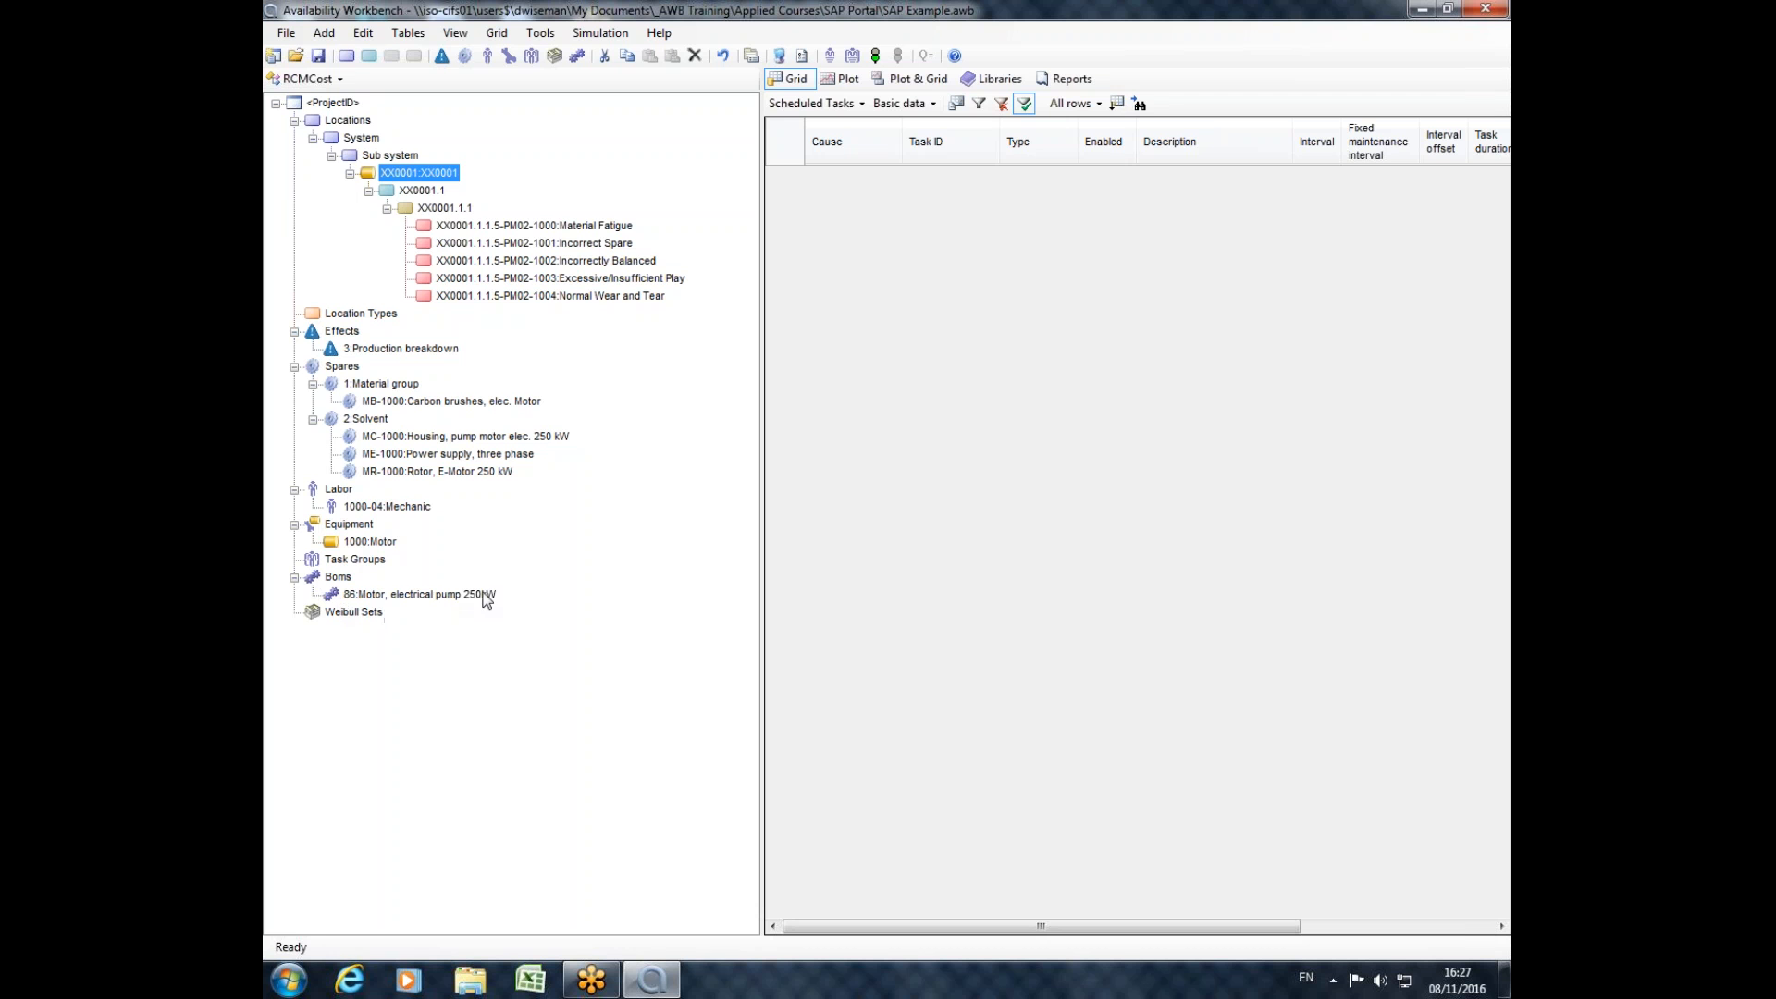
double_click(431, 179)
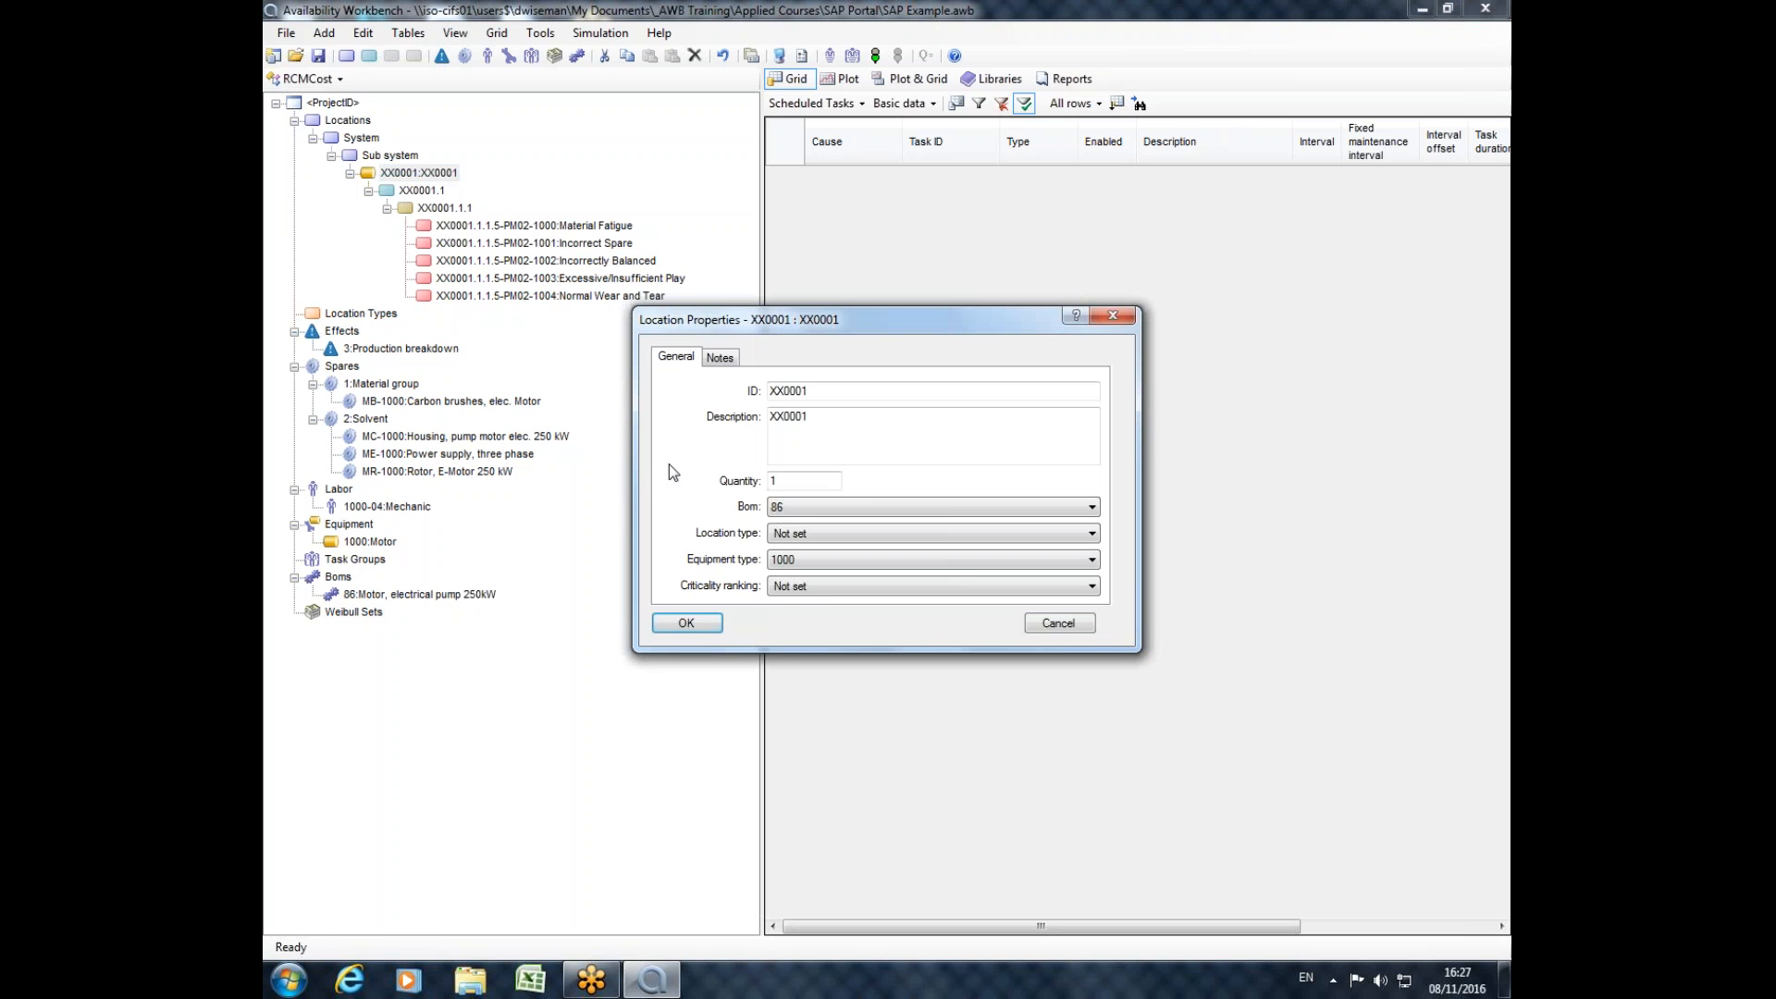
click(1098, 315)
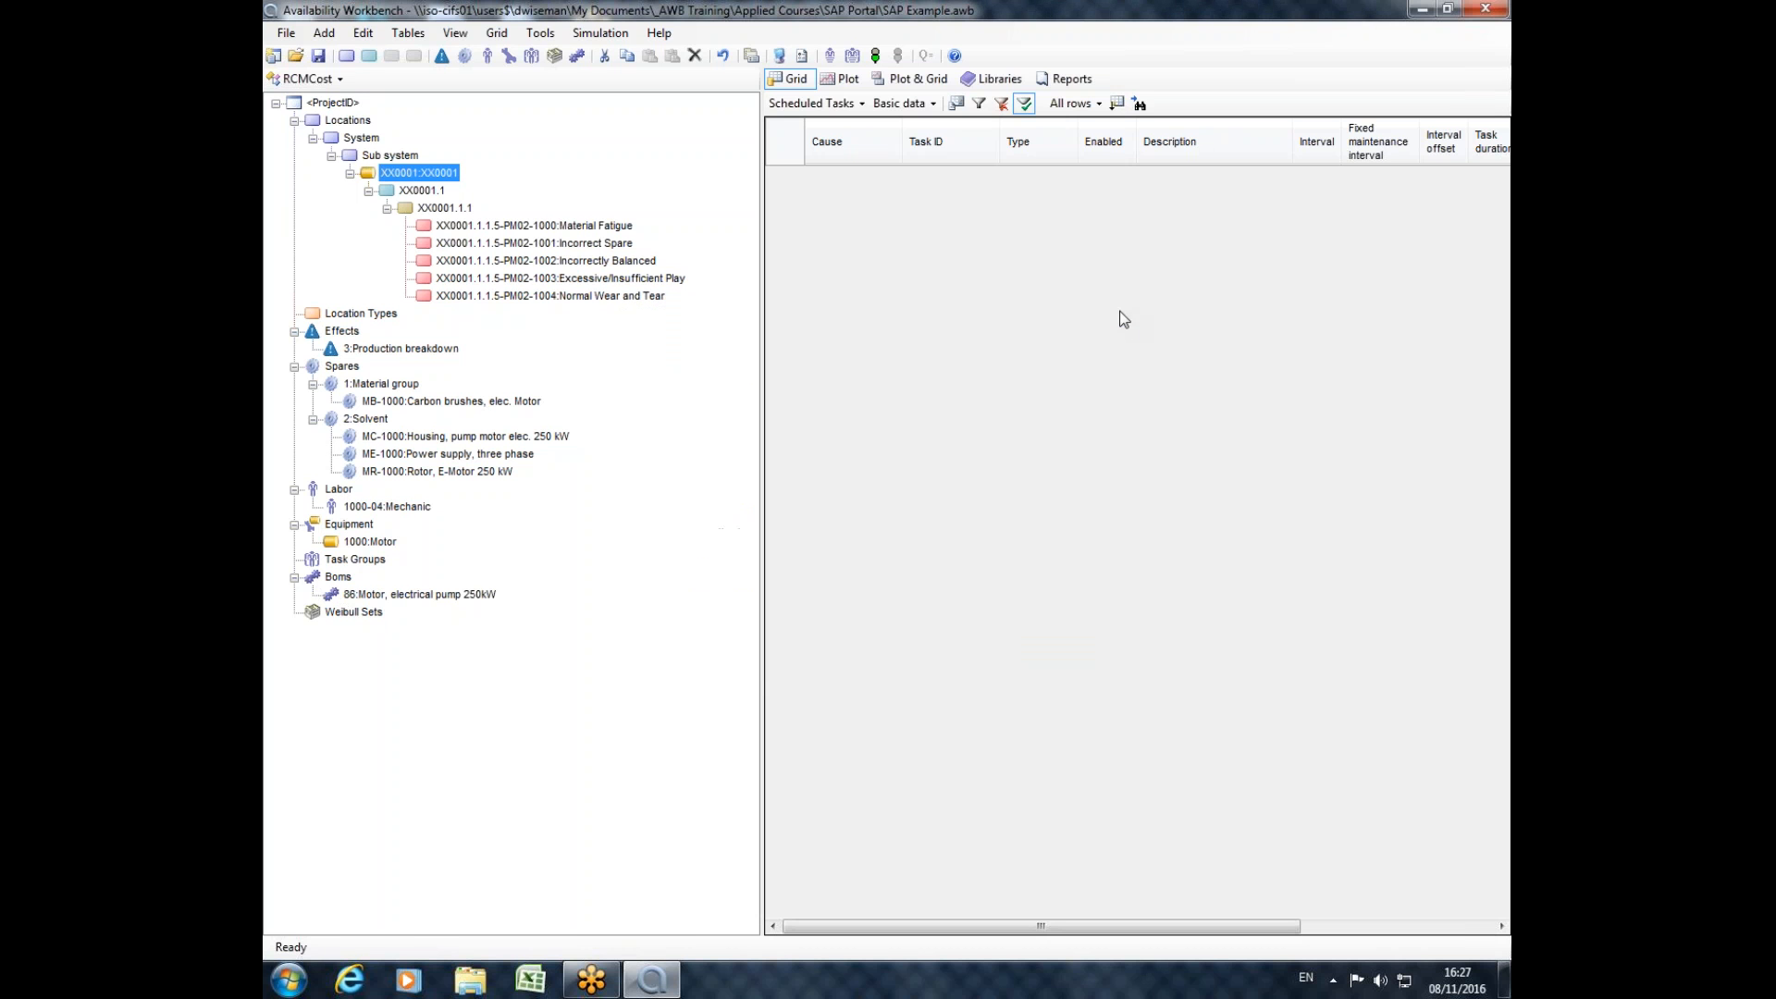
Copy function XX0001.1, paste it into location XX0001, and expand the pasted function down to its causes.
right_click(407, 173)
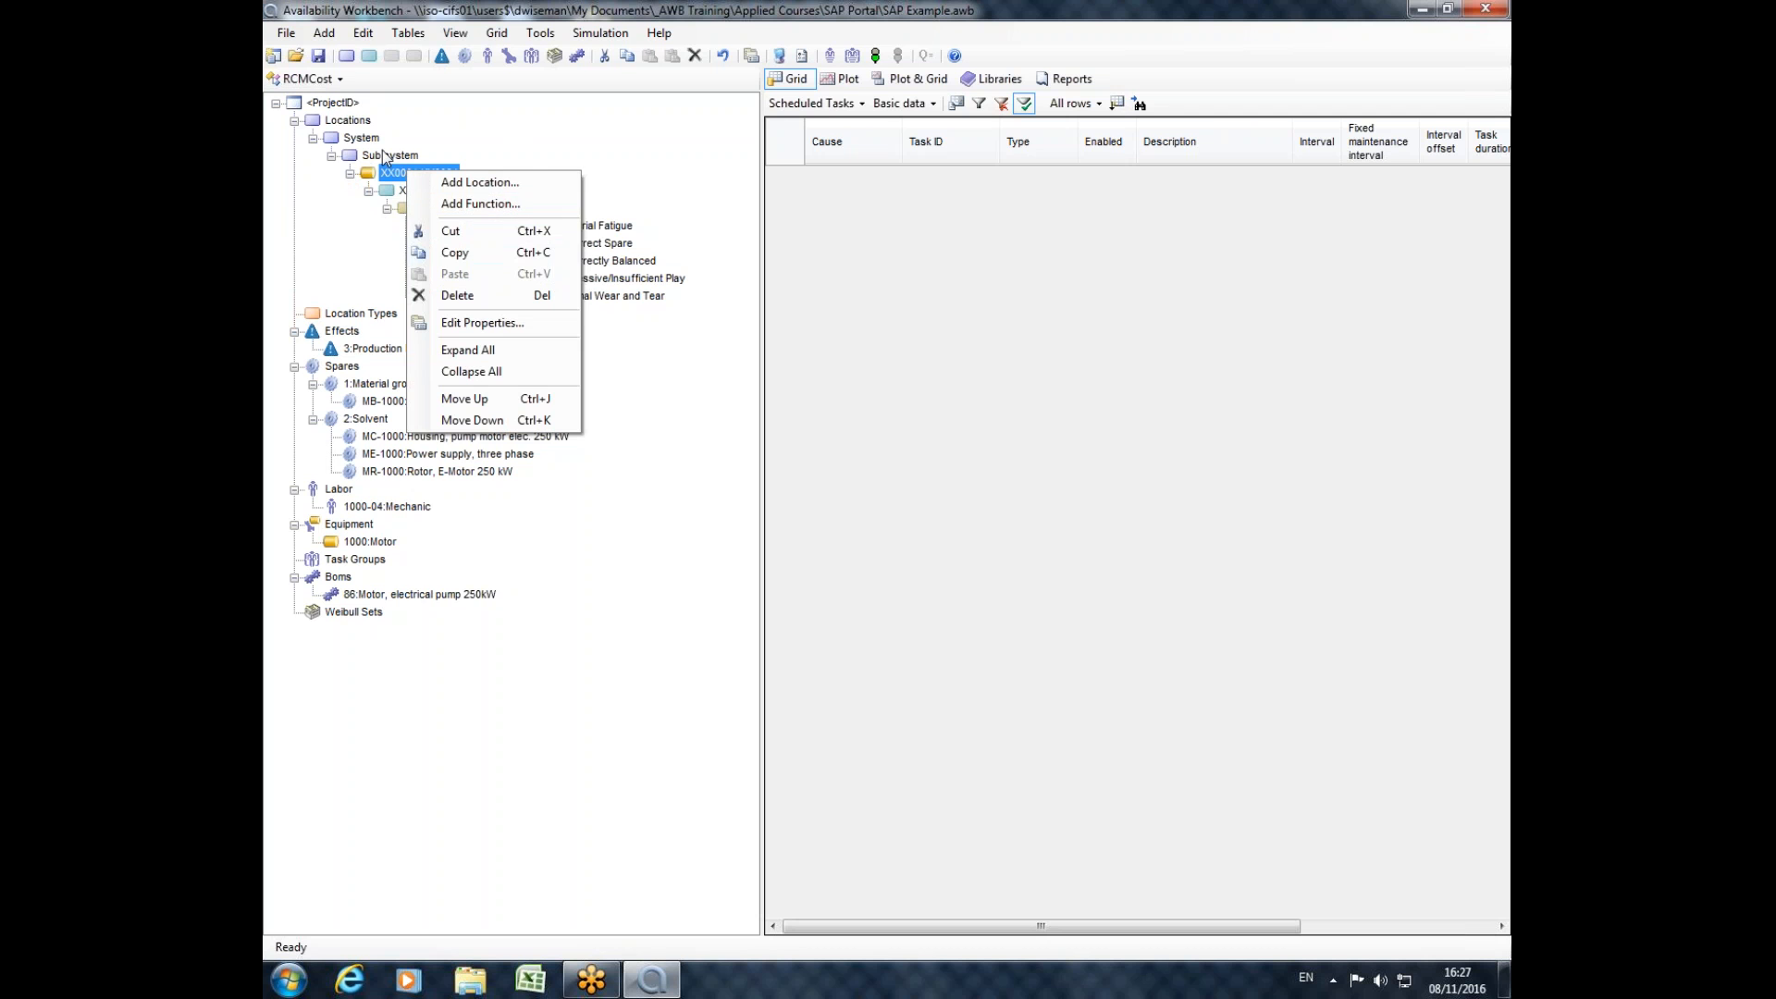
click(369, 191)
click(369, 192)
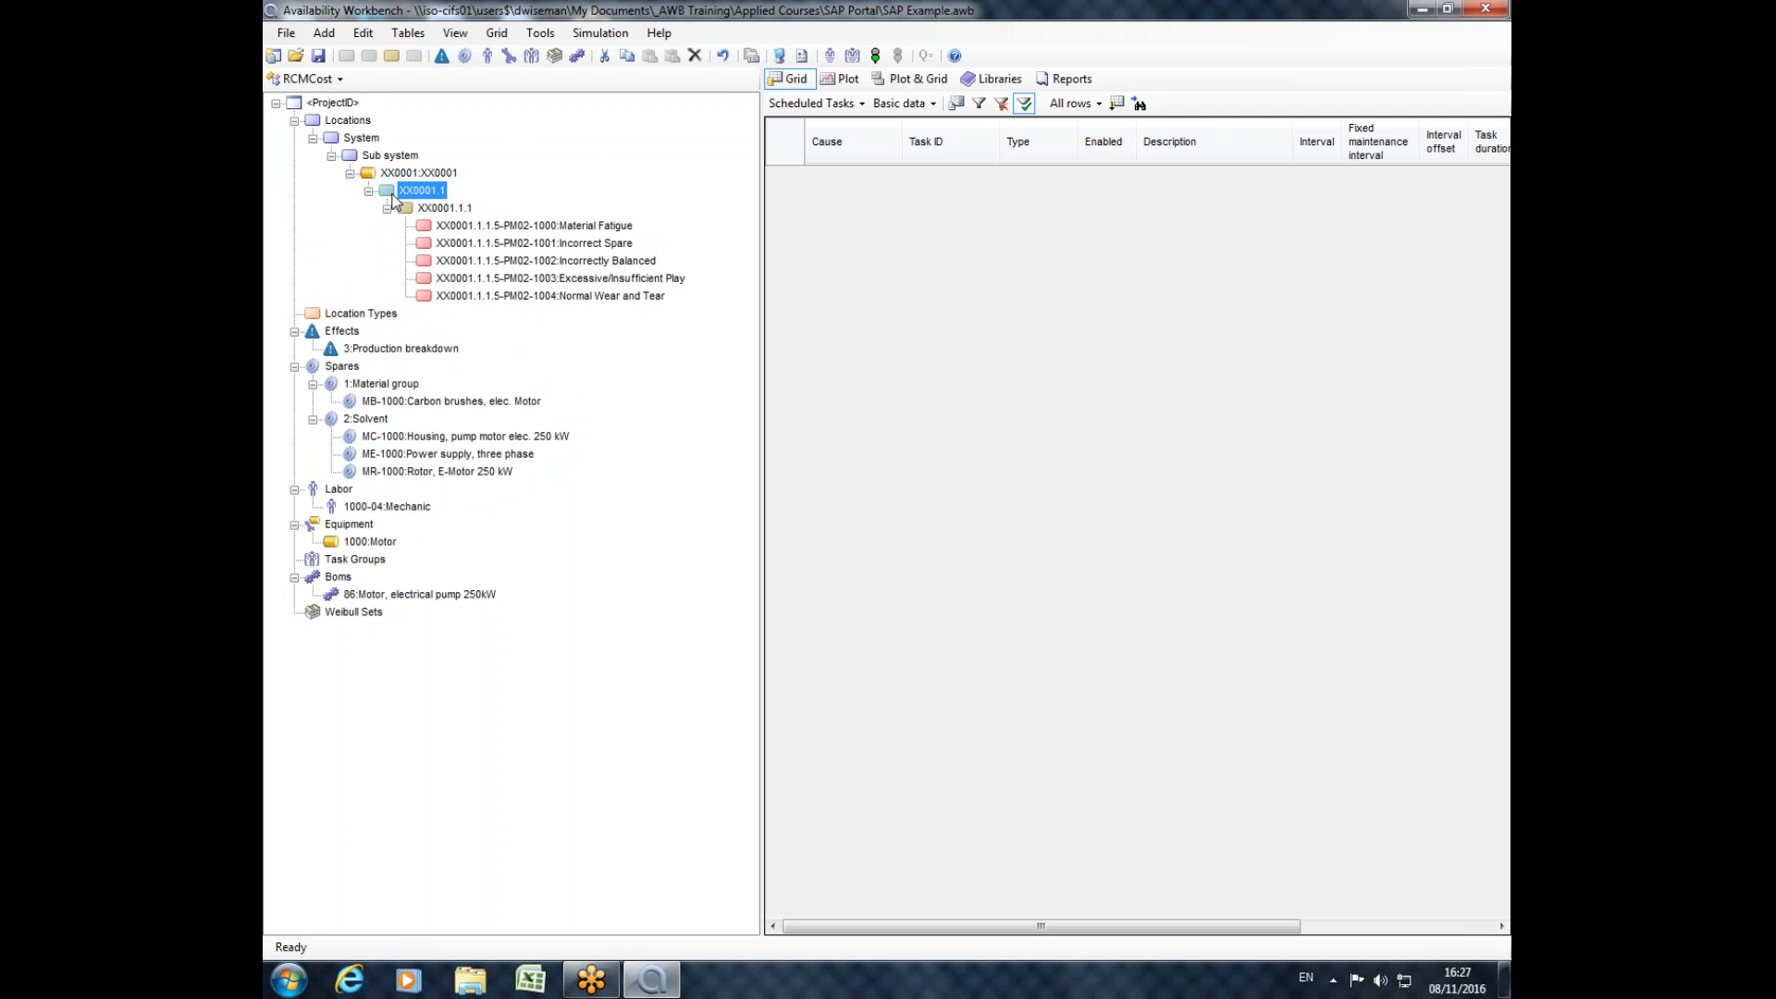
right_click(399, 192)
click(491, 251)
click(421, 173)
right_click(425, 173)
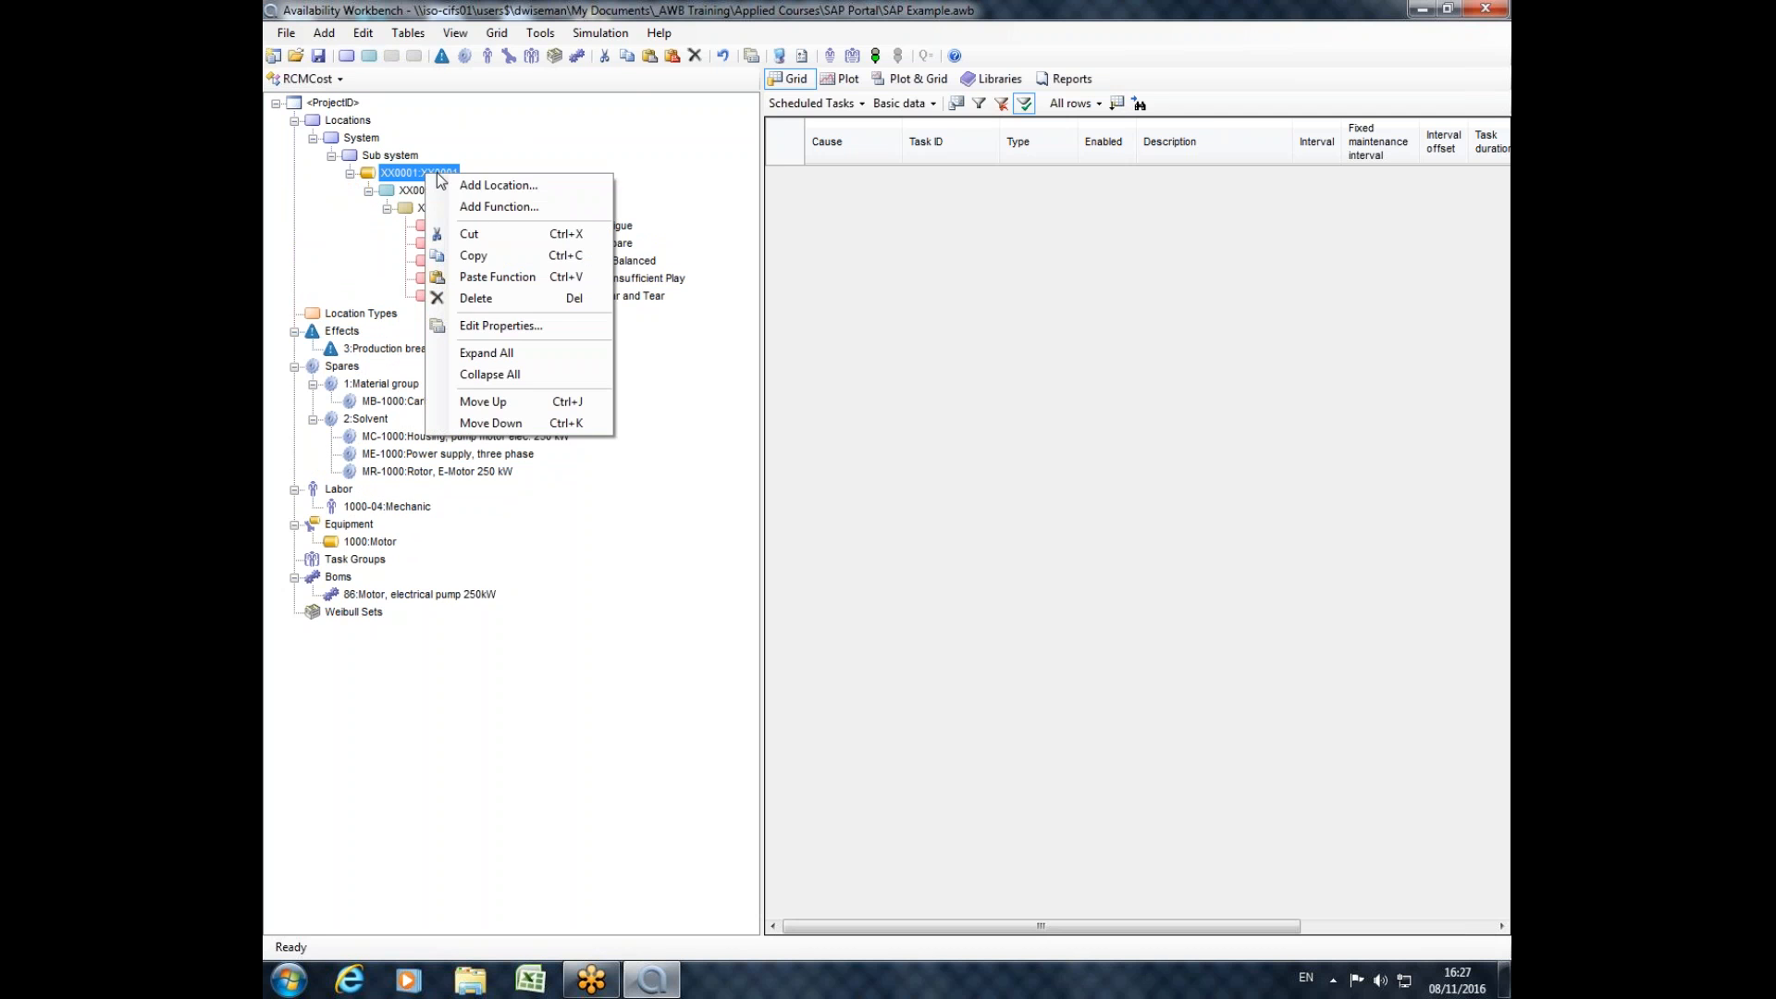
click(497, 276)
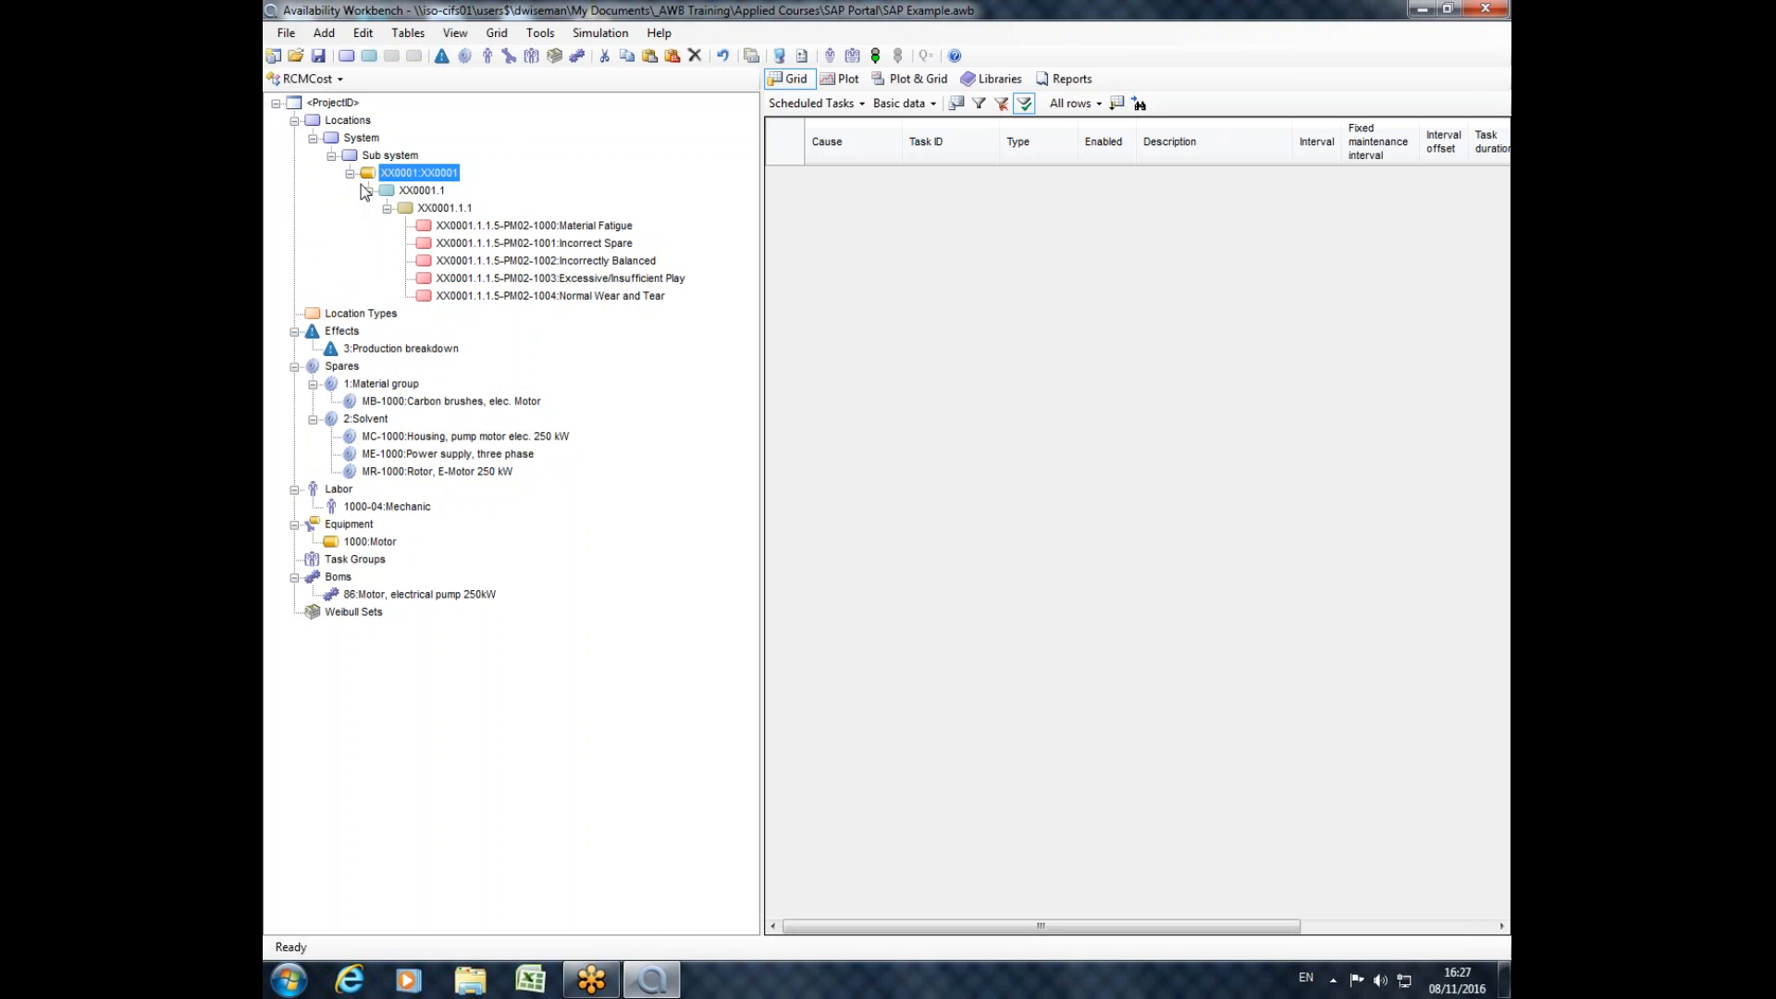
click(369, 314)
click(387, 331)
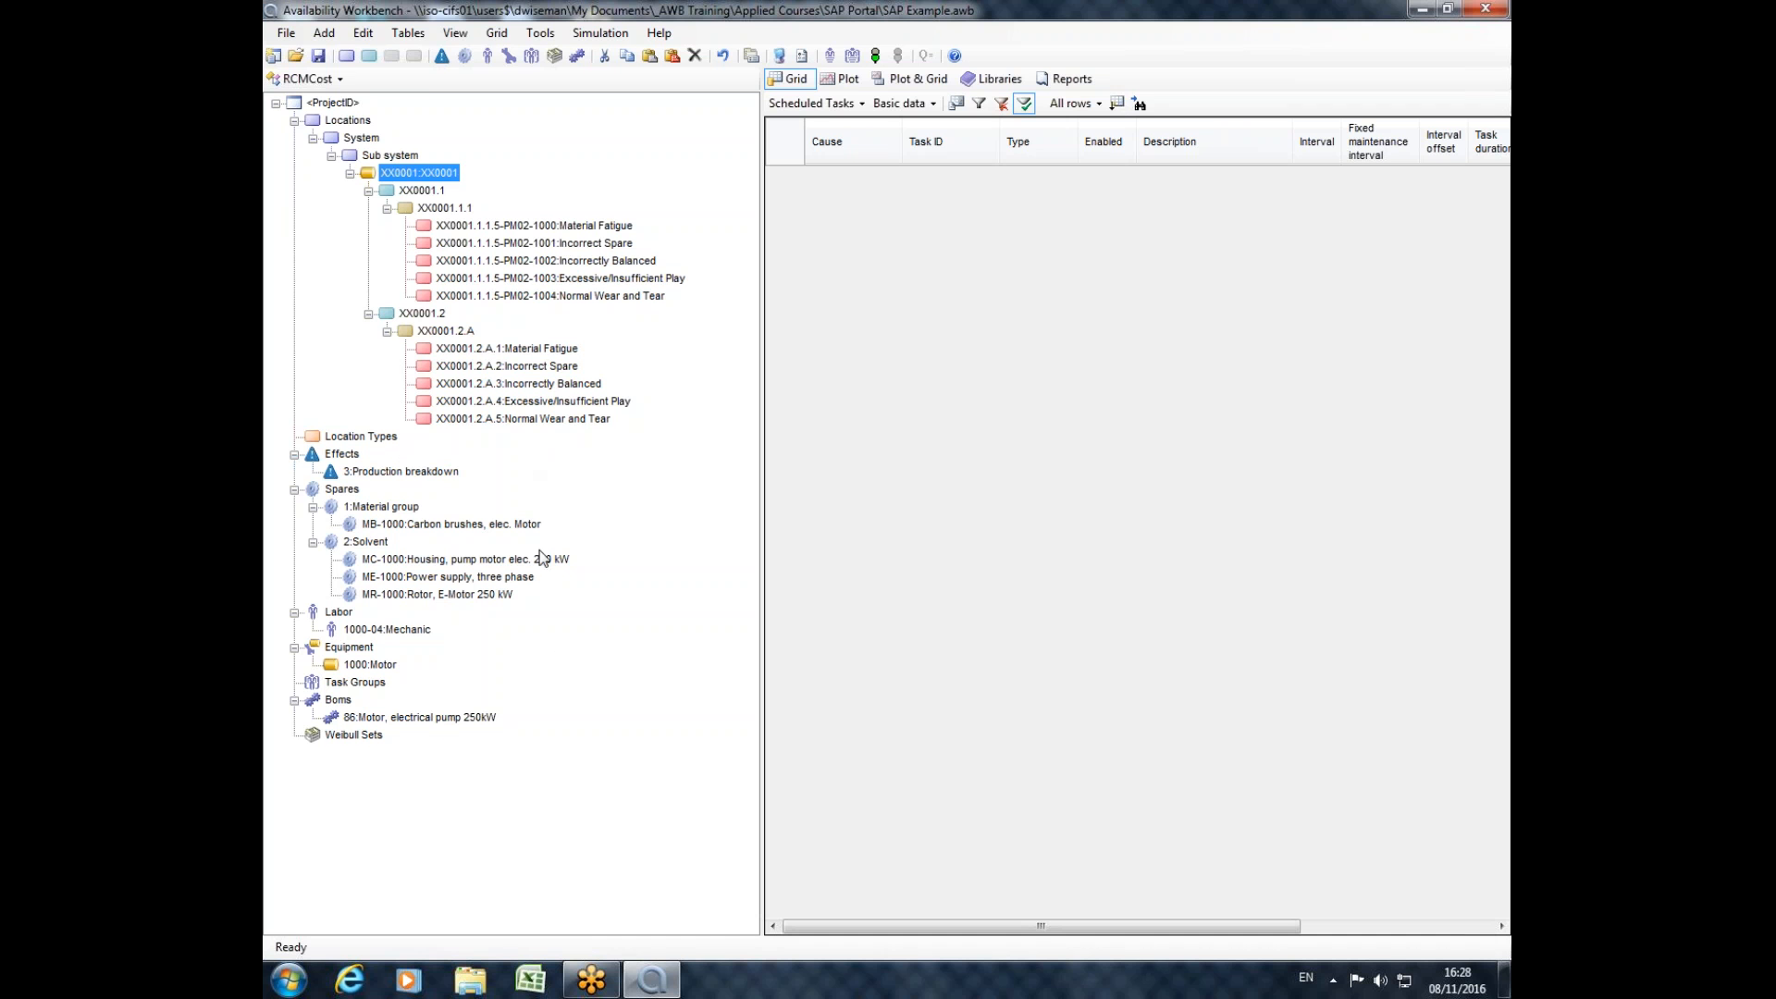
Switch to the SAP portal module, build the master data in the portal, and expand the 5-1000:Motor cause group.
click(311, 79)
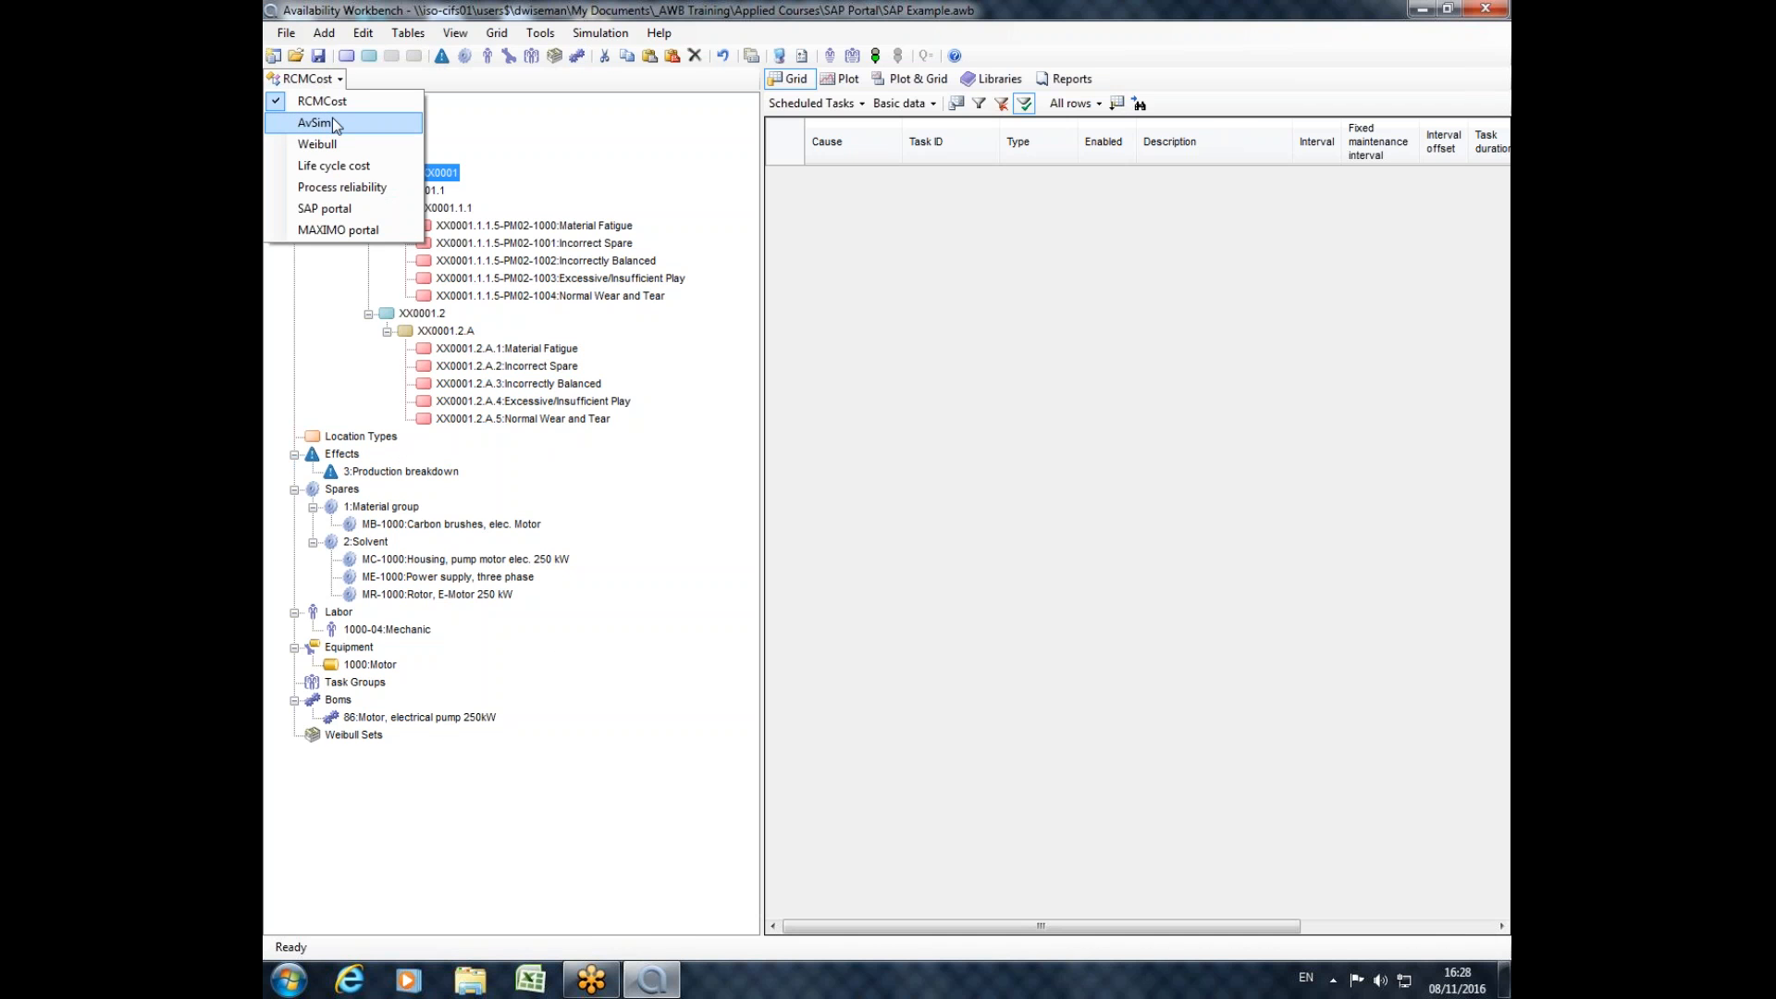
click(333, 209)
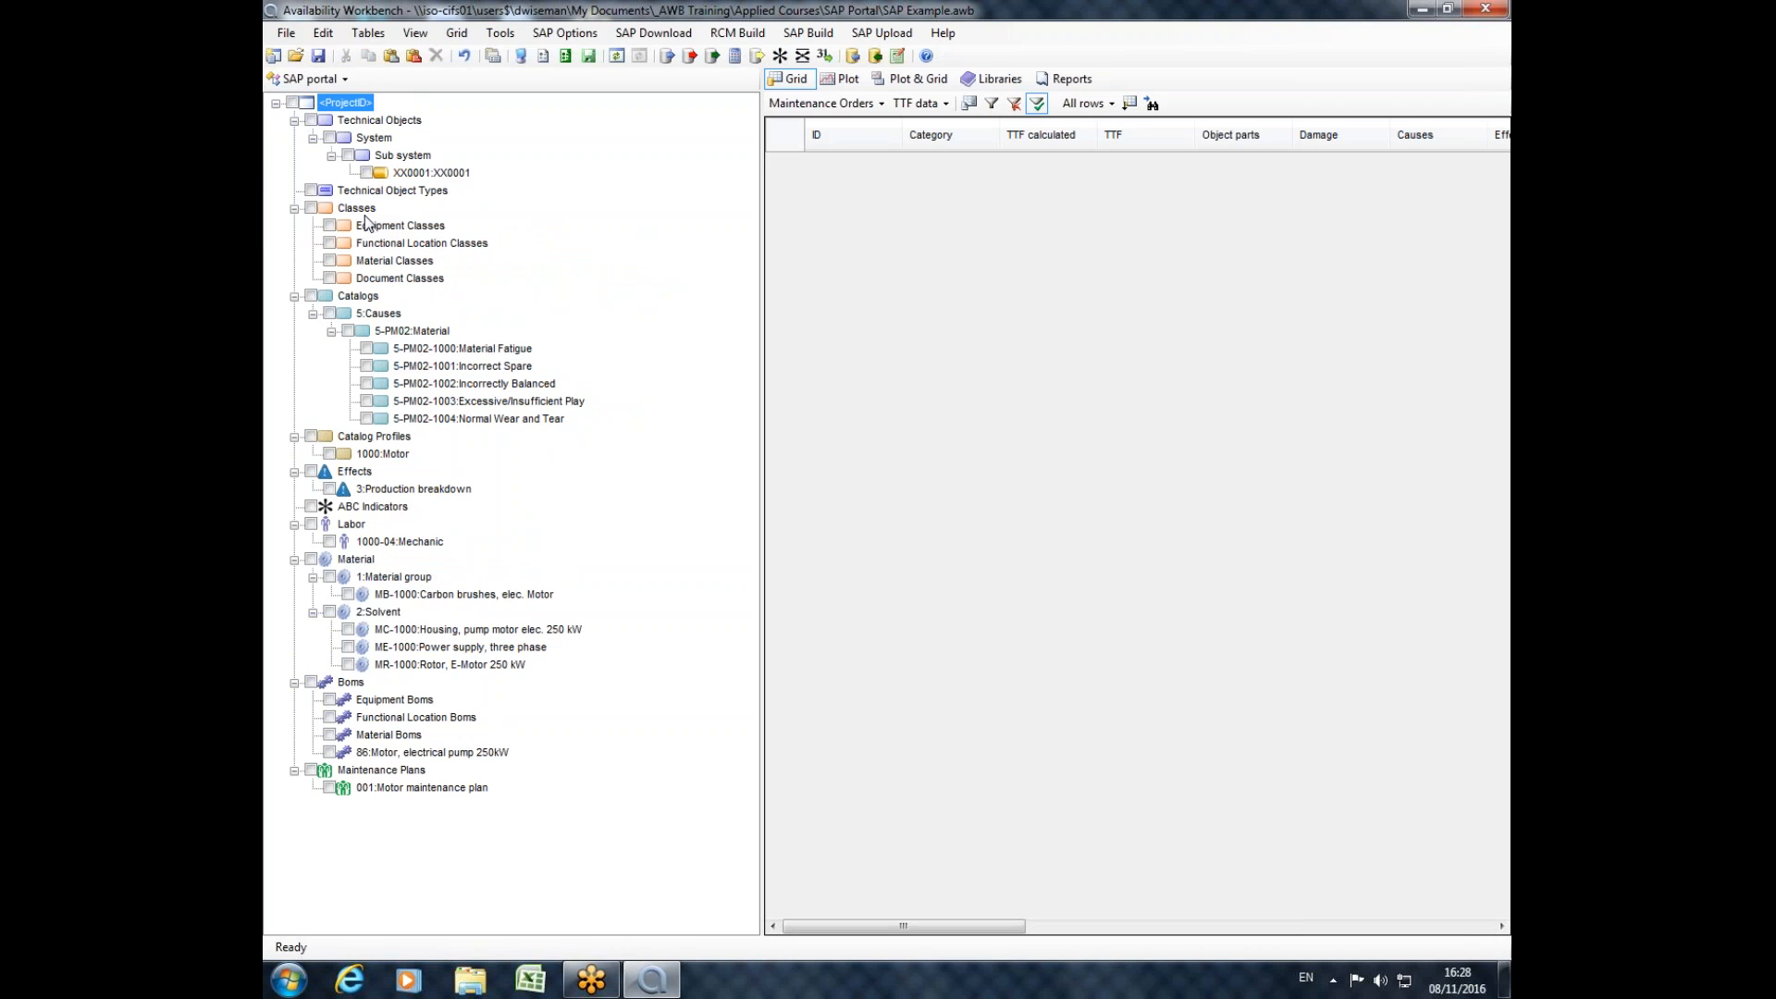
click(852, 58)
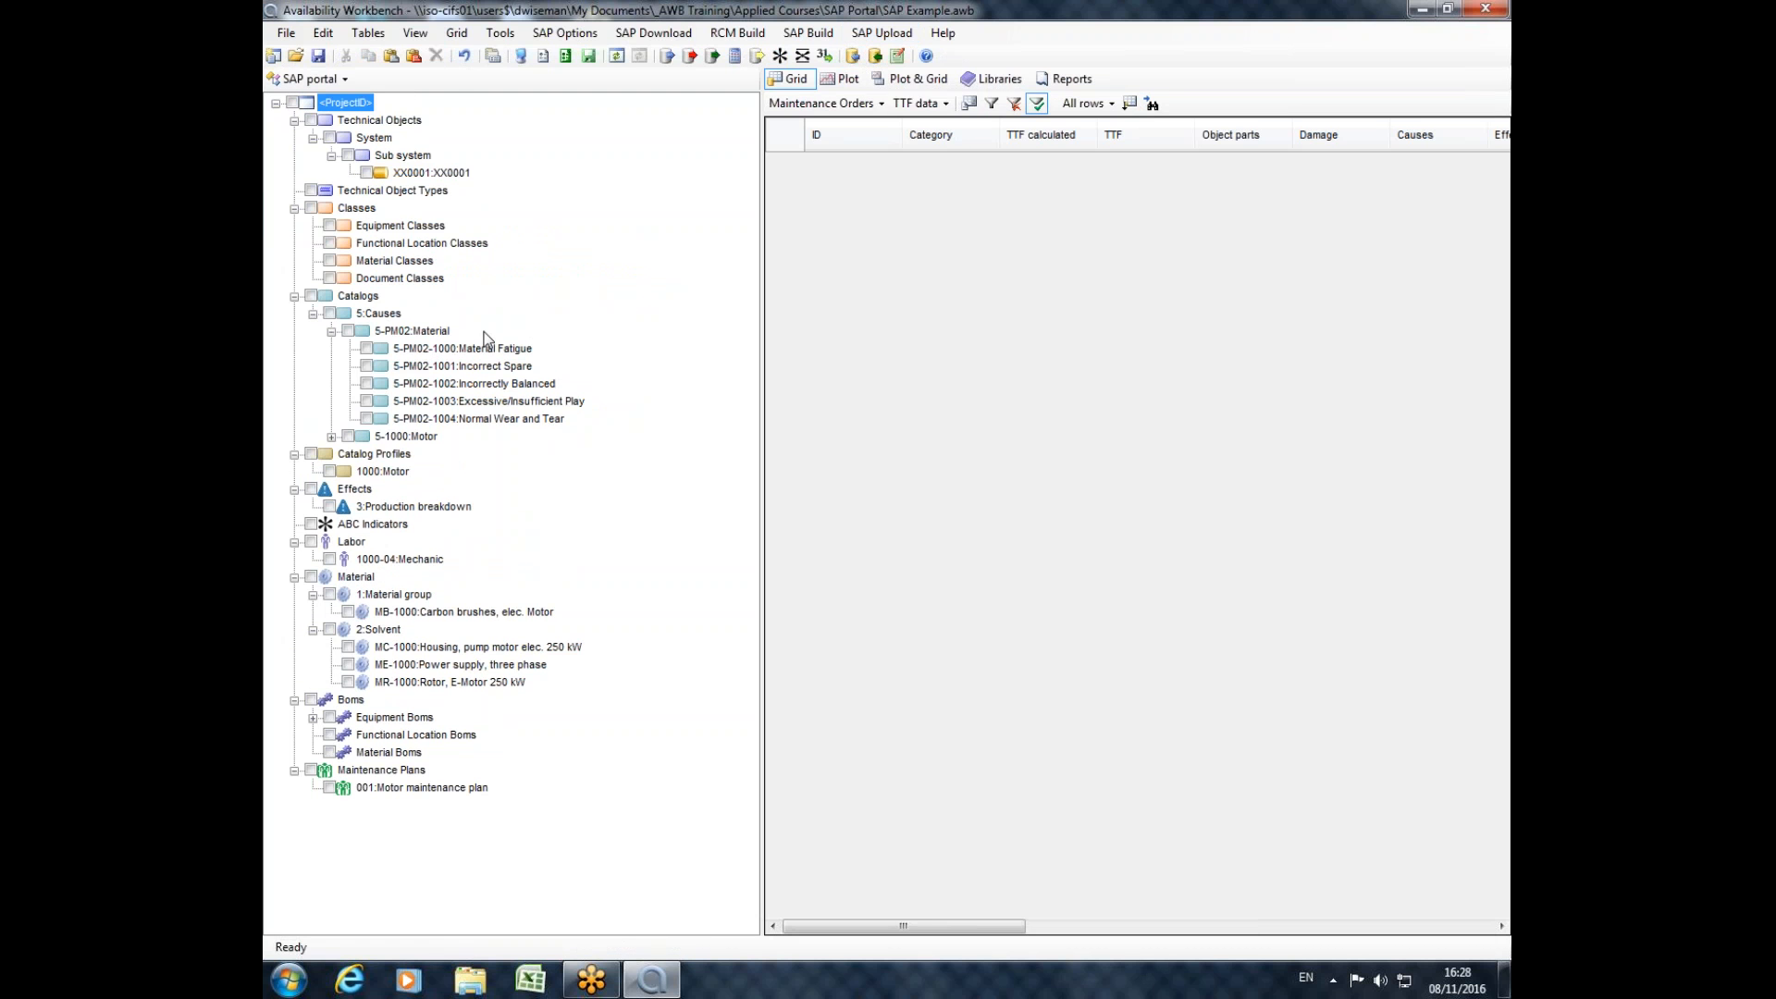
click(332, 437)
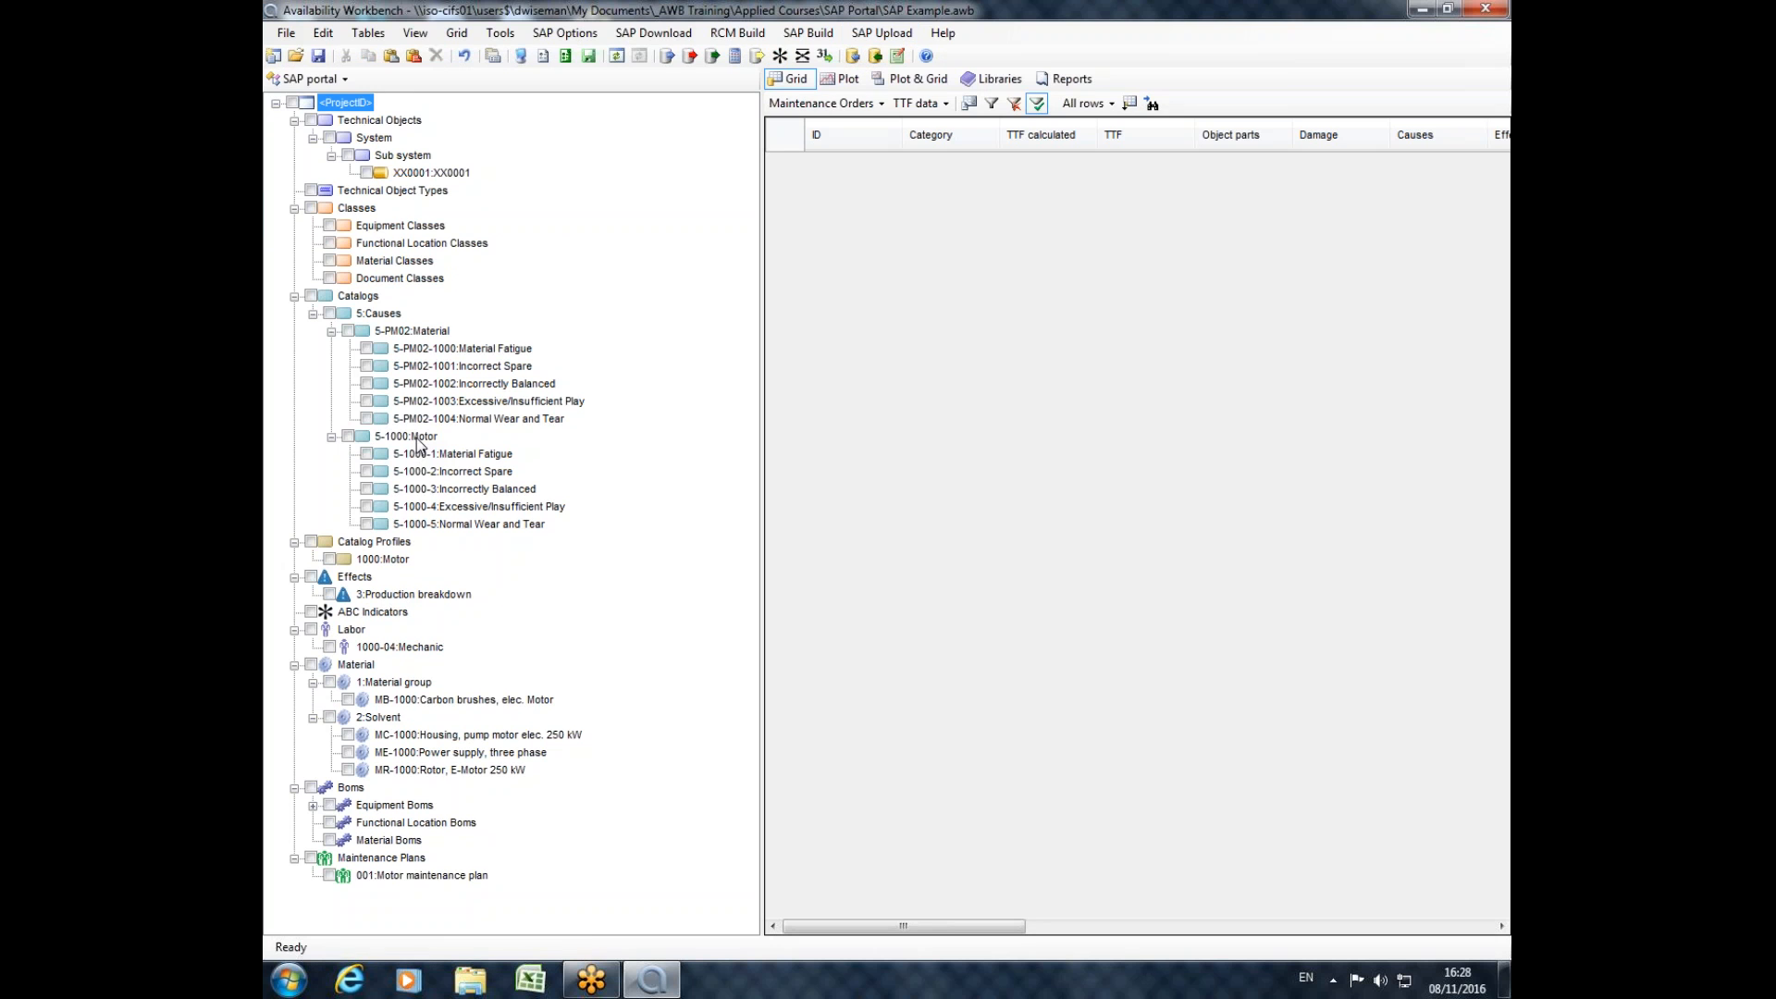
click(379, 561)
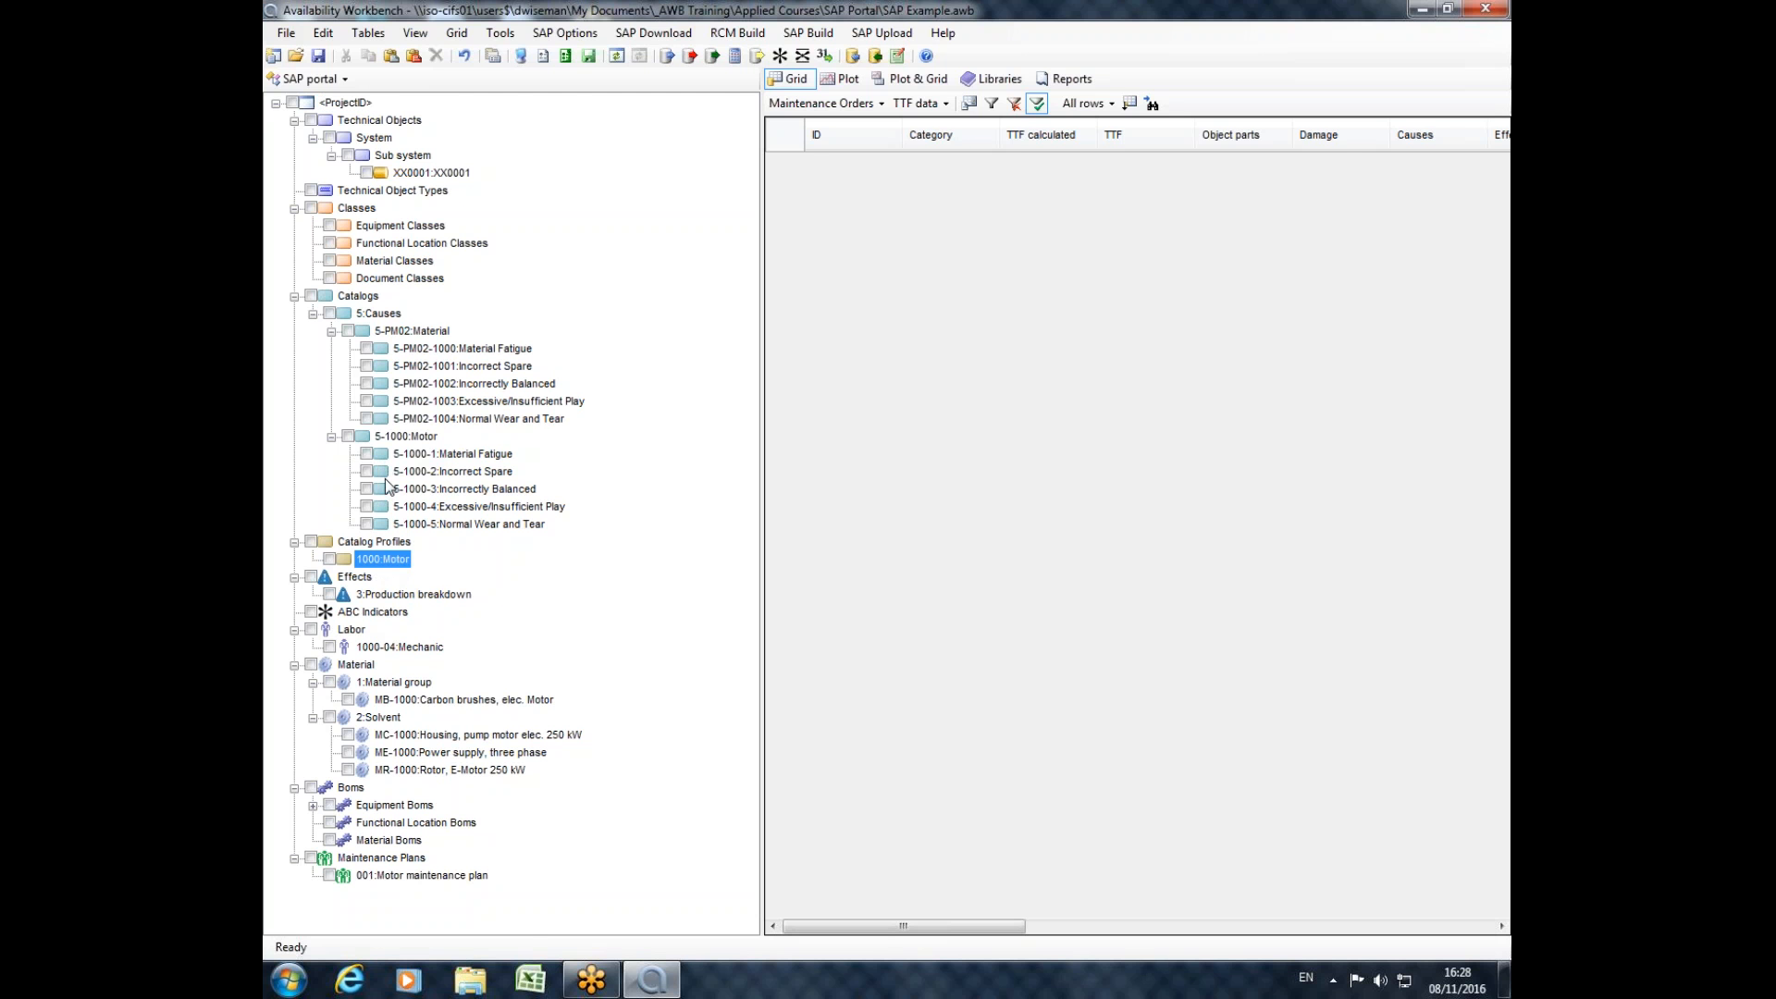
Switch to the RCMCost module and locate the 1000:Motor equipment type.
click(315, 78)
click(338, 105)
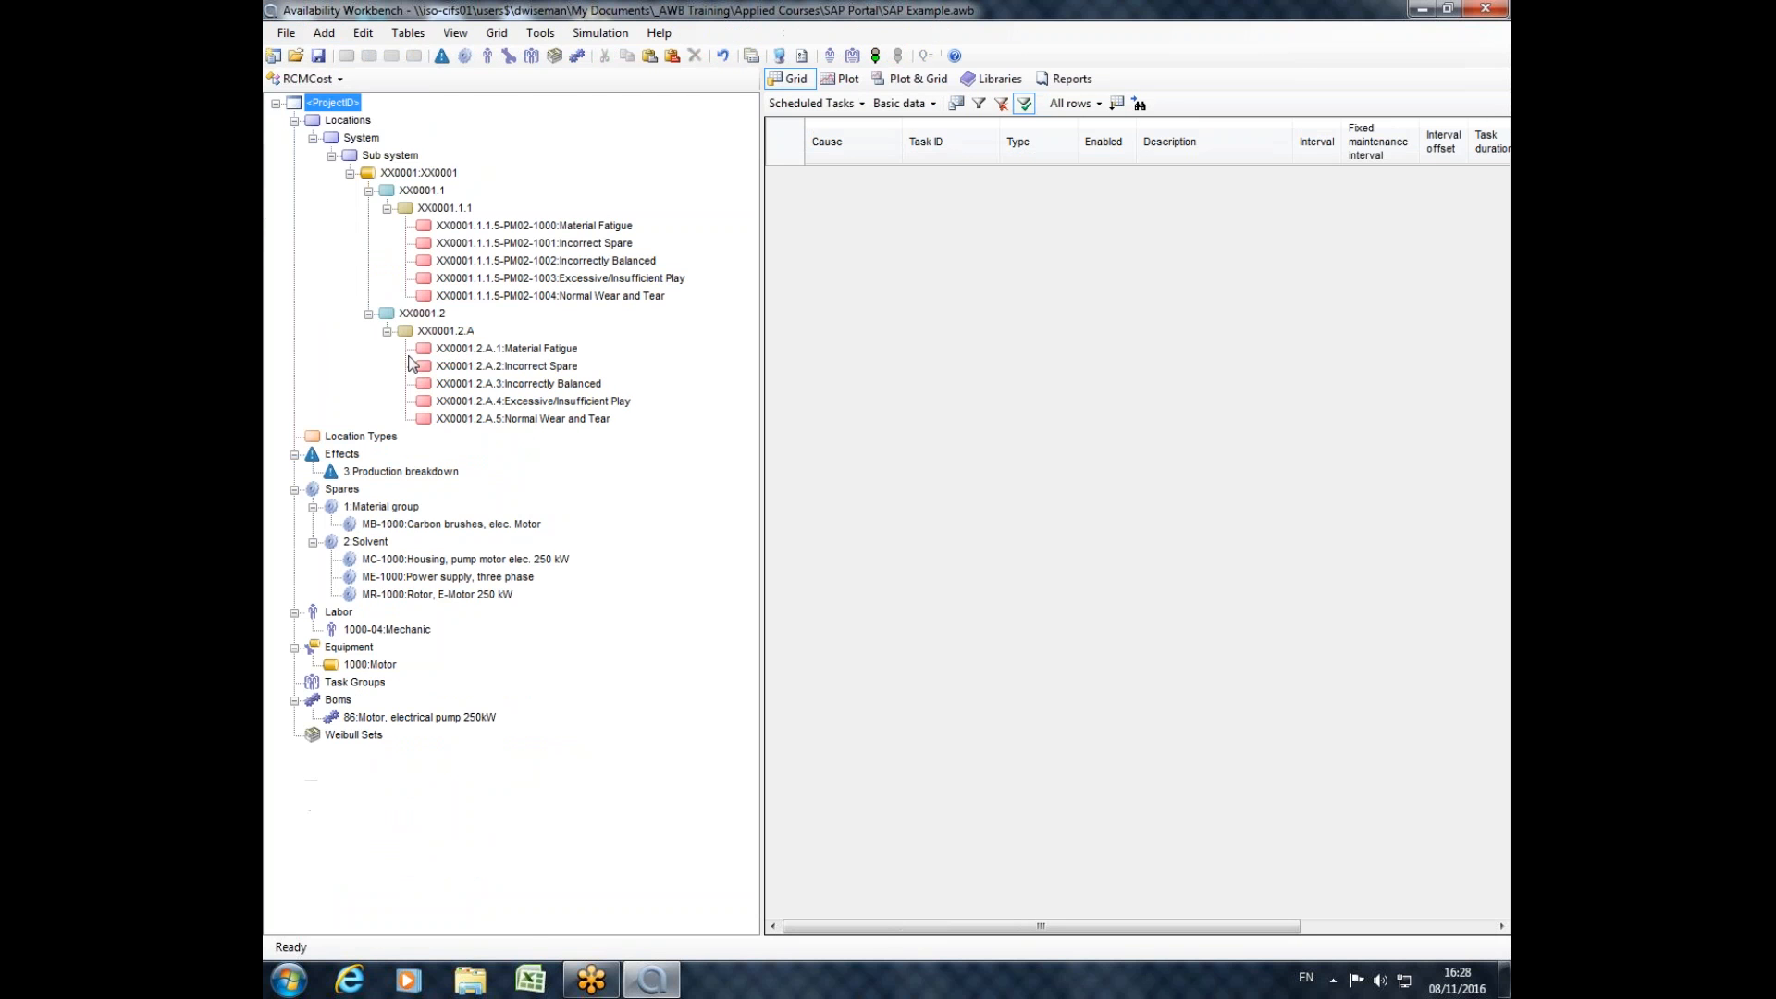
click(369, 664)
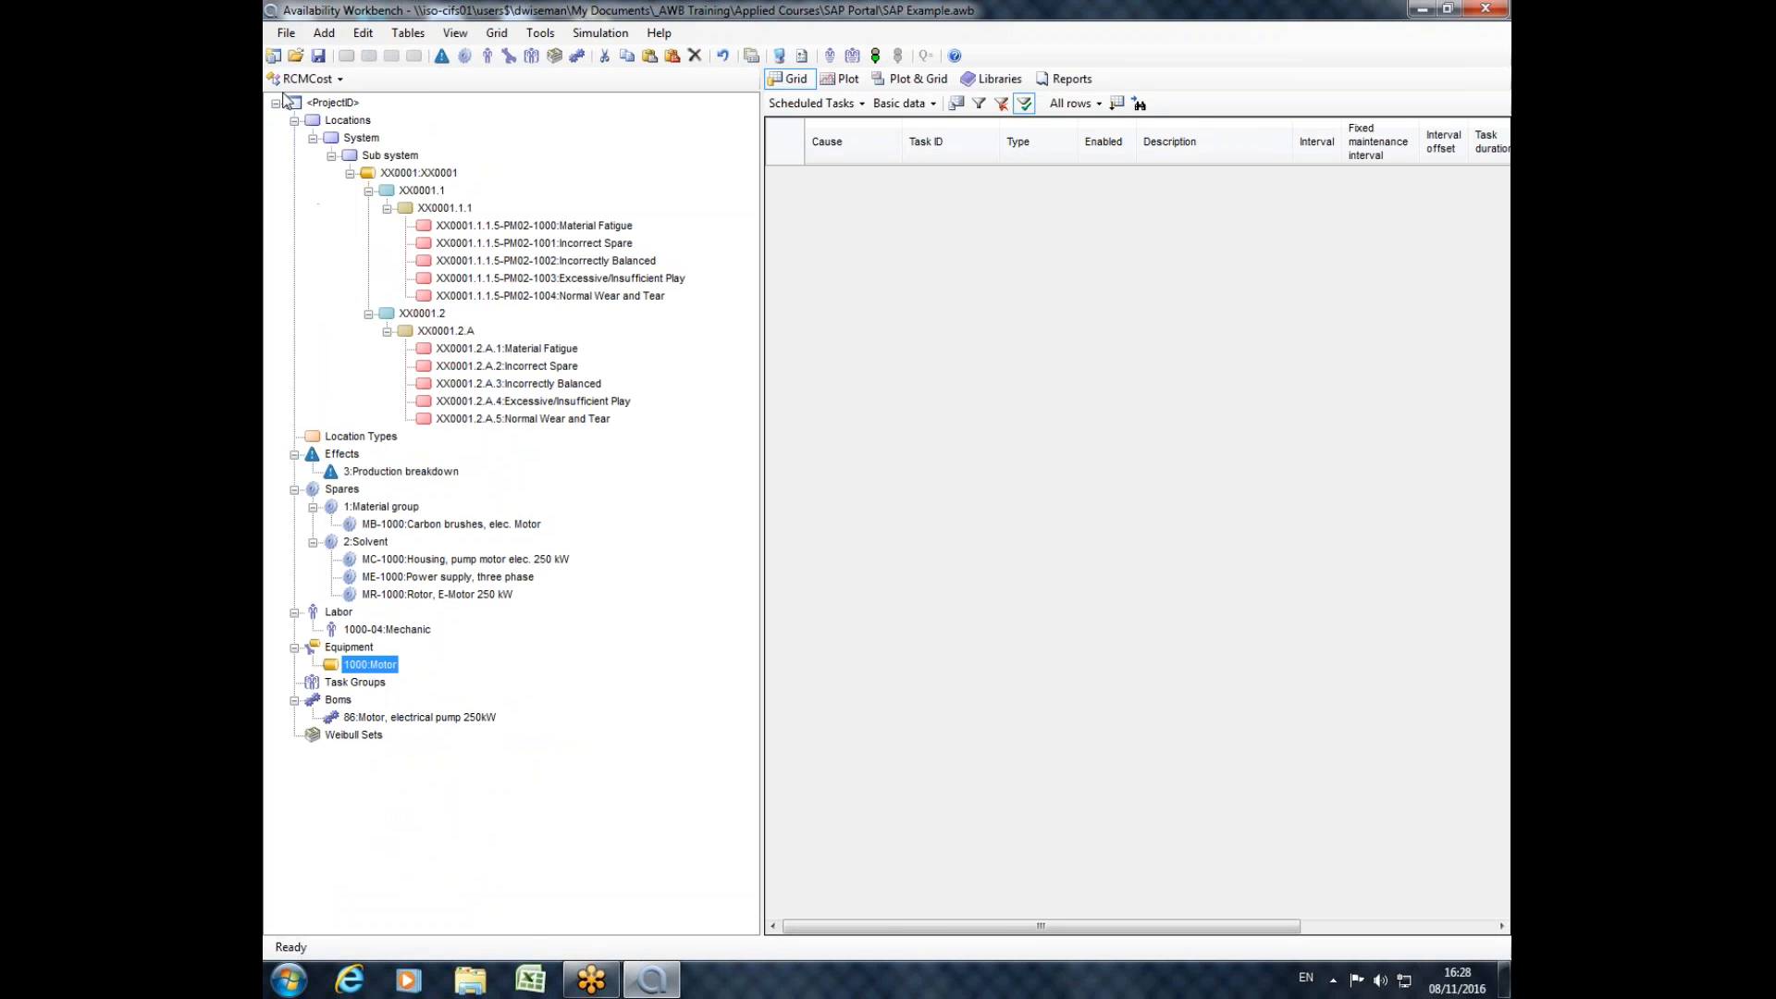
Return to the SAP portal module, mark the whole project, and widen the project tree slightly.
click(305, 79)
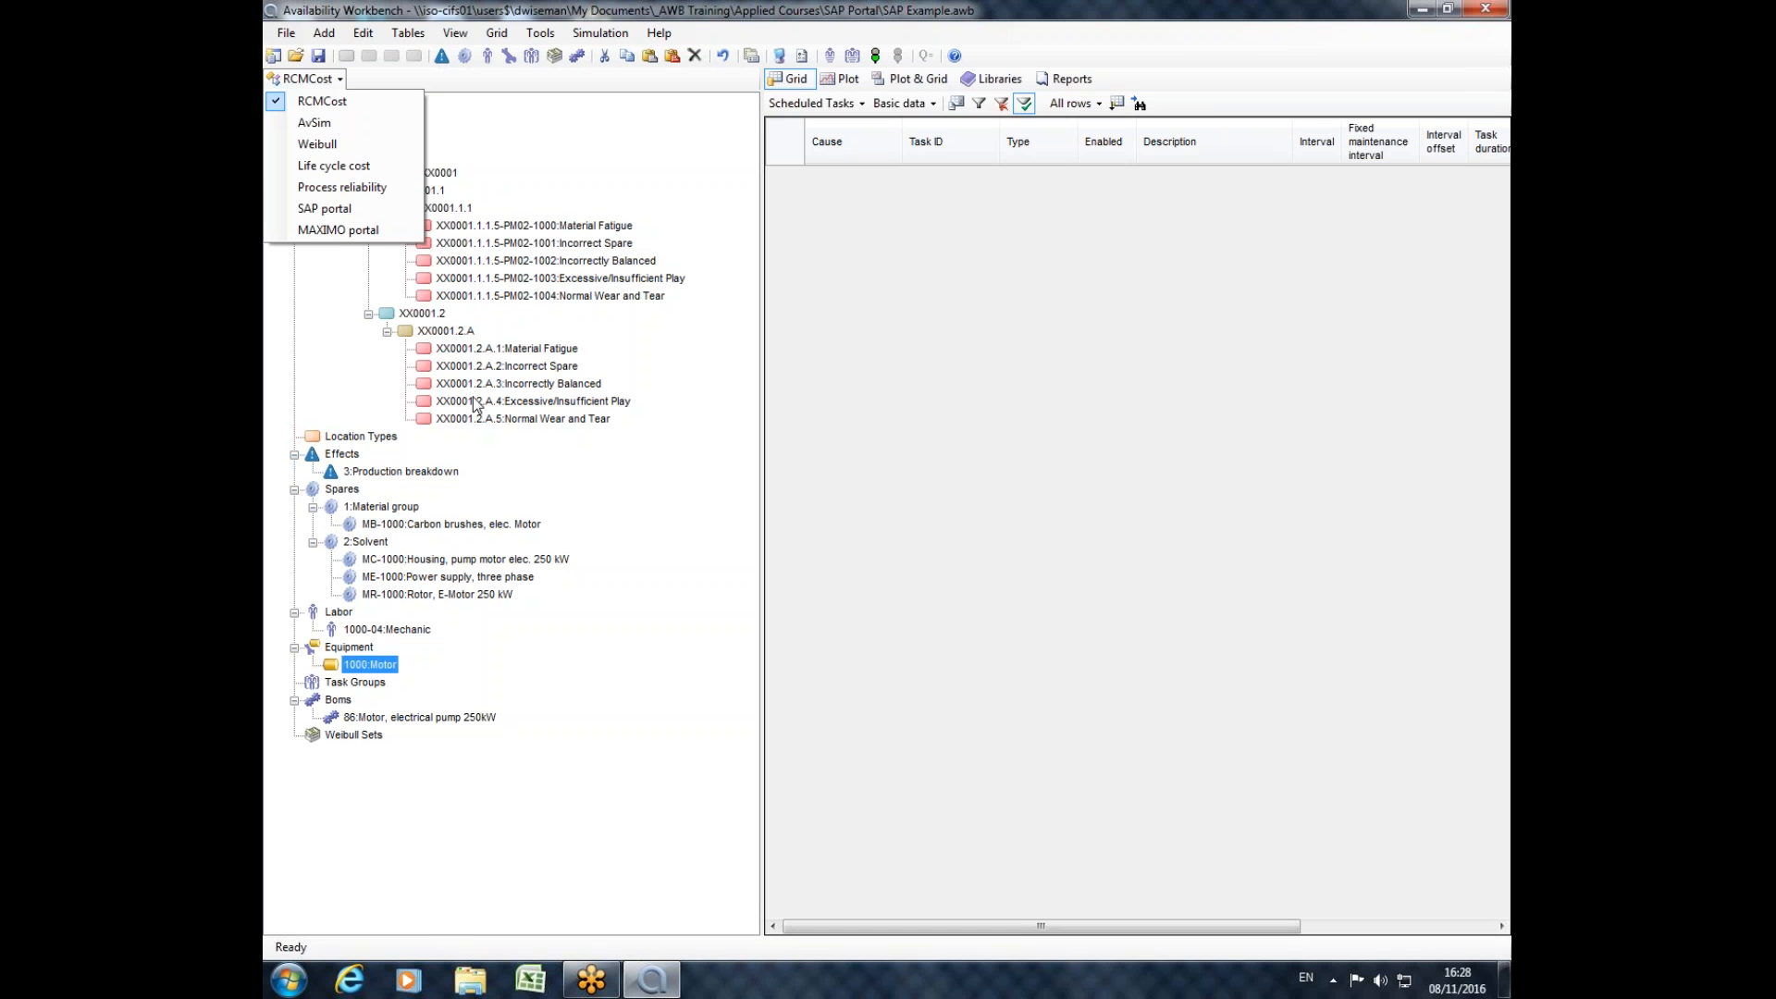
click(341, 210)
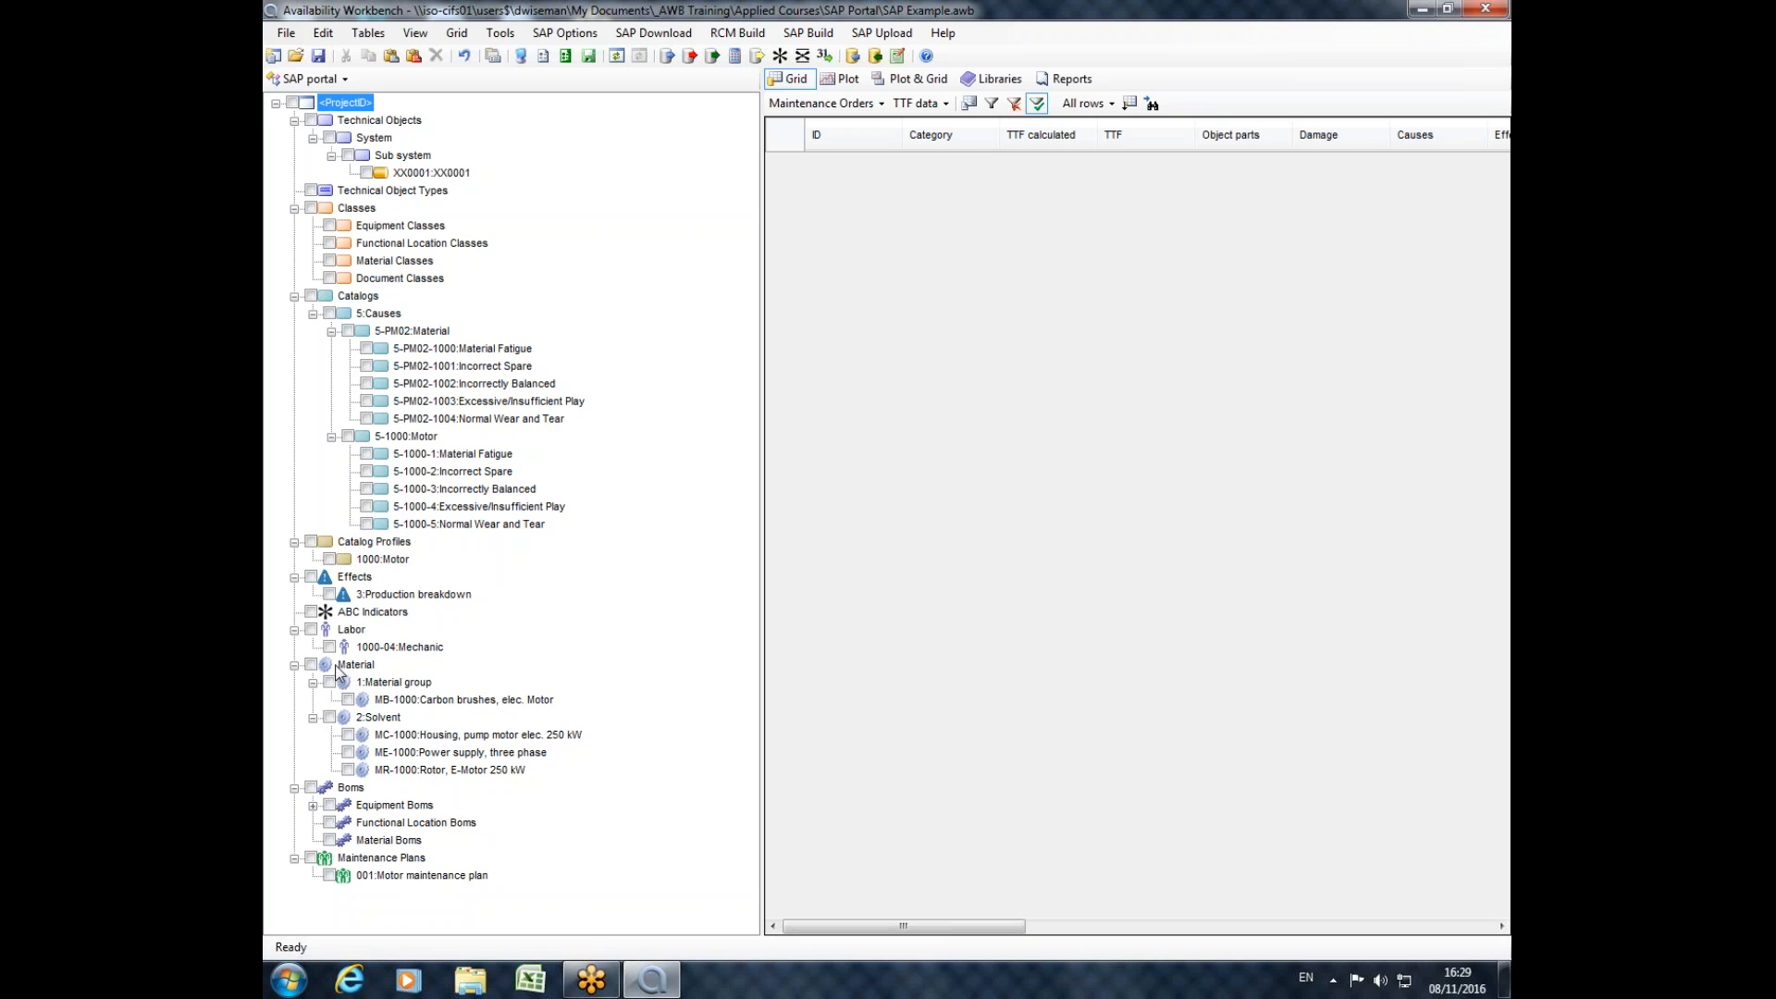
click(329, 874)
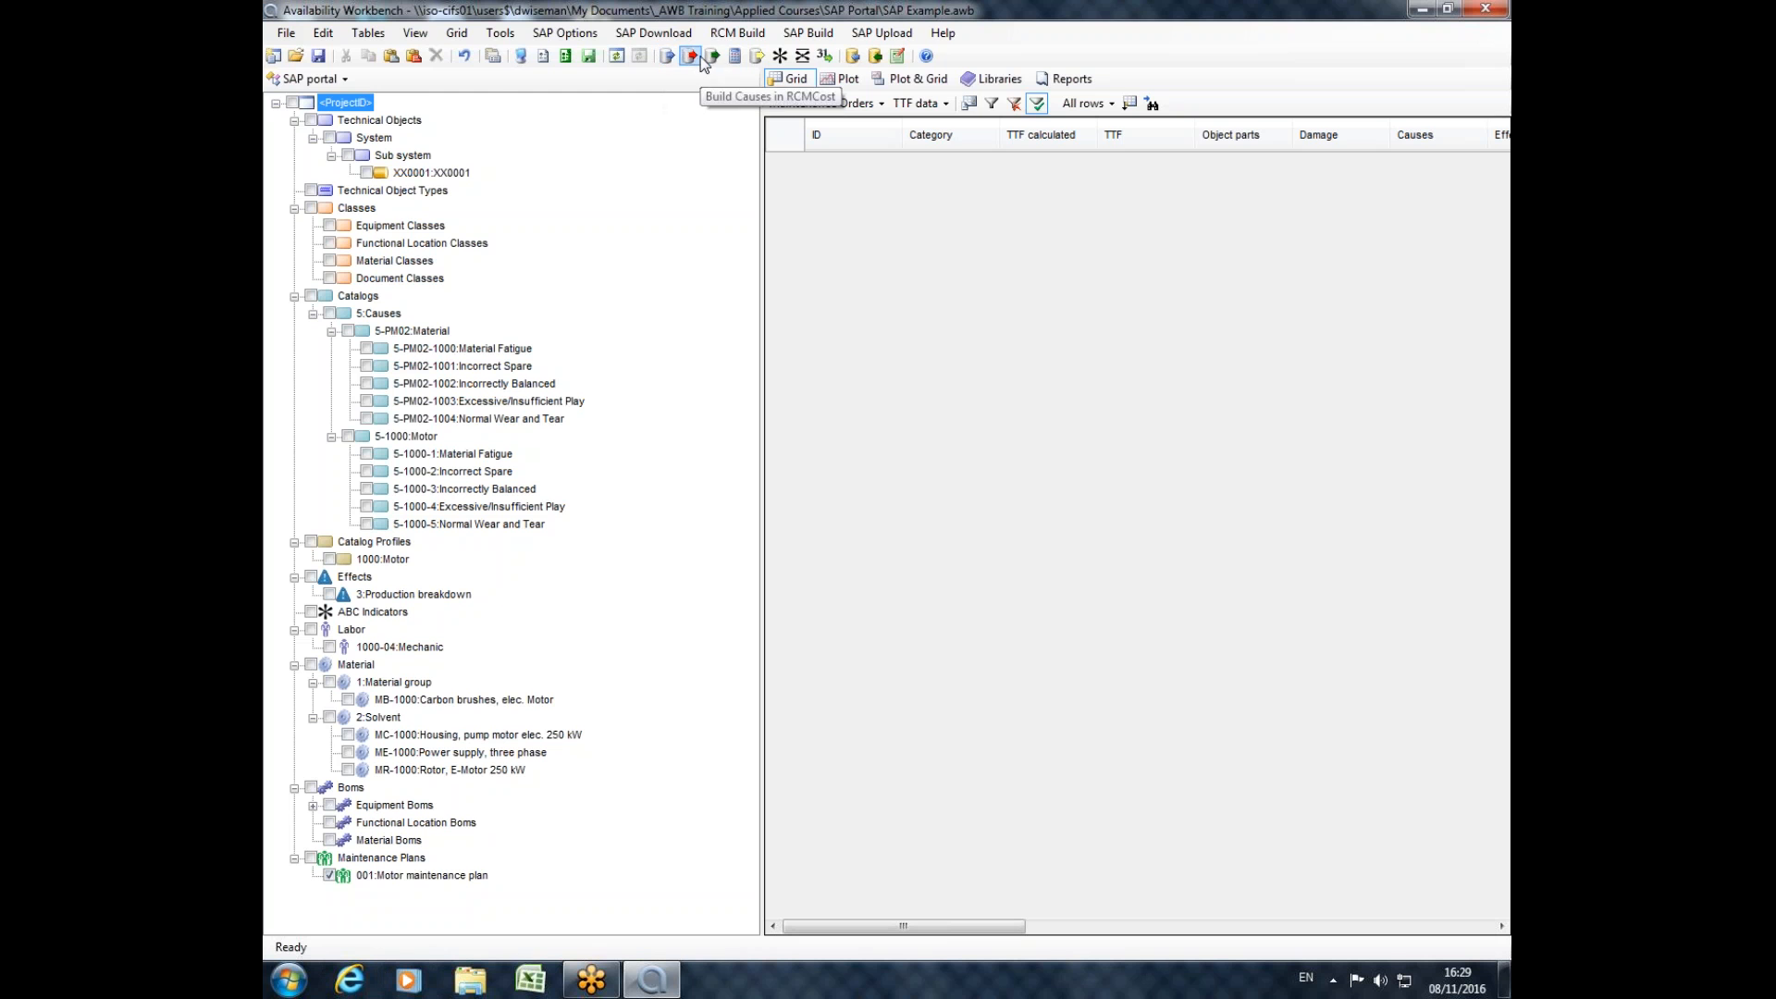
click(294, 102)
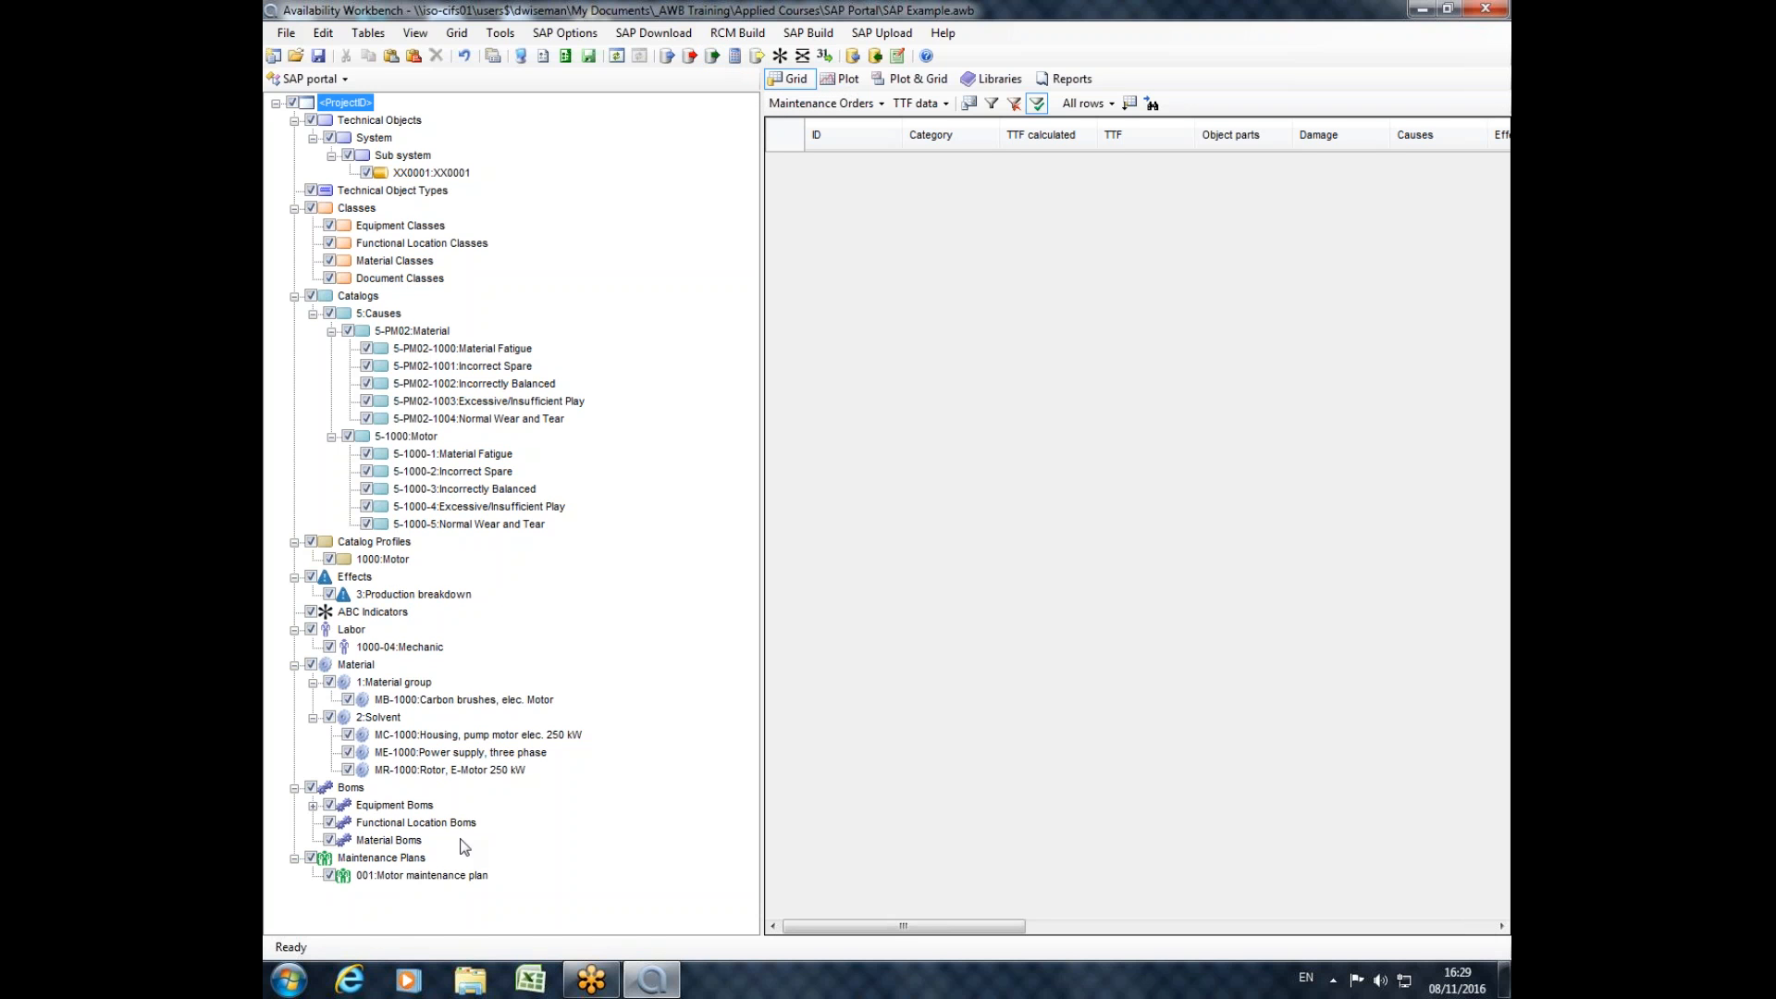
drag(758, 746, 781, 745)
Open the properties of the 001:Motor maintenance plan and examine the details of its XX0001 maintenance item.
double_click(401, 876)
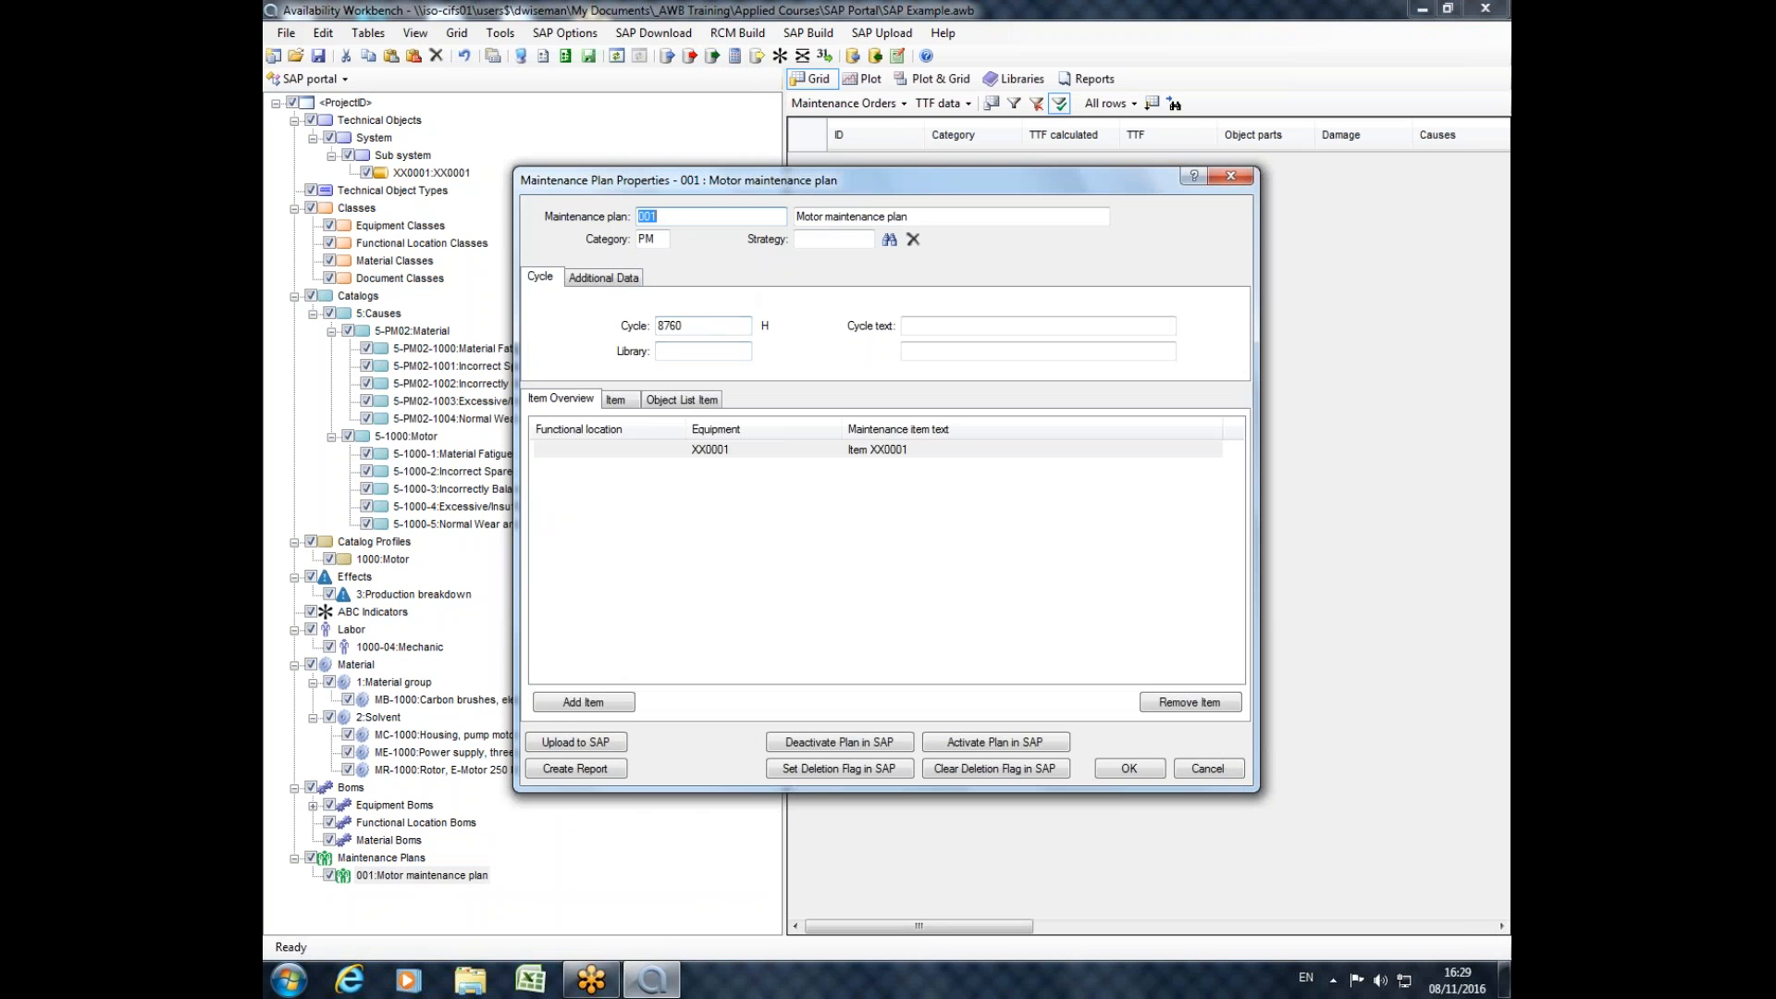
drag(757, 179, 523, 146)
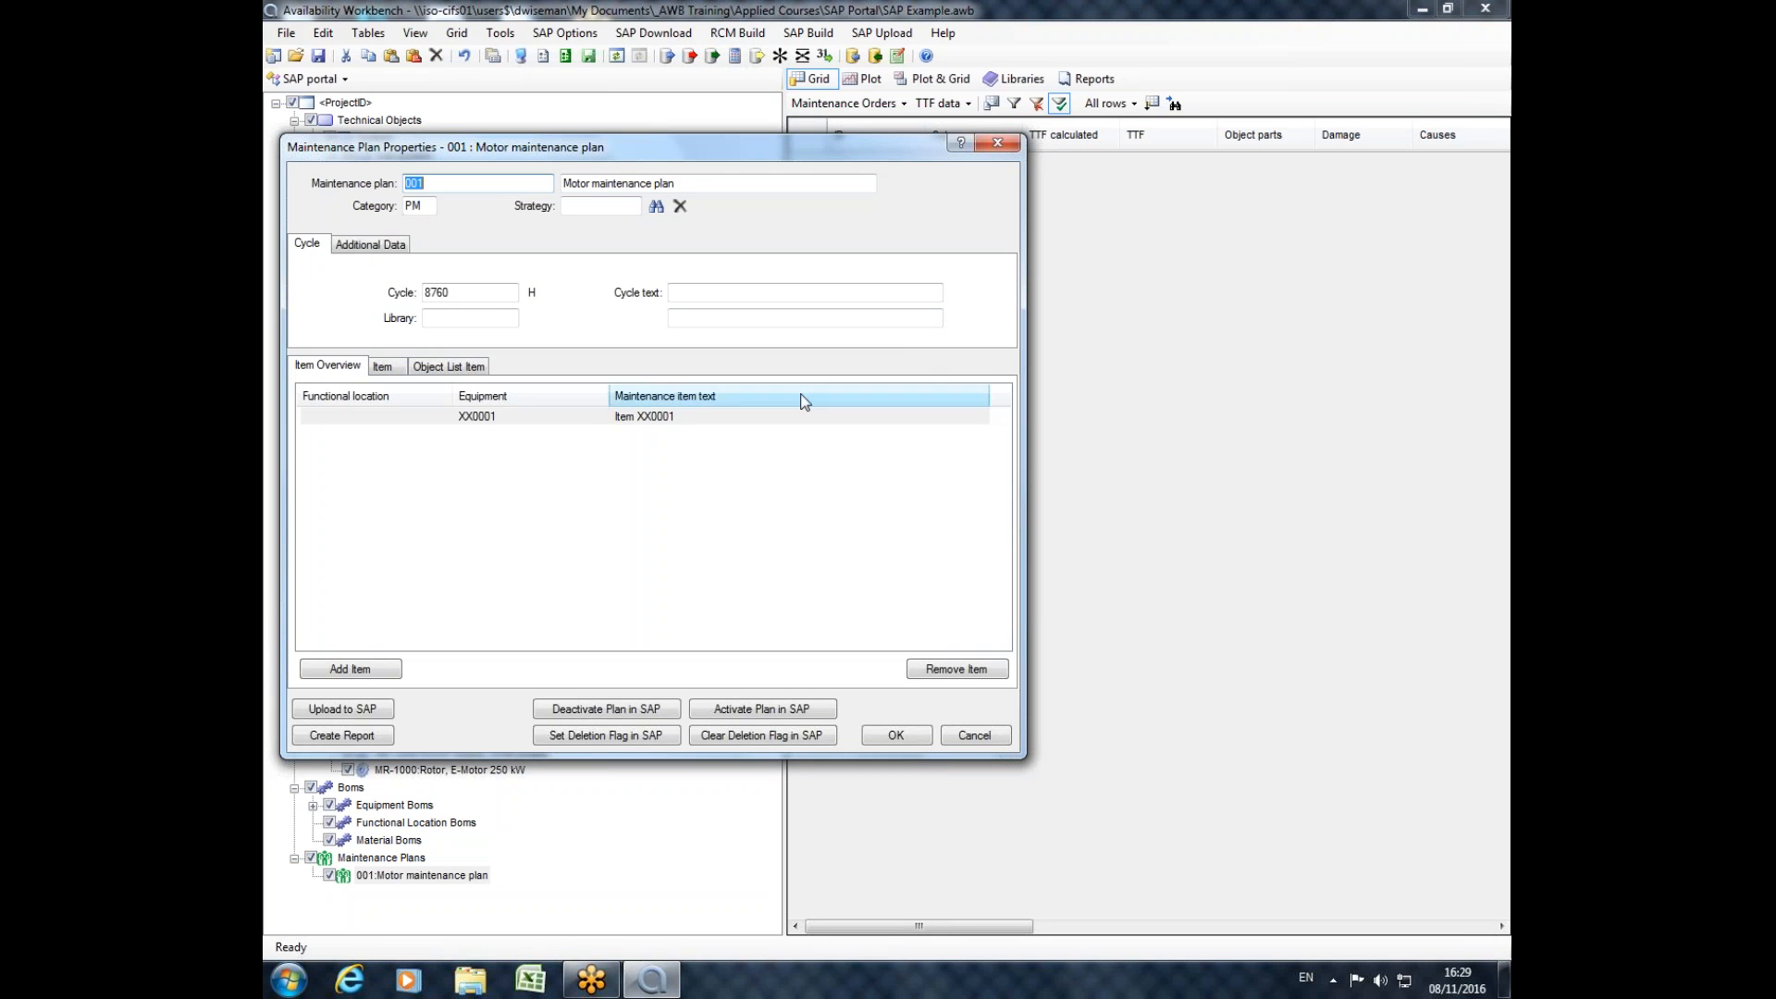
click(508, 418)
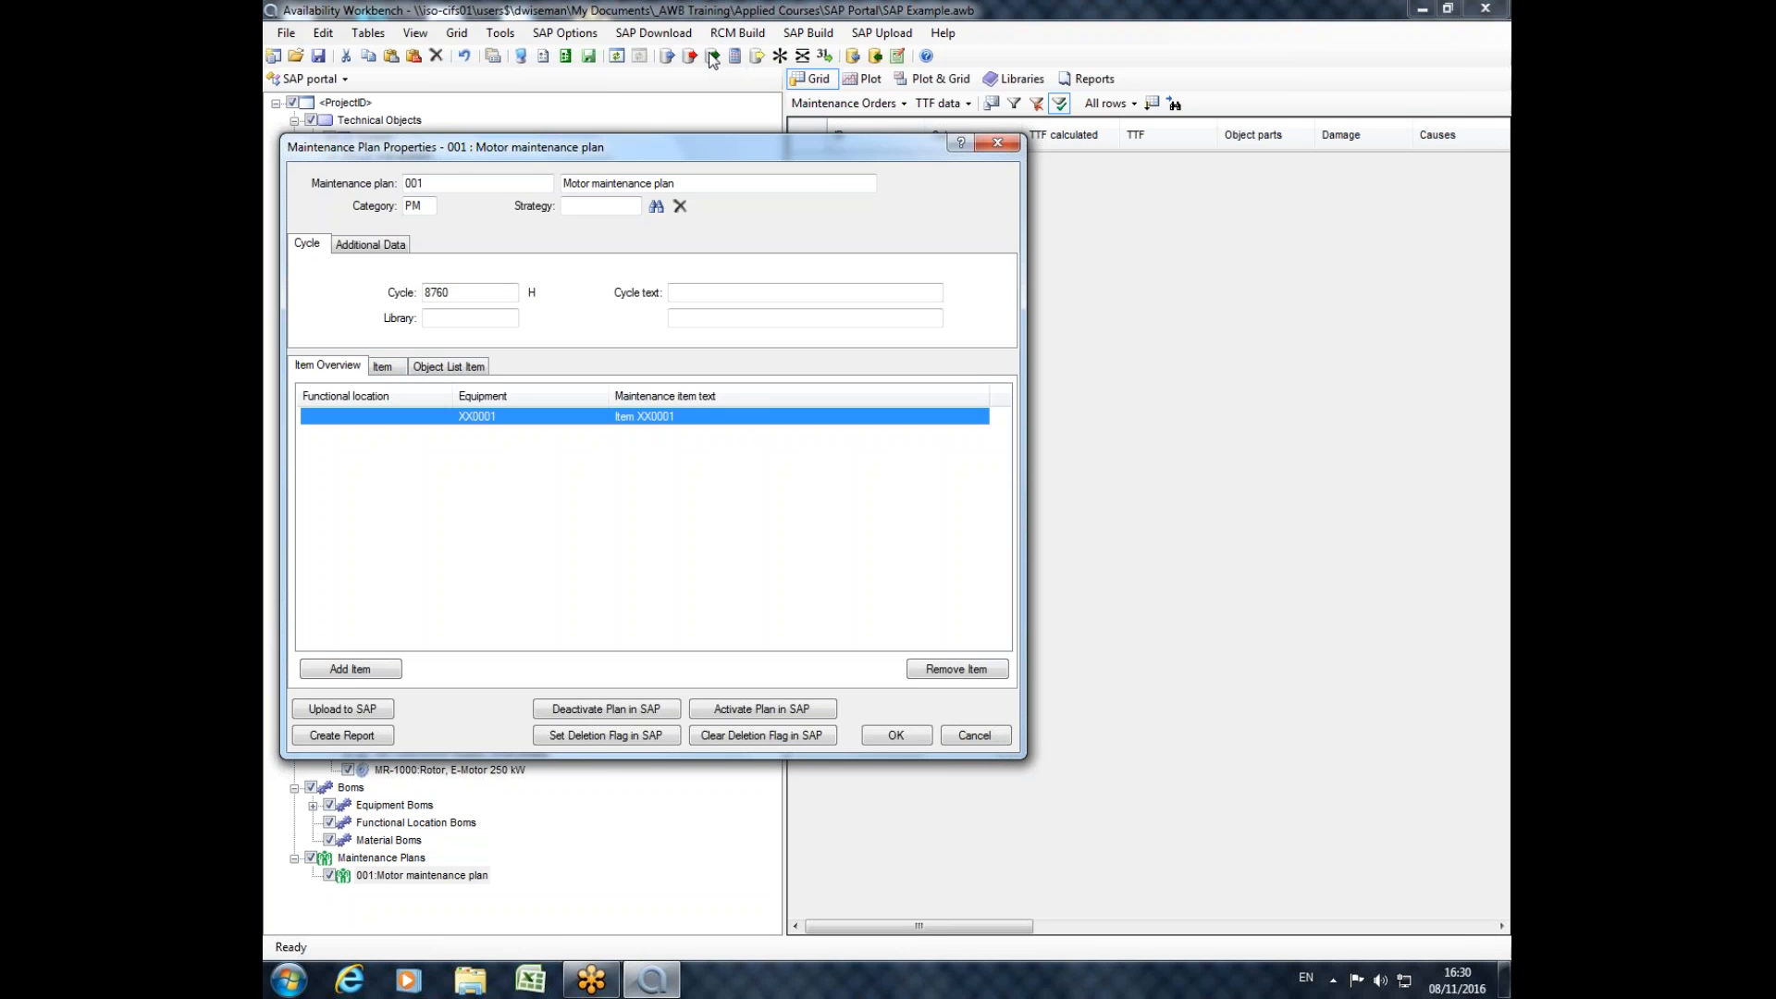
click(401, 368)
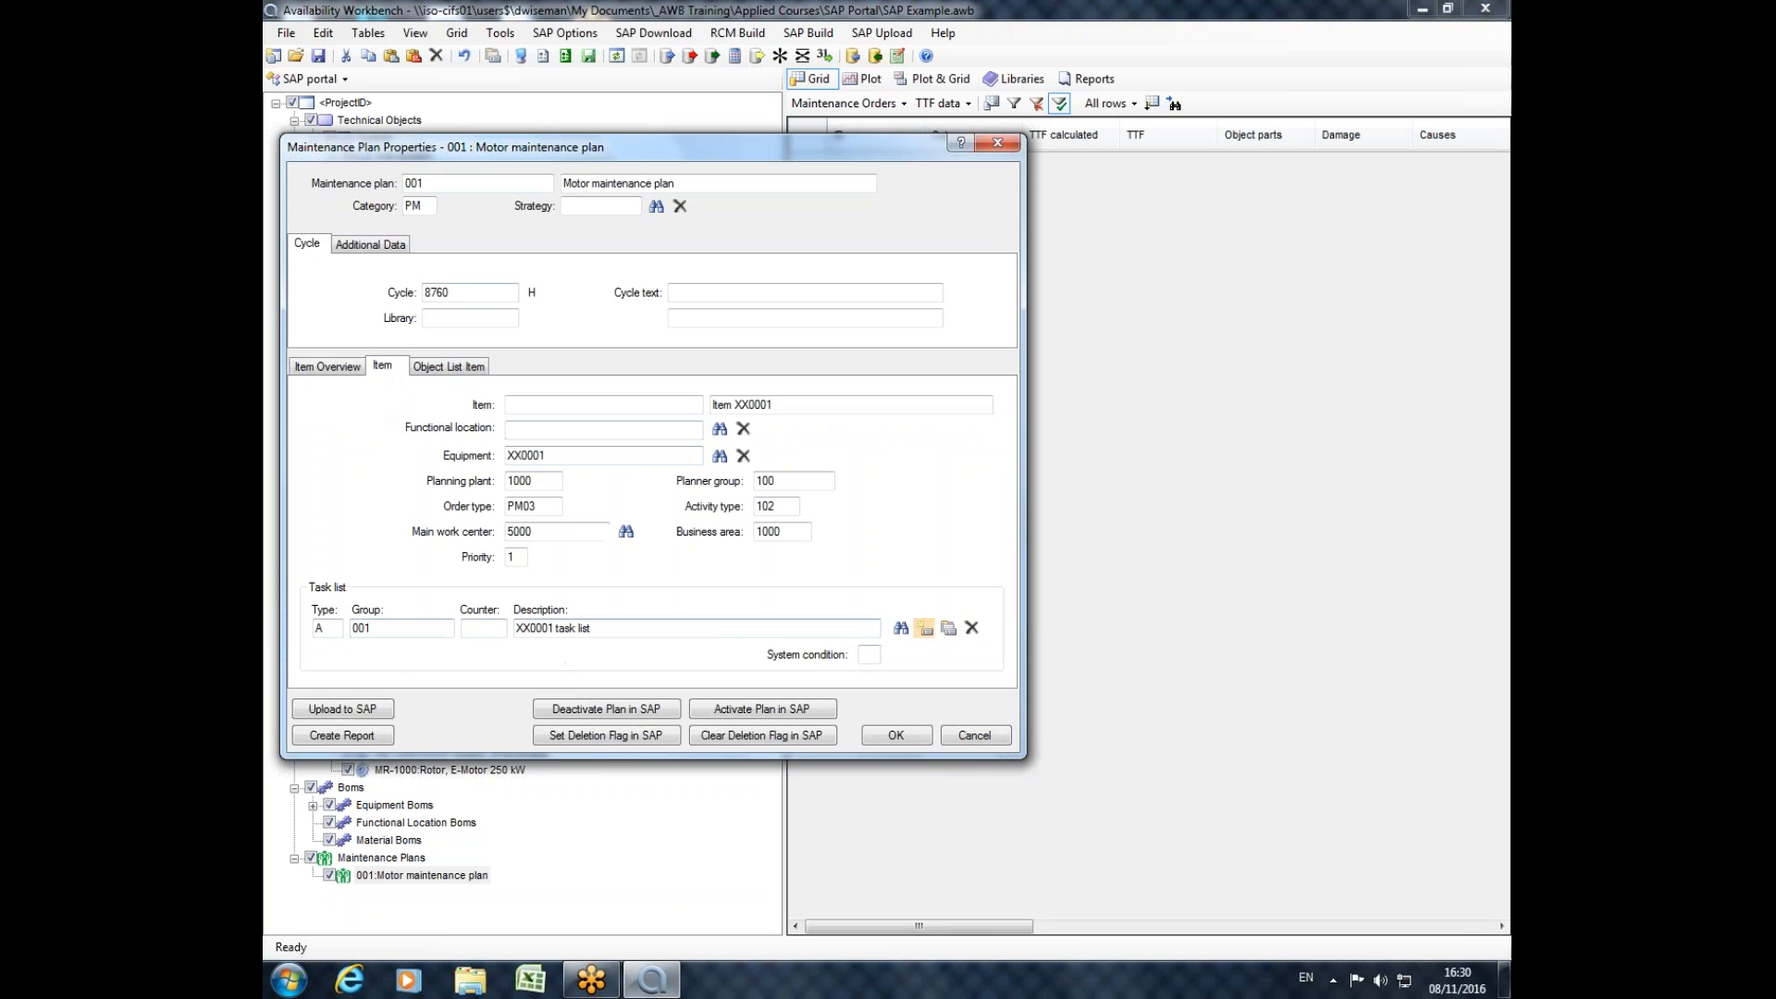
Inspect operations PM1 and PM4 in the XX0001 task list, and close the task list and plan without changes.
click(948, 629)
click(399, 279)
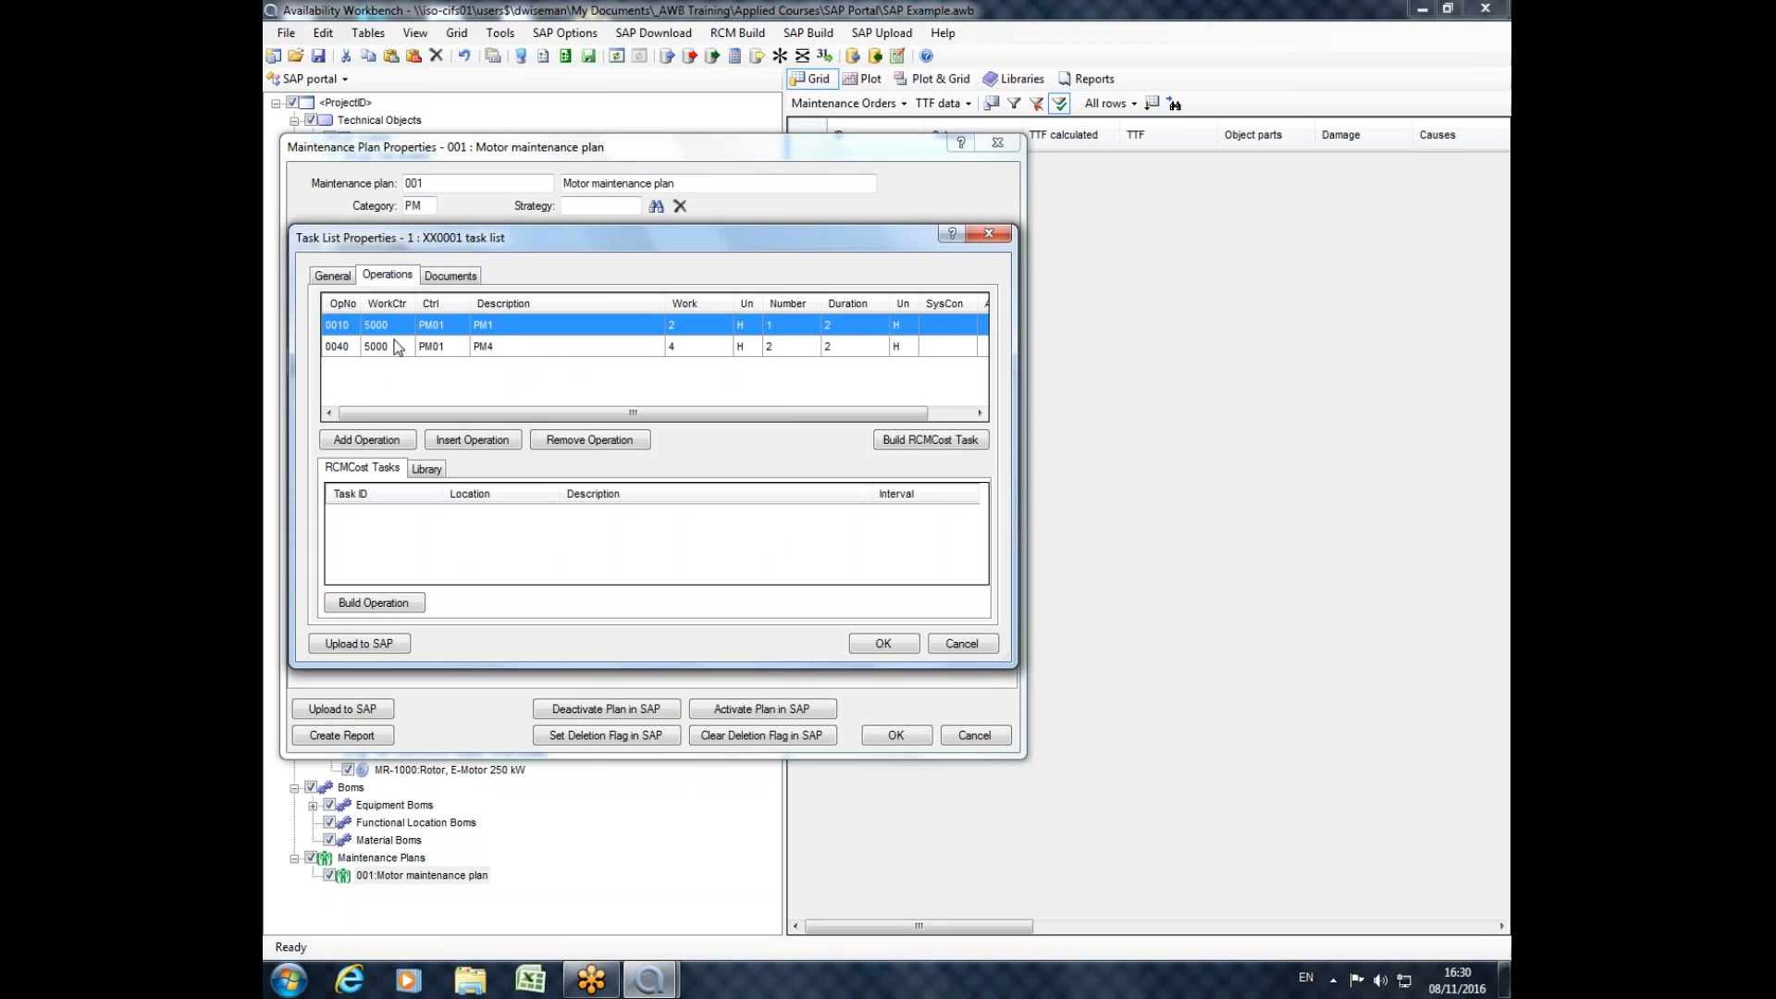
click(503, 343)
click(508, 327)
shift+click(511, 345)
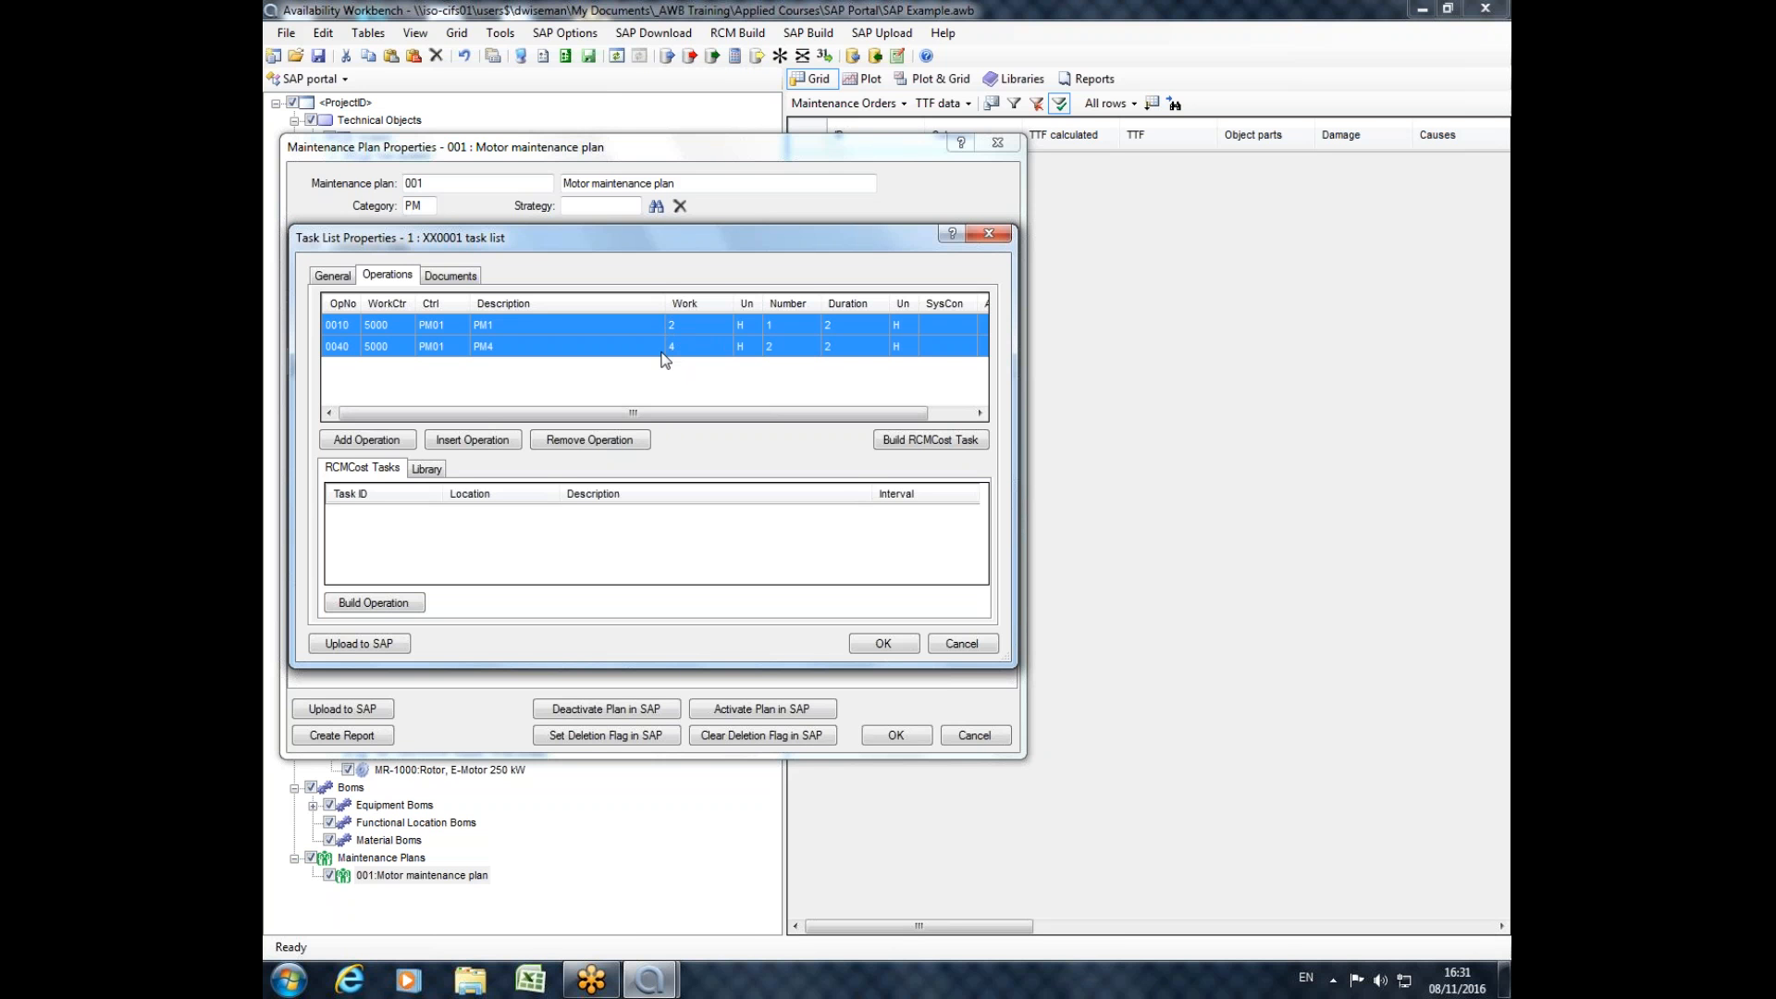
drag(633, 413, 750, 418)
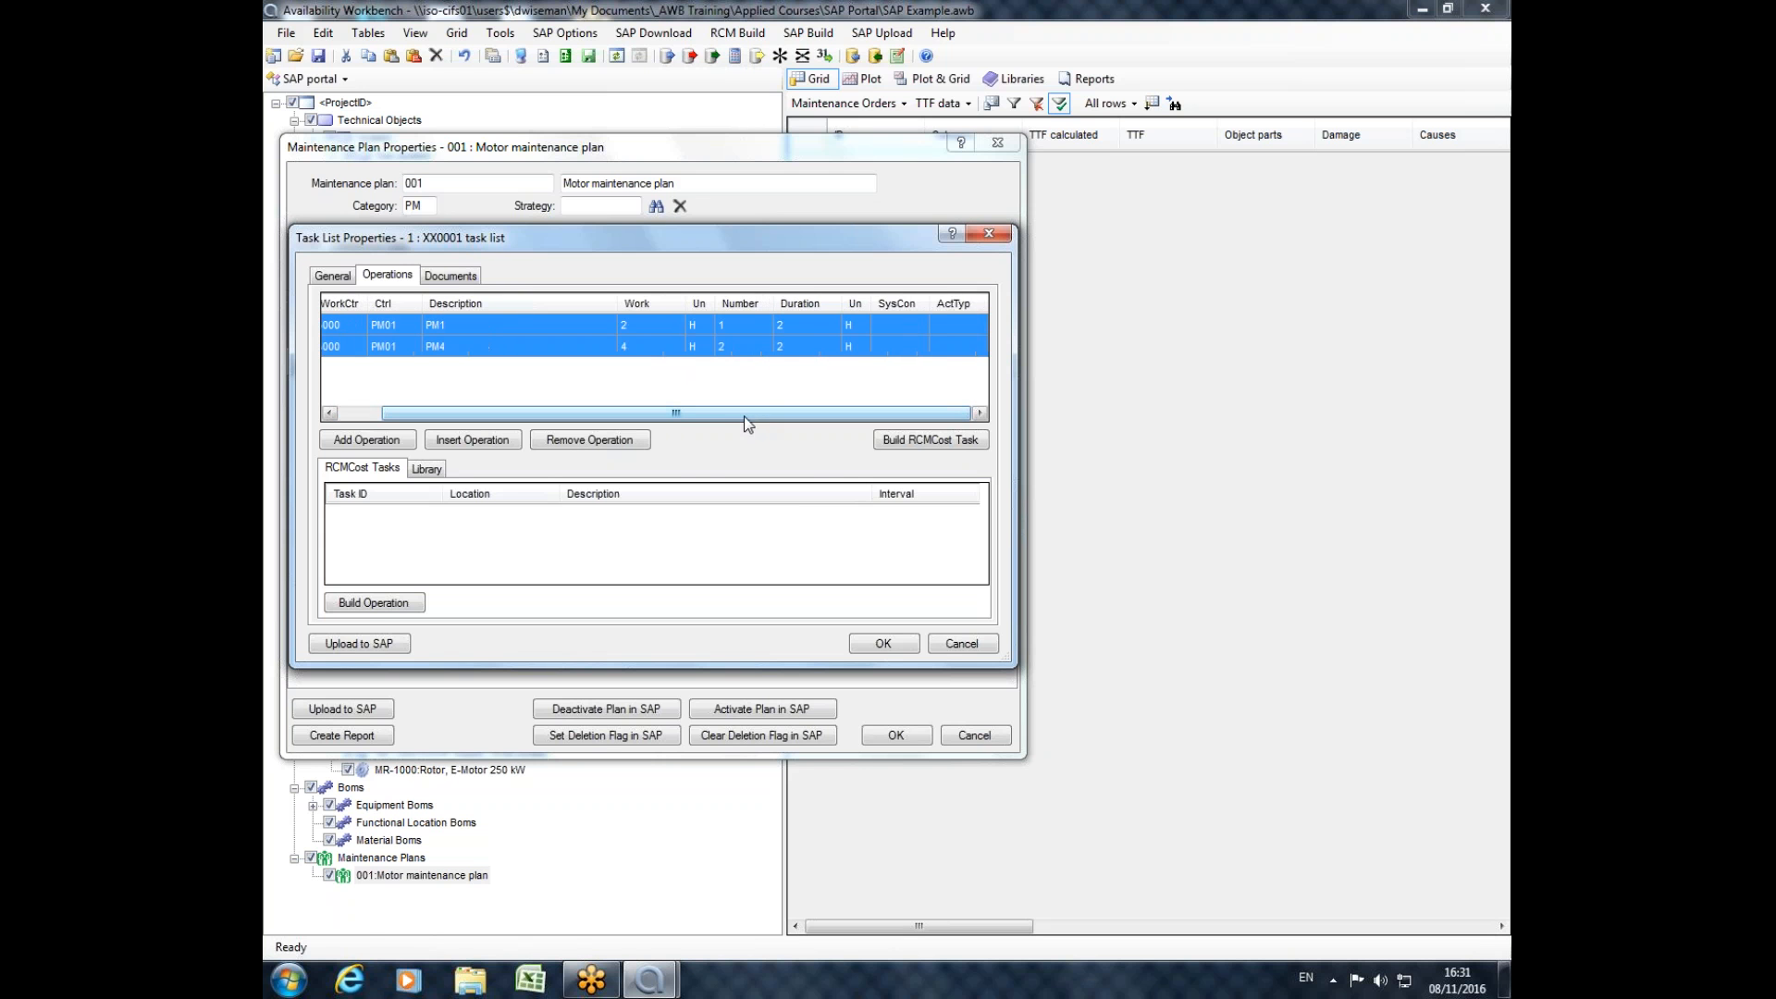
click(960, 642)
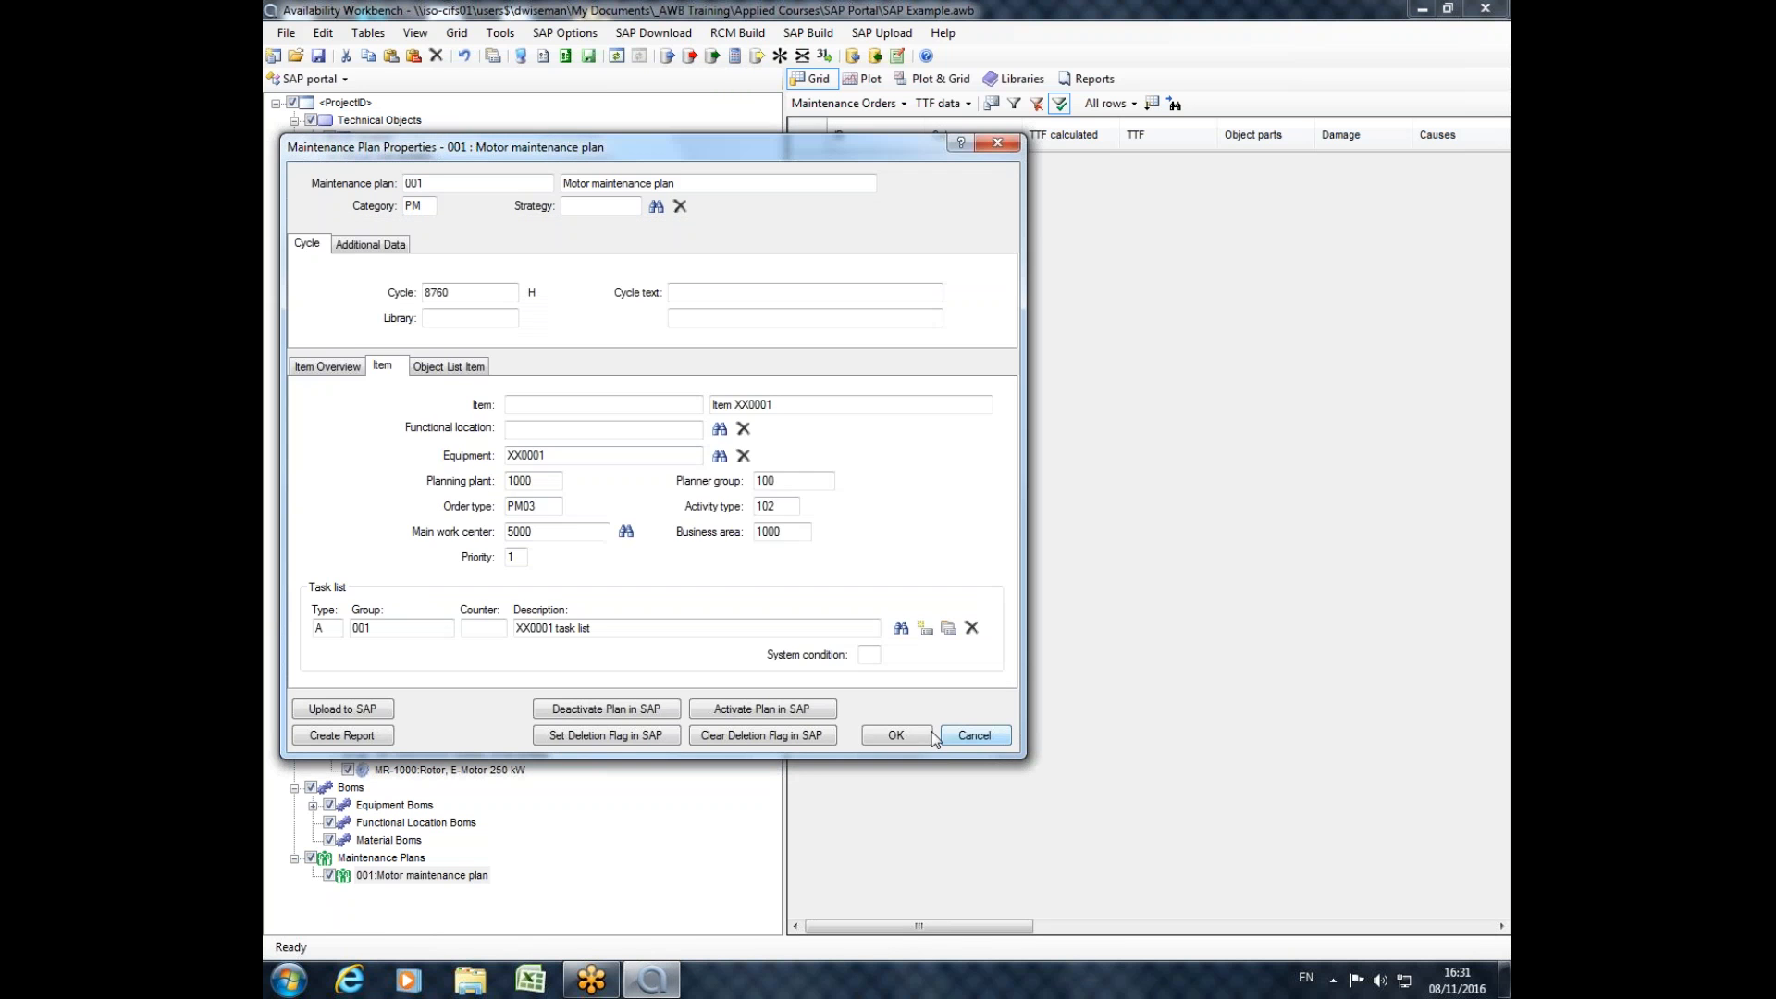
click(964, 736)
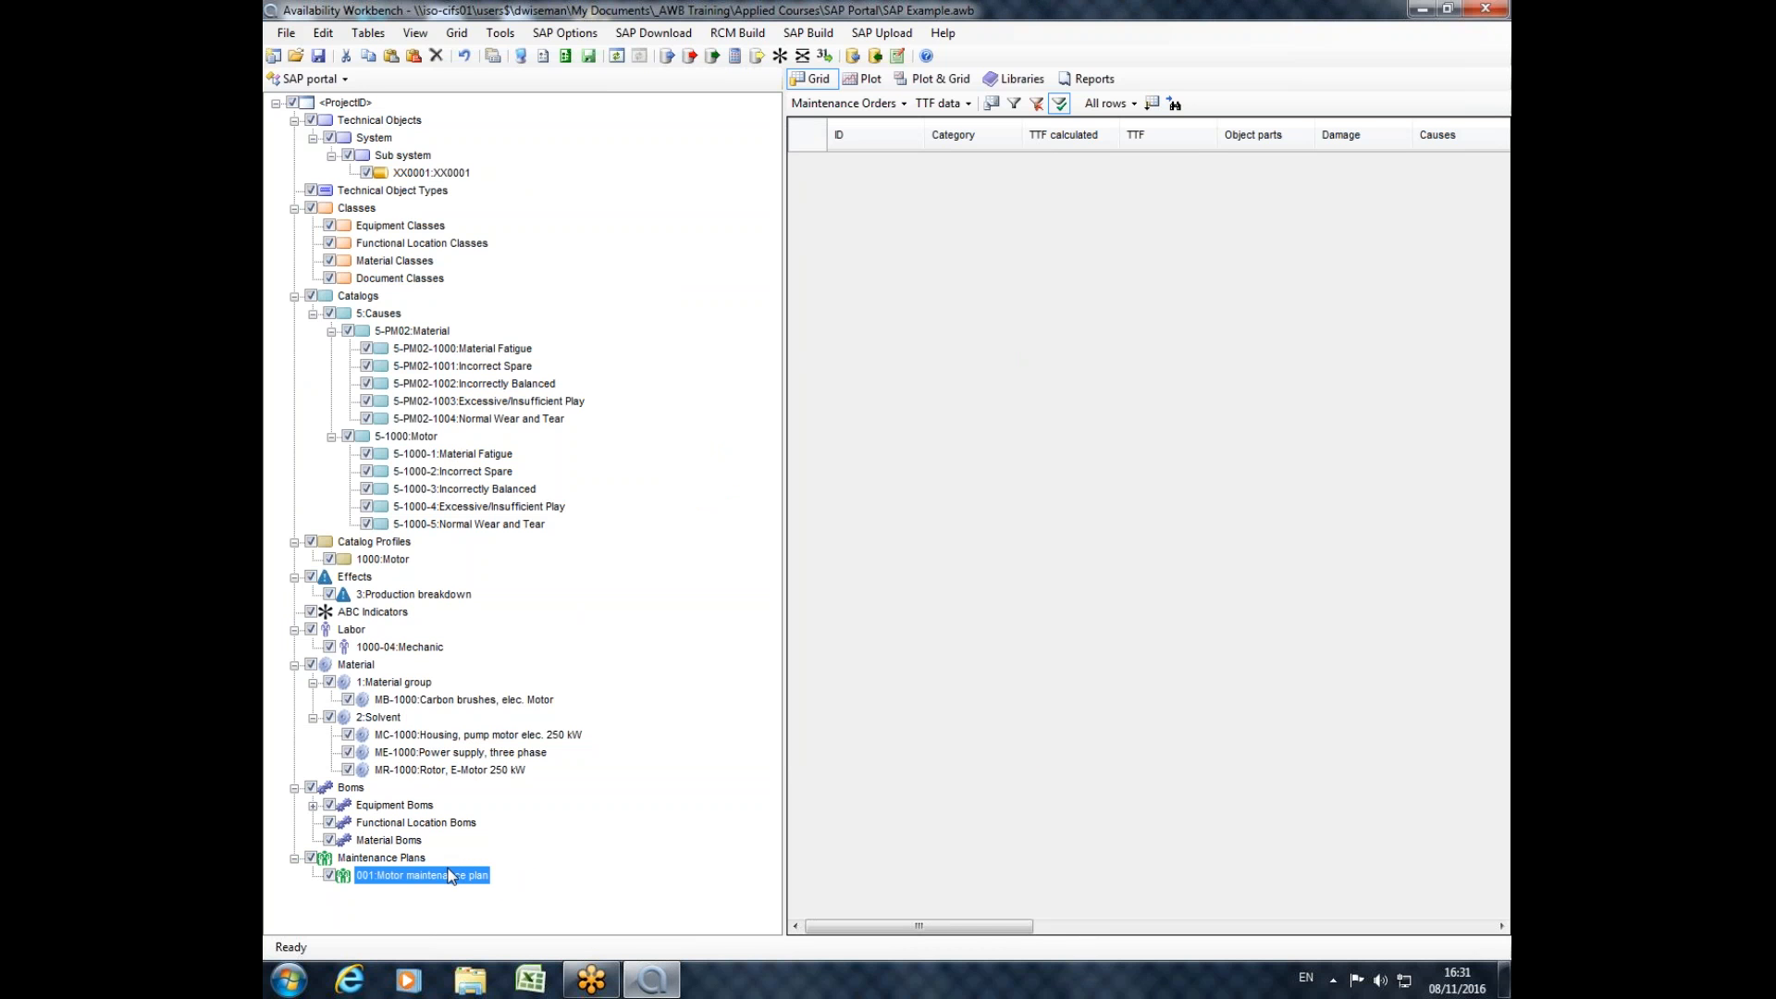
Build RCMCost causes with forms for equipment XX0001, selecting only Material Fatigue from the Material group.
click(741, 37)
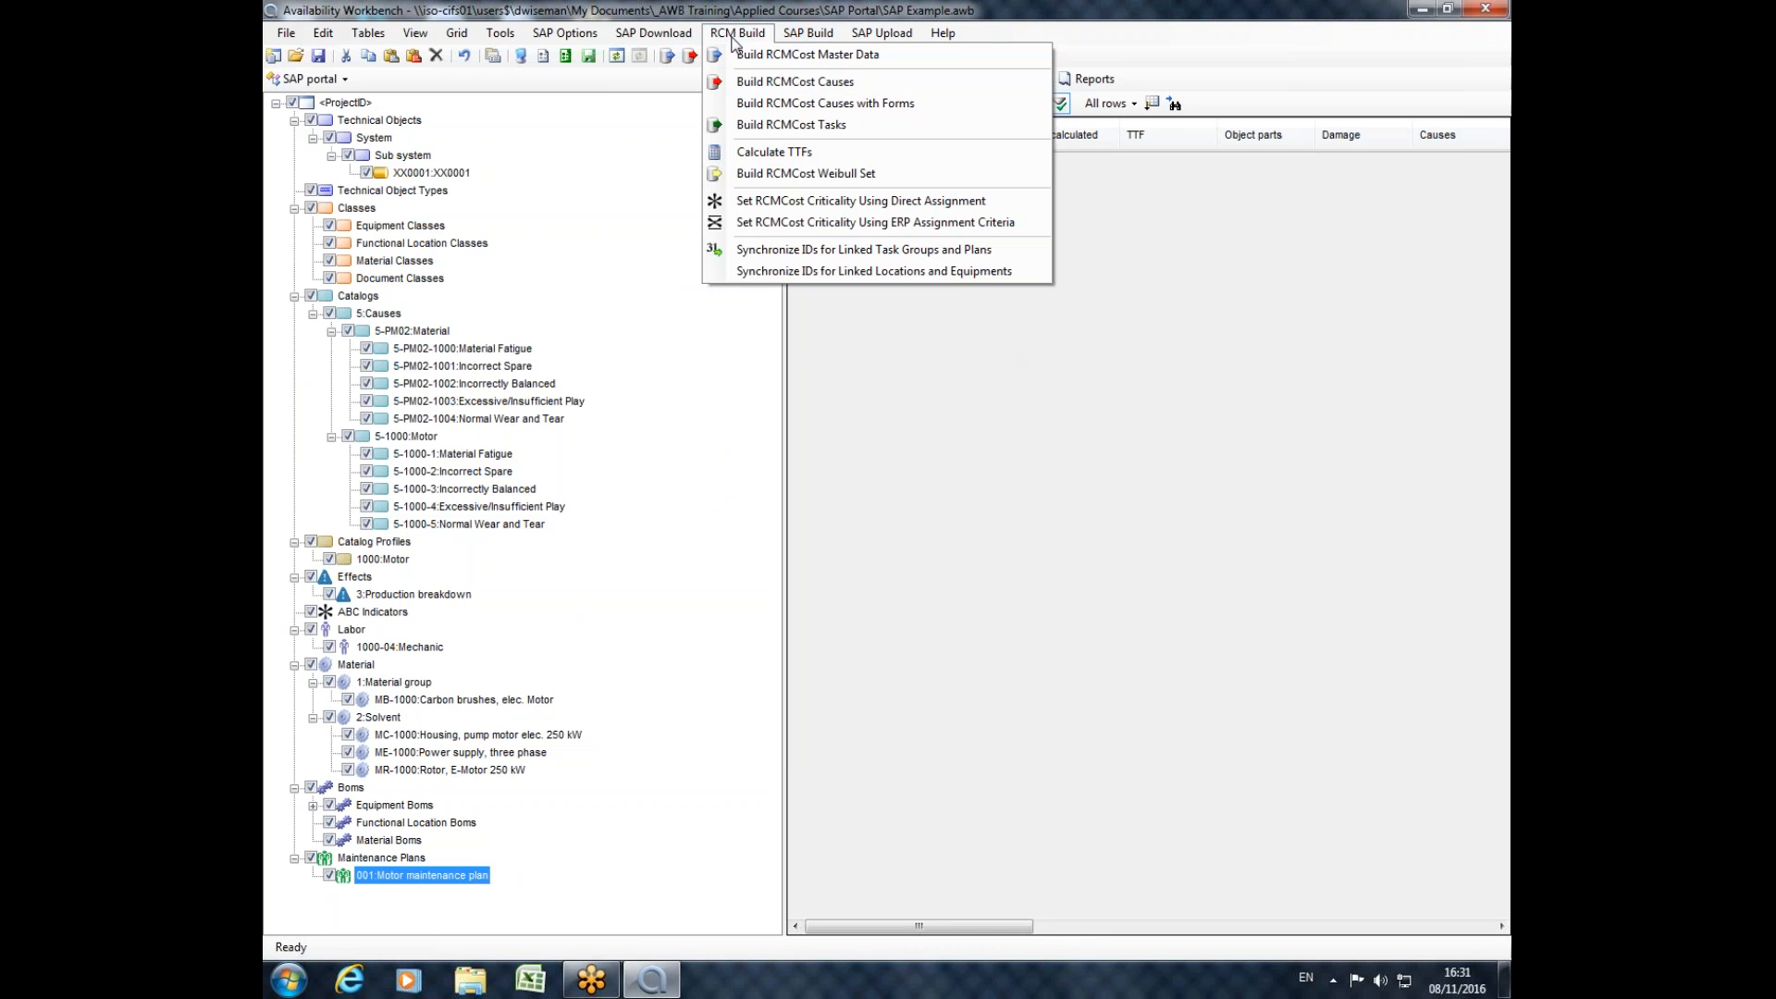
click(838, 105)
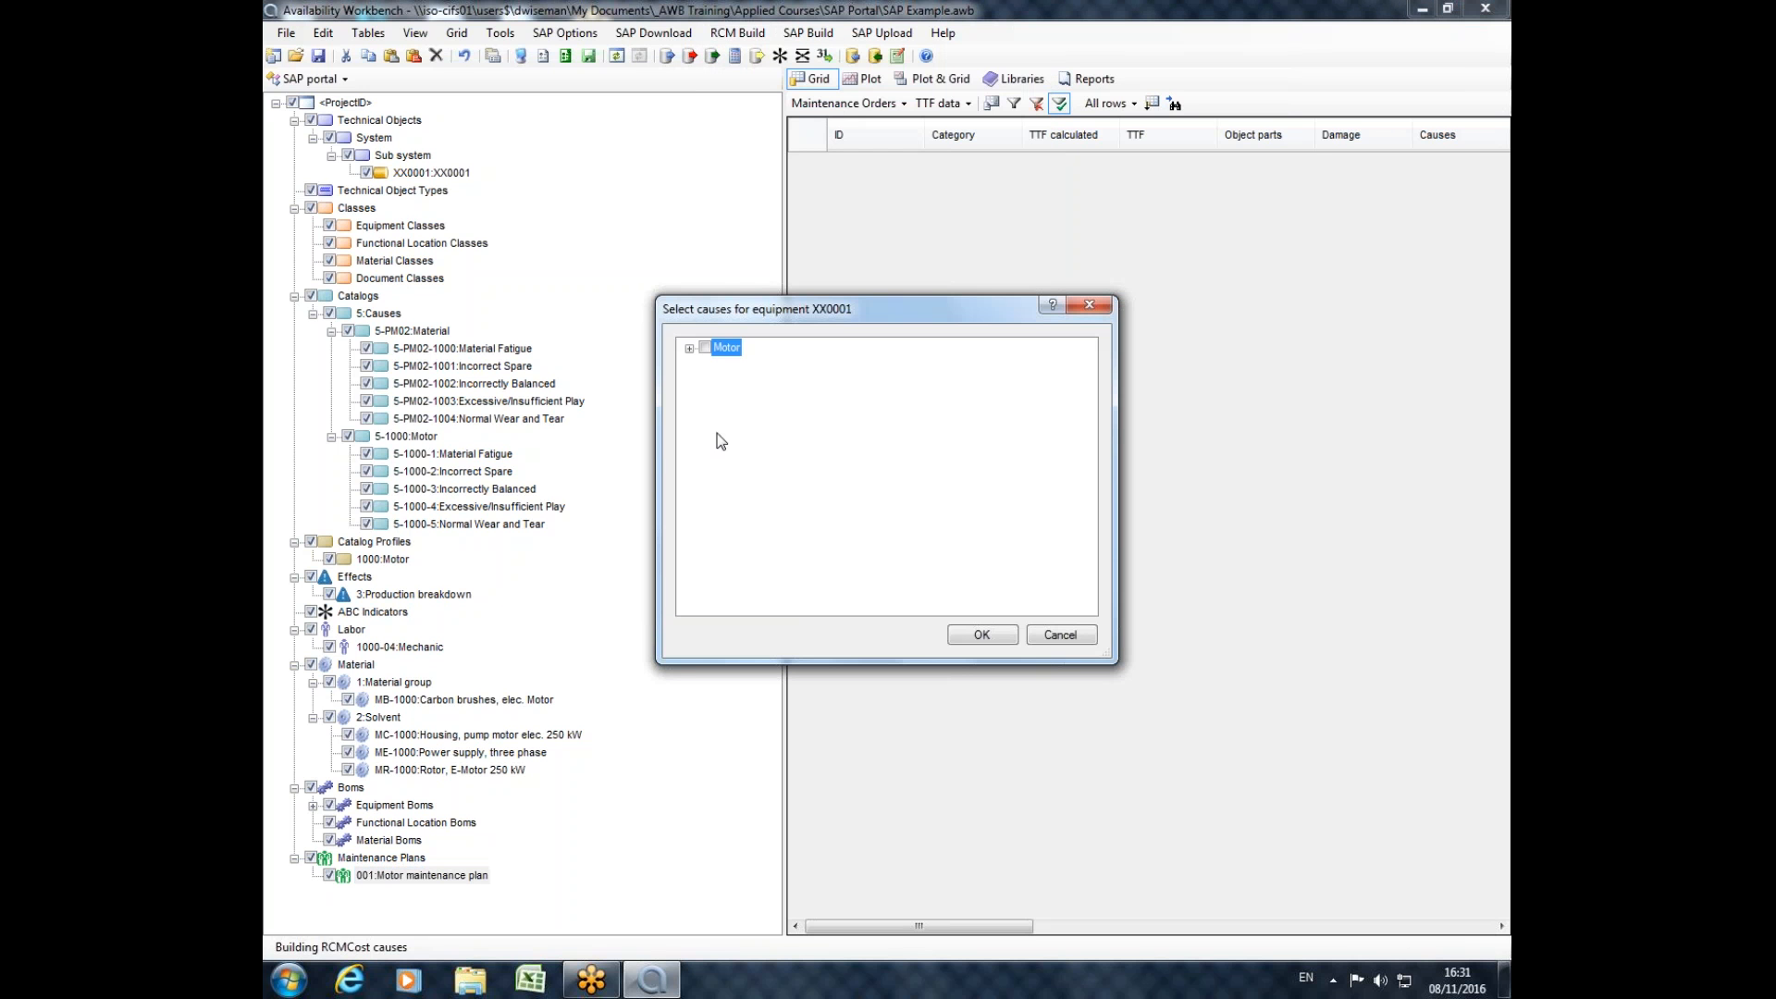
click(689, 349)
click(708, 365)
click(708, 472)
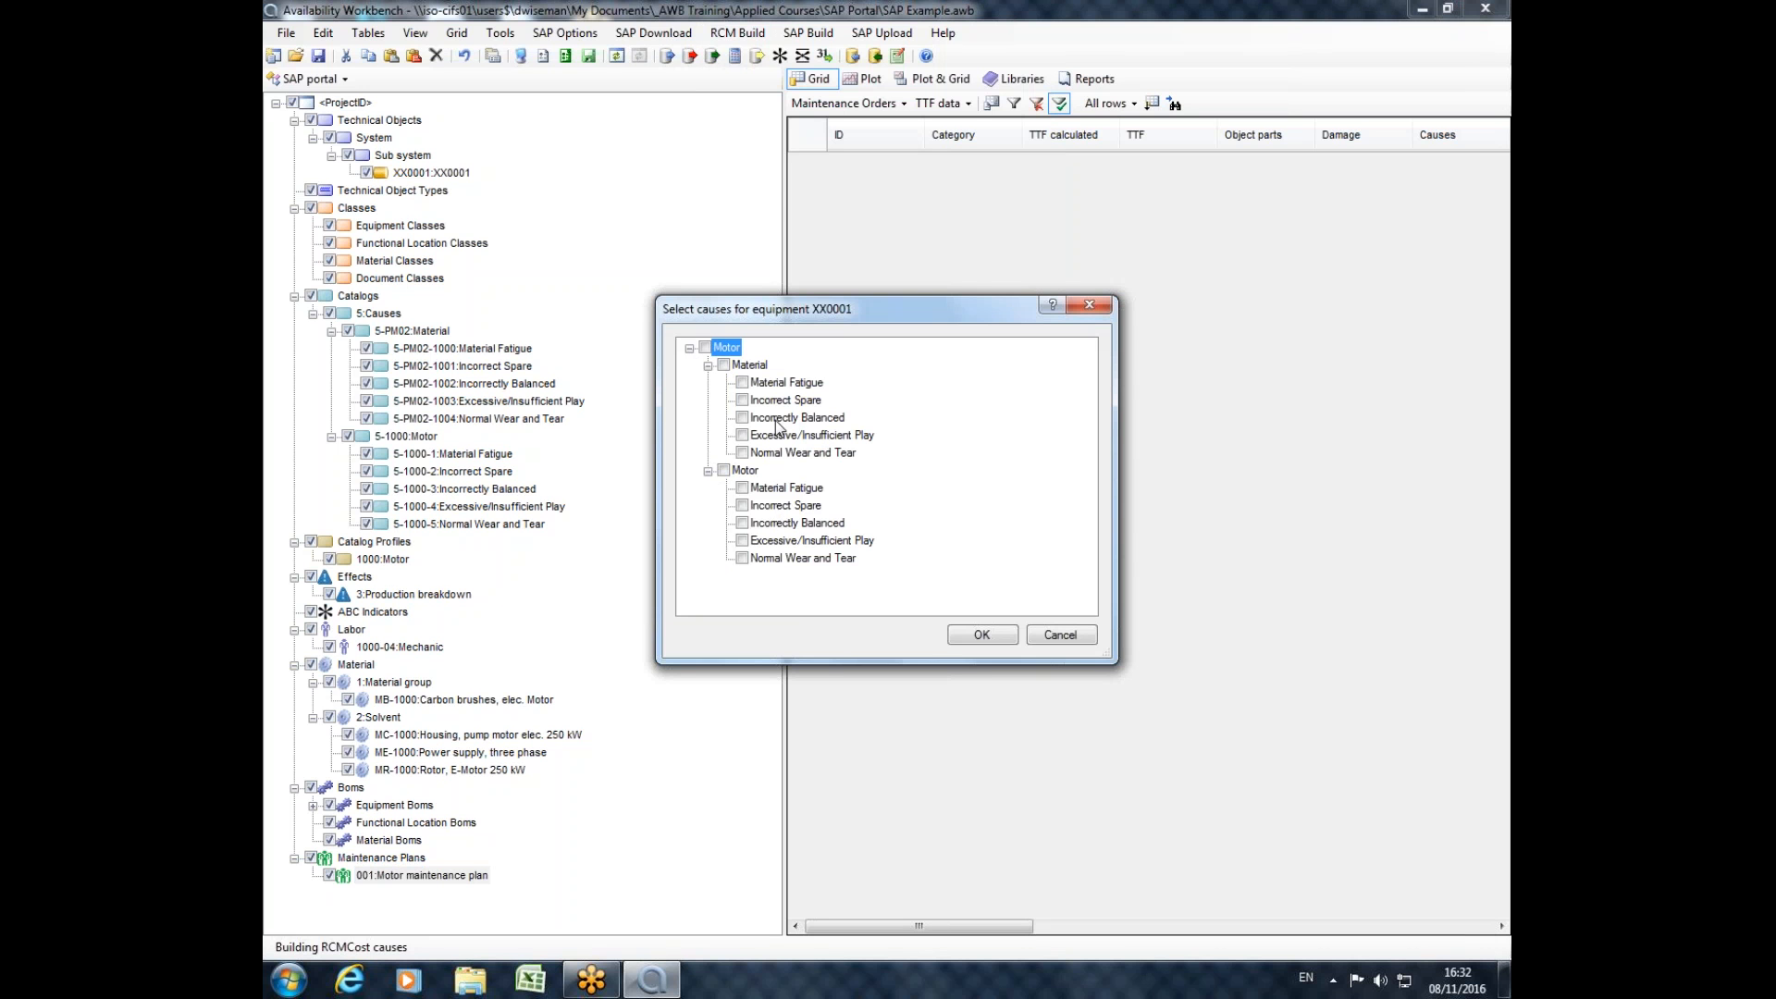
click(742, 382)
click(986, 638)
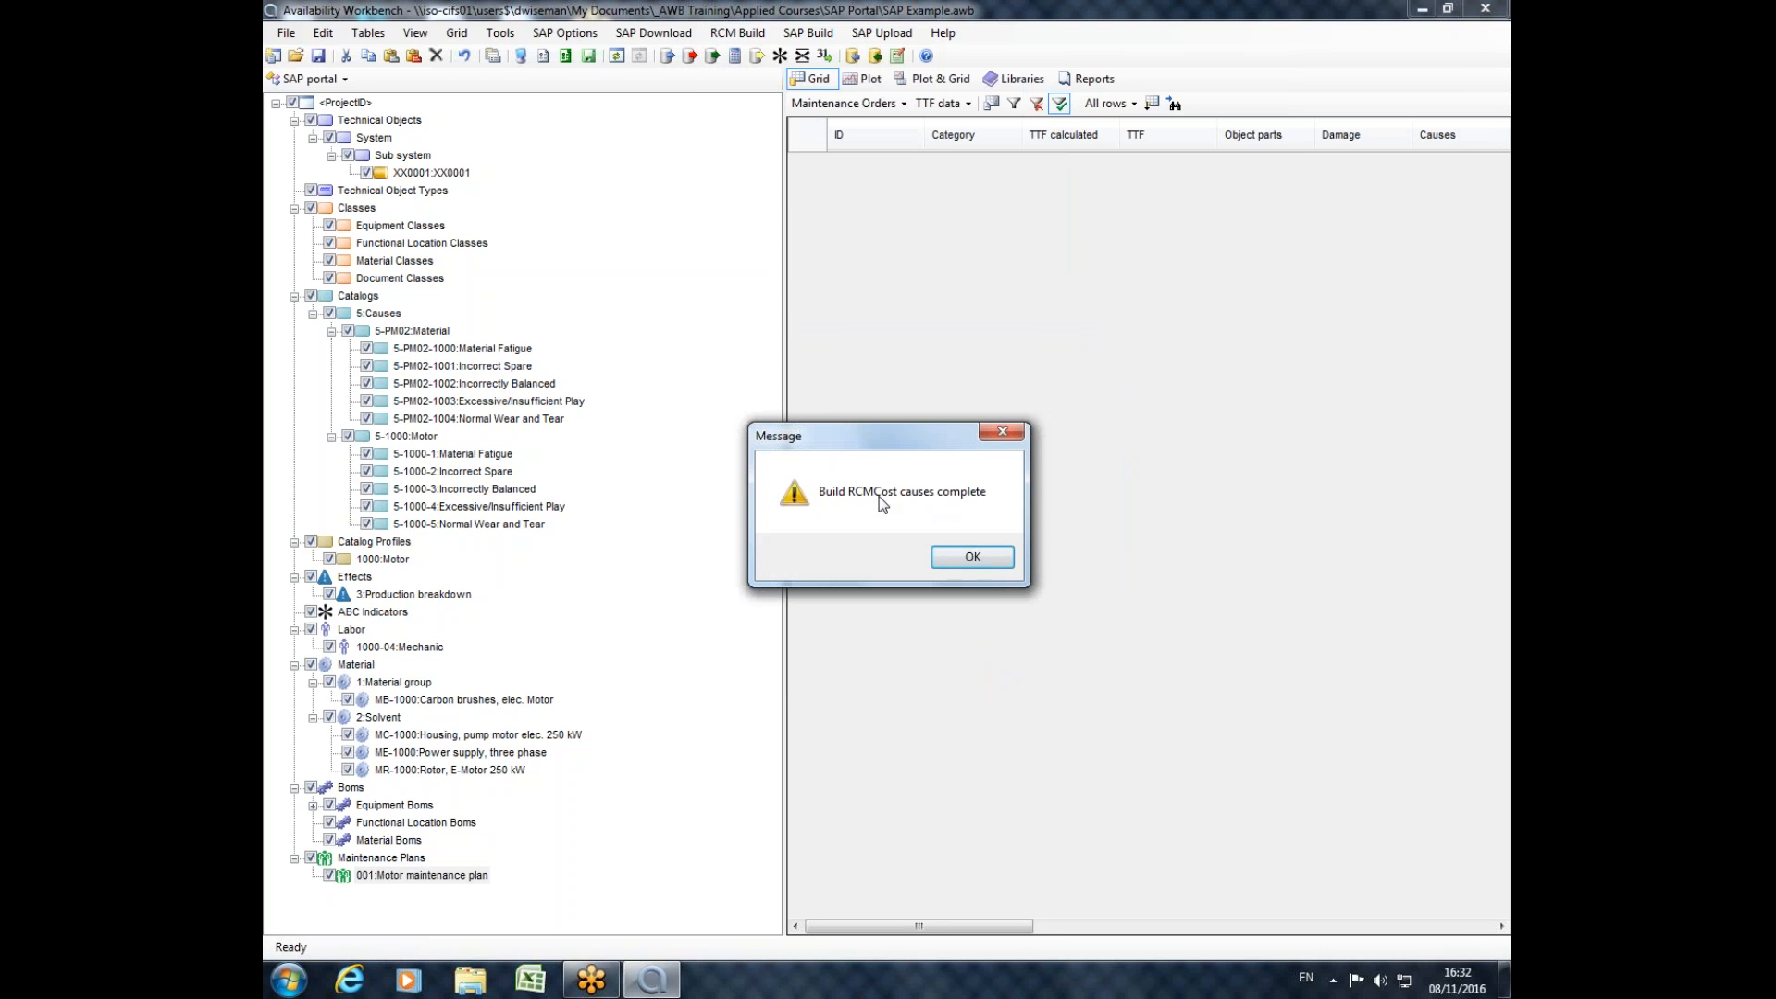
click(971, 557)
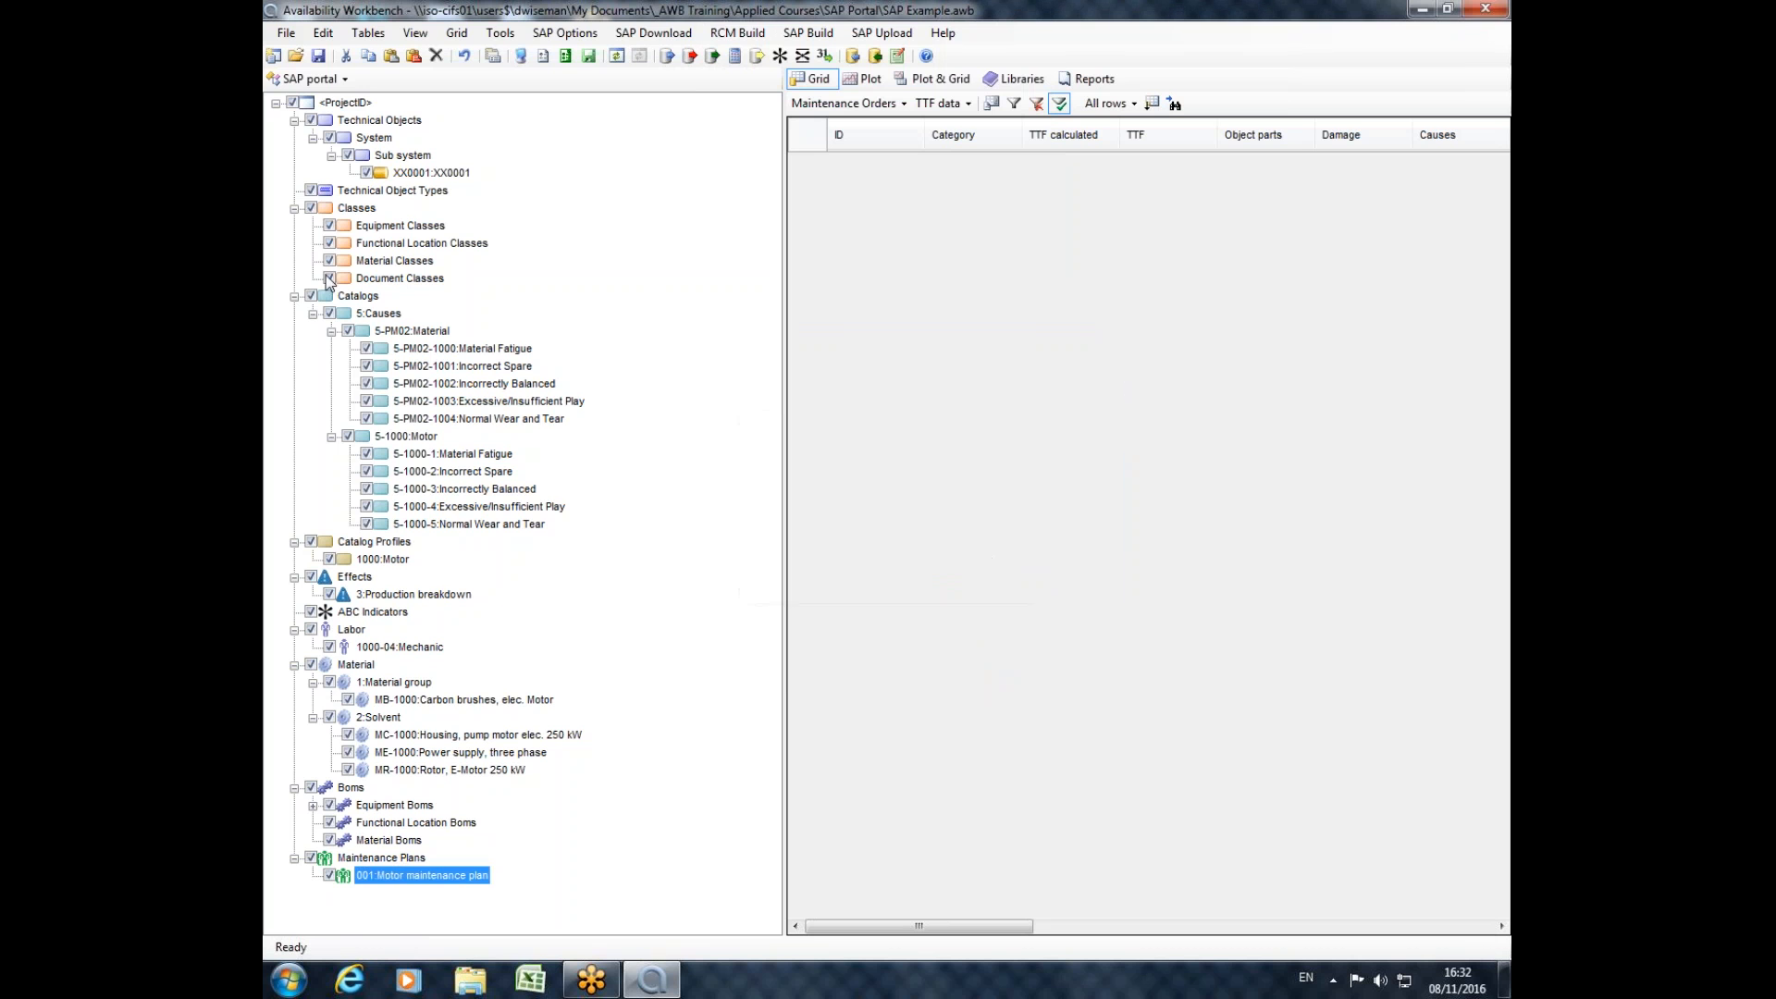
Switch to the RCMCost module and check the maintenance tasks of the XX0001.1.1.5-PM02-1000 Material Fatigue cause, closing it without changes.
click(310, 80)
click(308, 102)
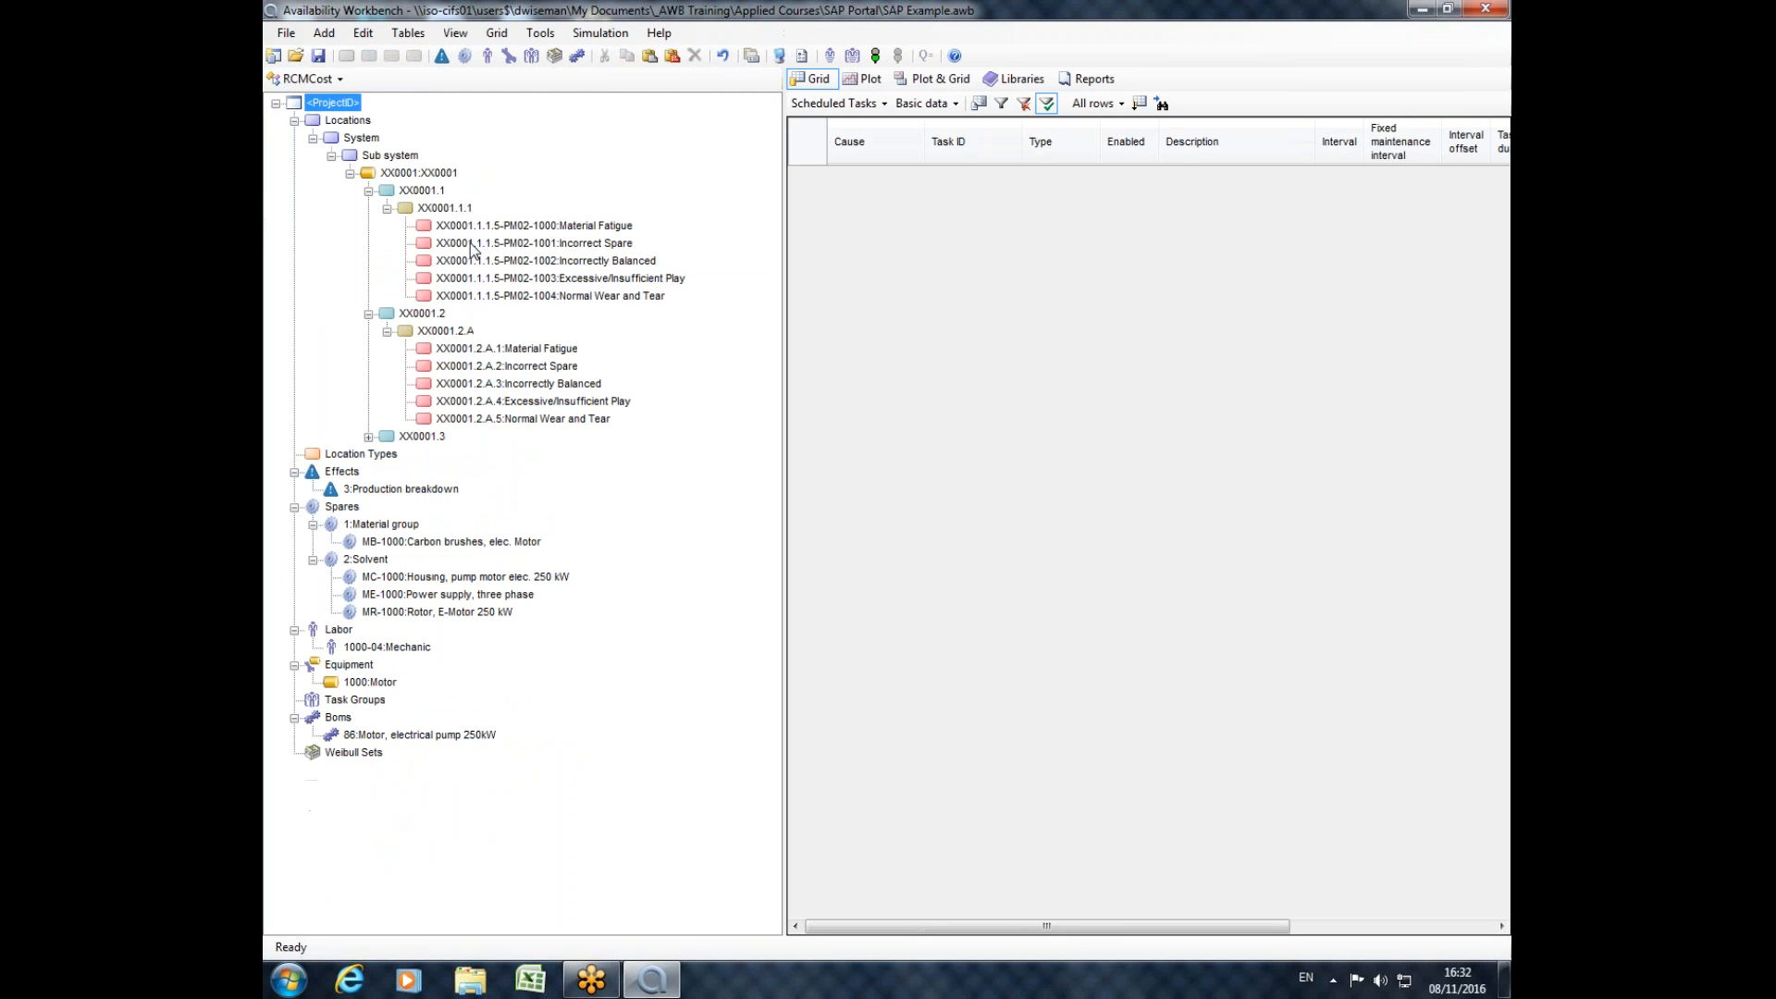
double_click(504, 228)
click(798, 303)
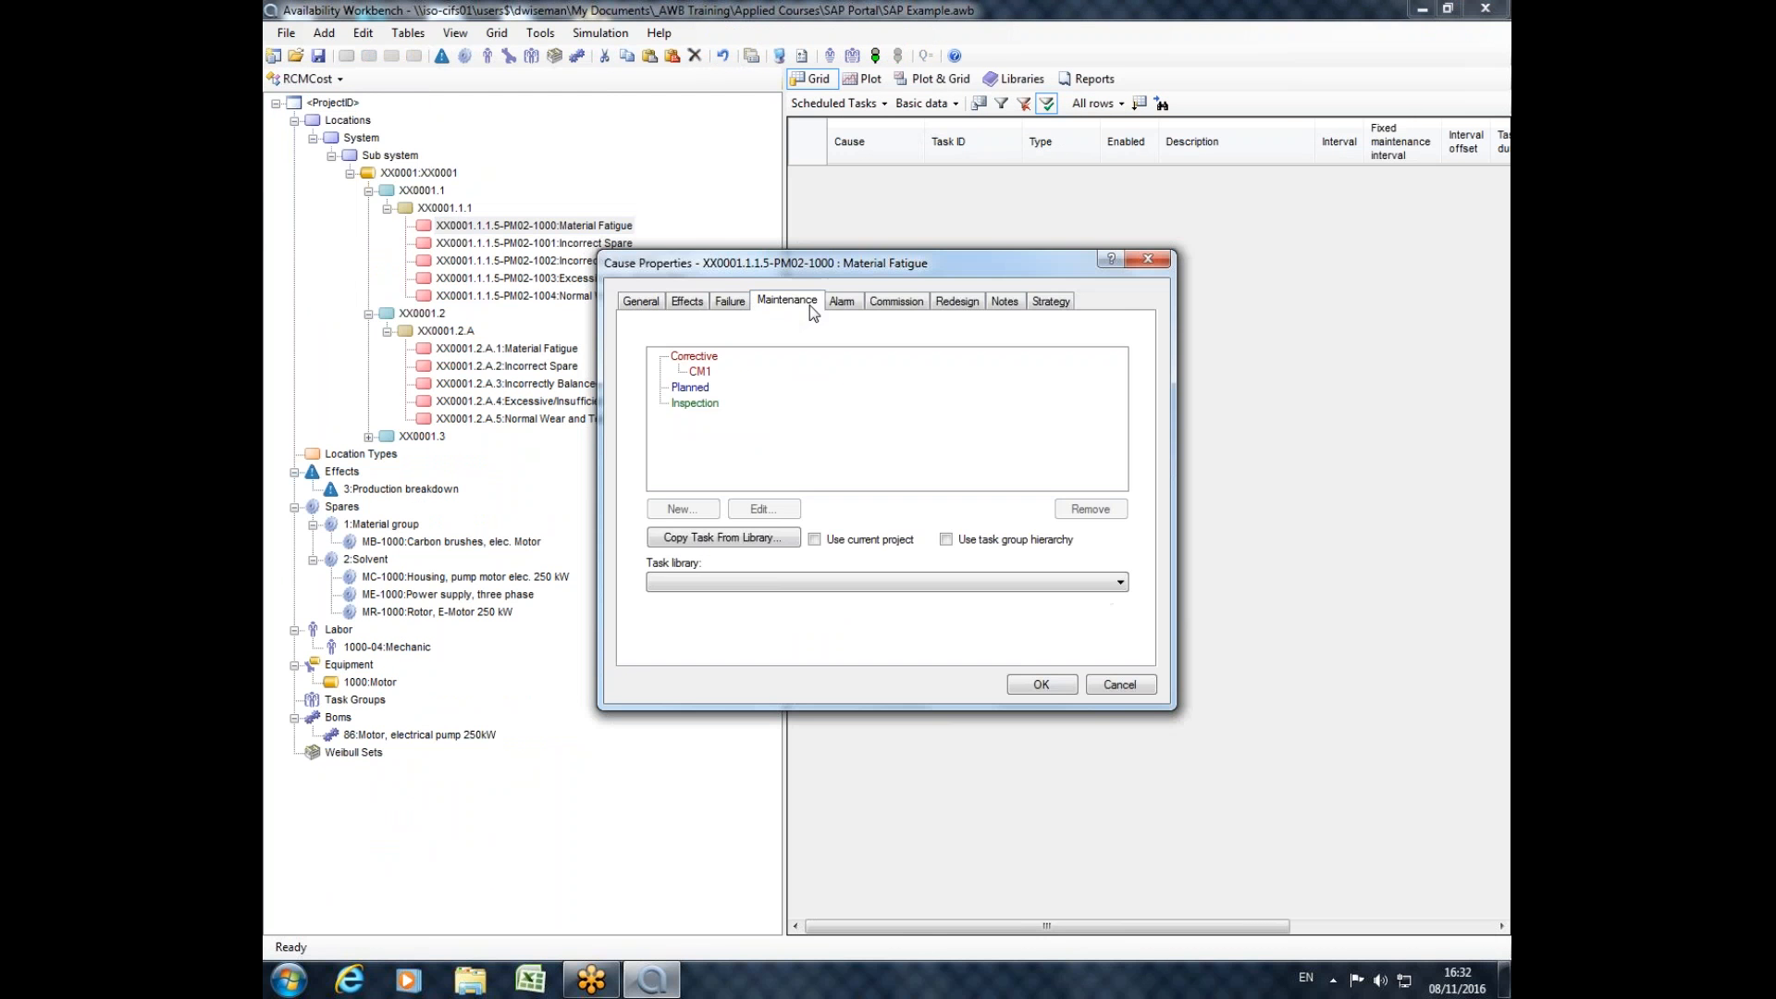
click(1150, 260)
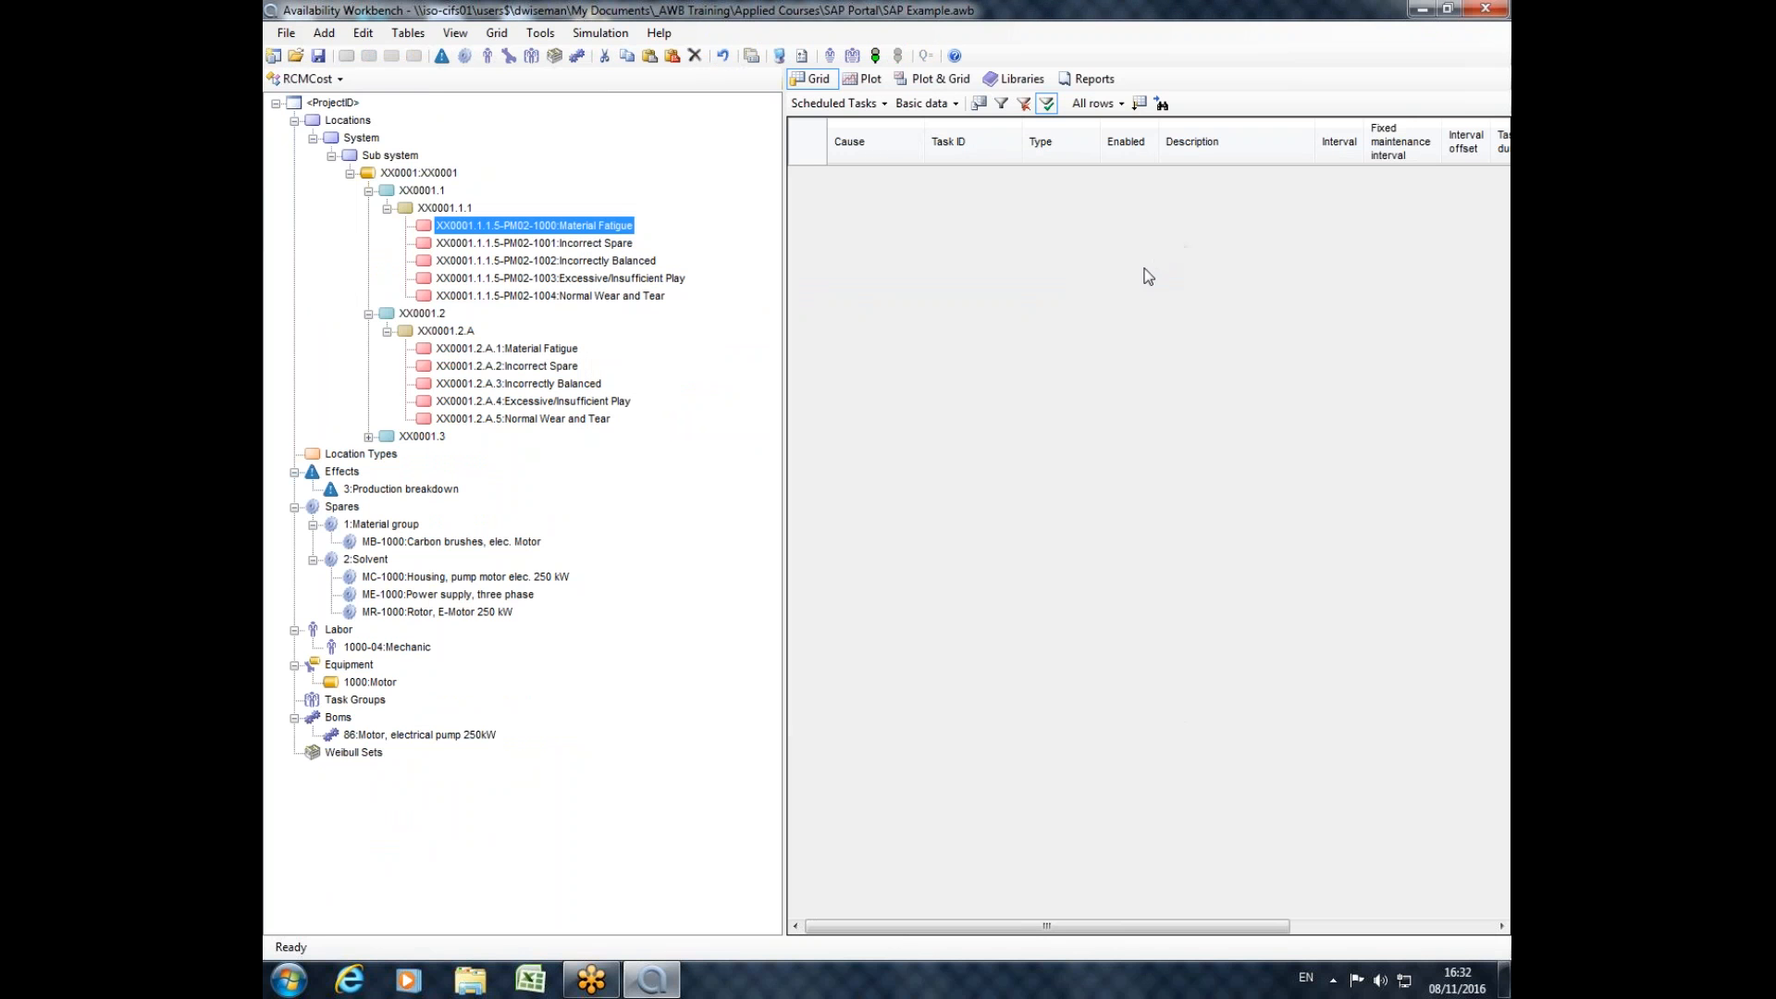
Return to the SAP portal module and build RCMCost tasks with only the 001:Motor maintenance plan marked.
click(311, 78)
click(326, 208)
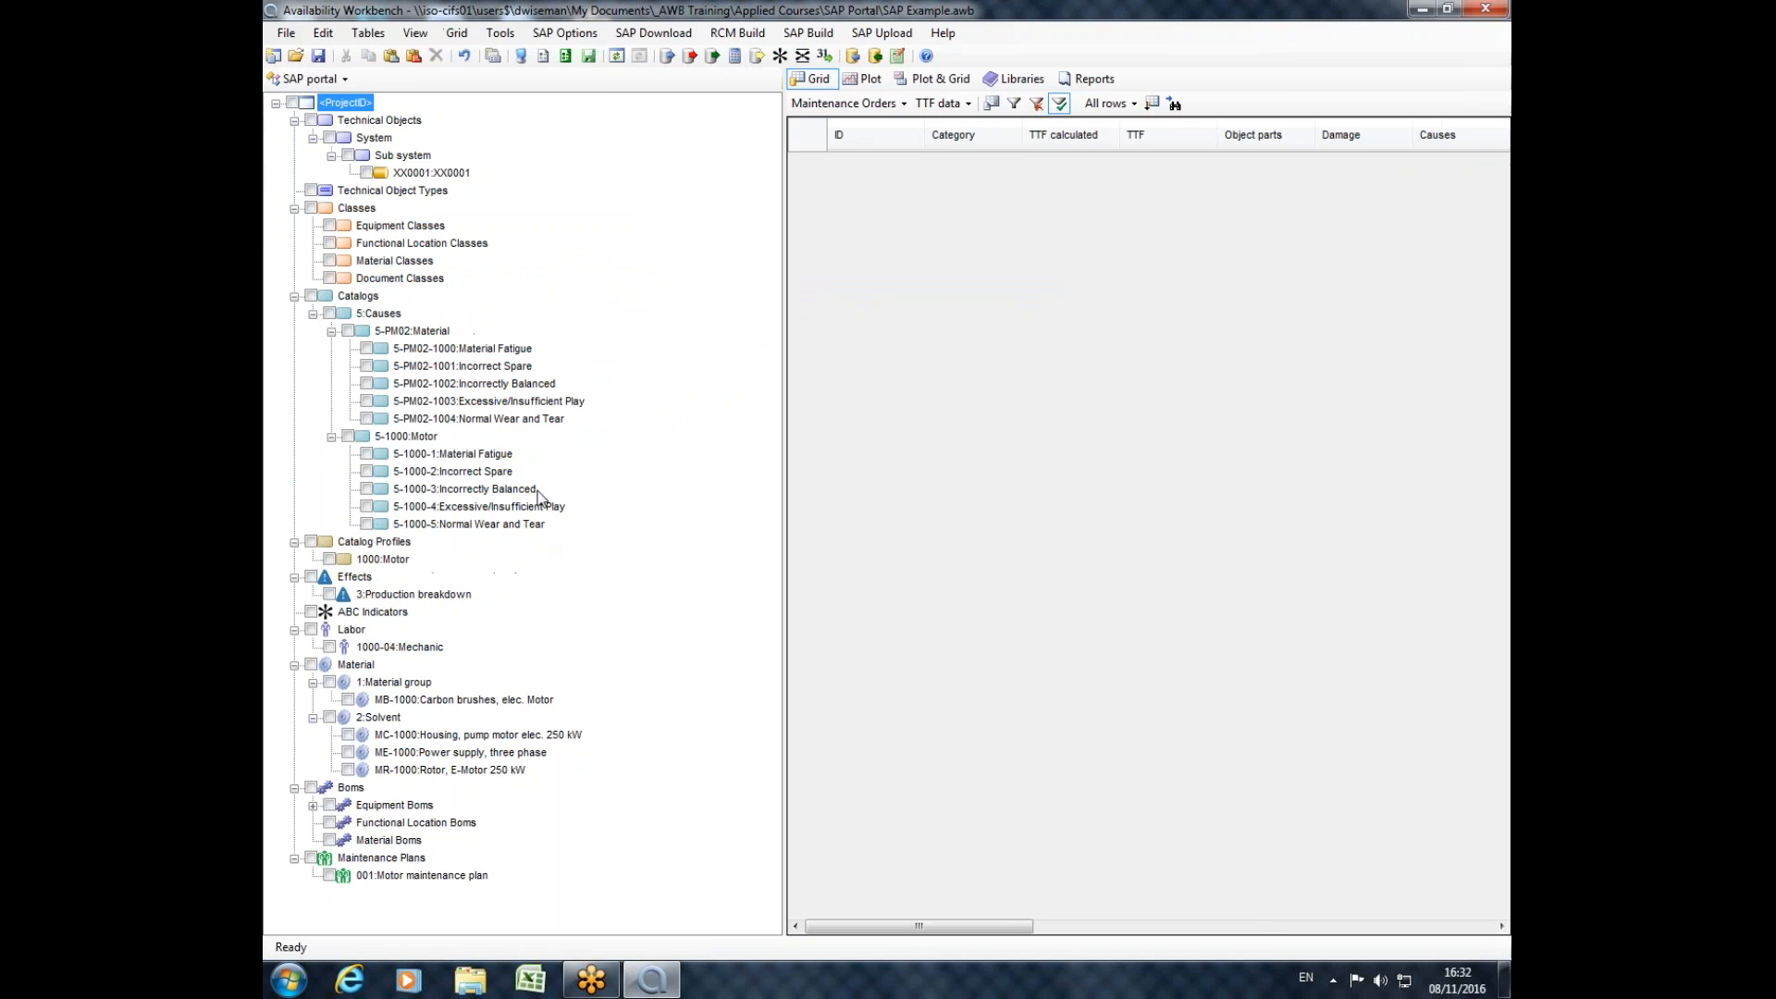
click(330, 876)
click(760, 35)
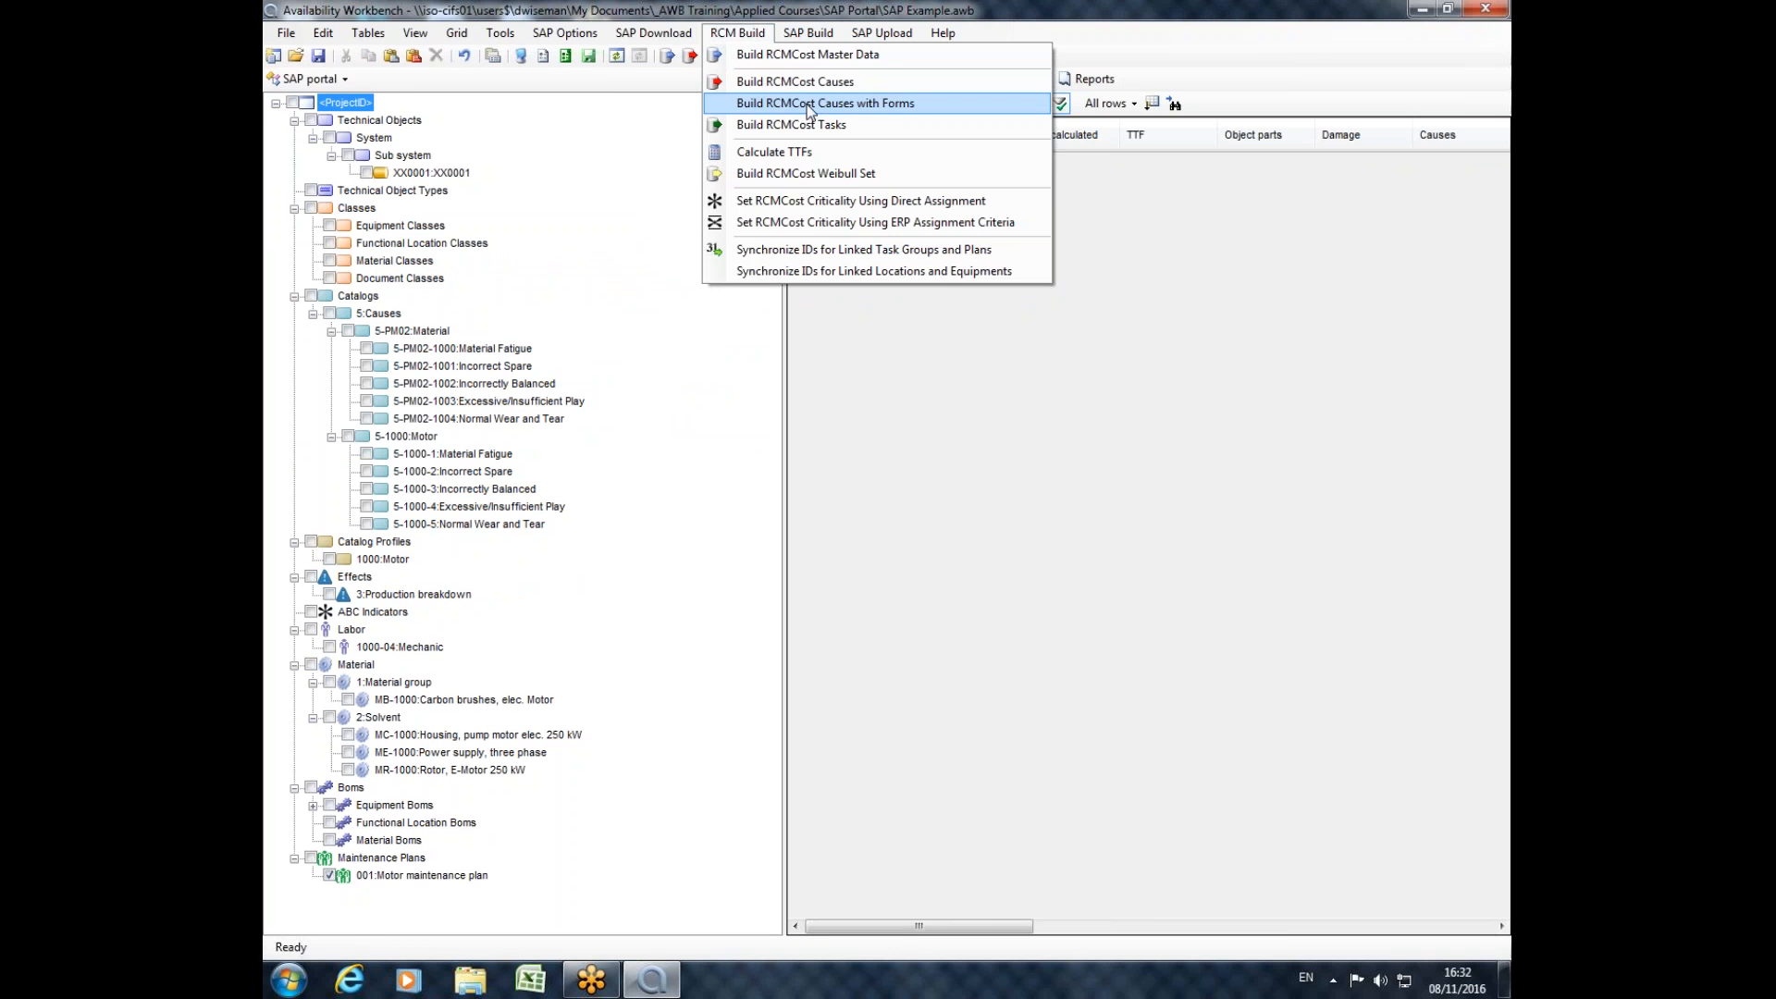
mouse_move(811, 35)
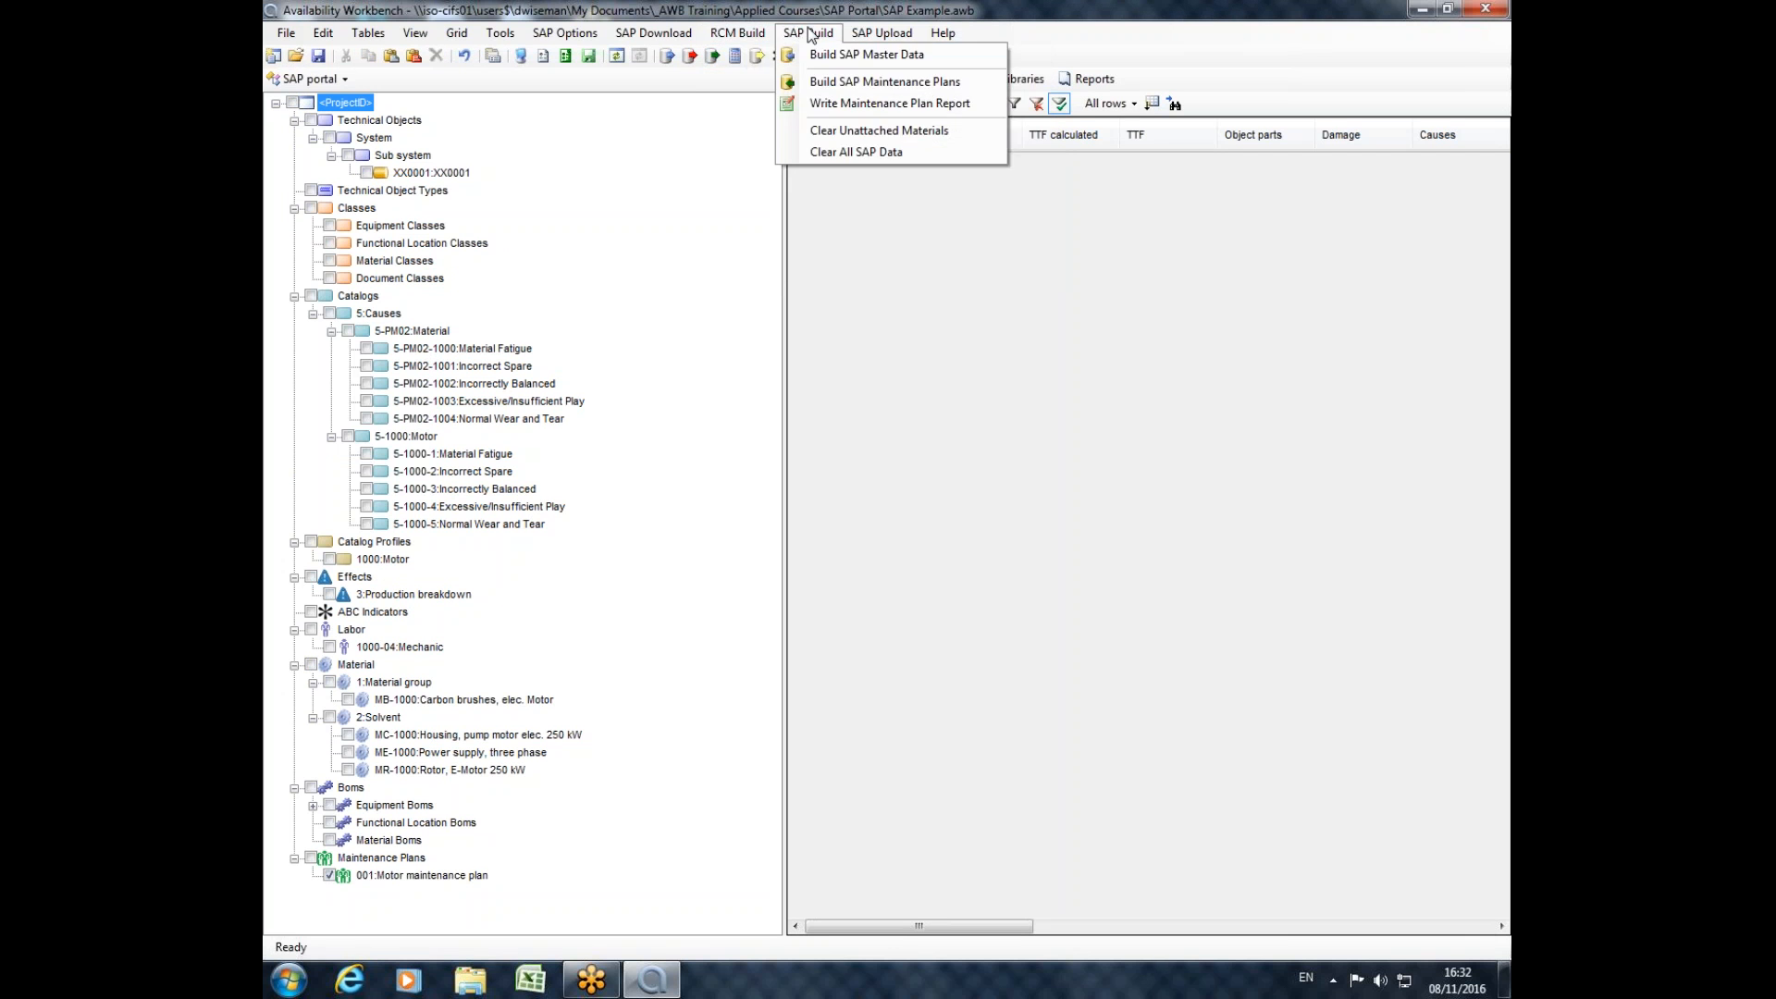
mouse_move(728, 33)
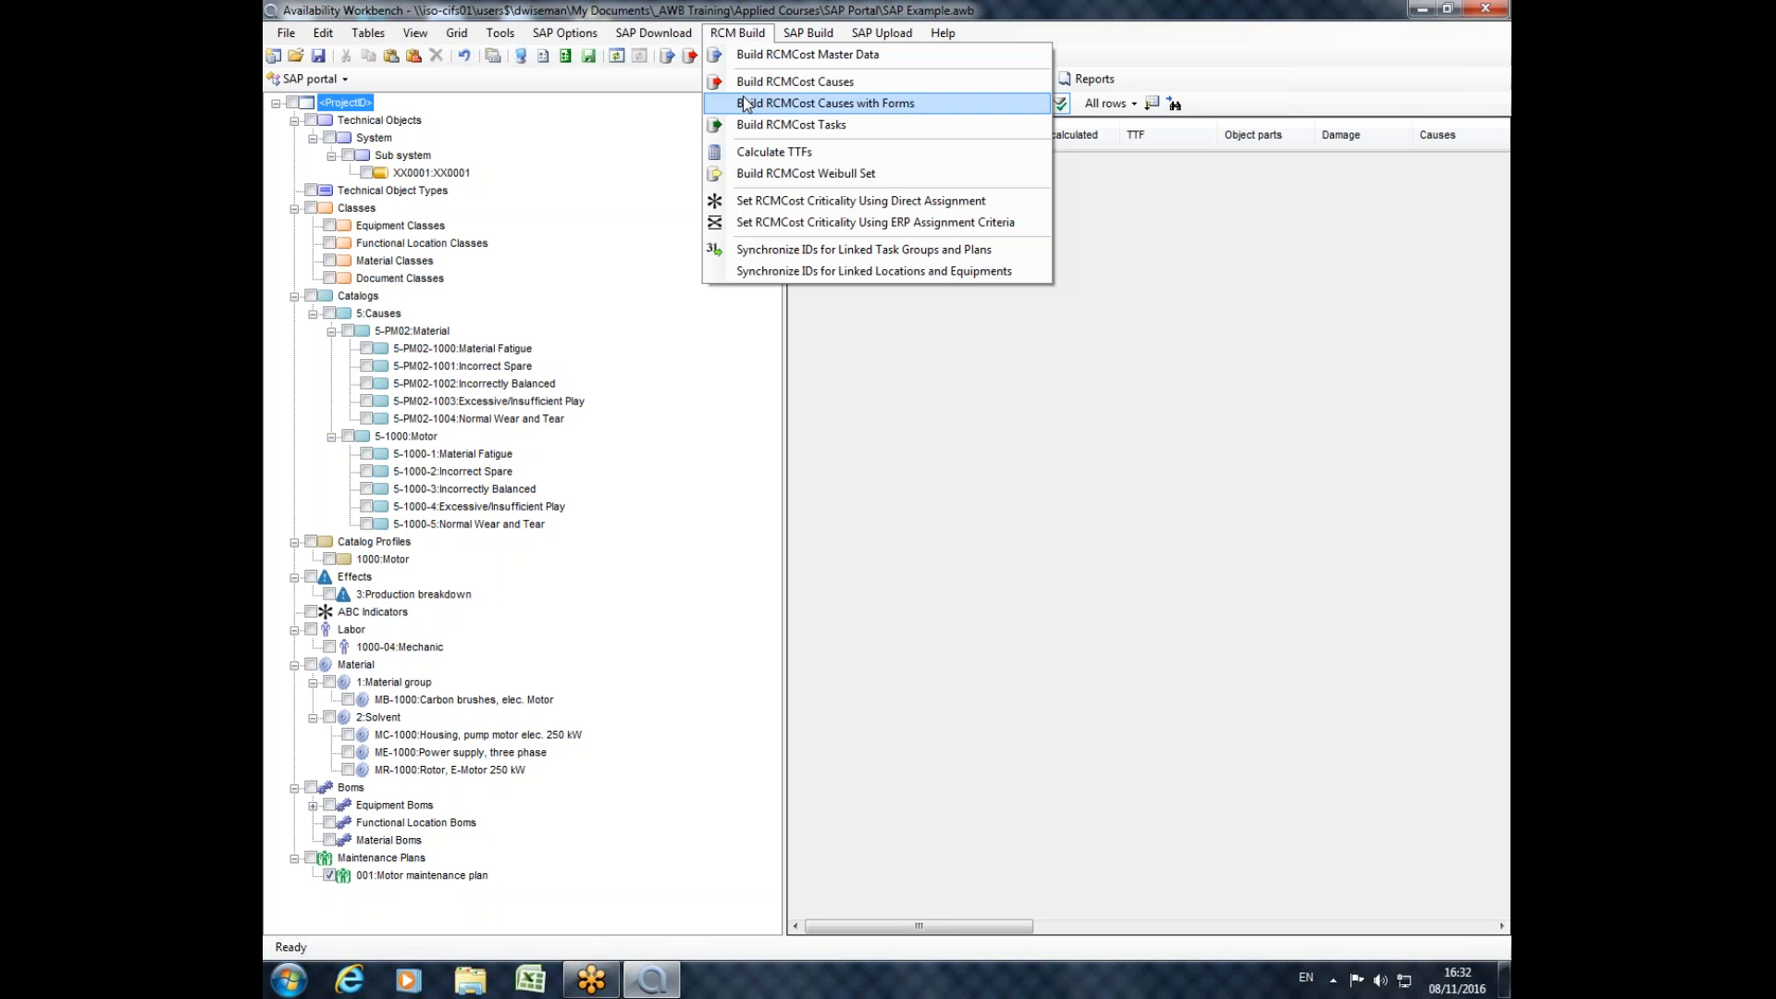
click(826, 127)
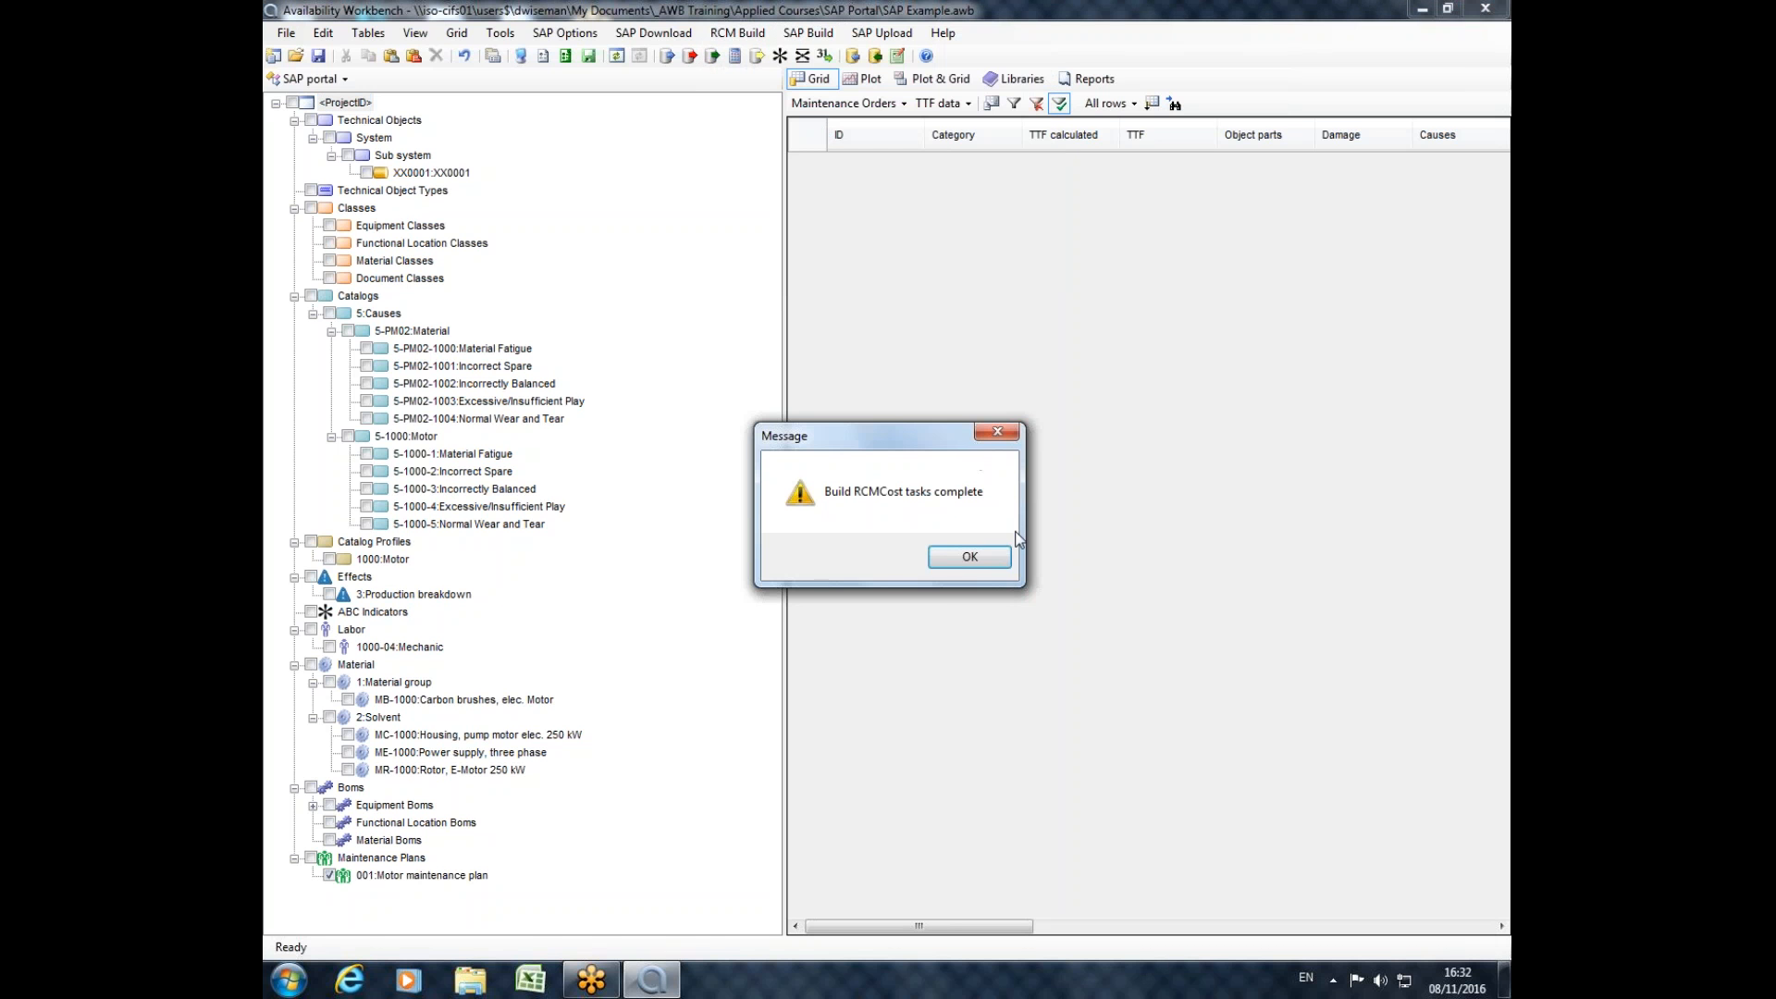
click(984, 555)
Switch back to RCMCost and inspect the maintenance tasks built for the XX0001.1.1.5-PM02-1000 Material Fatigue cause.
click(319, 78)
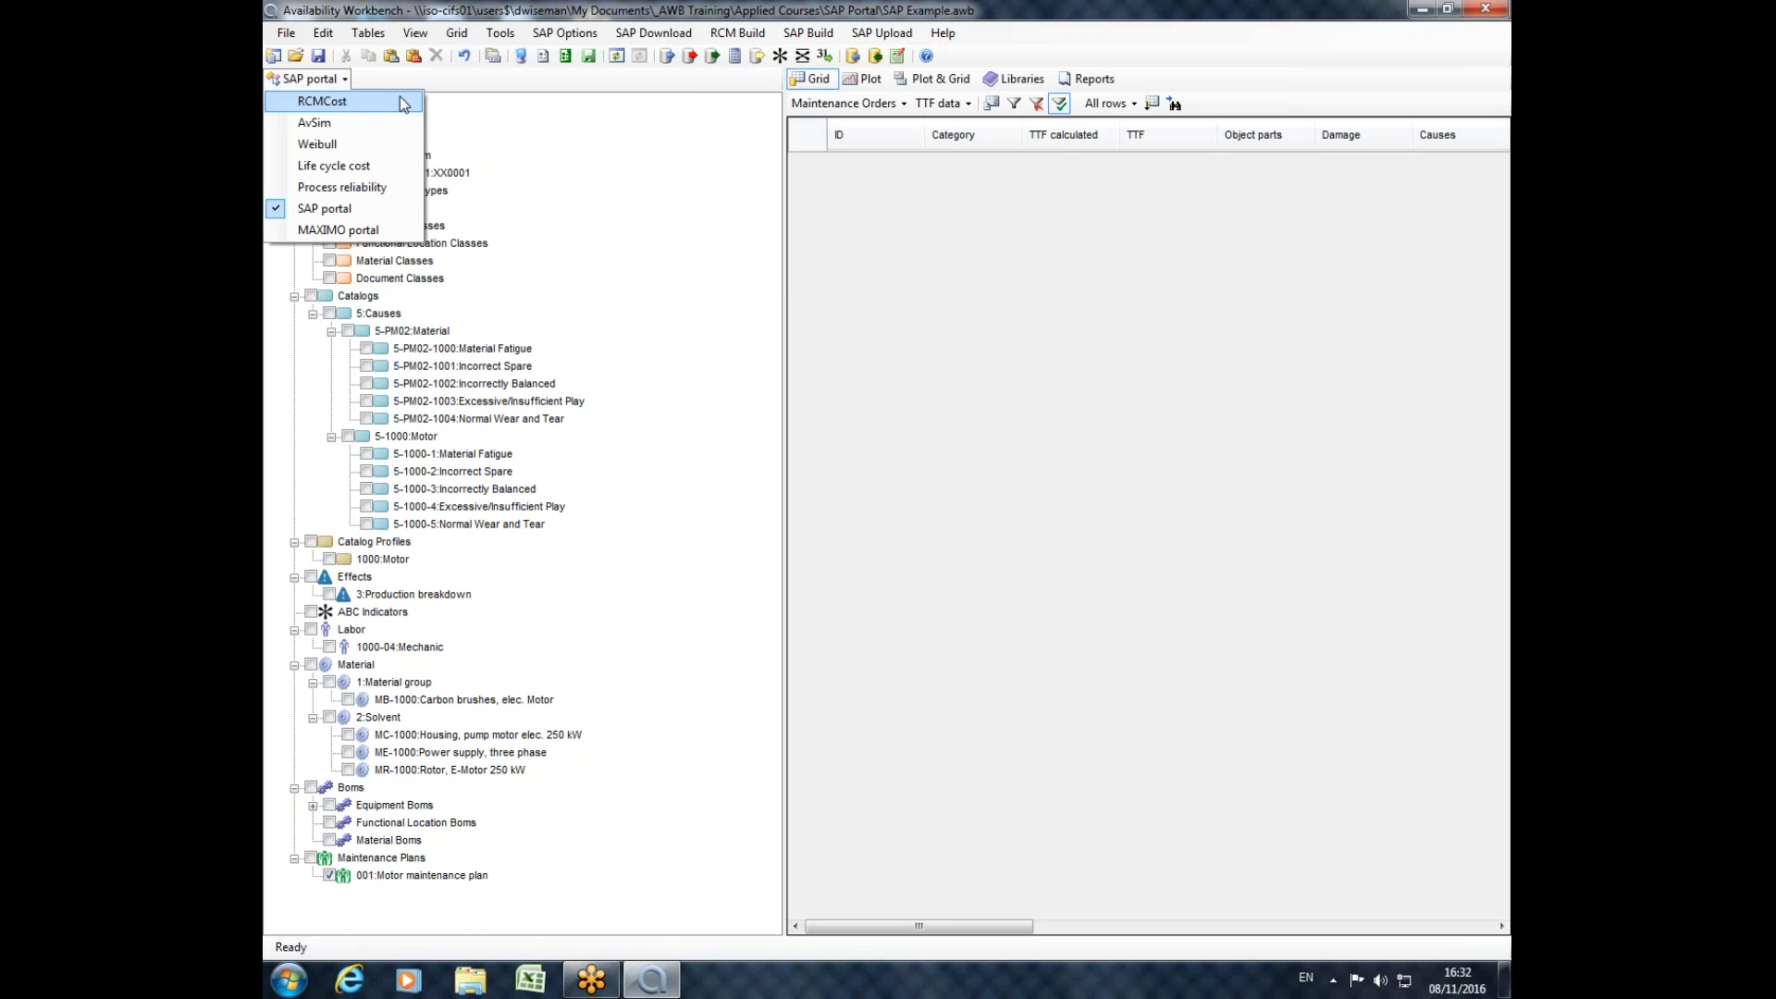
click(840, 20)
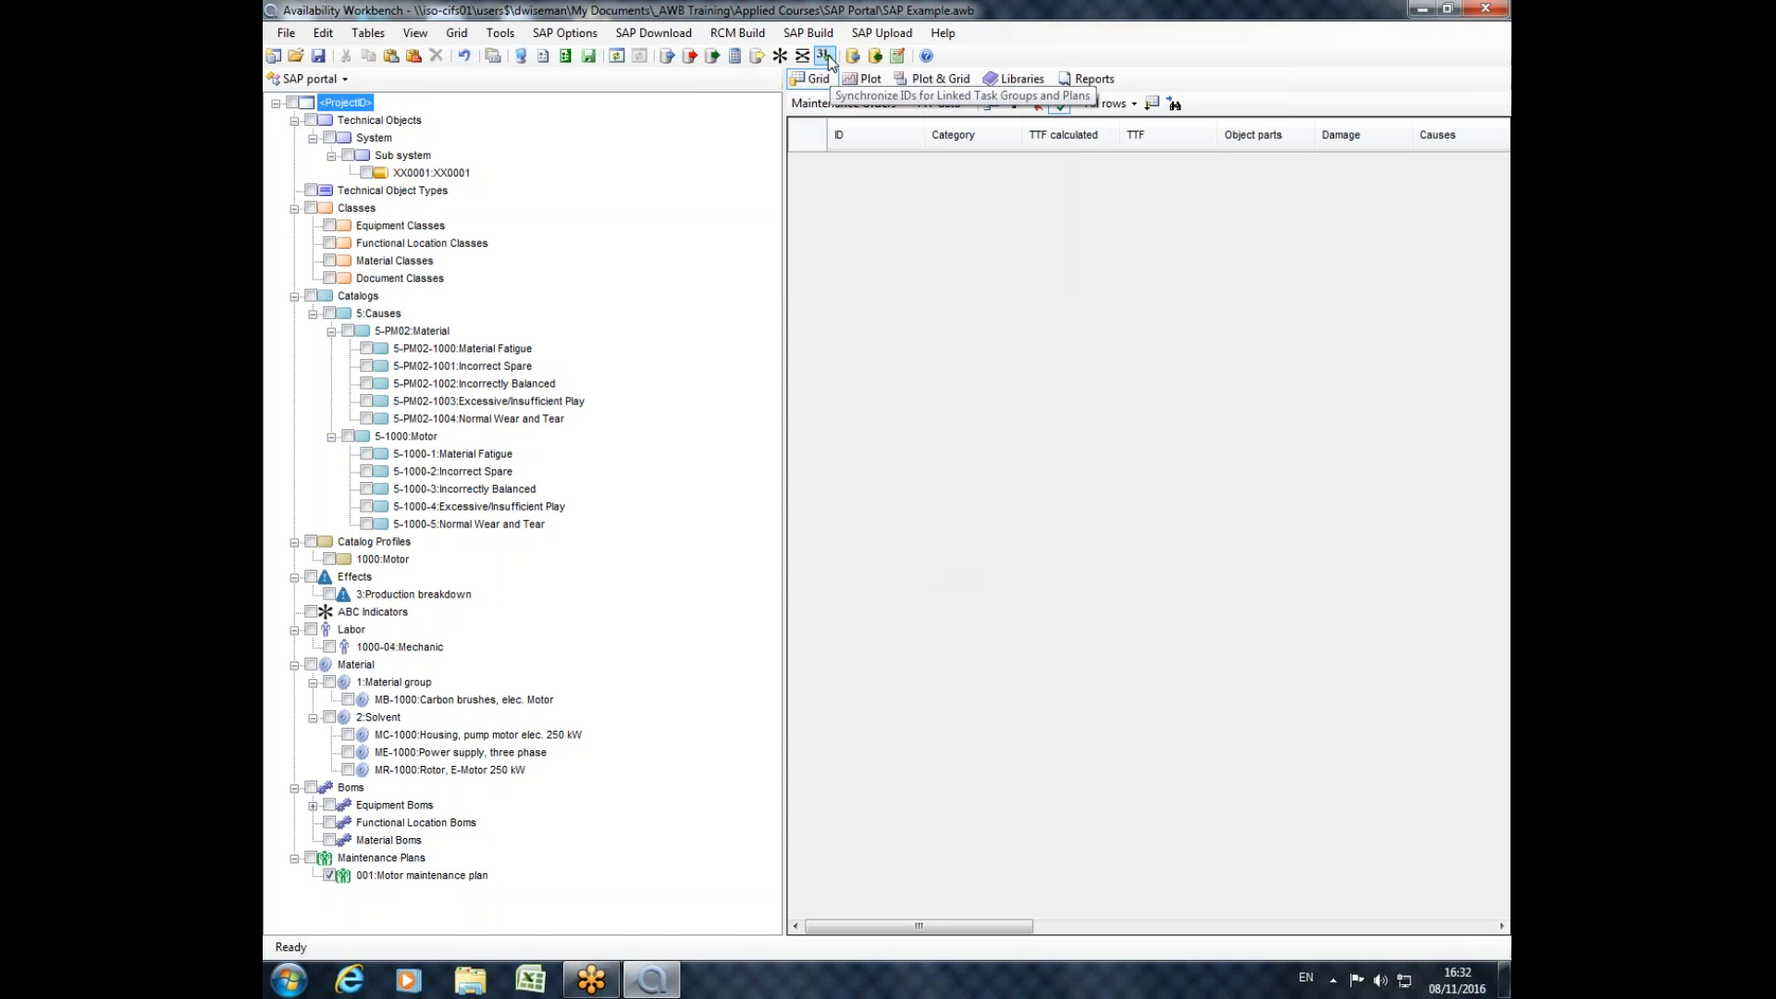
click(310, 78)
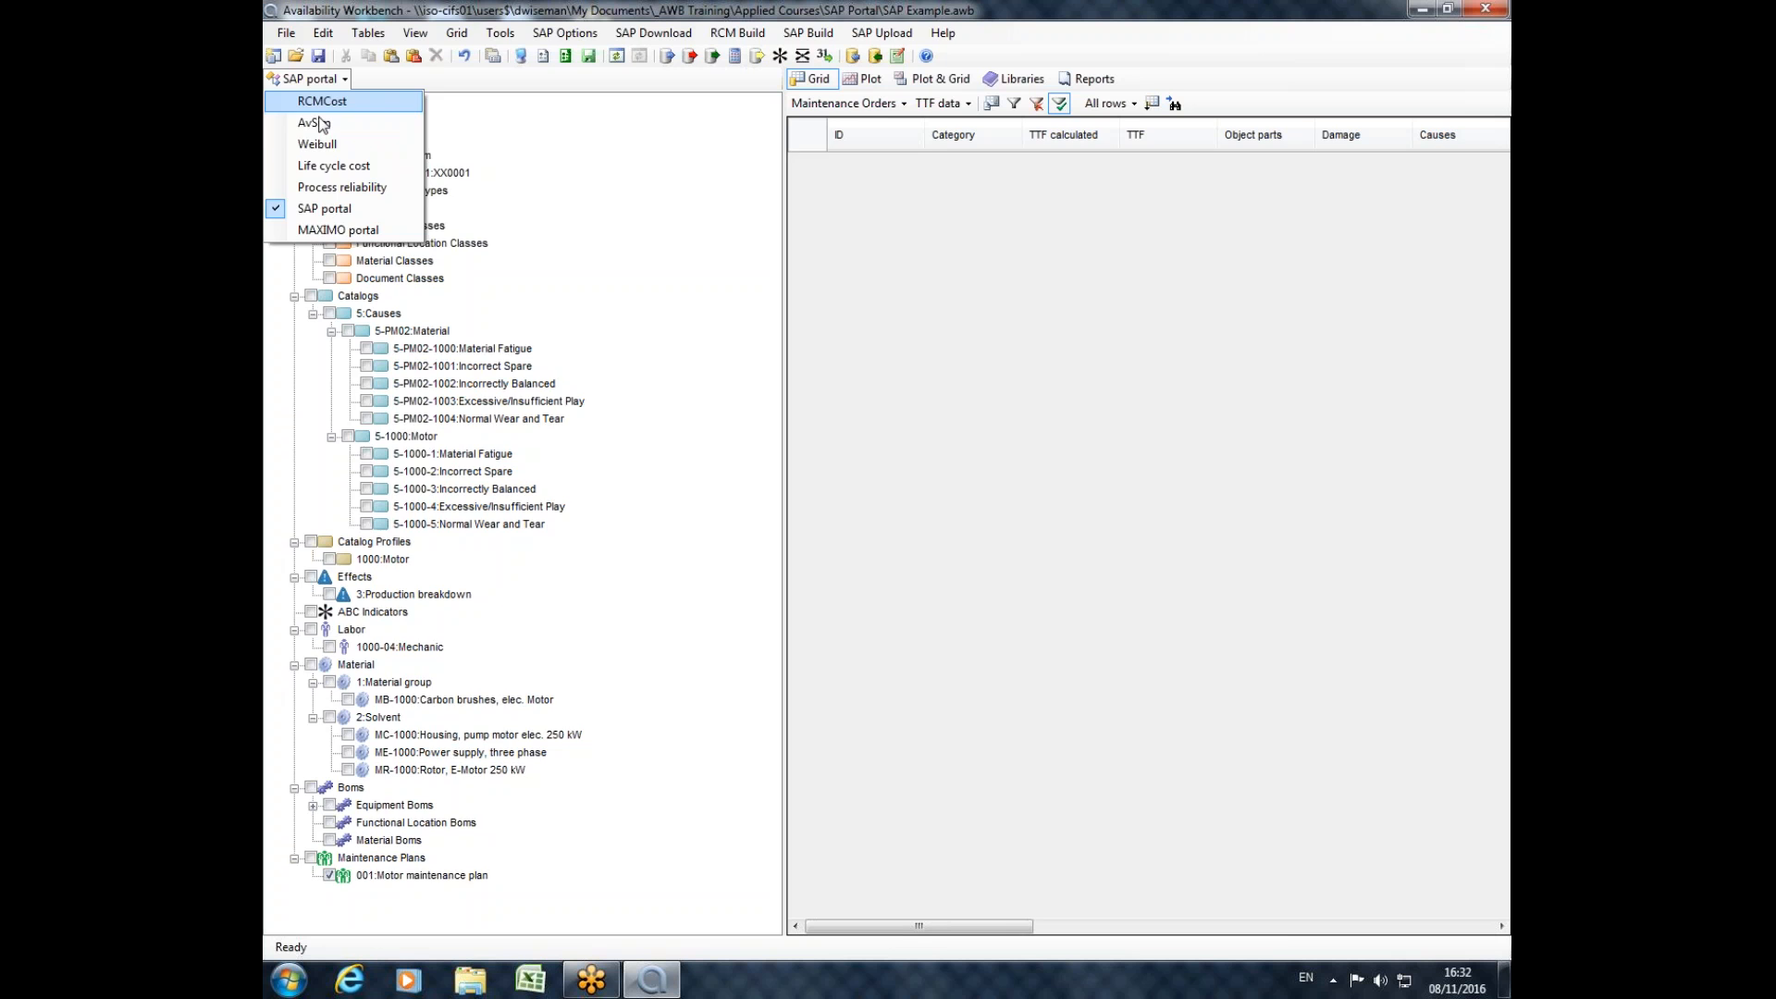
click(321, 102)
click(479, 227)
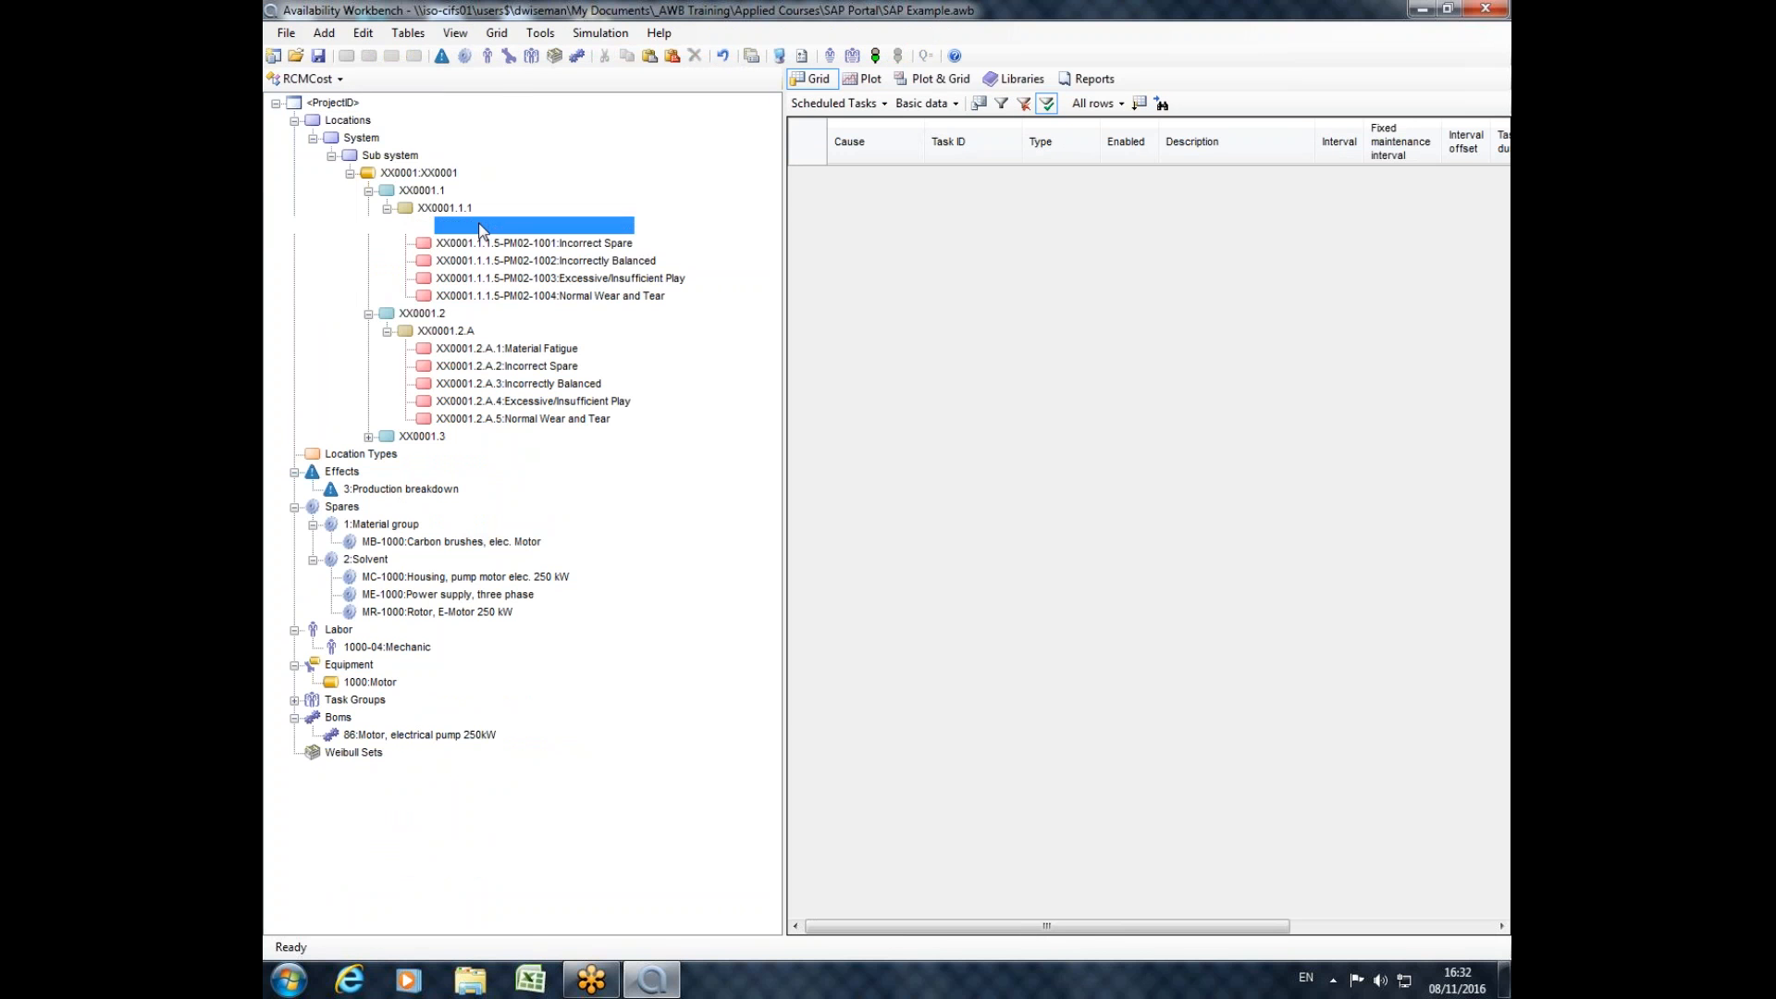
double_click(479, 227)
click(792, 300)
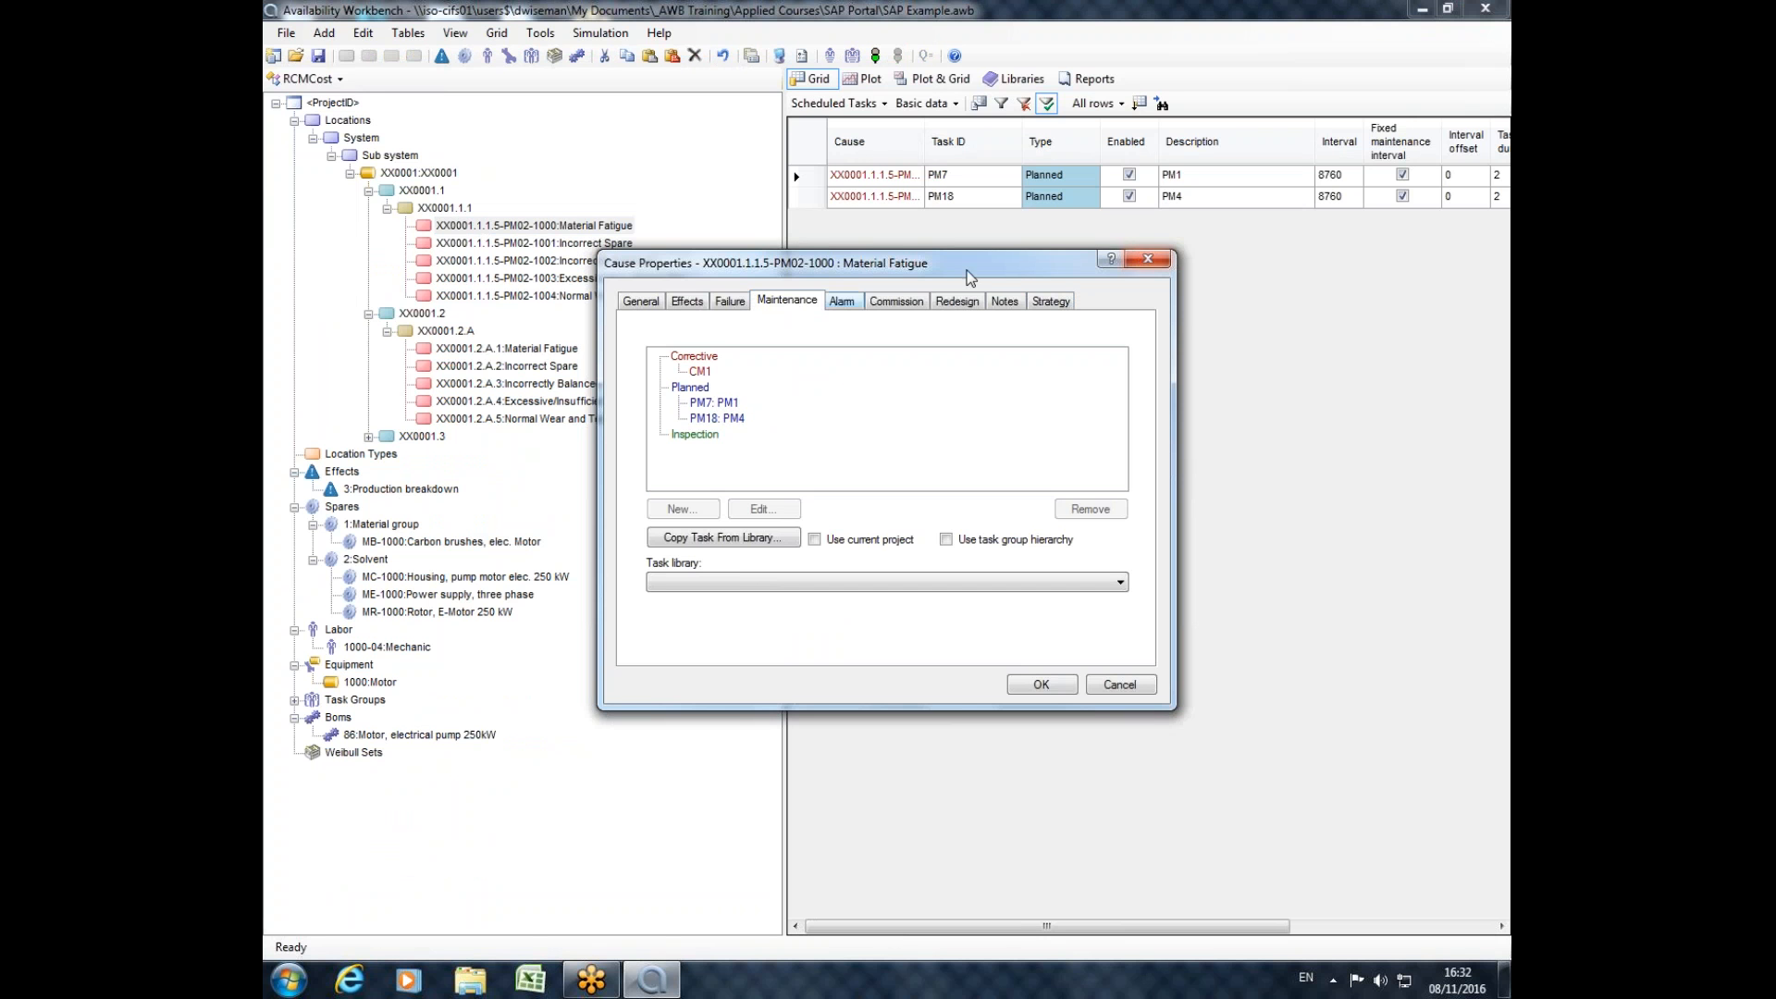
click(1147, 263)
Review the scheduled tasks for the first Incorrect Spare cause, the XX0001.1.1 failure, location XX0001 and the Sub system.
click(507, 244)
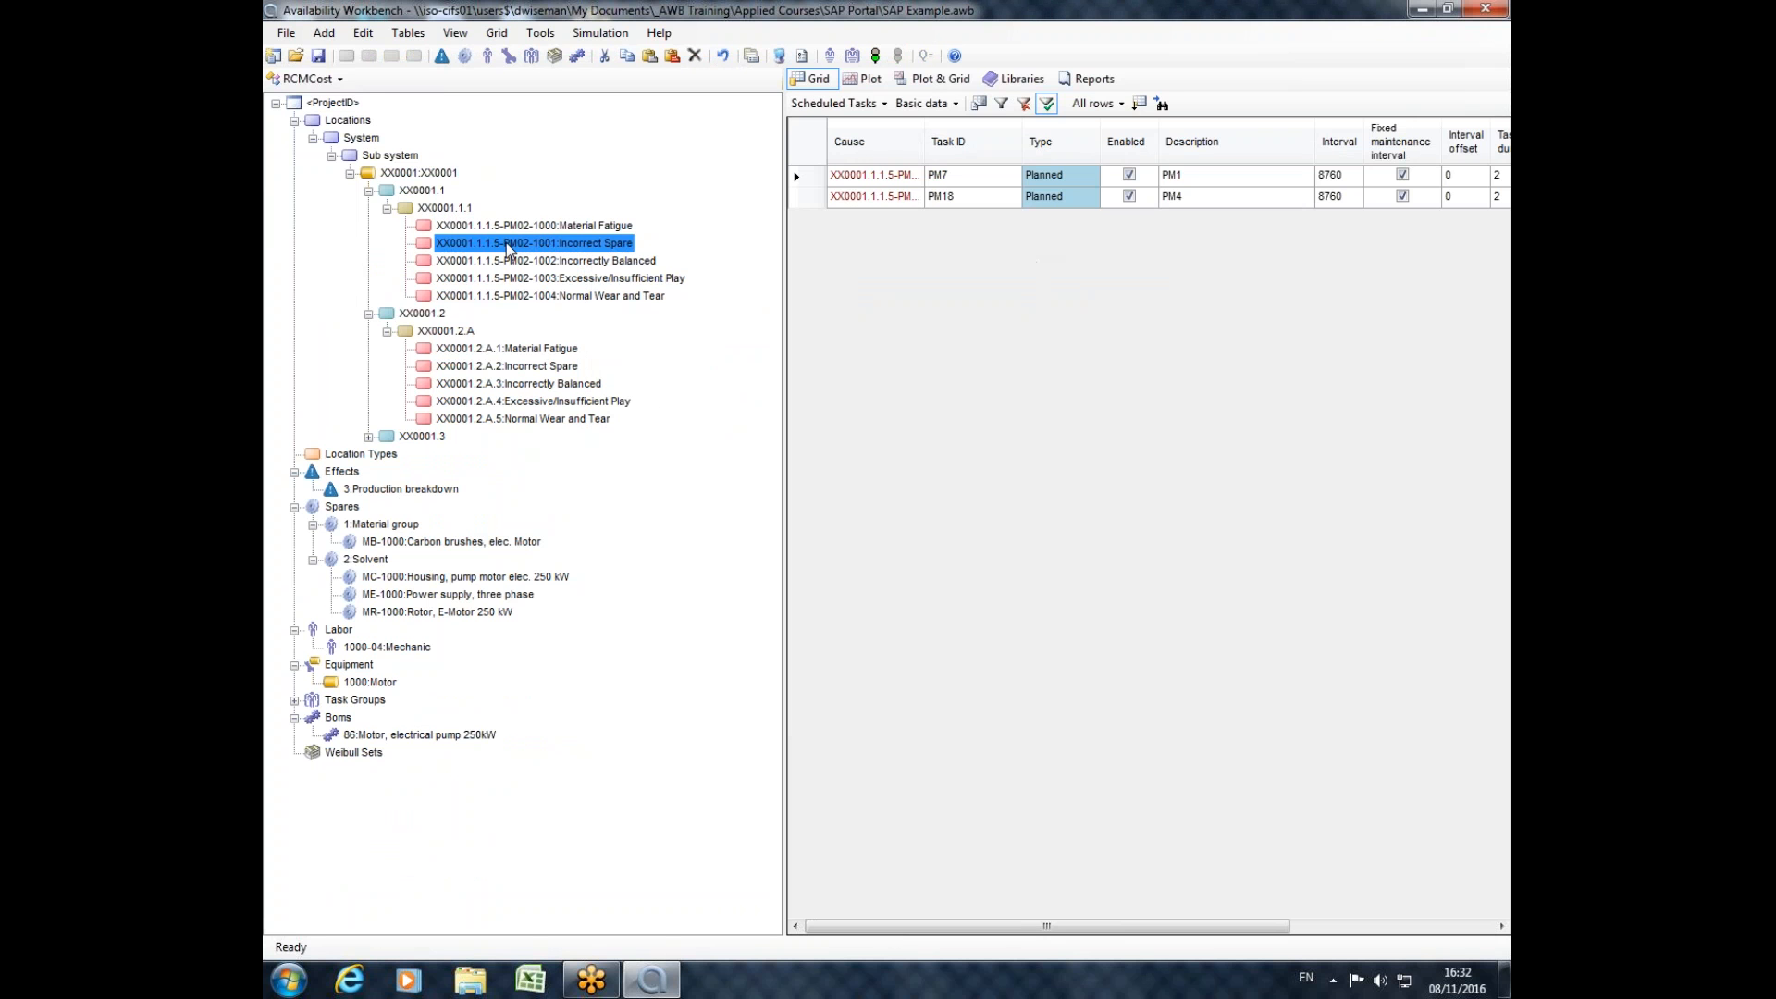
click(444, 208)
click(407, 173)
click(381, 155)
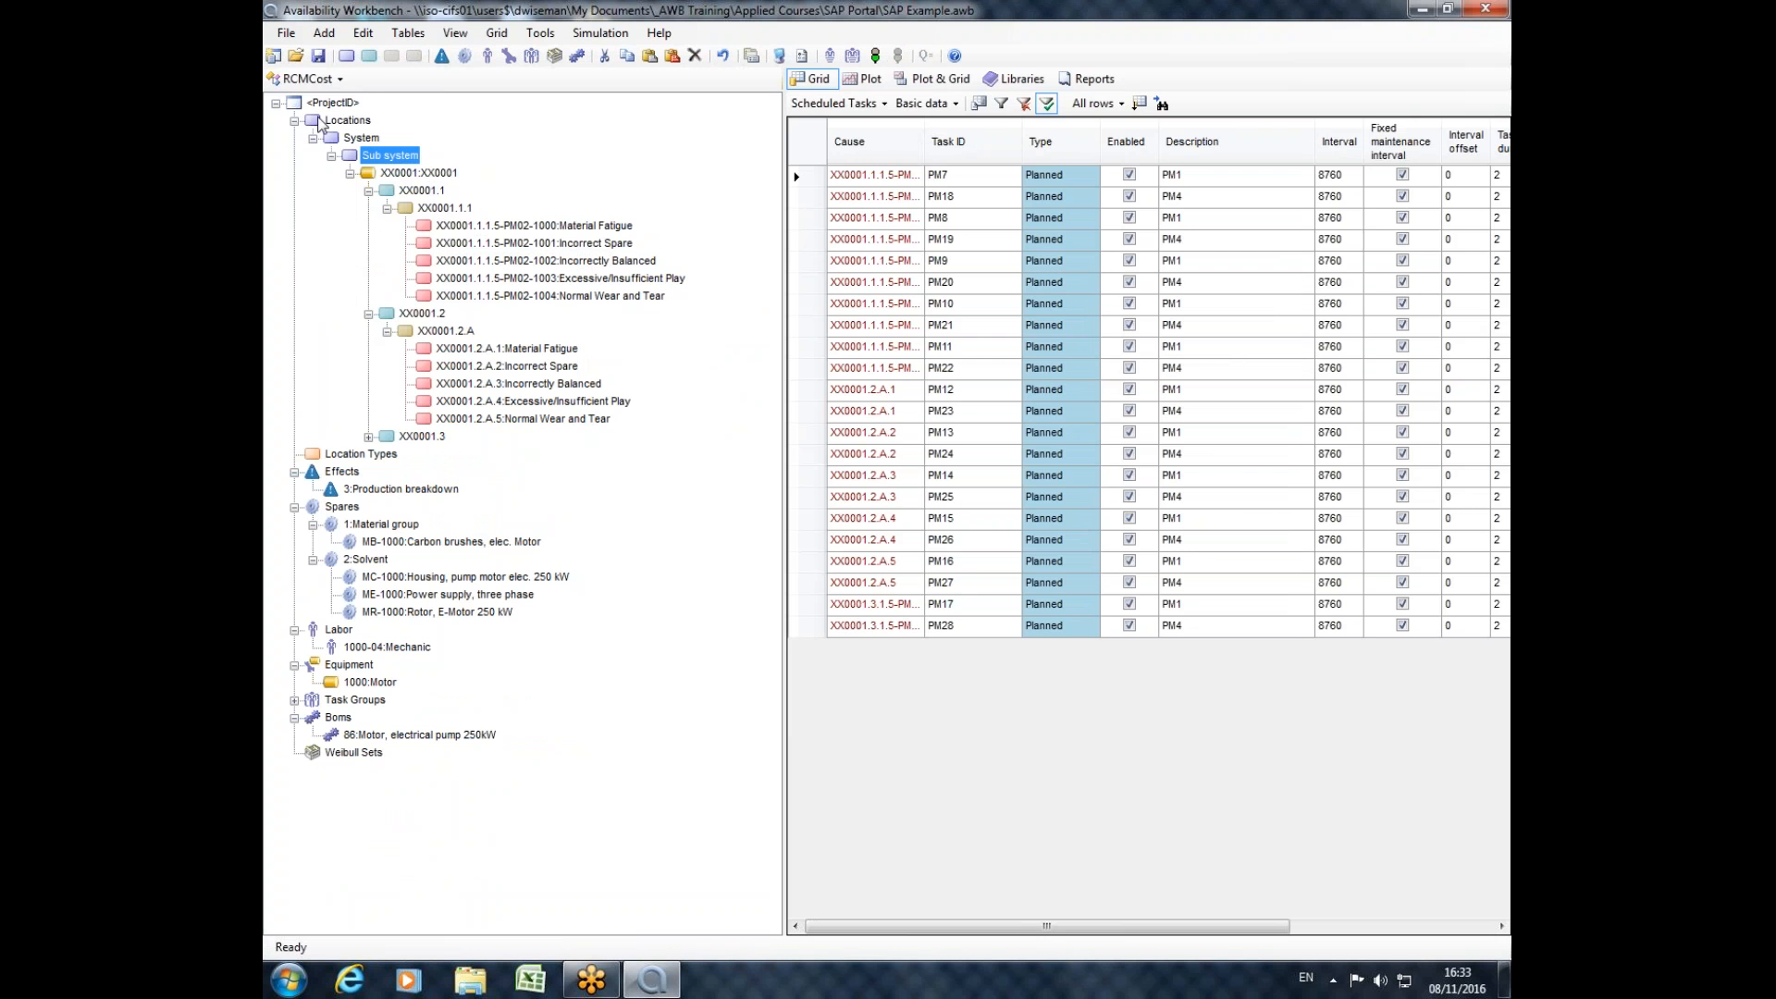
Return to the SAP portal module.
click(310, 81)
click(324, 208)
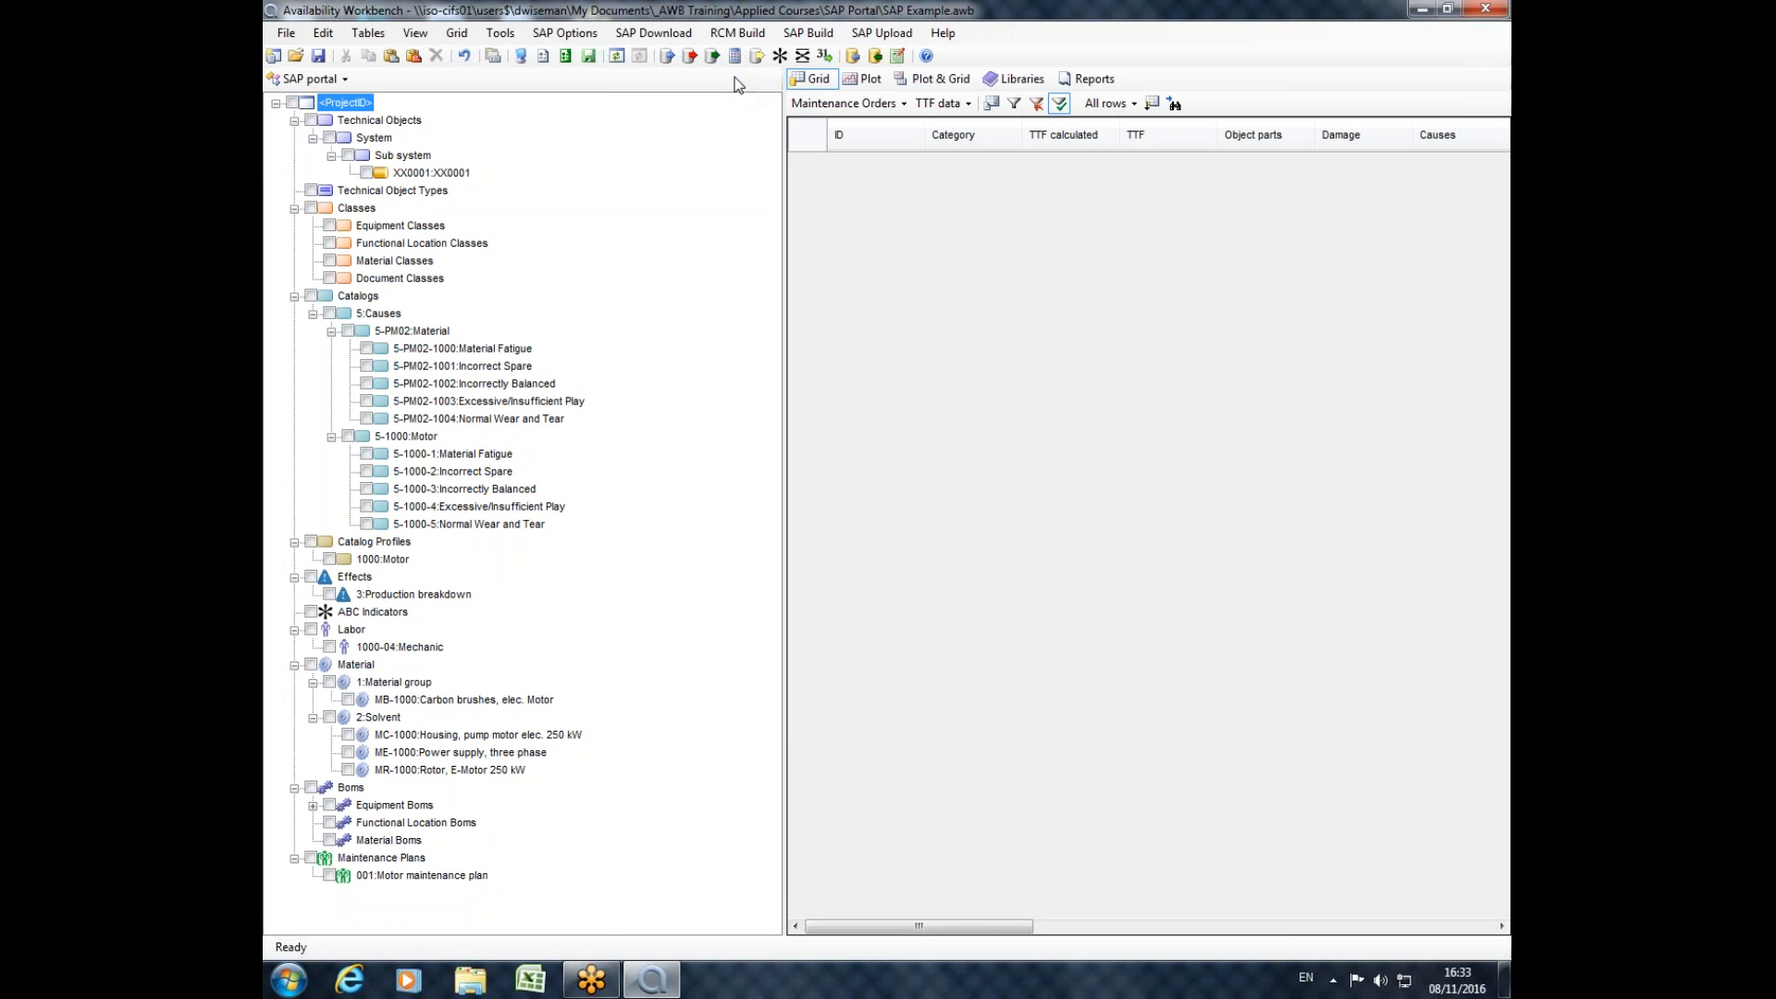
click(795, 42)
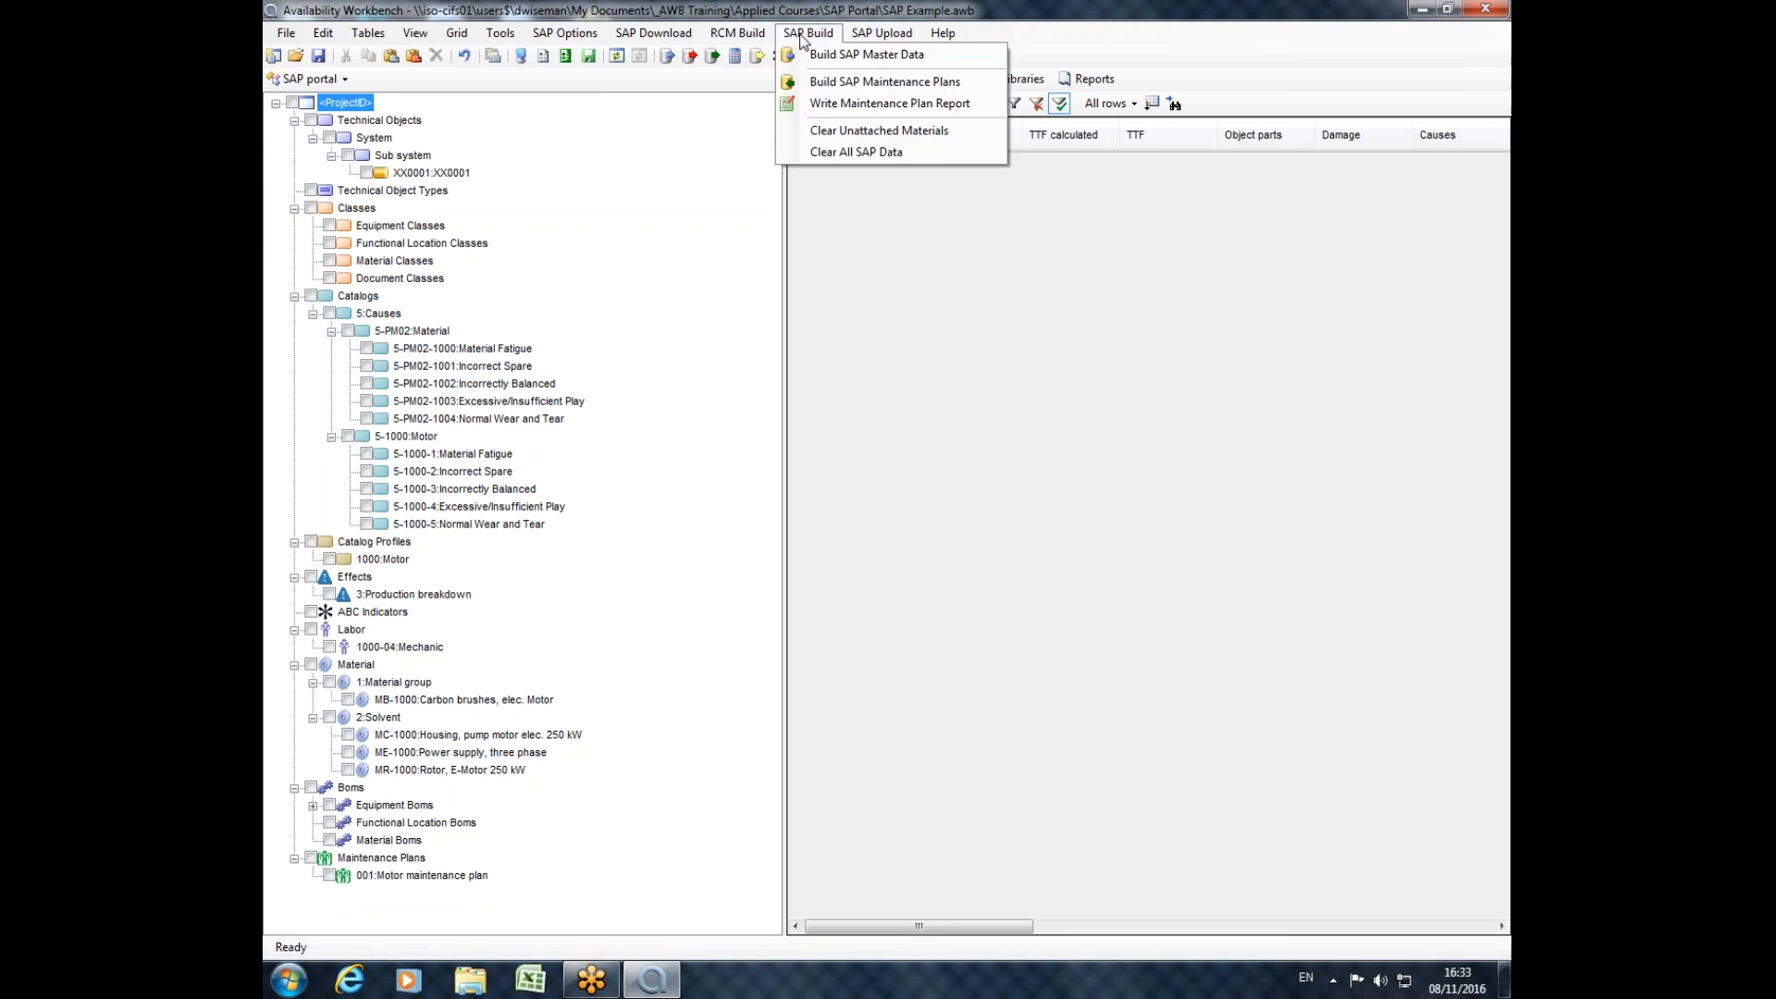
mouse_move(752, 41)
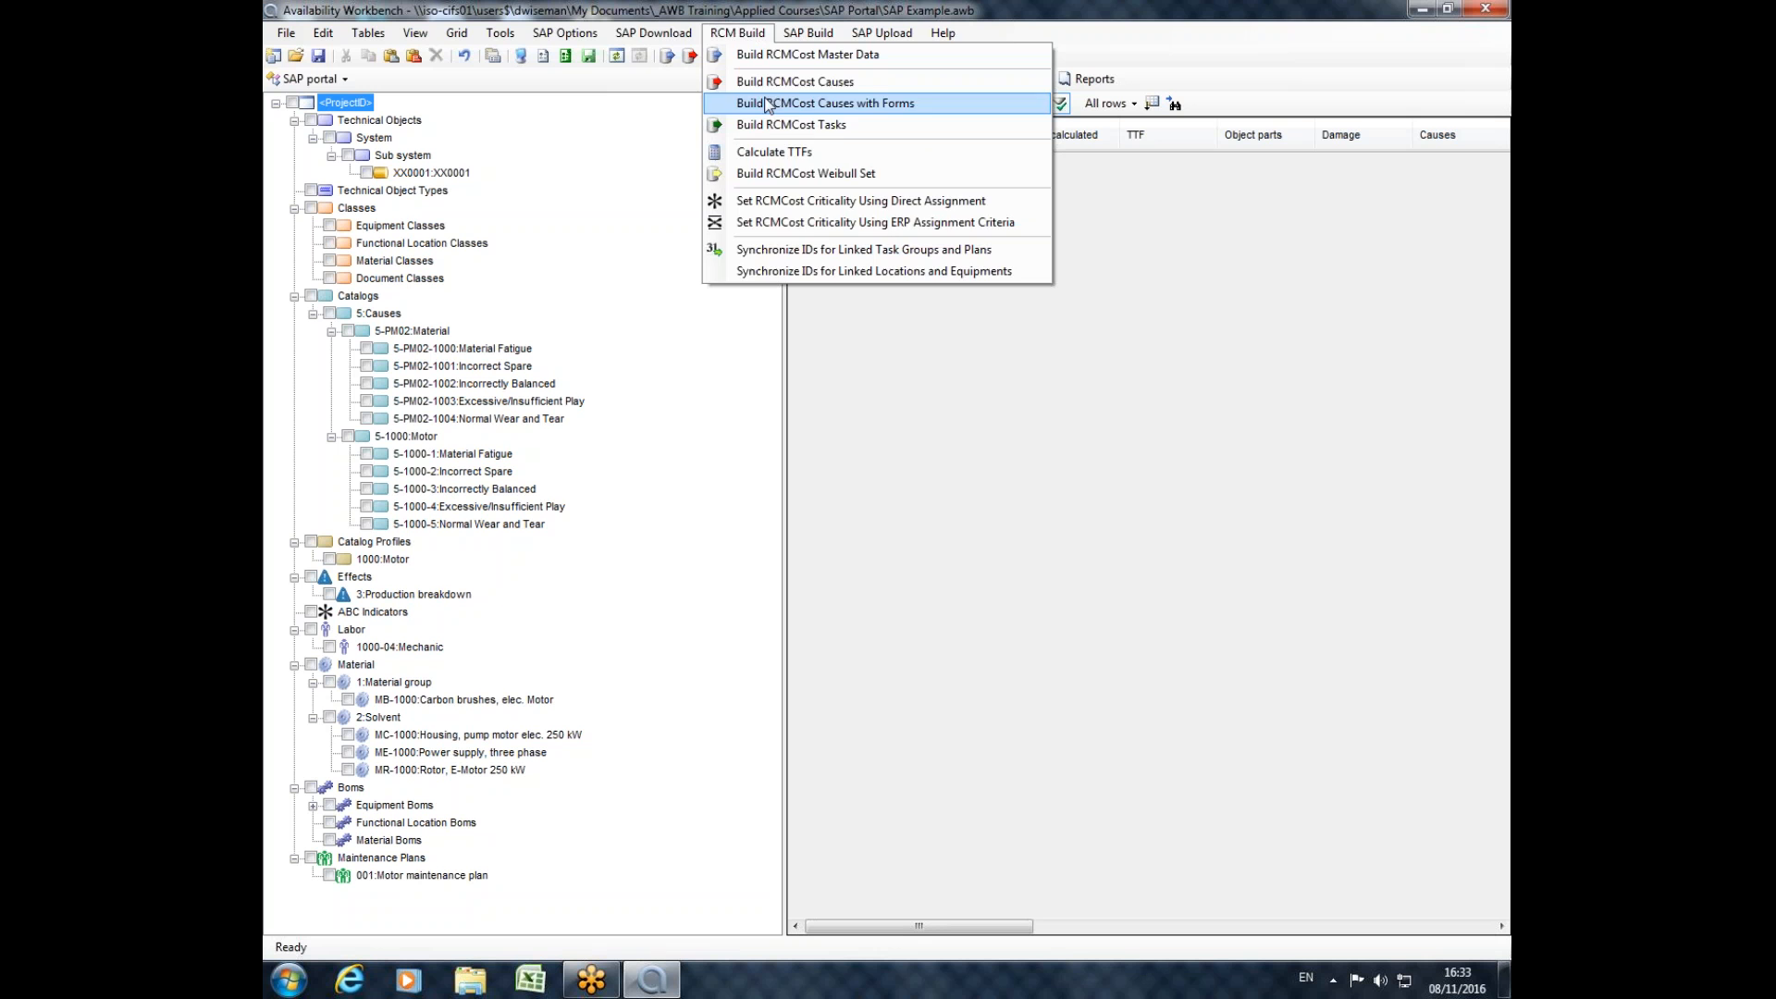
click(740, 9)
click(681, 36)
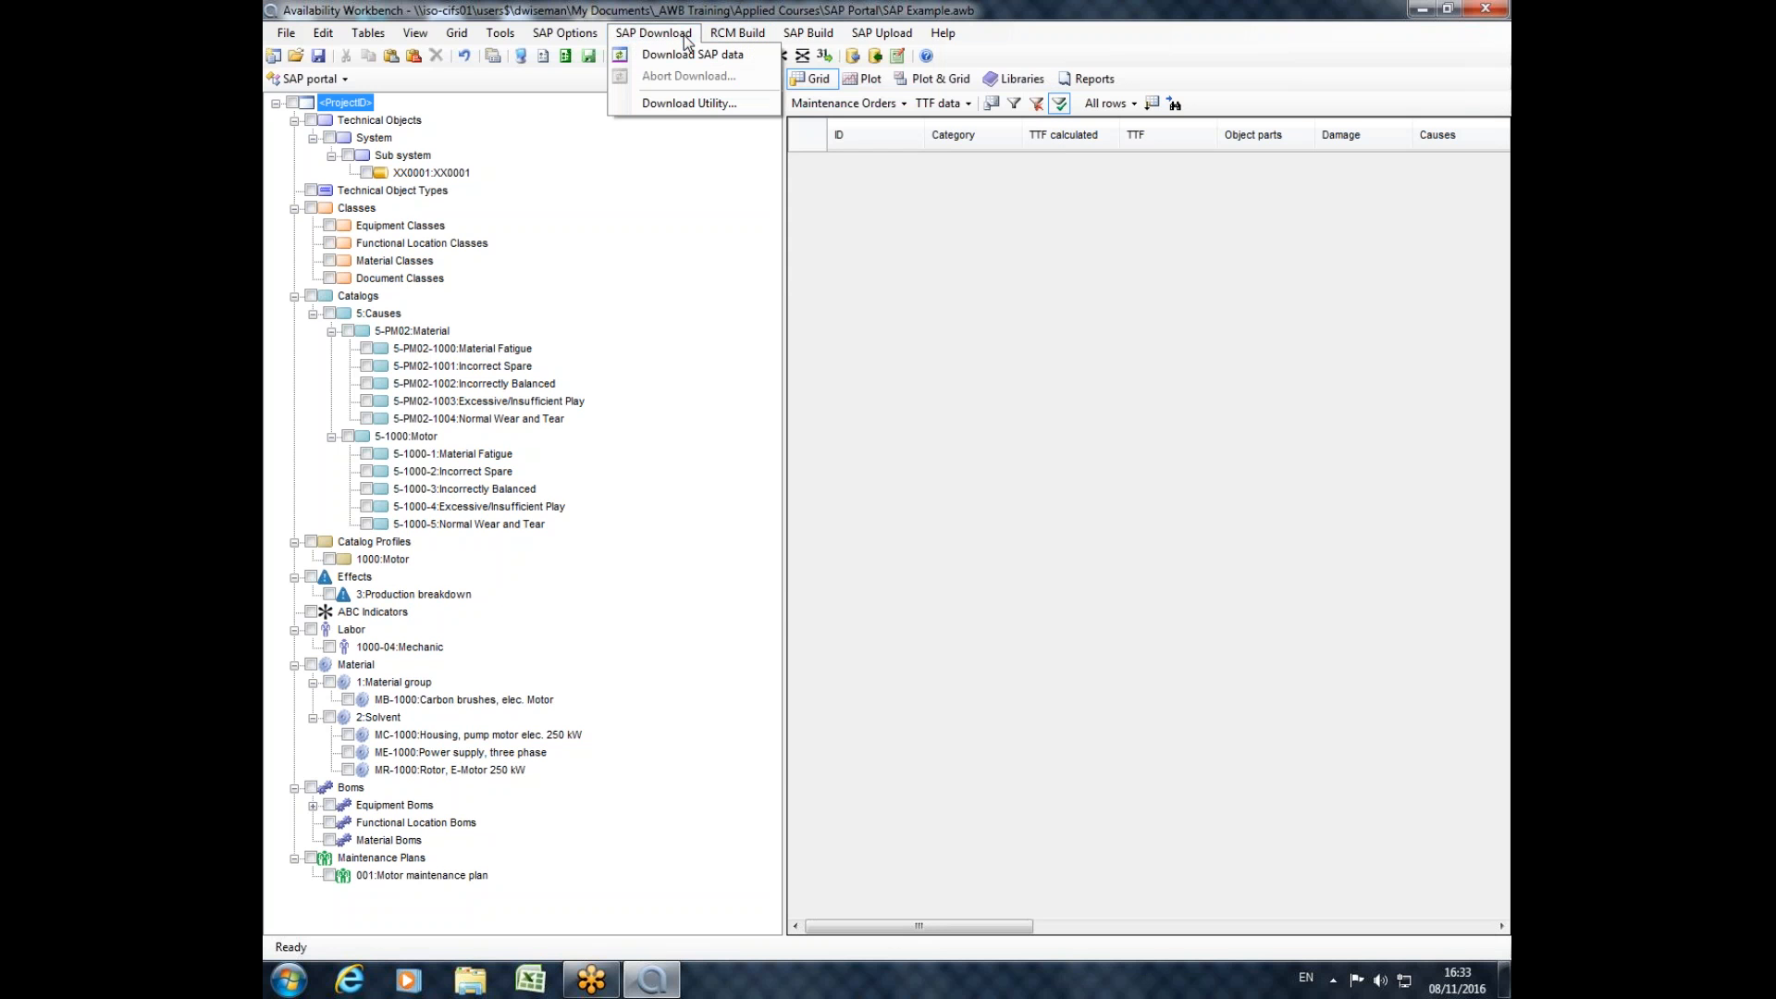
mouse_move(585, 39)
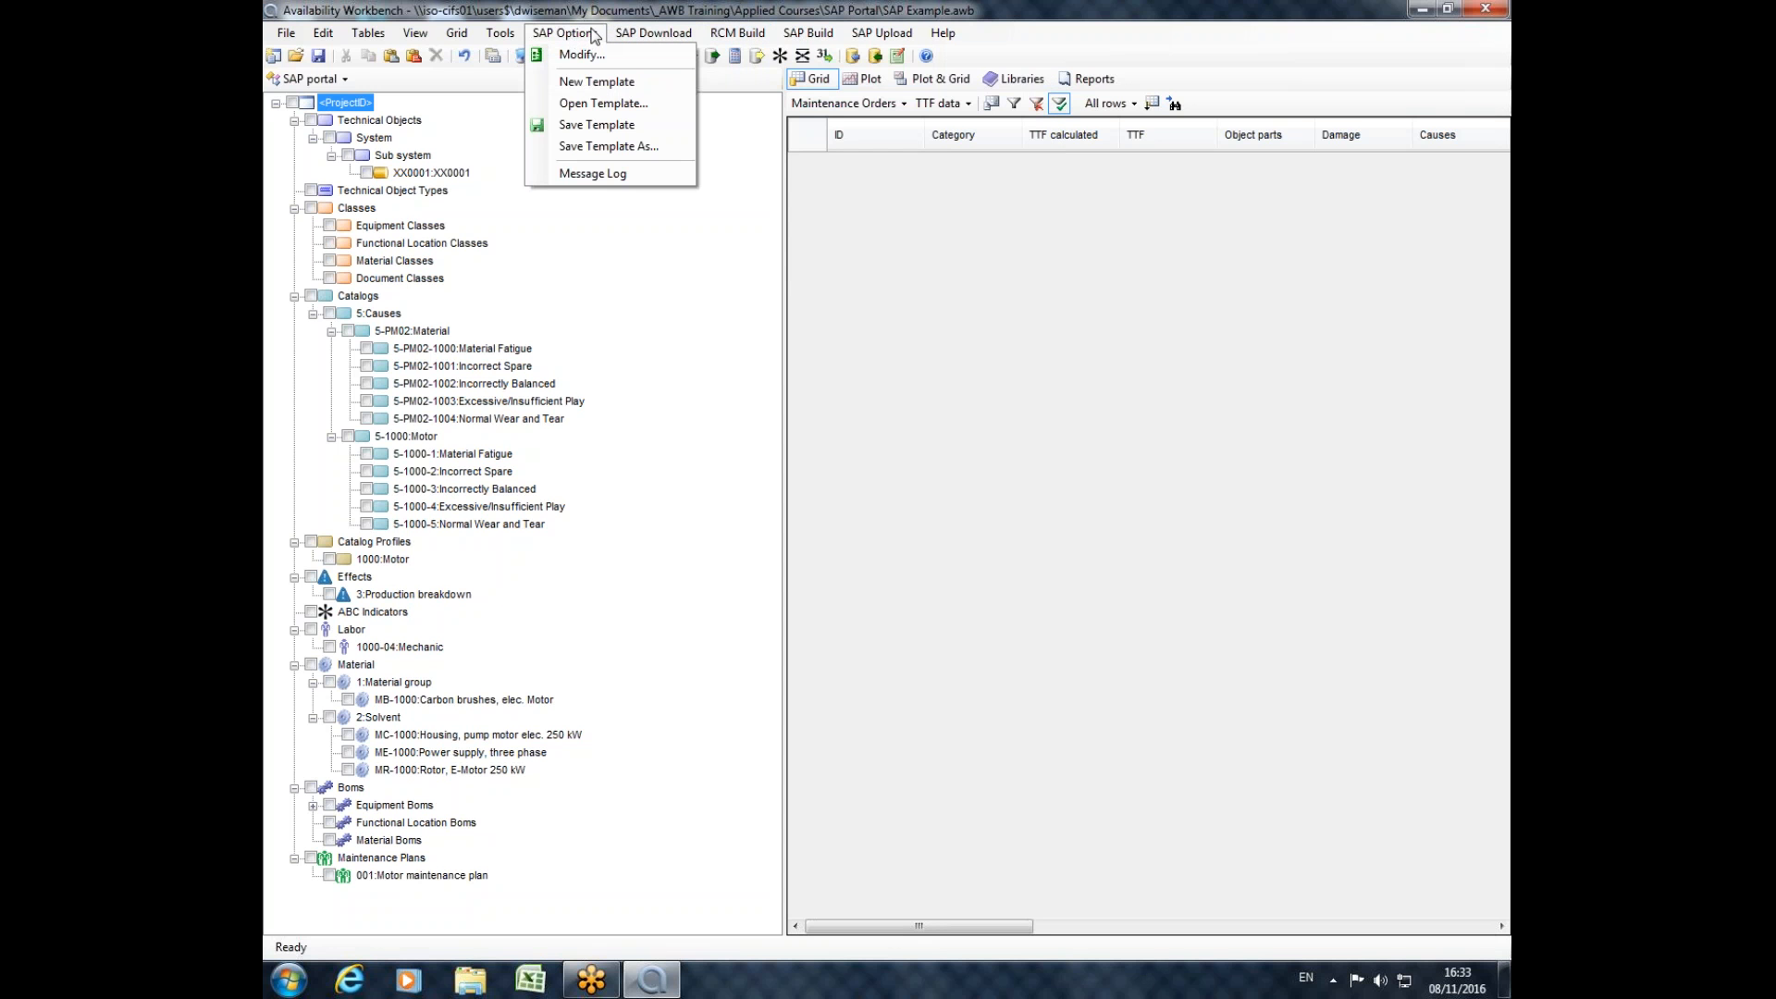
click(700, 14)
Open the properties of the 001:Motor maintenance plan and show the details of its XX0001 maintenance item.
double_click(400, 876)
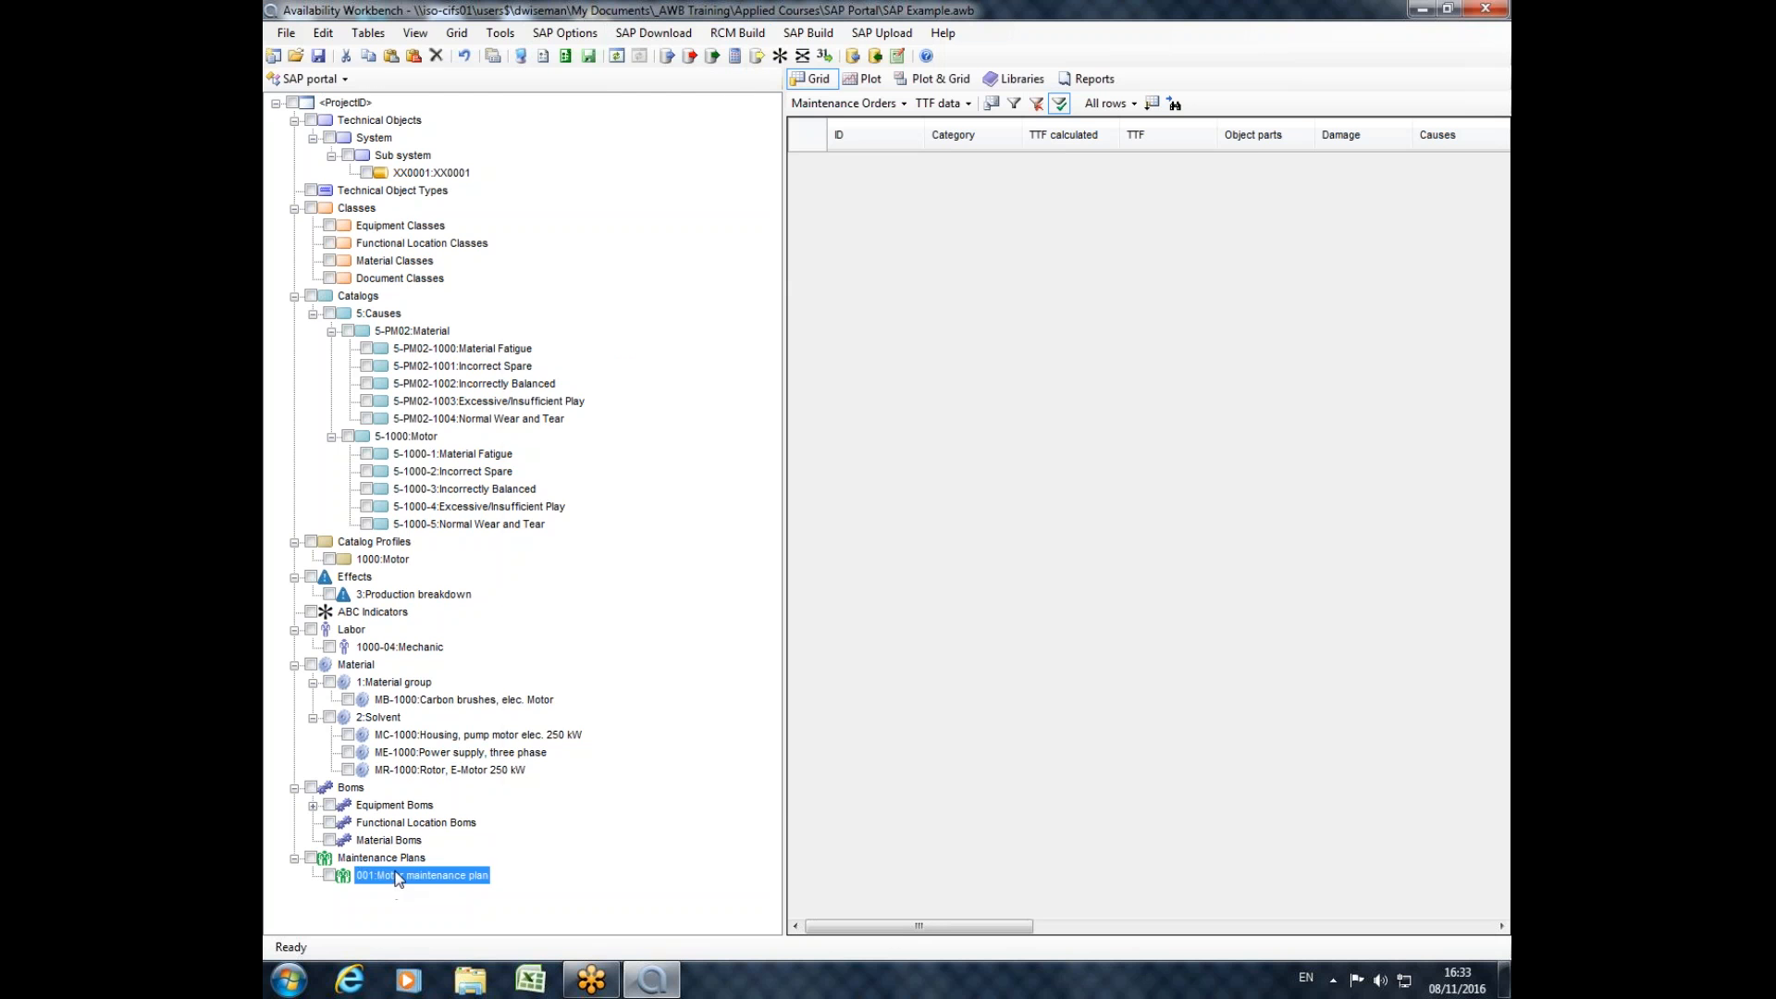
drag(997, 185, 790, 150)
click(408, 362)
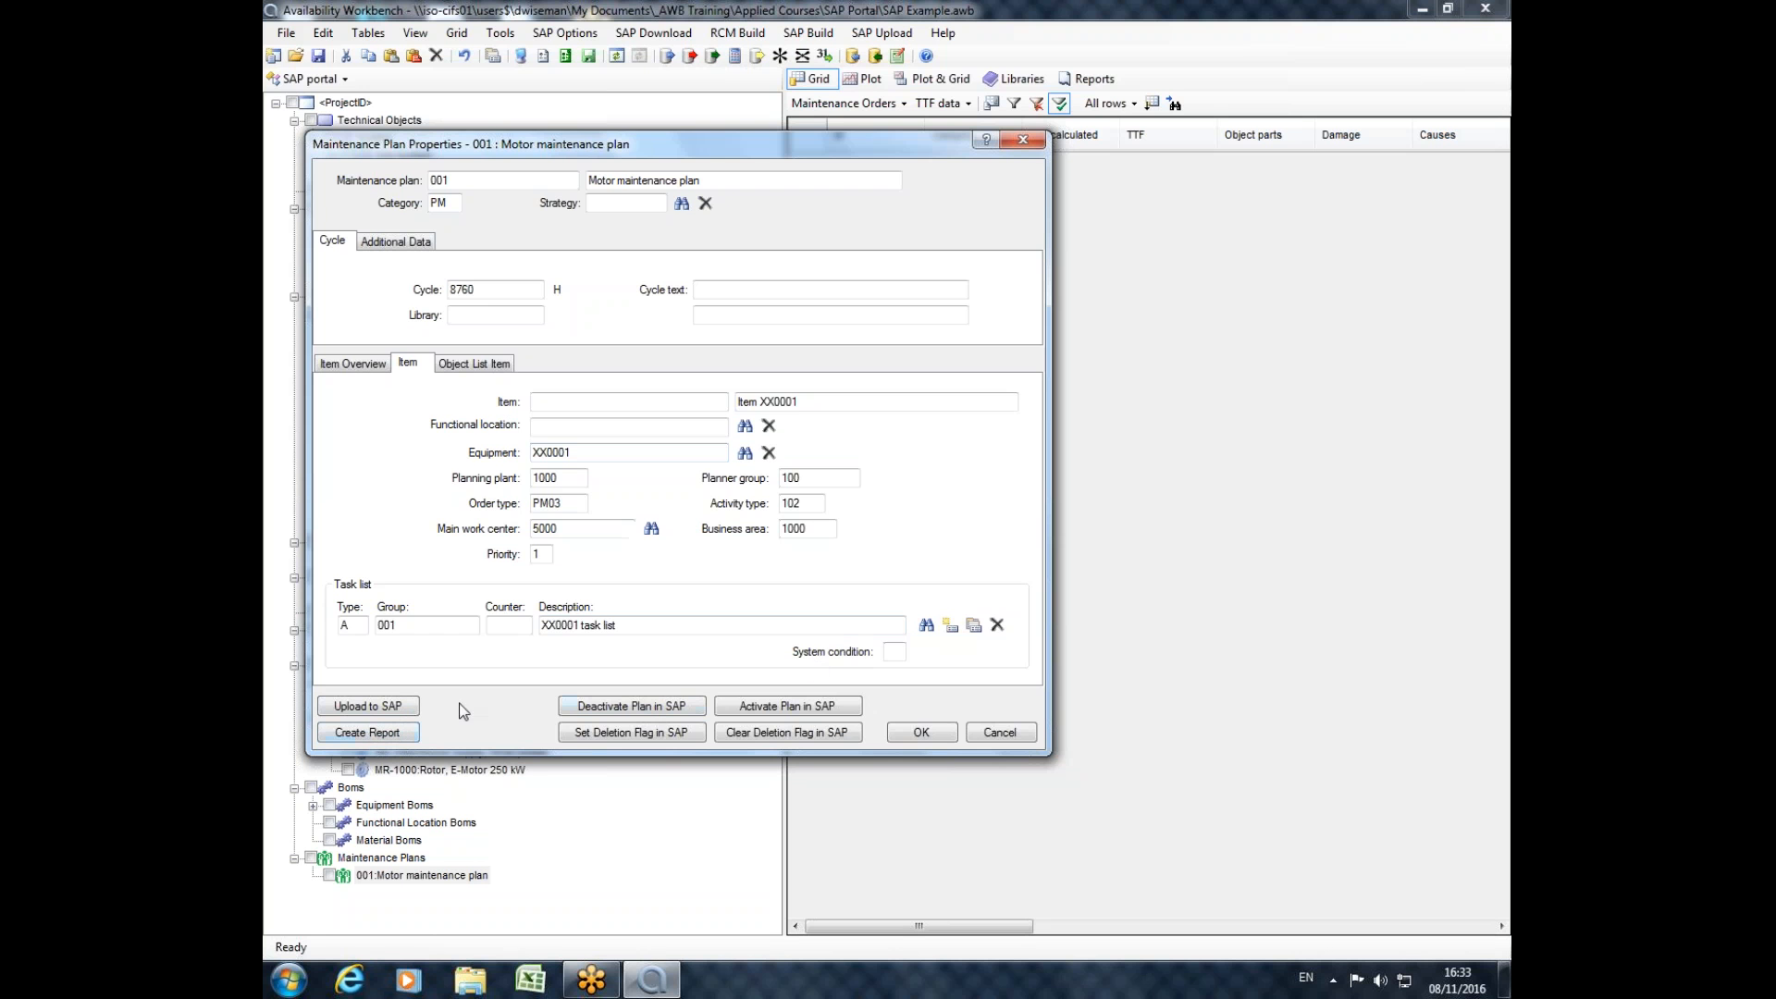
click(973, 625)
click(413, 272)
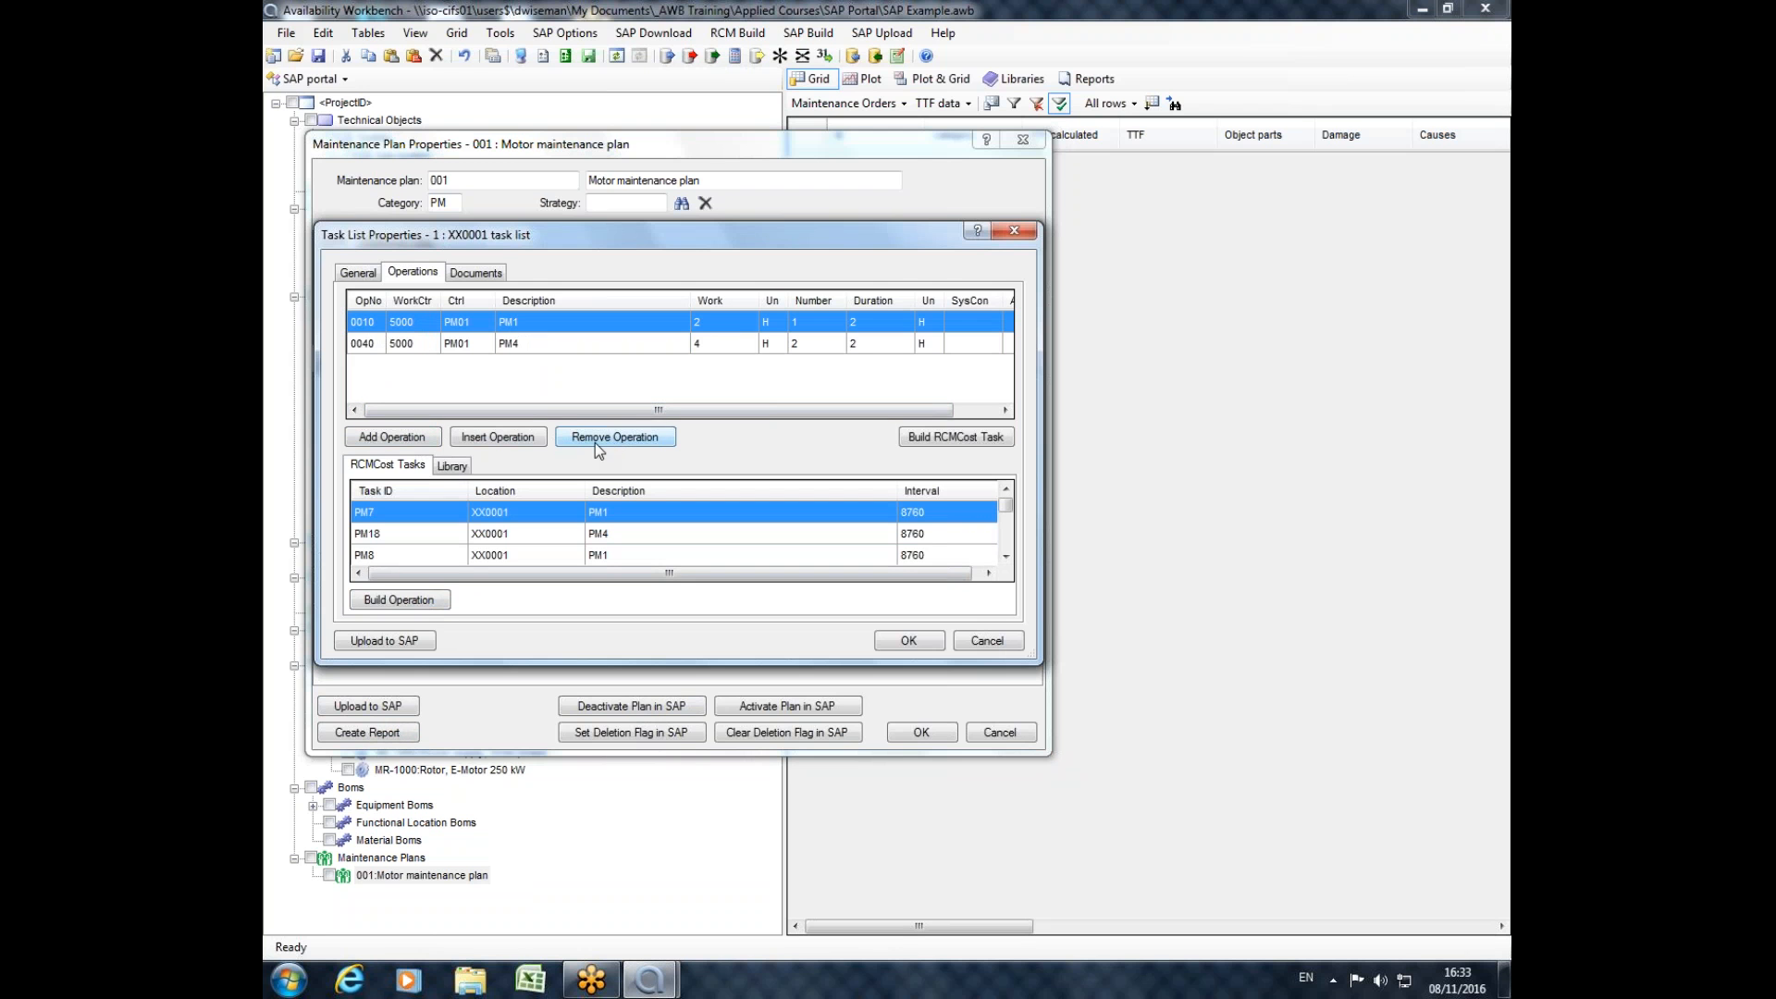
click(968, 436)
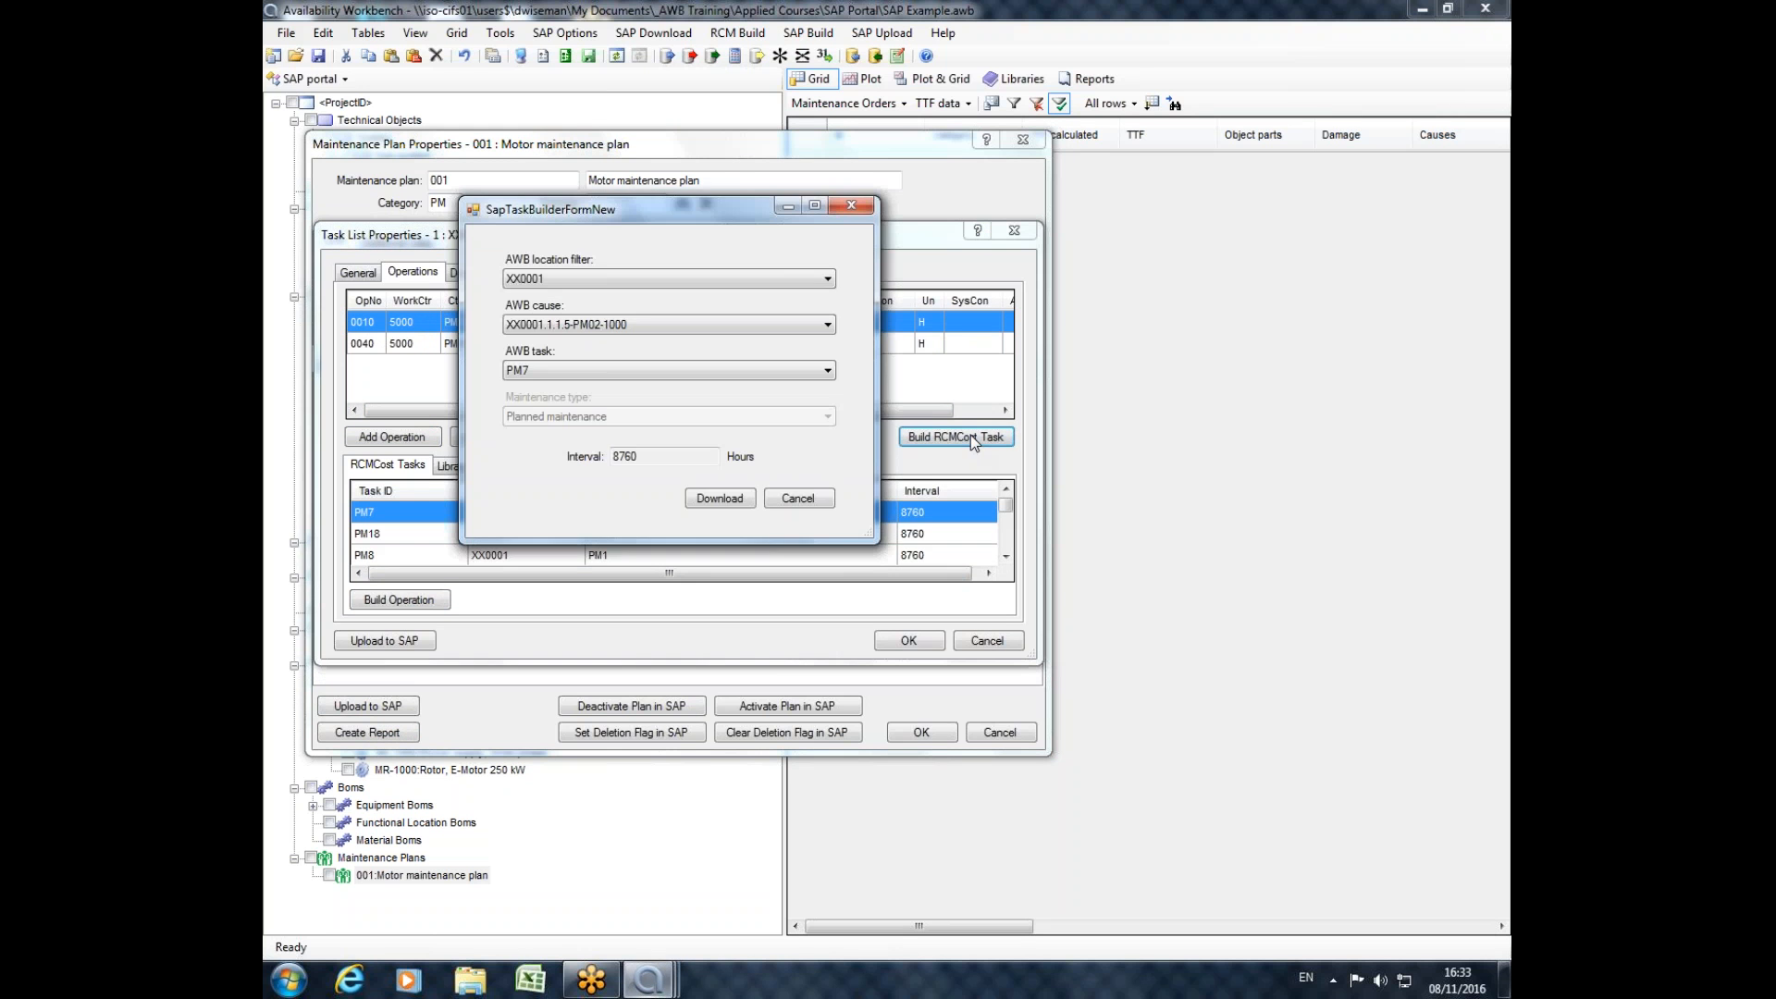
click(865, 211)
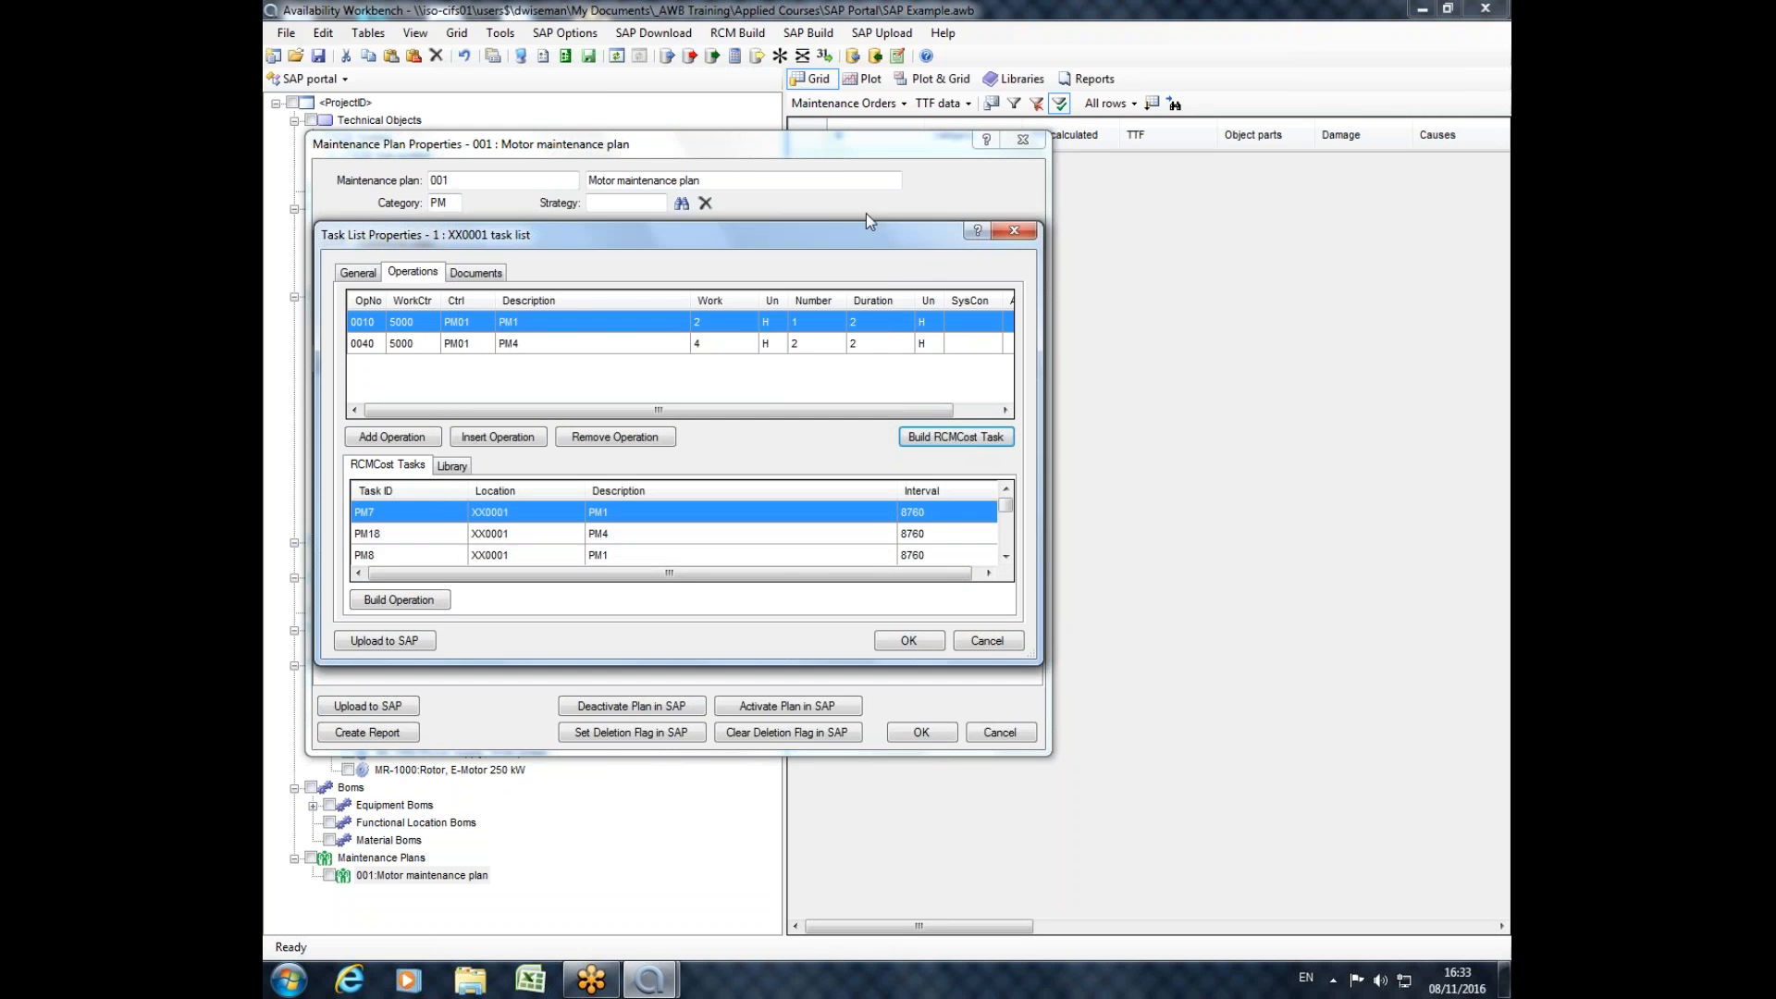
click(1014, 232)
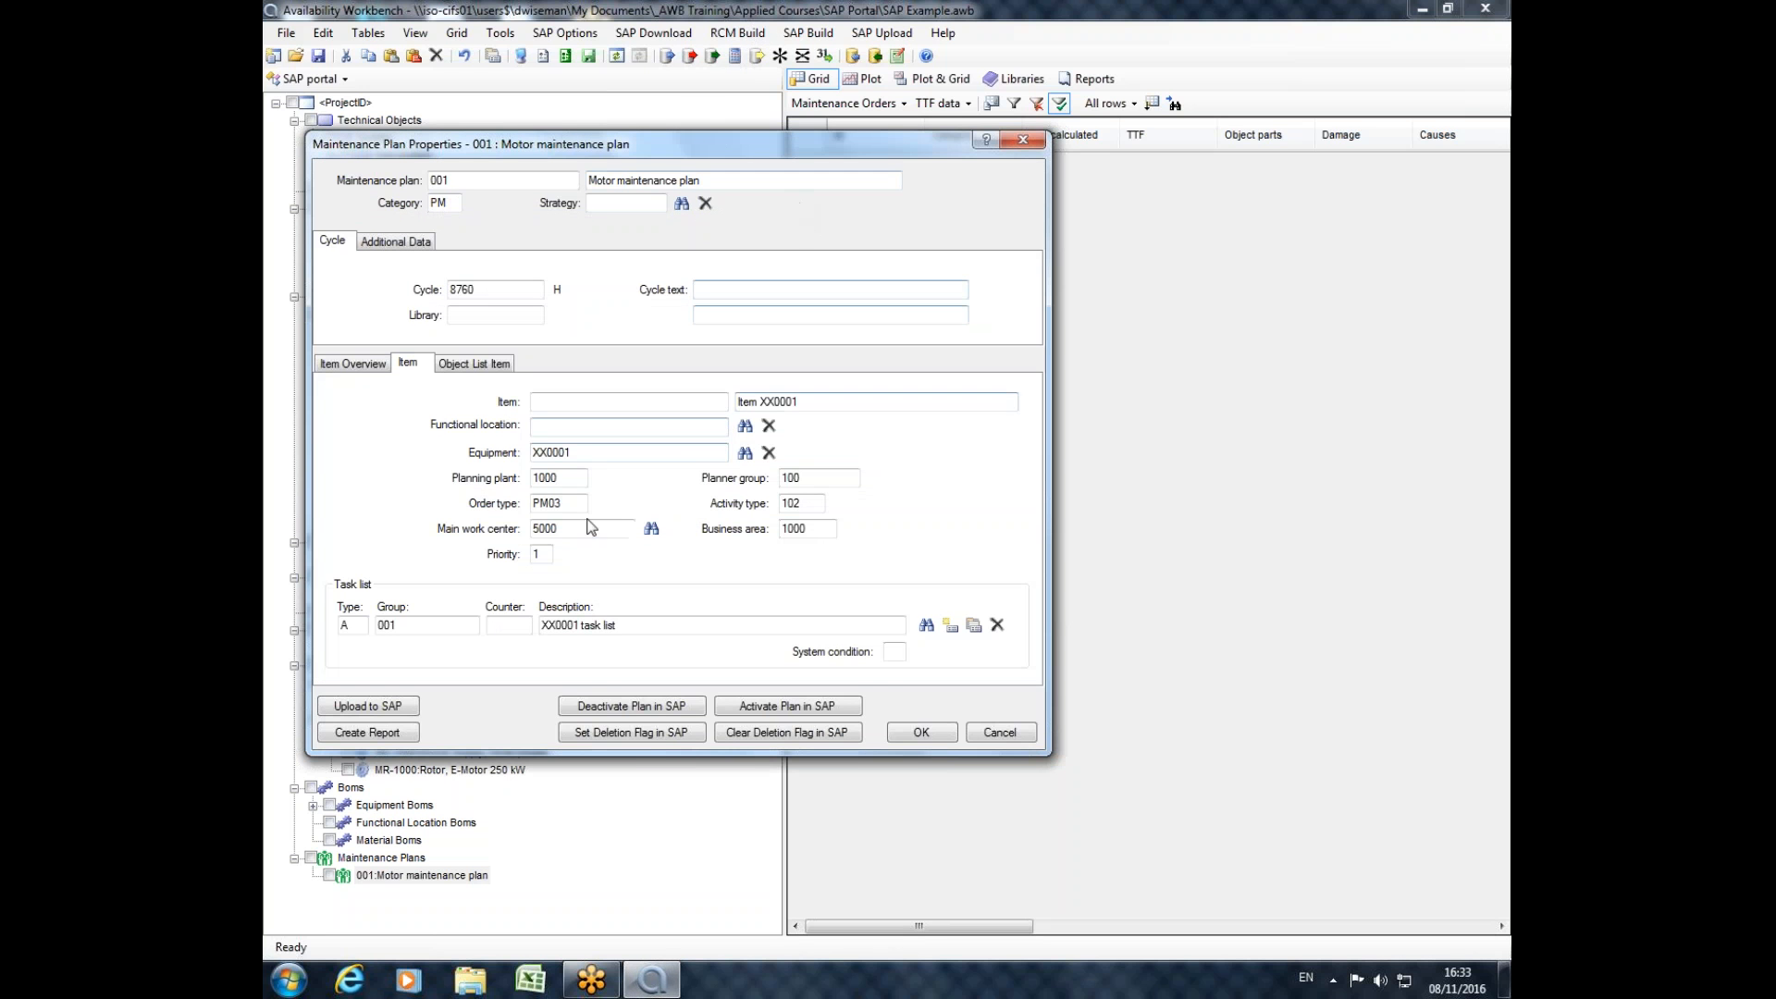
From operation PM1 in the XX0001 task list, download RCMCost task PM14 for cause XX0001.2.A.3, and close the task list and plan.
click(971, 625)
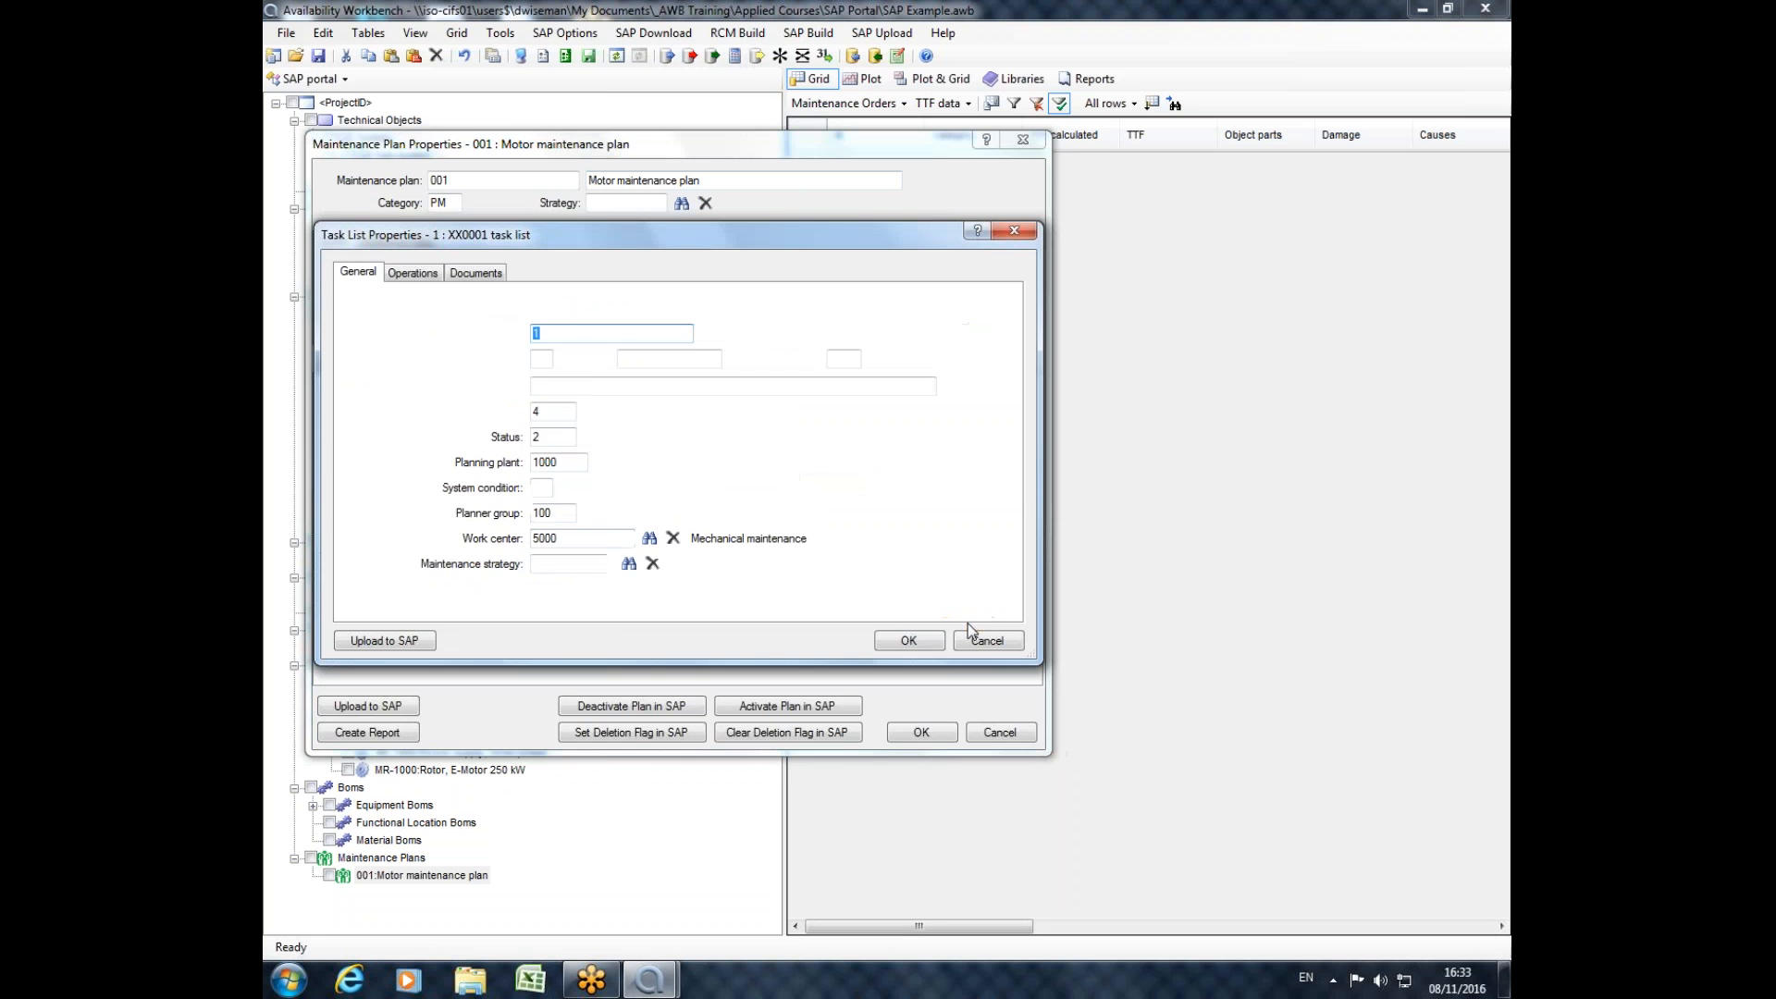
click(431, 274)
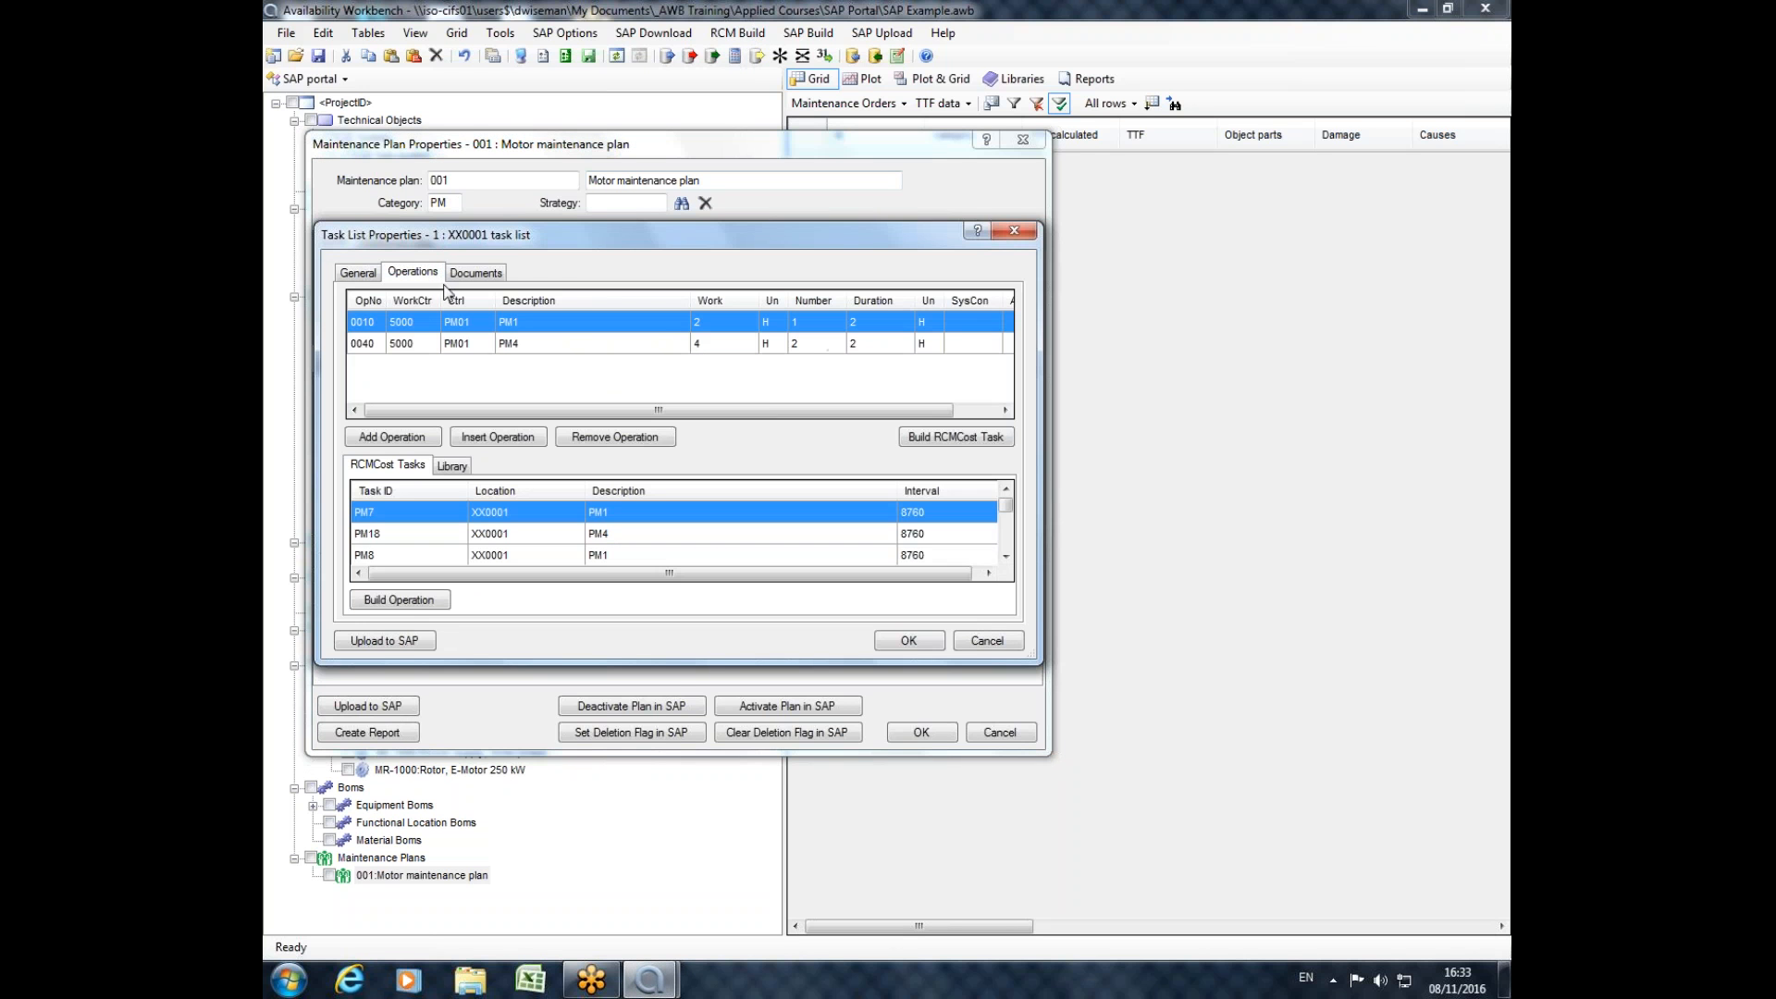
click(961, 437)
click(503, 153)
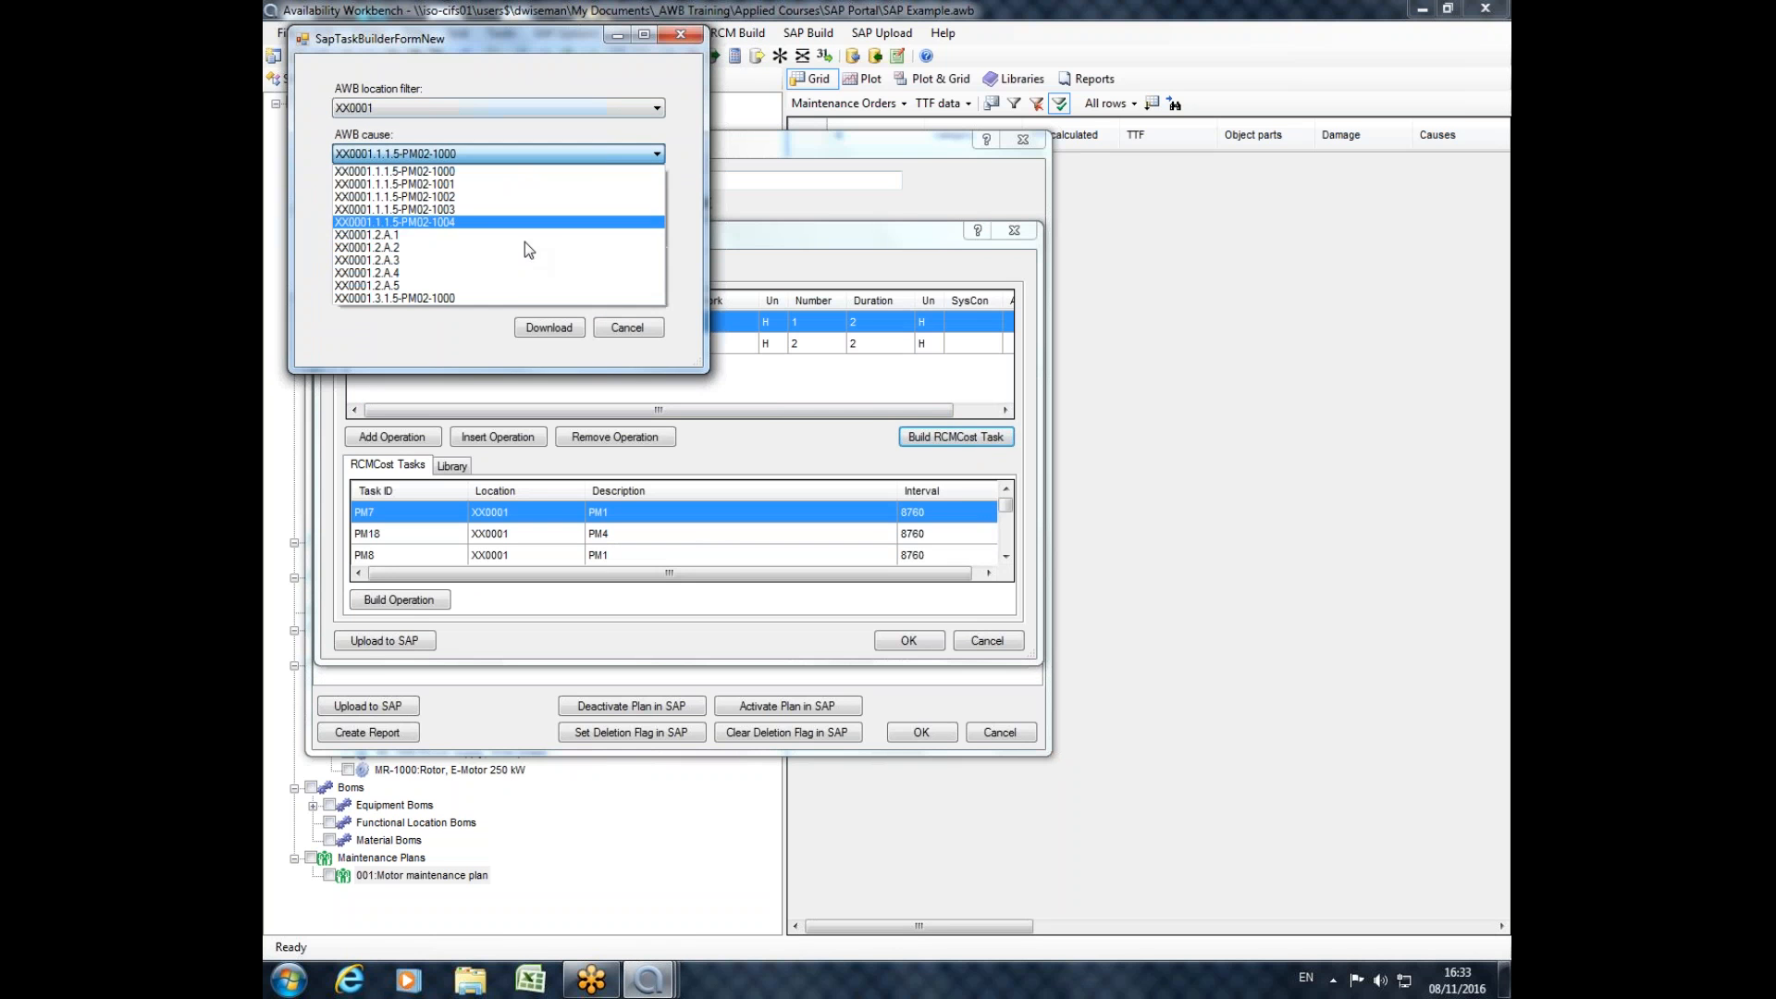
click(666, 130)
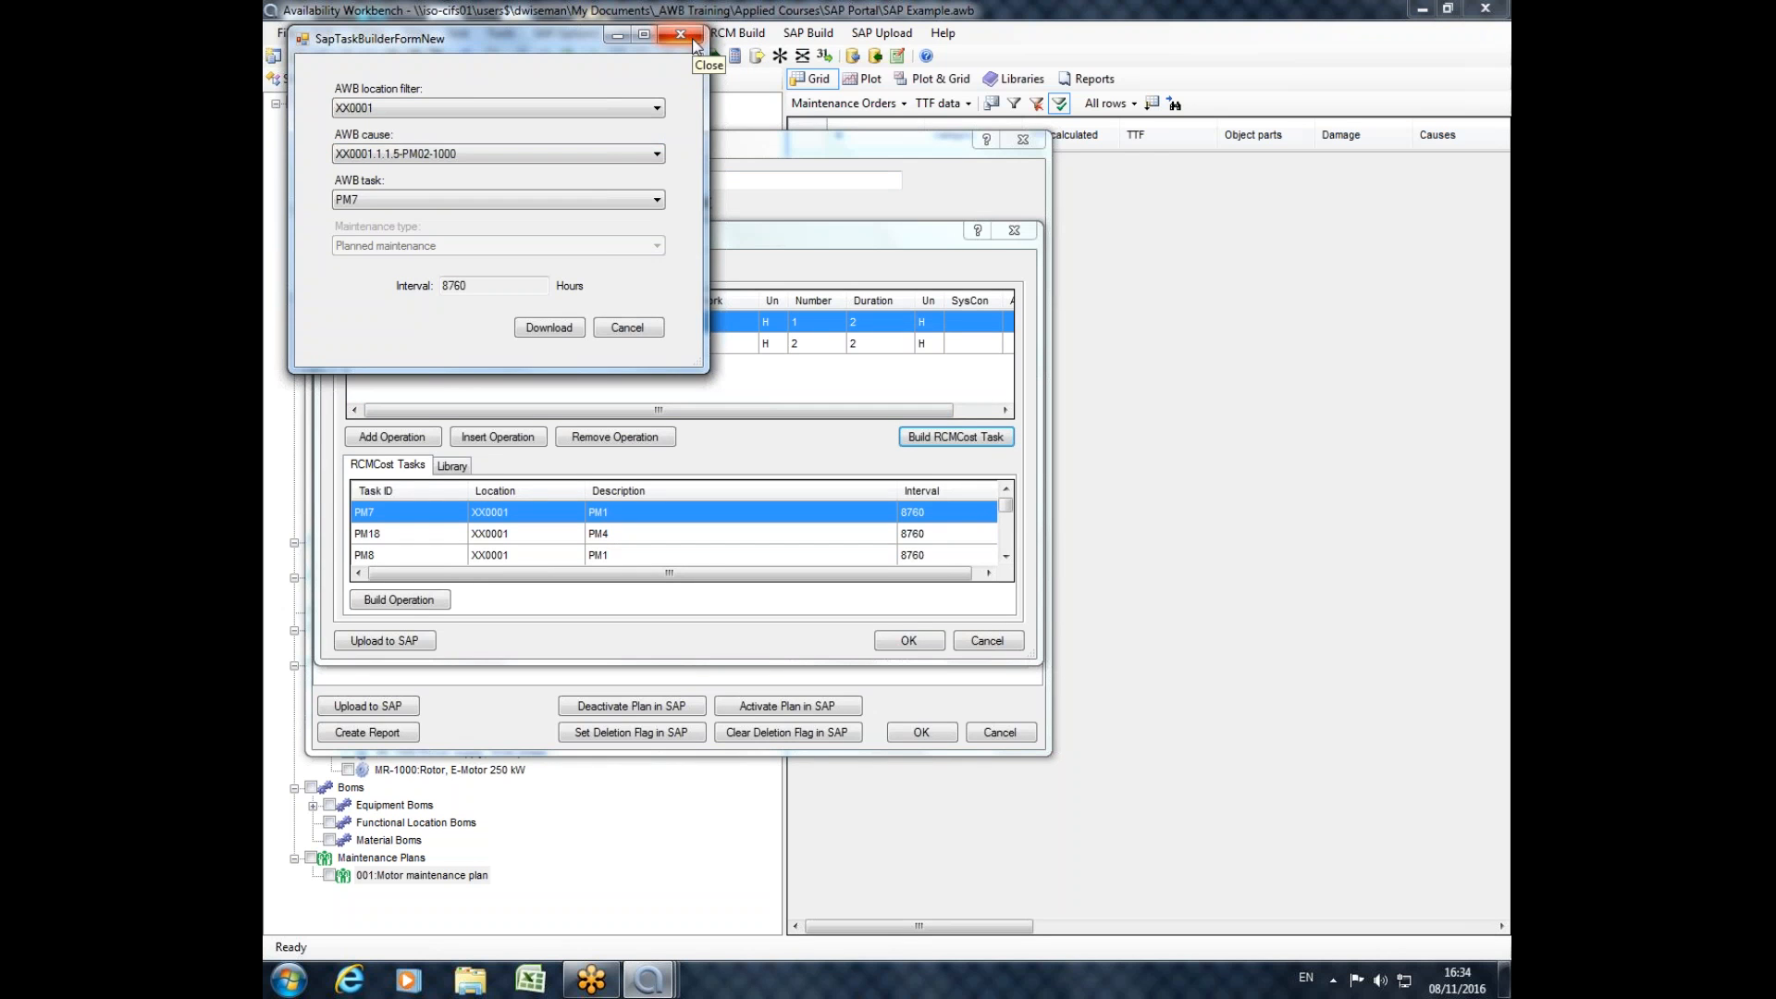
click(633, 154)
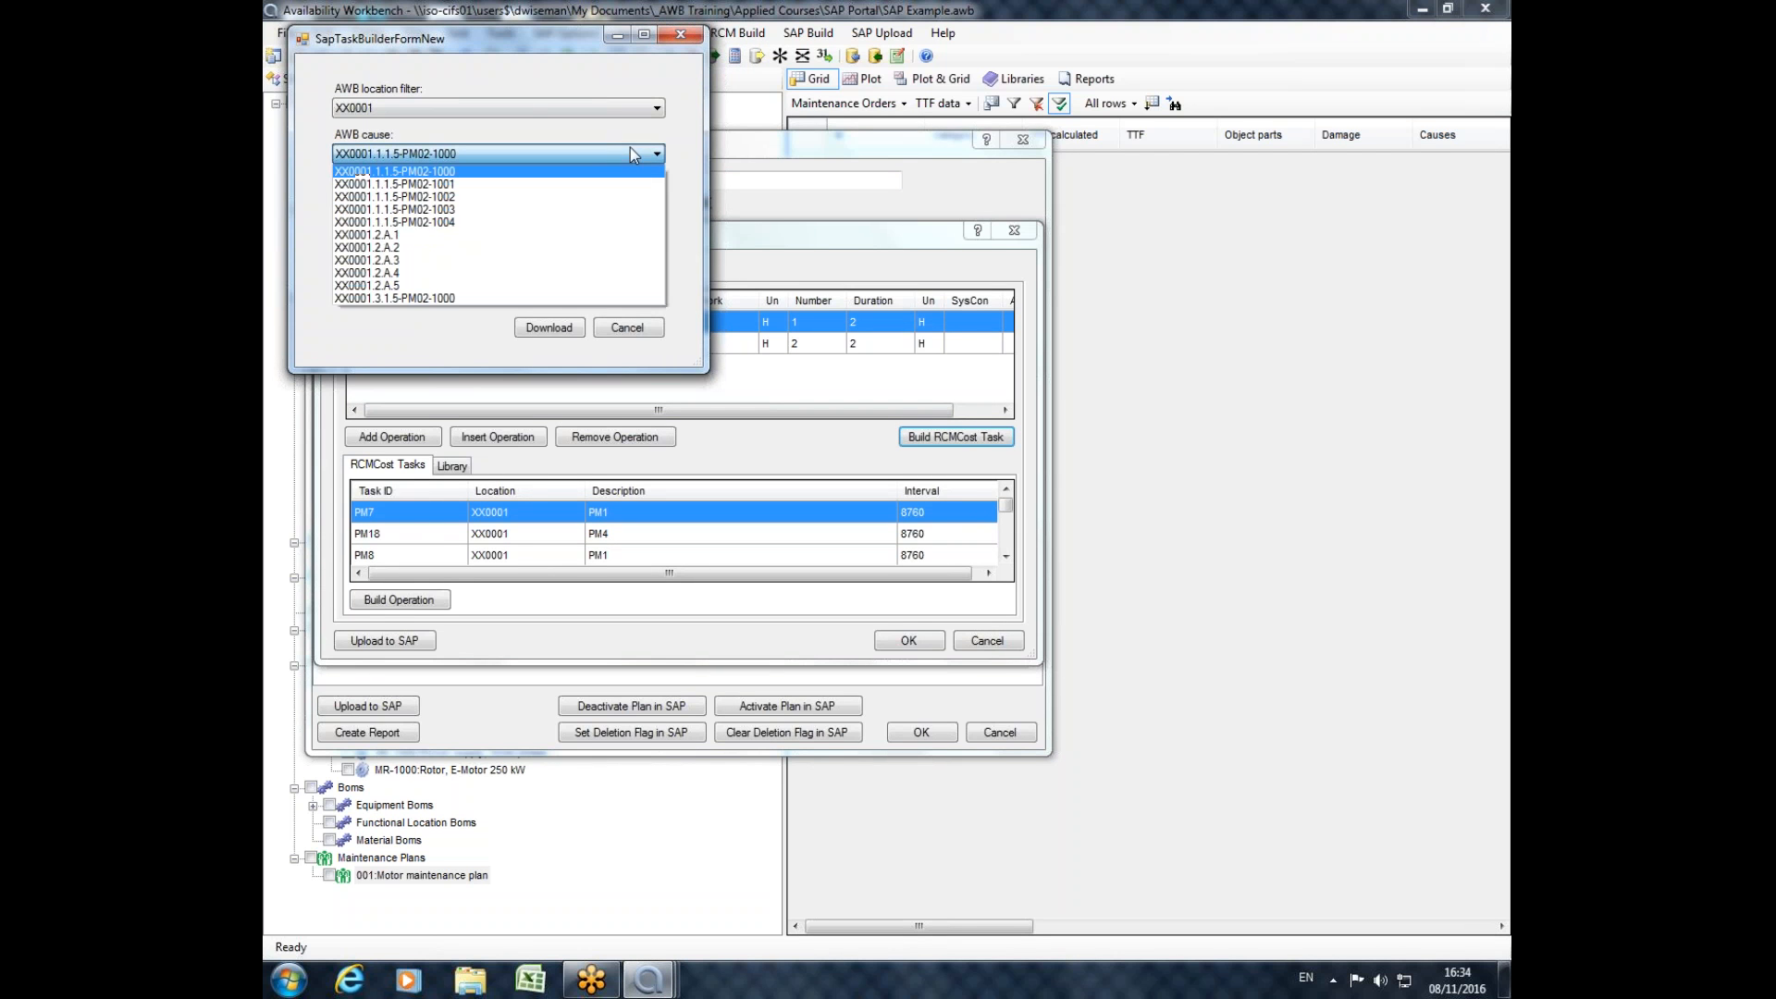
click(453, 260)
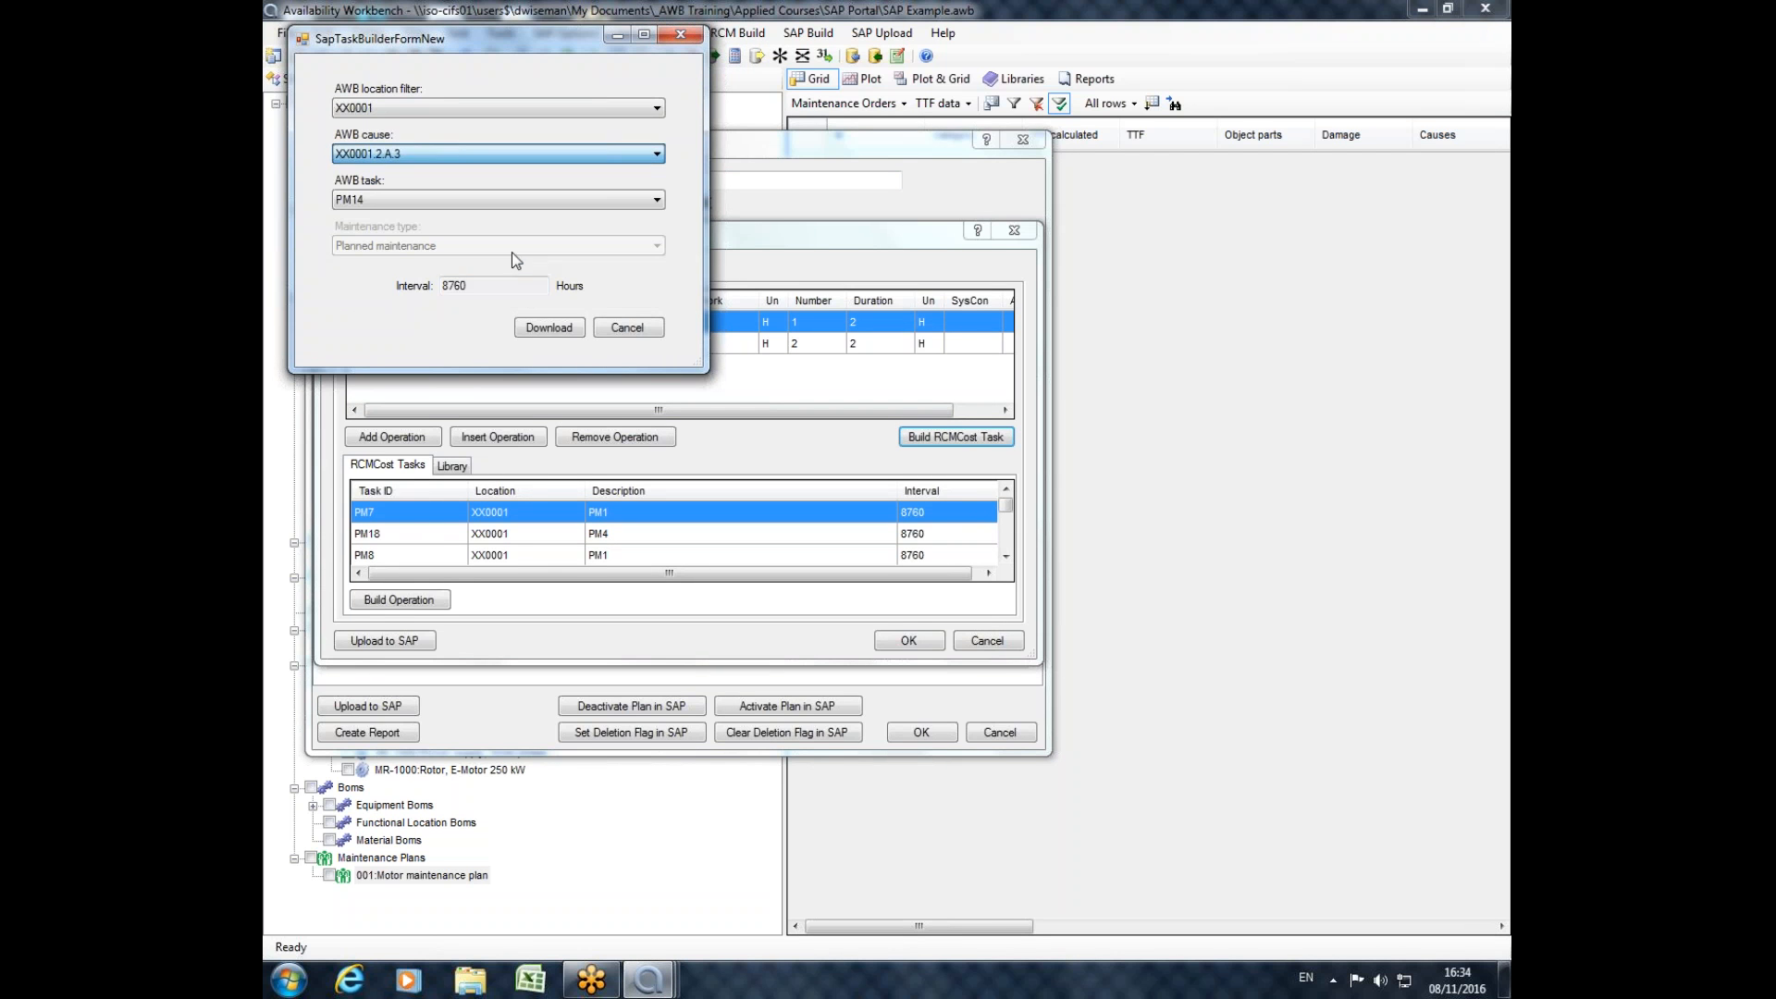
click(574, 330)
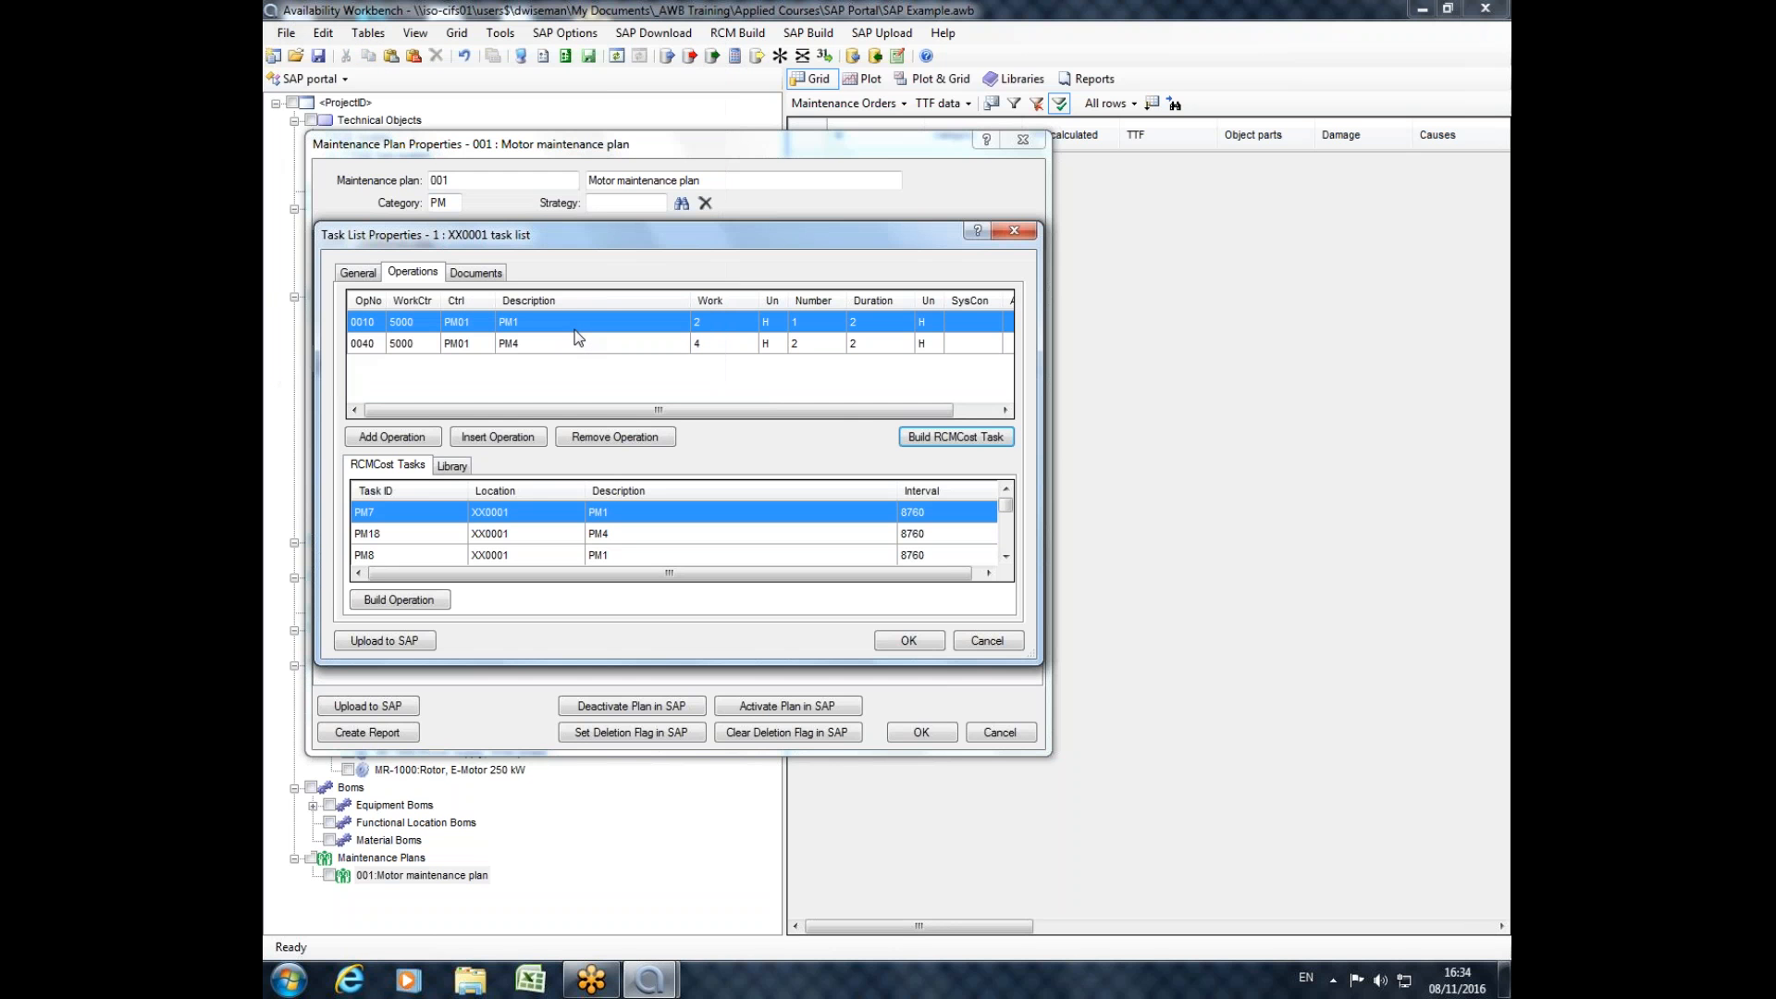
click(1024, 232)
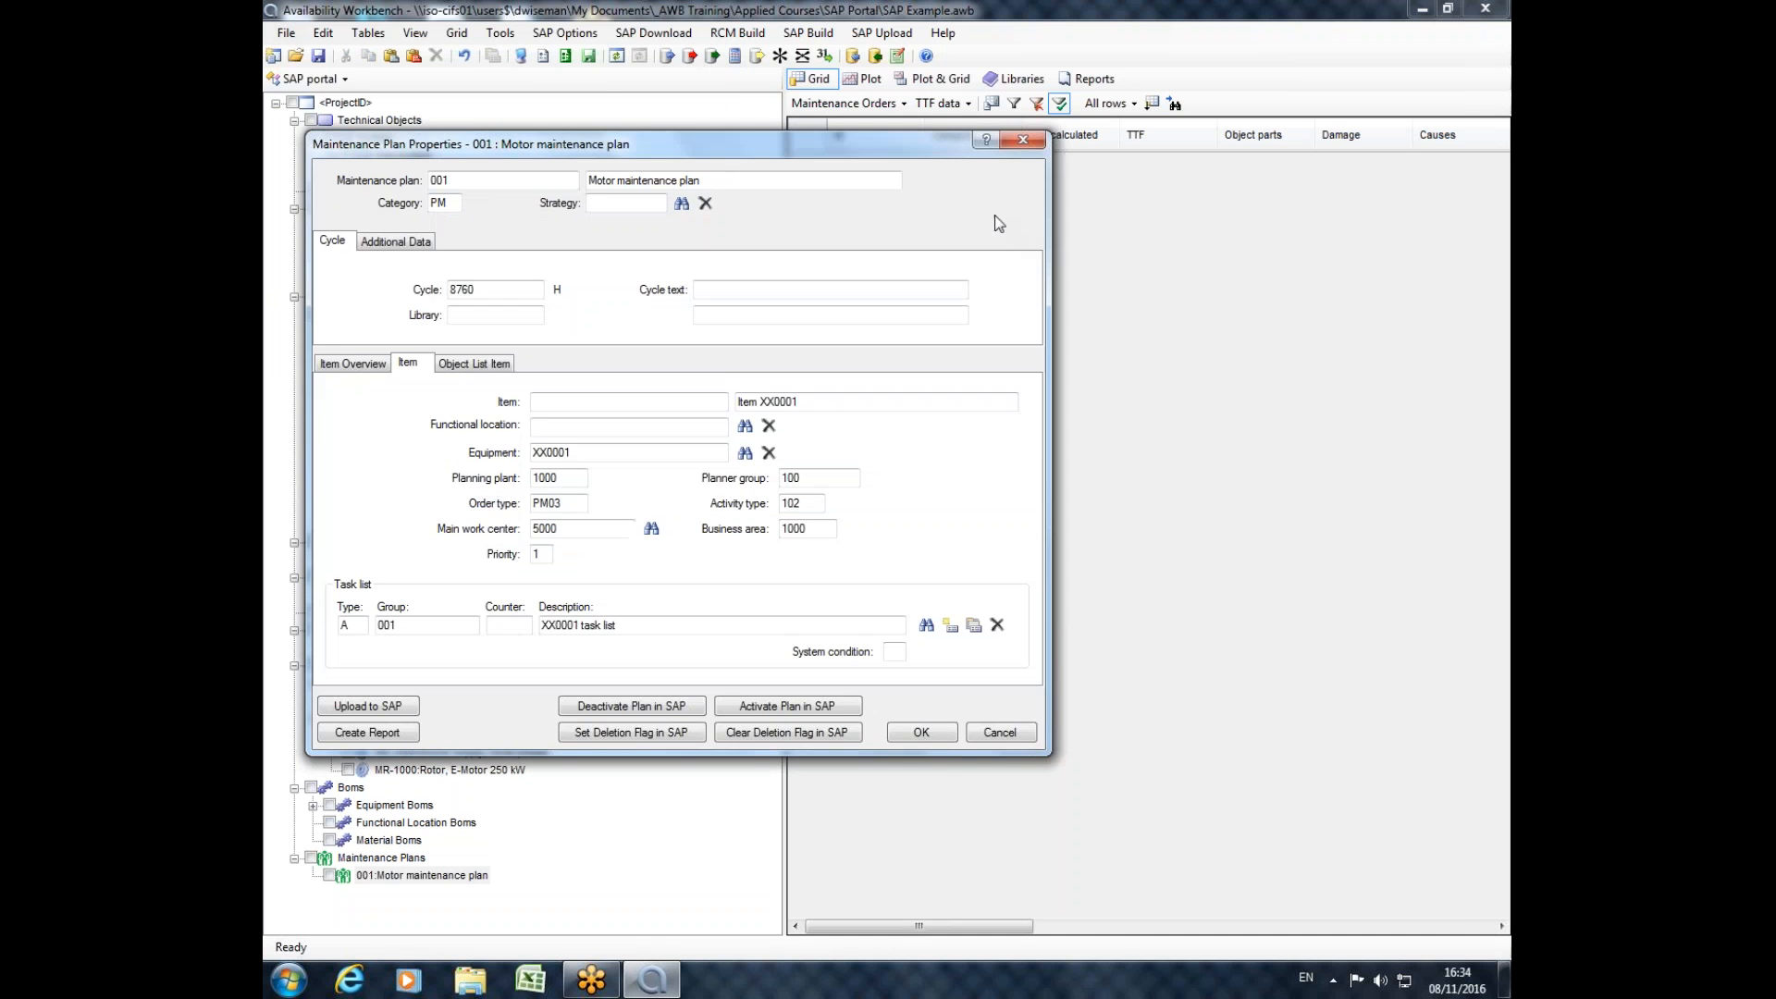
click(1022, 143)
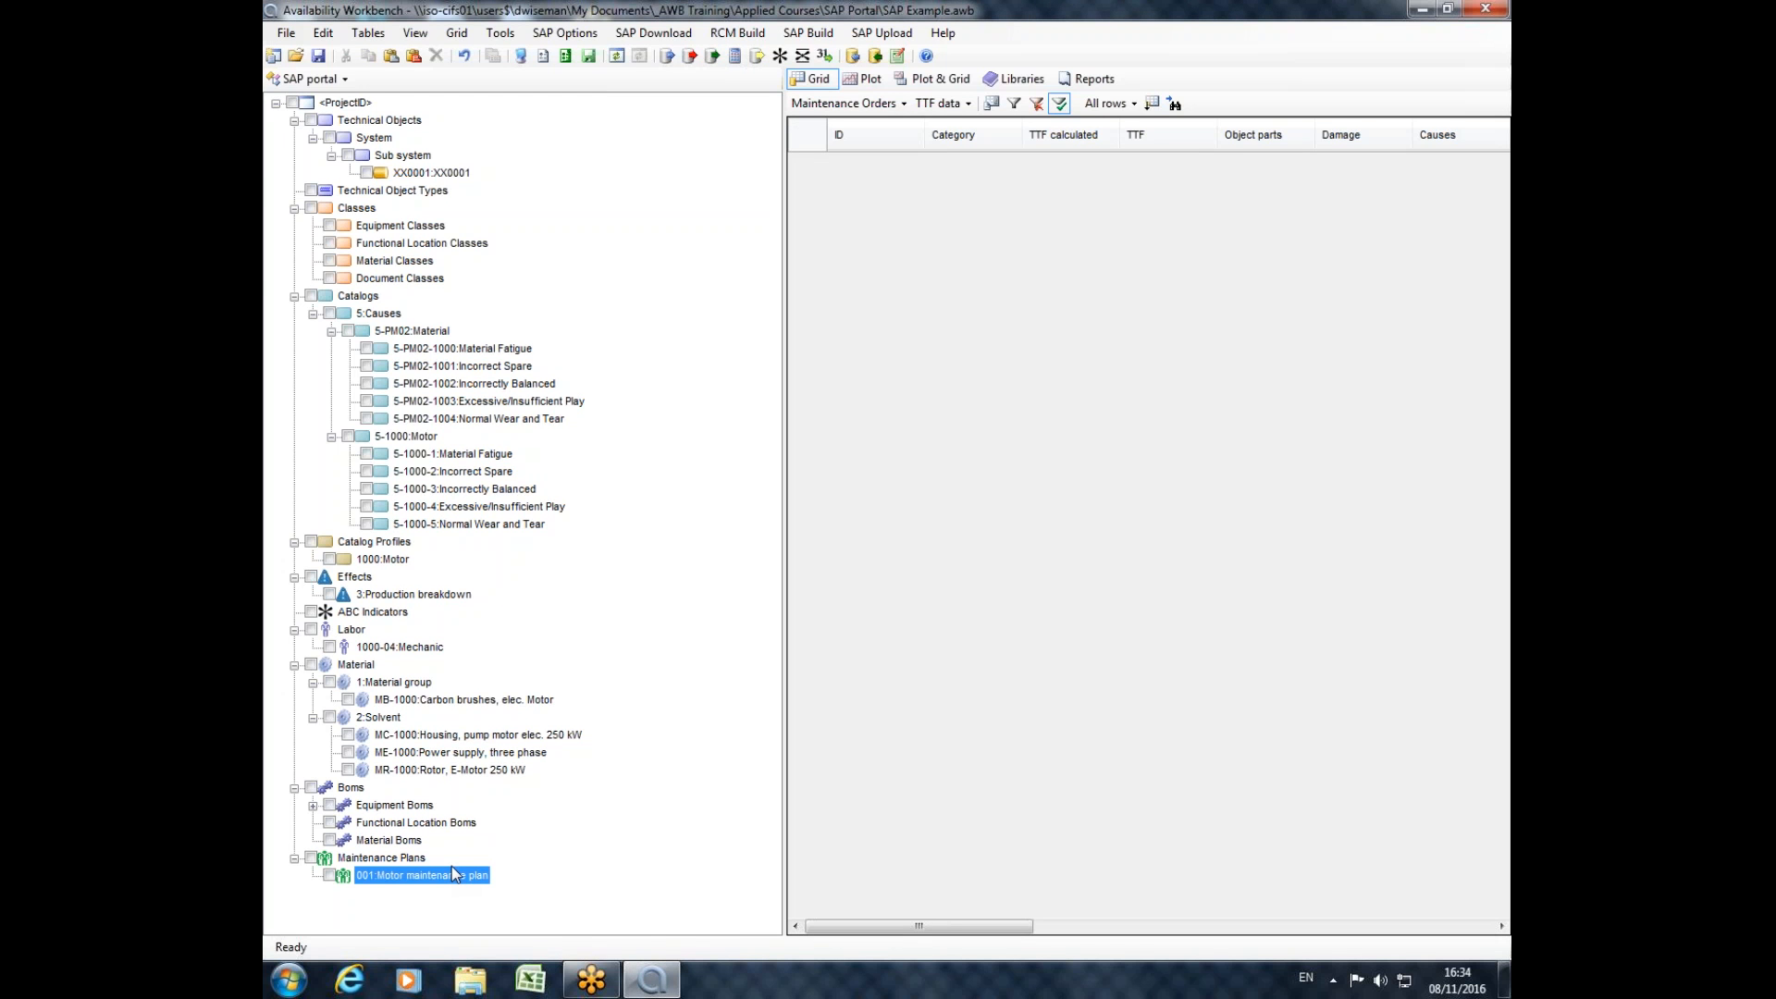
Switch to RCMCost and review the tasks assigned to the 001:Motor maintenance plan task group.
click(296, 79)
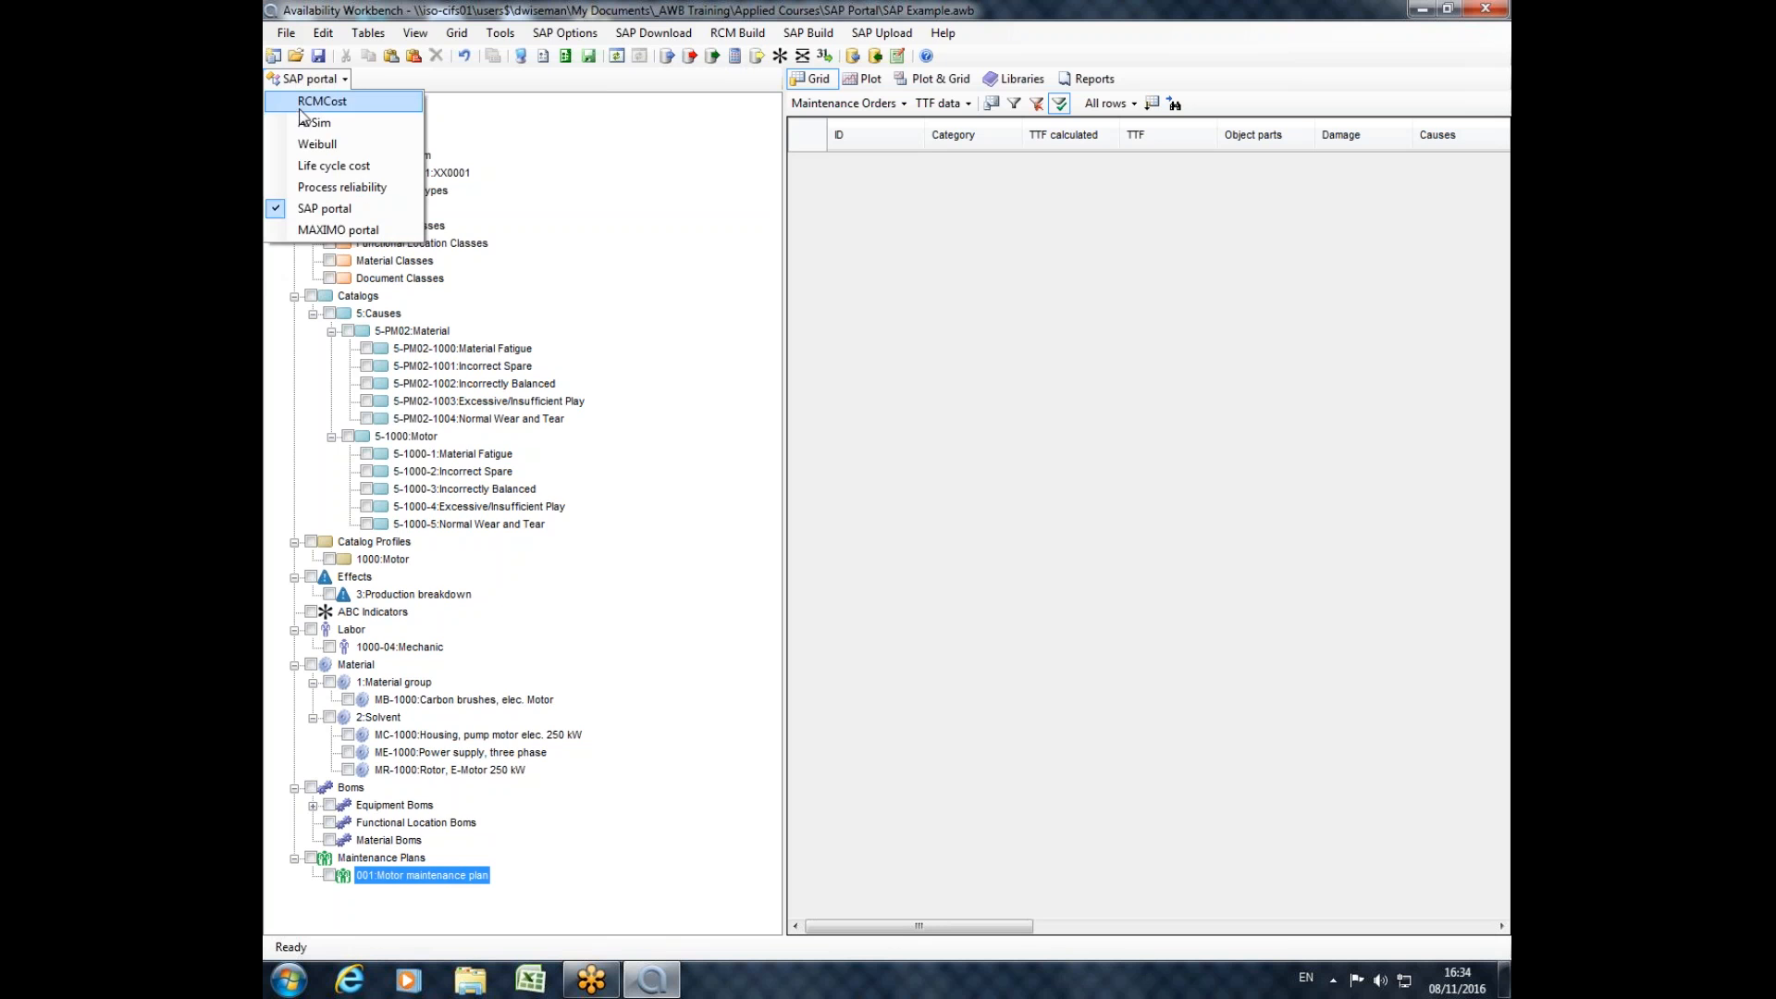
click(315, 102)
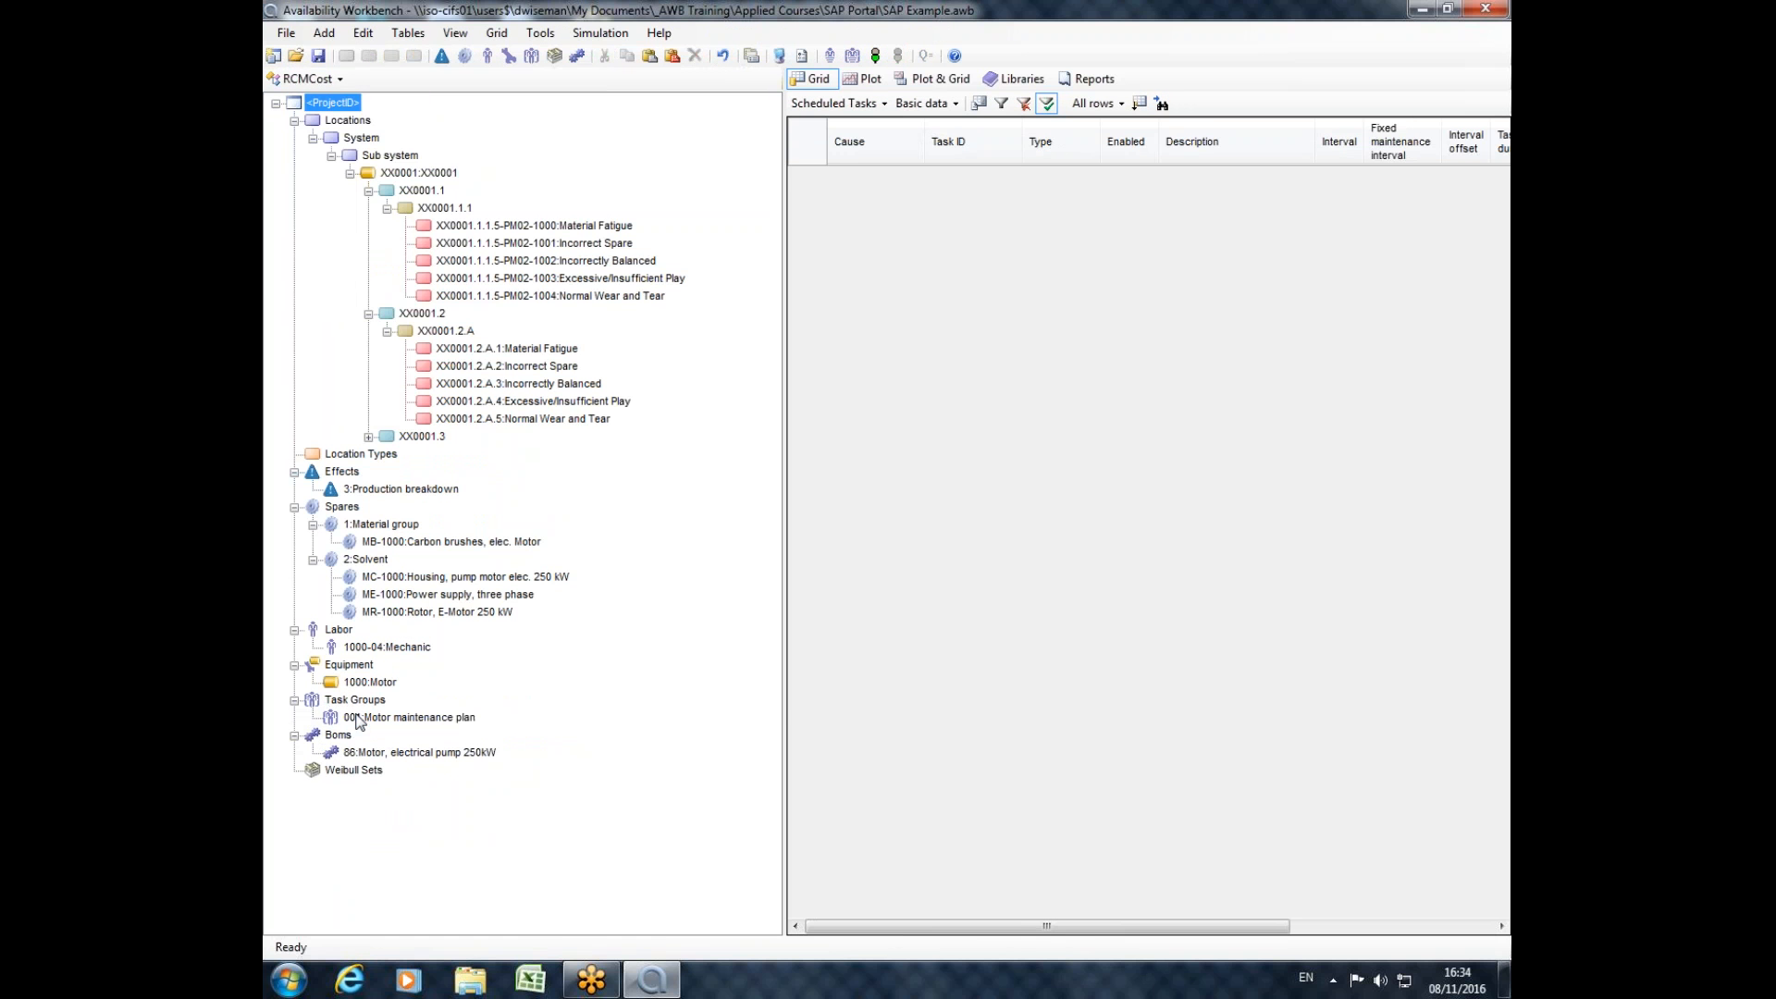
double_click(361, 718)
click(830, 315)
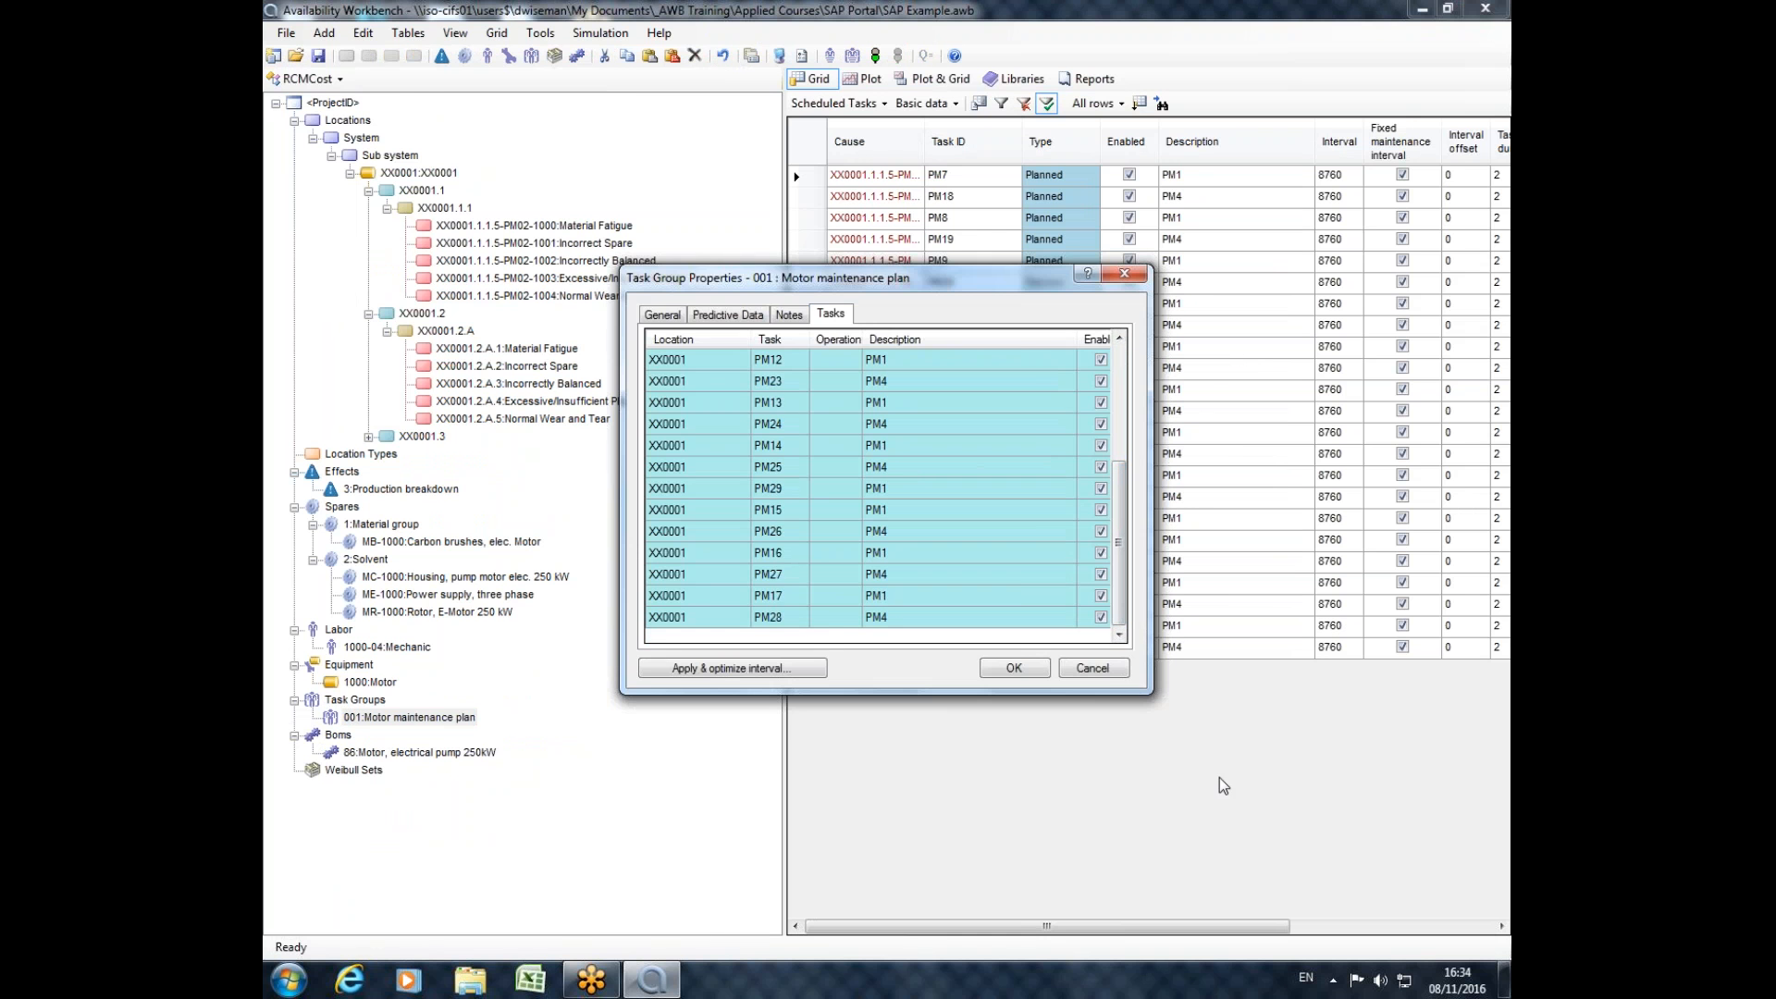
click(1124, 273)
Return to the SAP portal and widen the grid area, keeping Maintenance Orders as the displayed table.
click(308, 78)
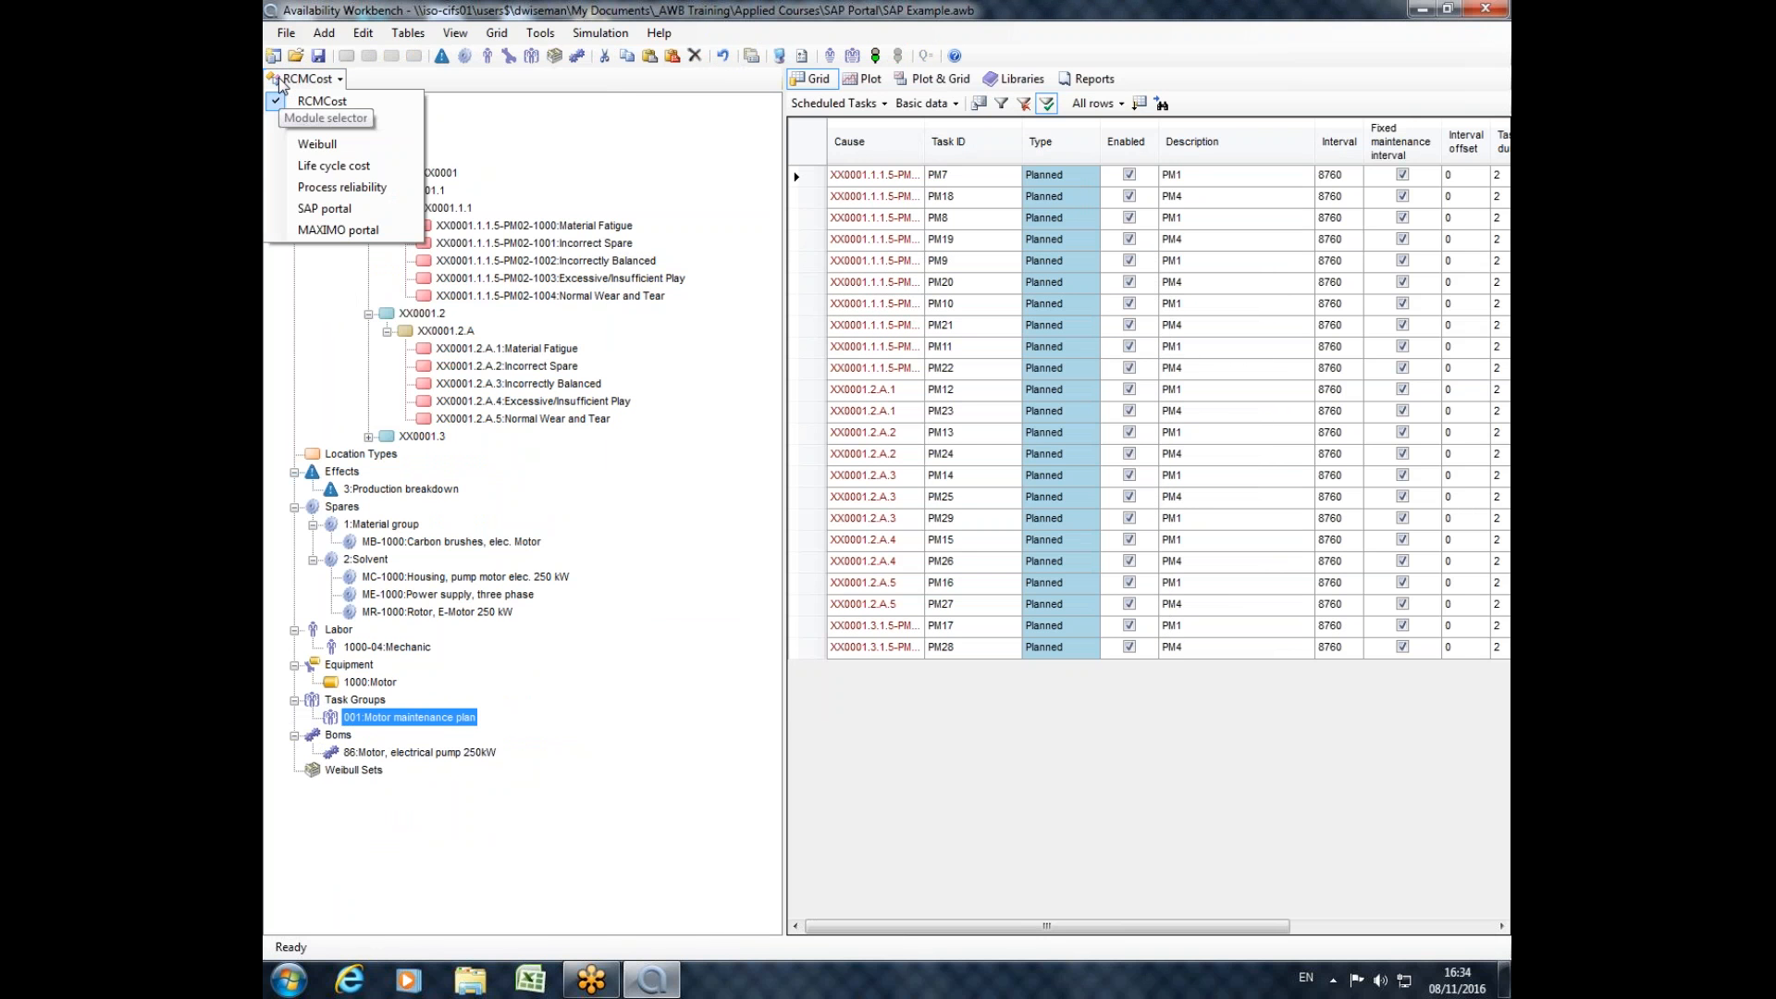
click(332, 218)
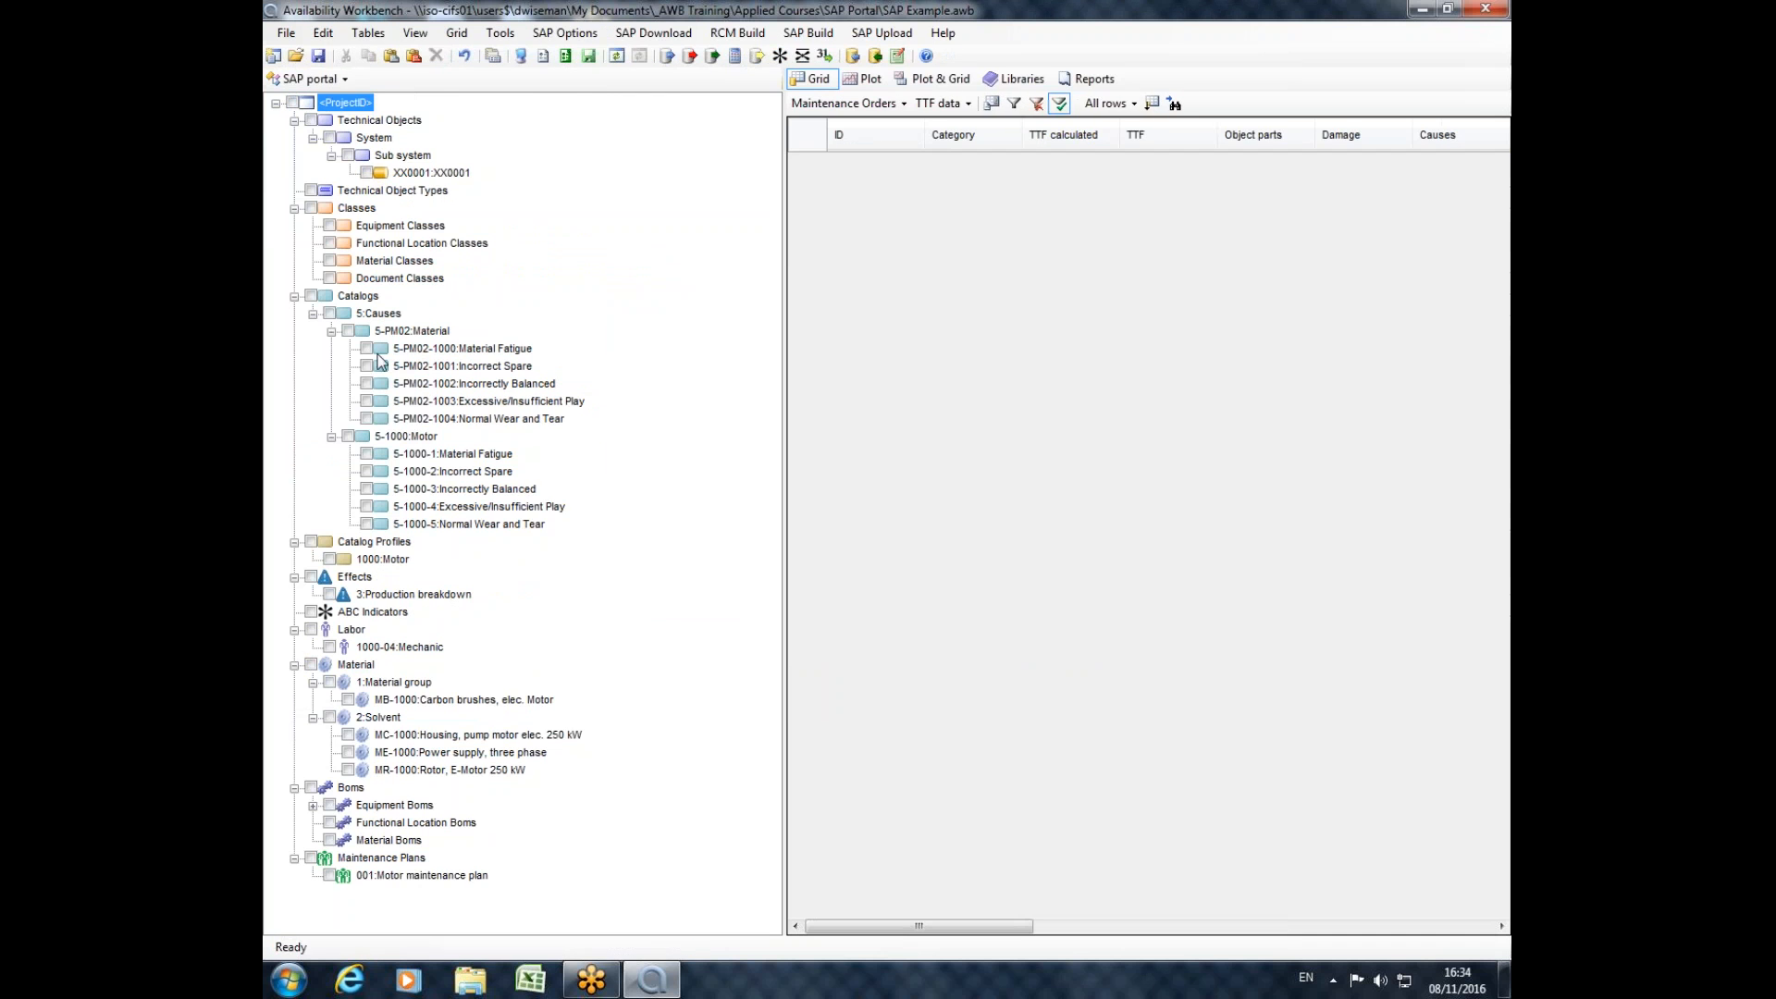
drag(784, 246, 527, 281)
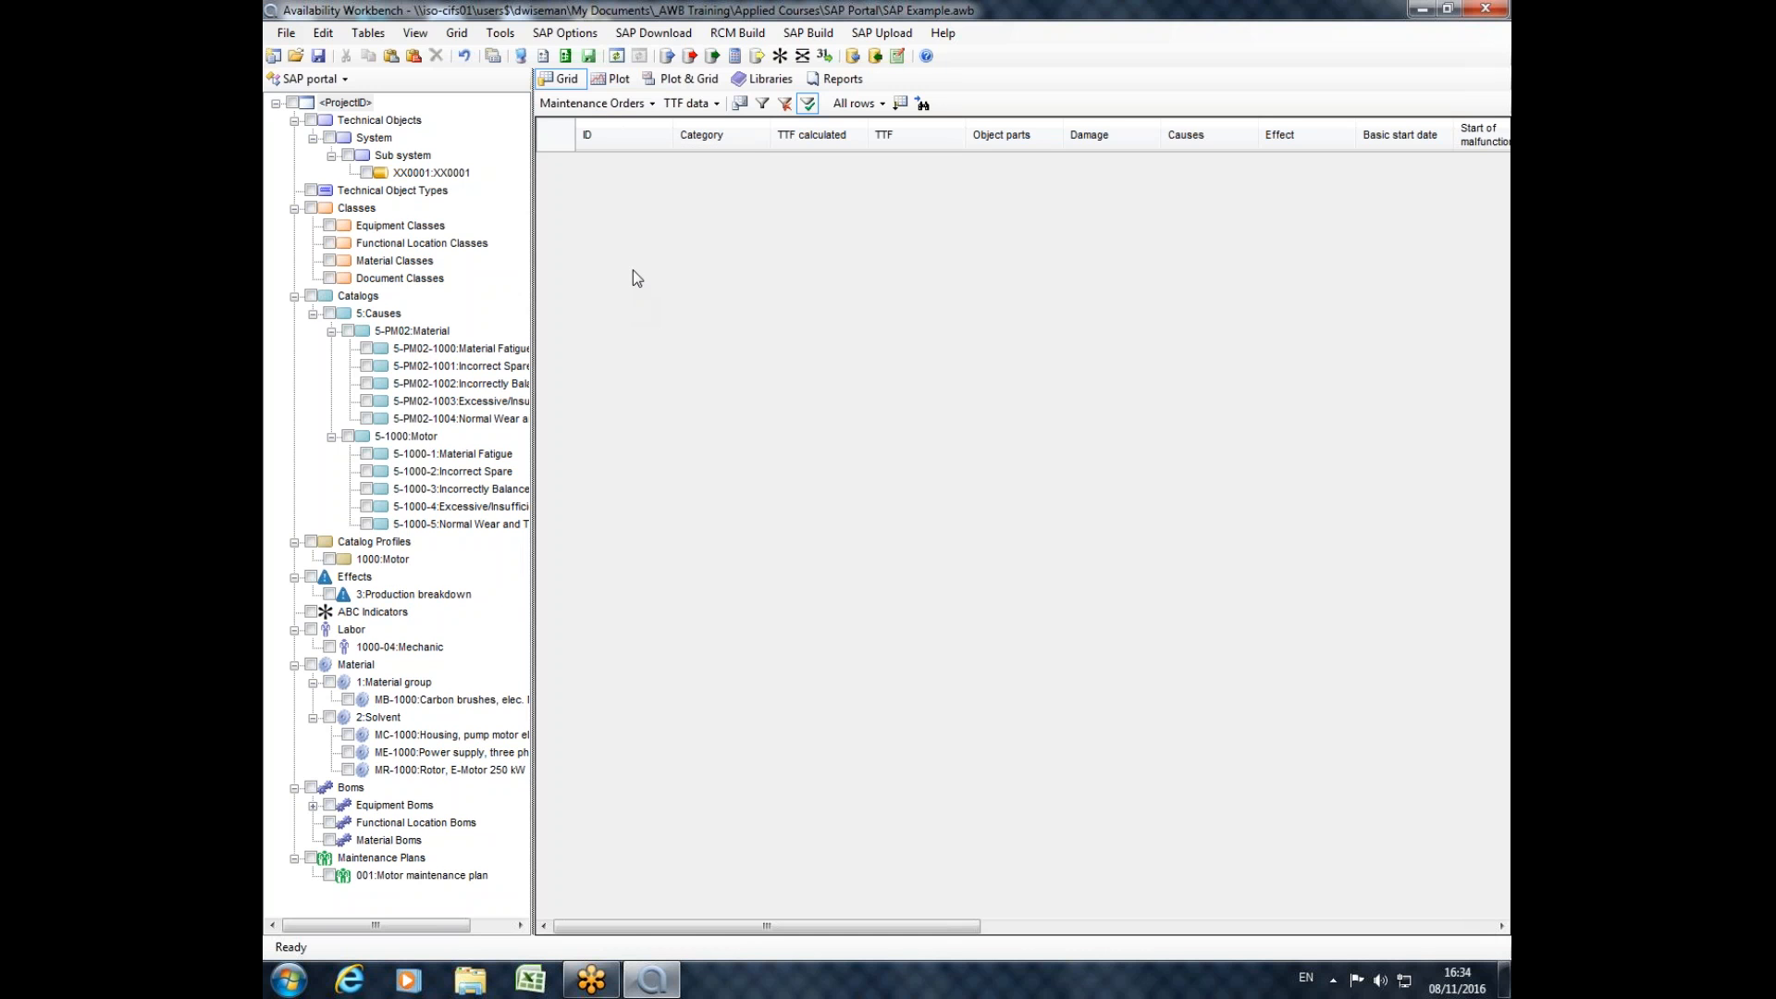
click(653, 105)
mouse_move(629, 242)
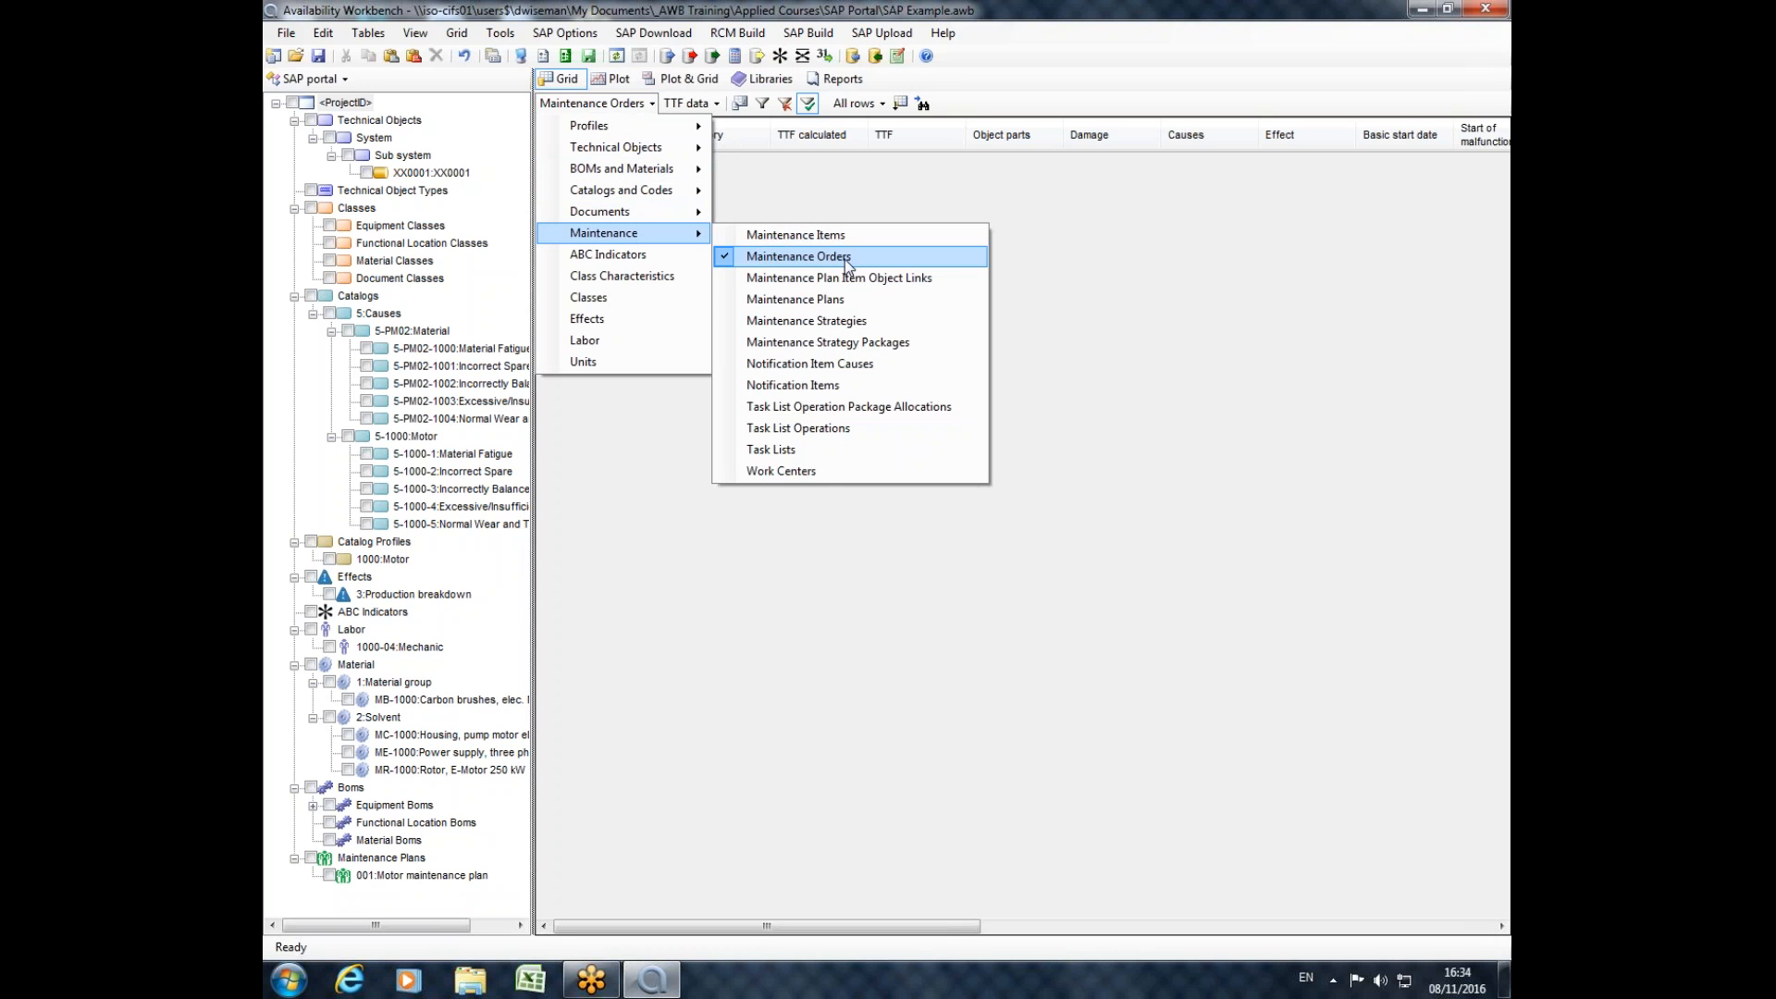
click(979, 194)
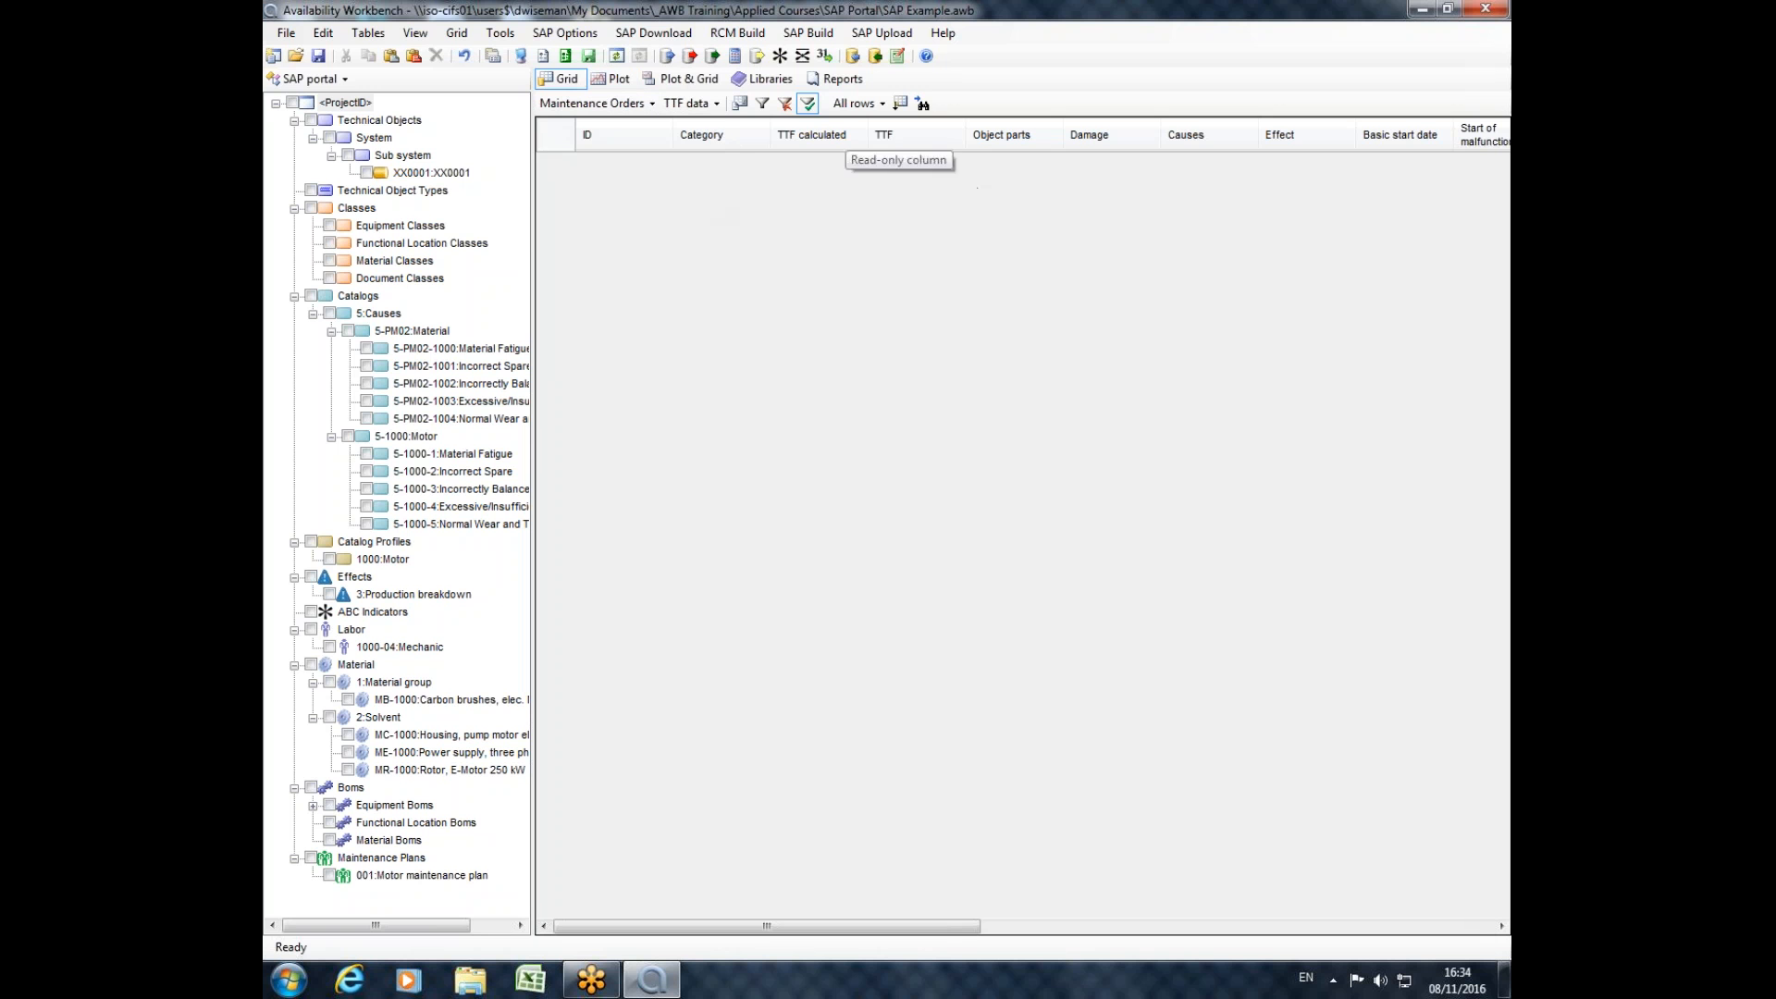
Review the maintenance orders of the Sub system and equipment XX0001, including their failure or replacement category, TTF, effect and dates.
click(355, 124)
click(403, 156)
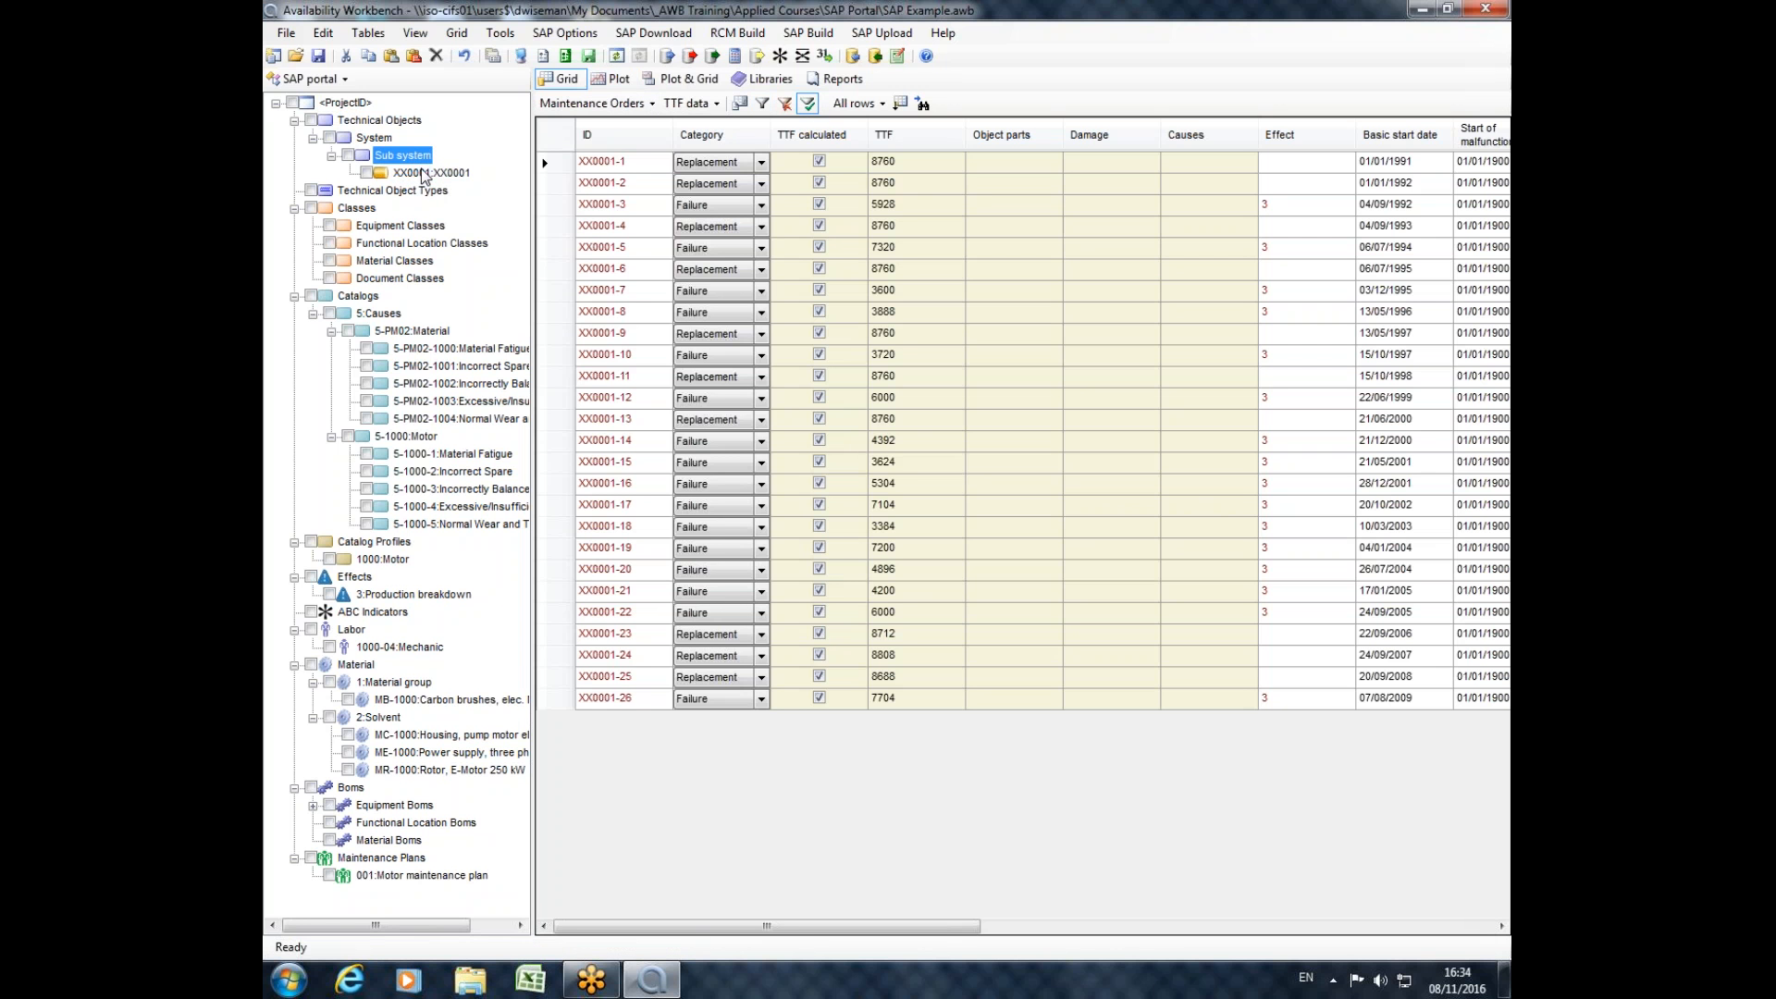
click(426, 174)
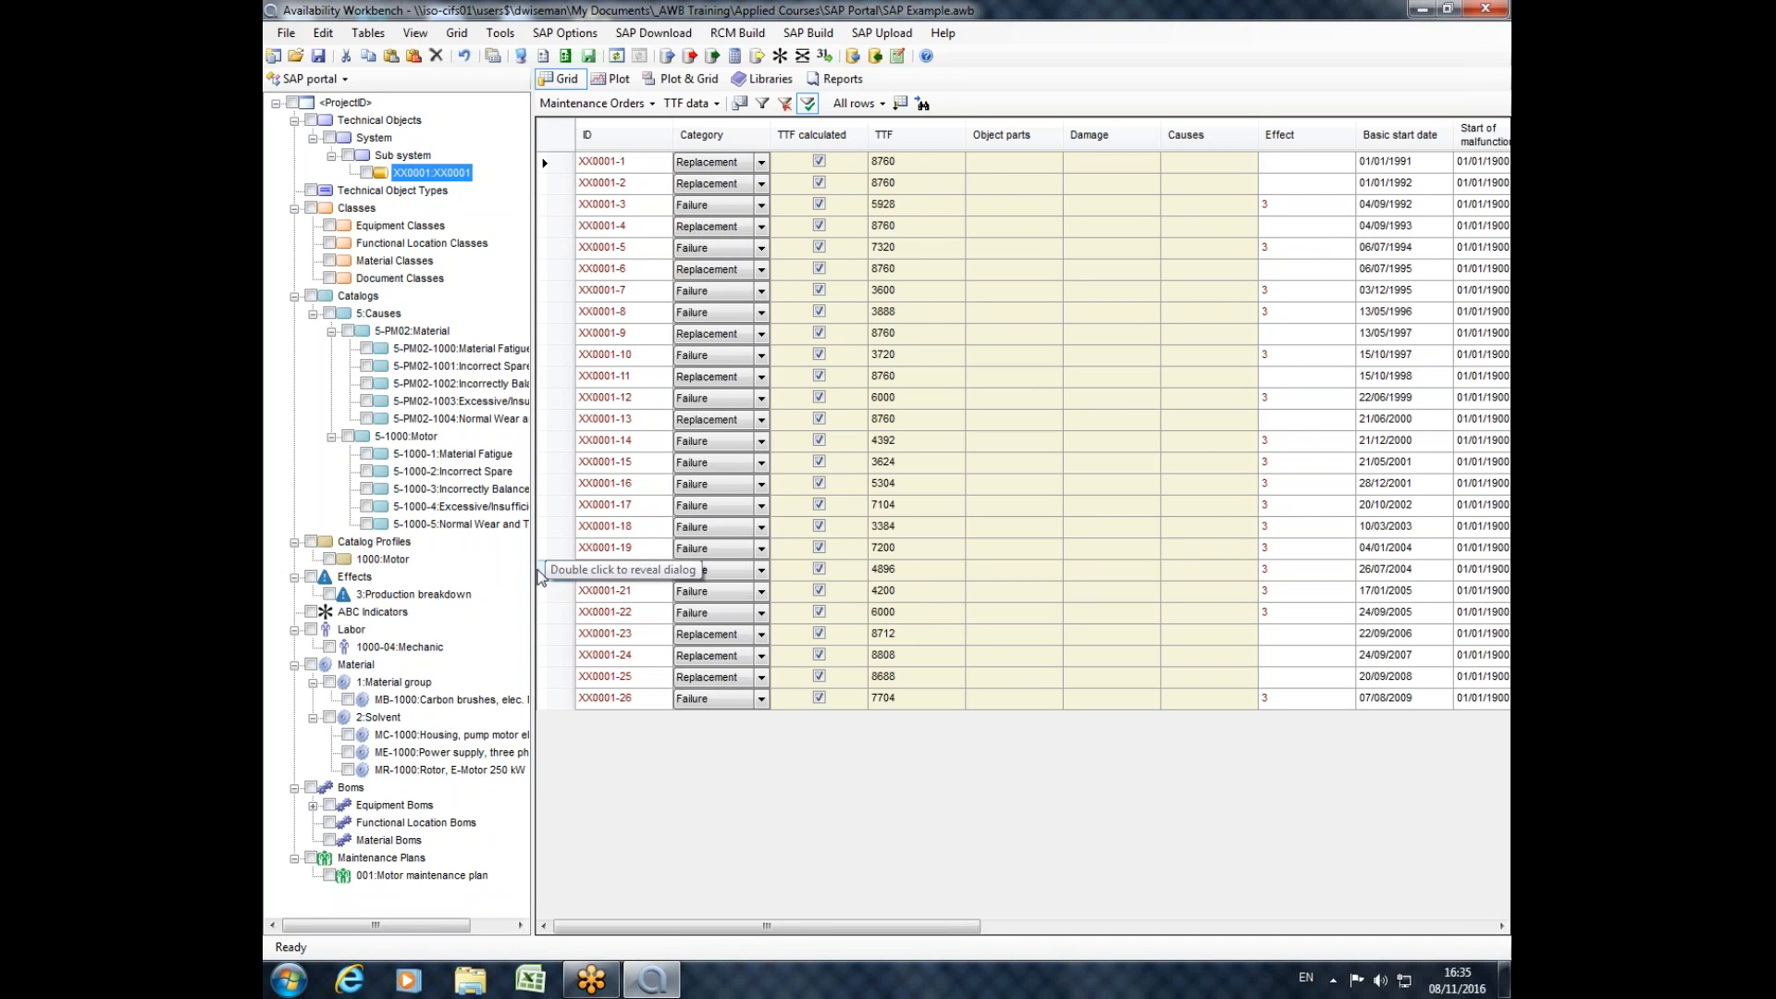
drag(789, 931, 811, 932)
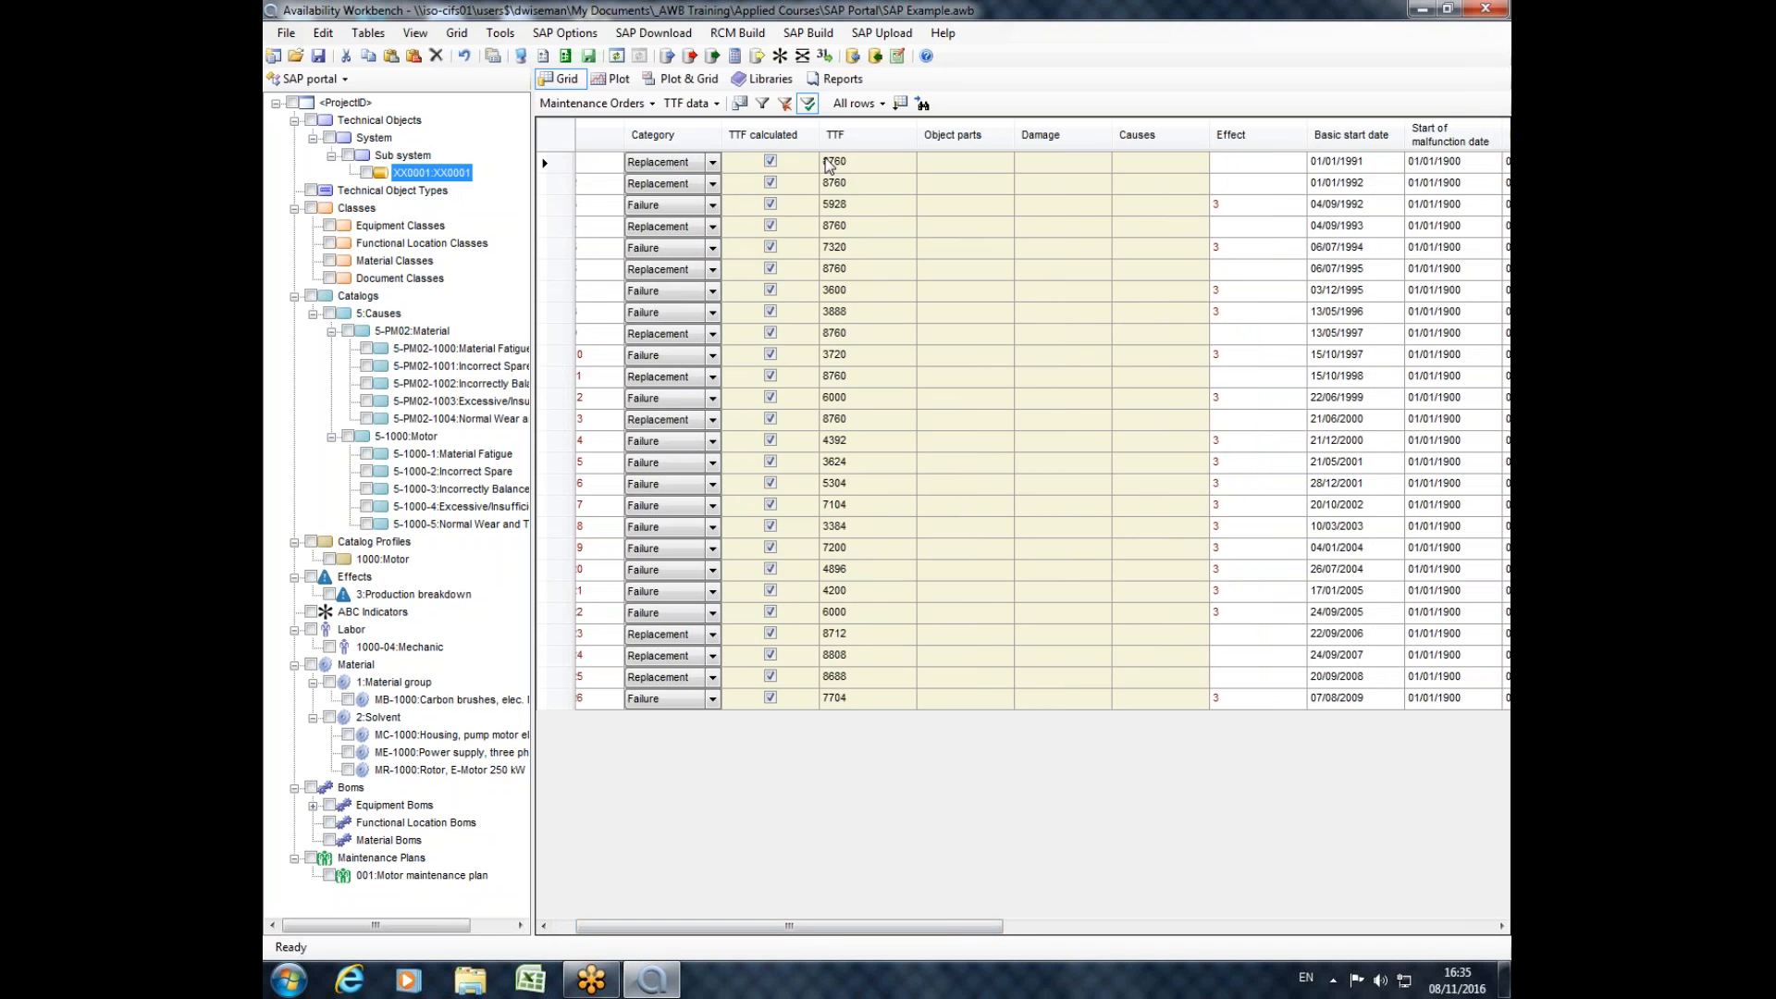
drag(837, 932, 705, 766)
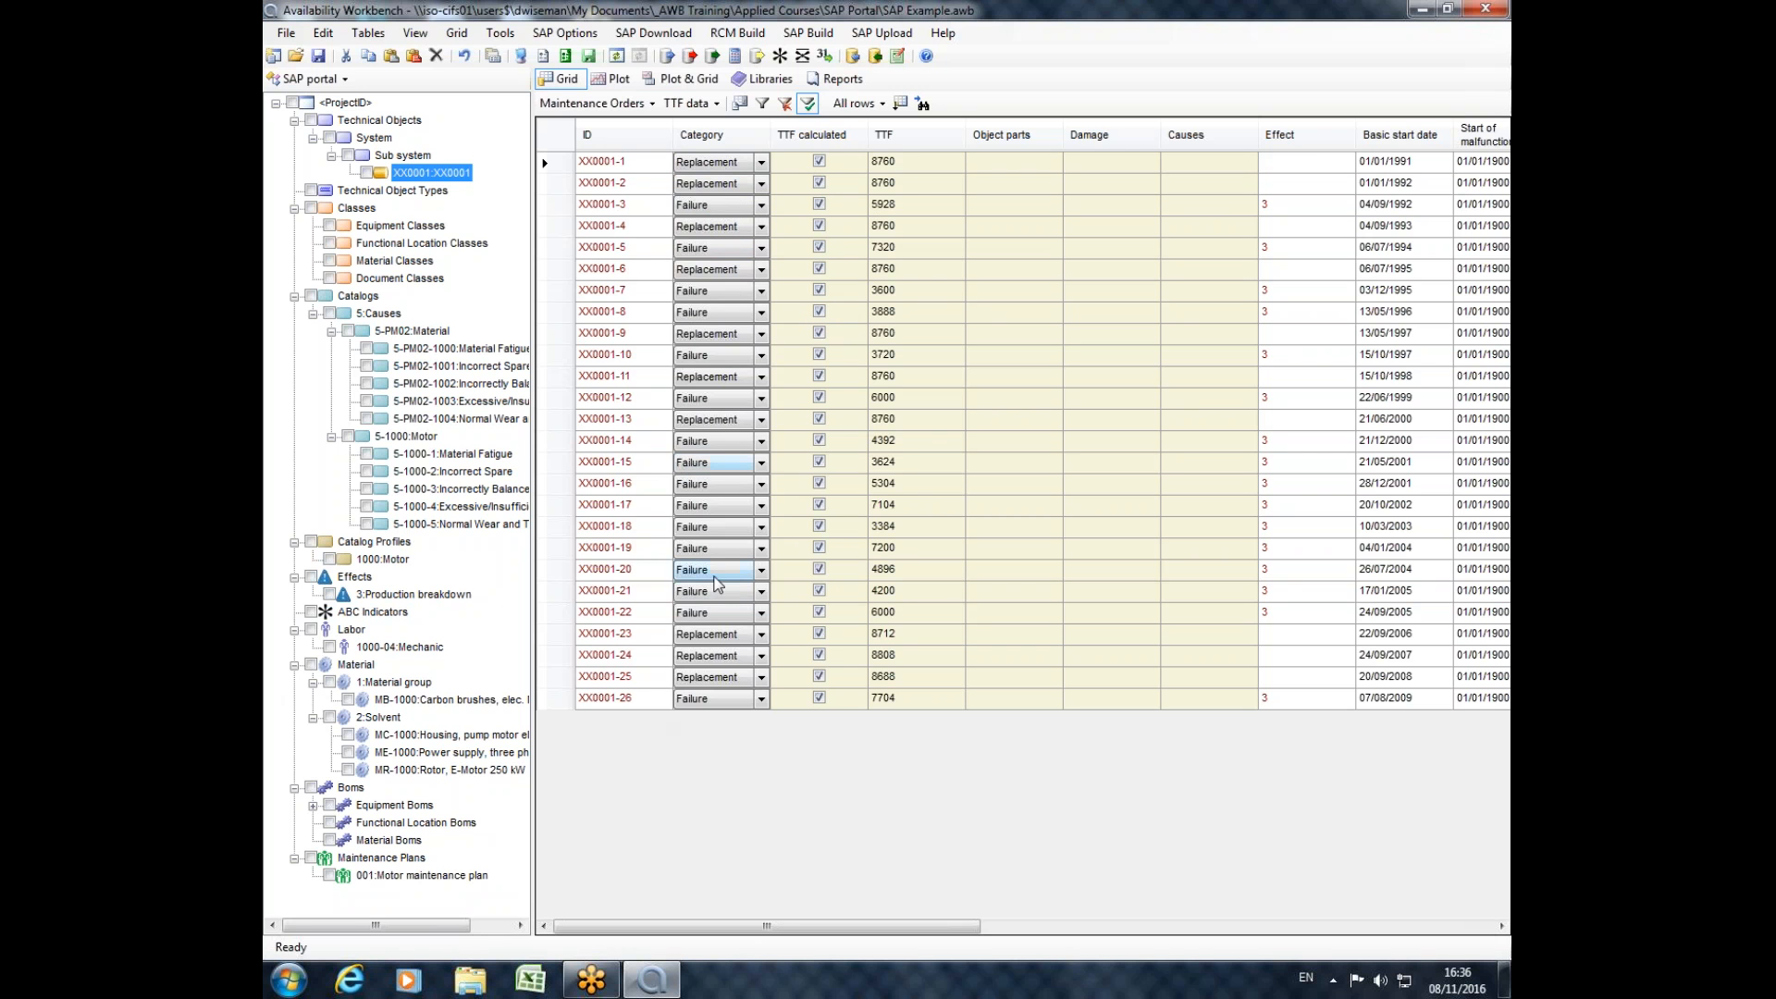
click(731, 163)
click(762, 163)
click(766, 164)
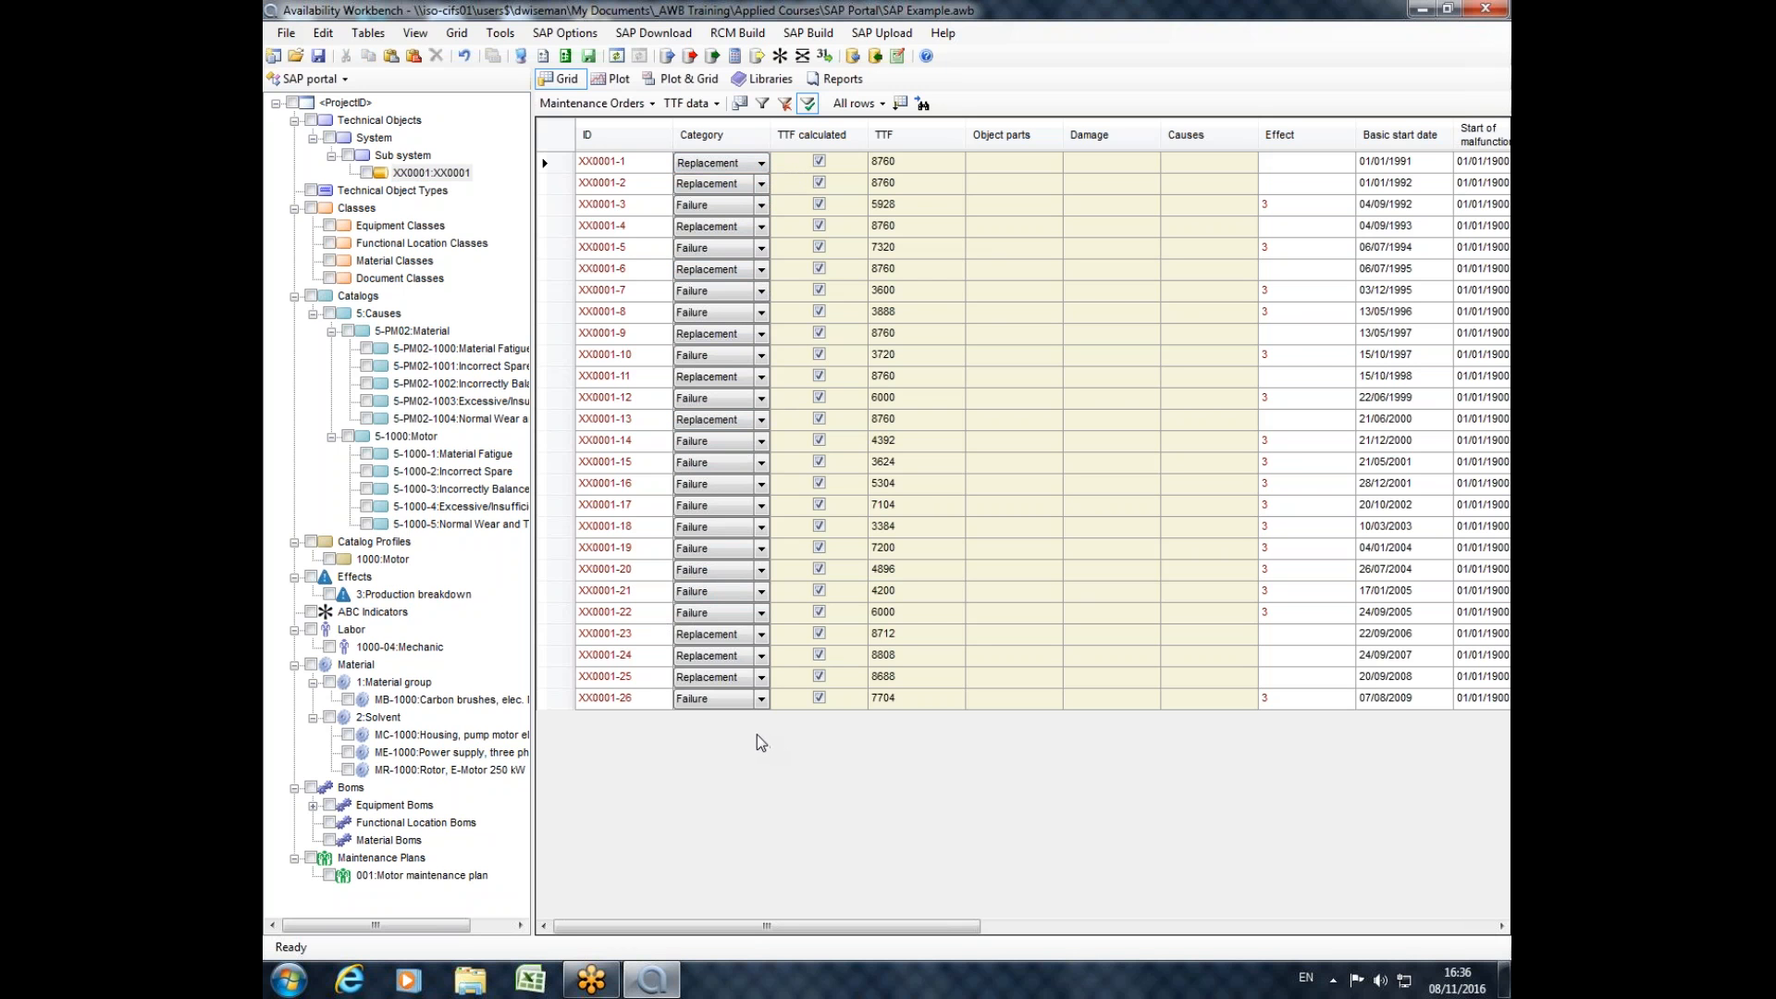
Examine the analytics settings in the SAP Portal options that classify activity, order and notification types.
click(573, 61)
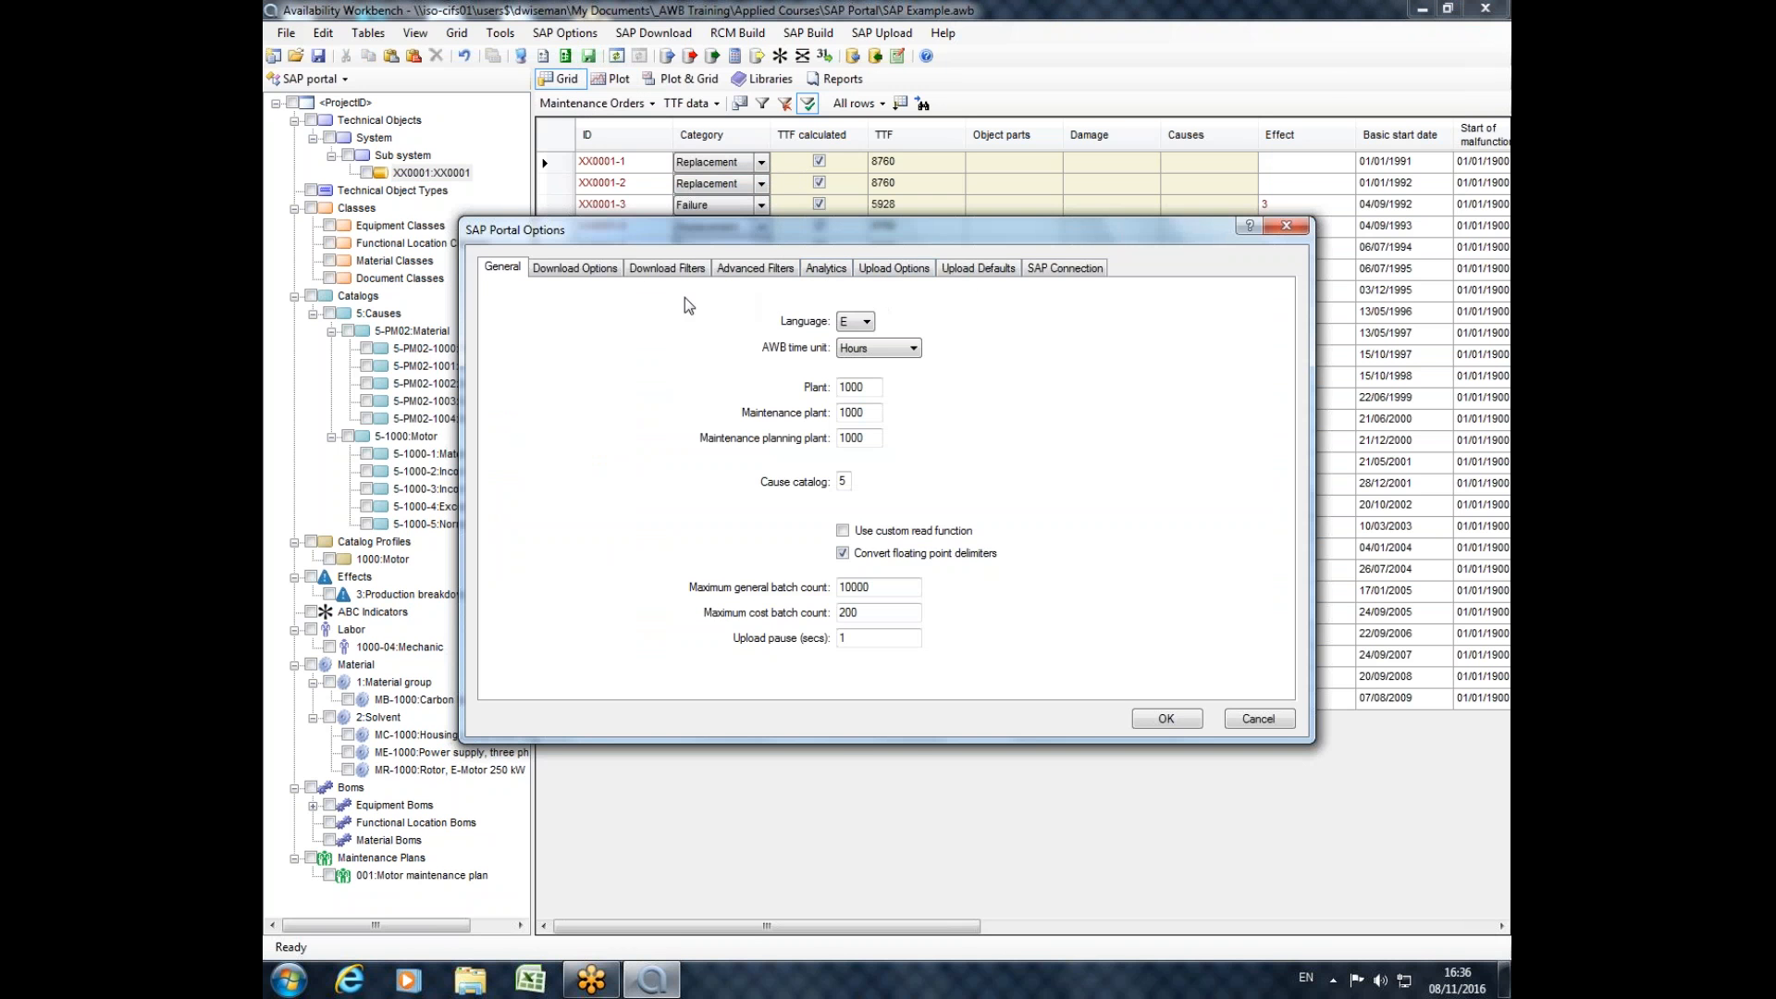
click(826, 268)
drag(974, 233, 897, 192)
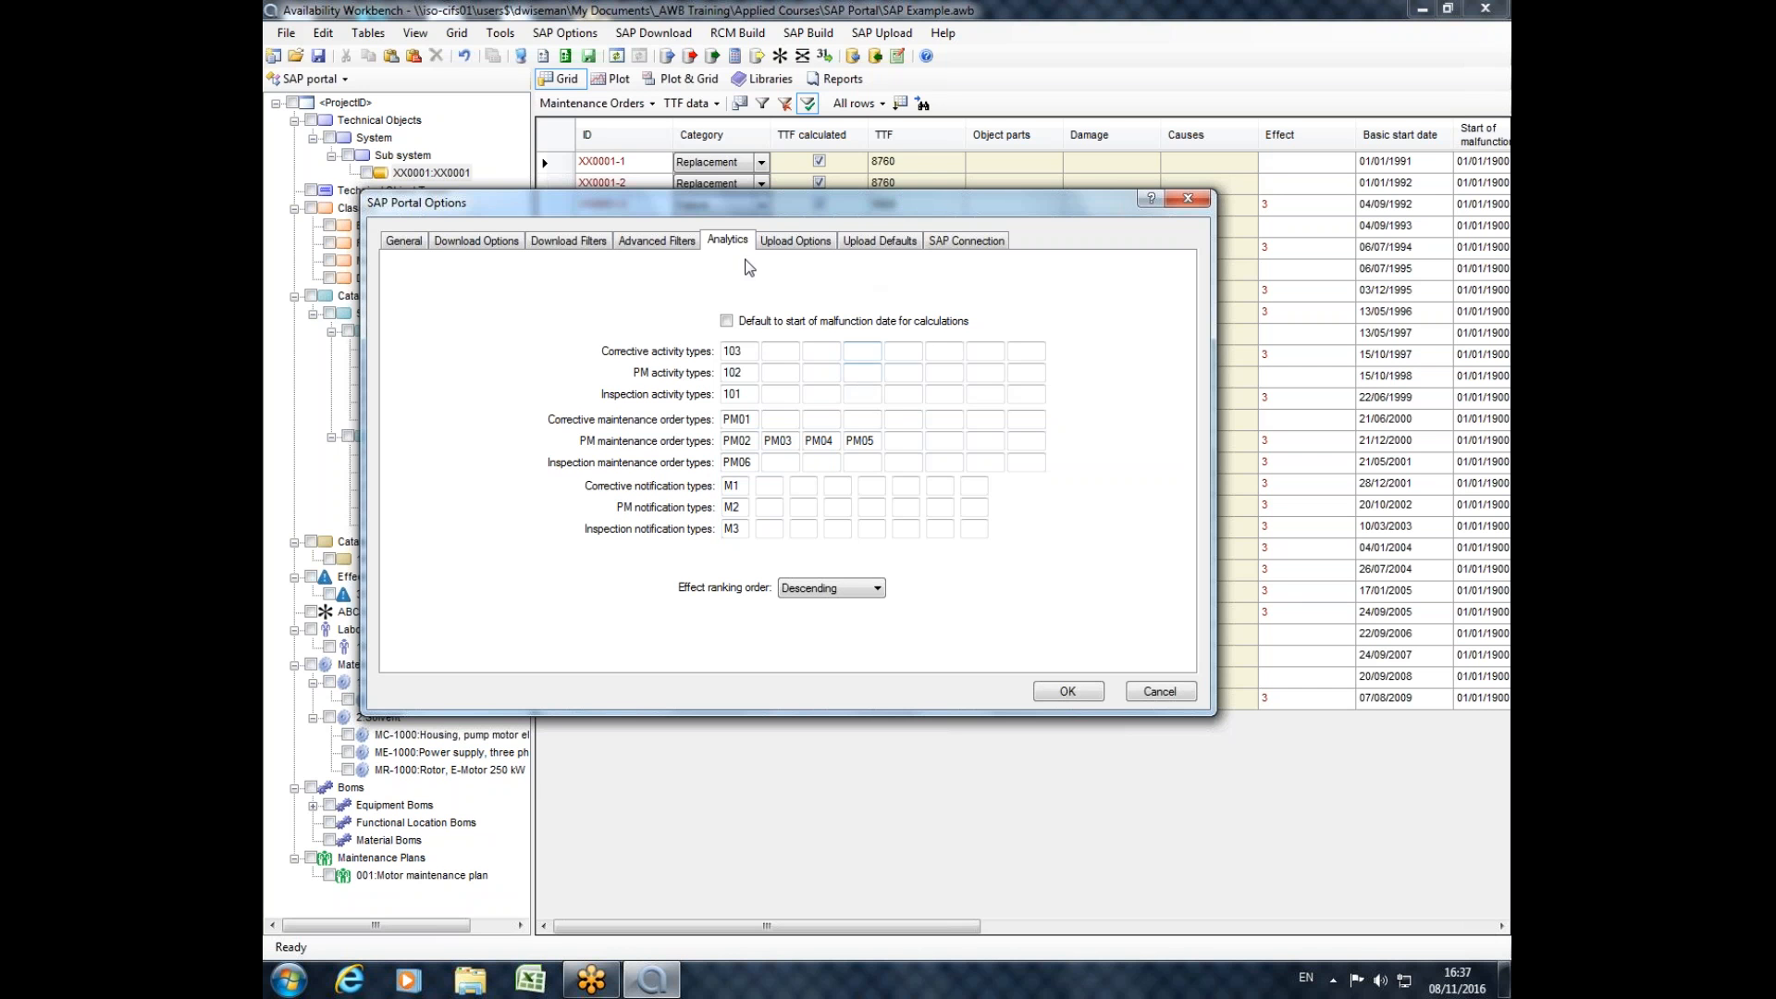
click(1187, 199)
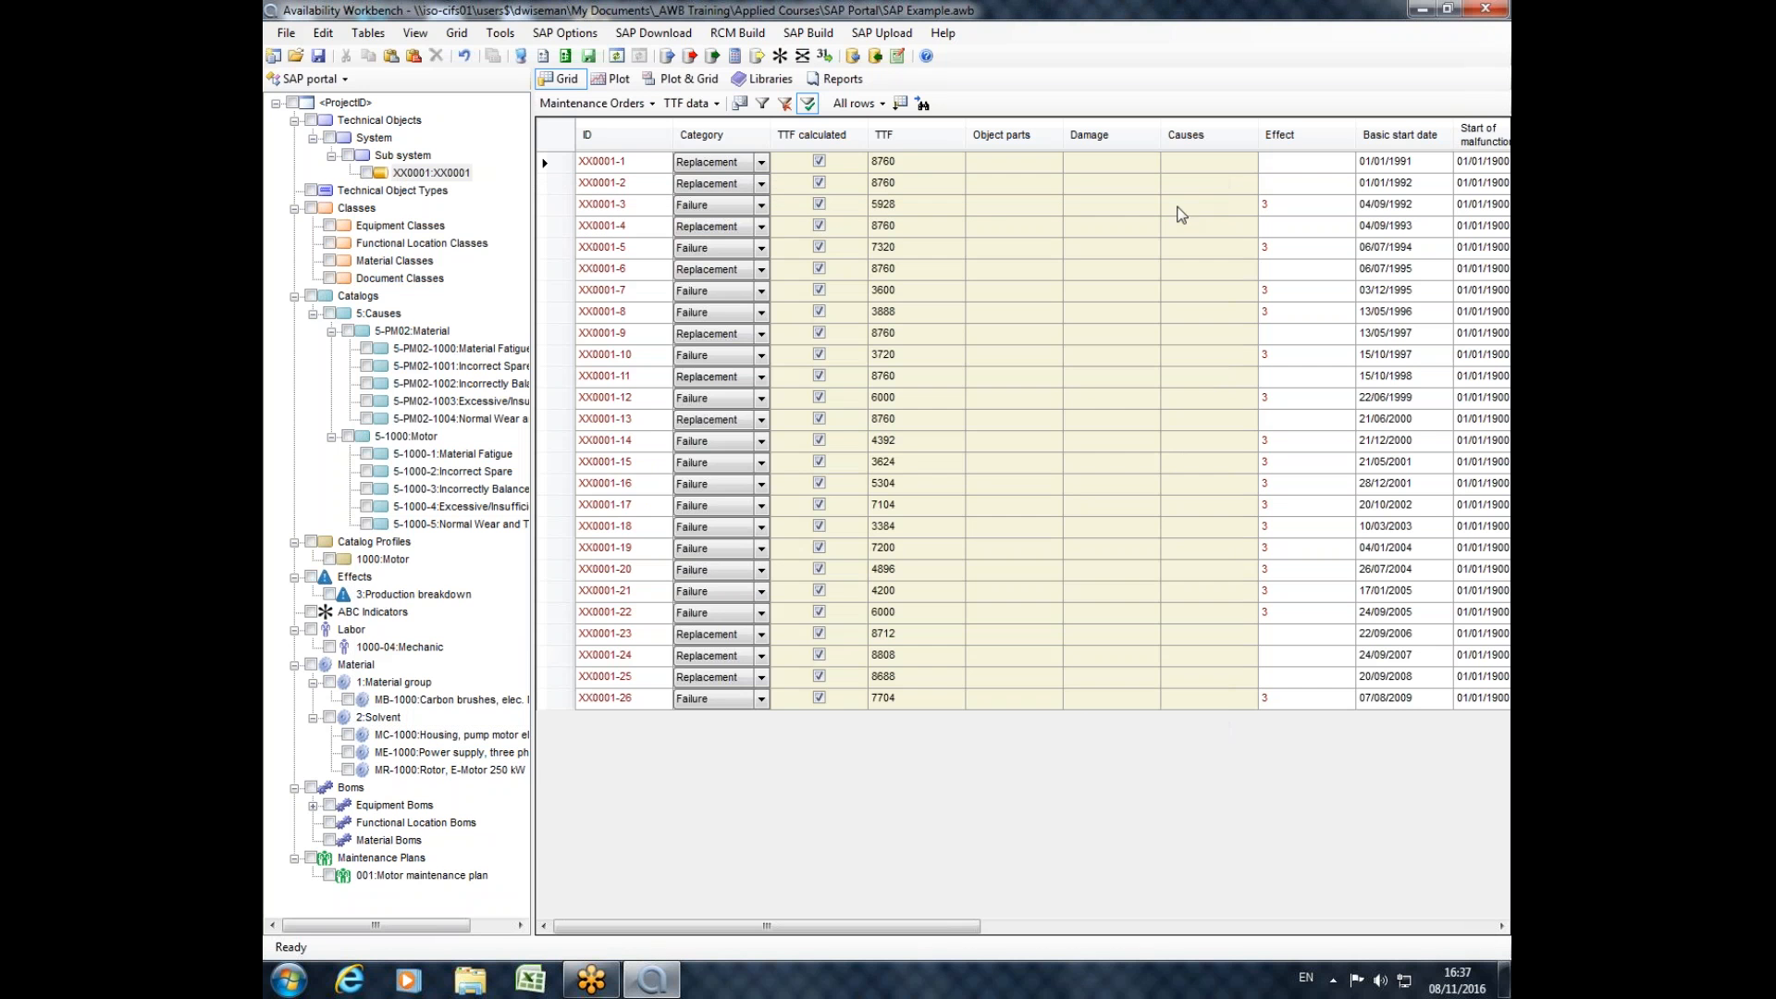
Check the order type in the properties of maintenance order XX0001-1.
double_click(547, 164)
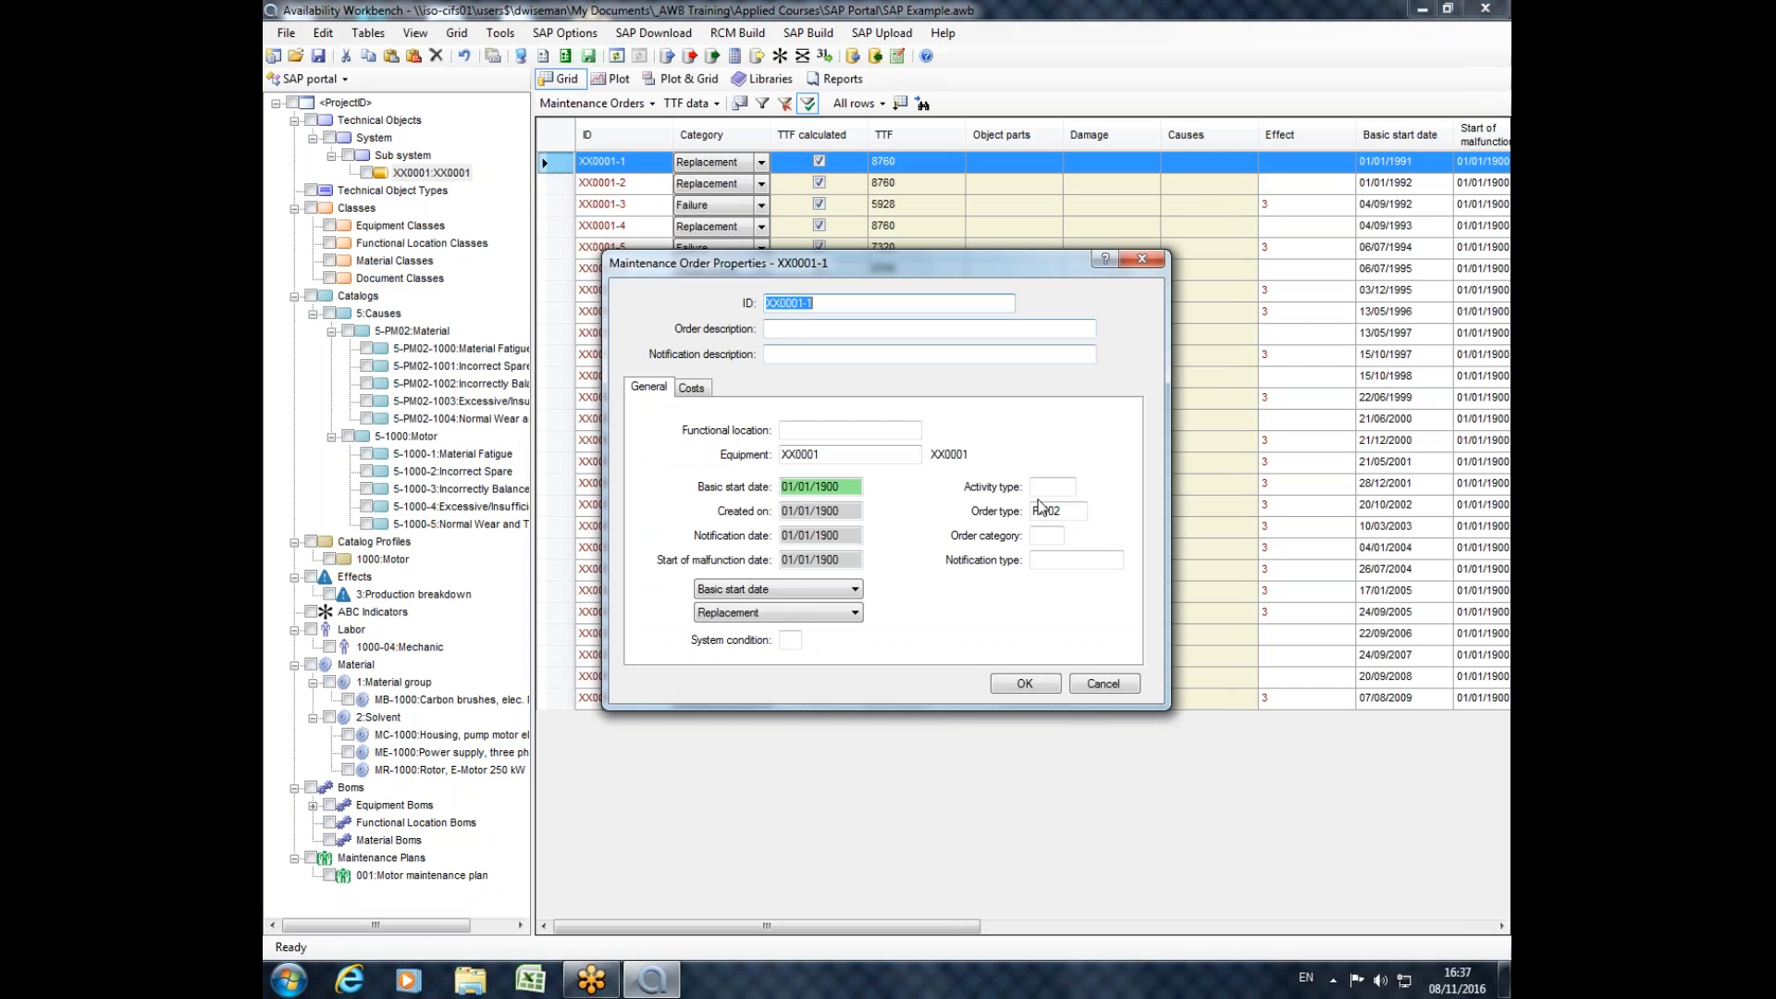
double_click(1047, 511)
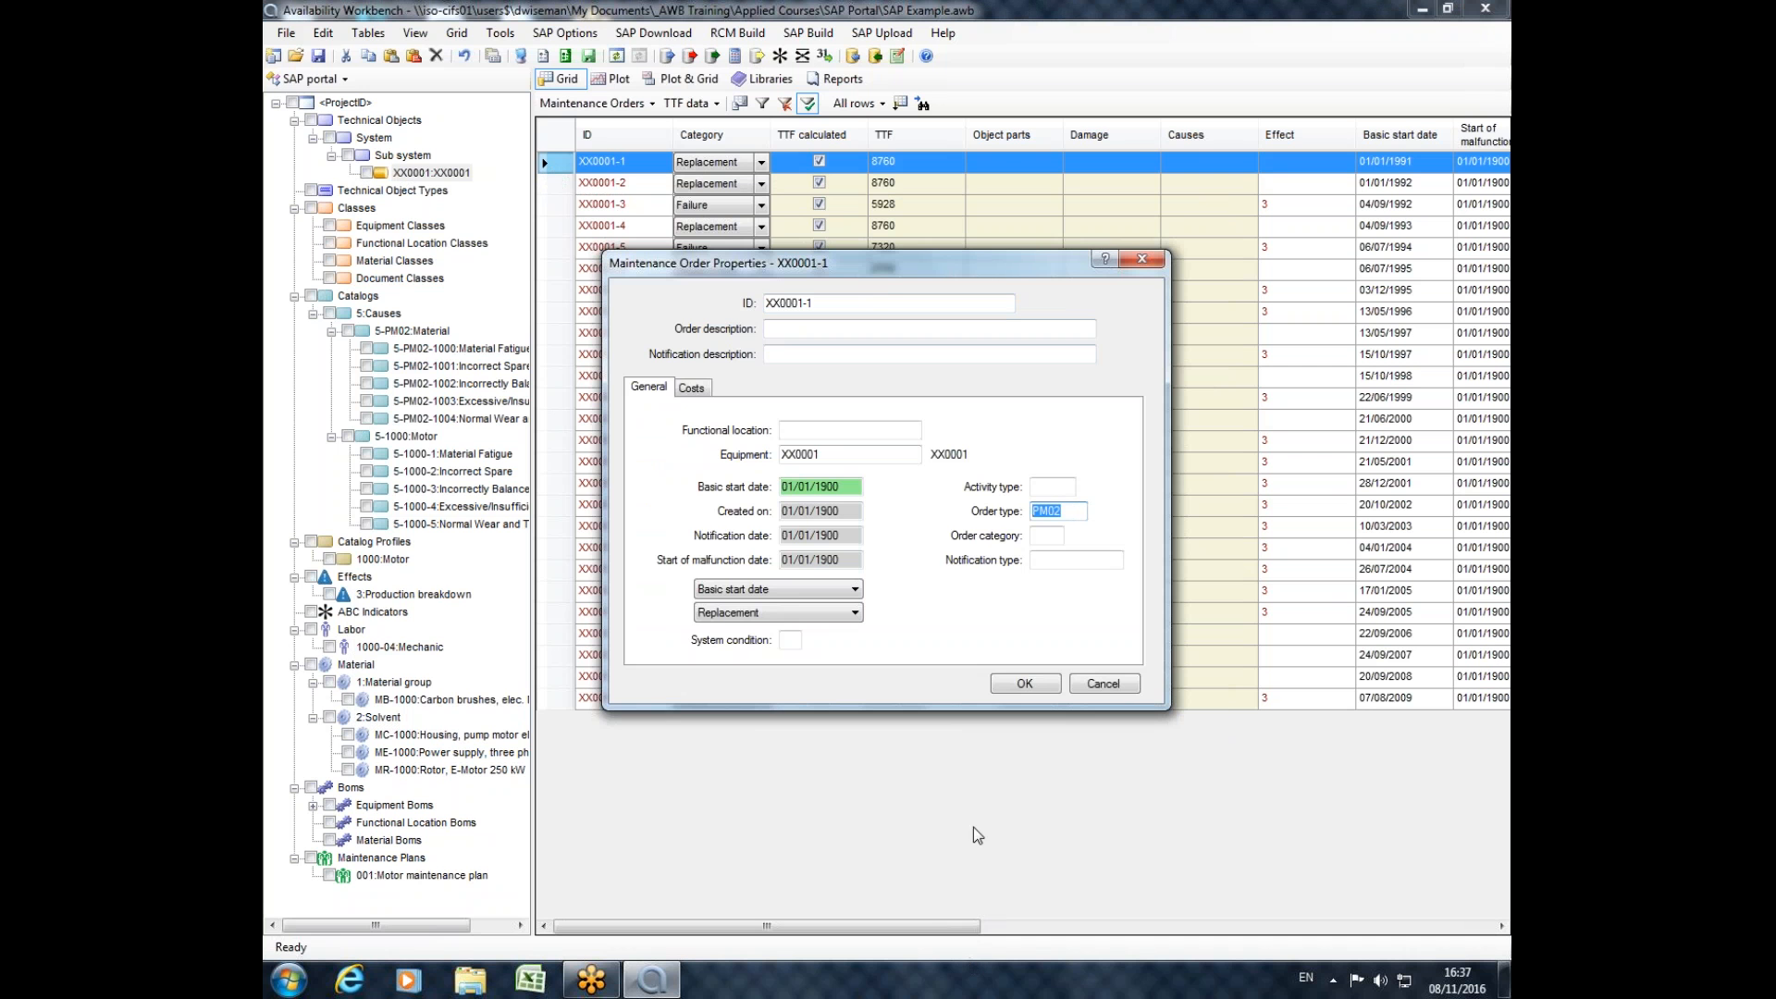
click(1141, 260)
Compare the PM maintenance order types and the corrective, PM and inspection notification types in the portal's analytics options.
click(567, 58)
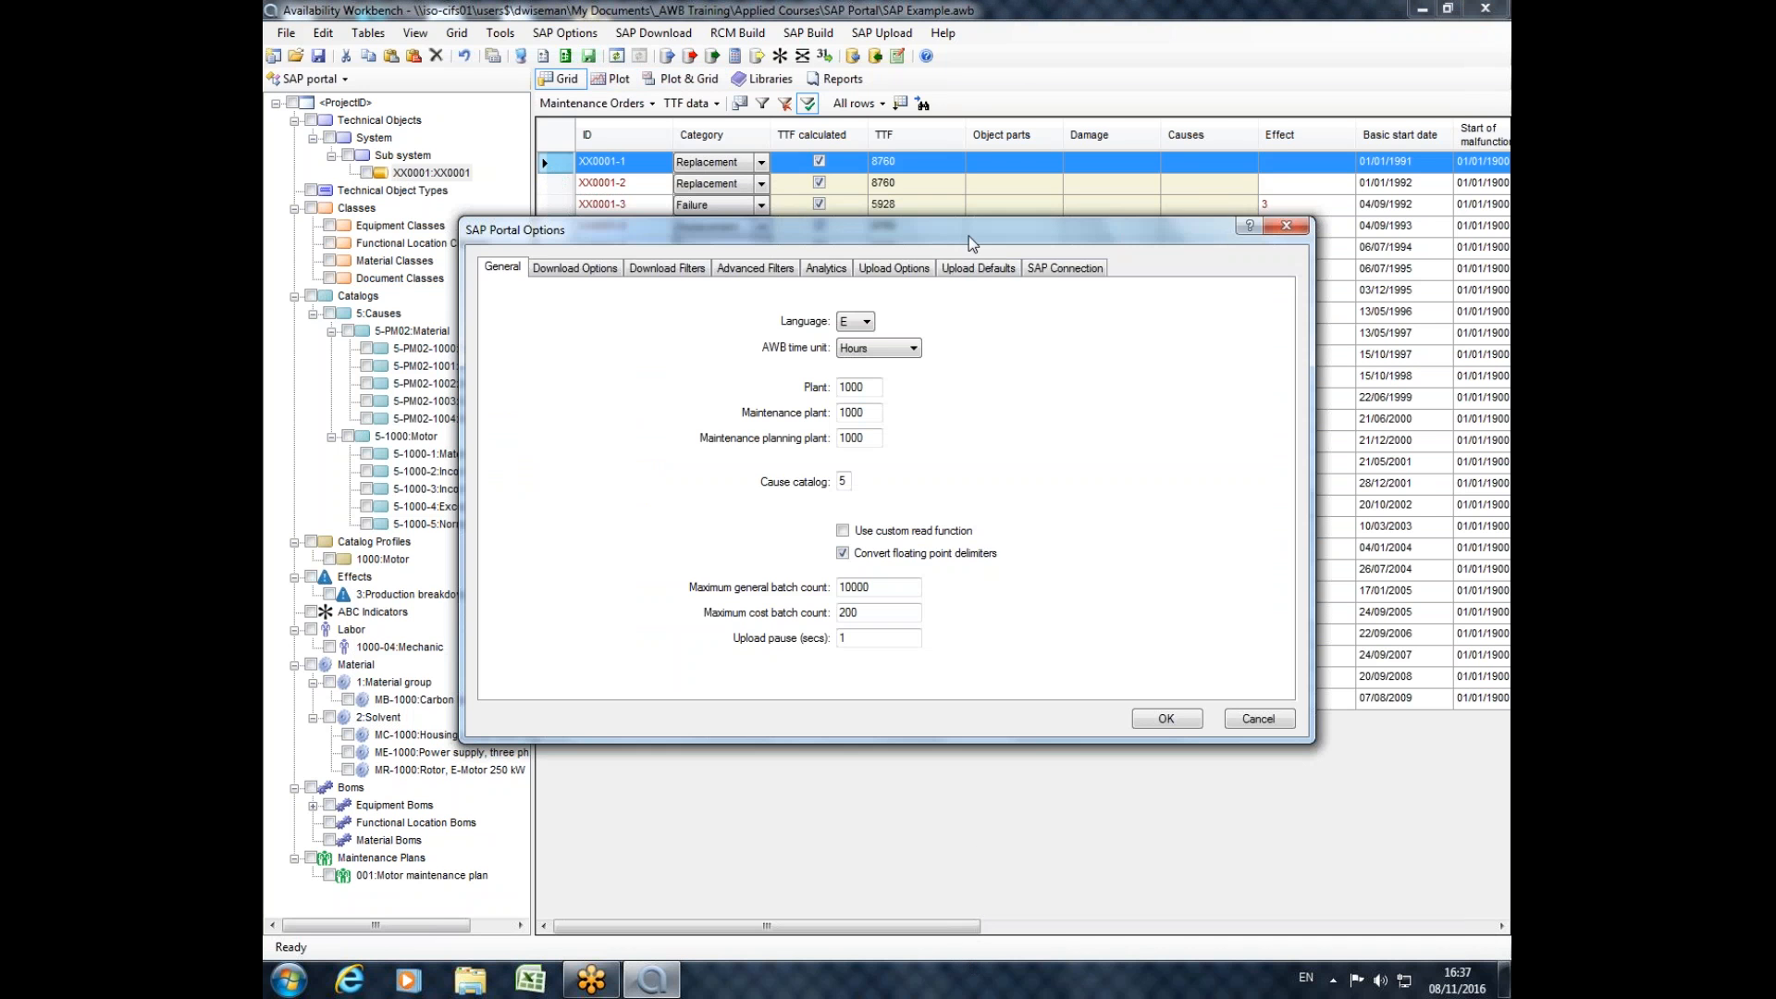
click(826, 270)
double_click(835, 468)
drag(975, 235, 828, 237)
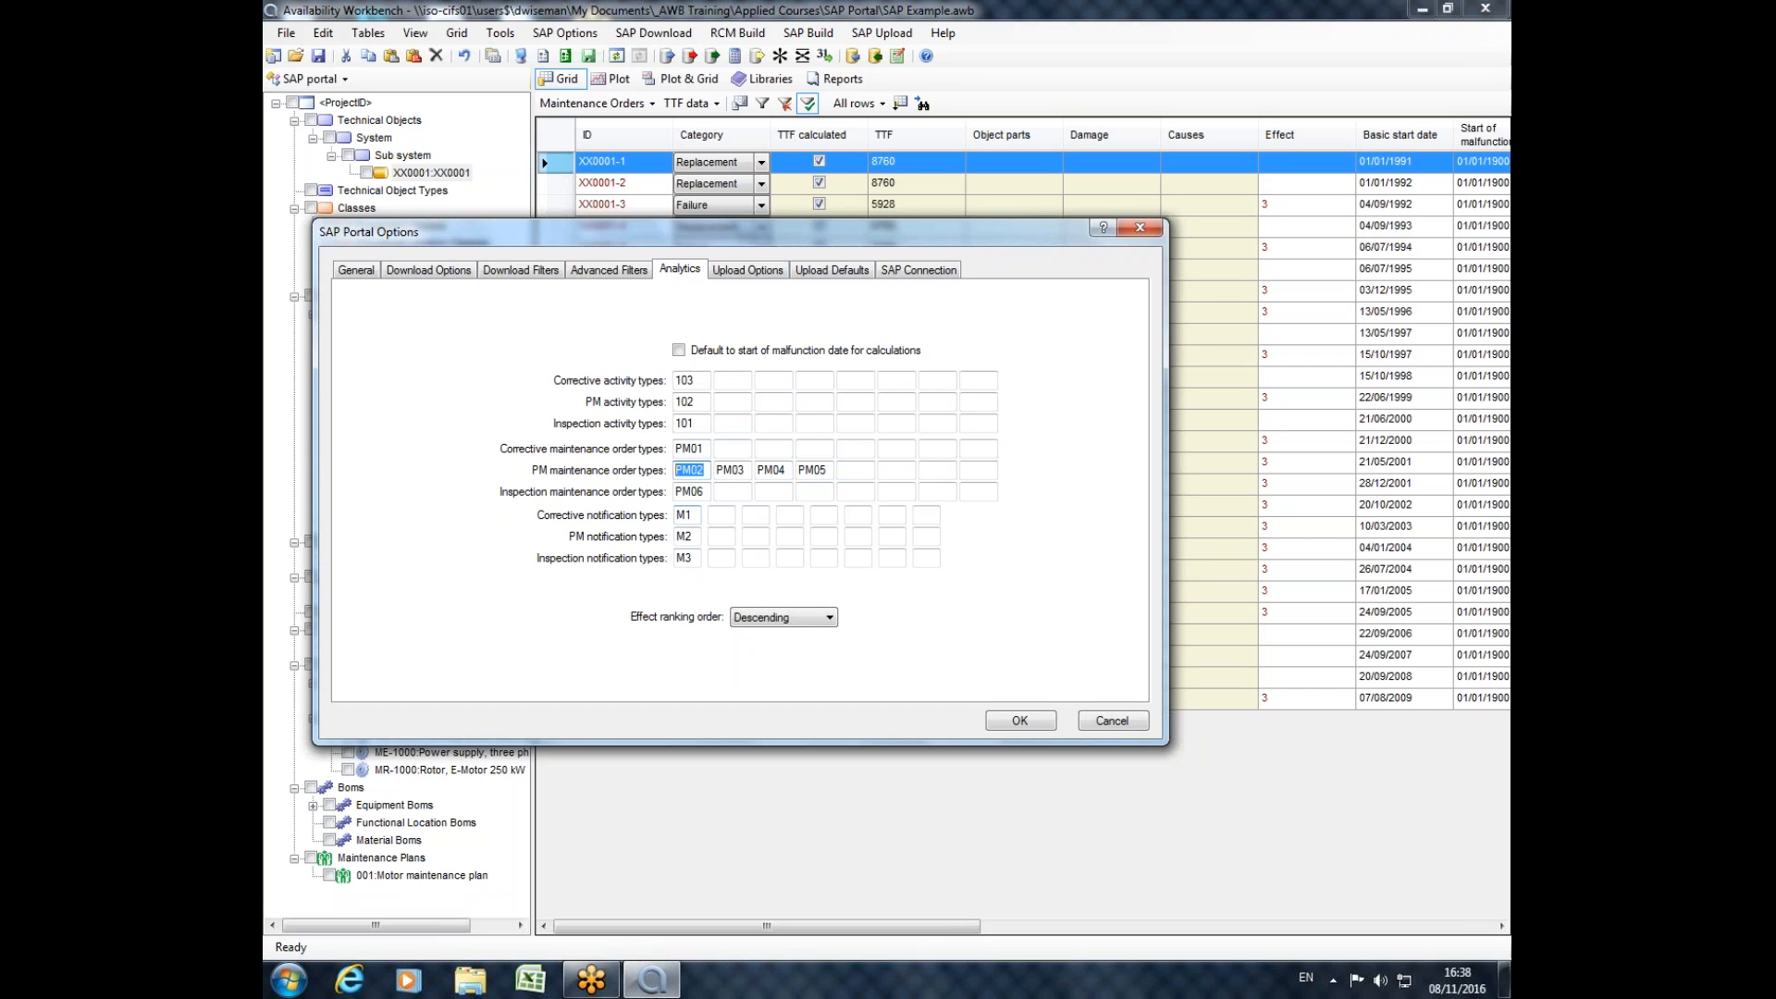
click(685, 515)
double_click(681, 537)
click(694, 562)
double_click(694, 562)
click(1140, 228)
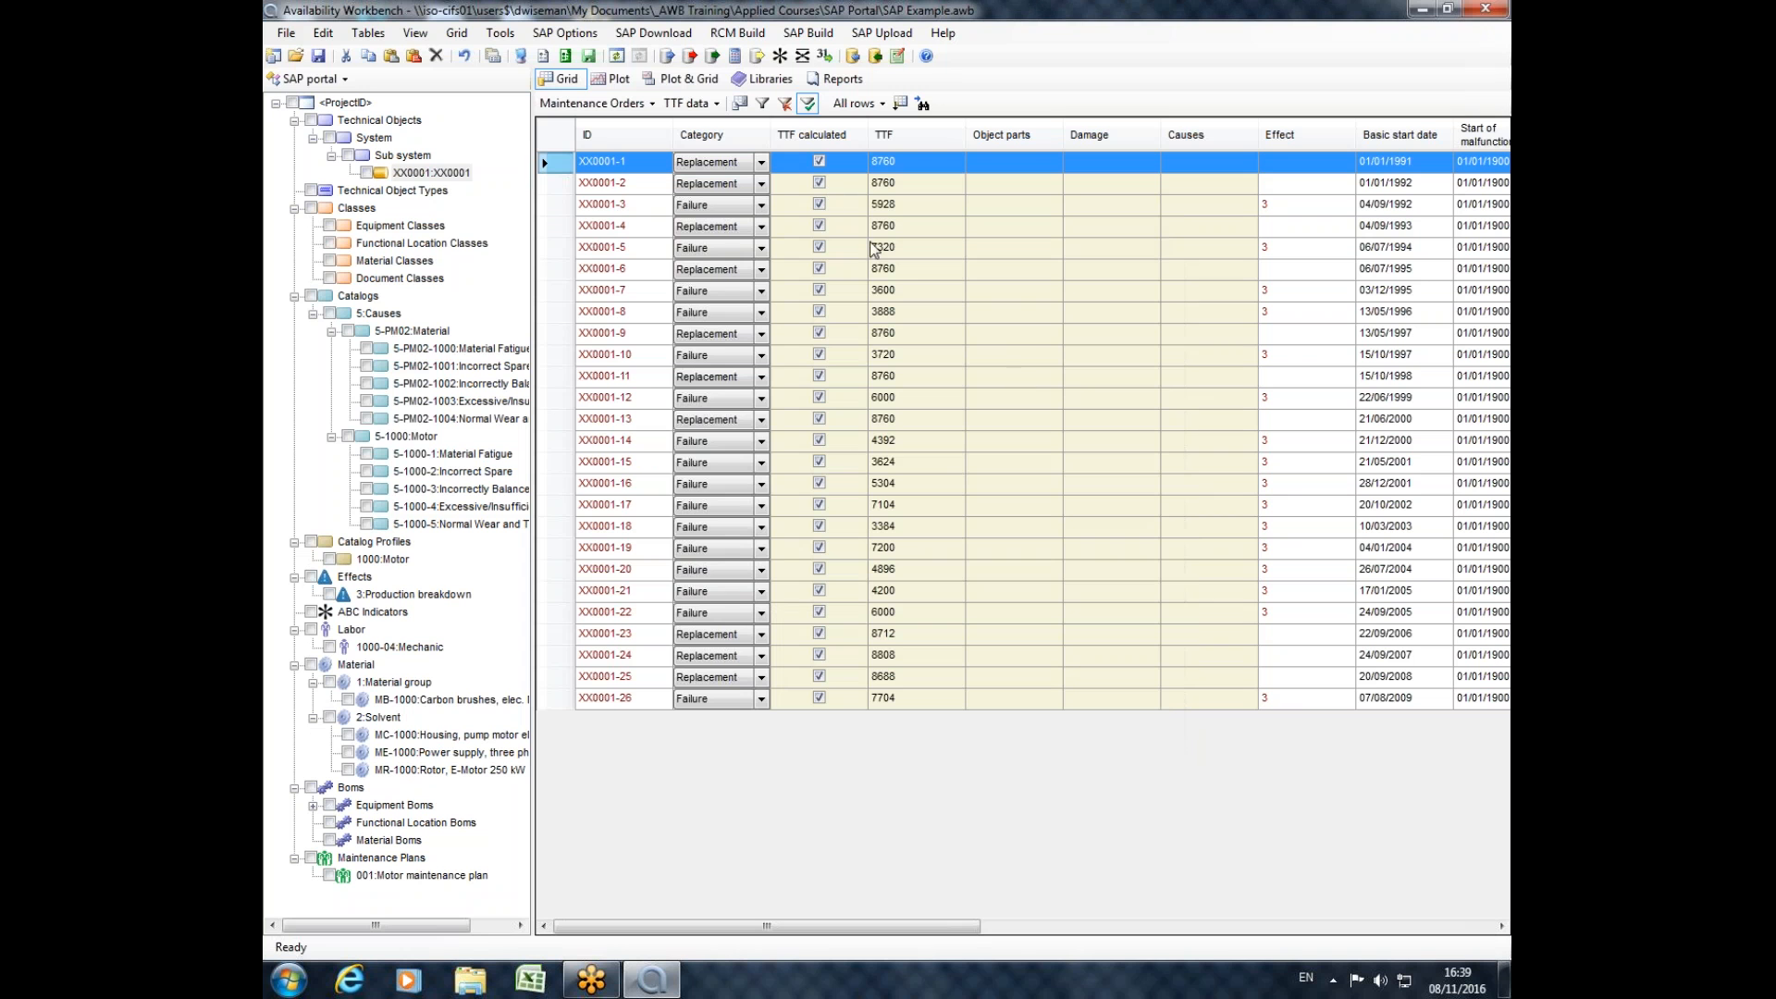
Calculate the TTFs of the XX0001 maintenance orders and build a Weibull set from them in RCMCost.
click(733, 58)
click(759, 56)
click(1030, 556)
Examine the XX0001 set's cumulative probability plot and items in the Weibull module, and return to the SAP portal.
click(308, 78)
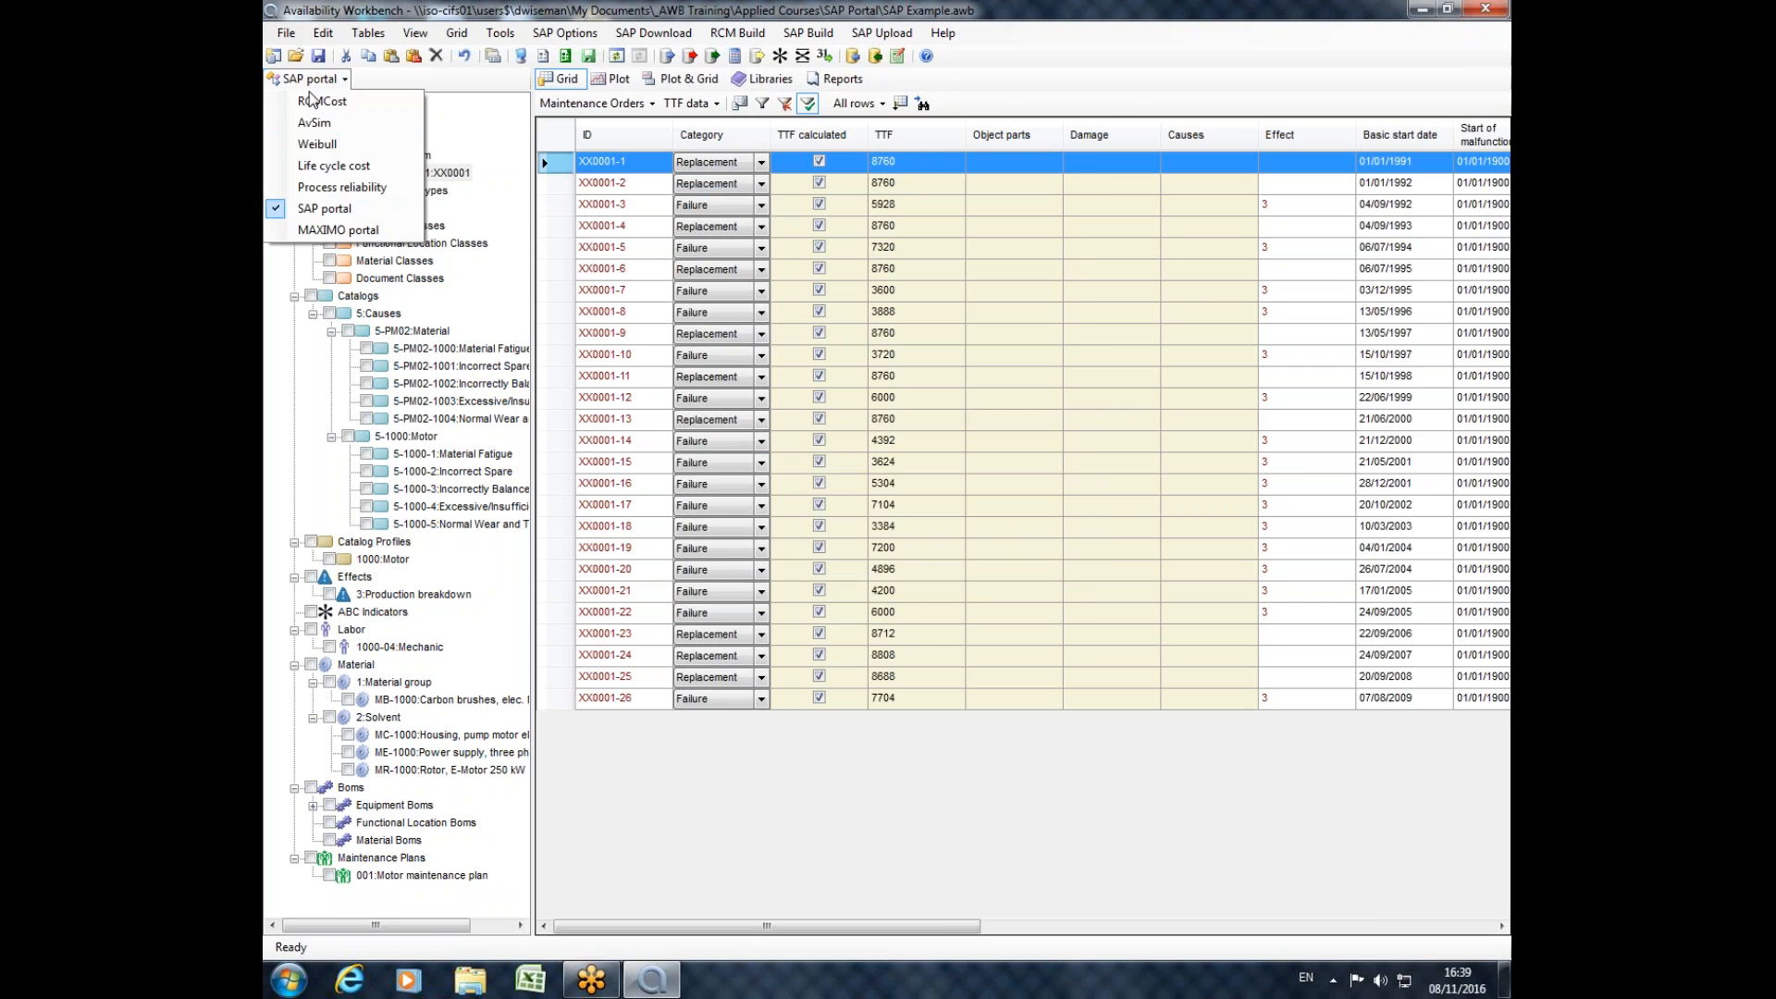
click(335, 159)
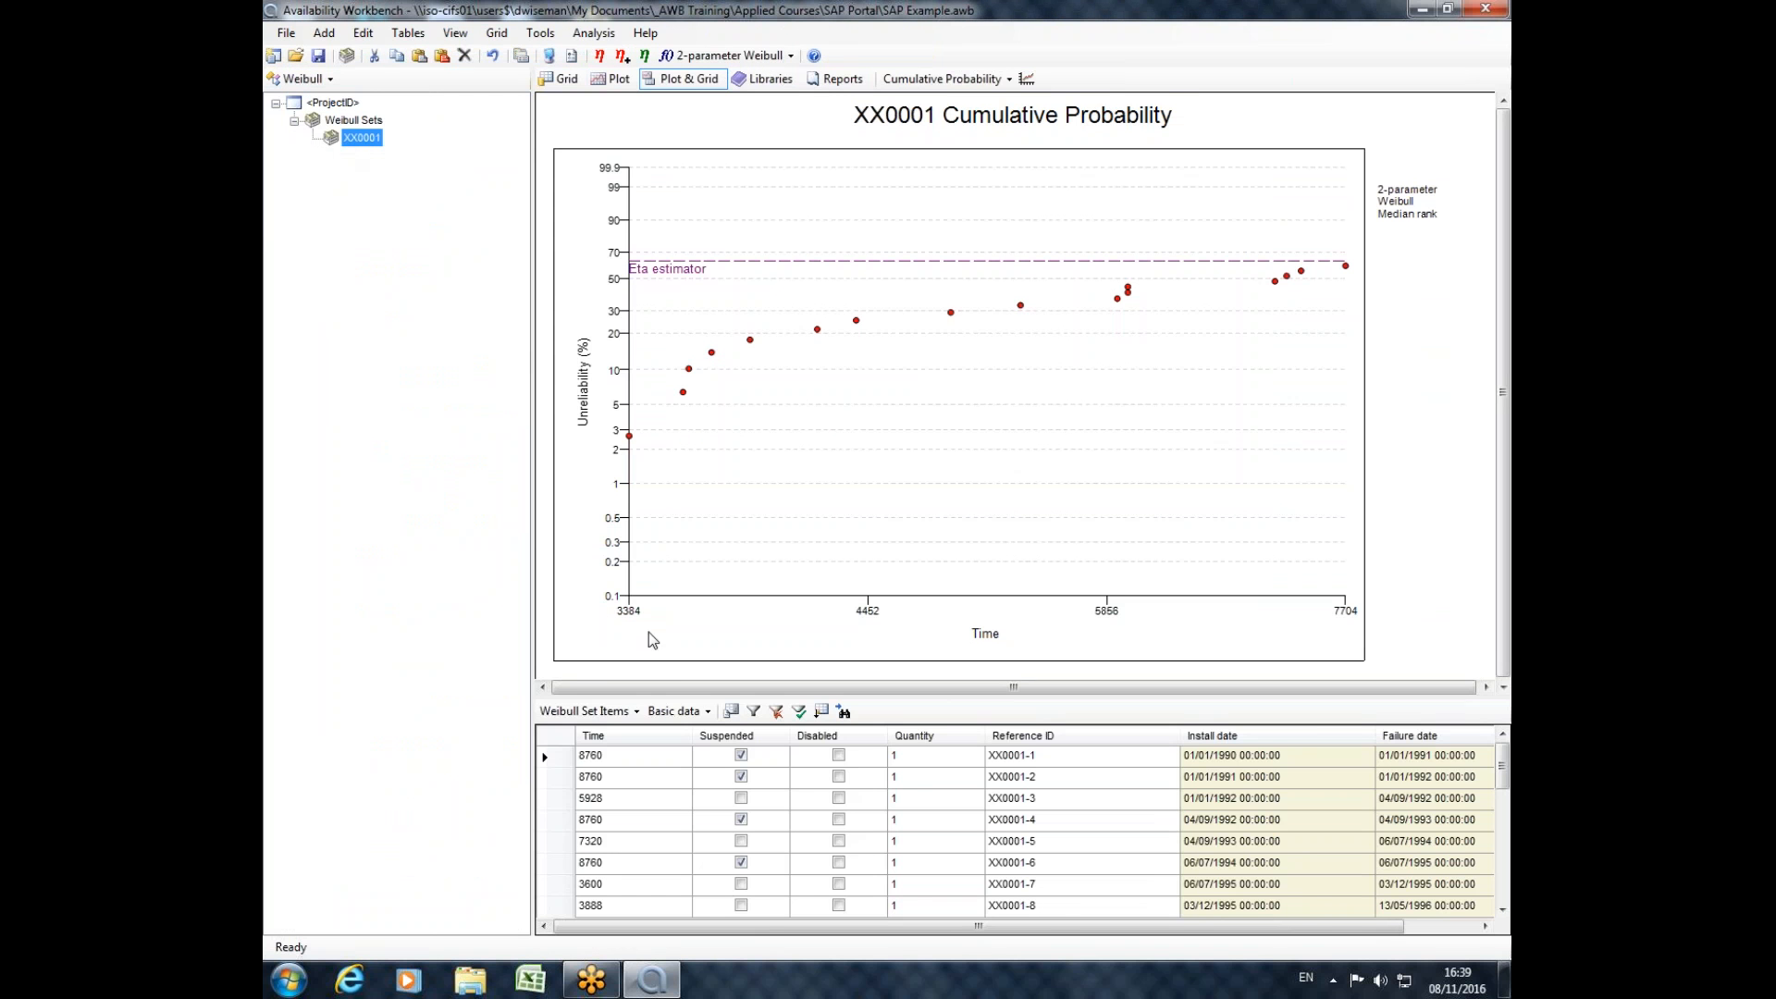
click(308, 80)
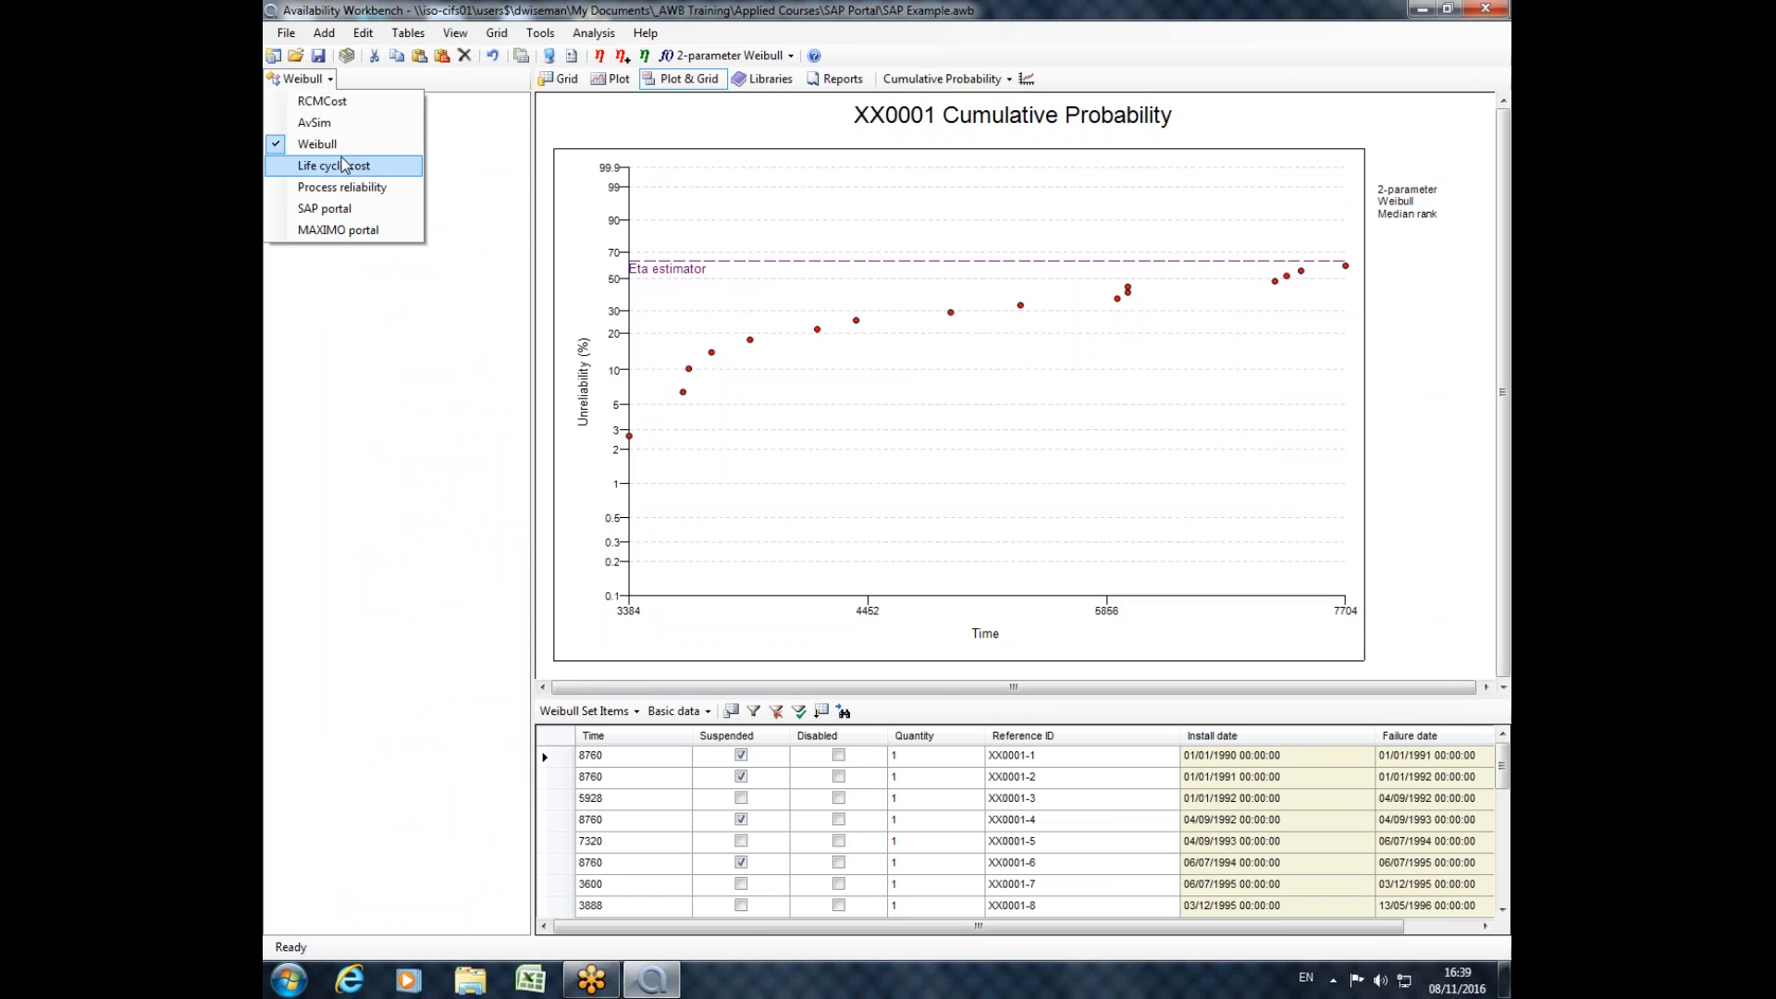
click(357, 208)
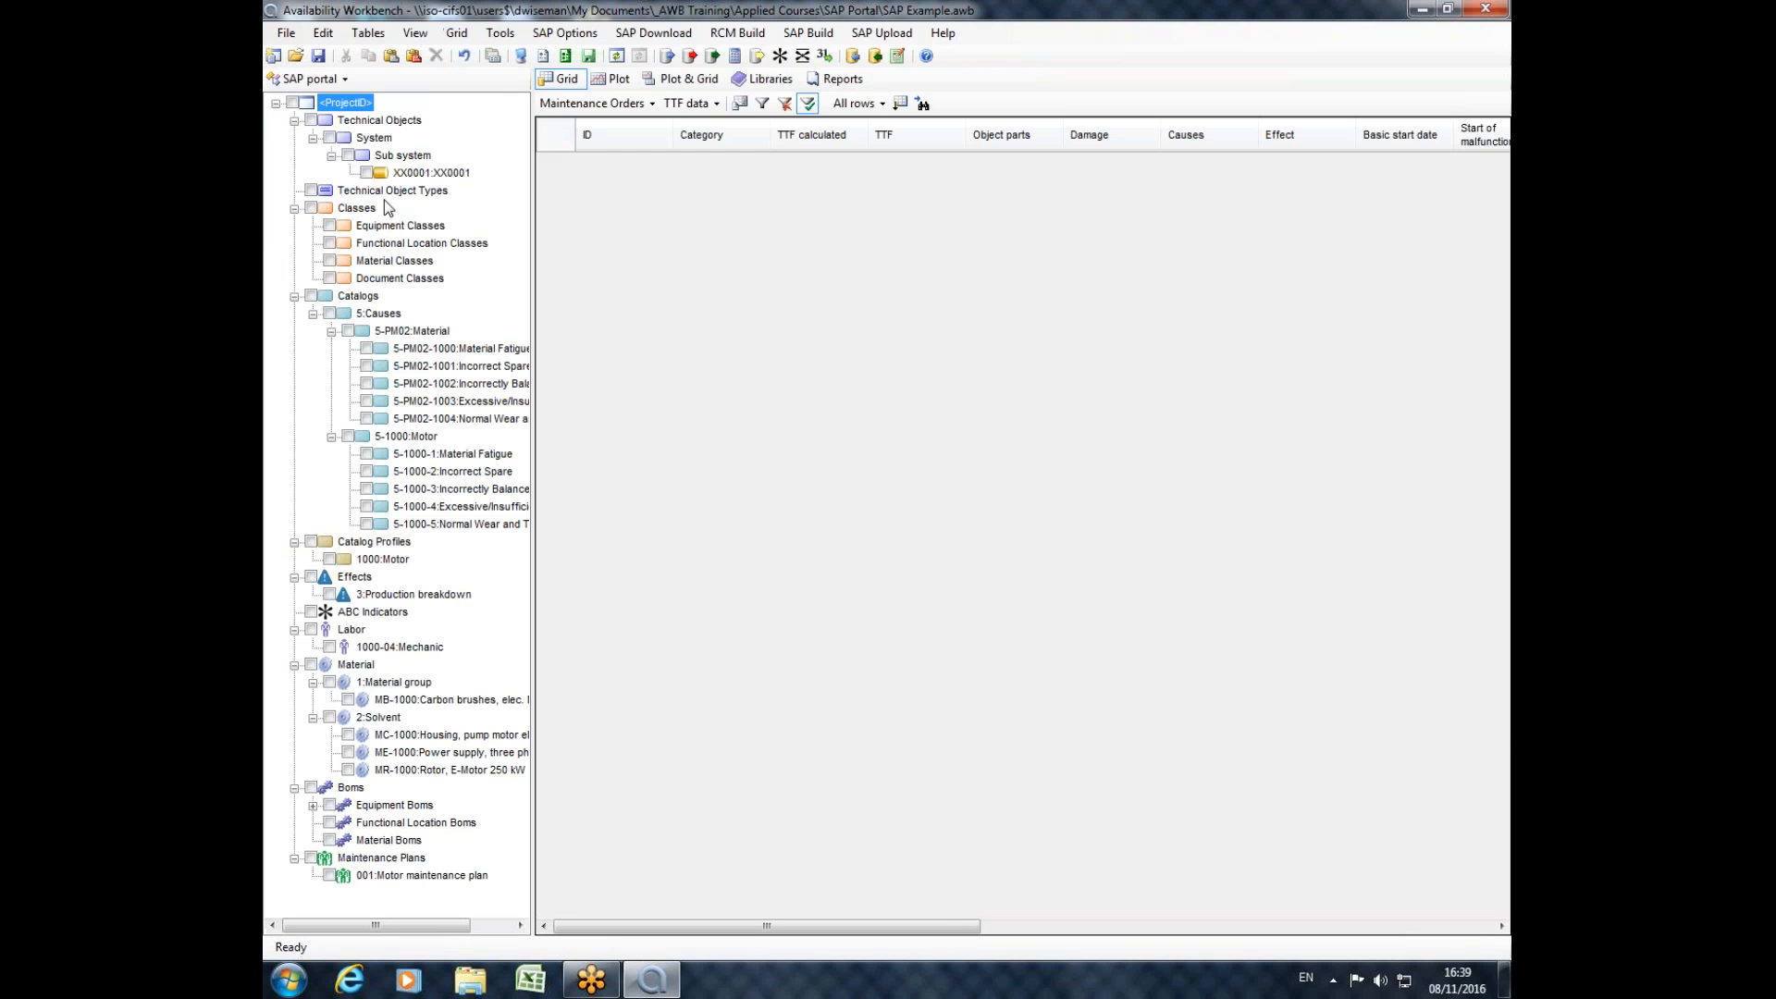
Show the maintenance orders of equipment XX0001 and undo the last change.
click(371, 138)
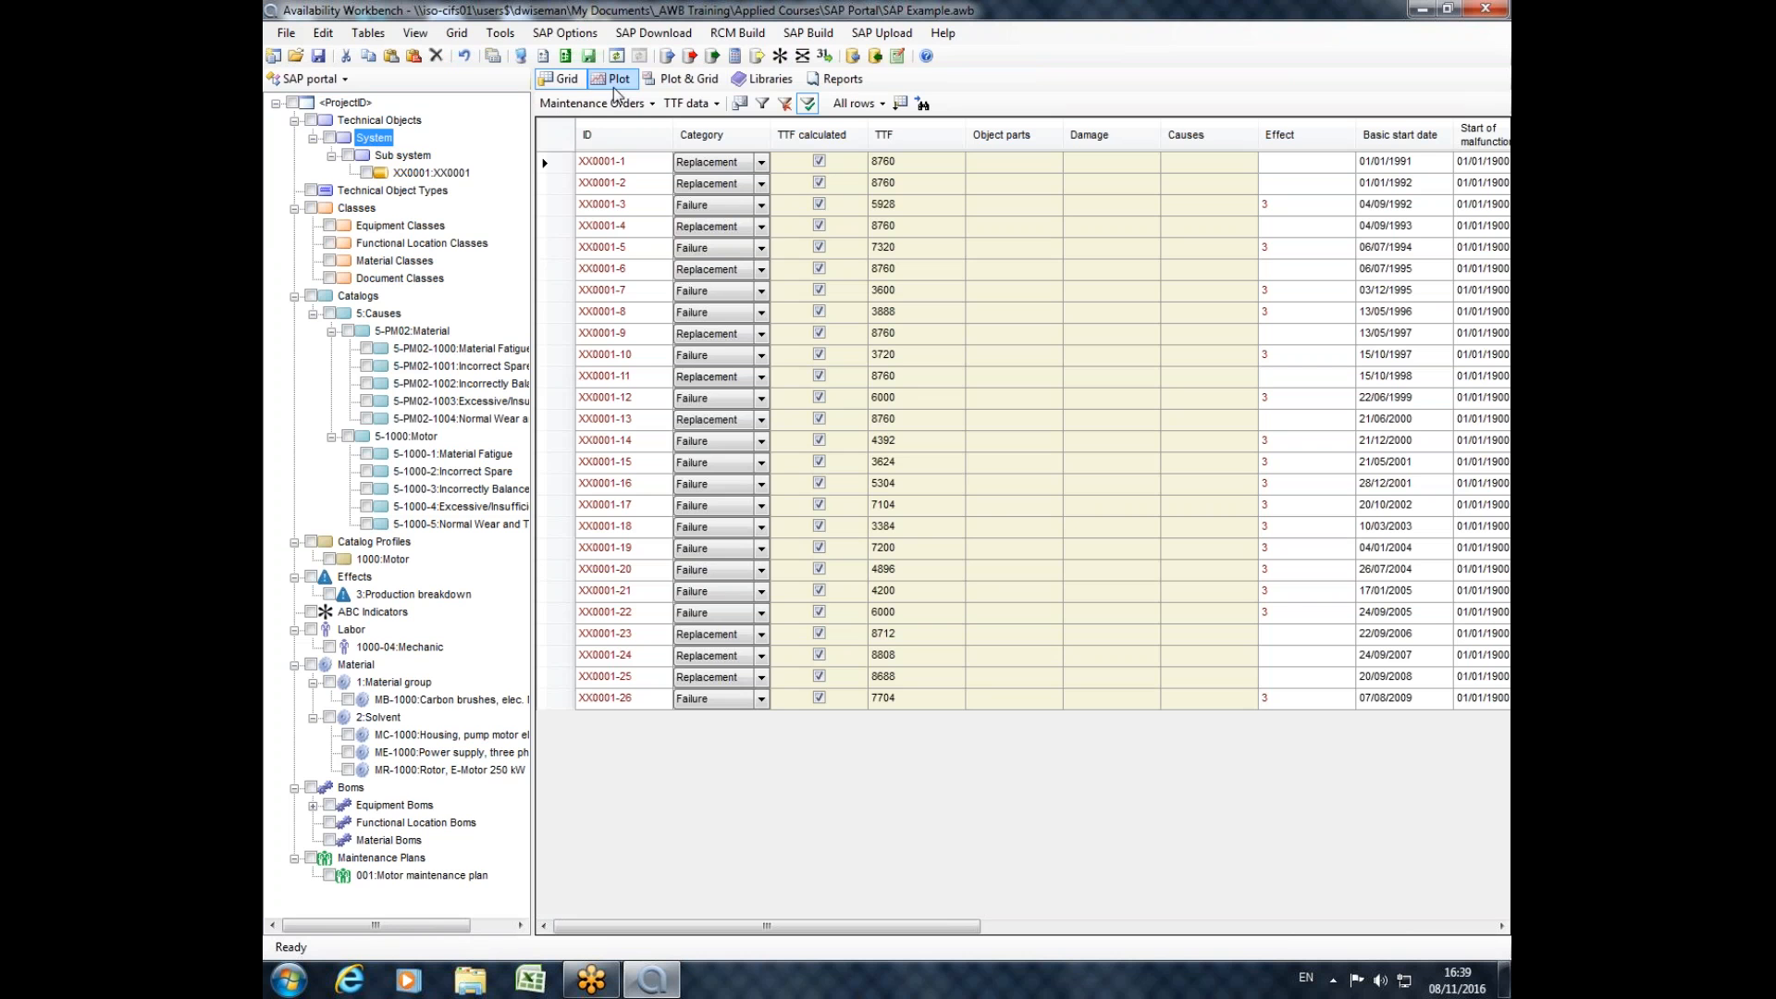
click(453, 175)
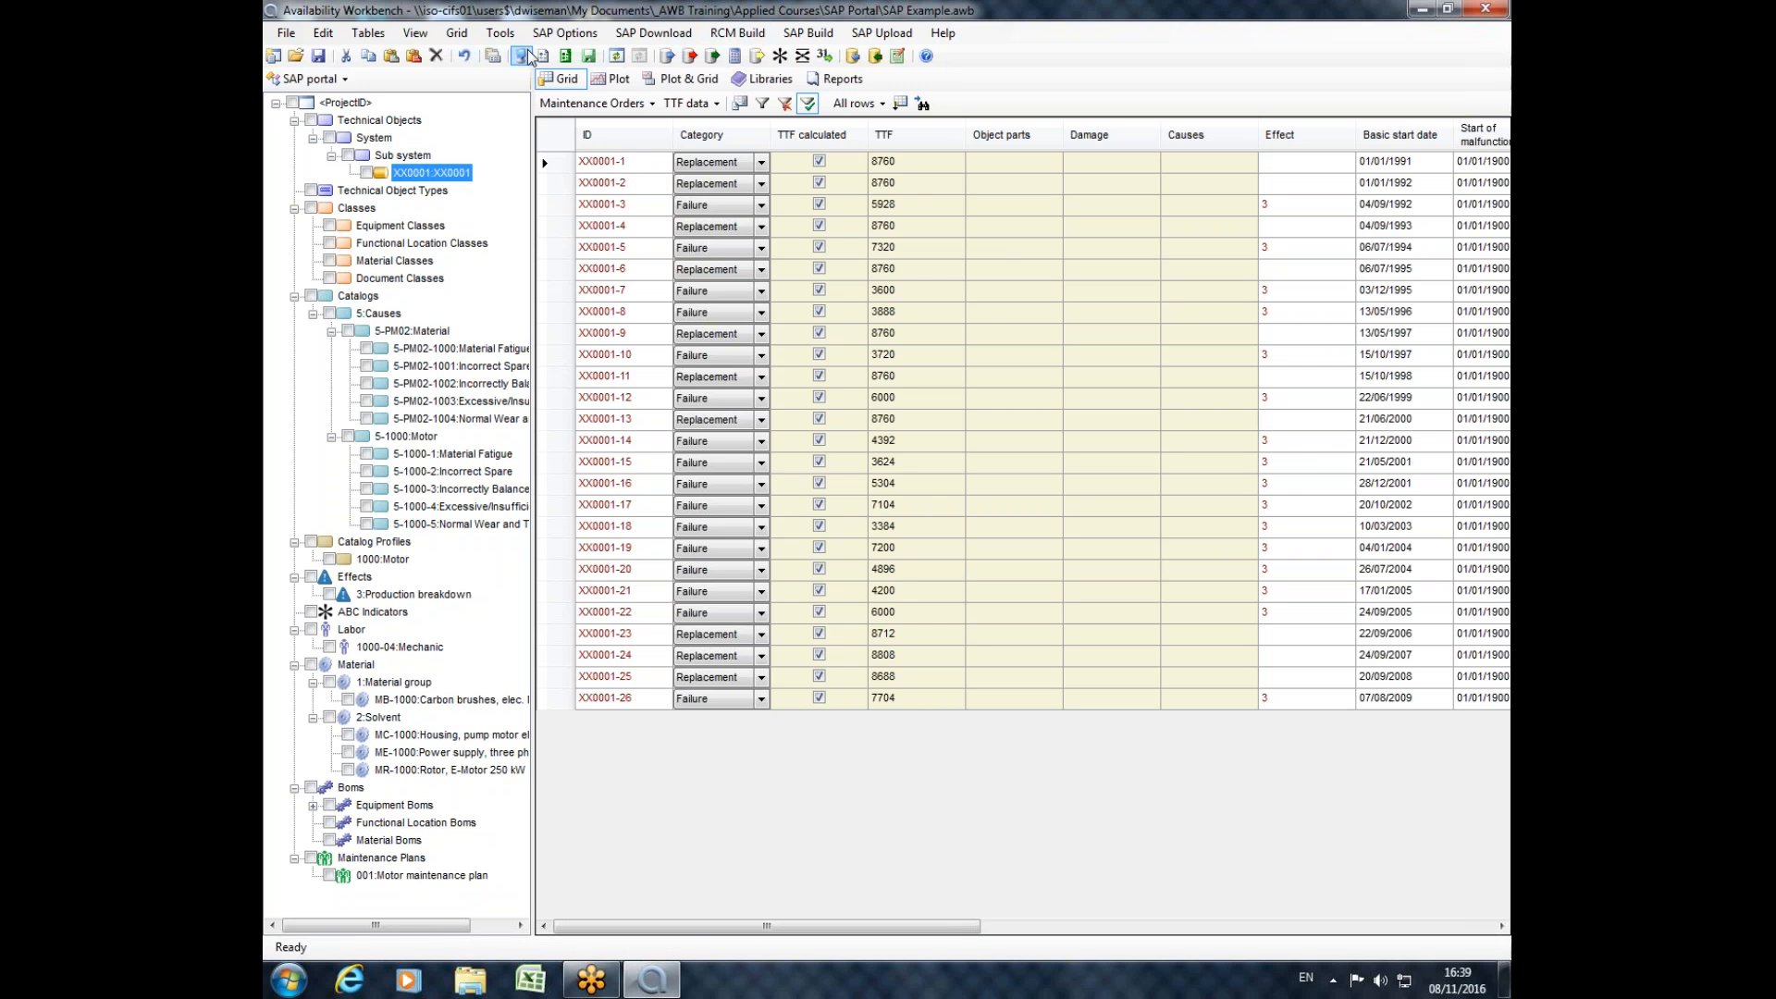
click(465, 56)
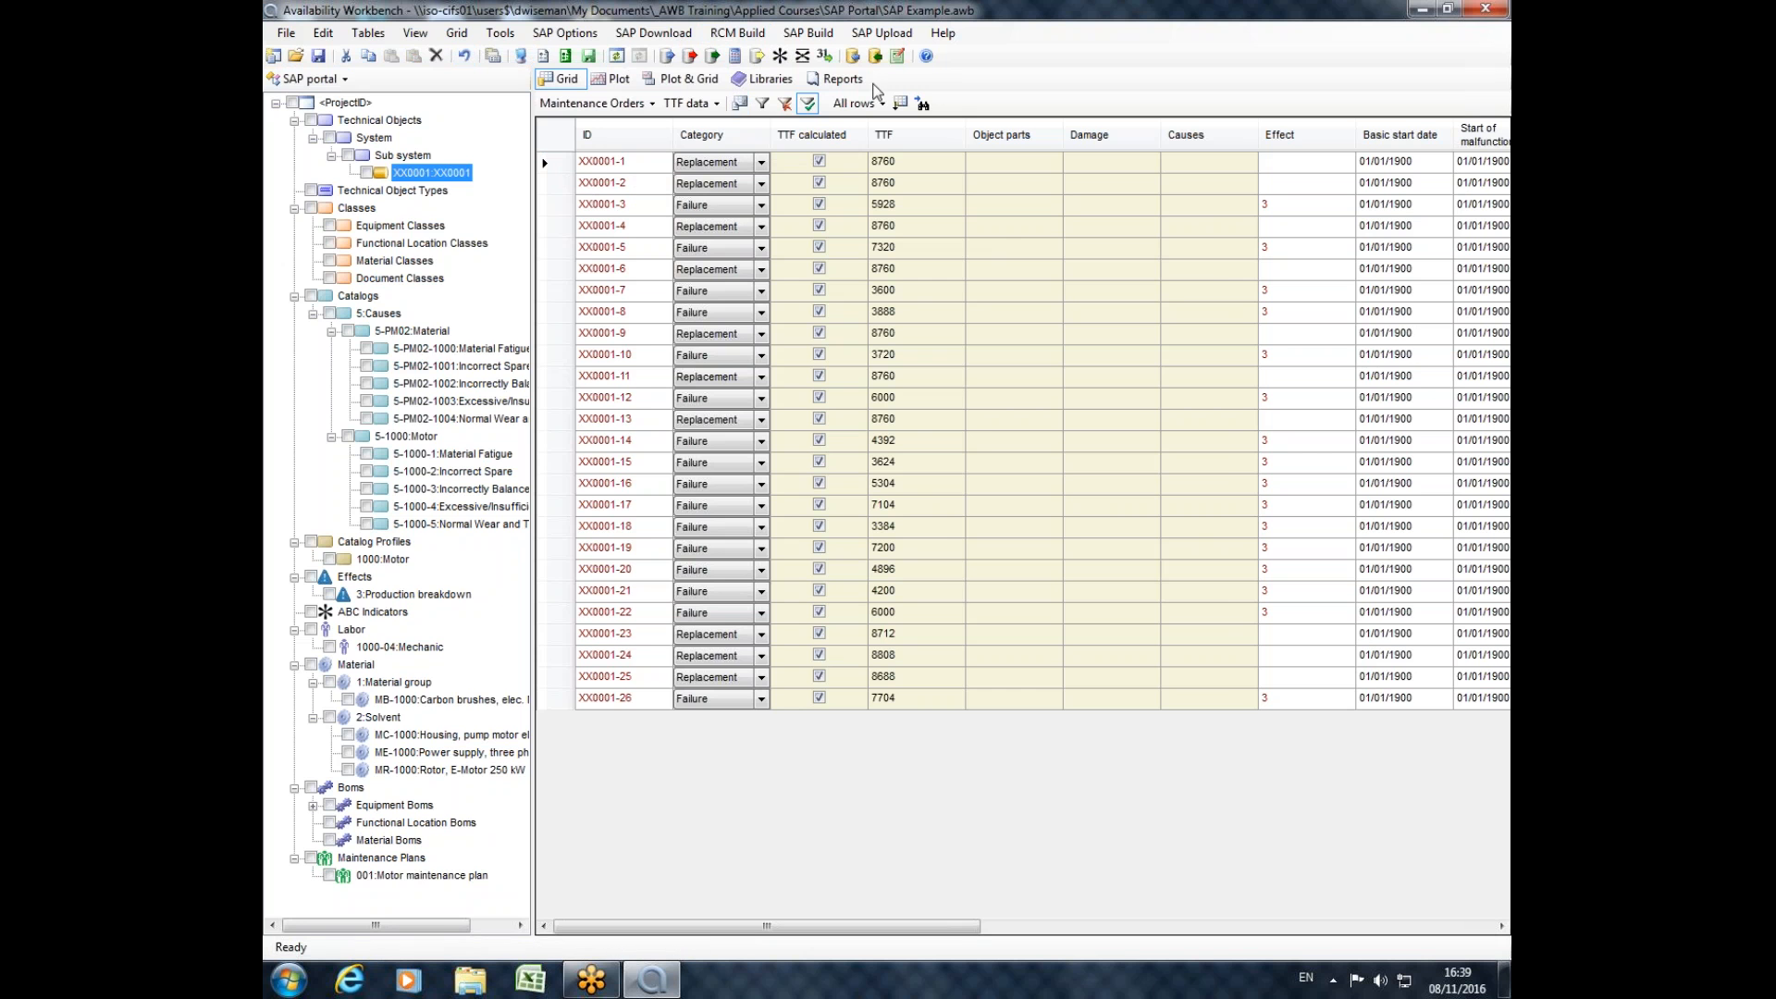
Filter the Maintenance Orders grid to orders whose ID contains 2.
click(762, 102)
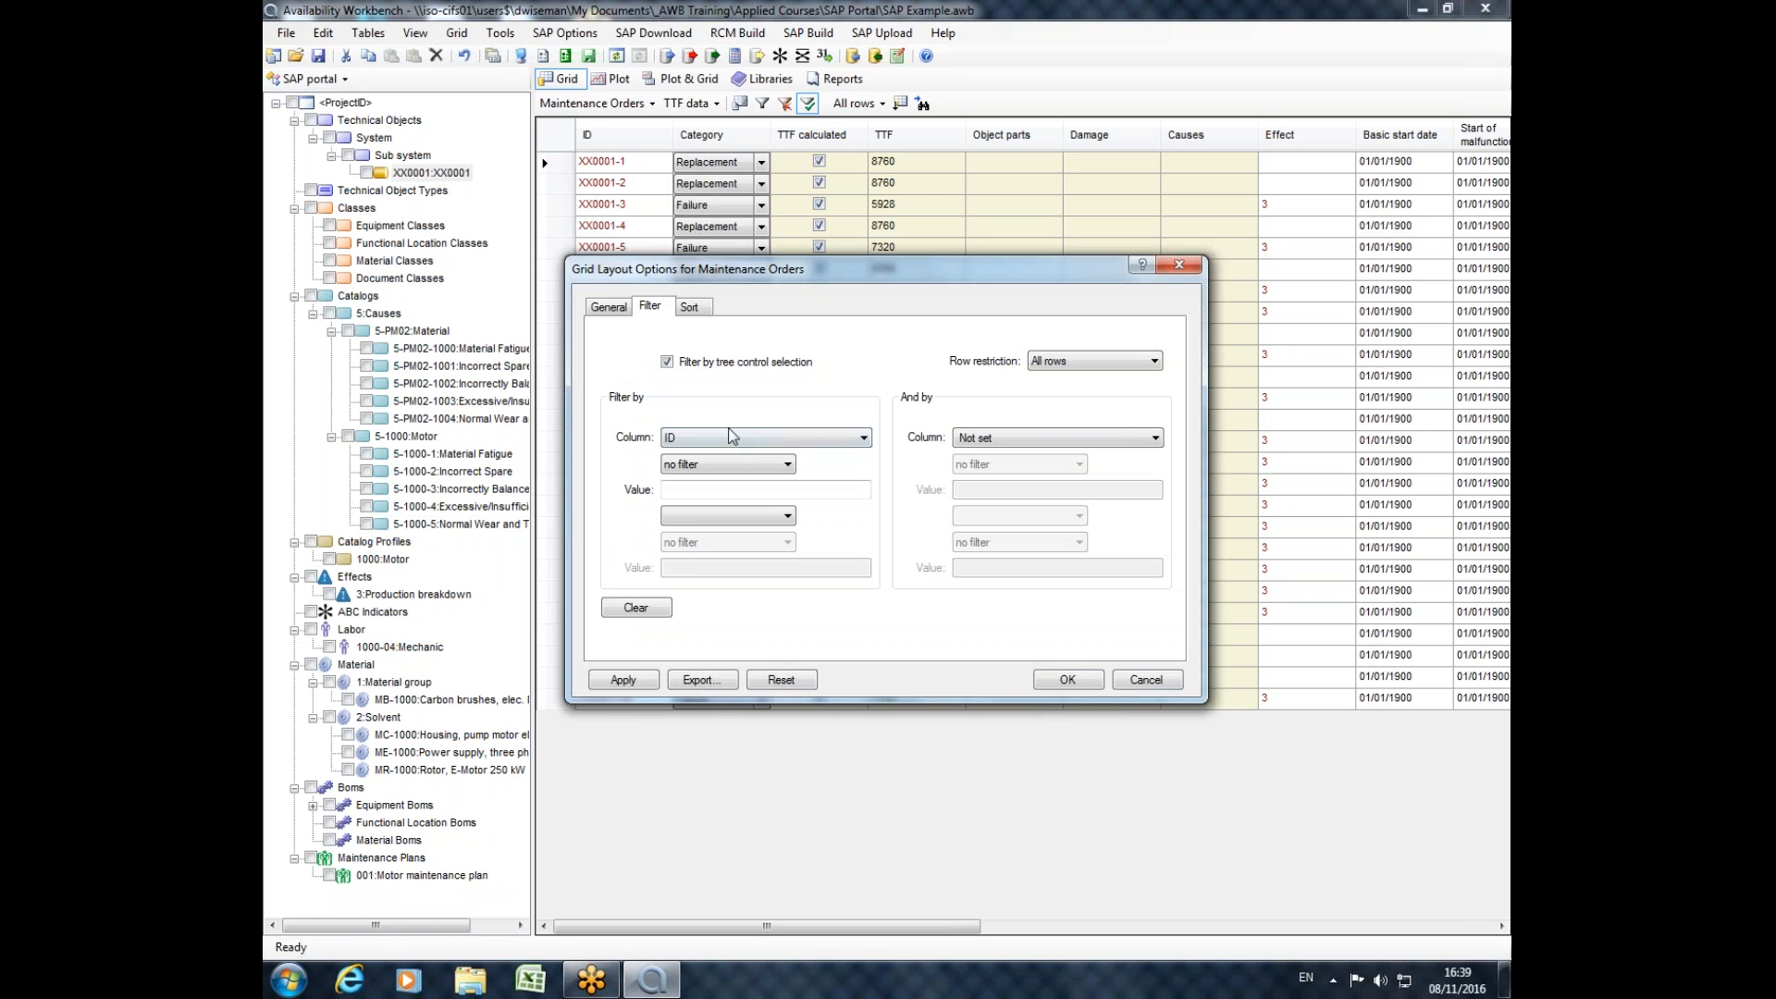
click(735, 463)
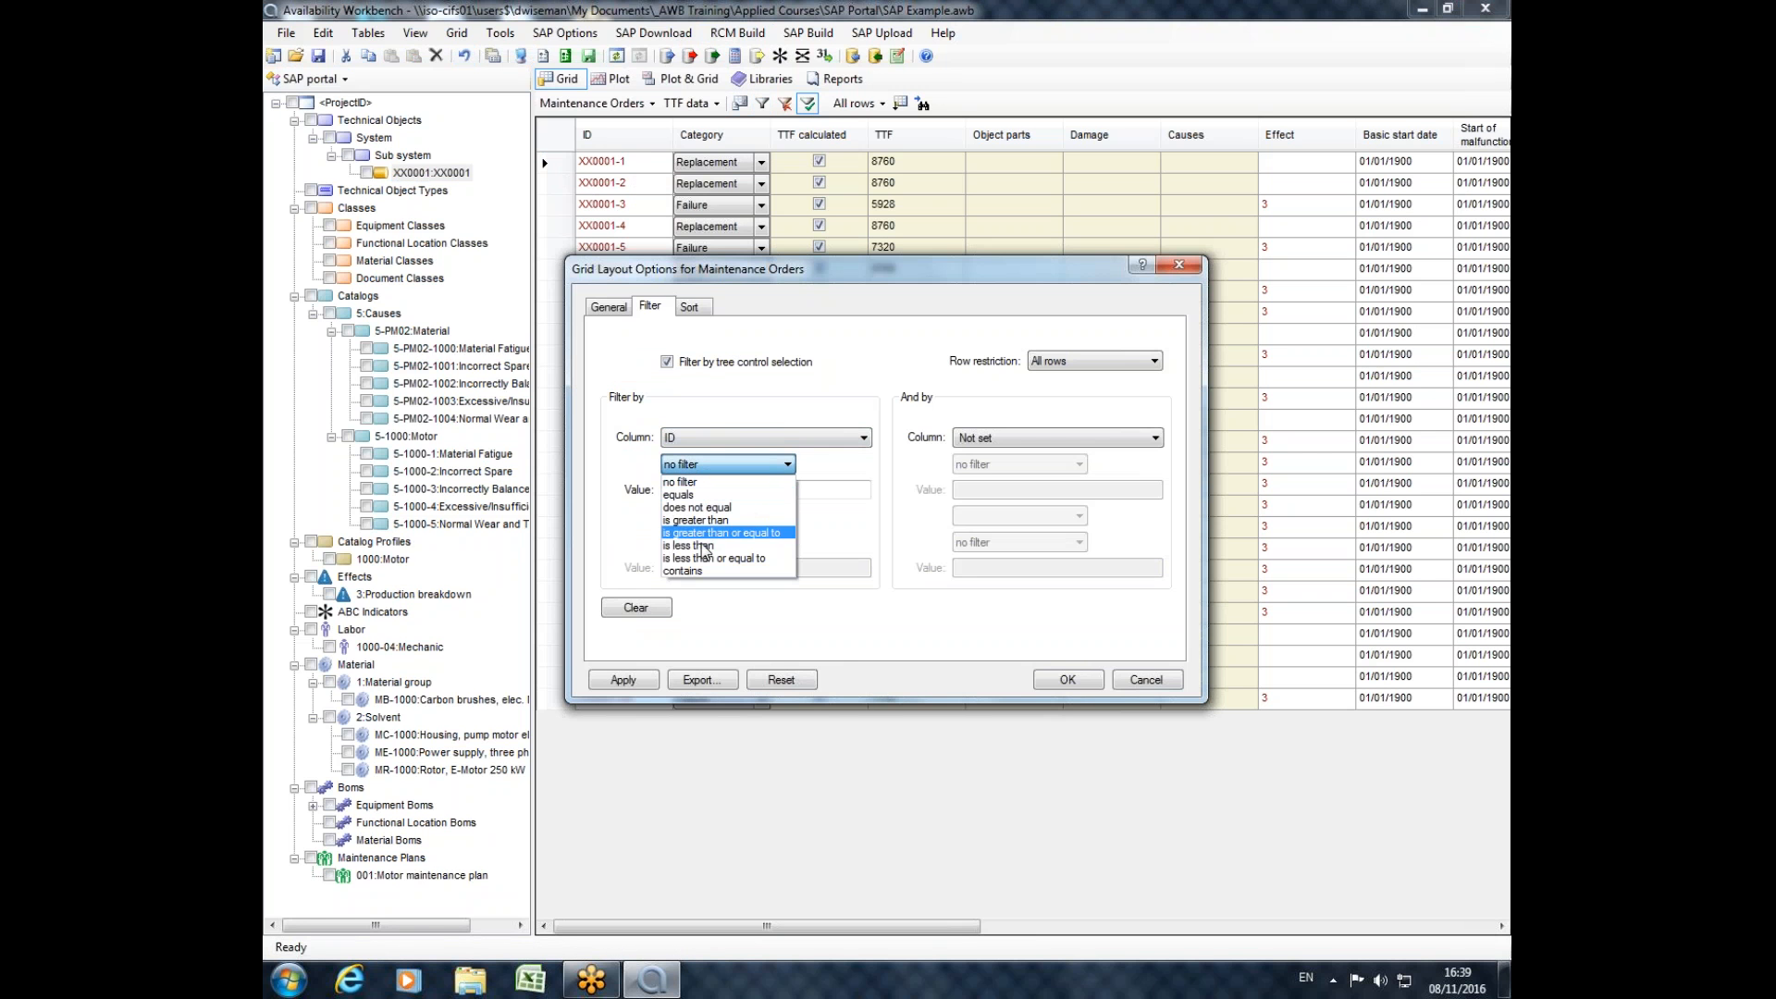
click(702, 569)
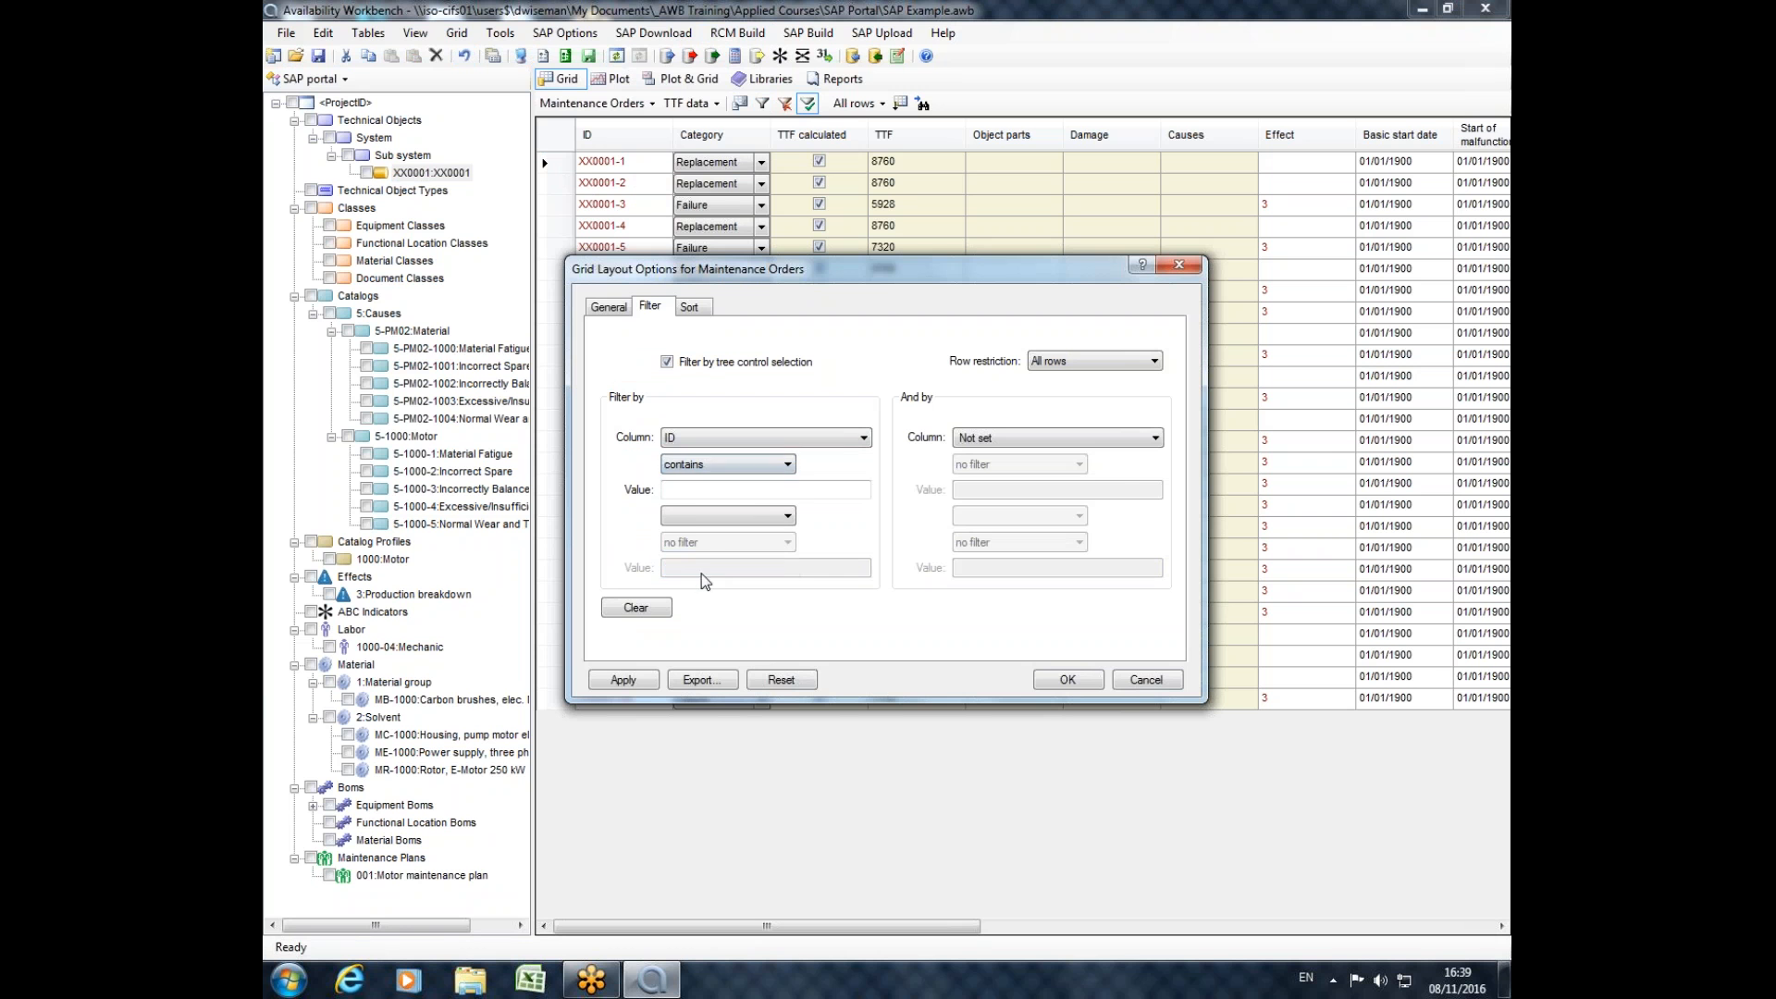
click(729, 488)
drag(808, 272, 788, 316)
text(2)
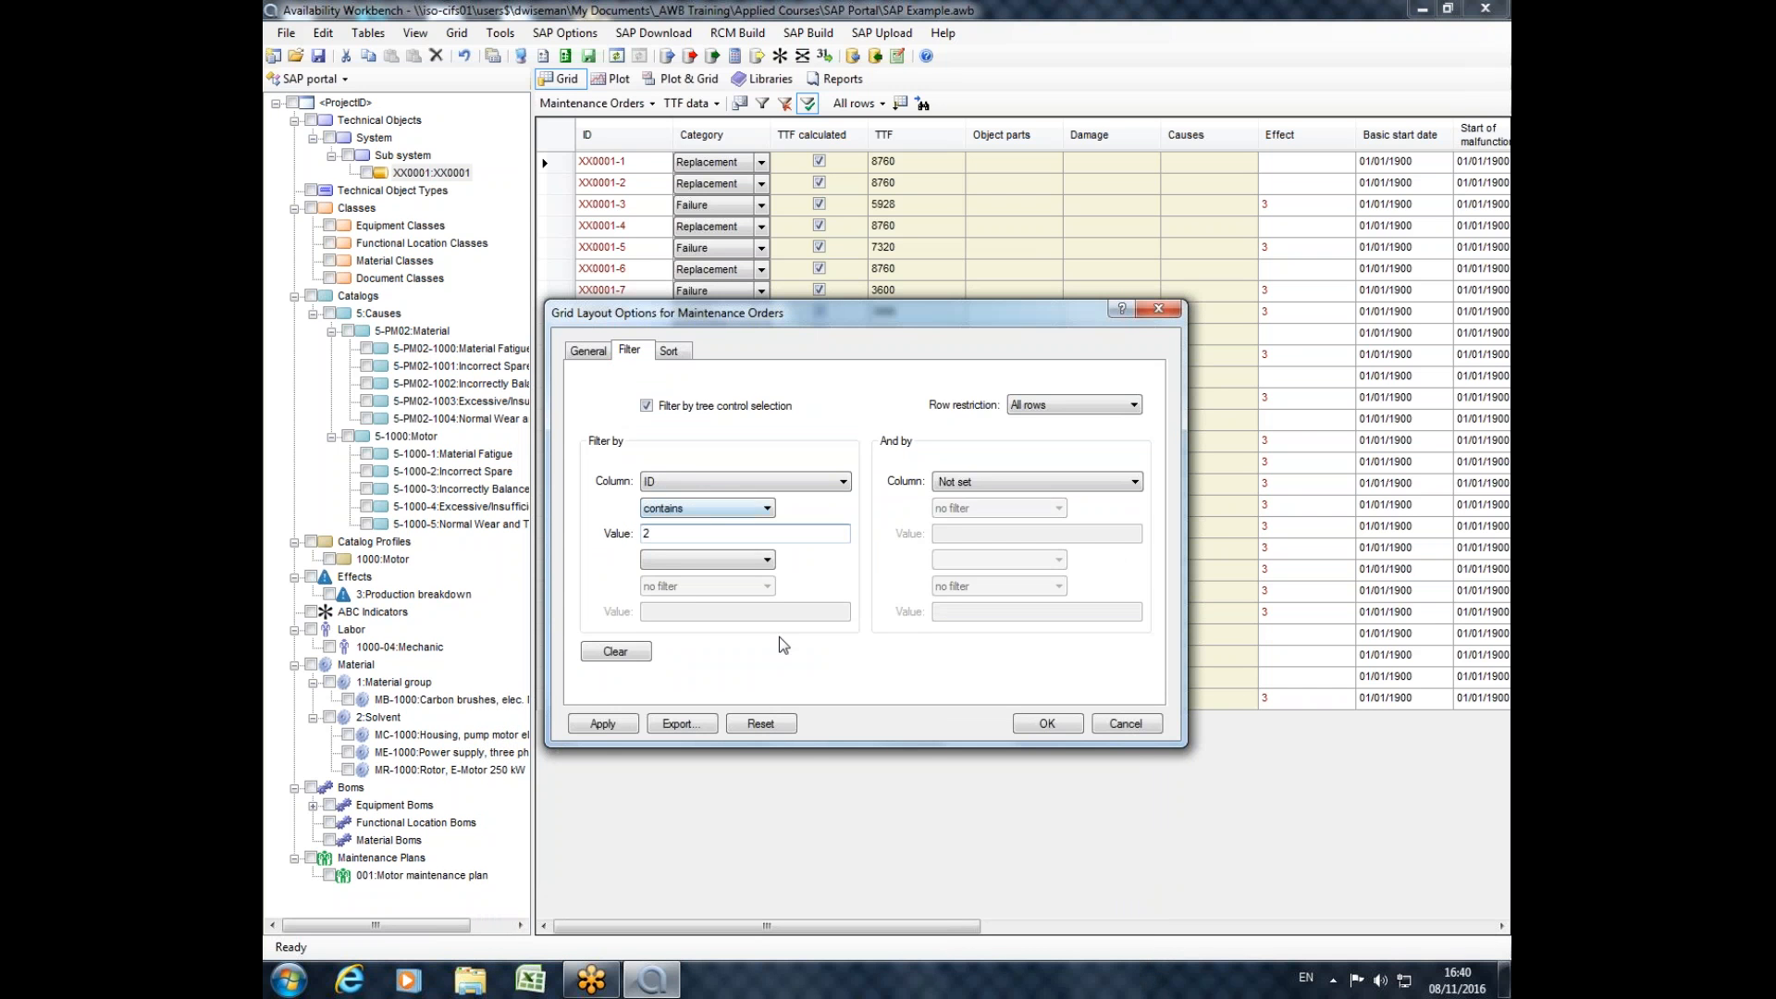
click(593, 723)
click(1060, 730)
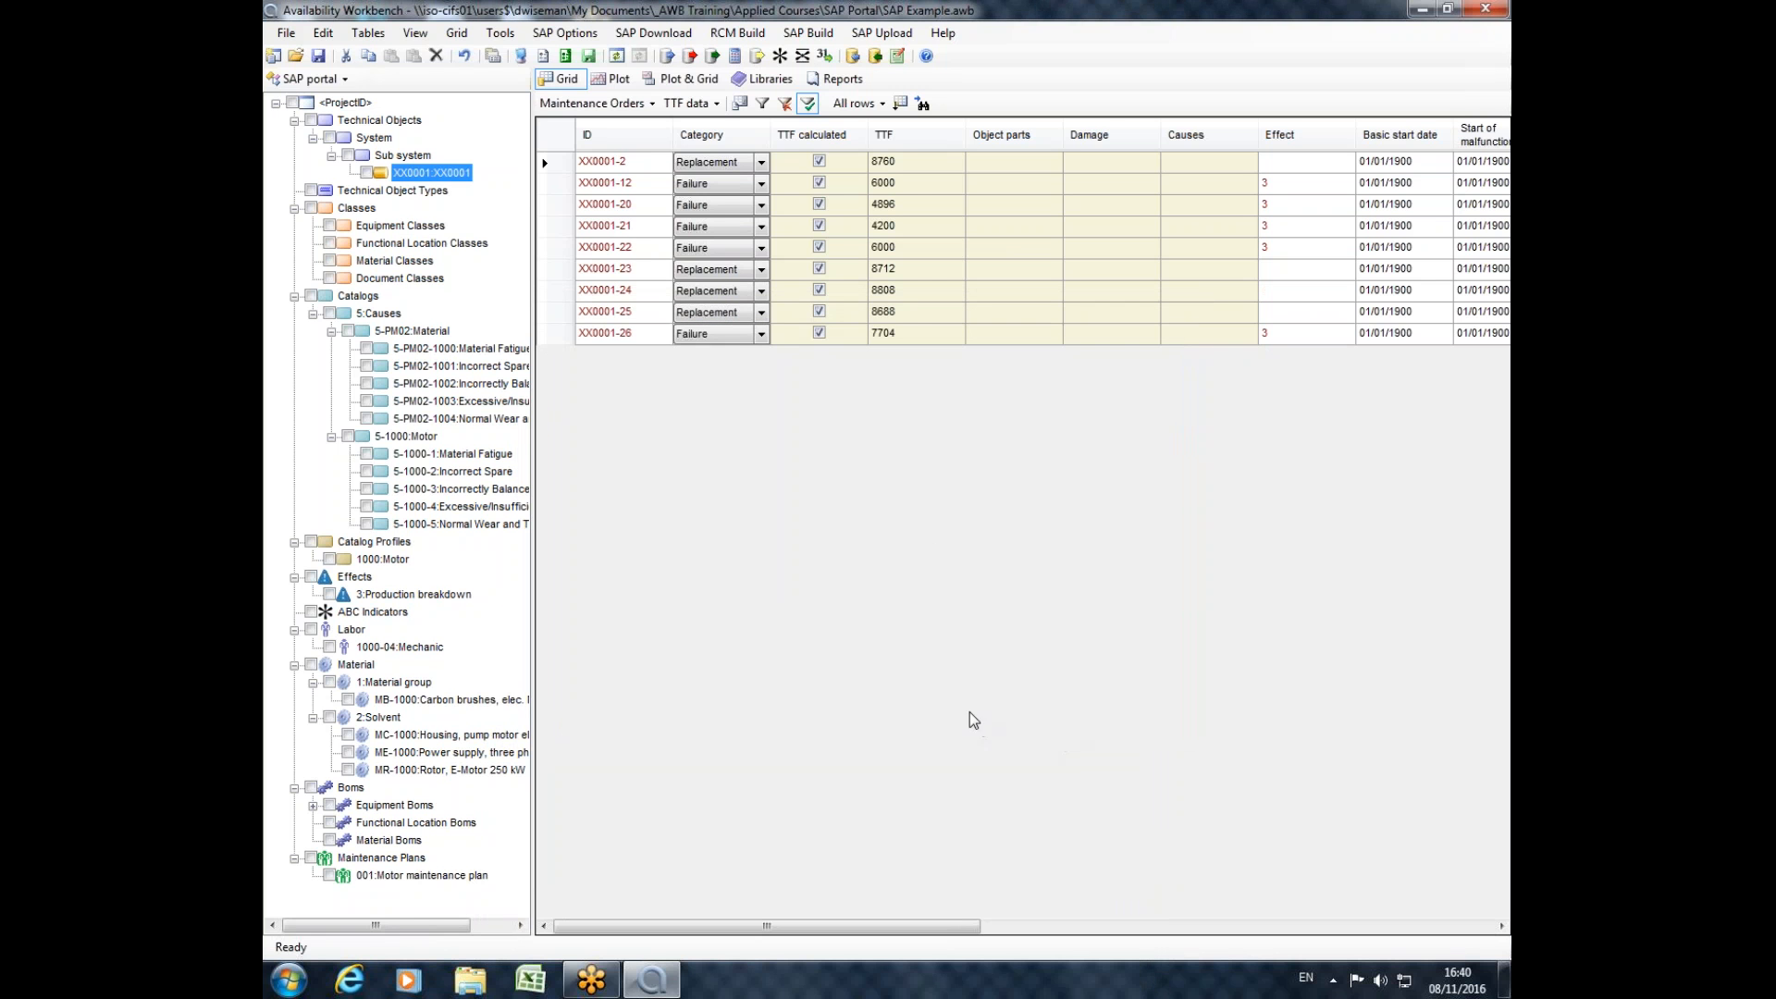
Build a Weibull set in RCMCost from the filtered XX0001 maintenance orders.
click(759, 56)
click(1028, 556)
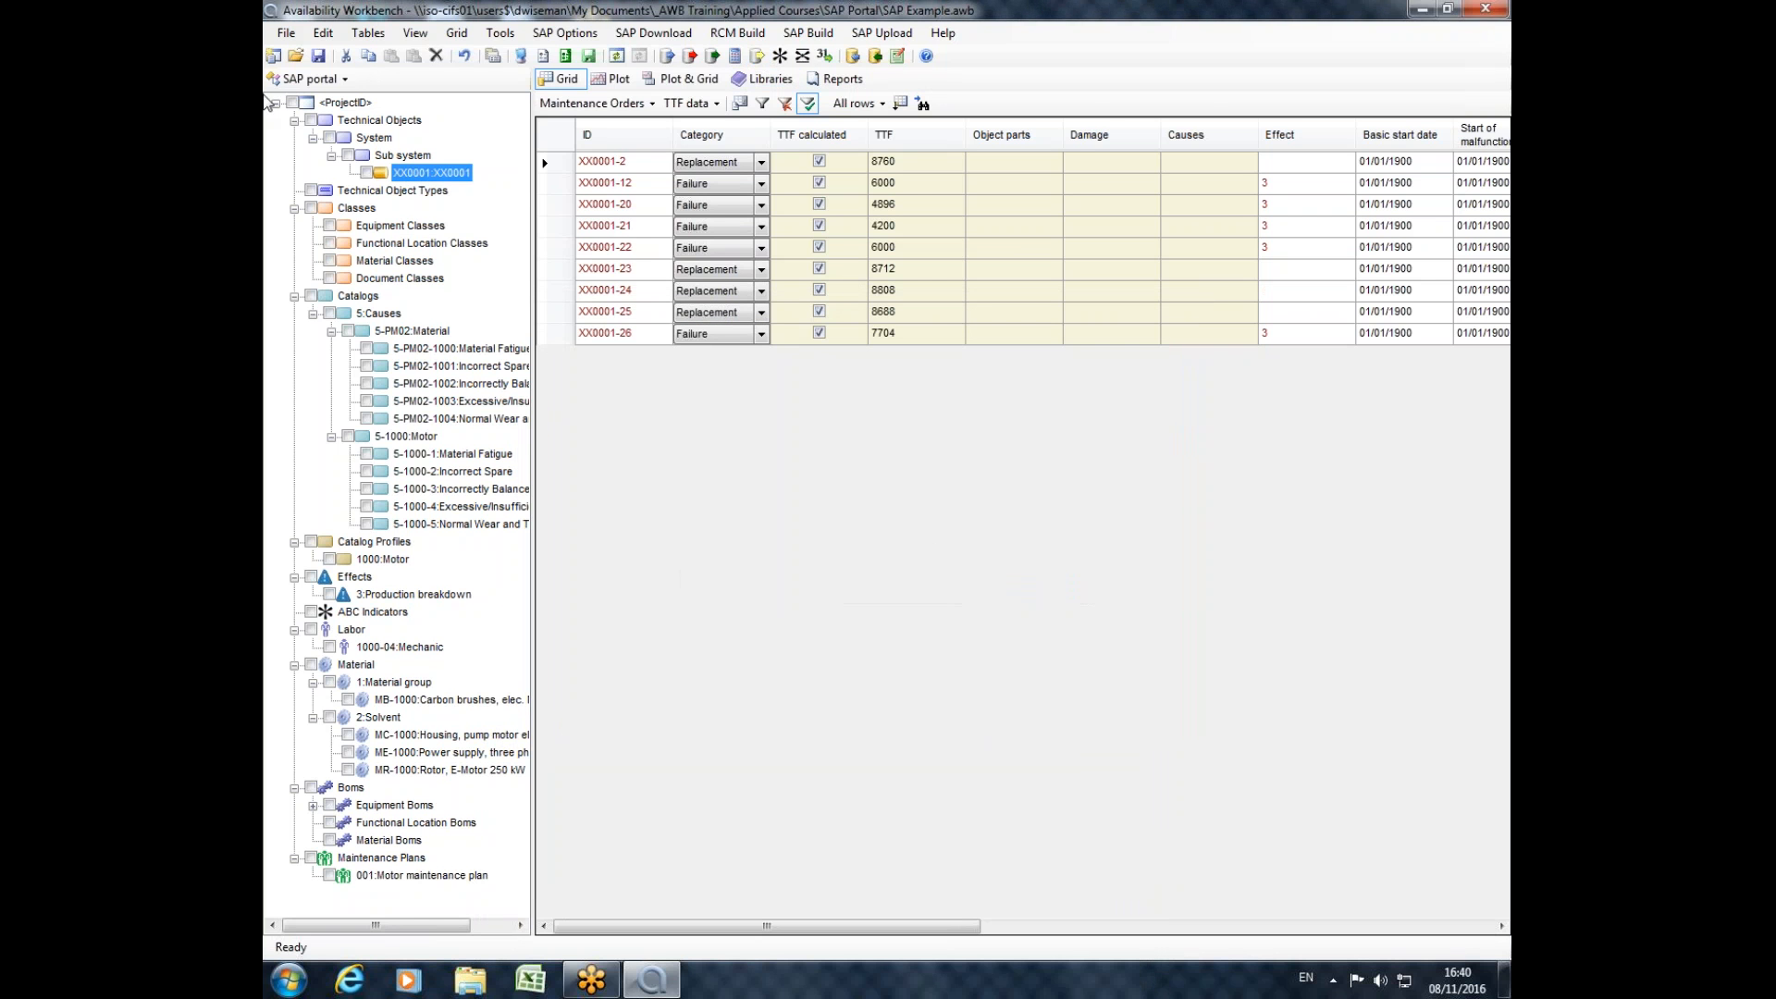
Examine the XX0001 set built from the filtered orders in the Weibull module, including its plot and item dates.
click(309, 78)
click(317, 144)
drag(705, 928, 913, 947)
click(1486, 12)
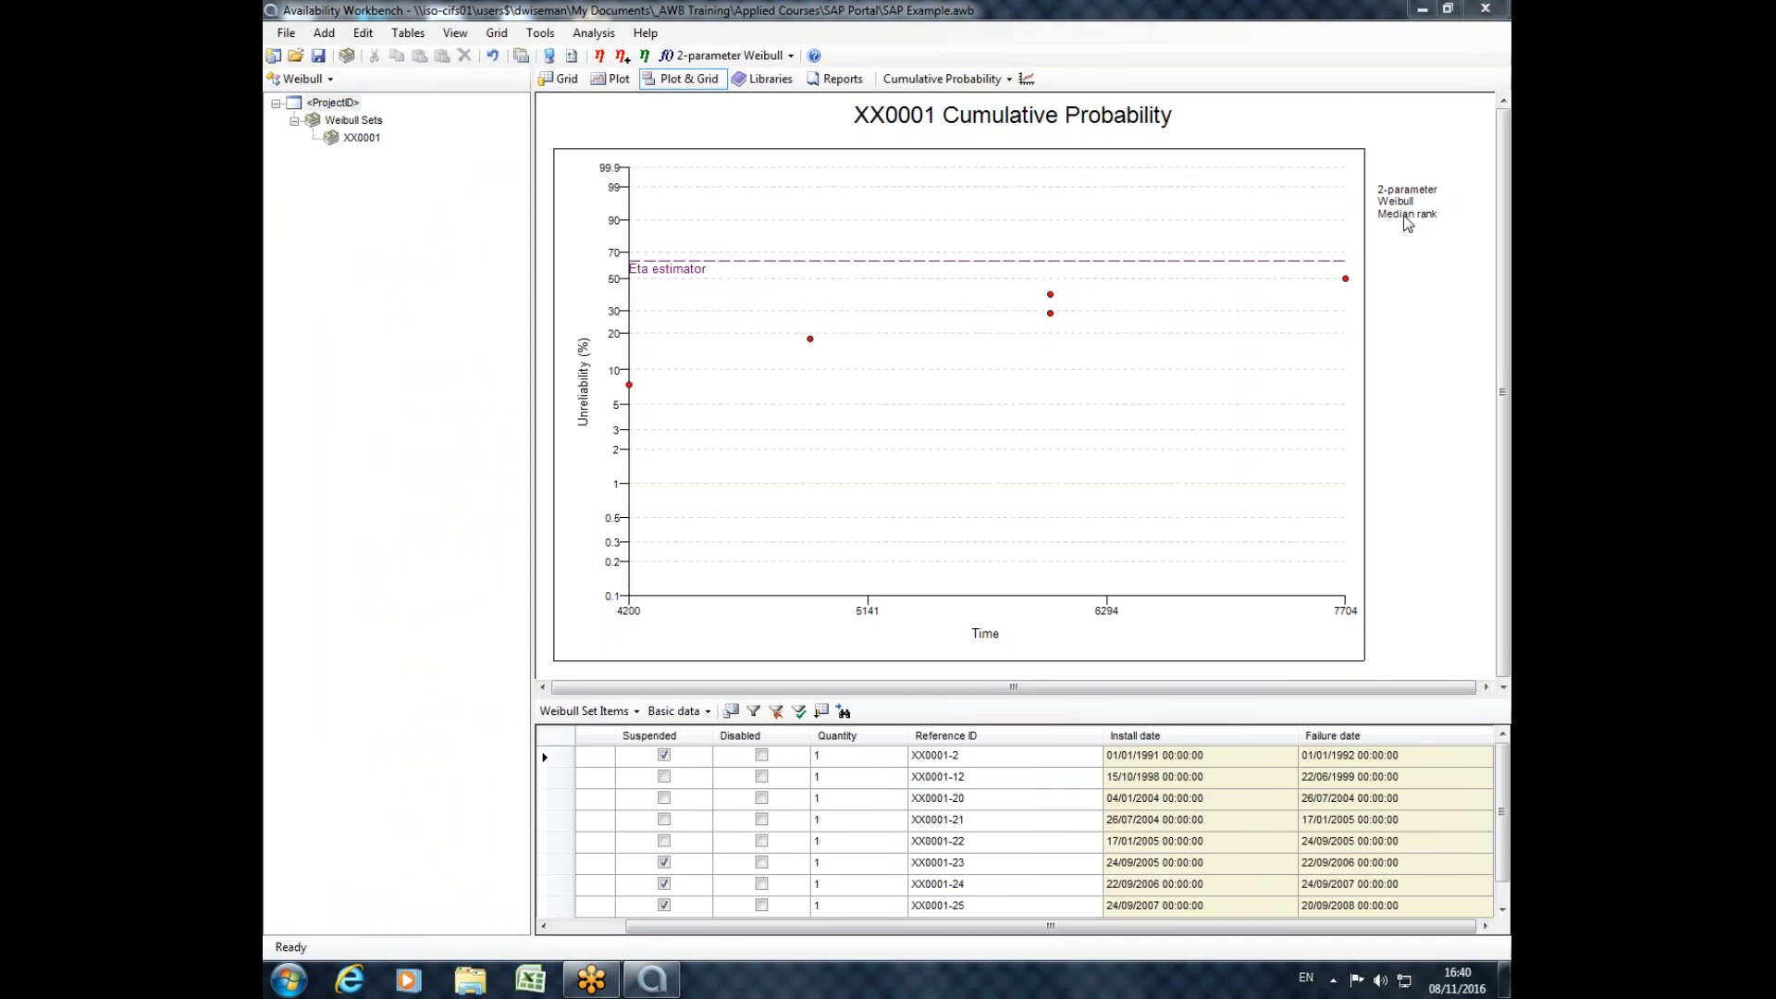
Return to the SAP portal and remove the ID filter from equipment XX0001's maintenance orders.
click(310, 79)
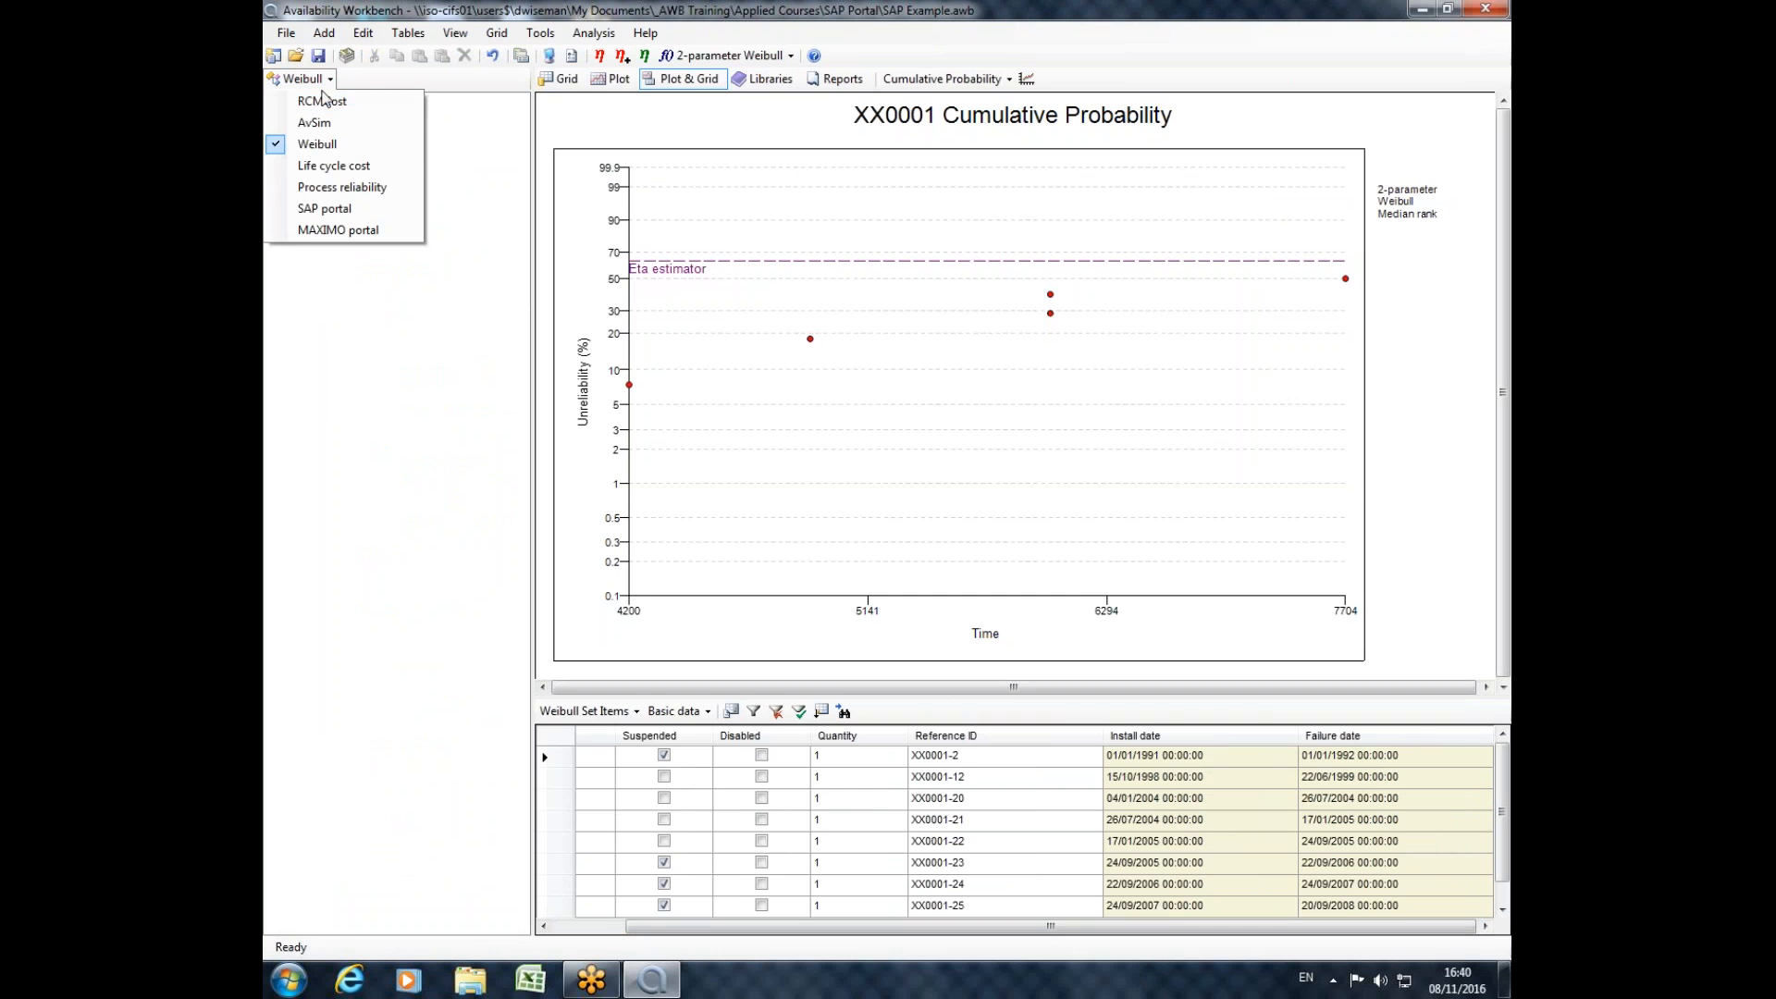
click(338, 209)
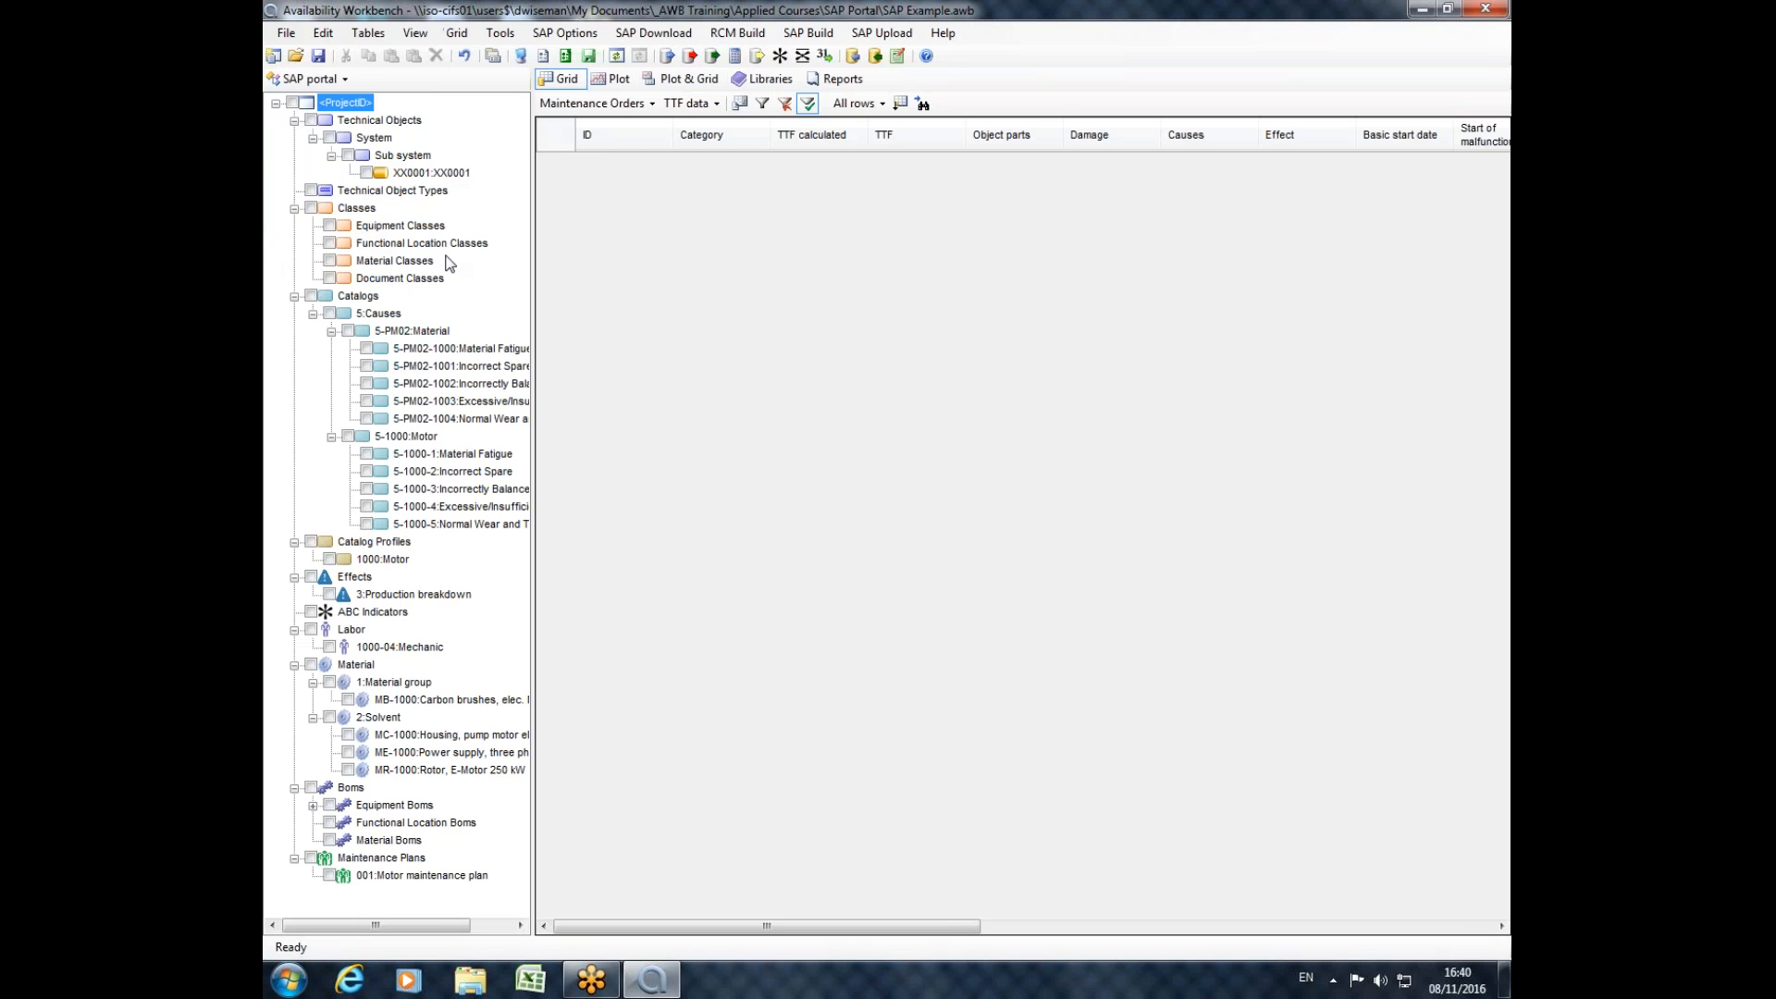
click(418, 174)
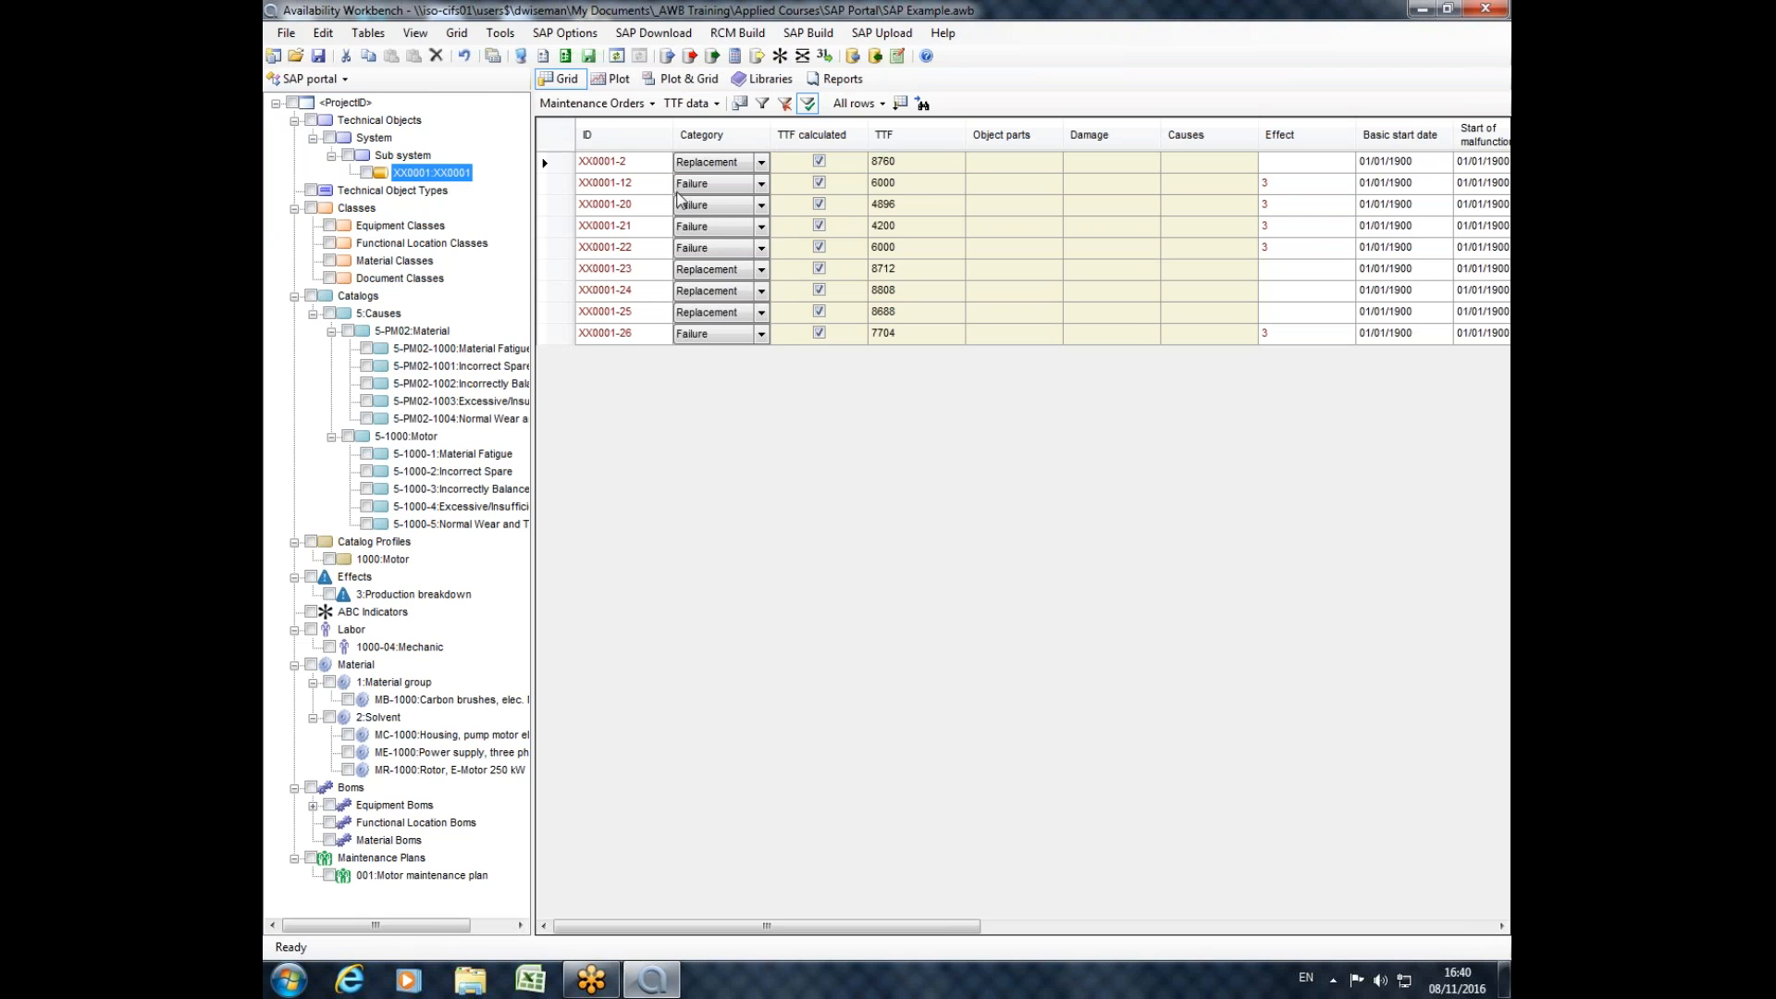
click(785, 103)
click(689, 465)
click(708, 480)
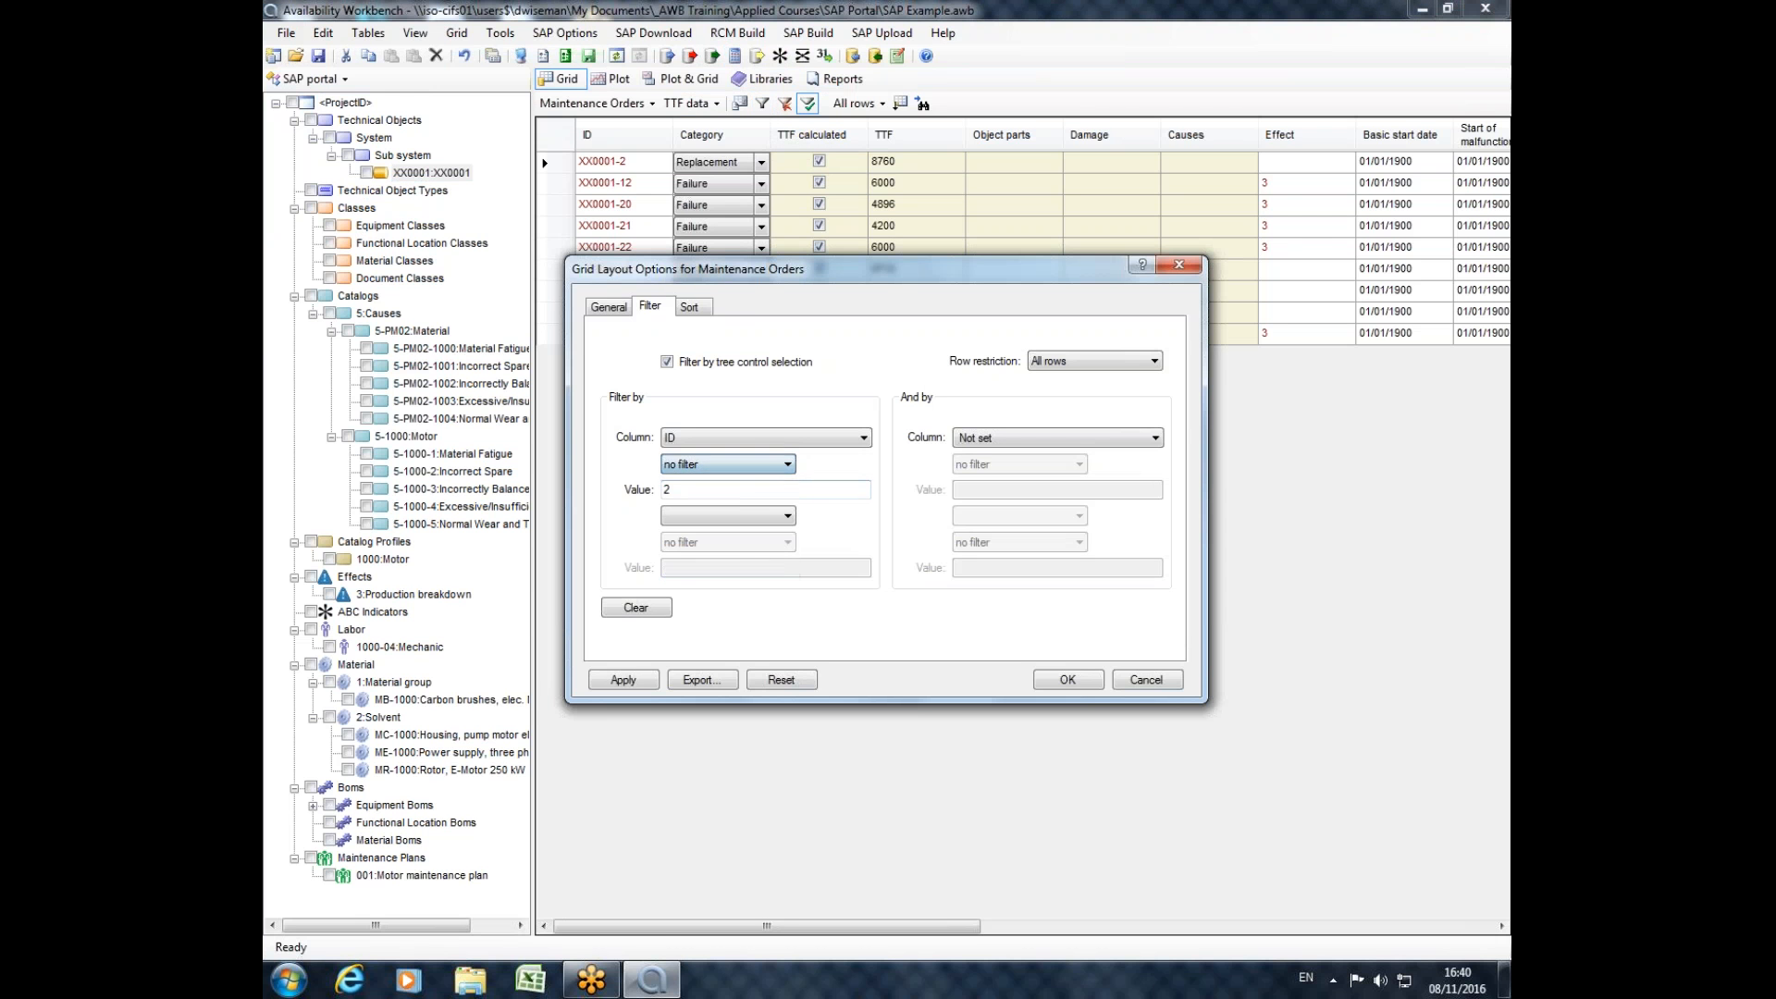
click(1068, 679)
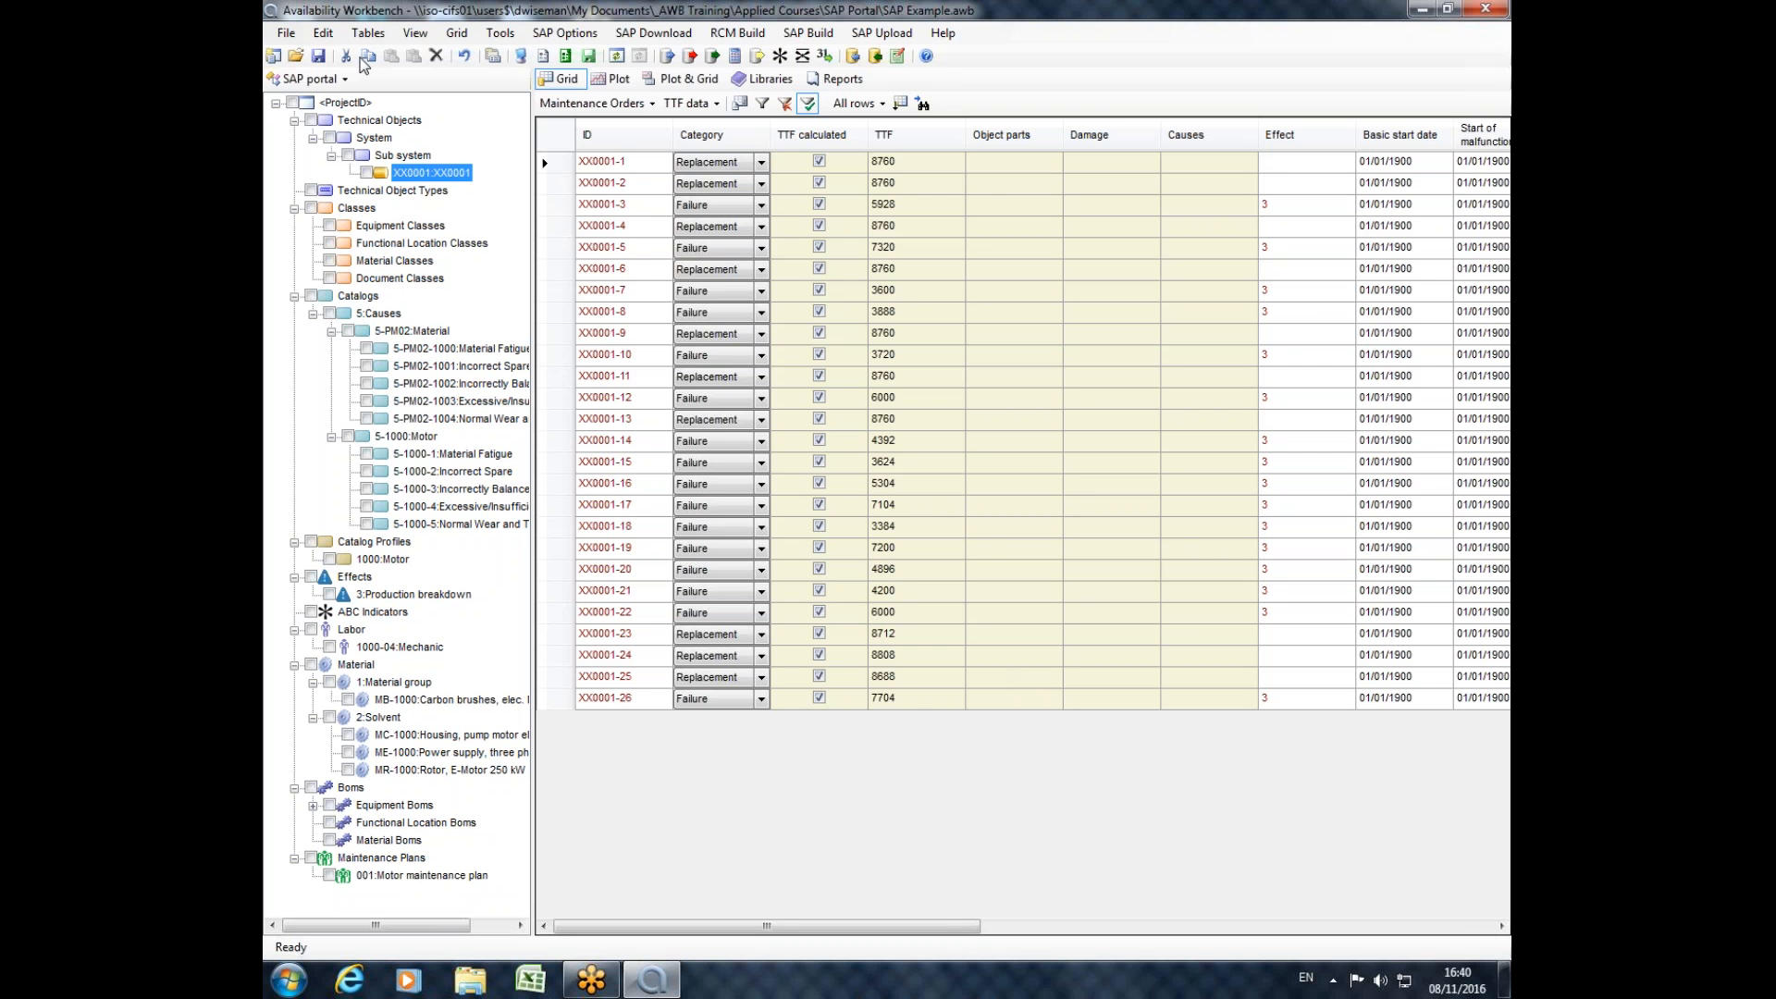
Examine the date, TTF calculation and cost columns of the Maintenance Orders grid.
click(340, 80)
click(1111, 484)
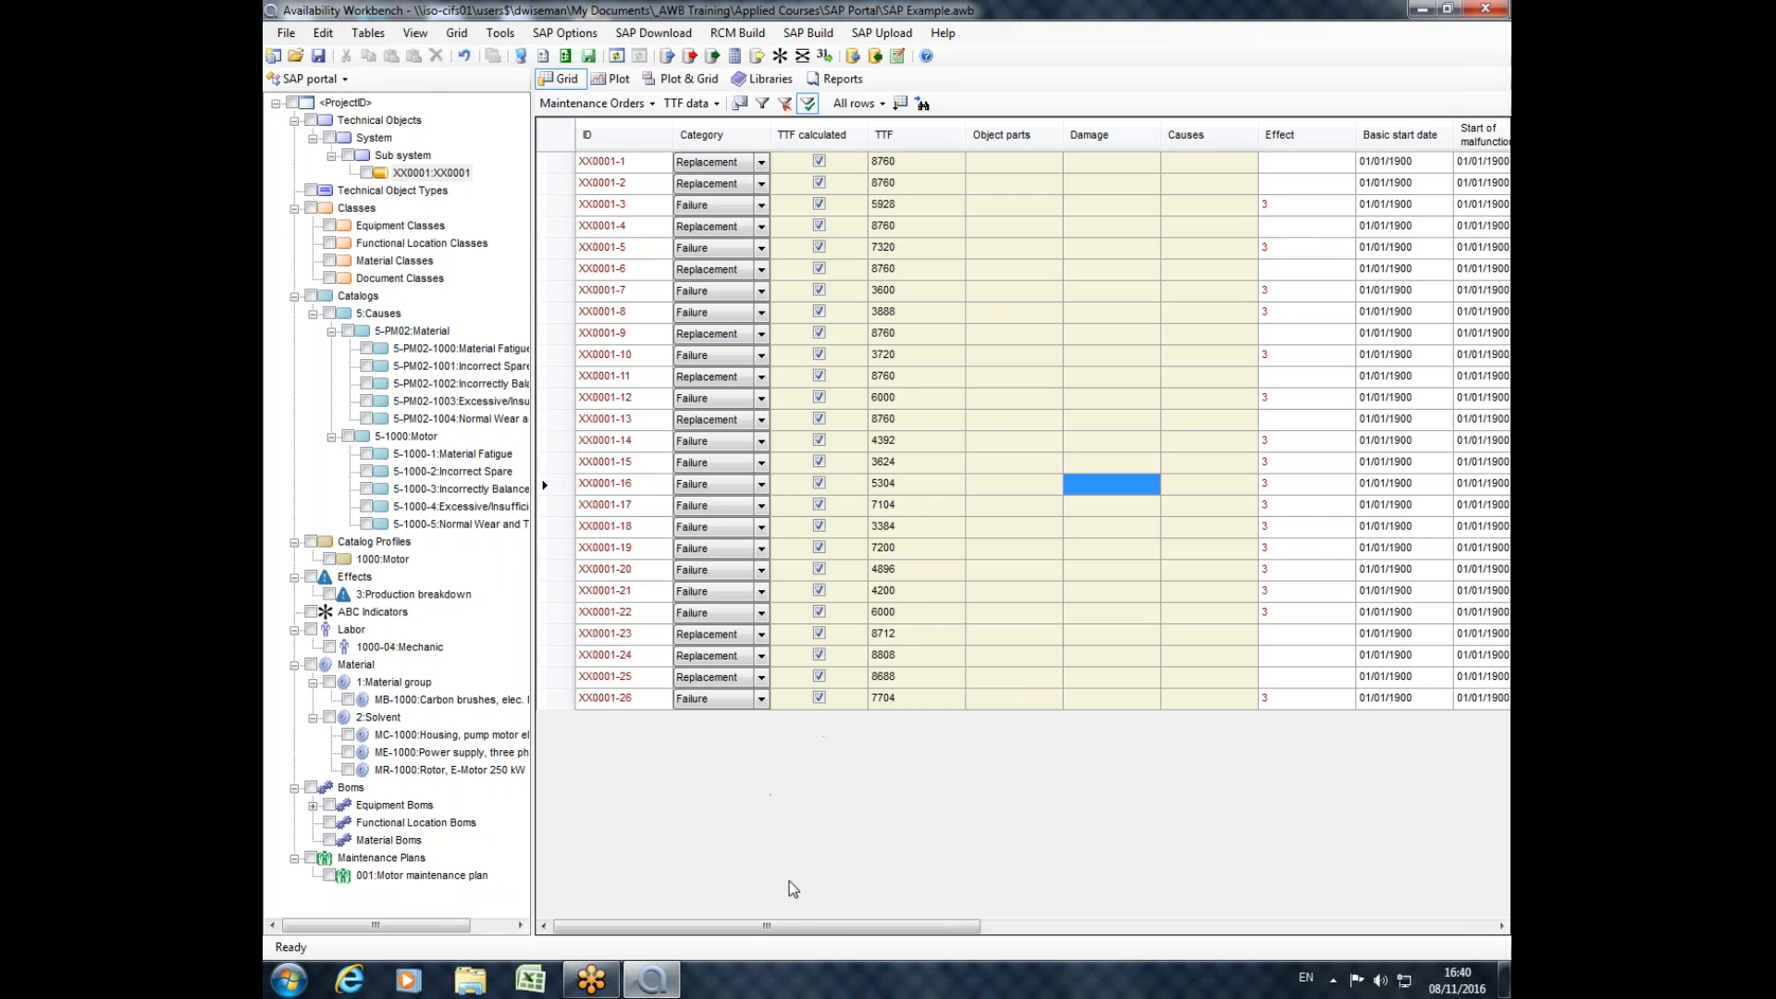
drag(804, 927, 1316, 927)
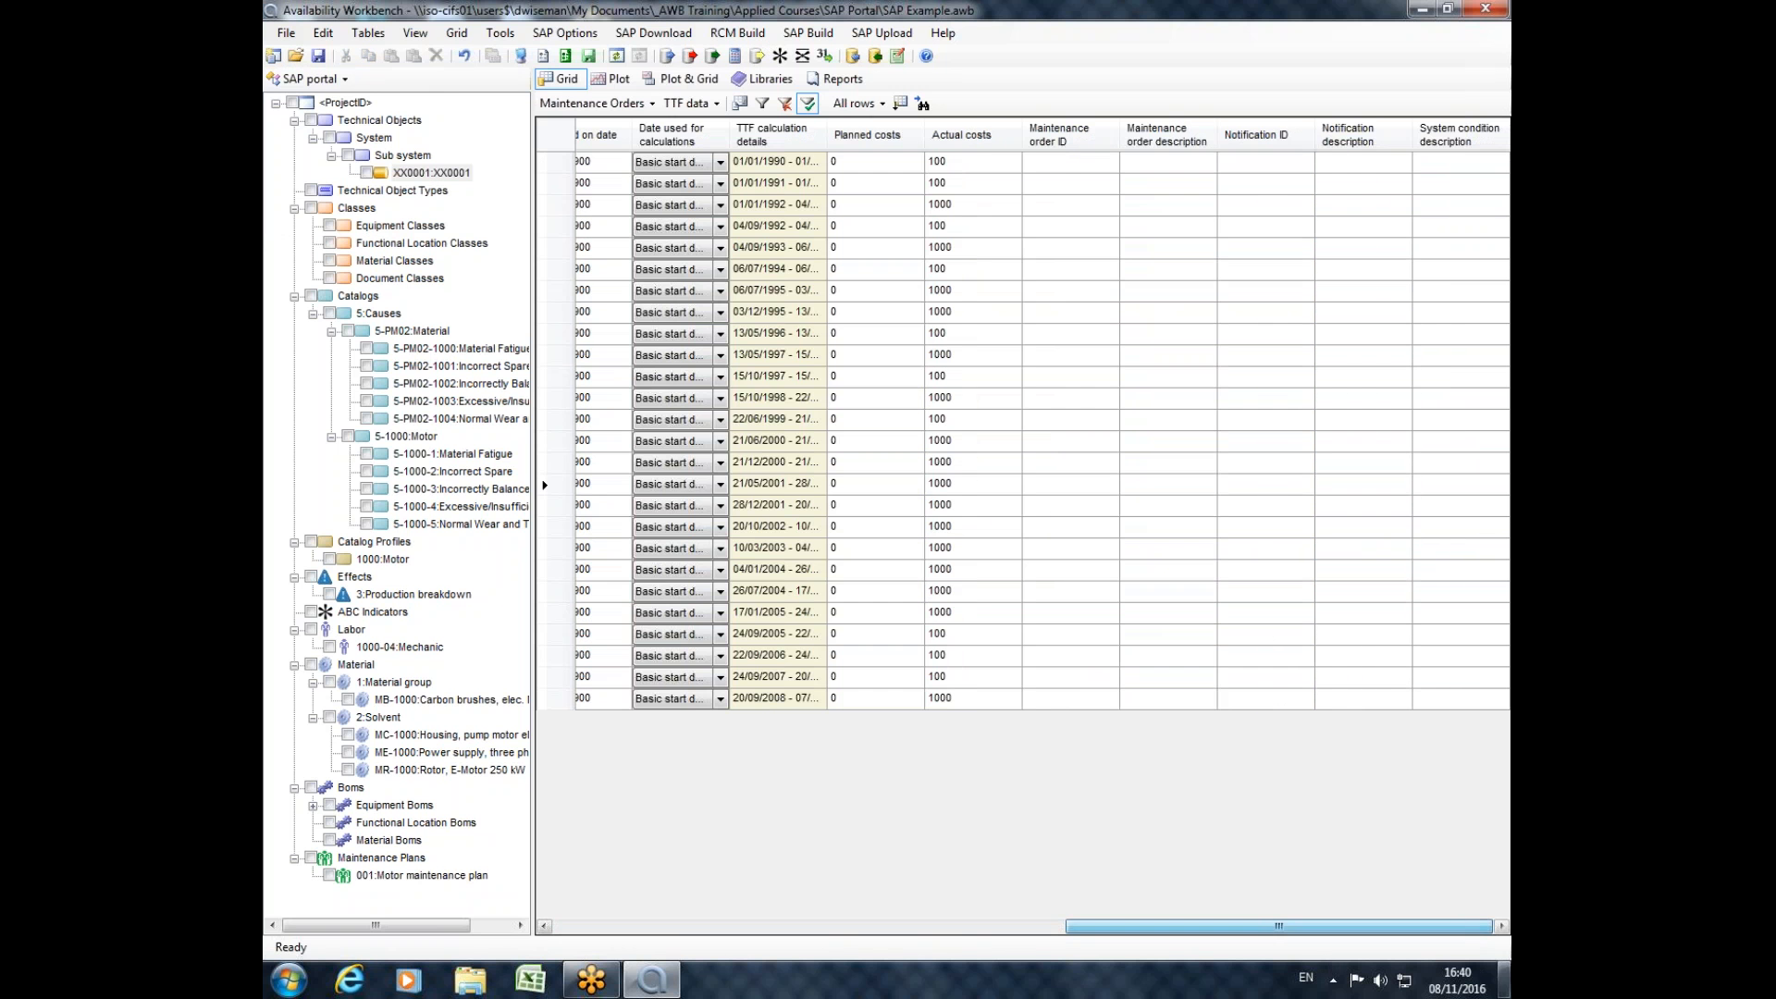
click(1475, 19)
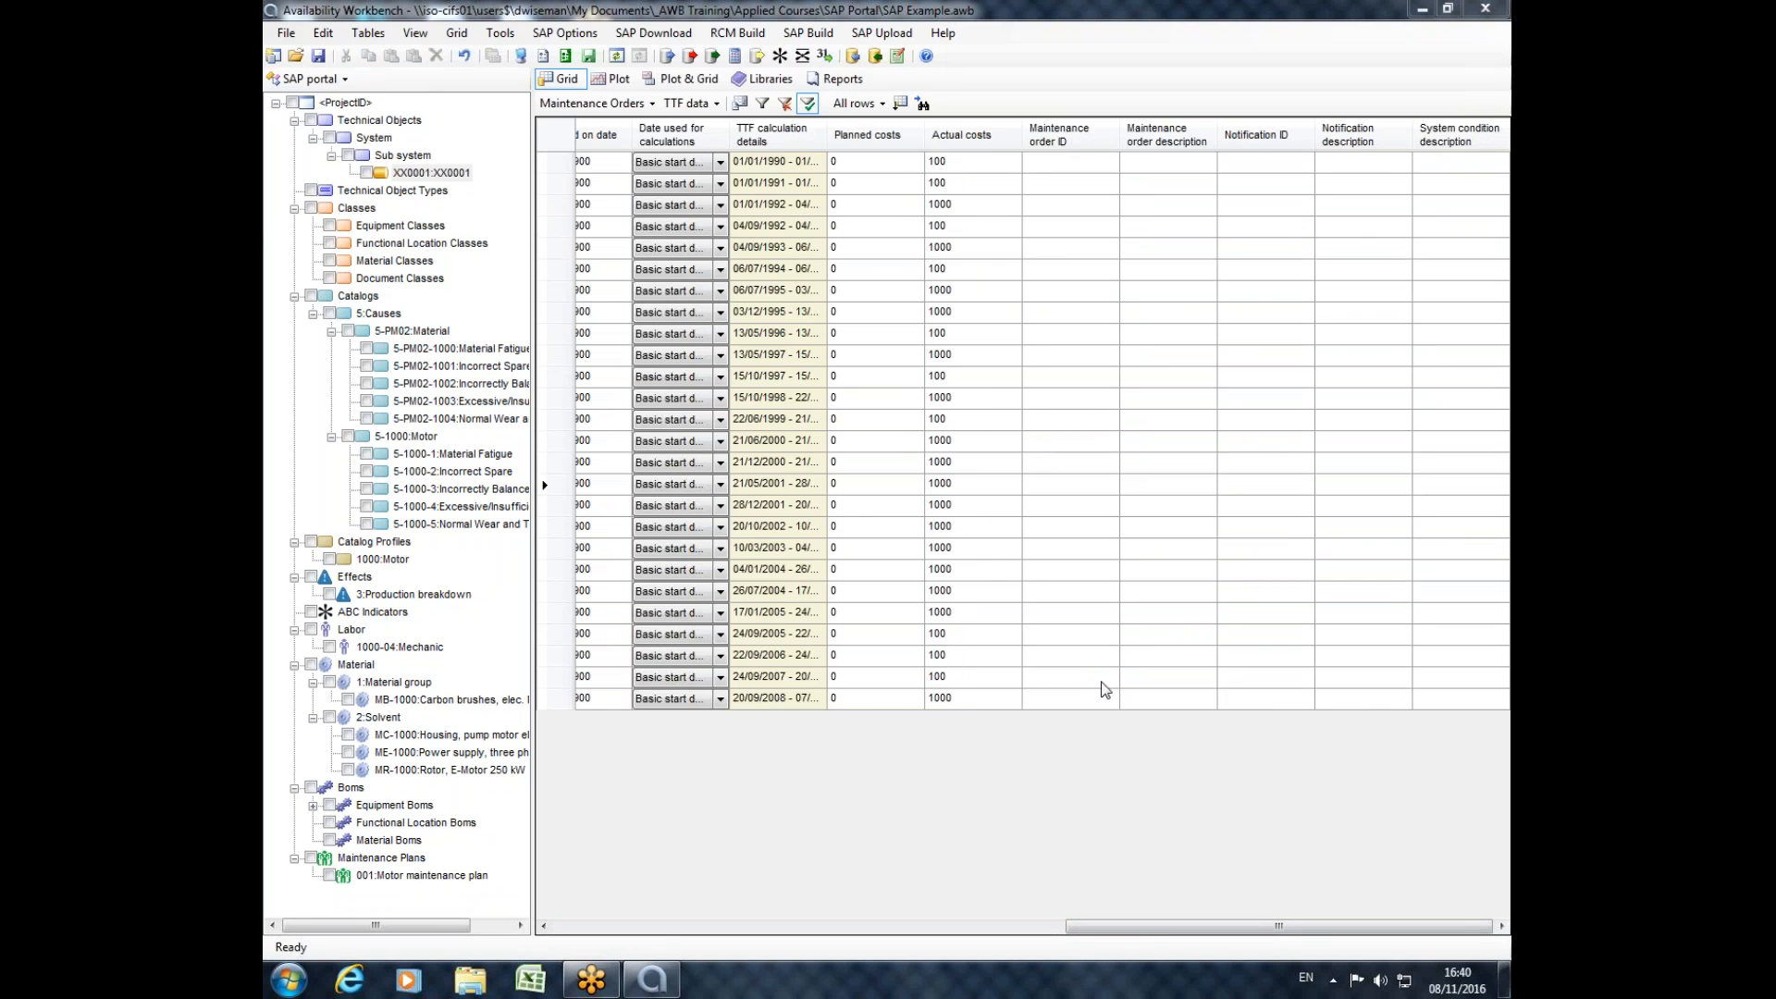
drag(1173, 923, 596, 934)
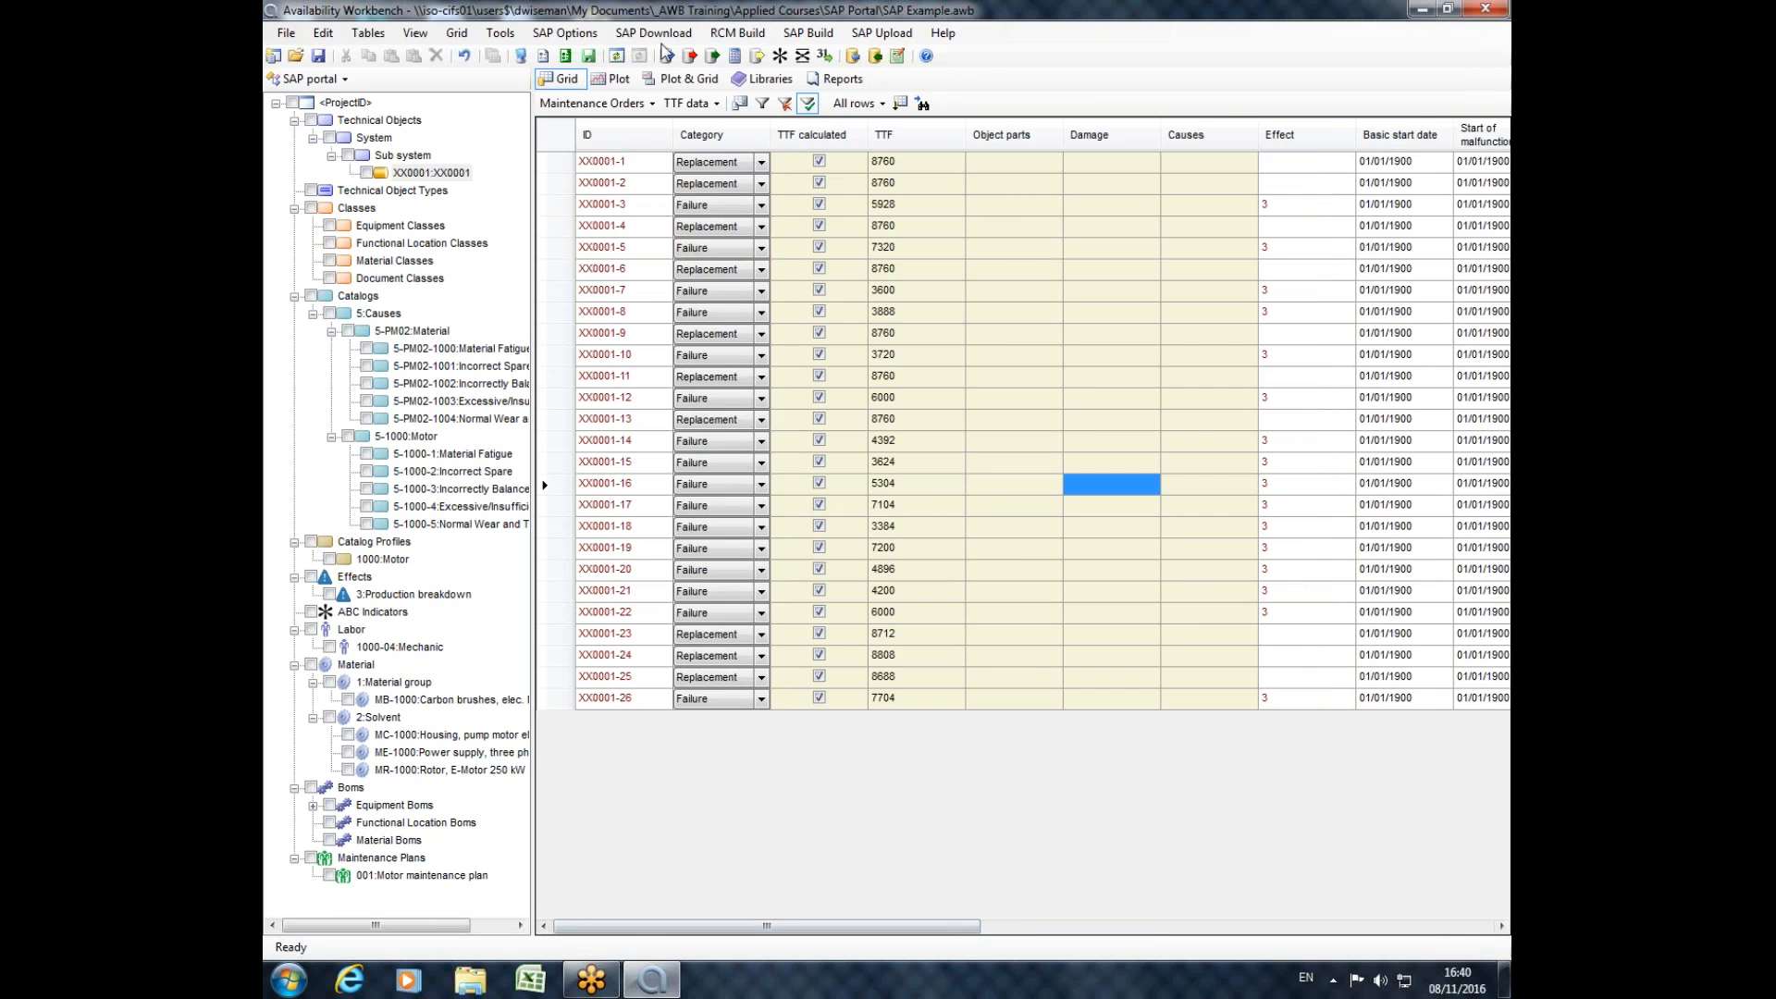
Examine the Analytics settings for activity, maintenance order and notification types in the SAP Portal Options.
click(566, 55)
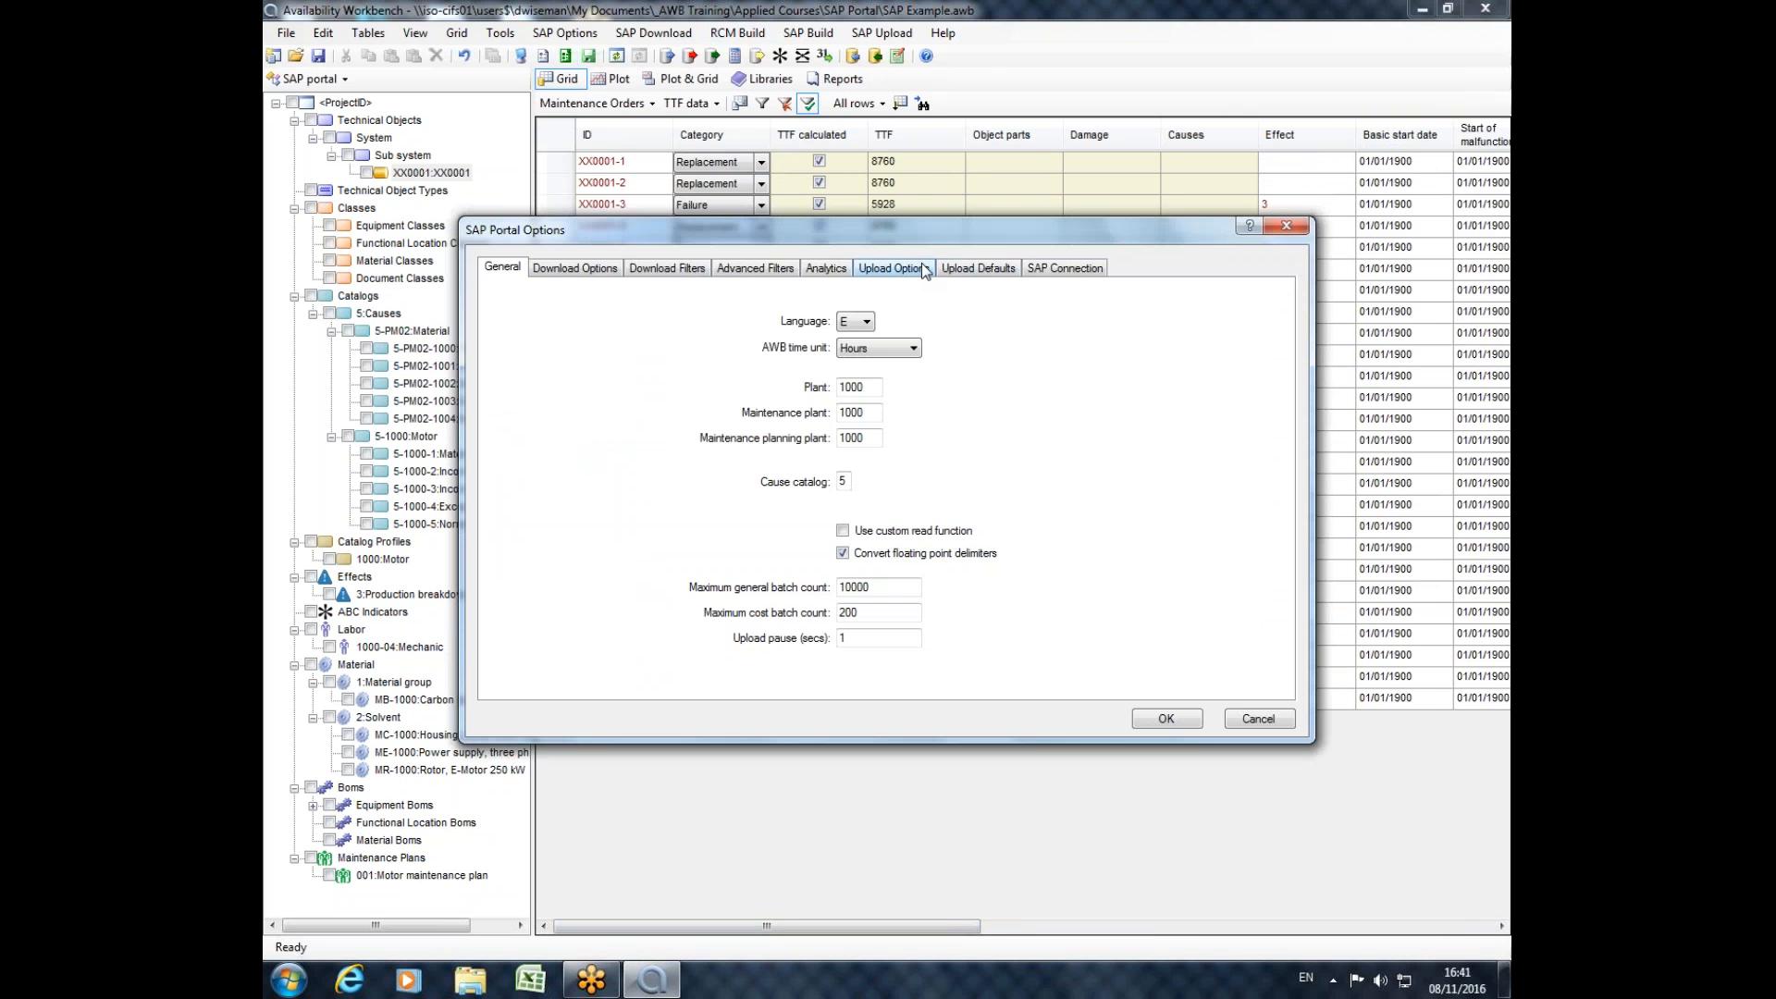
click(841, 268)
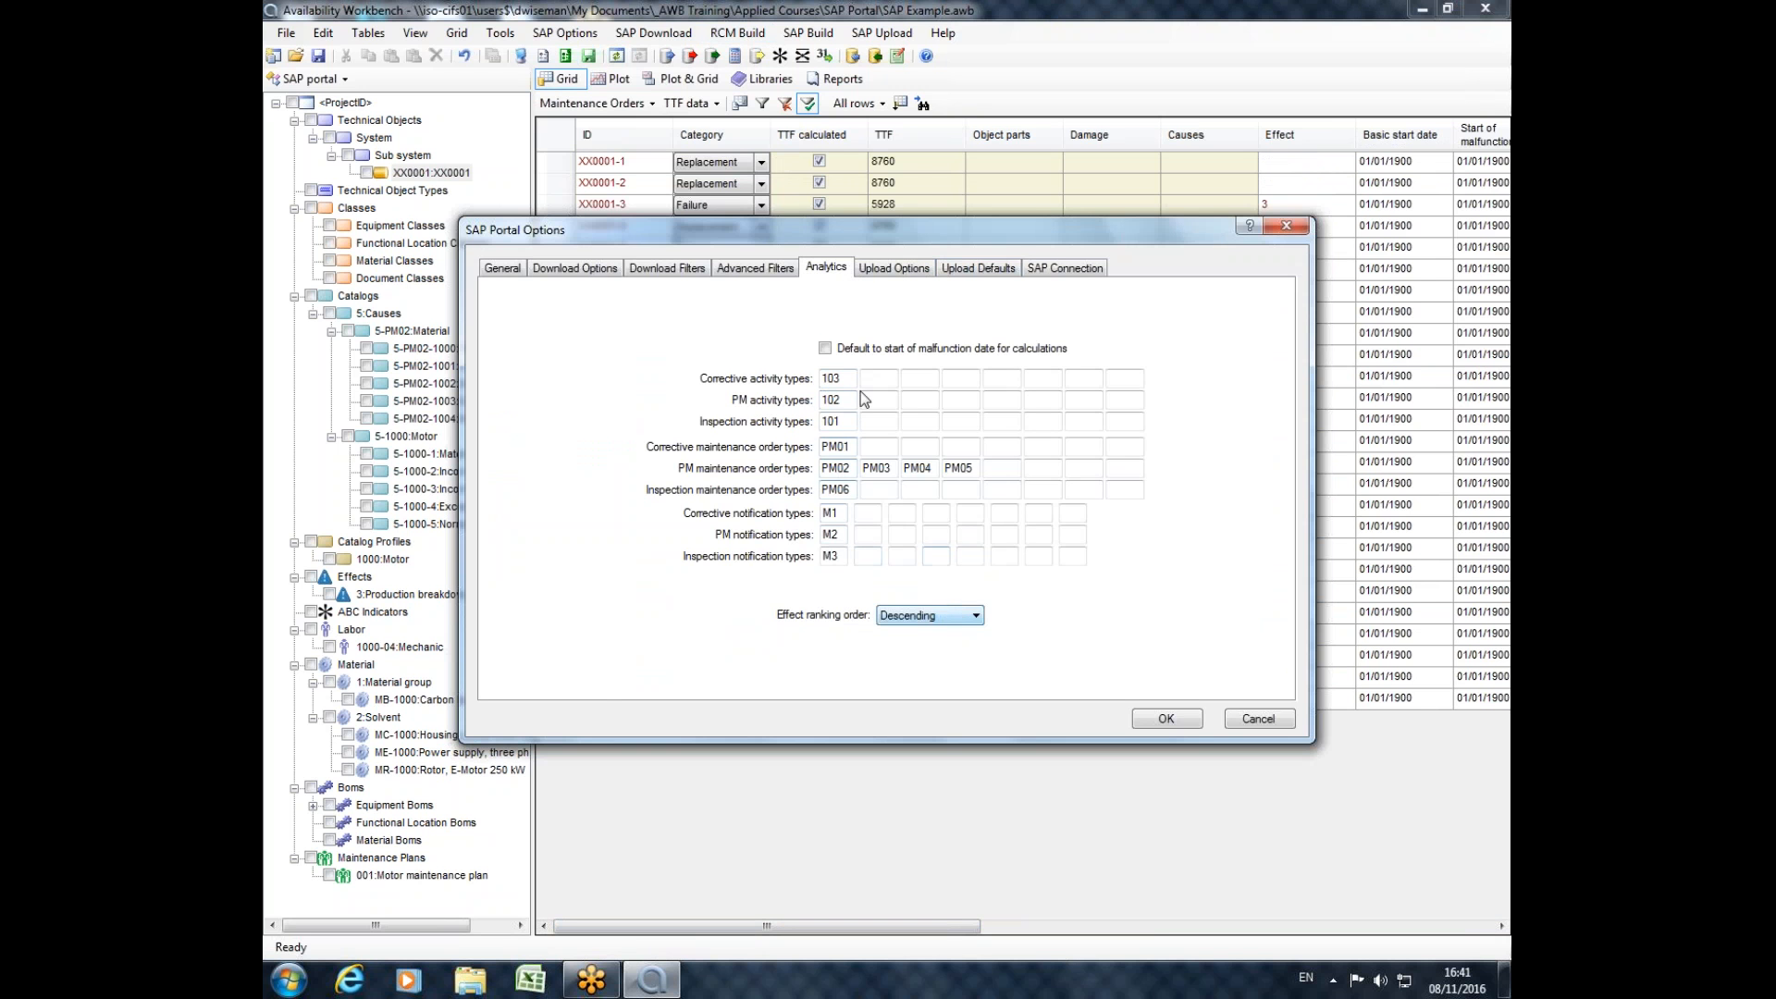
click(1286, 226)
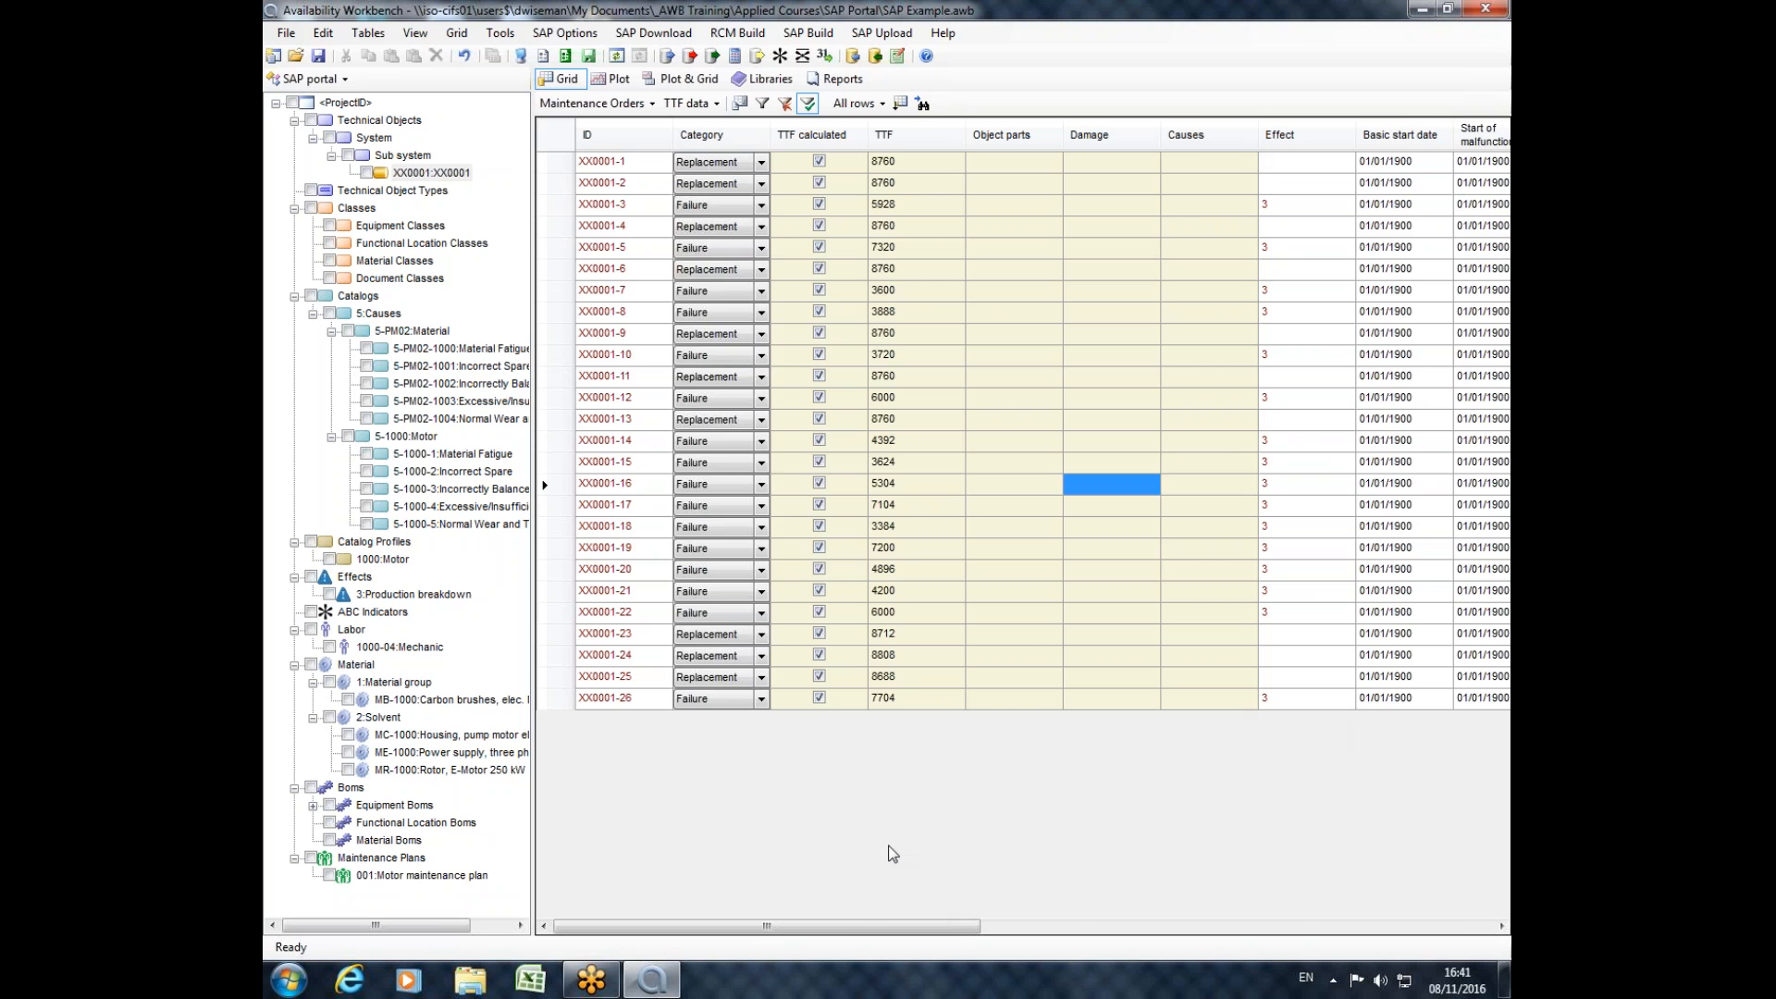
drag(852, 927, 825, 878)
drag(738, 953, 681, 935)
Examine the general SAP Portal Options, including the plant fields and the available AWB time units.
click(564, 57)
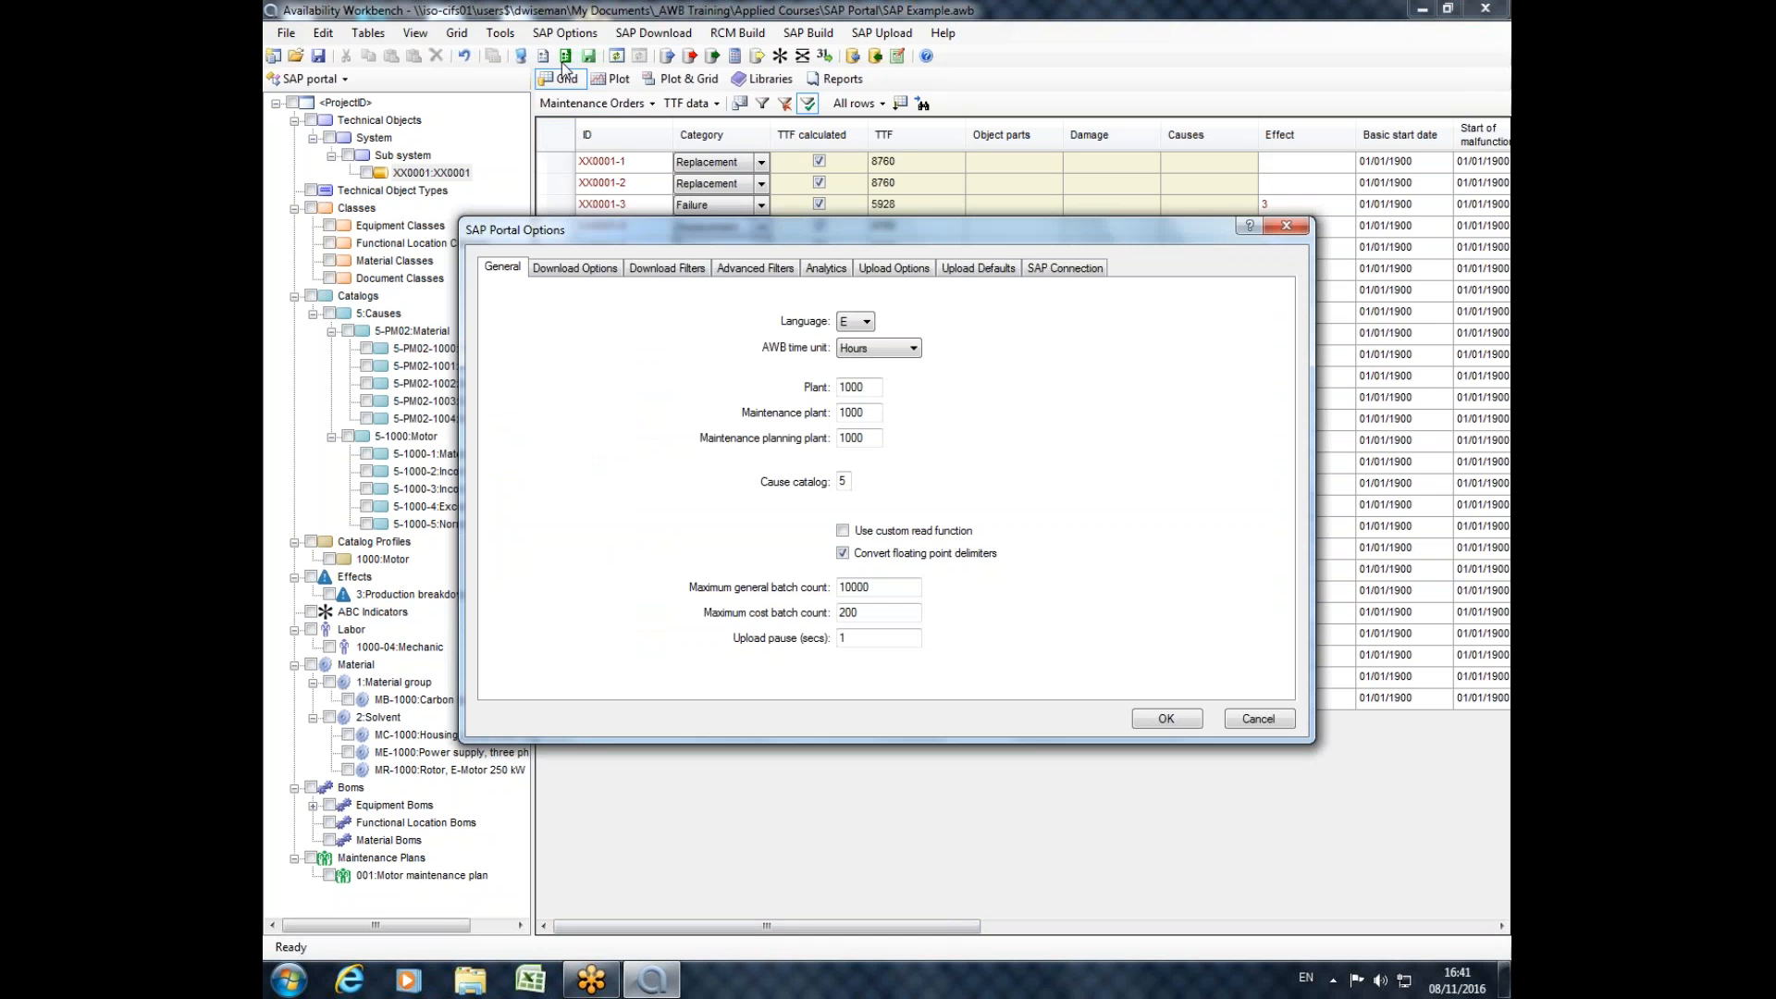
click(560, 266)
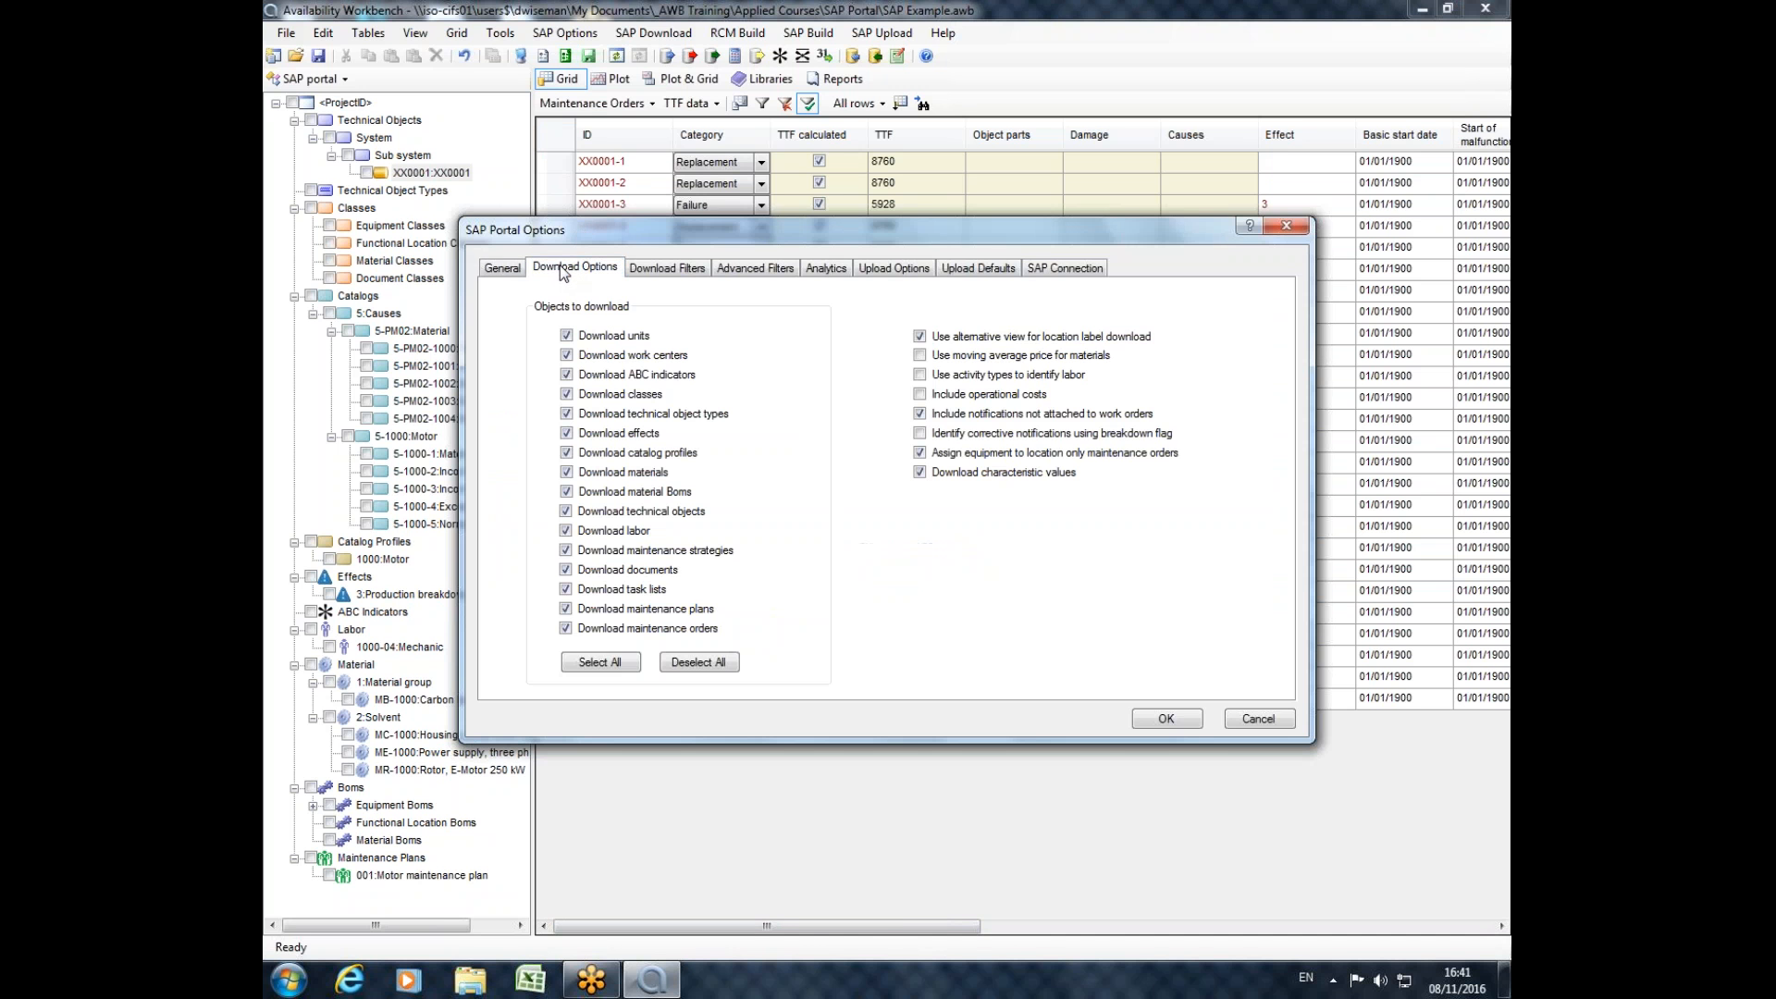
click(506, 267)
key(Tab)
key(Tab)
key(Tab)
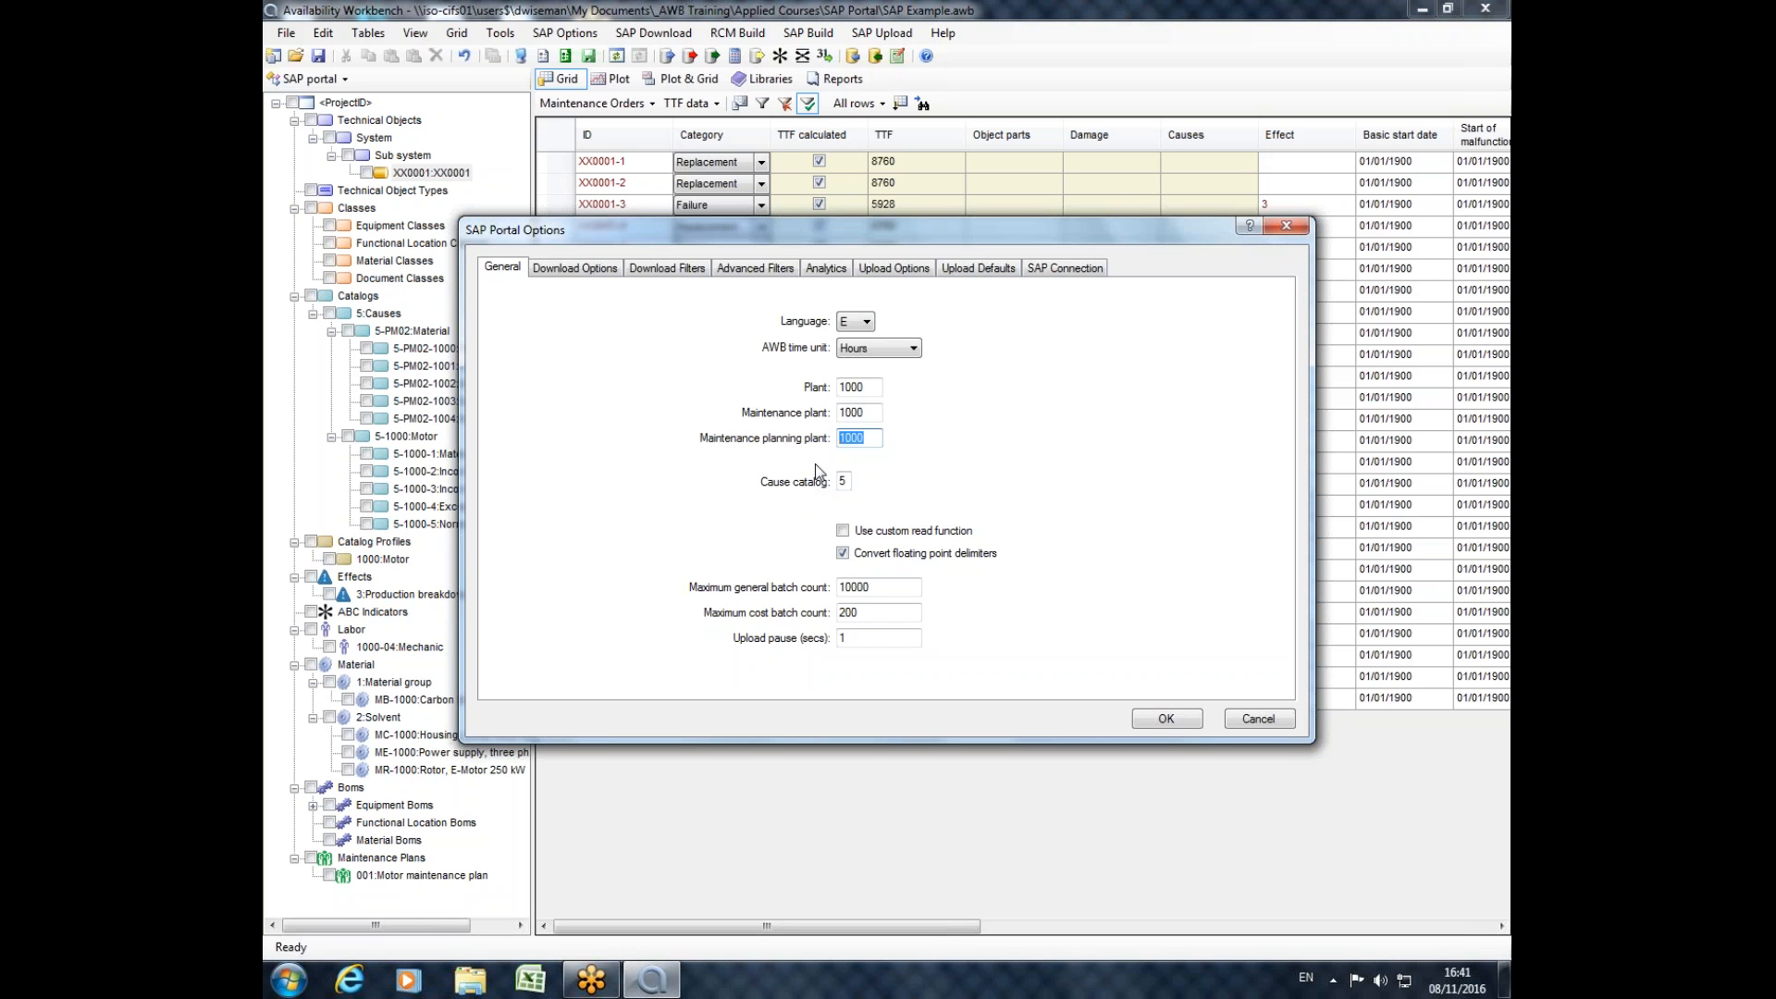
double_click(862, 388)
click(912, 349)
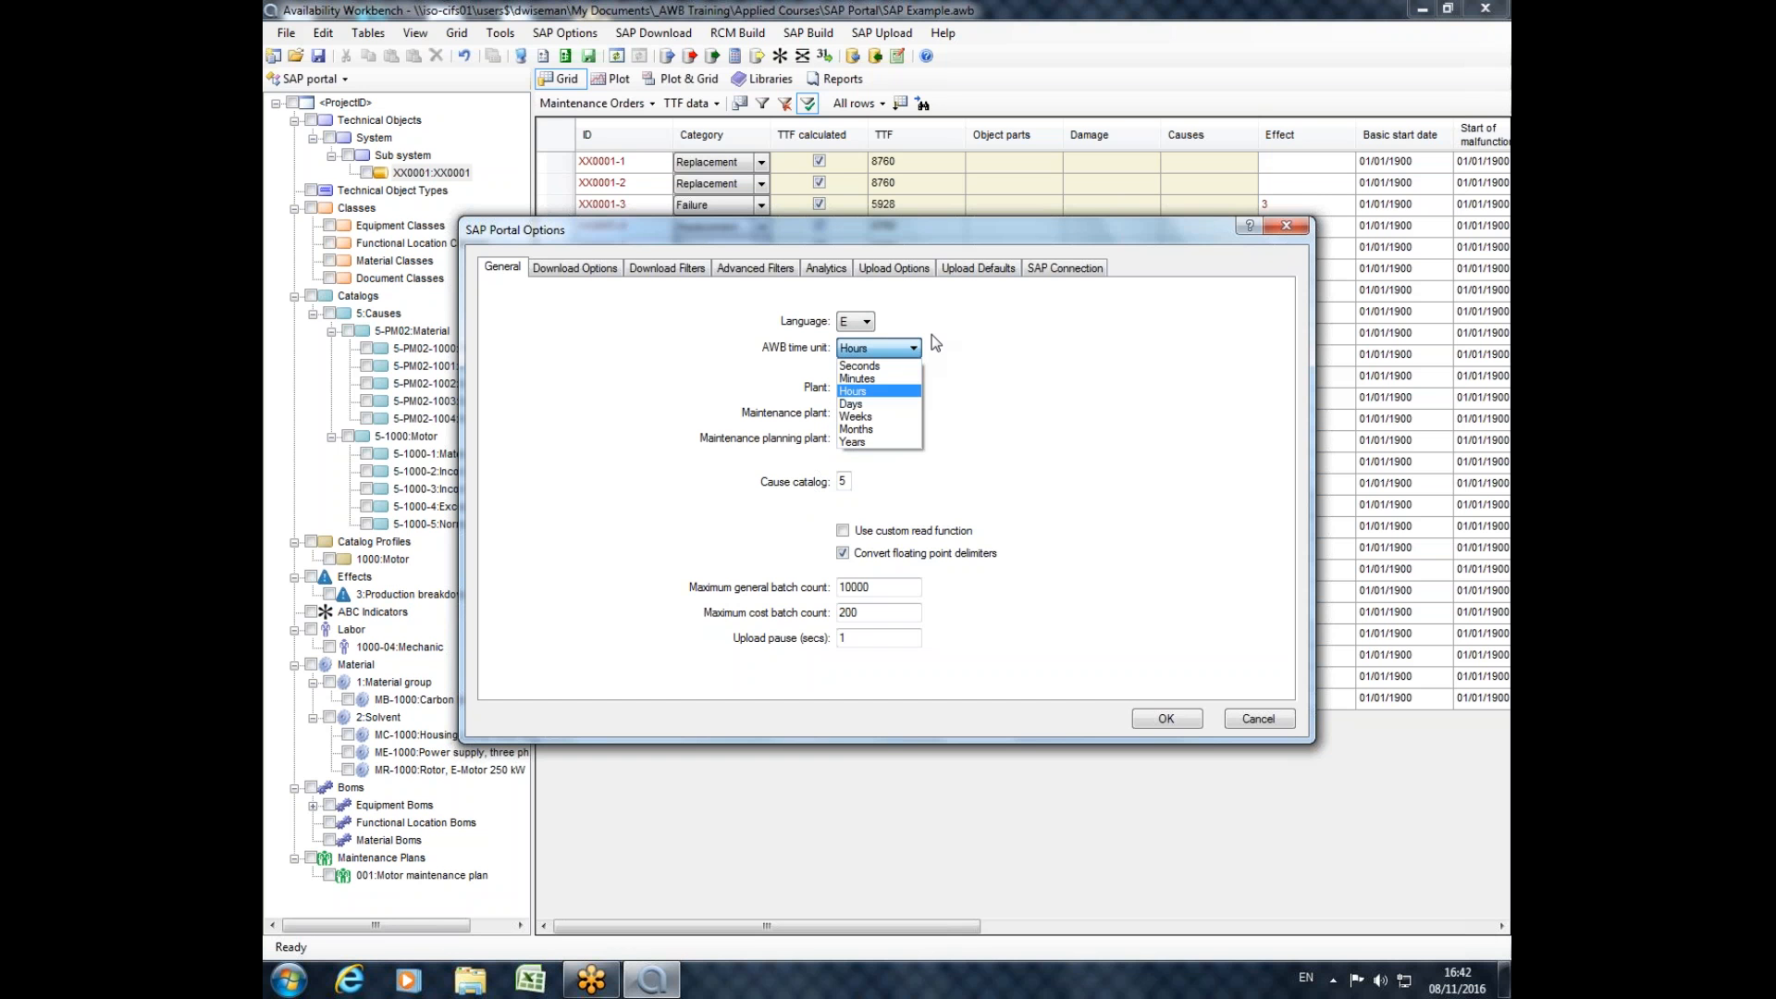
click(949, 359)
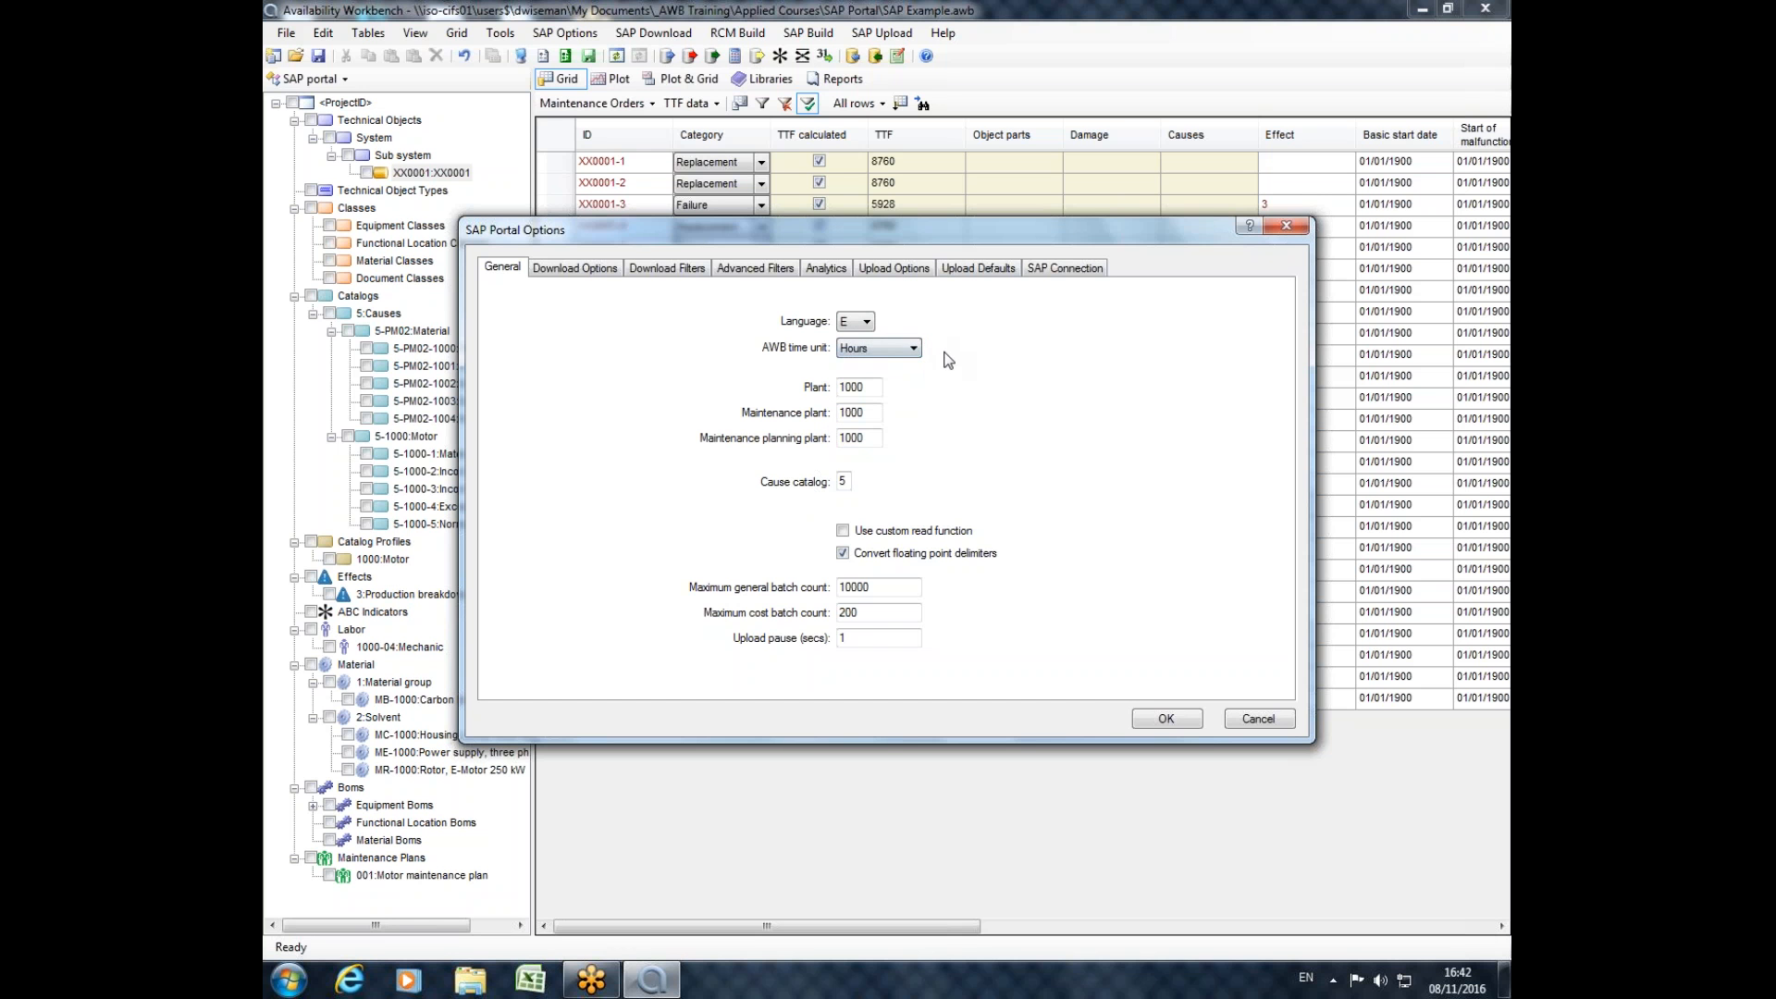
click(913, 349)
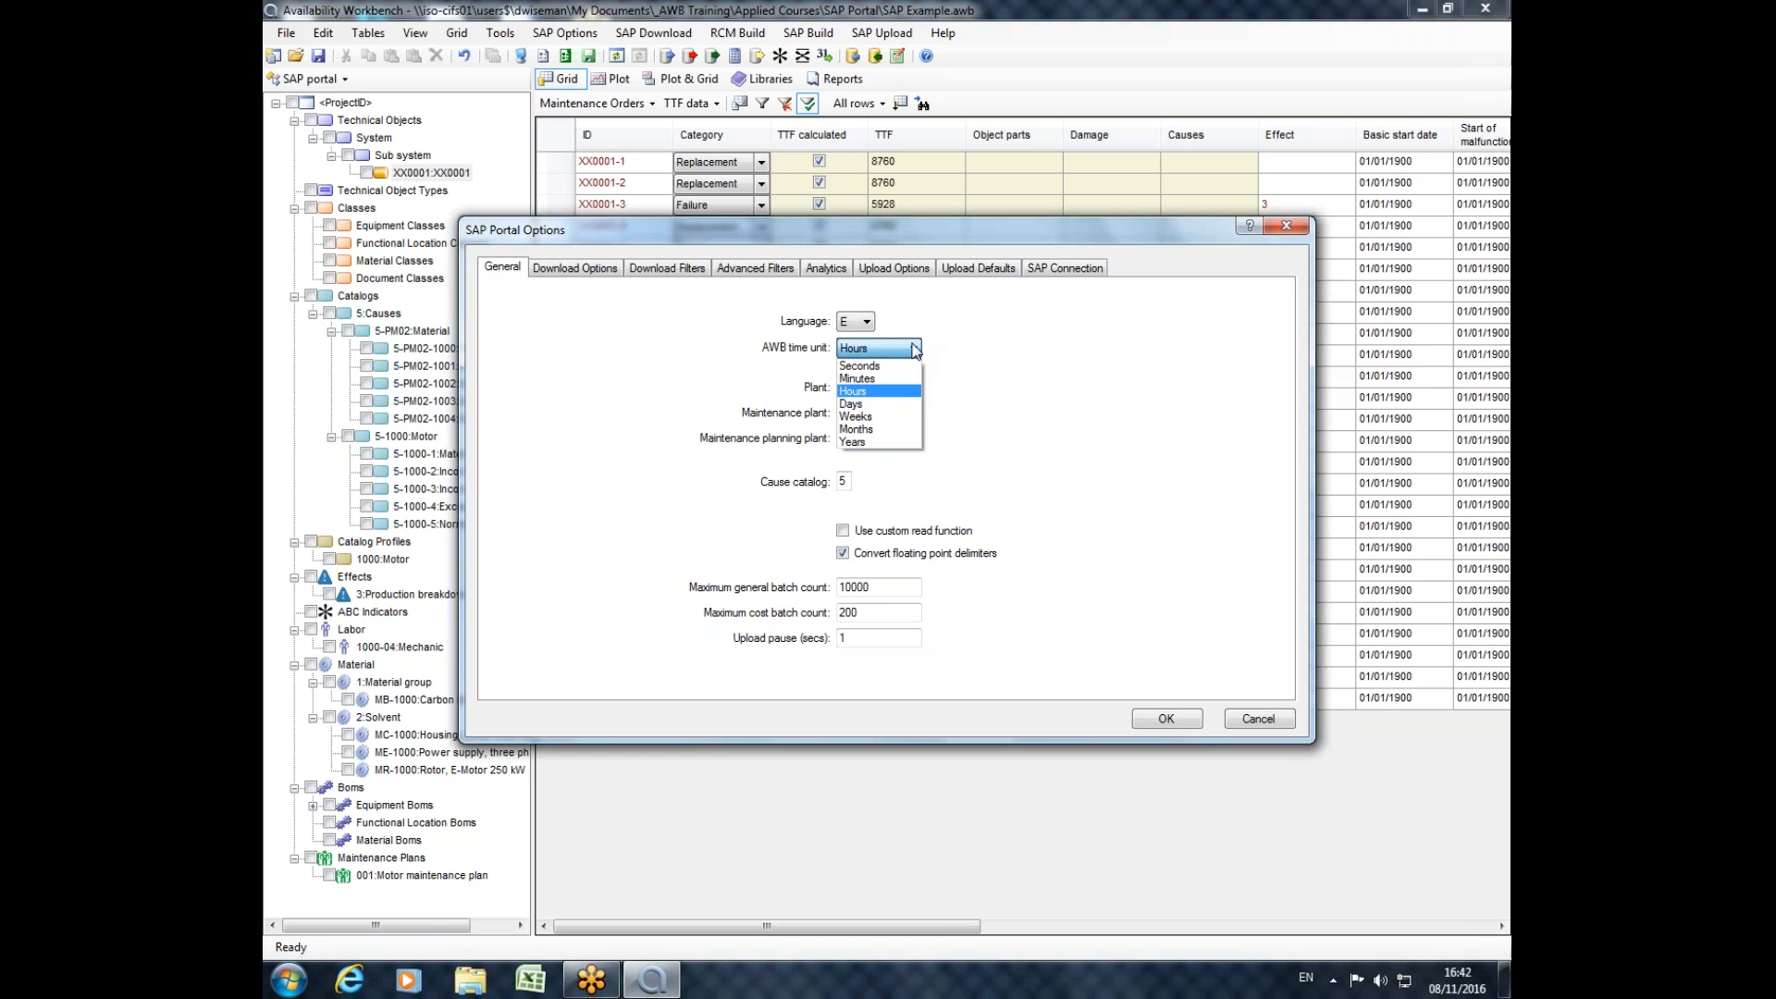
click(1035, 416)
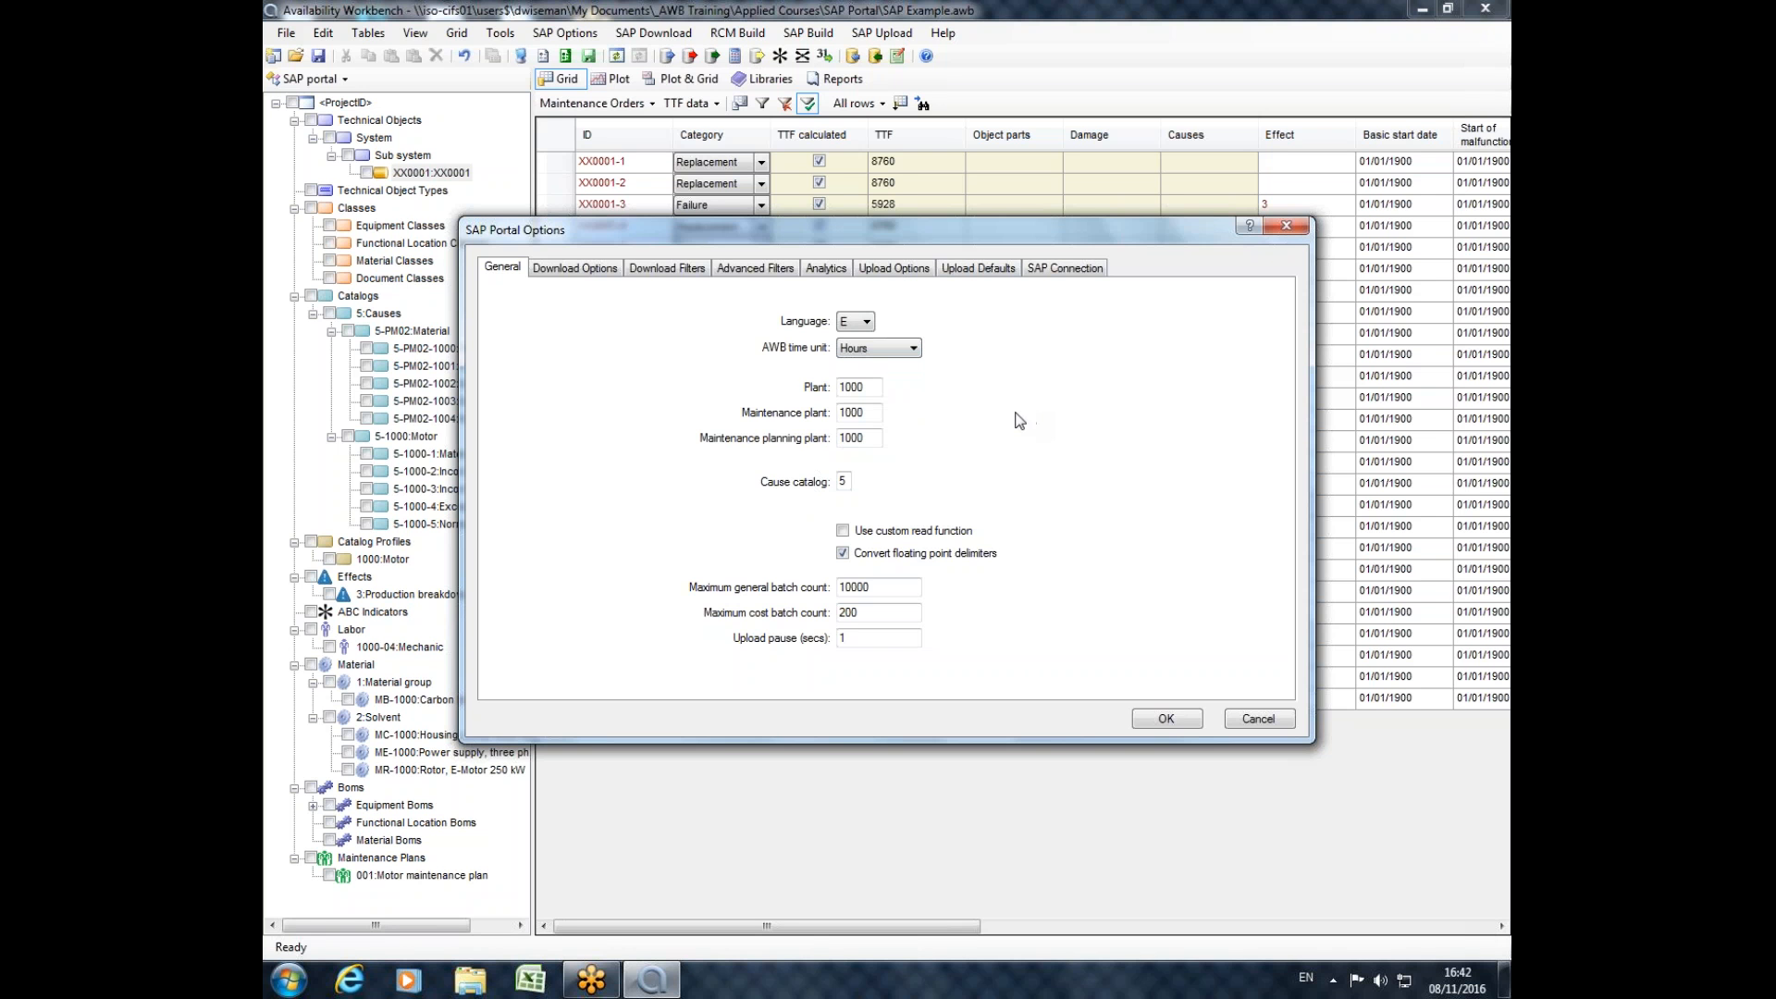
Examine the SAP Portal download options and read their help page.
click(591, 268)
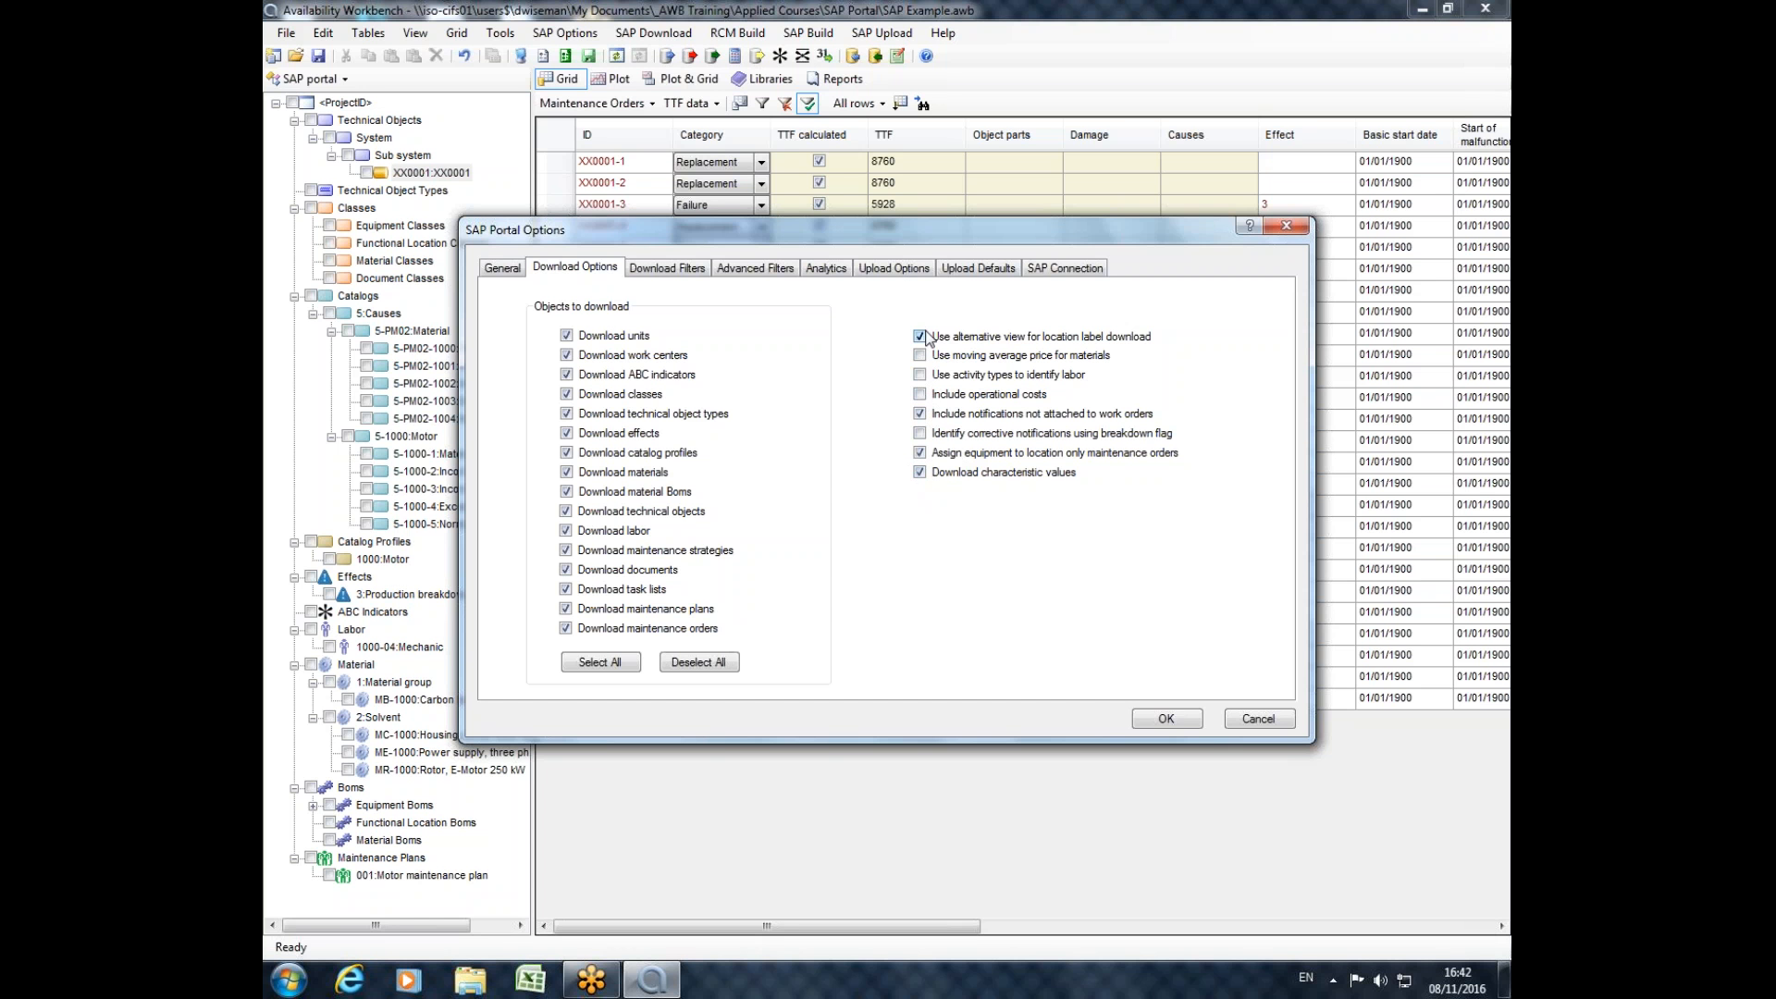
click(693, 271)
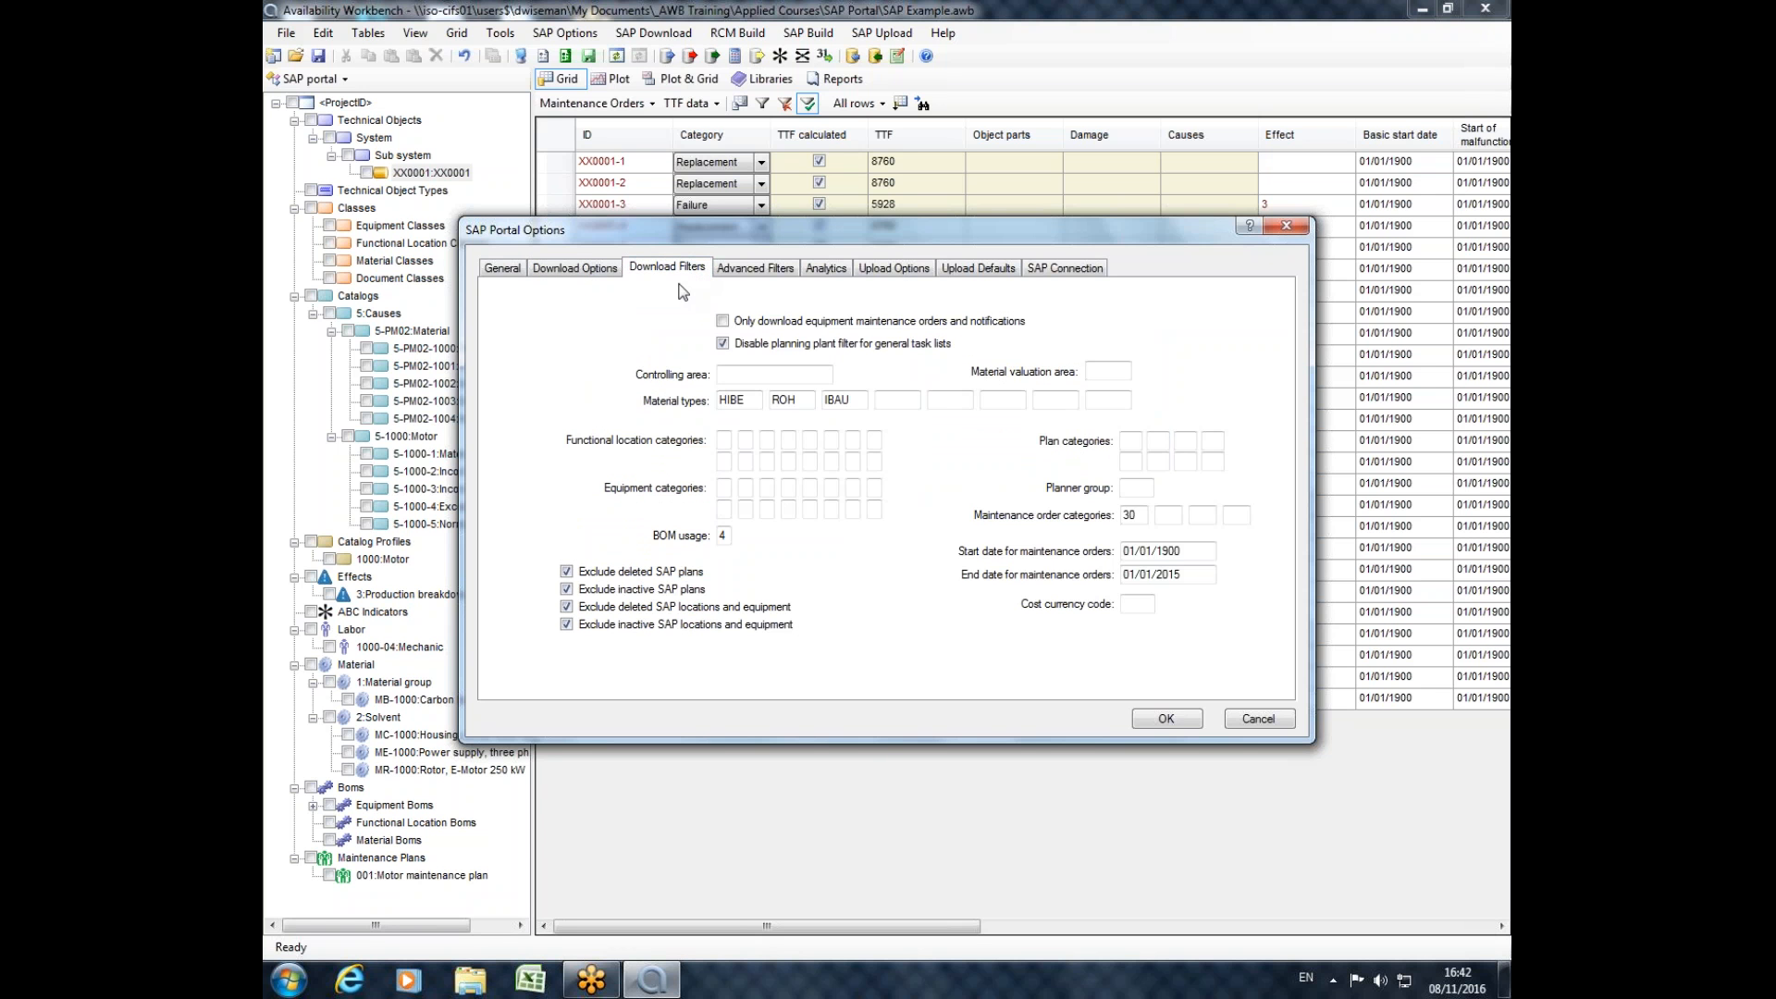
click(580, 270)
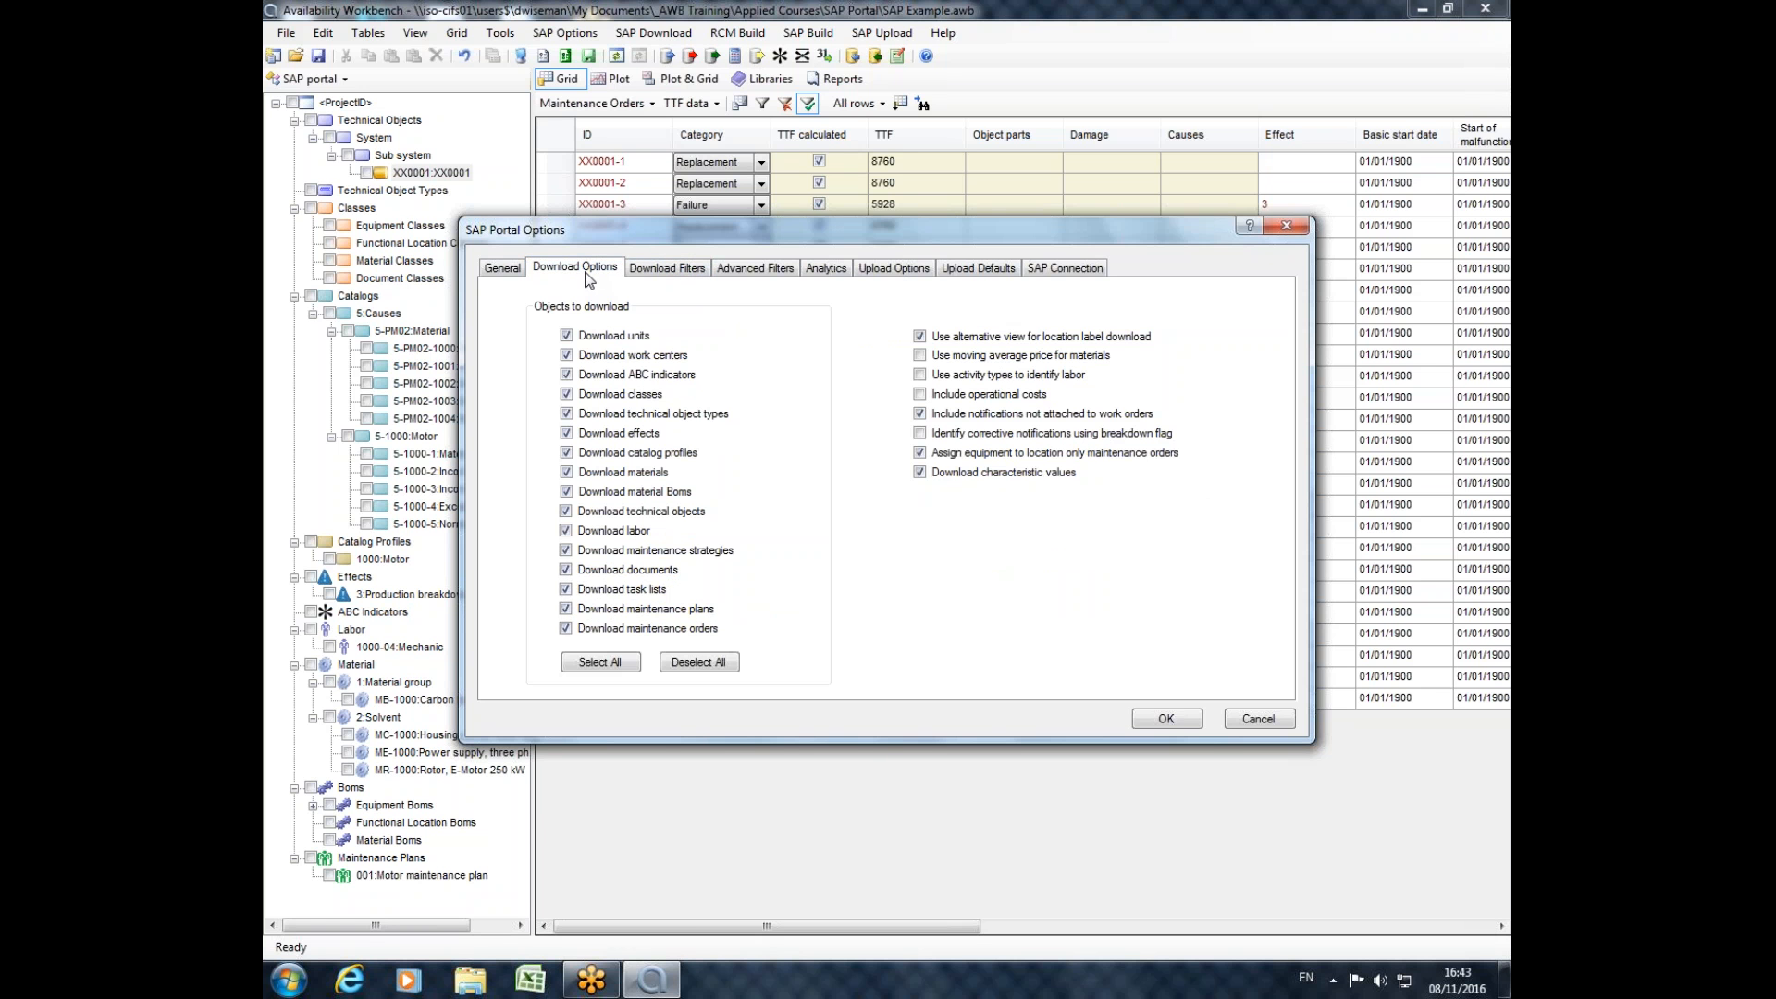
click(1251, 226)
click(1033, 231)
click(1051, 220)
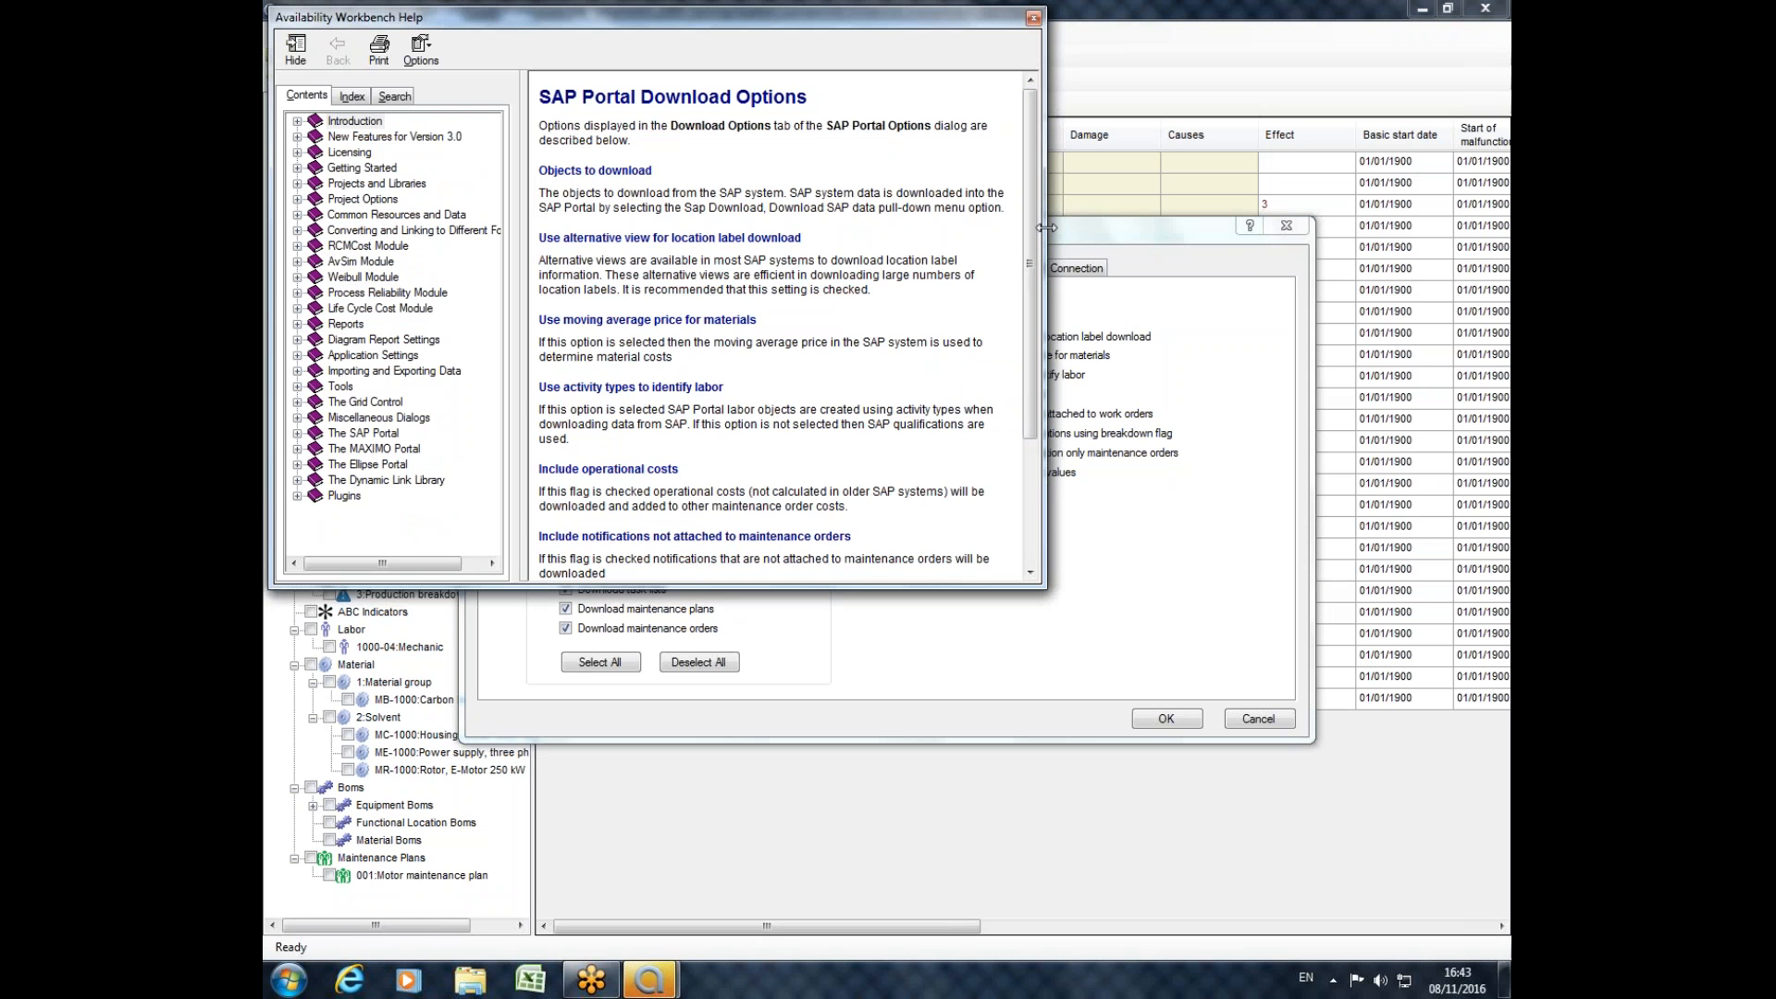
mouse_move(1030, 257)
mouse_down()
mouse_move(1029, 397)
mouse_move(1029, 287)
mouse_up()
mouse_move(1037, 225)
mouse_down()
mouse_move(1036, 319)
mouse_move(1052, 208)
mouse_up()
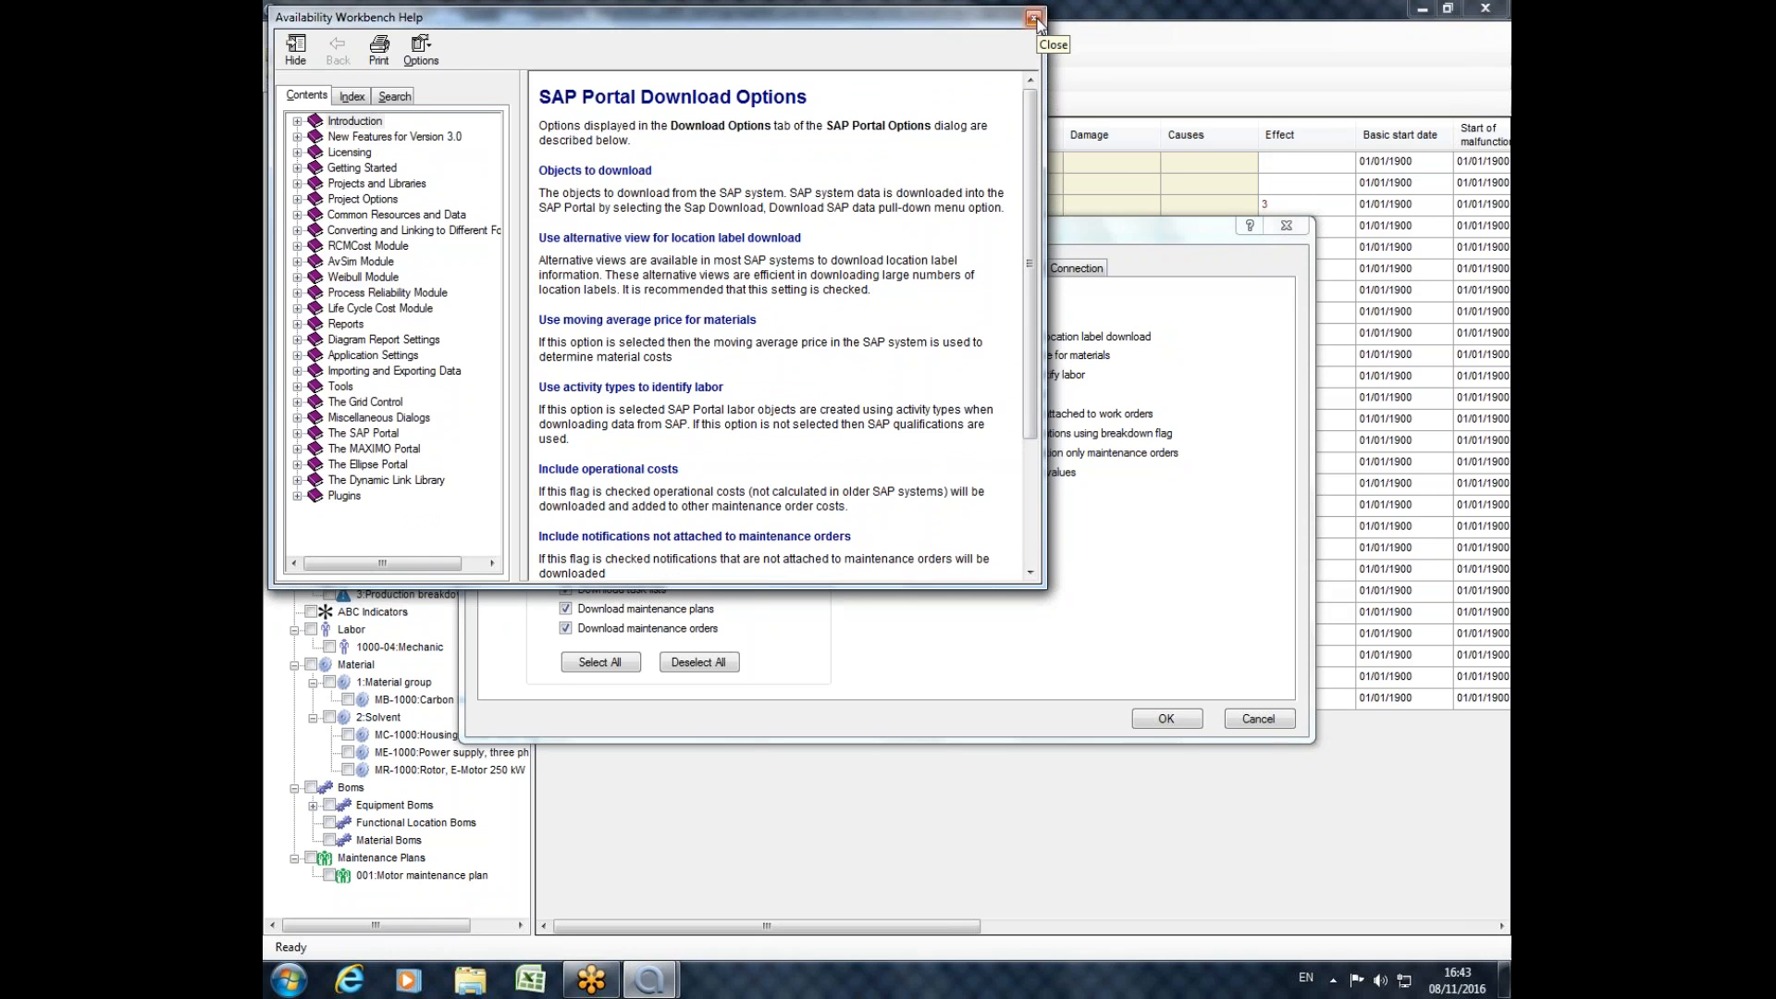
click(1034, 20)
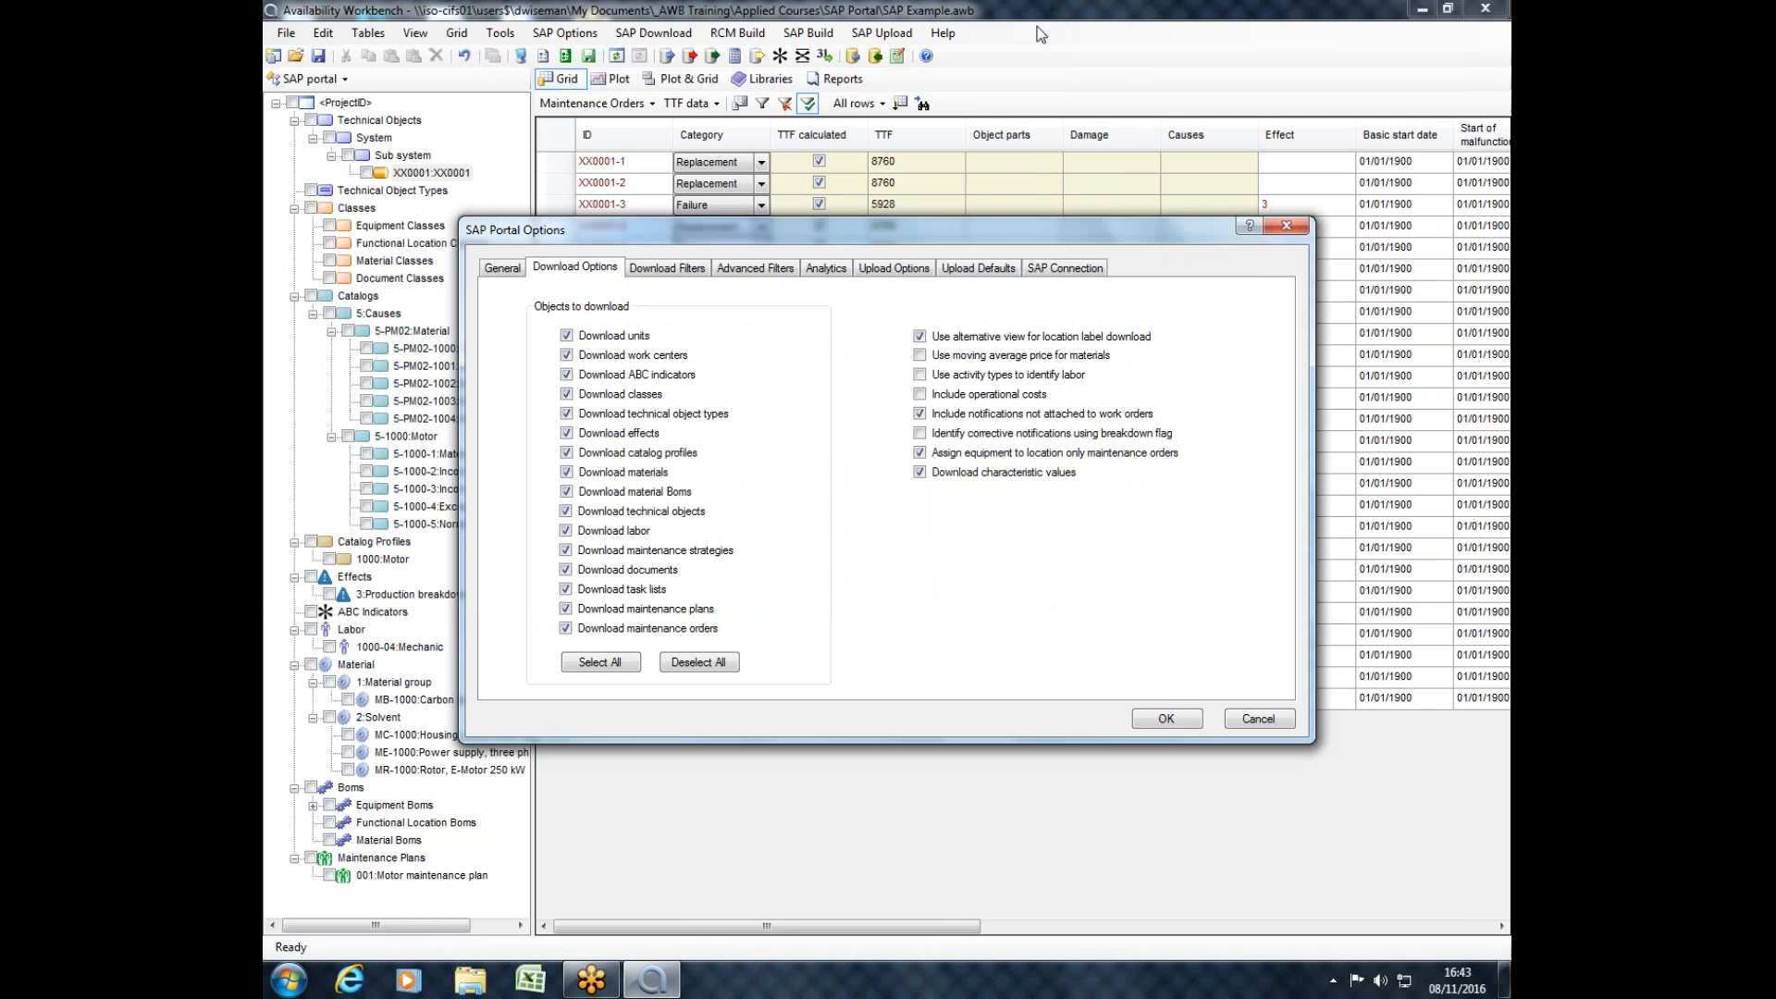
Examine the download filters, including the material types and the start and end dates for maintenance orders.
click(656, 270)
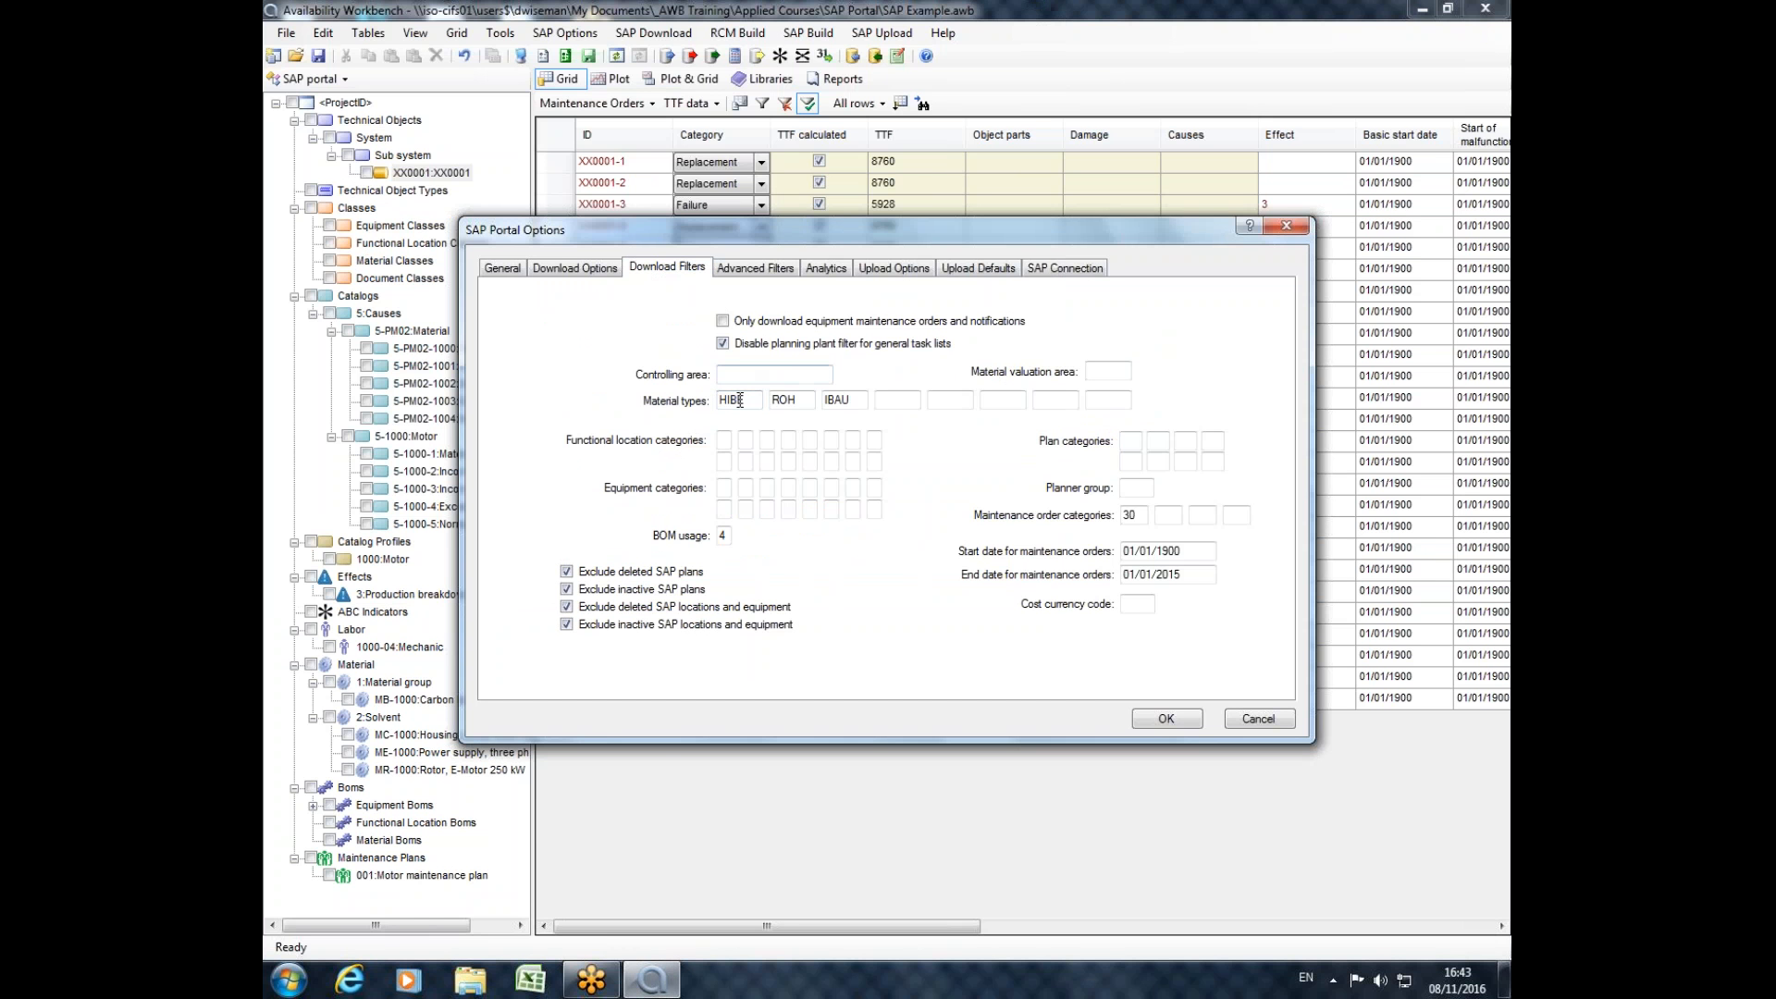
double_click(756, 399)
double_click(790, 399)
double_click(1212, 552)
key(Tab)
key(shift+Tab)
key(Tab)
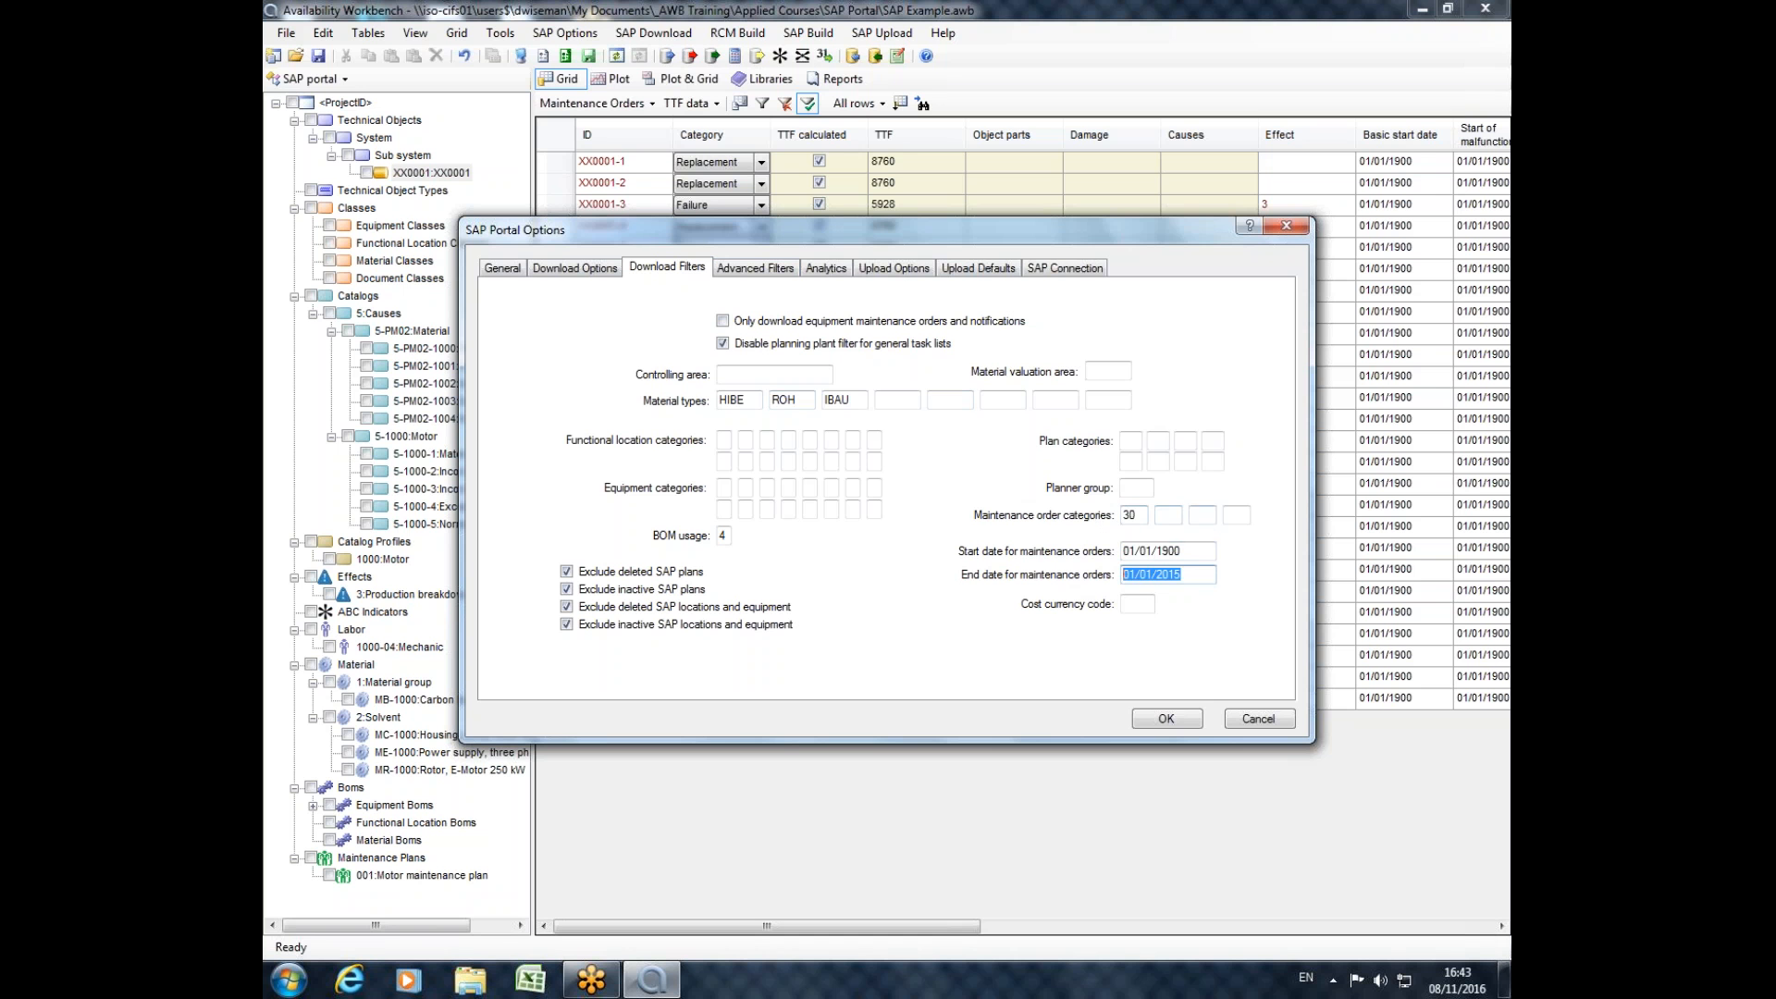
drag(1183, 552, 1160, 552)
Examine the advanced filter operations and the upload options, and close the SAP Portal Options without changes.
click(780, 268)
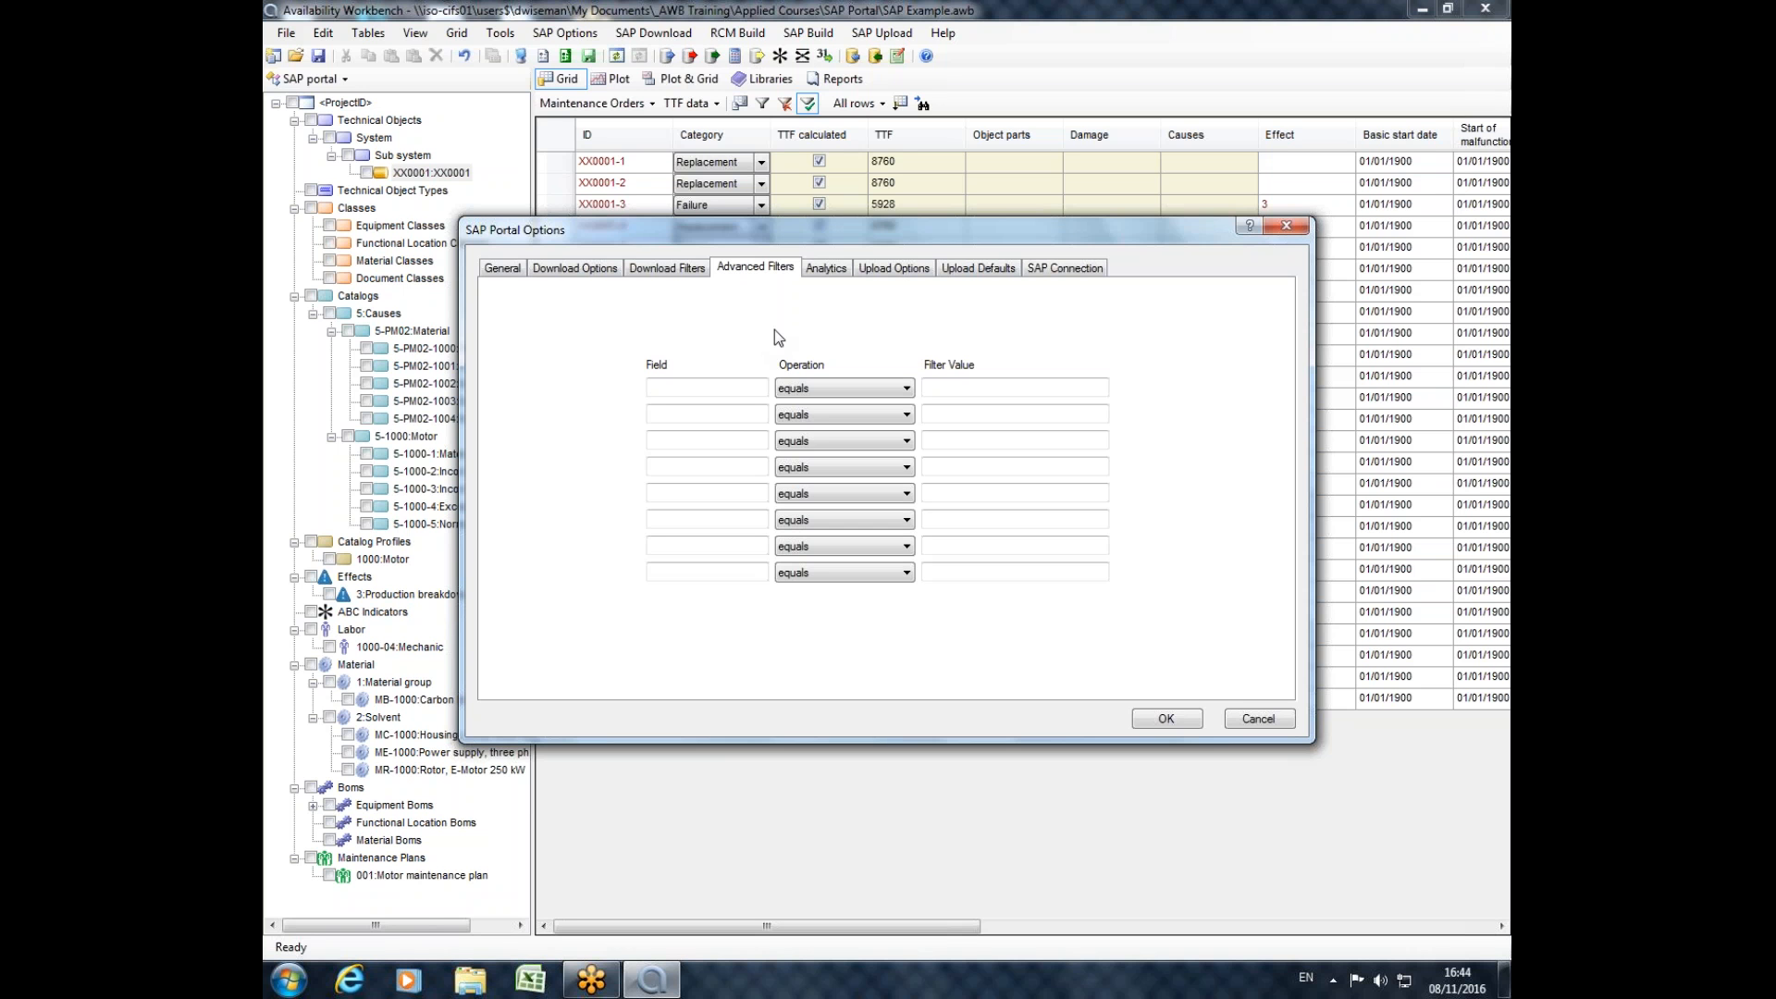
click(685, 387)
click(842, 389)
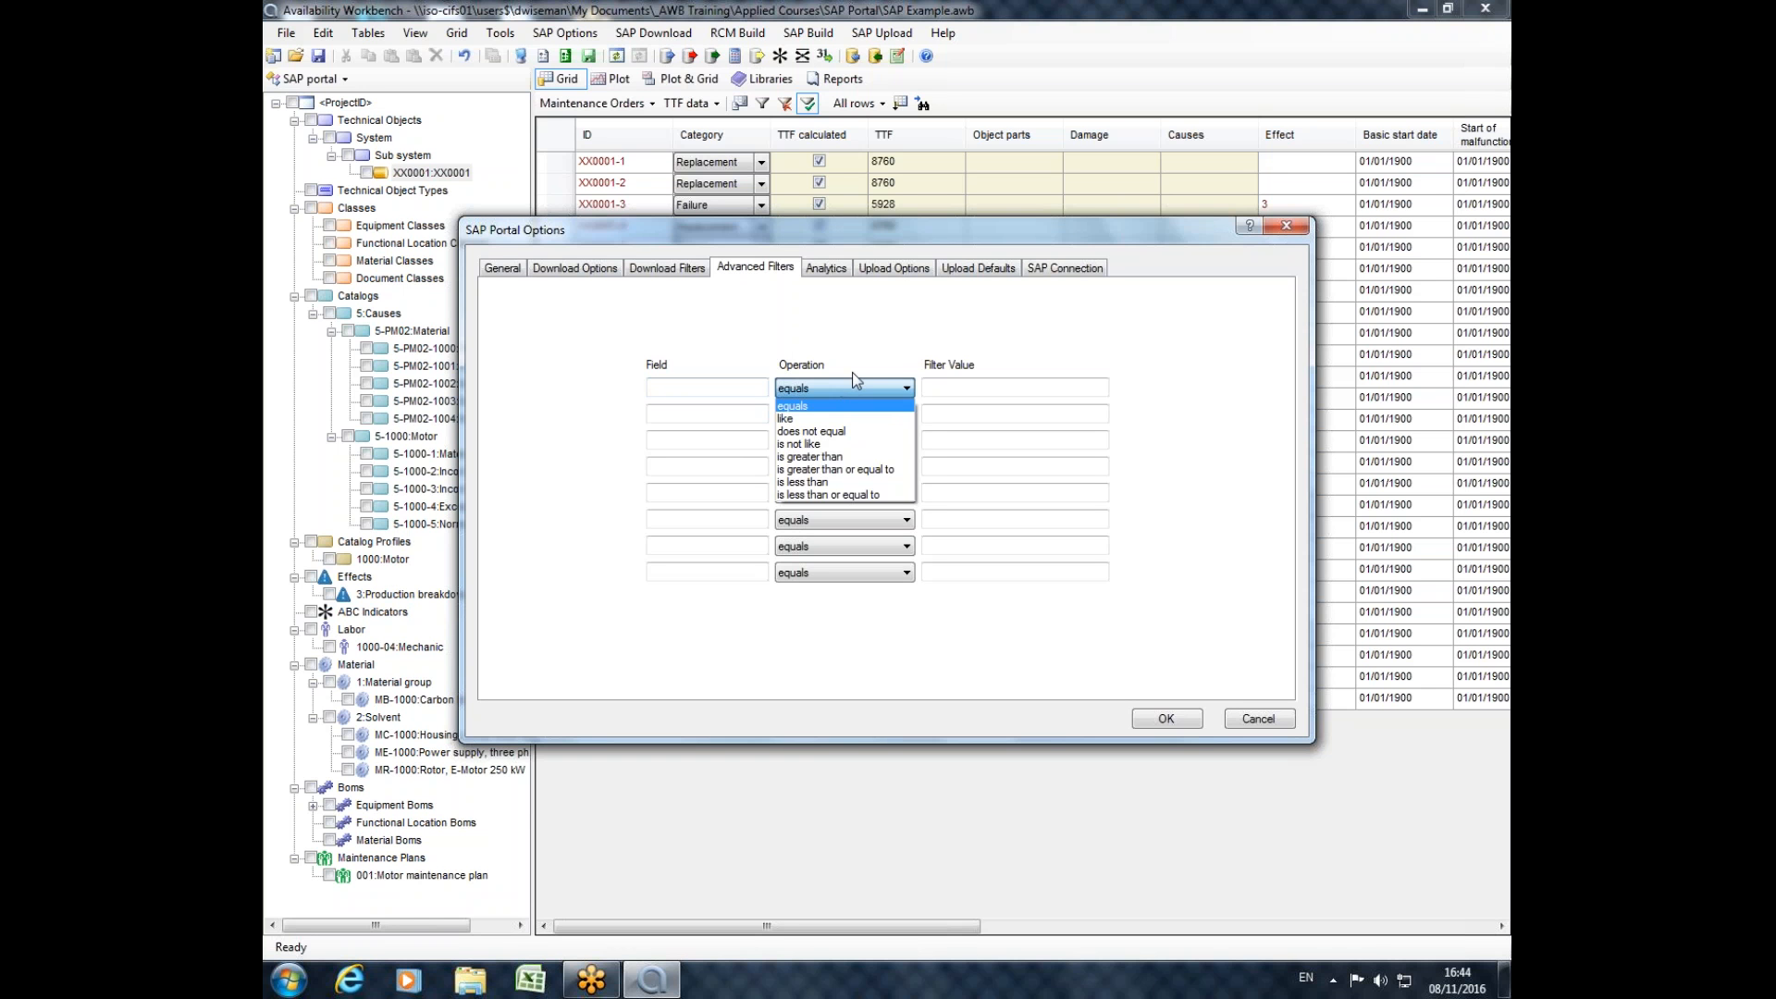
click(858, 375)
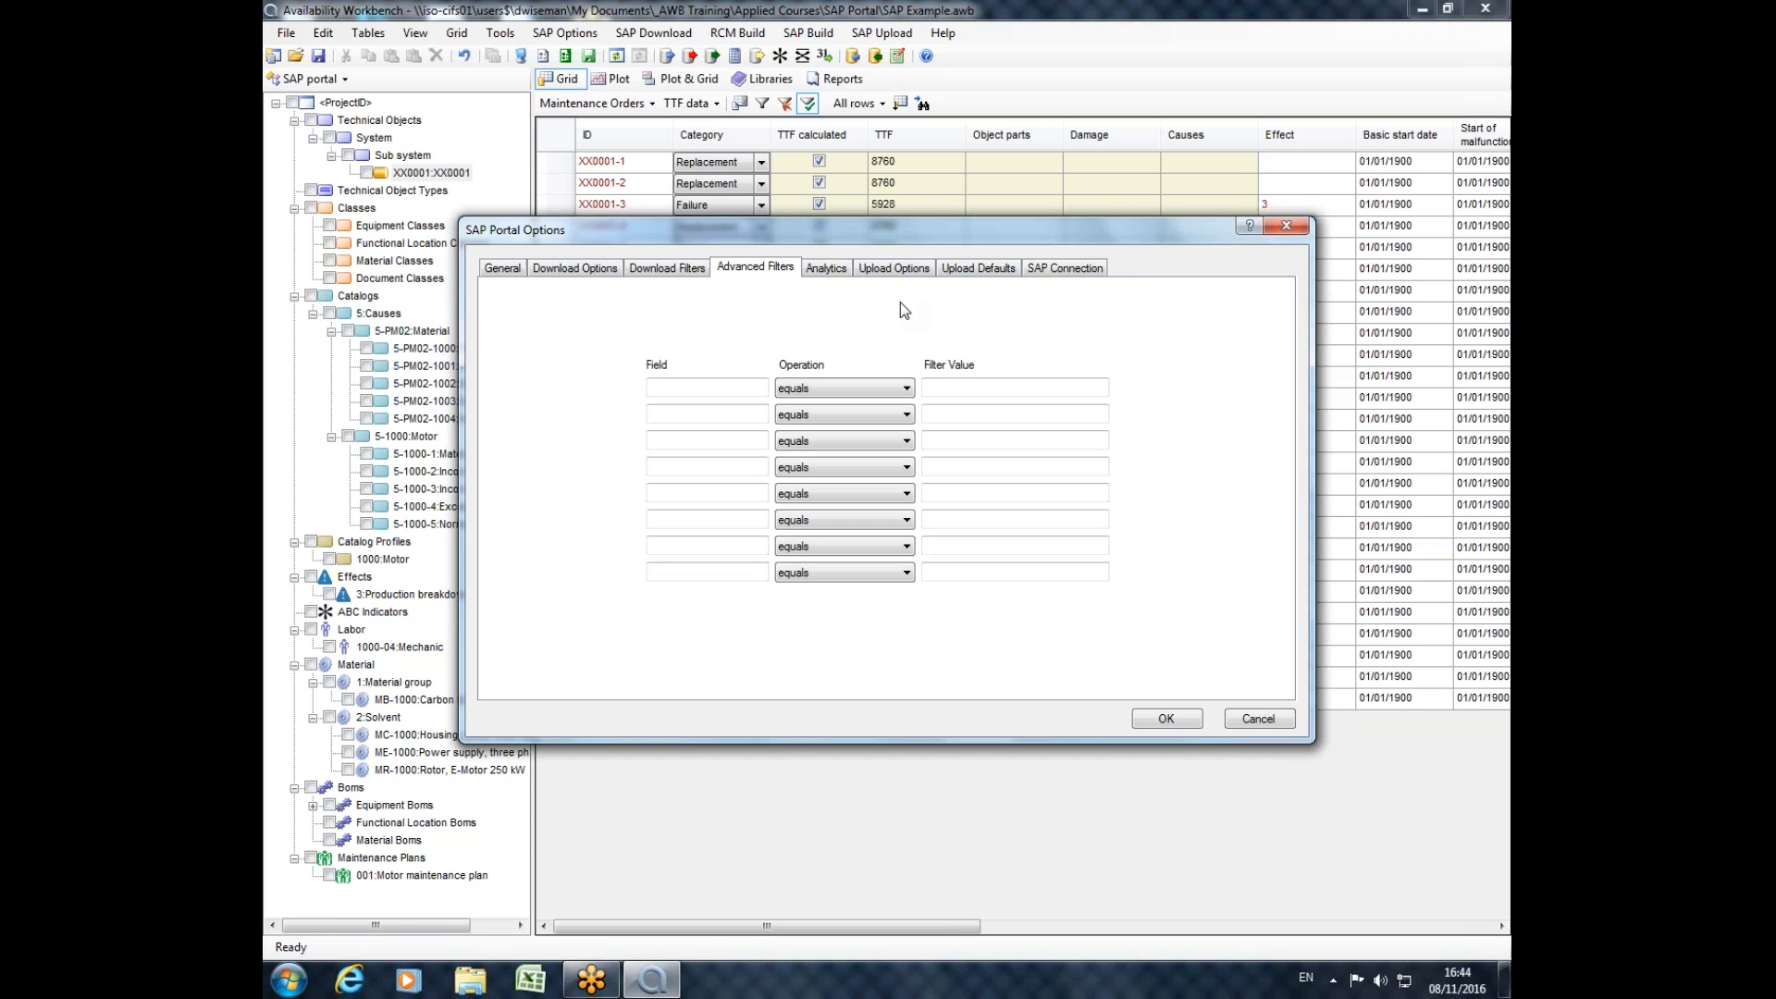
click(893, 269)
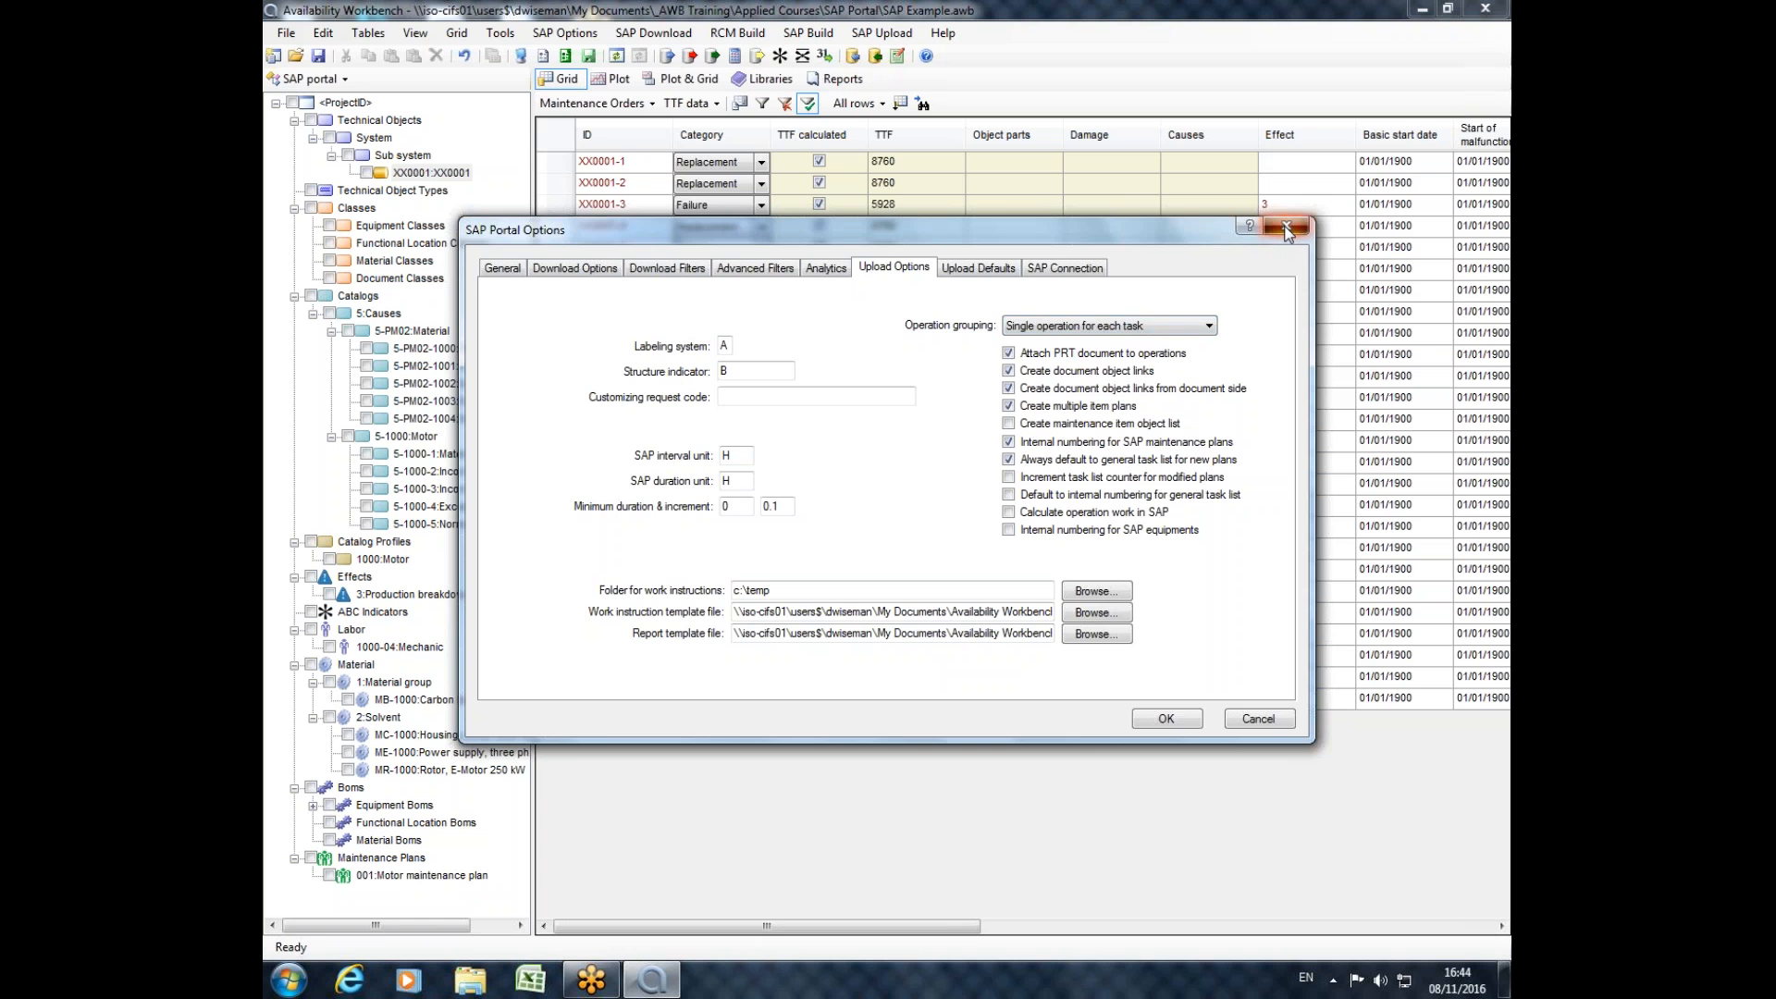
click(1282, 228)
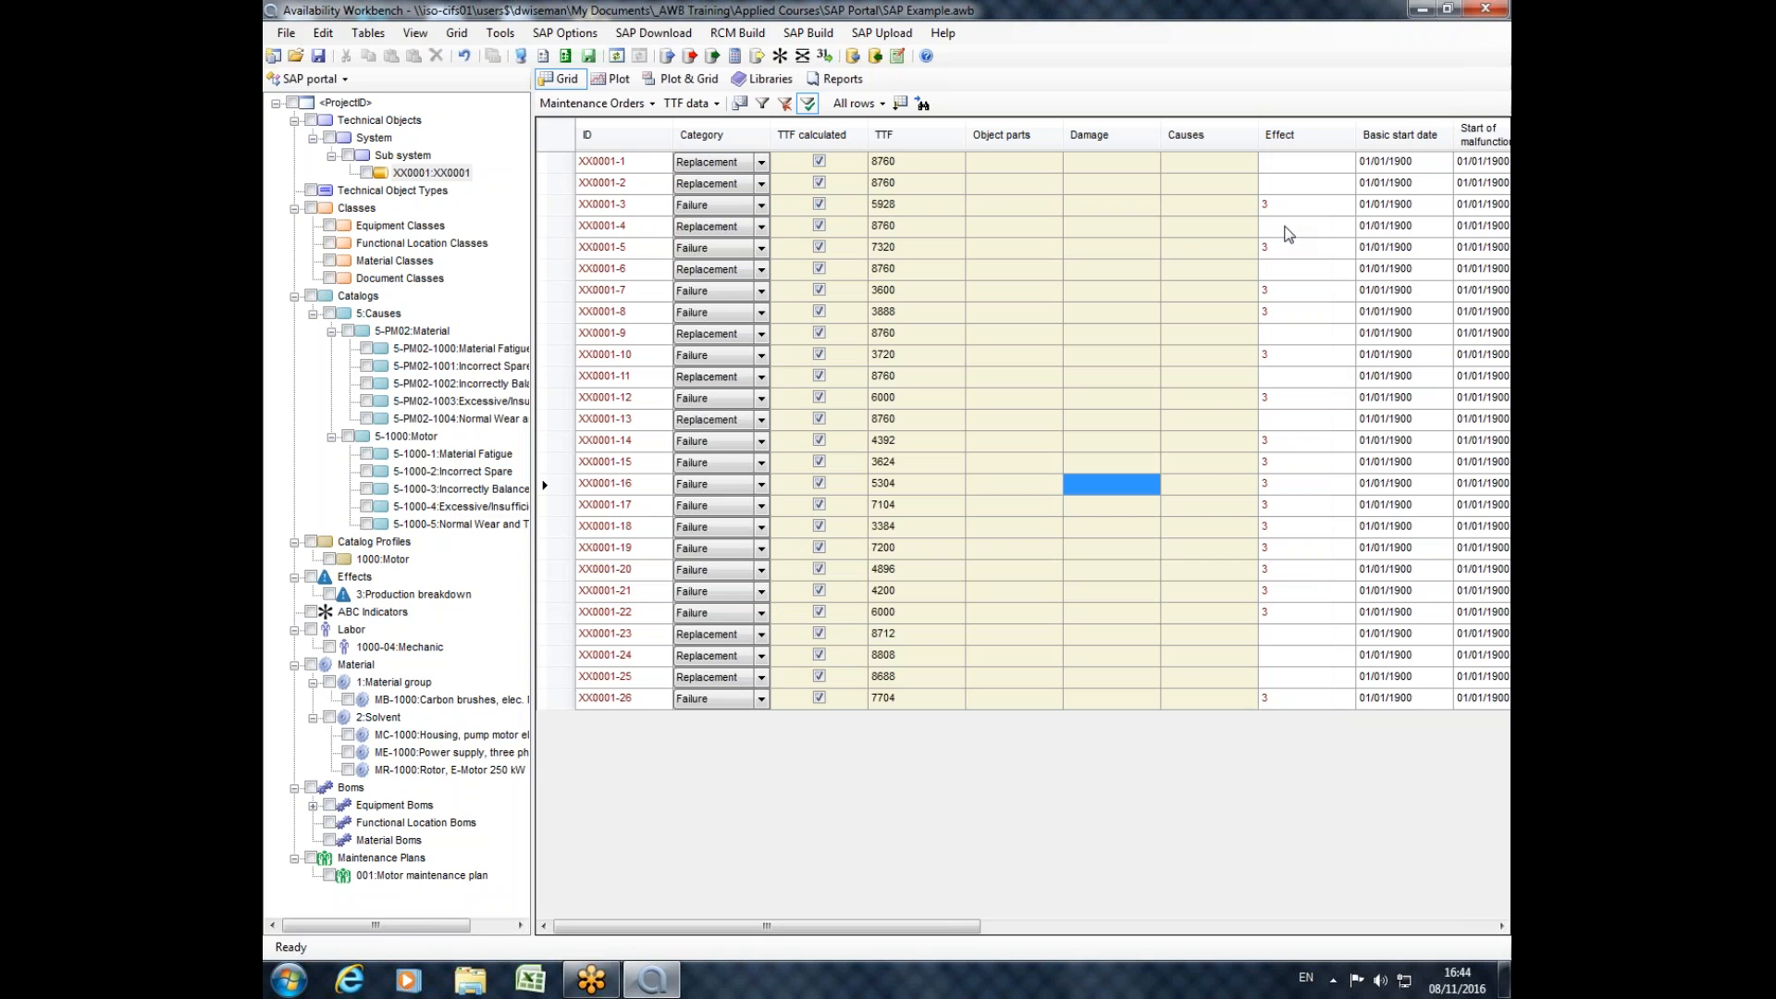
Open the SAP Example Complete.awb project and widen the project tree.
click(295, 56)
click(906, 558)
click(626, 251)
double_click(626, 251)
drag(533, 340, 649, 362)
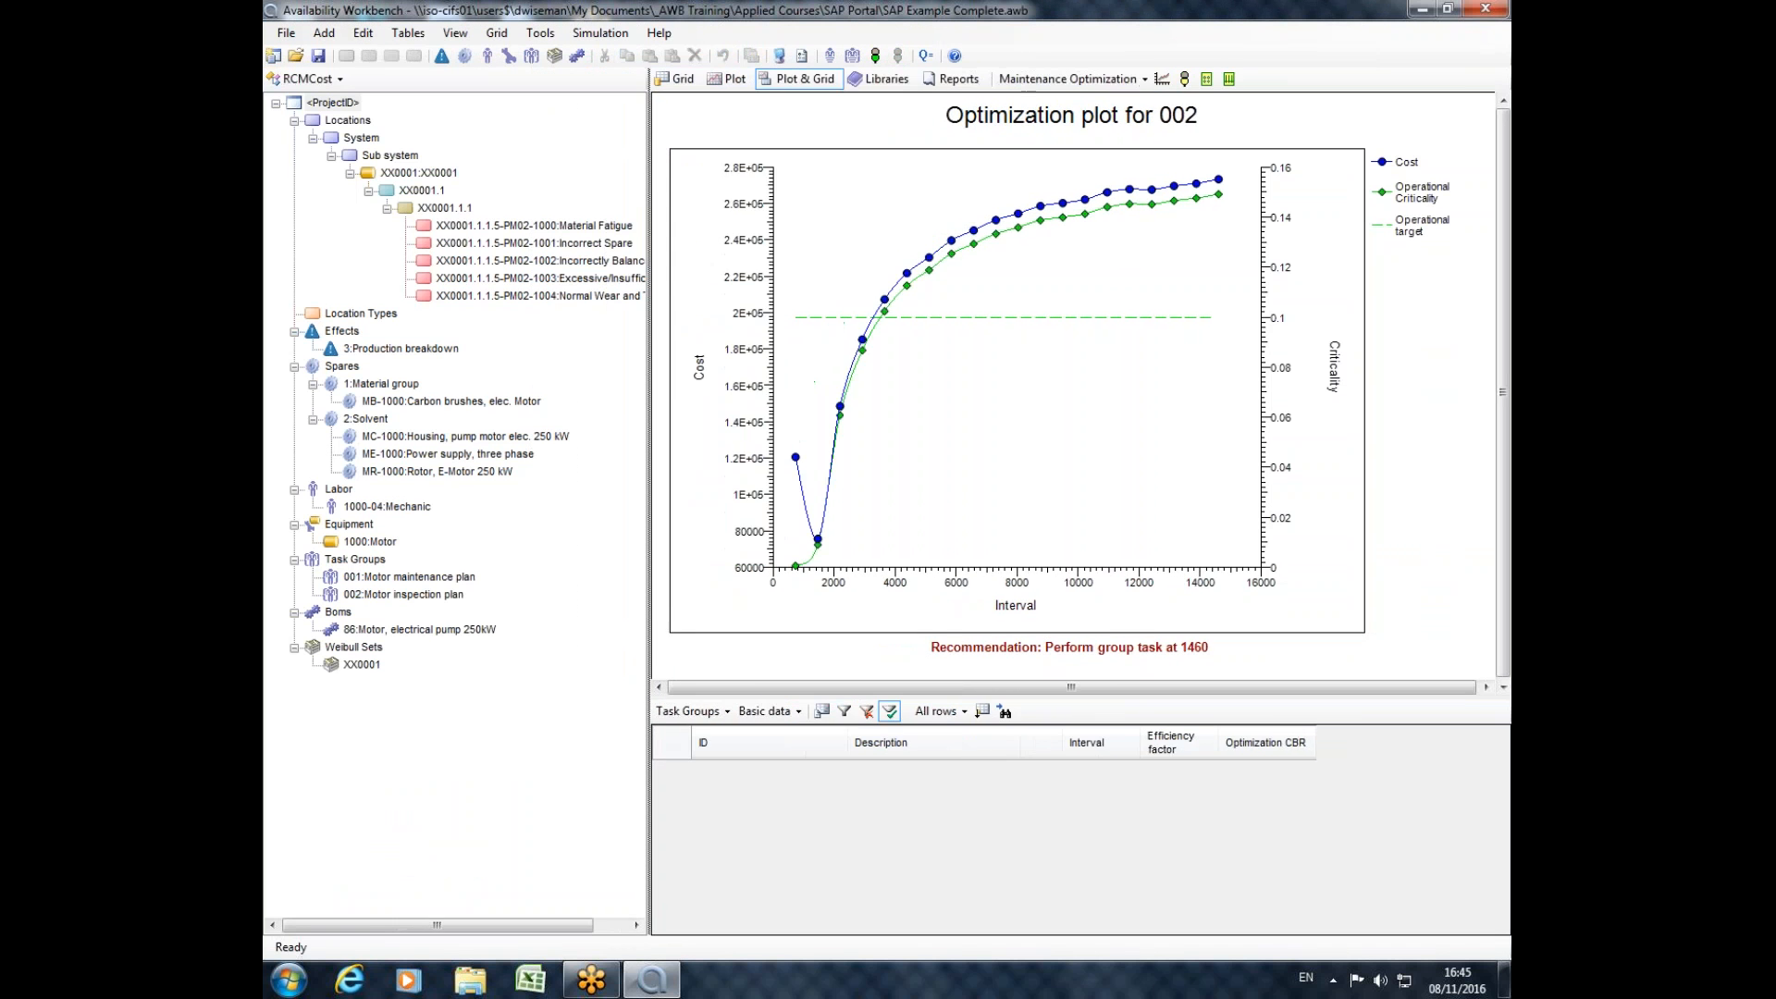
Examine the properties of the Production breakdown effect, the MC-1000 pump motor housing spare and the Mechanic labor category, closing each unchanged.
double_click(408, 351)
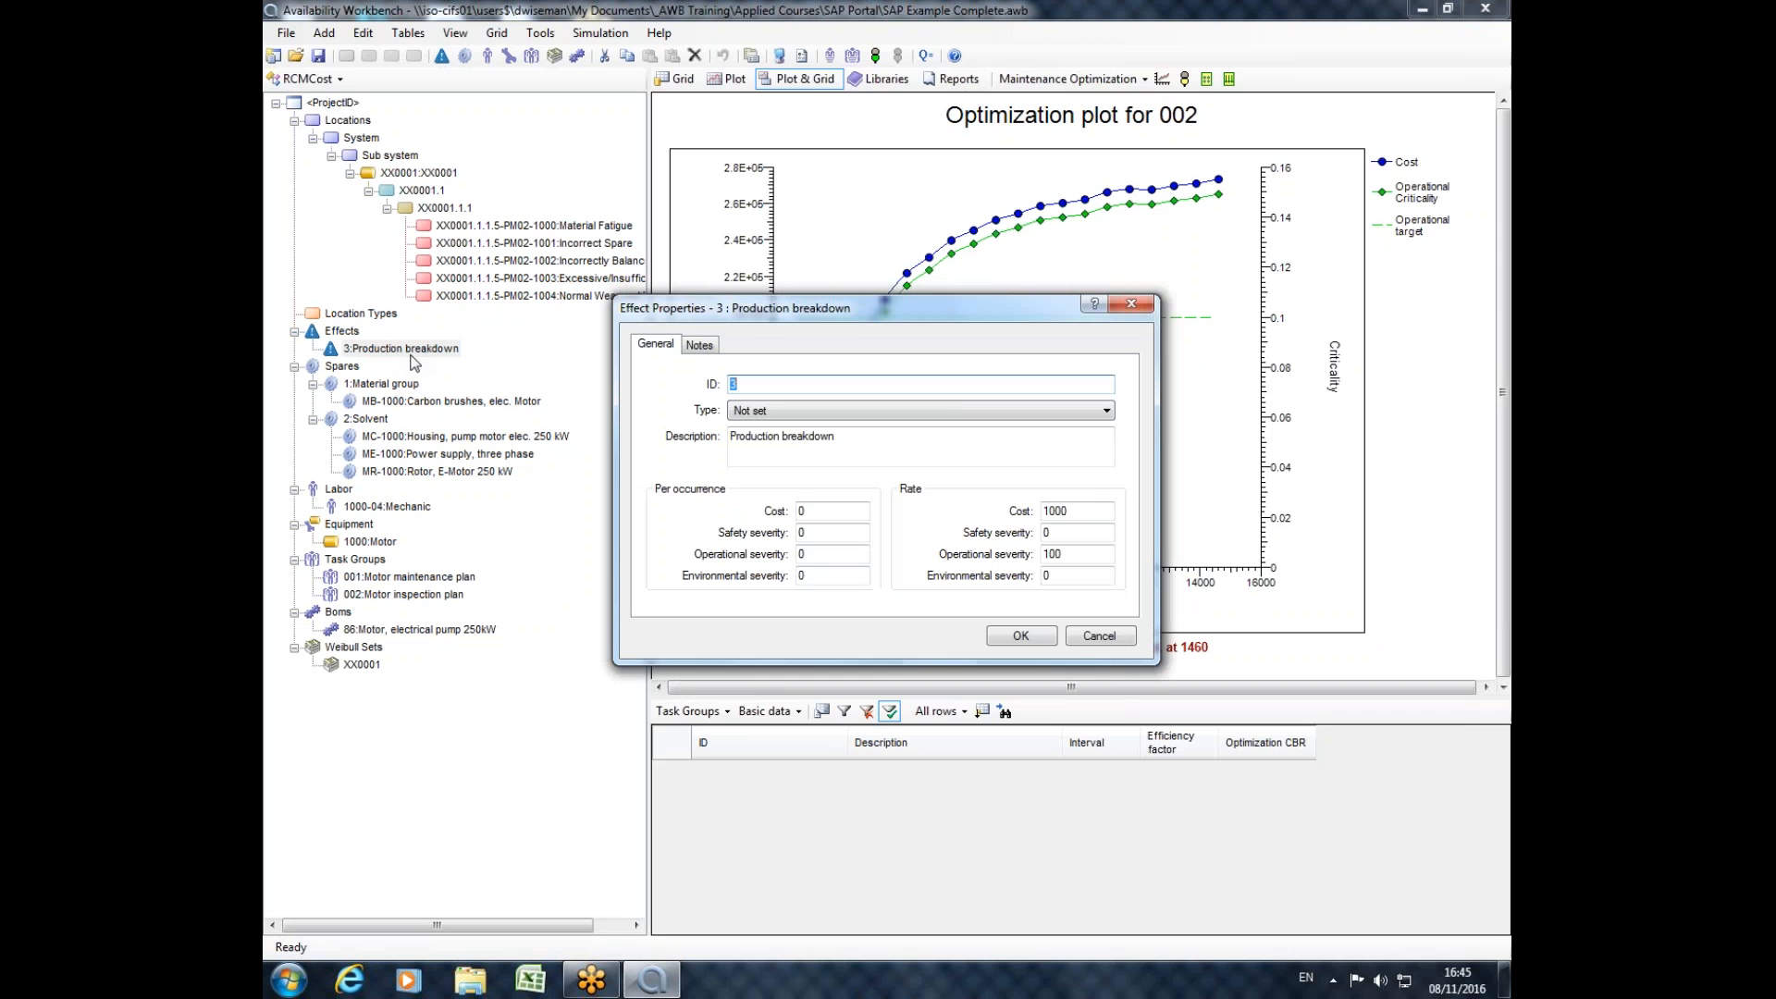
click(1131, 305)
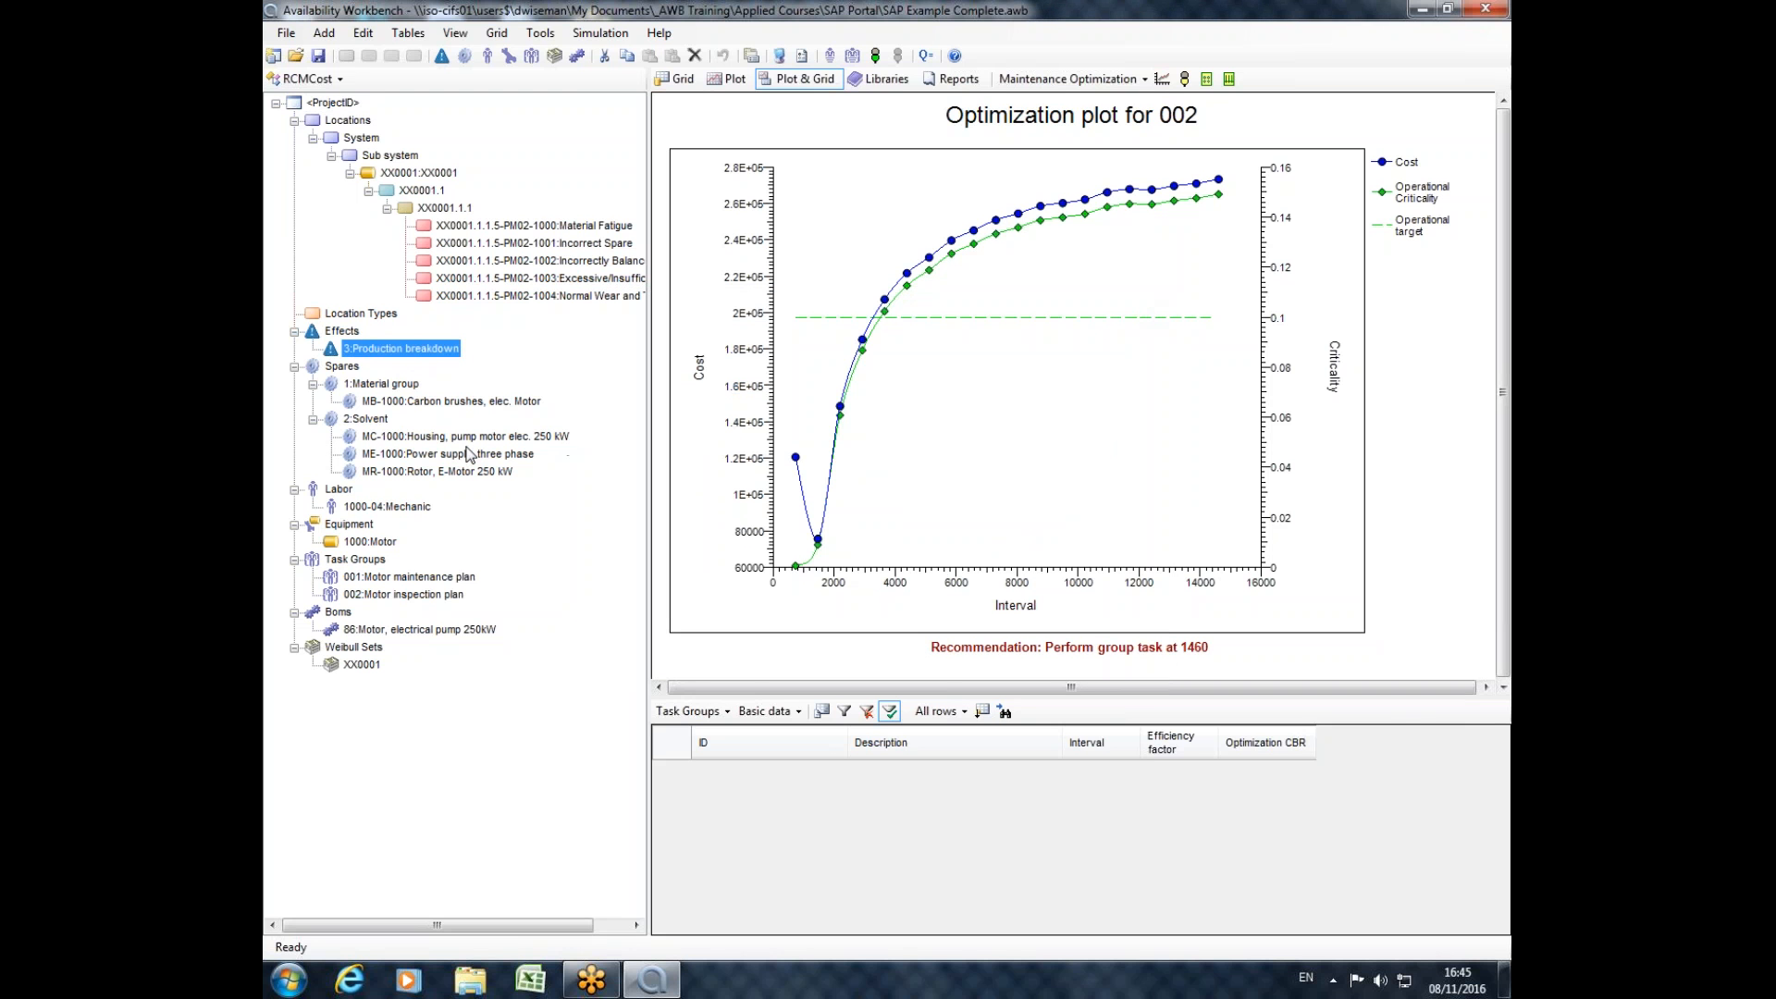
double_click(463, 437)
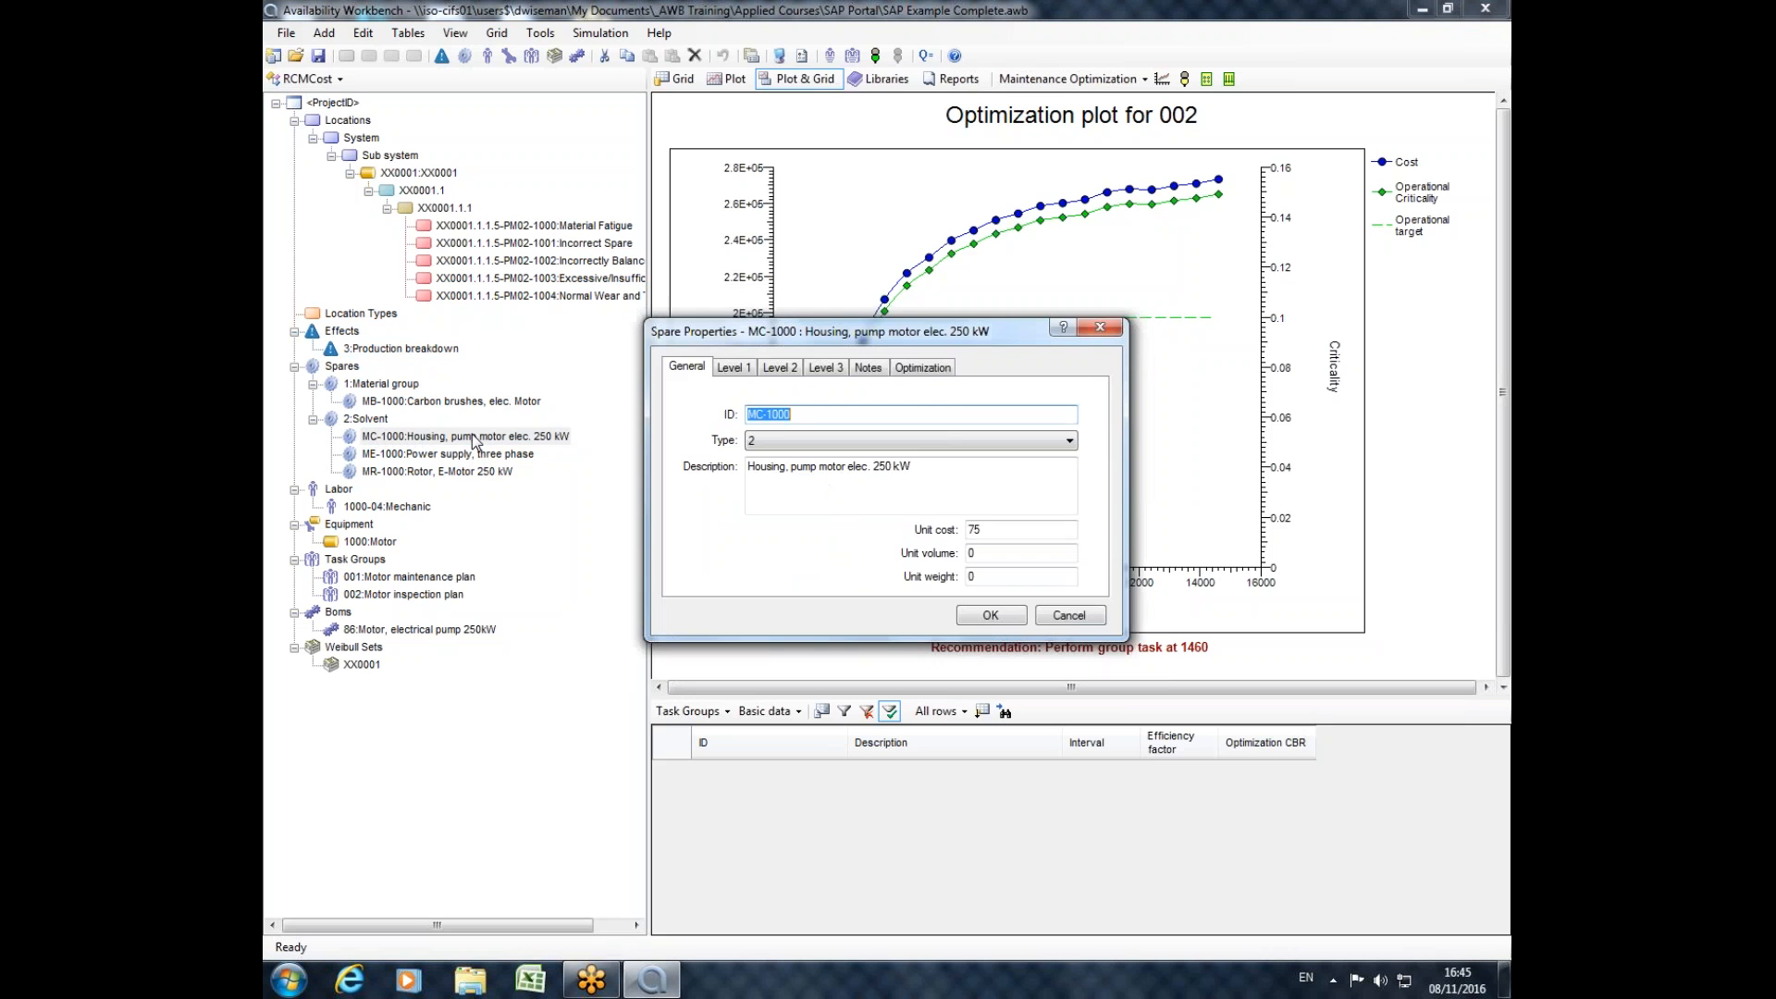
click(1100, 328)
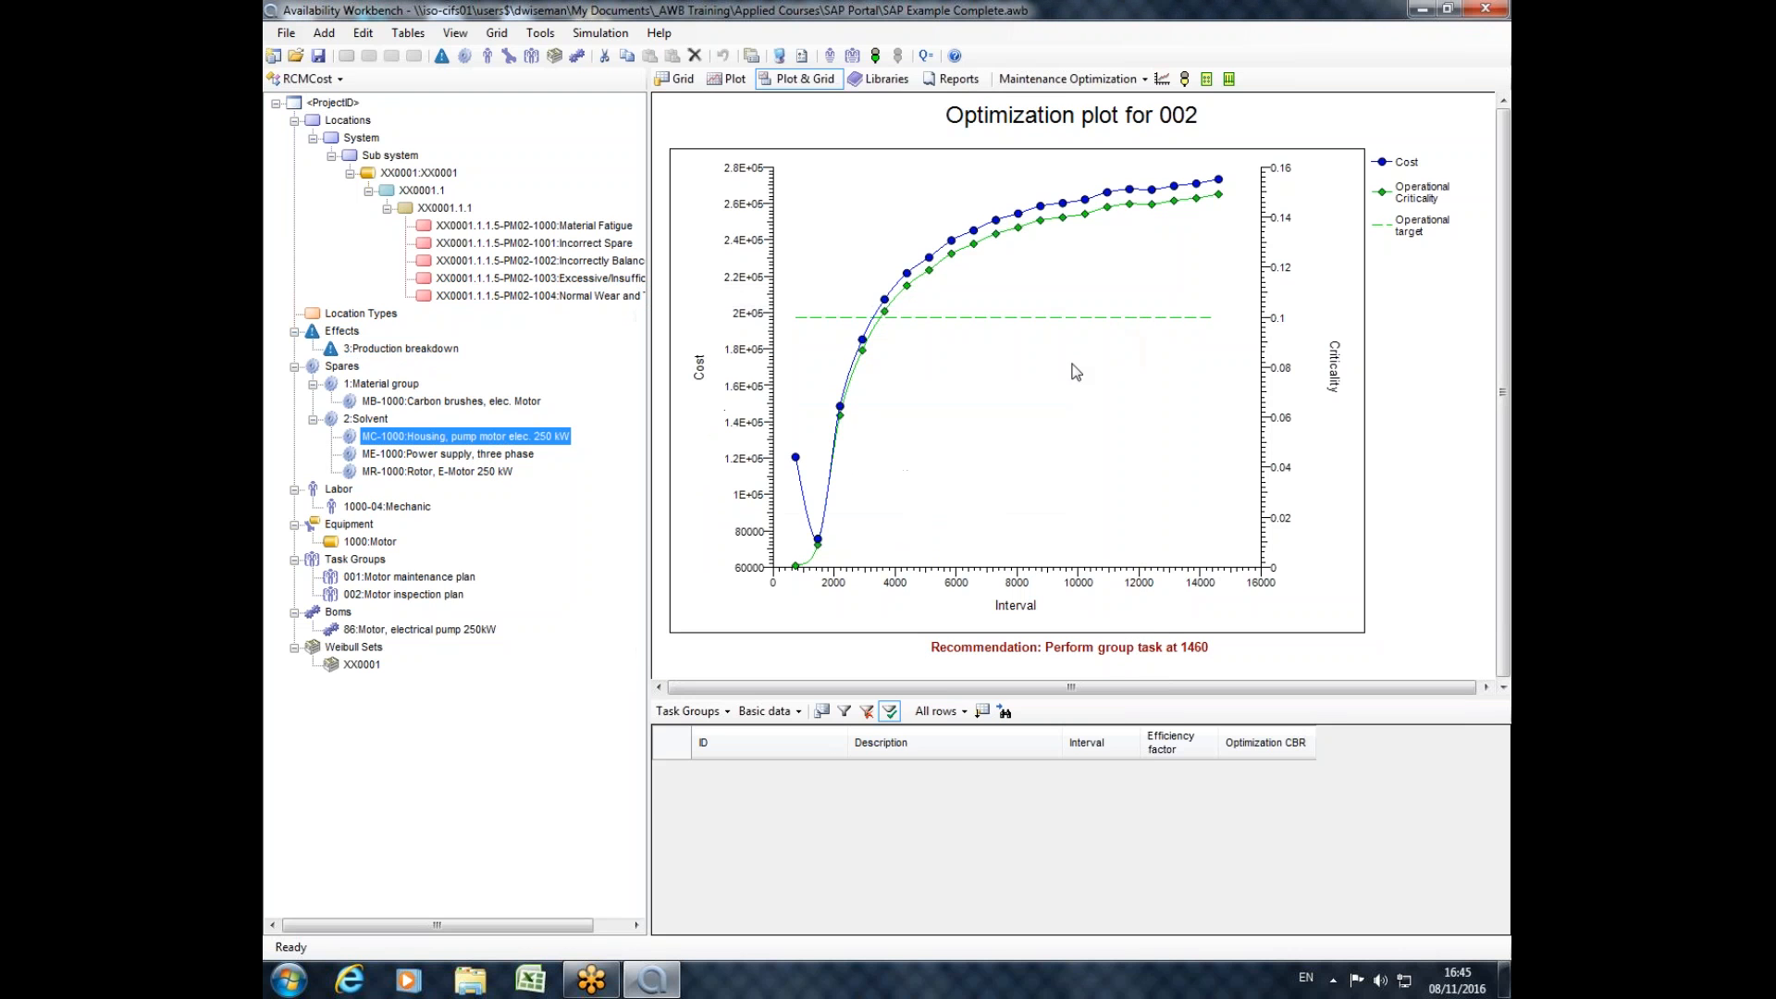
click(416, 508)
double_click(416, 507)
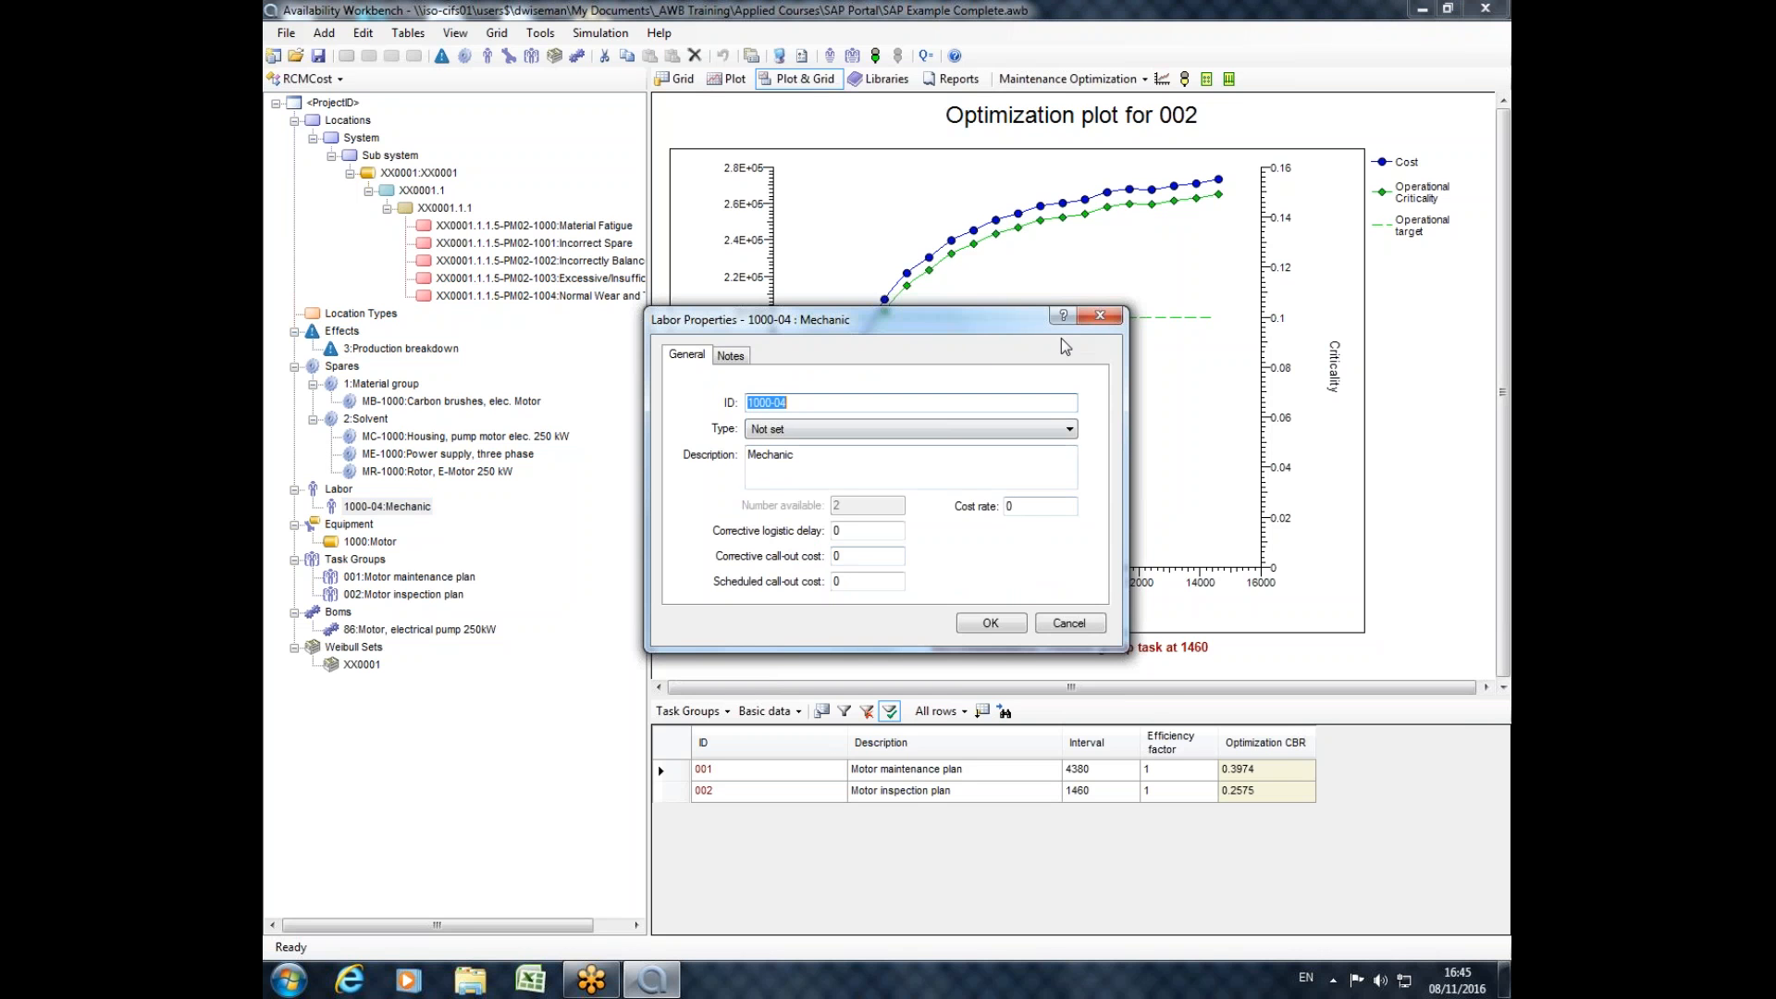
click(1100, 316)
Examine the general properties of task group 001 Motor maintenance plan, including its operational cost, and close them unchanged.
double_click(388, 577)
click(841, 626)
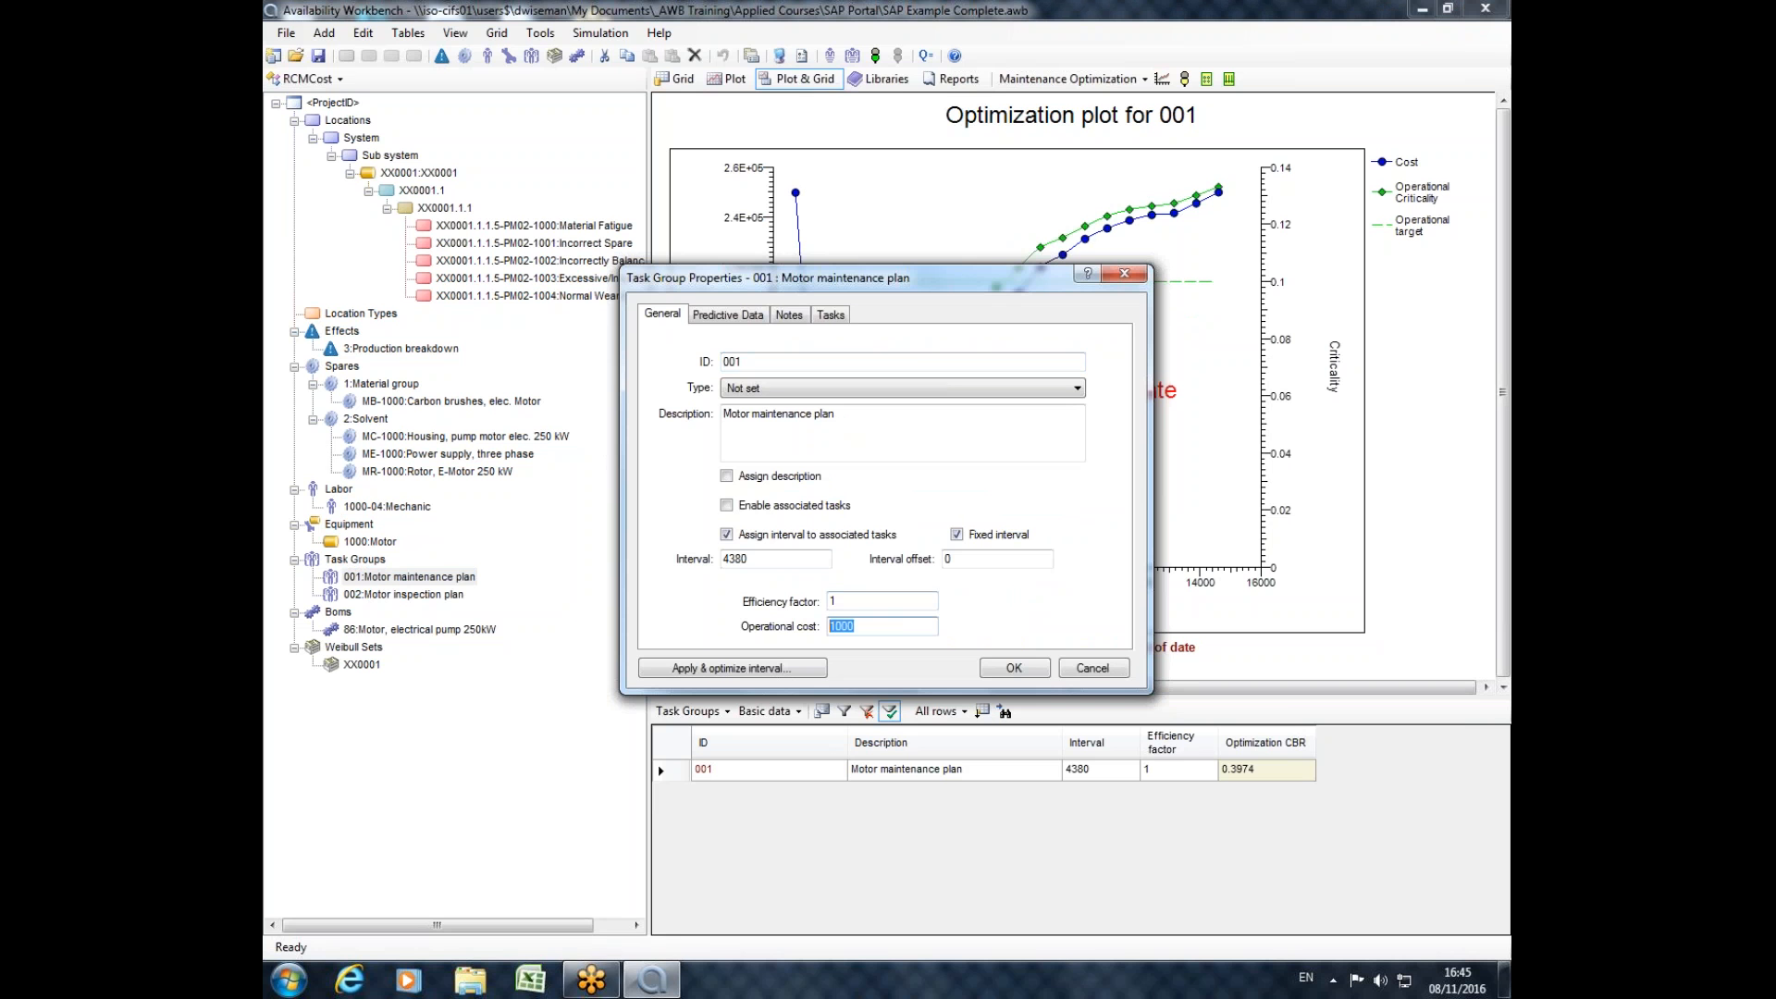
mouse_move(611, 980)
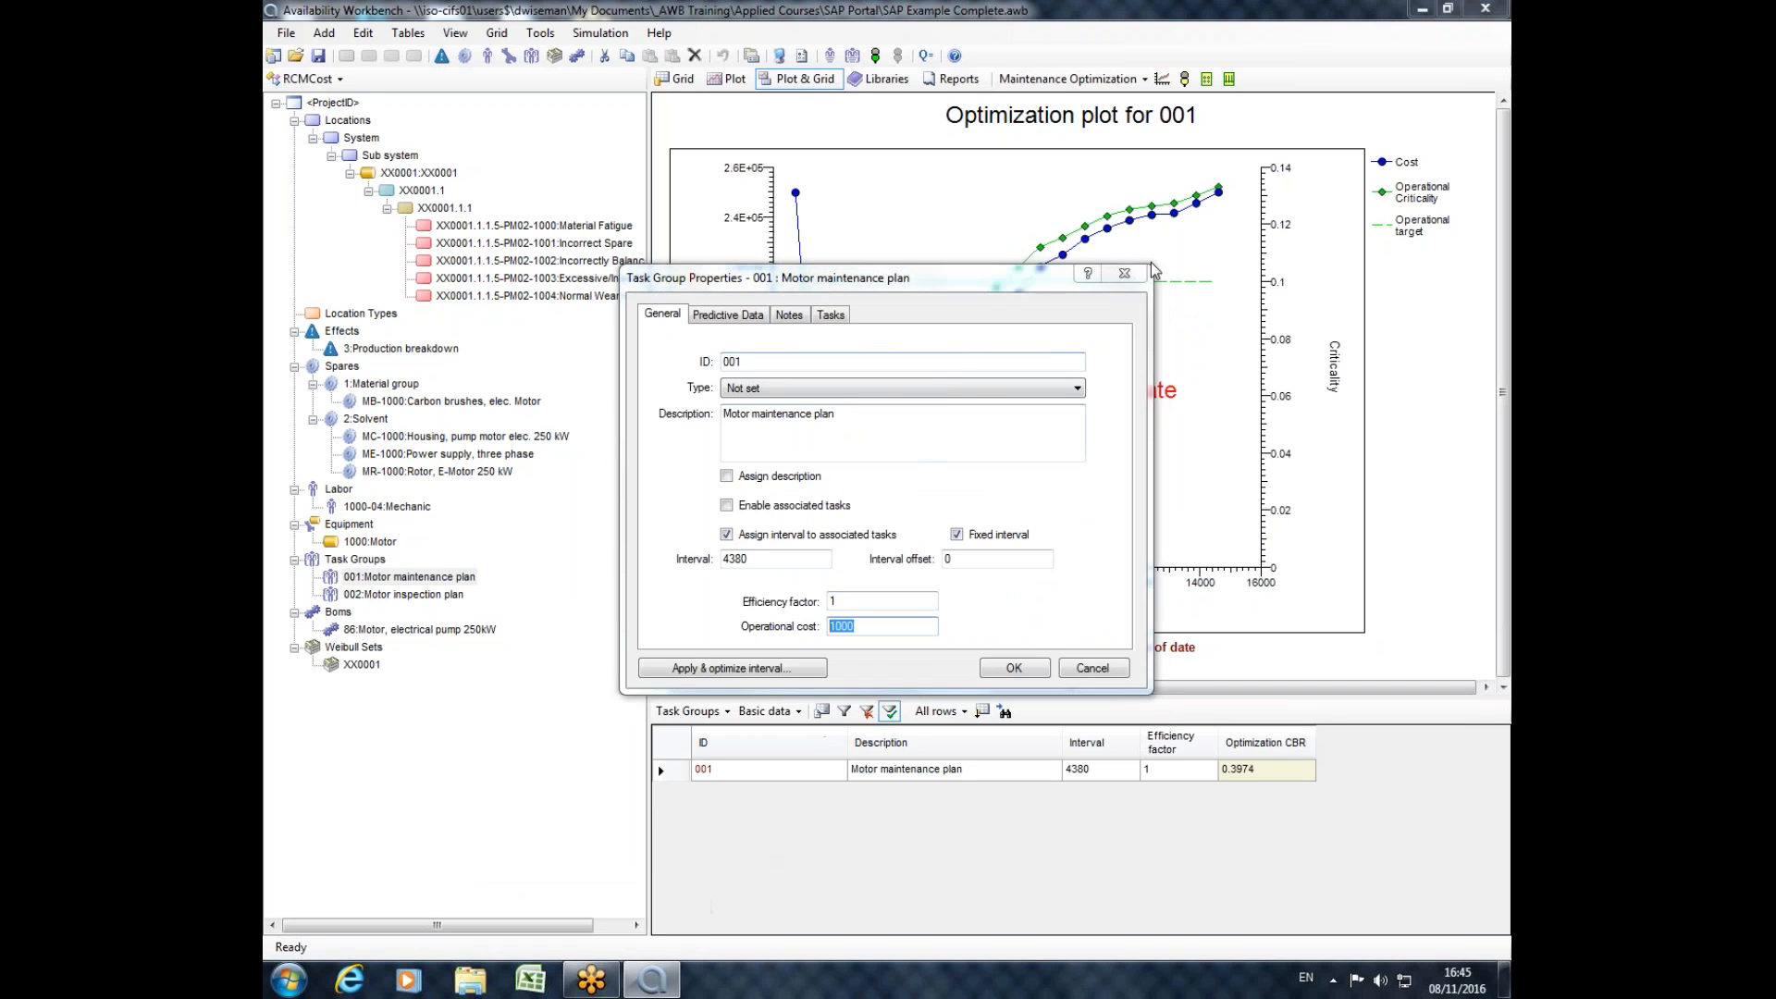
click(1125, 274)
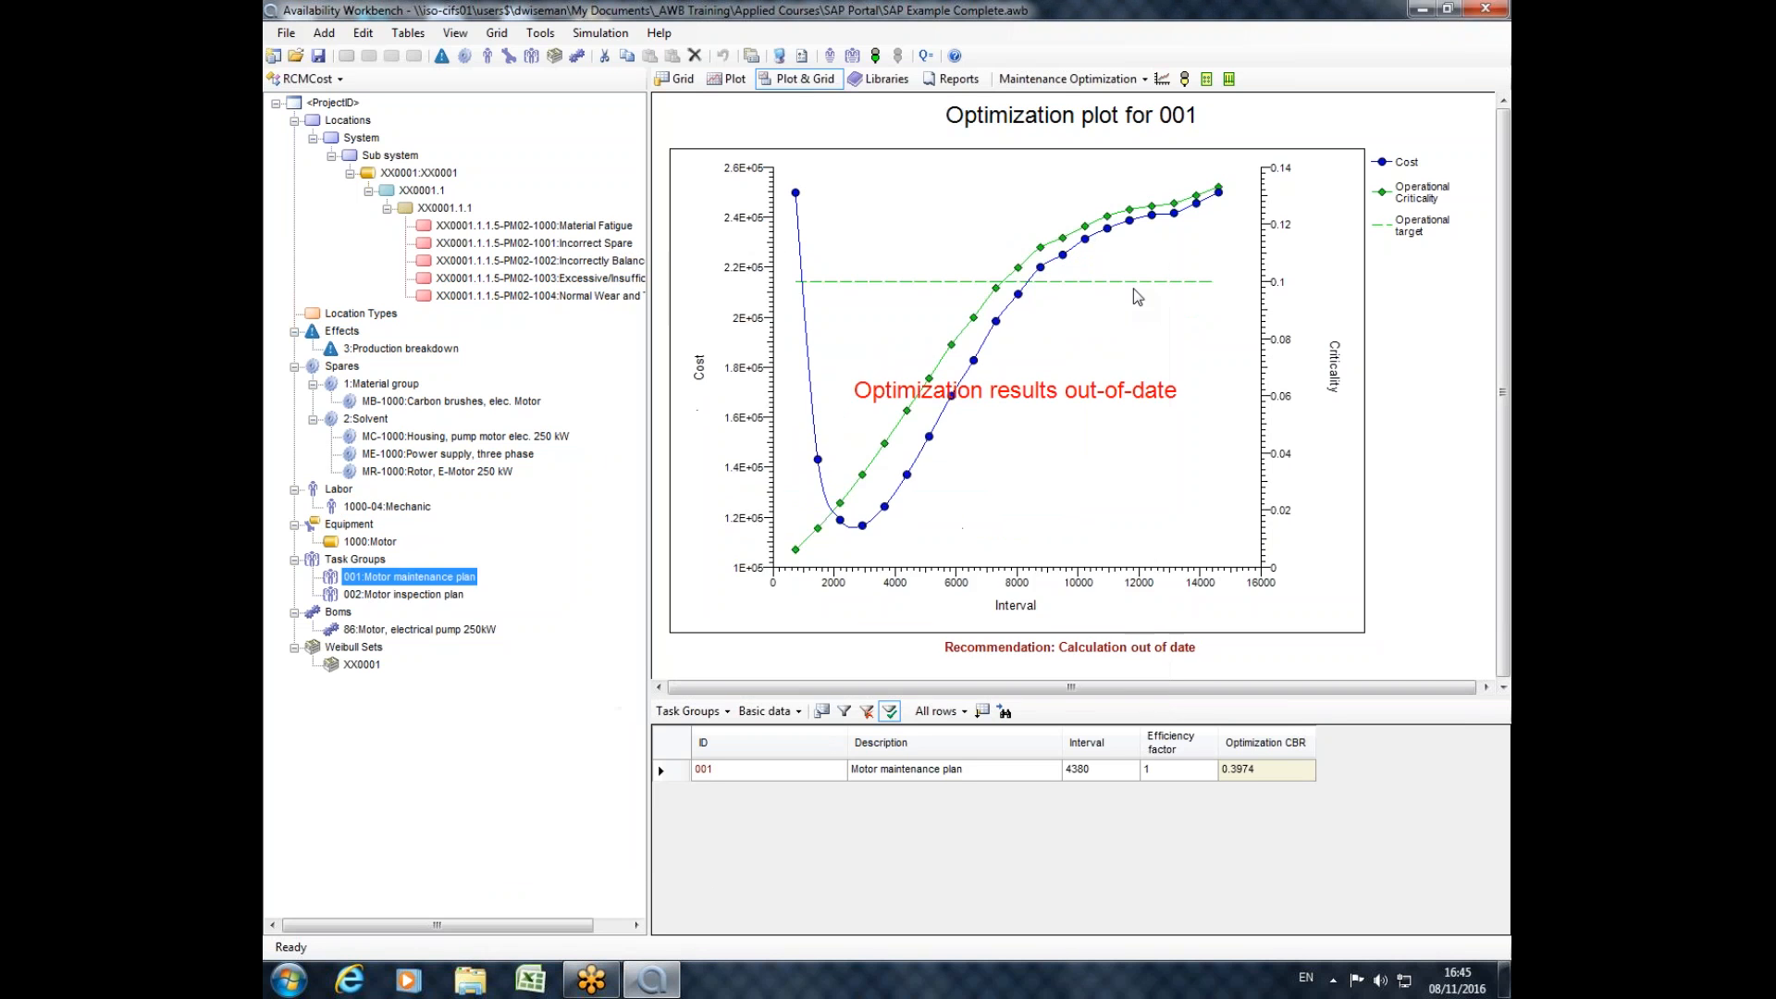
Review equipment XX0001 and compare the optimization plots and recommendations of task groups 001 and 002.
click(389, 176)
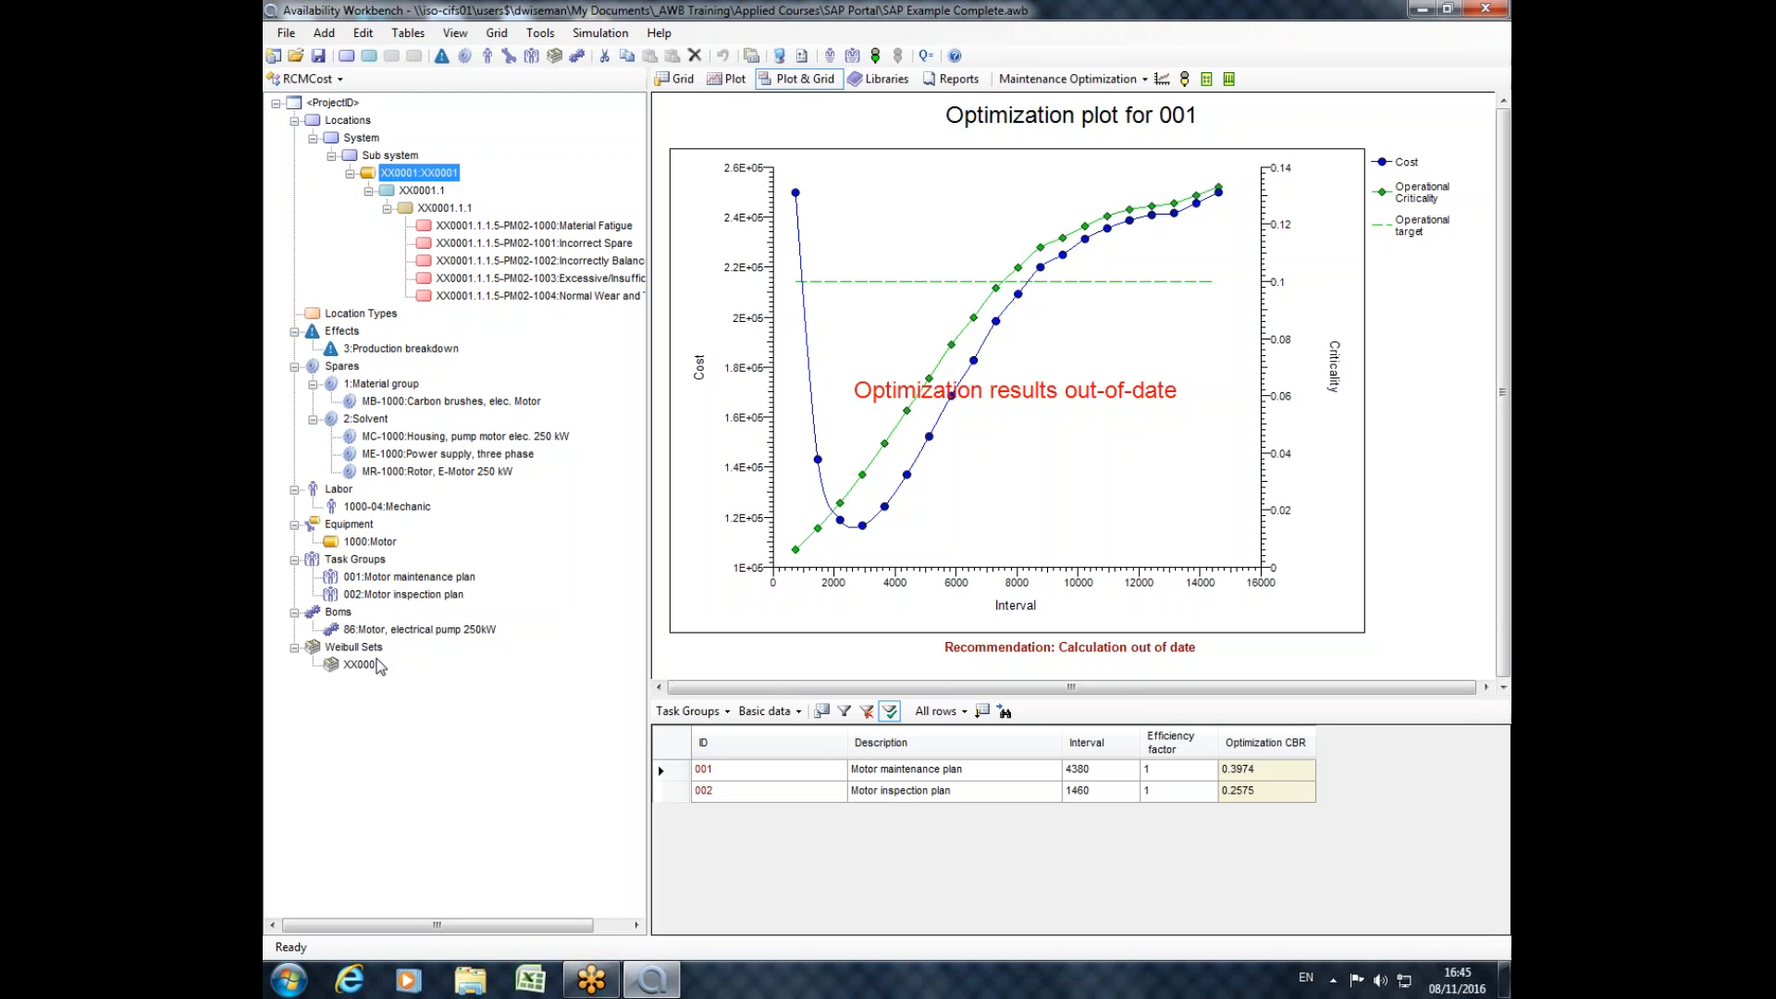
click(385, 576)
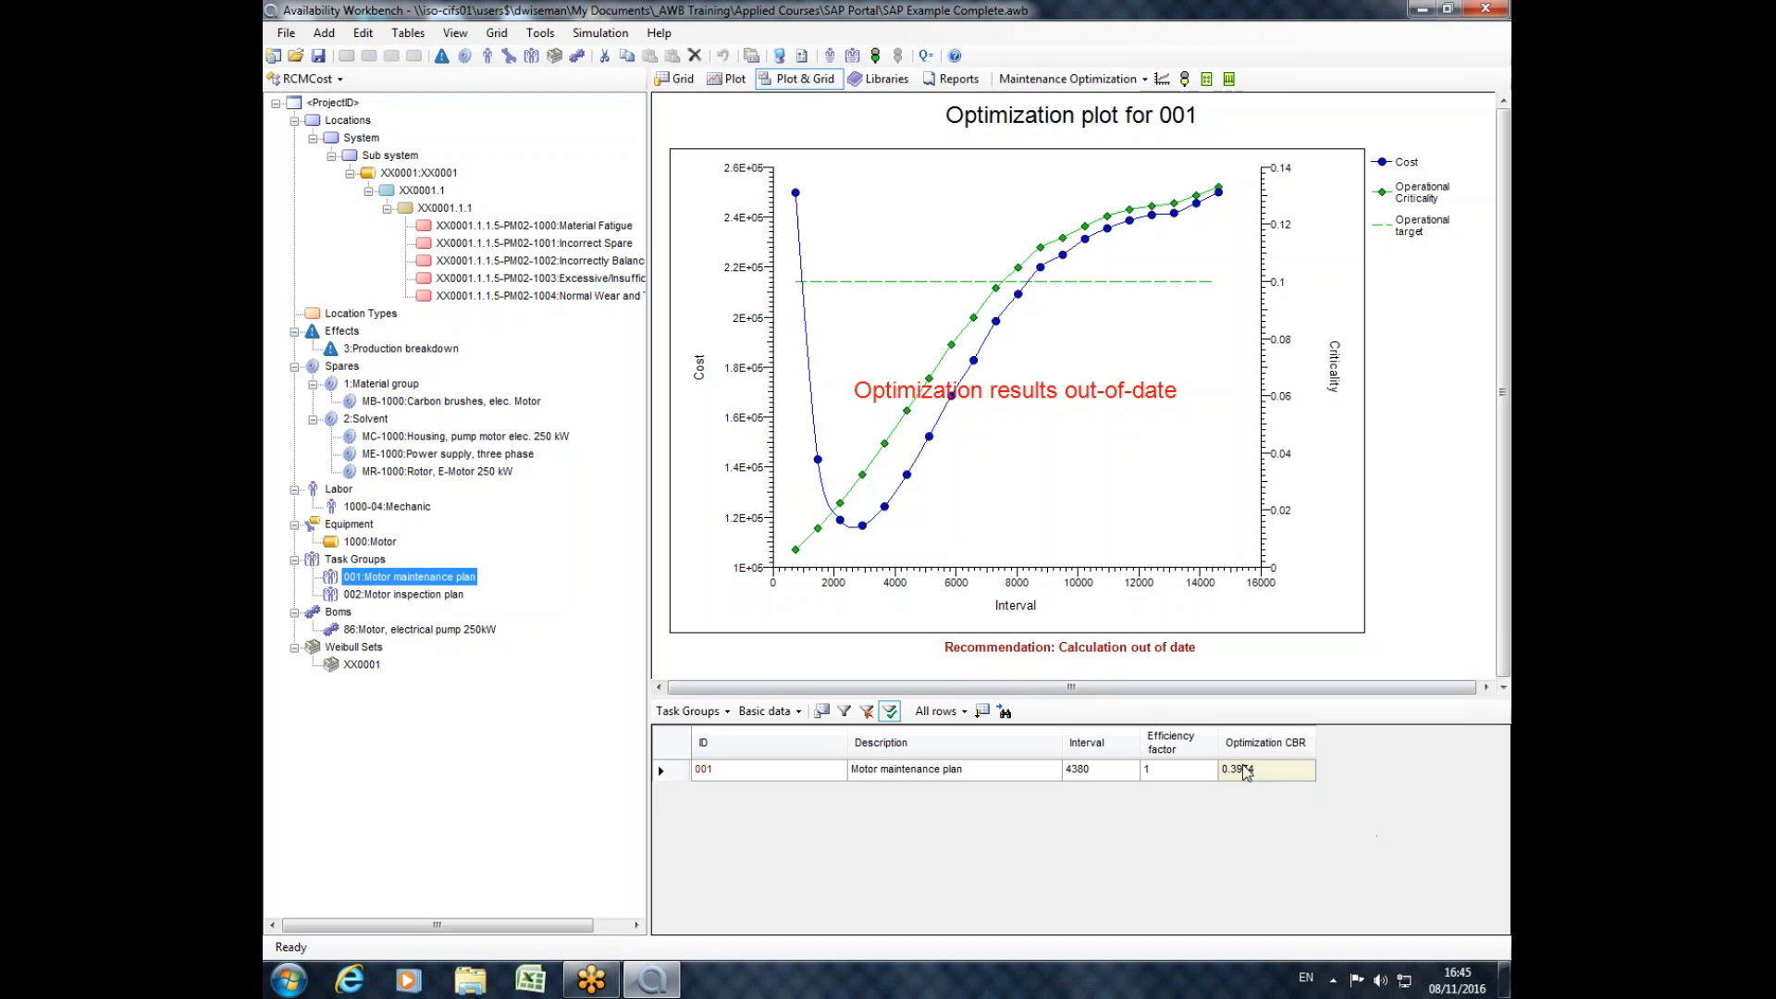
click(408, 599)
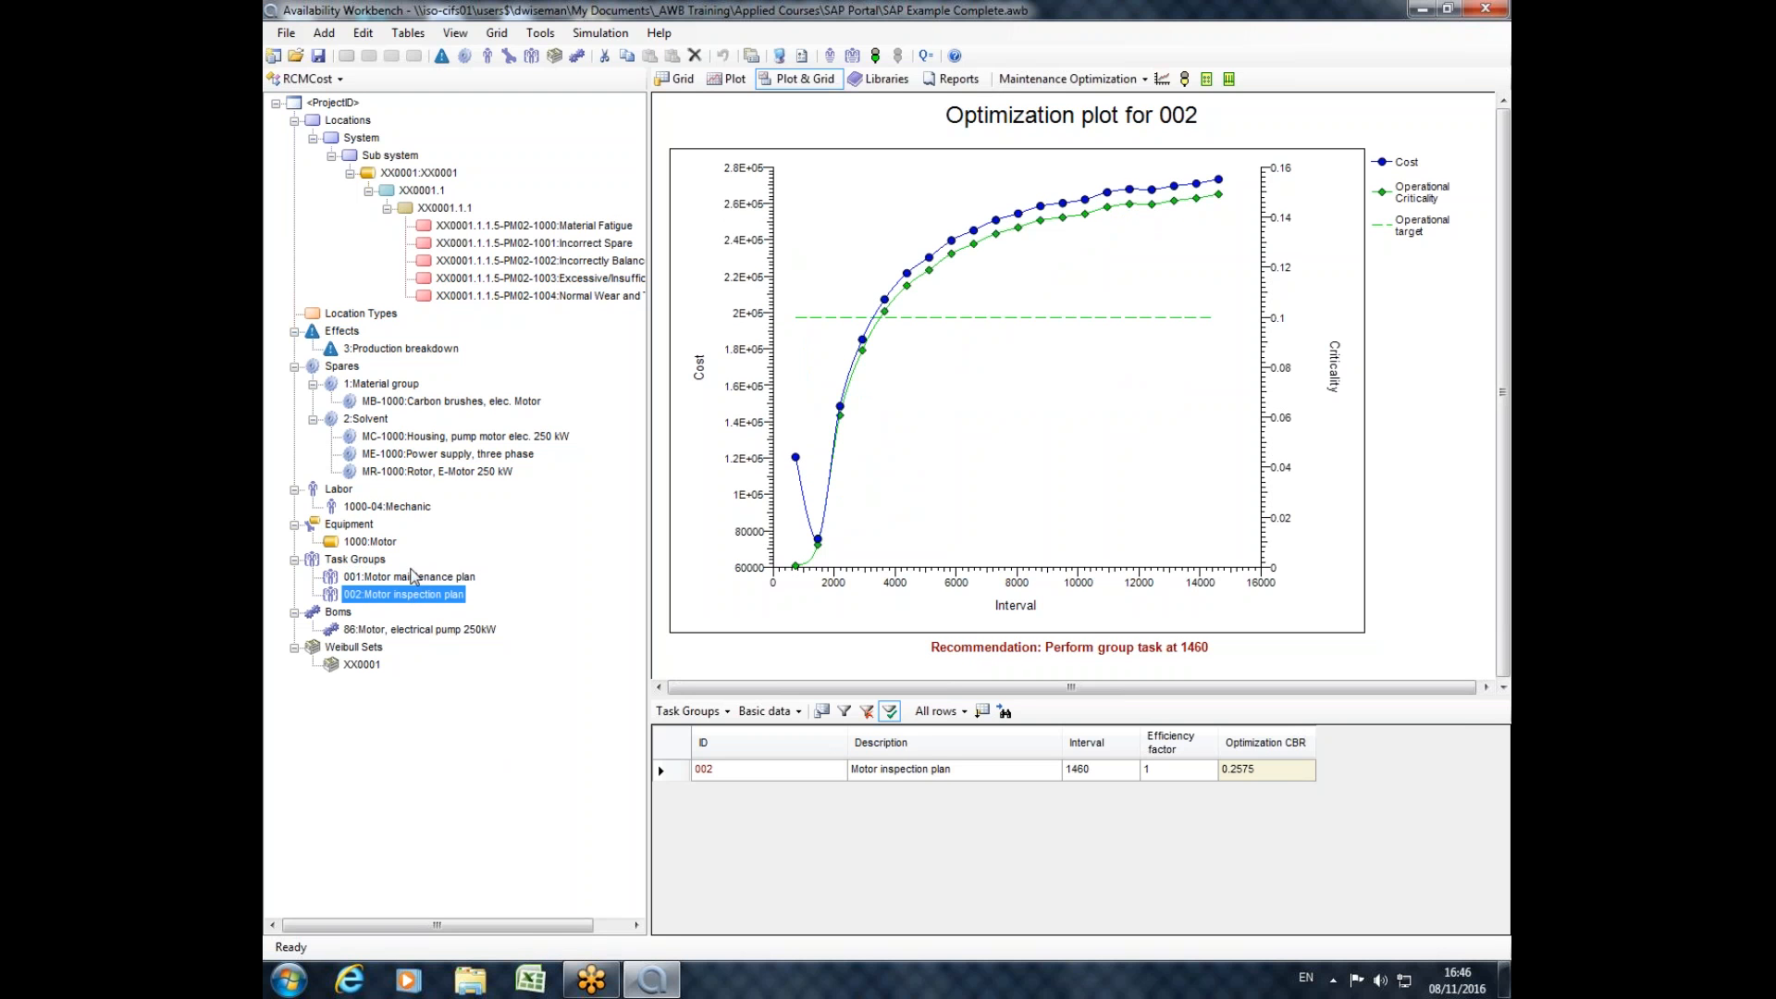
click(357, 561)
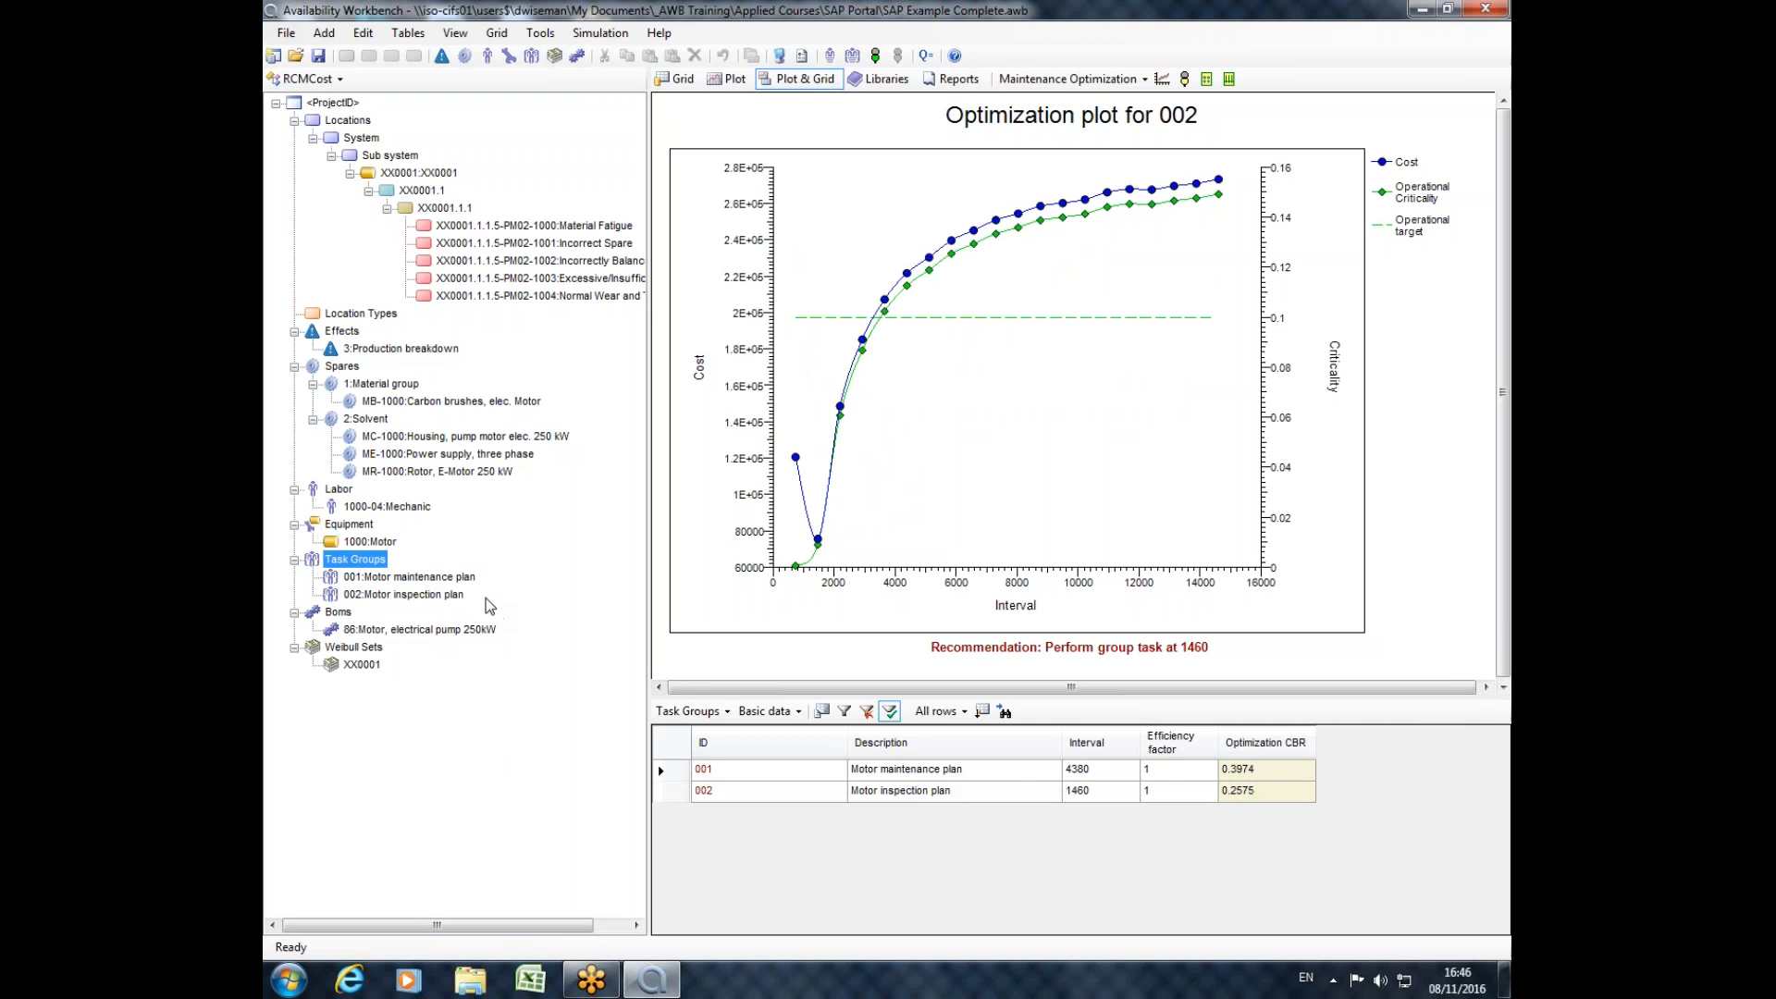
Switch from the RCMCost module to the SAP portal module.
click(315, 80)
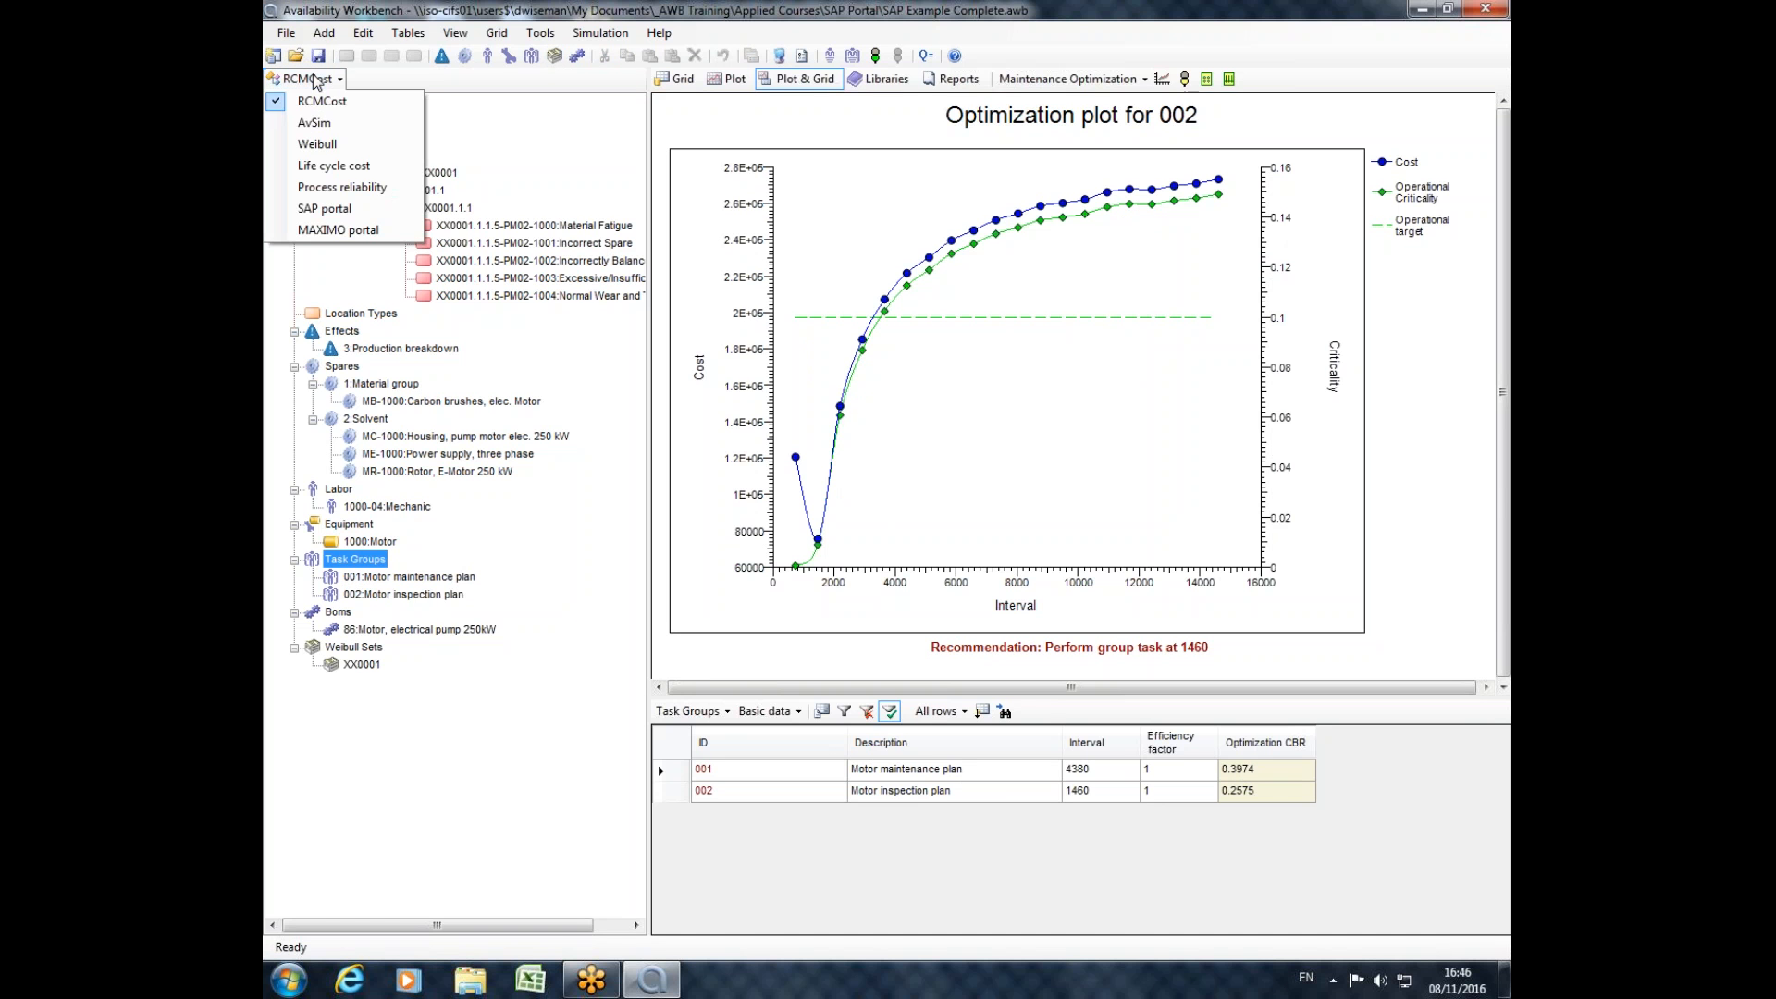
click(333, 209)
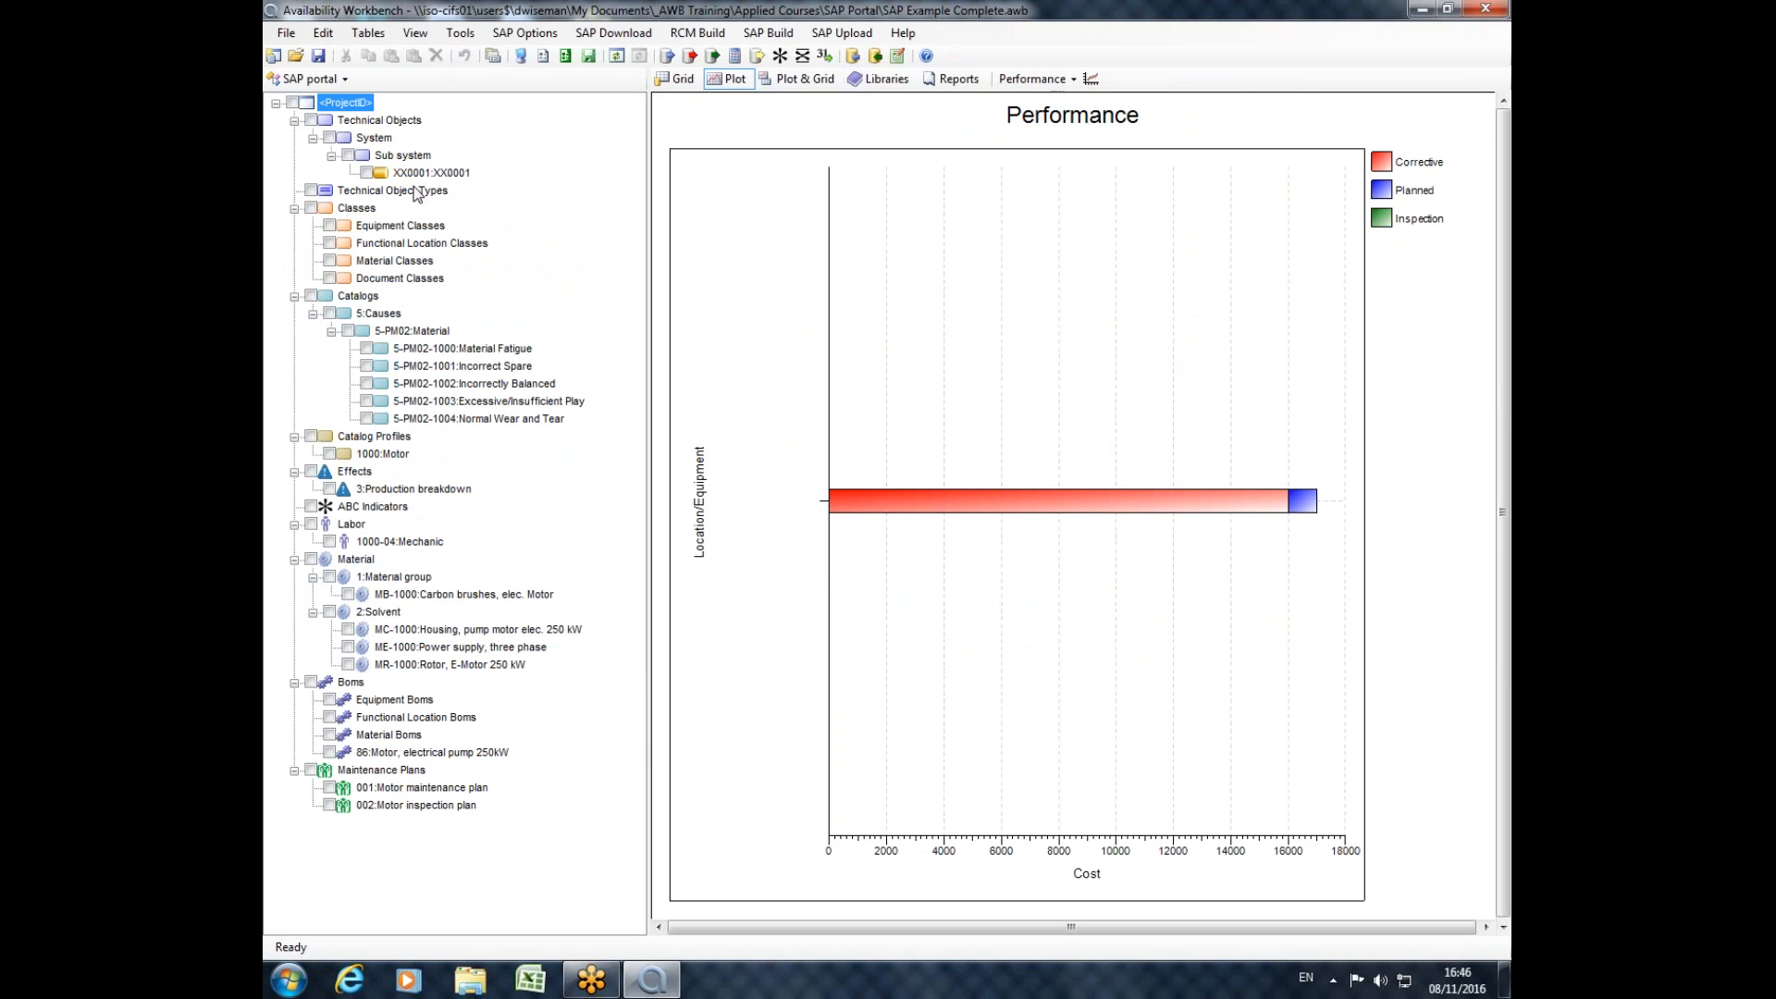
click(875, 58)
Examine the cycle, additional data and item overview of maintenance plan 001 in the SAP portal, and close it unchanged.
double_click(432, 789)
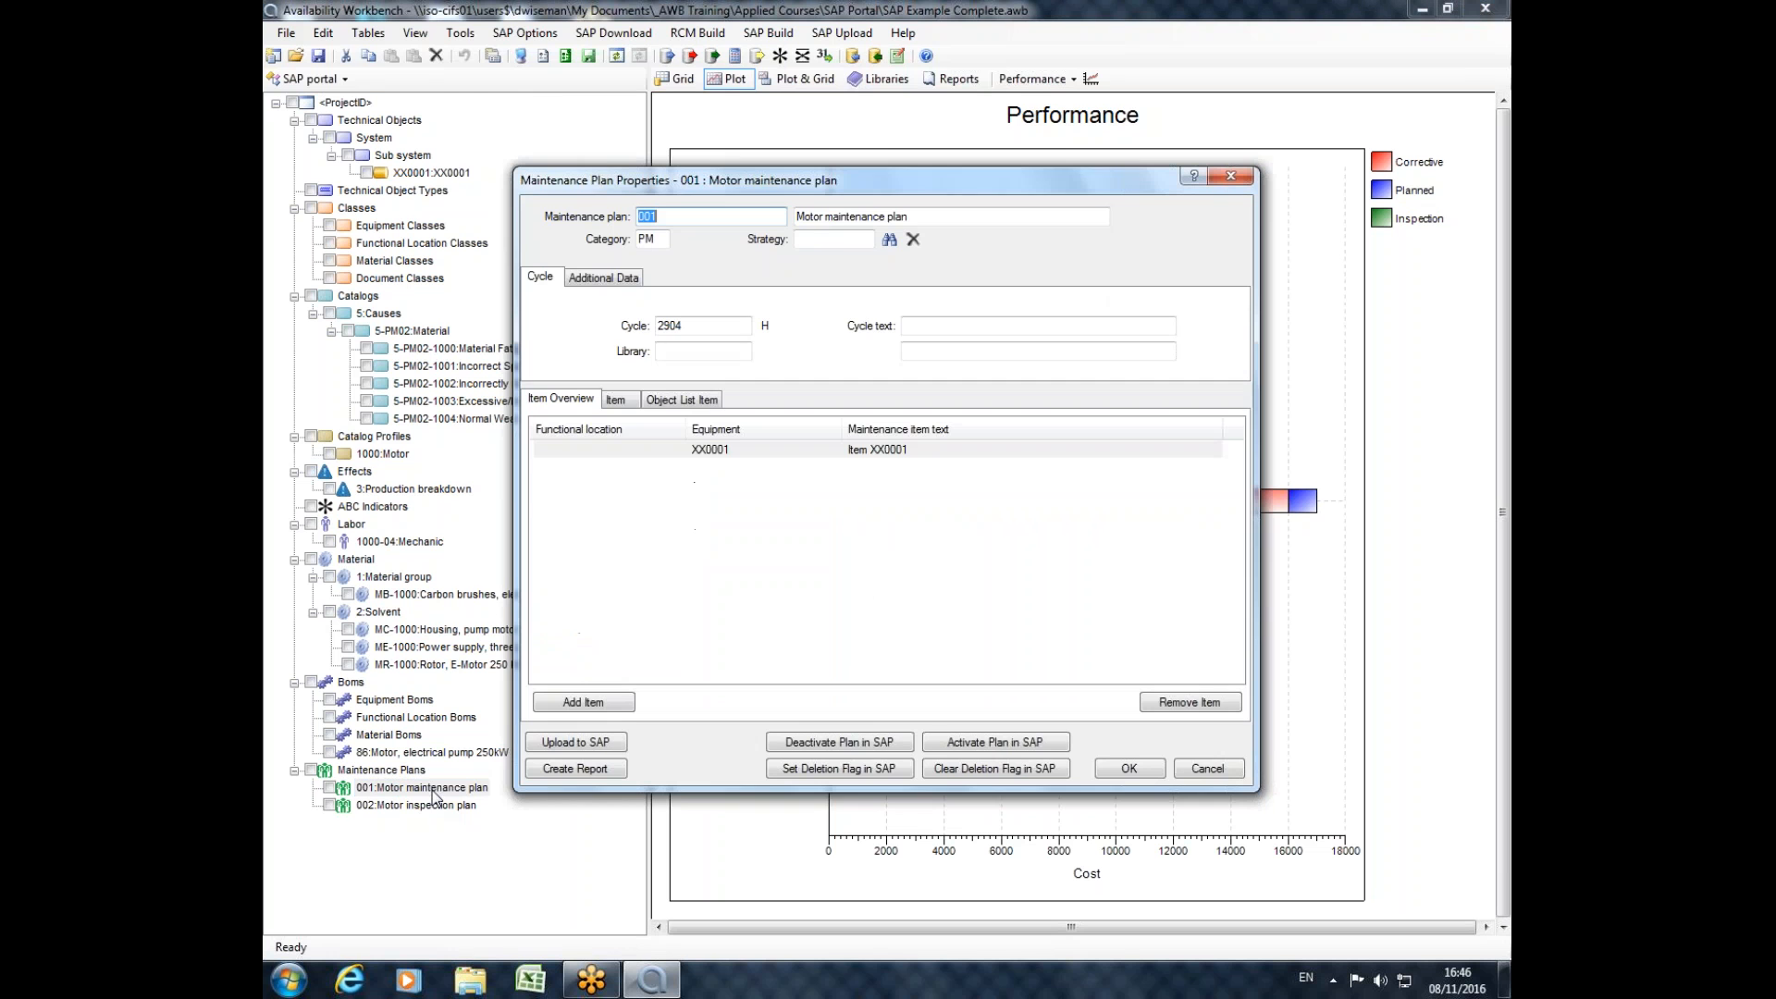
double_click(716, 321)
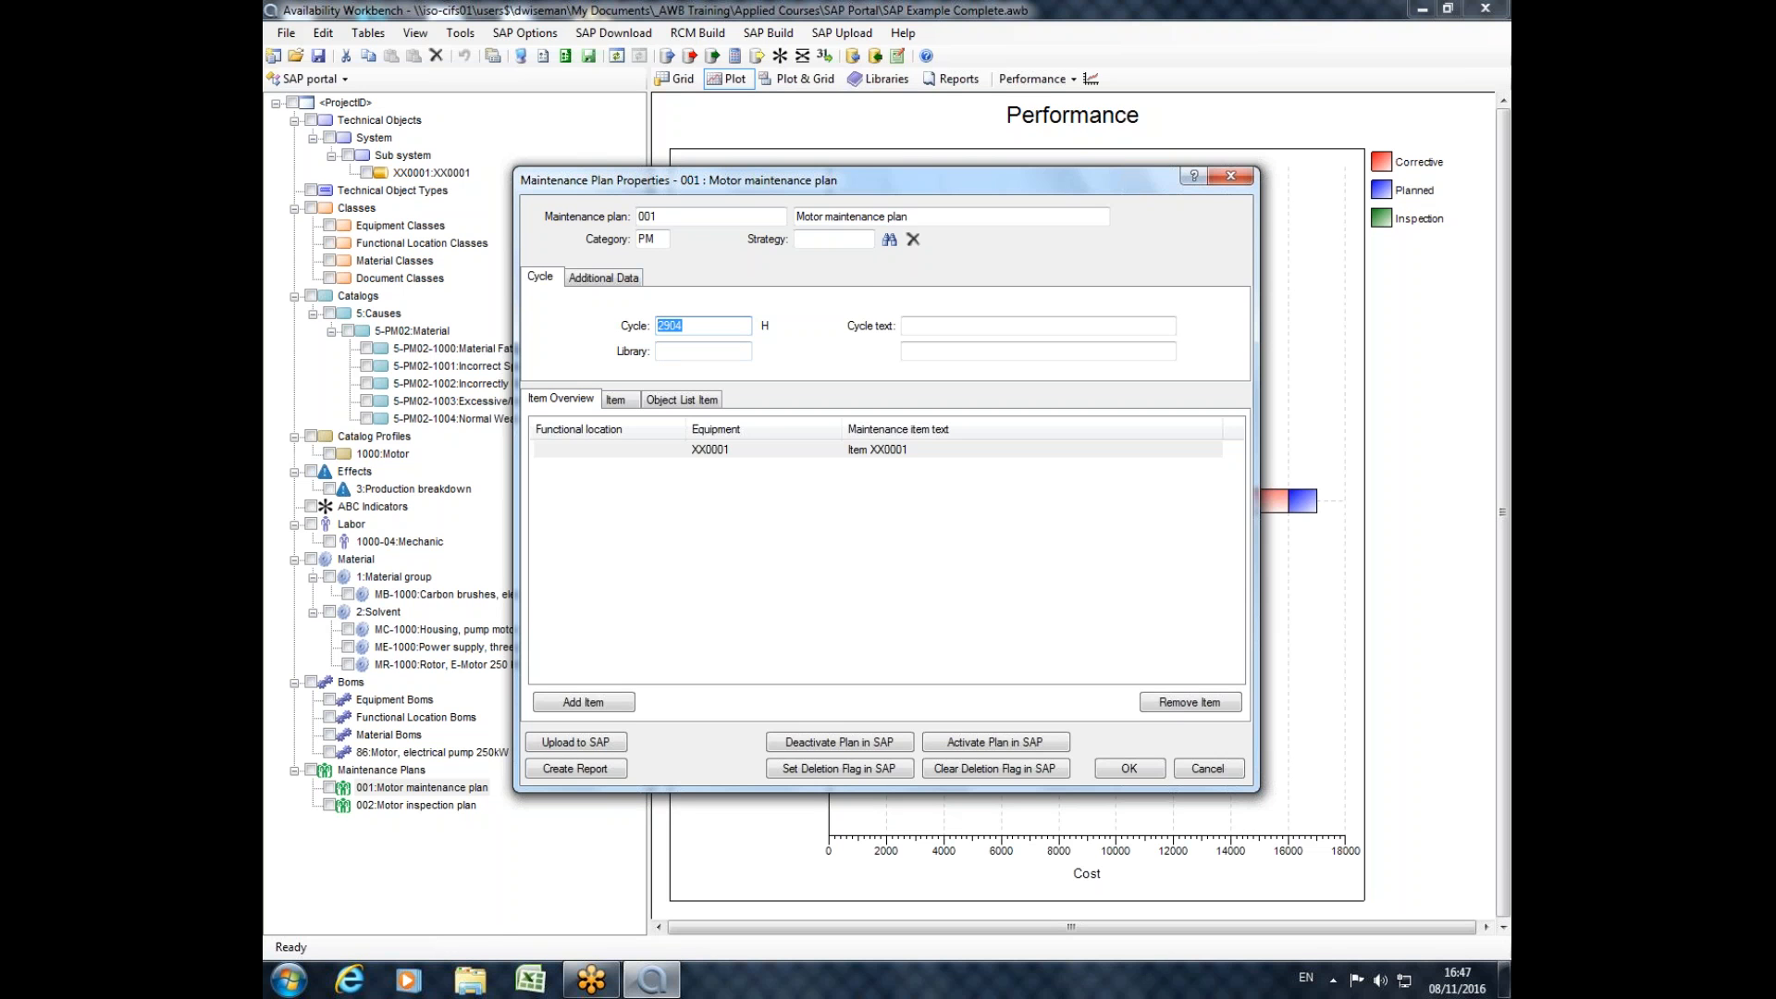
click(607, 275)
click(702, 458)
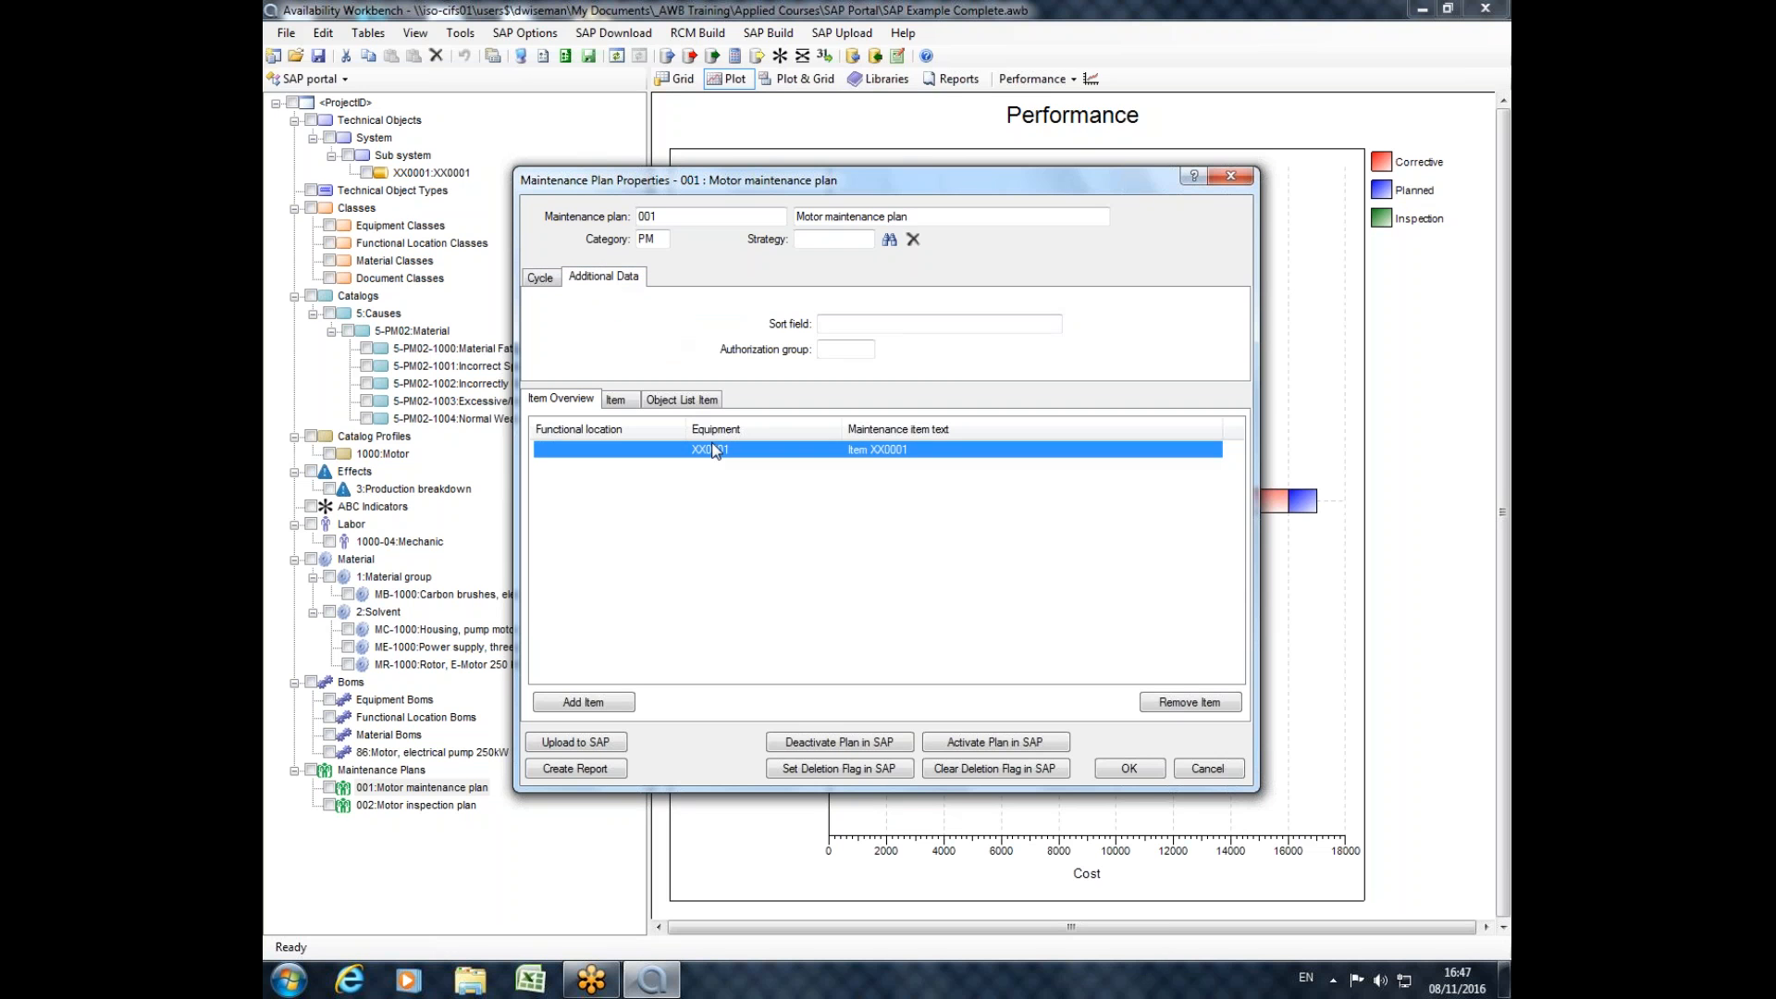
click(540, 278)
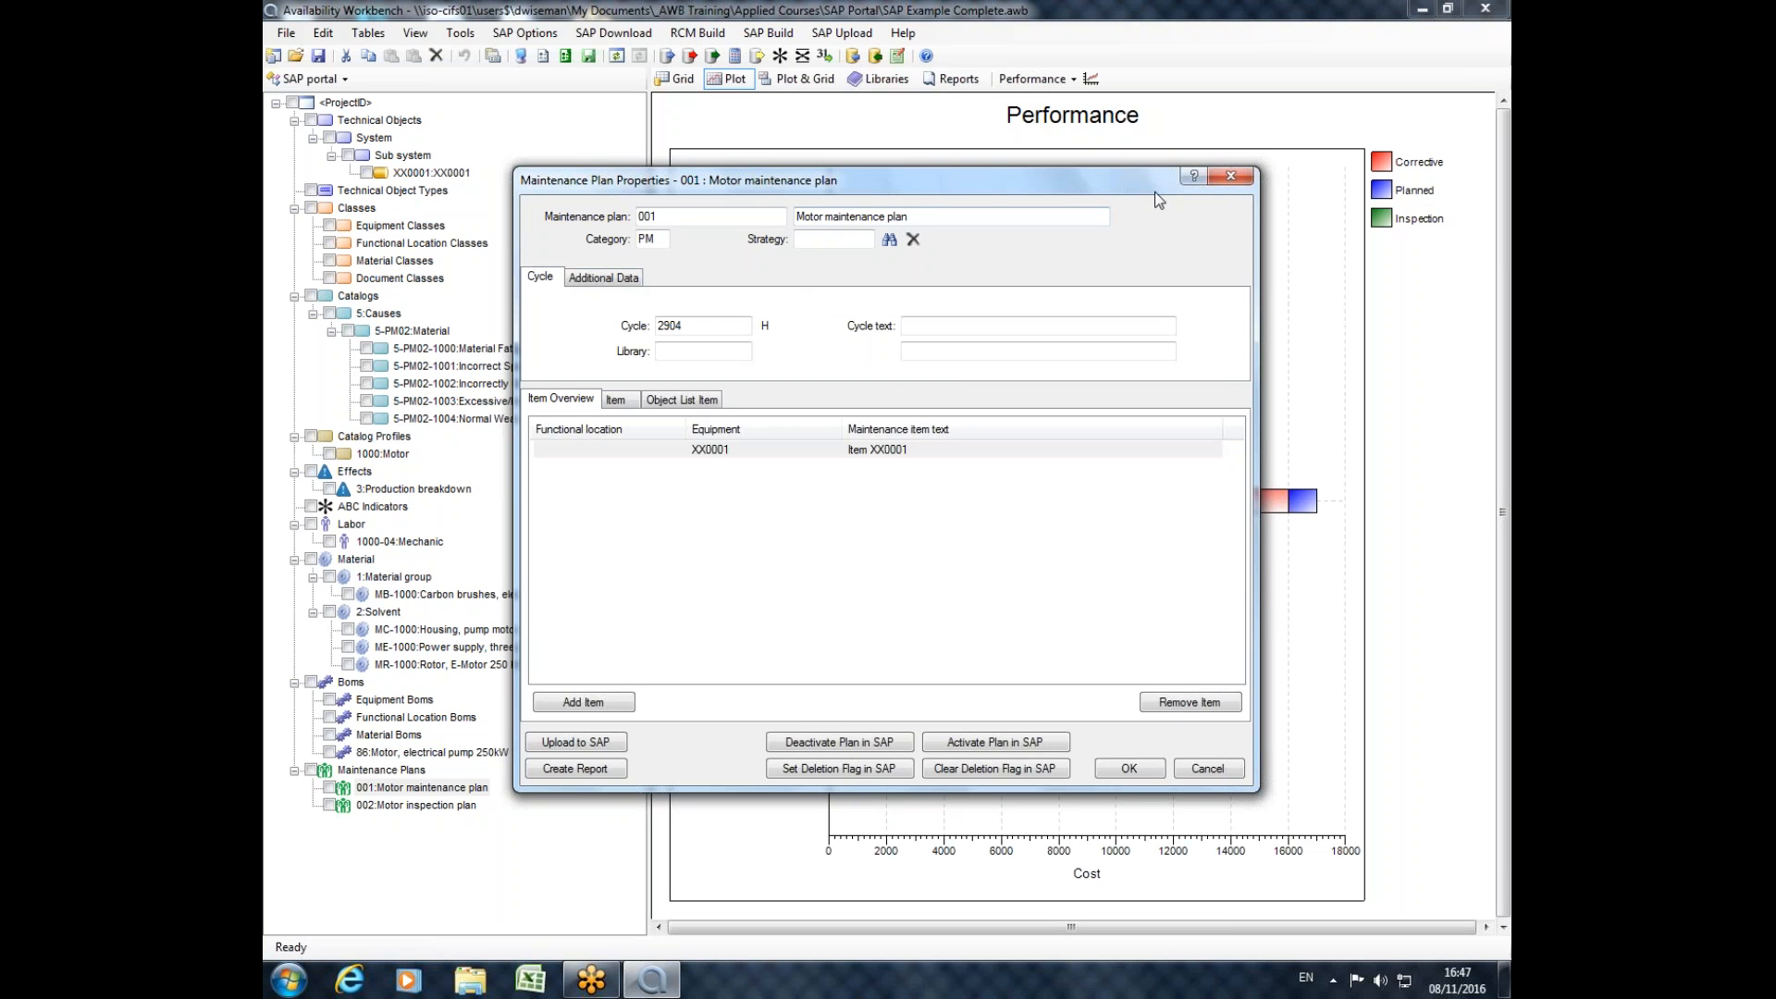
click(1224, 179)
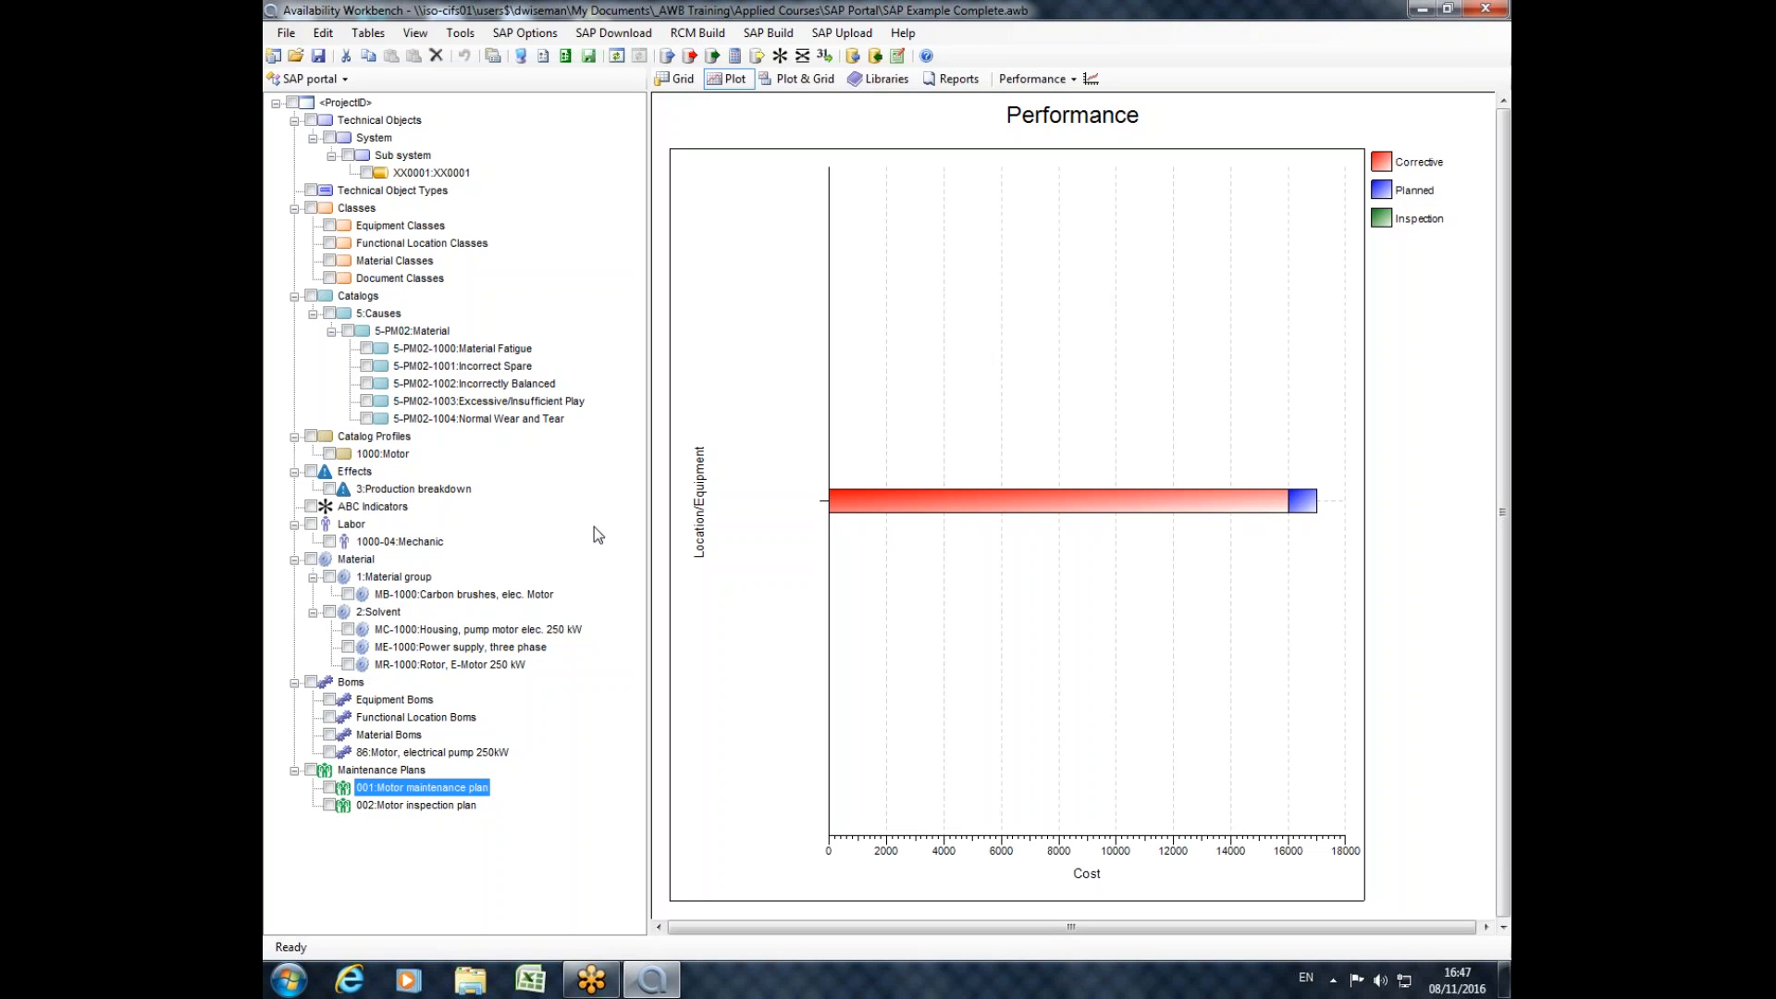
Examine the item details of maintenance plan 002 Motor inspection plan for equipment XX0001.
click(411, 806)
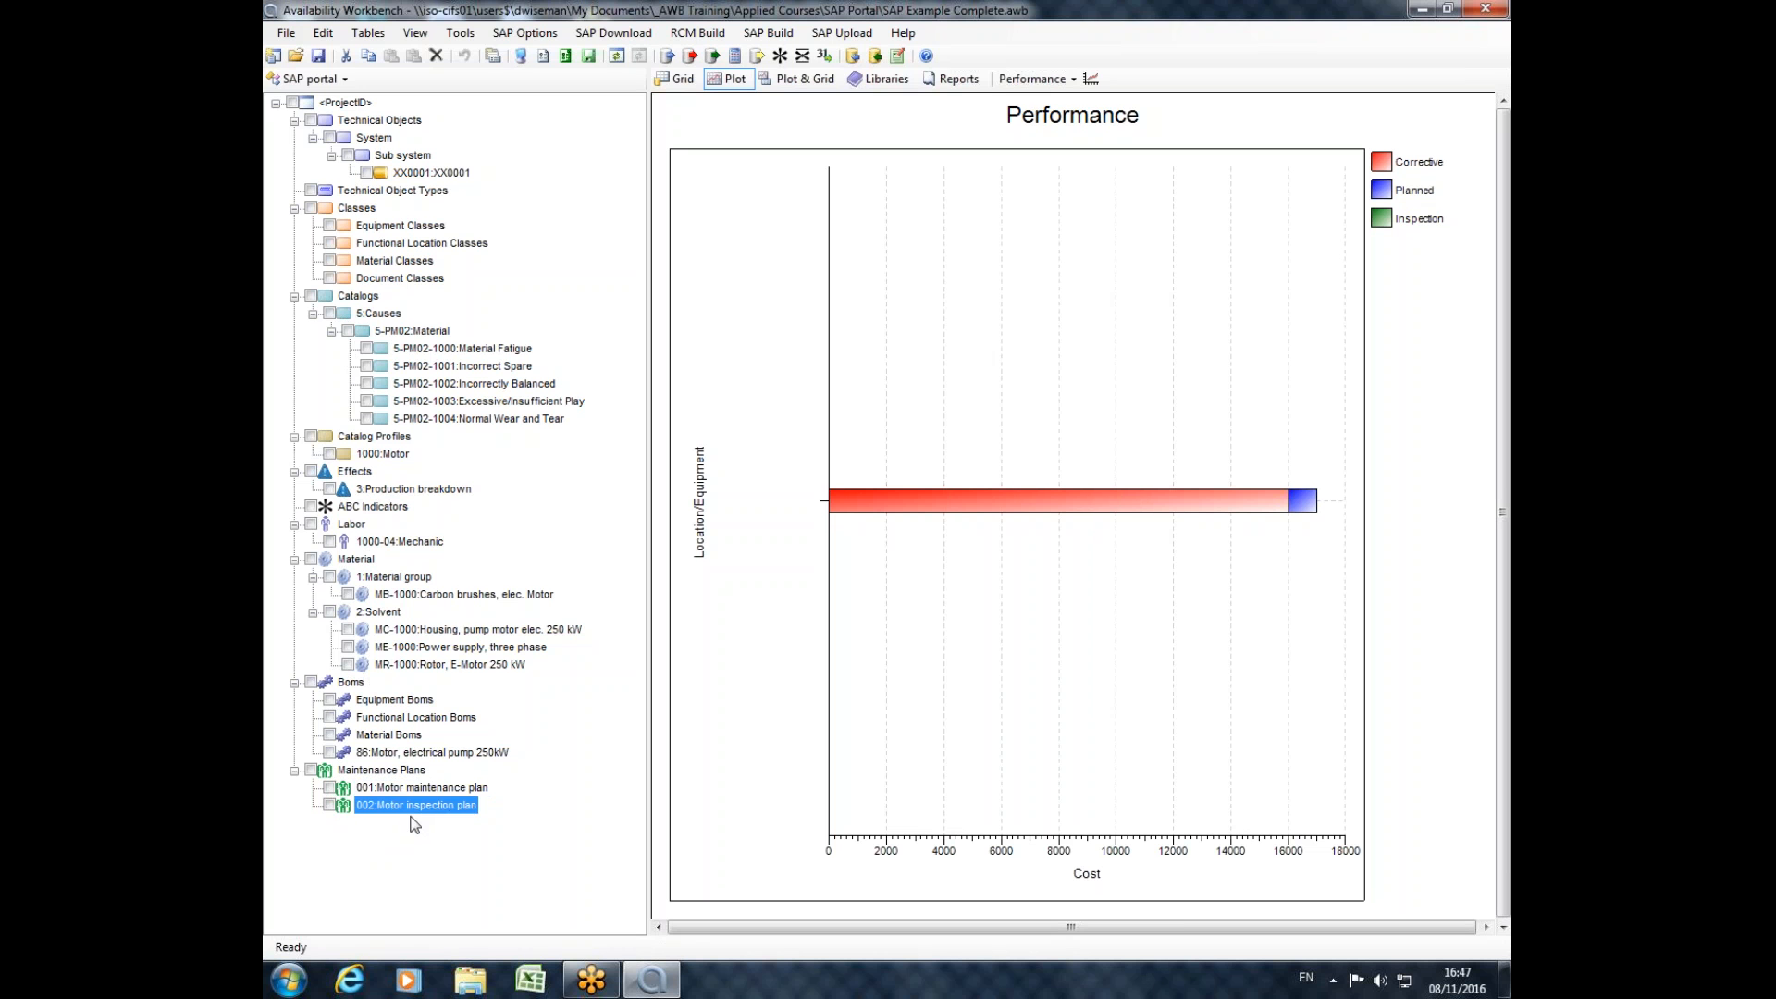
double_click(403, 805)
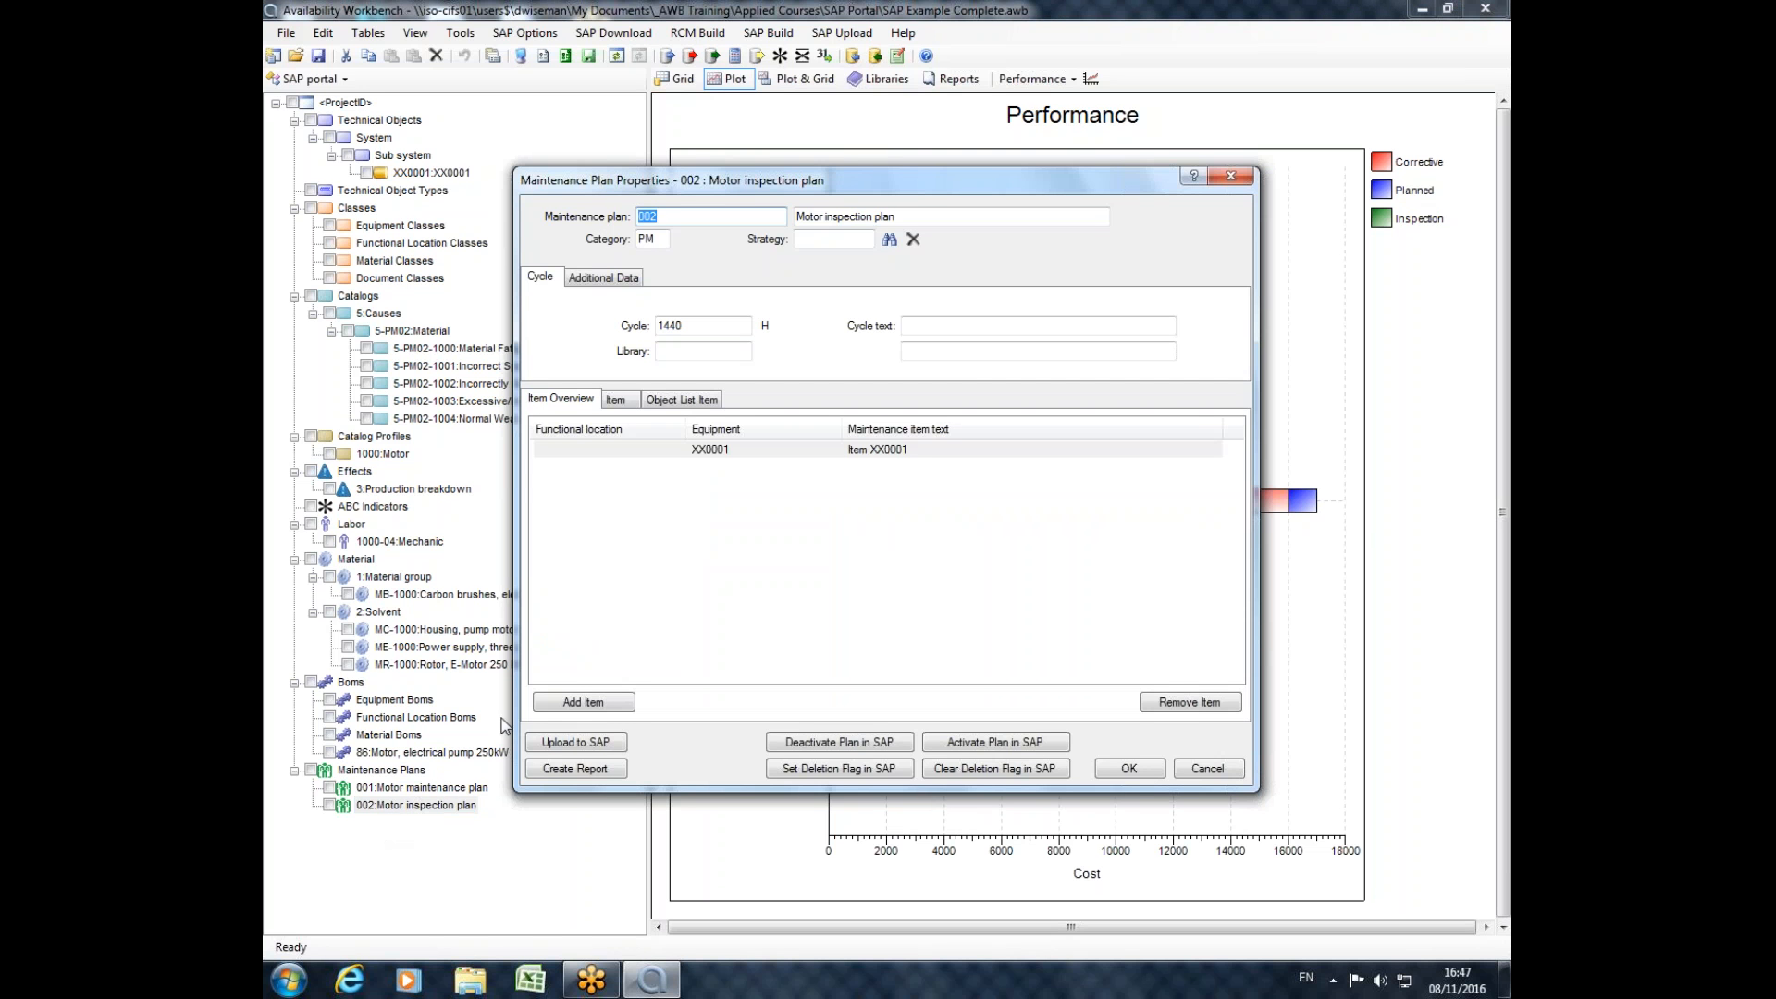
click(712, 451)
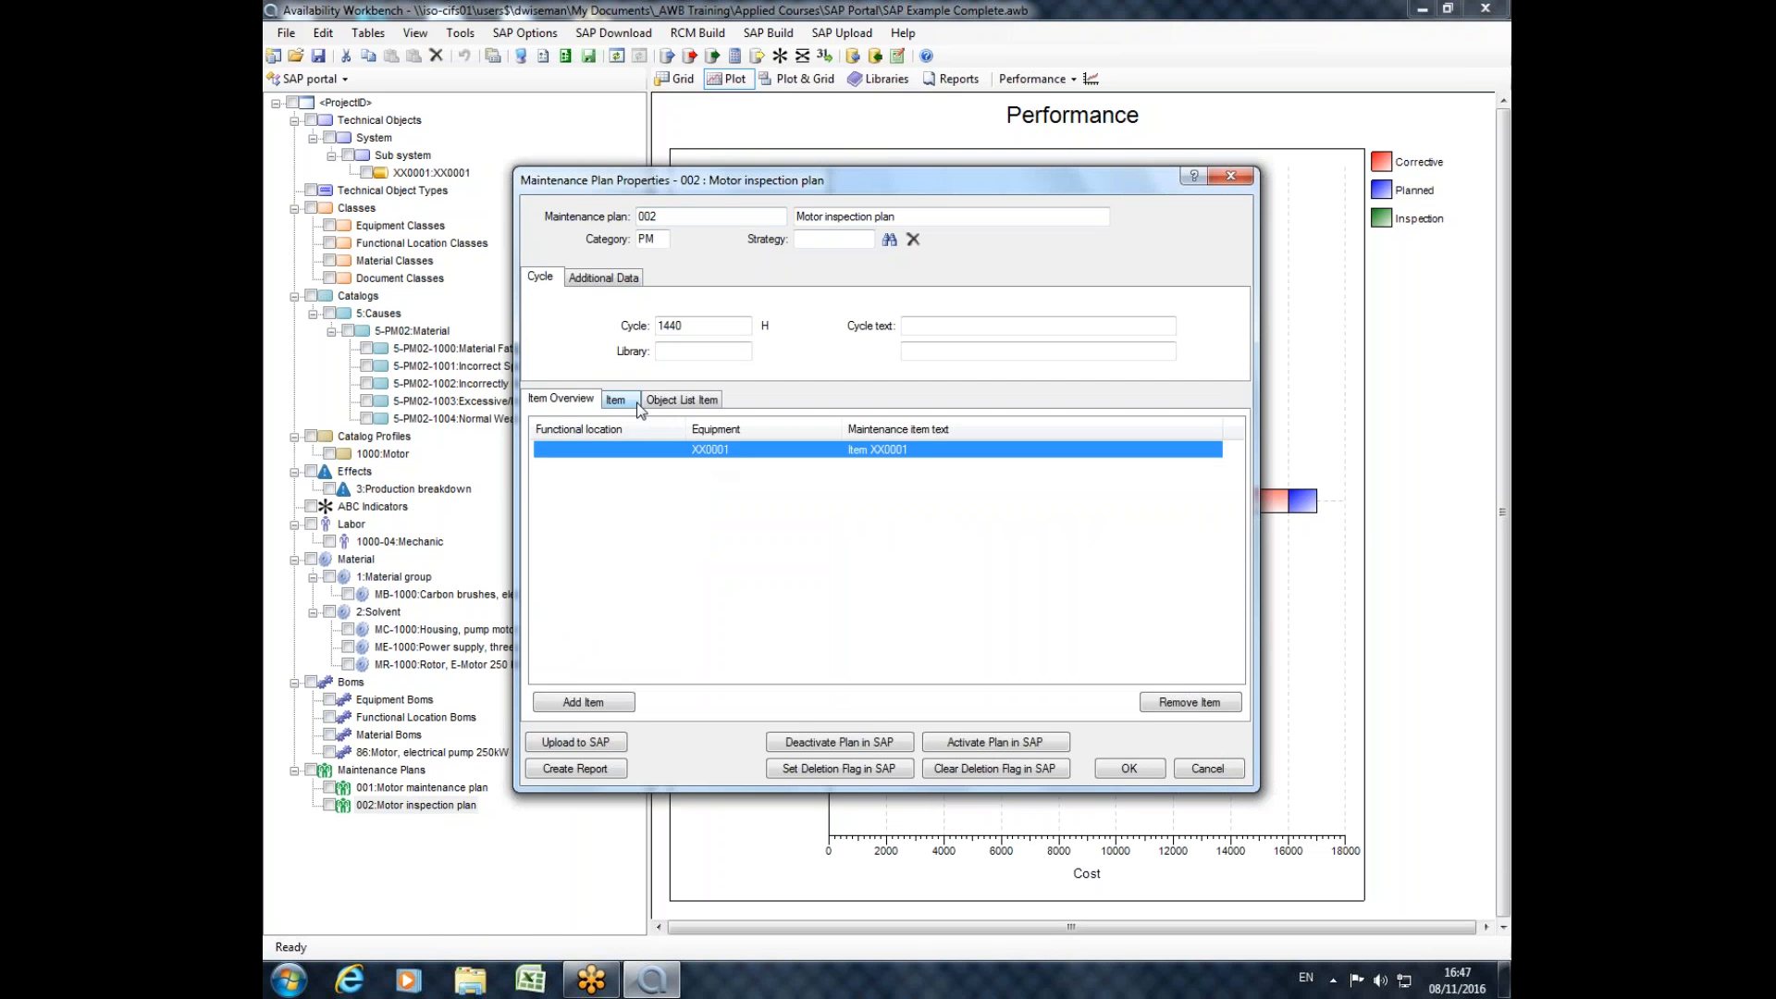
click(621, 400)
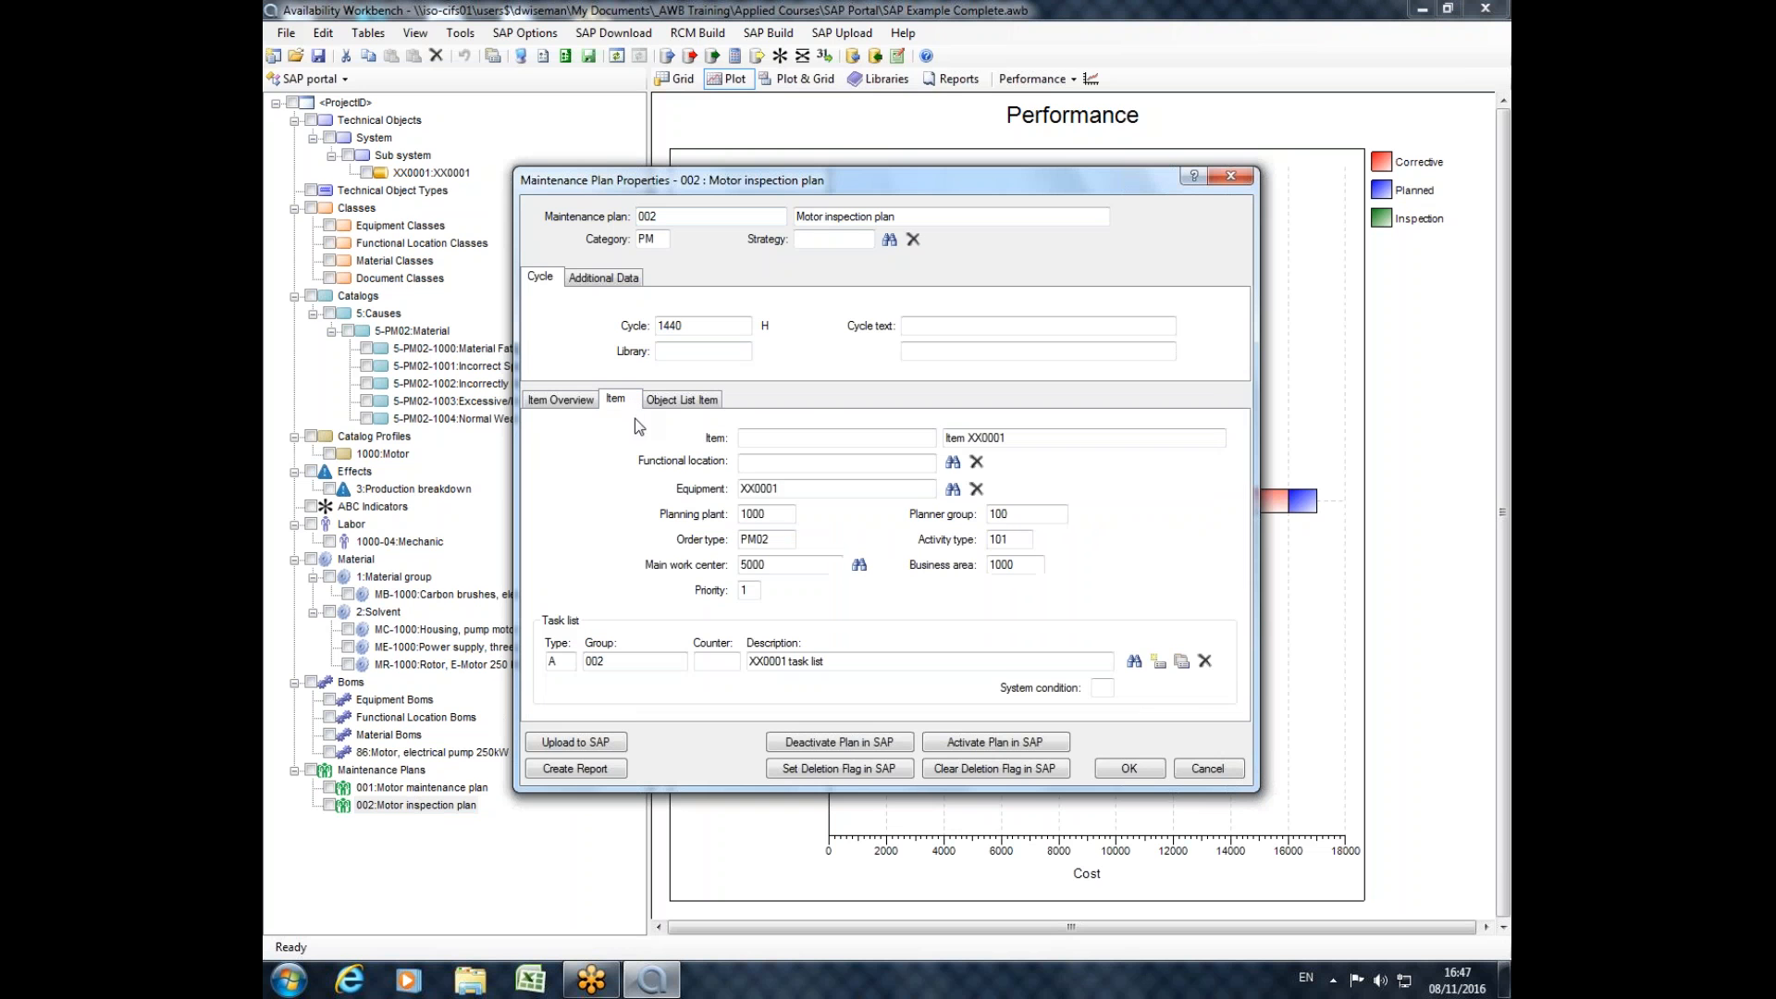
Examine the operations 0010 and 0020 in the XX0001 task list, and close the task list and maintenance plan 002 unchanged.
click(1182, 662)
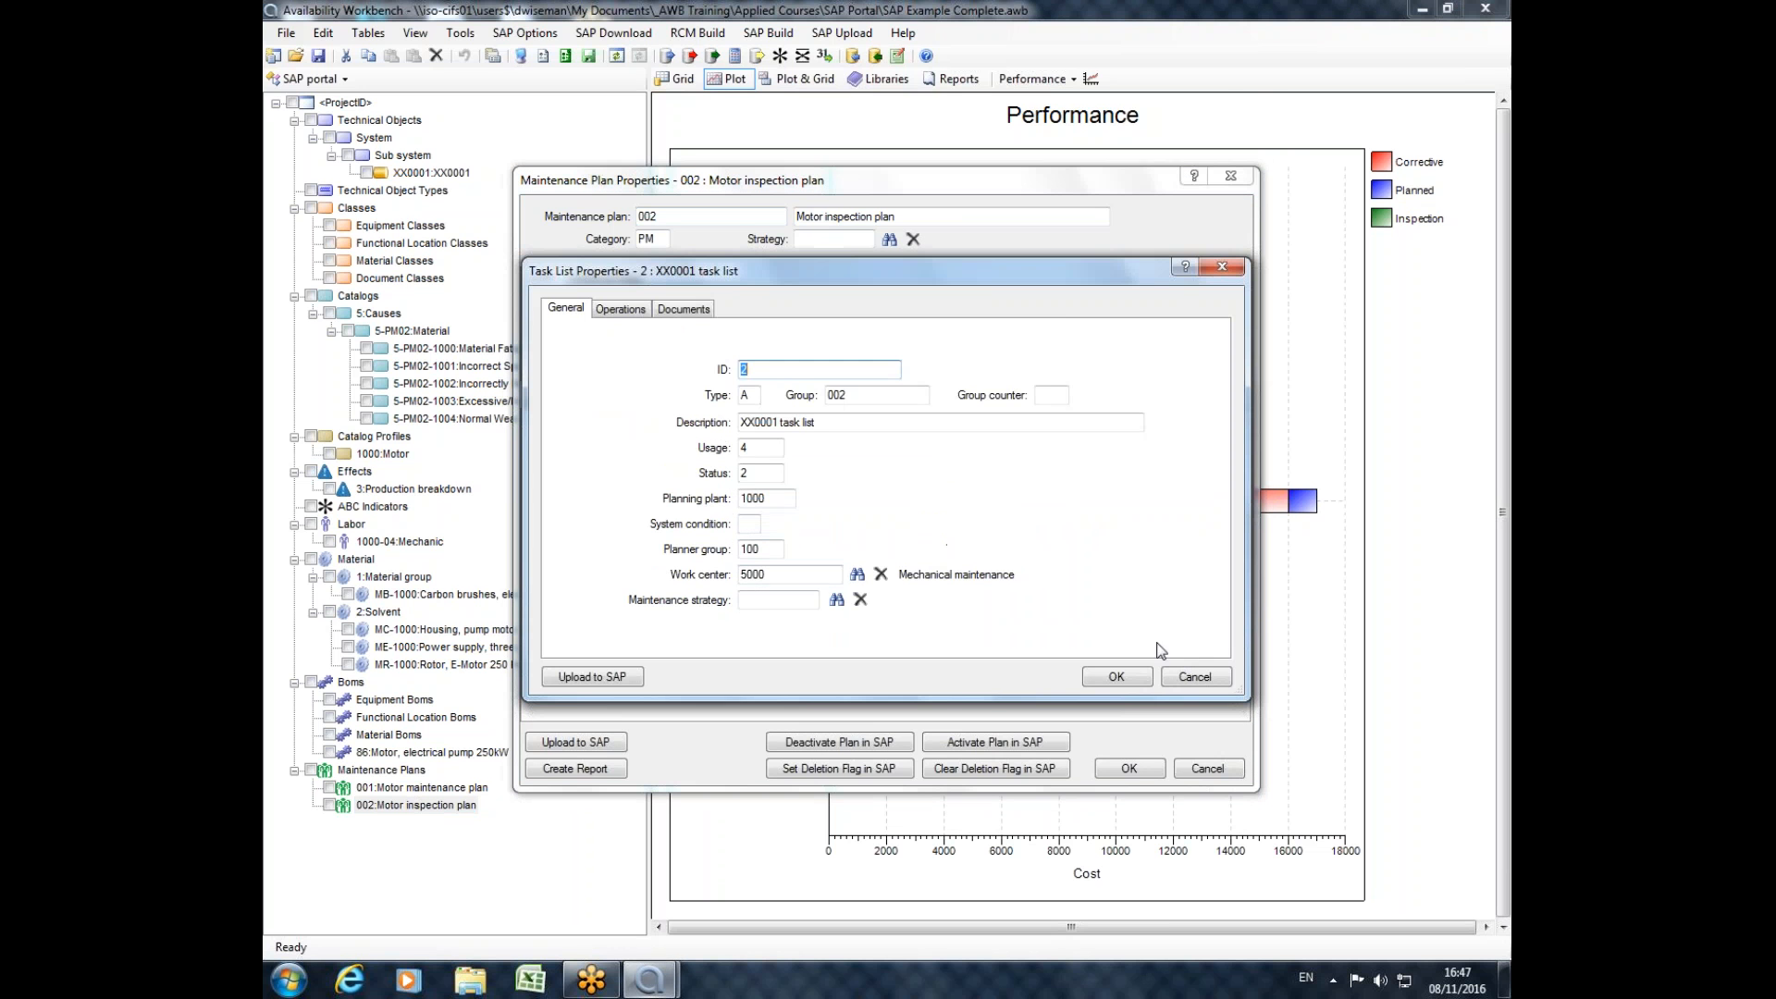
click(618, 309)
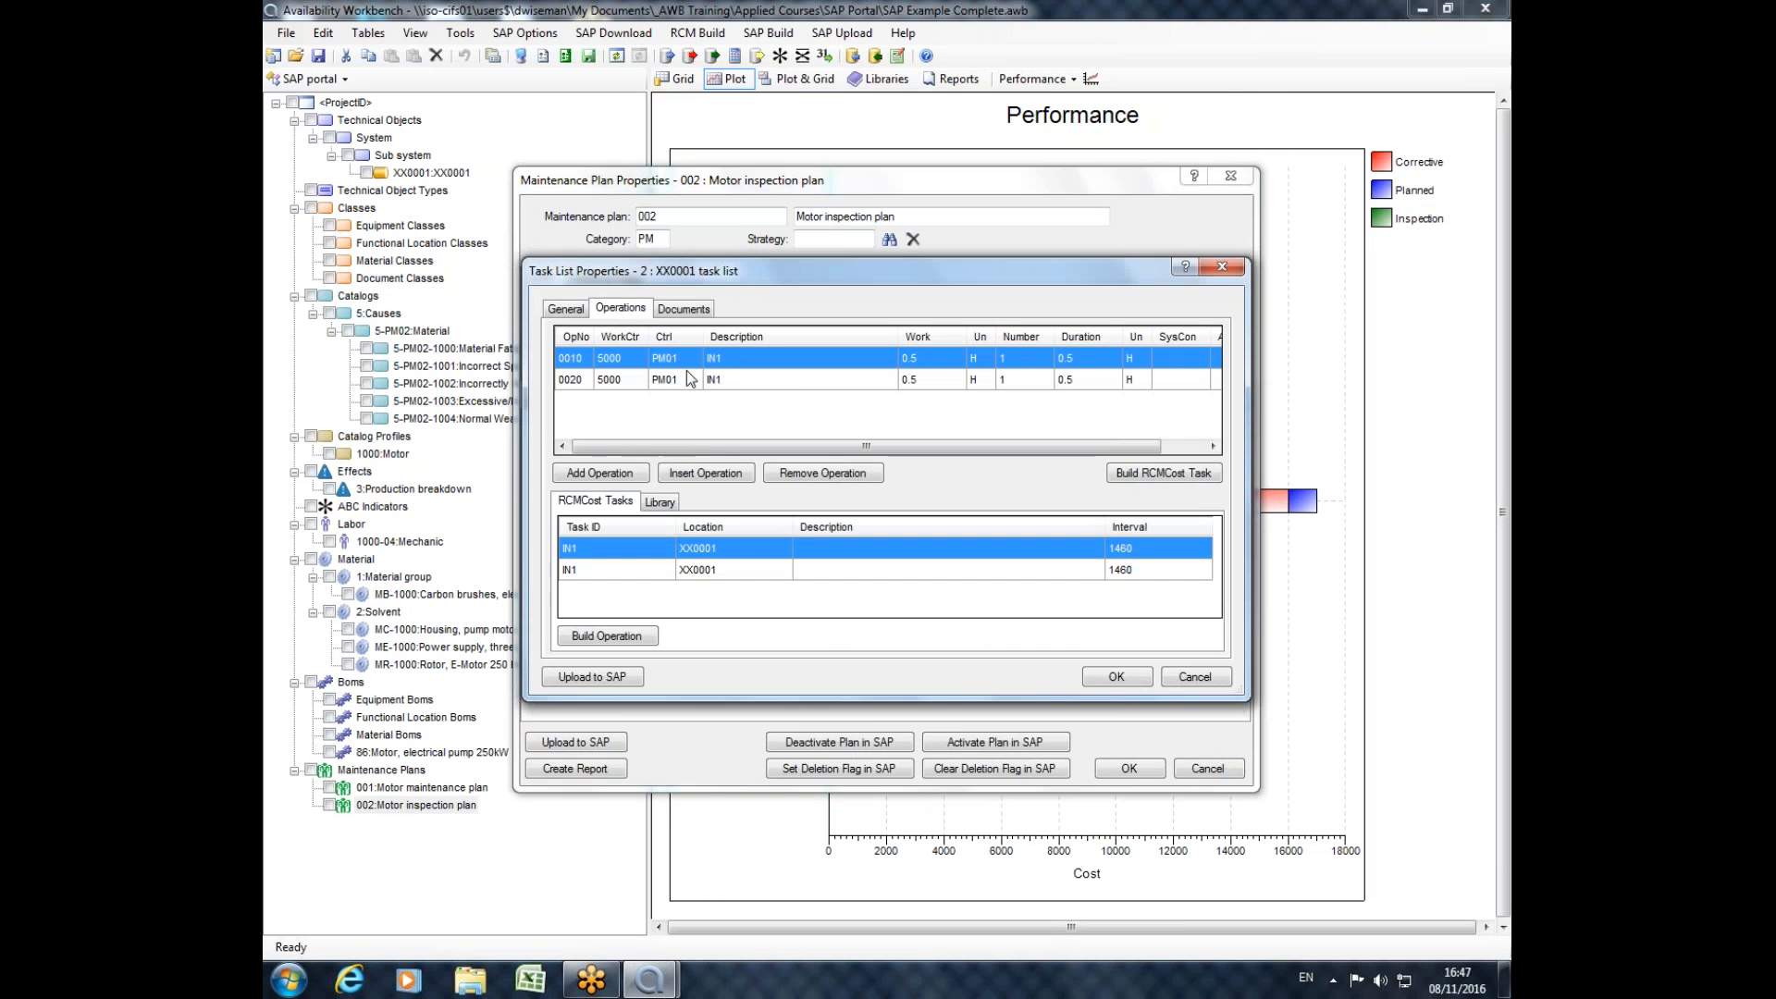
click(750, 385)
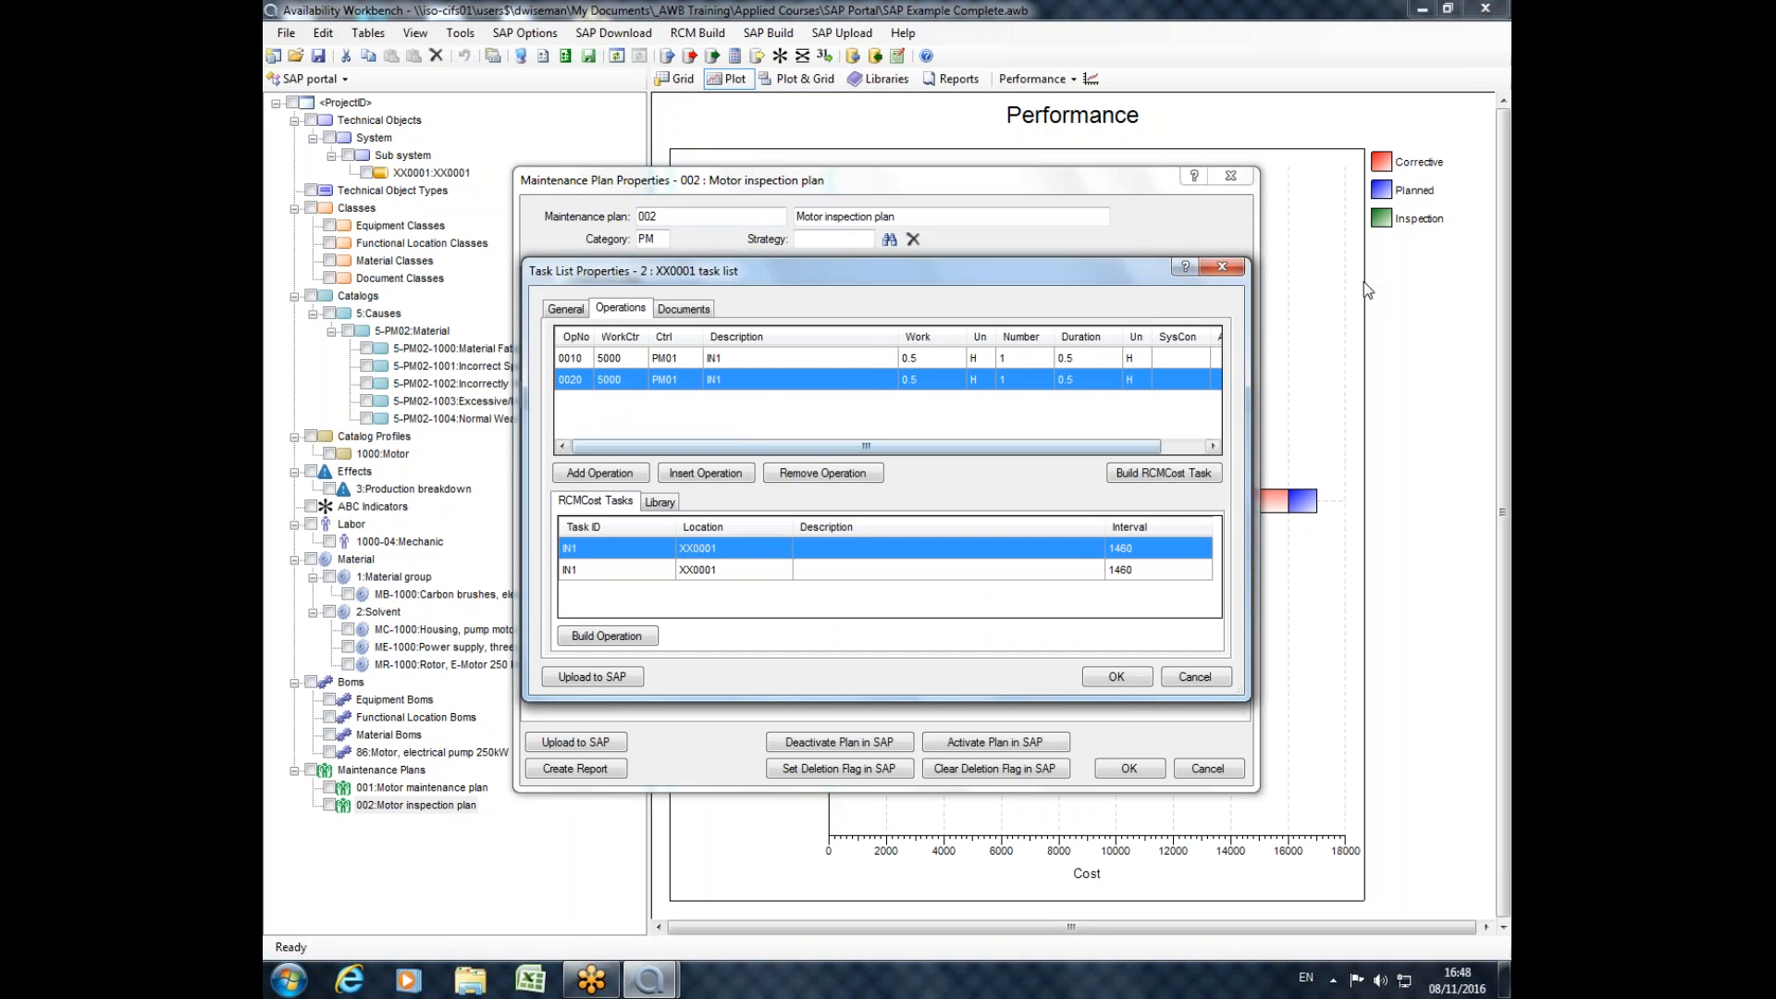
click(922, 358)
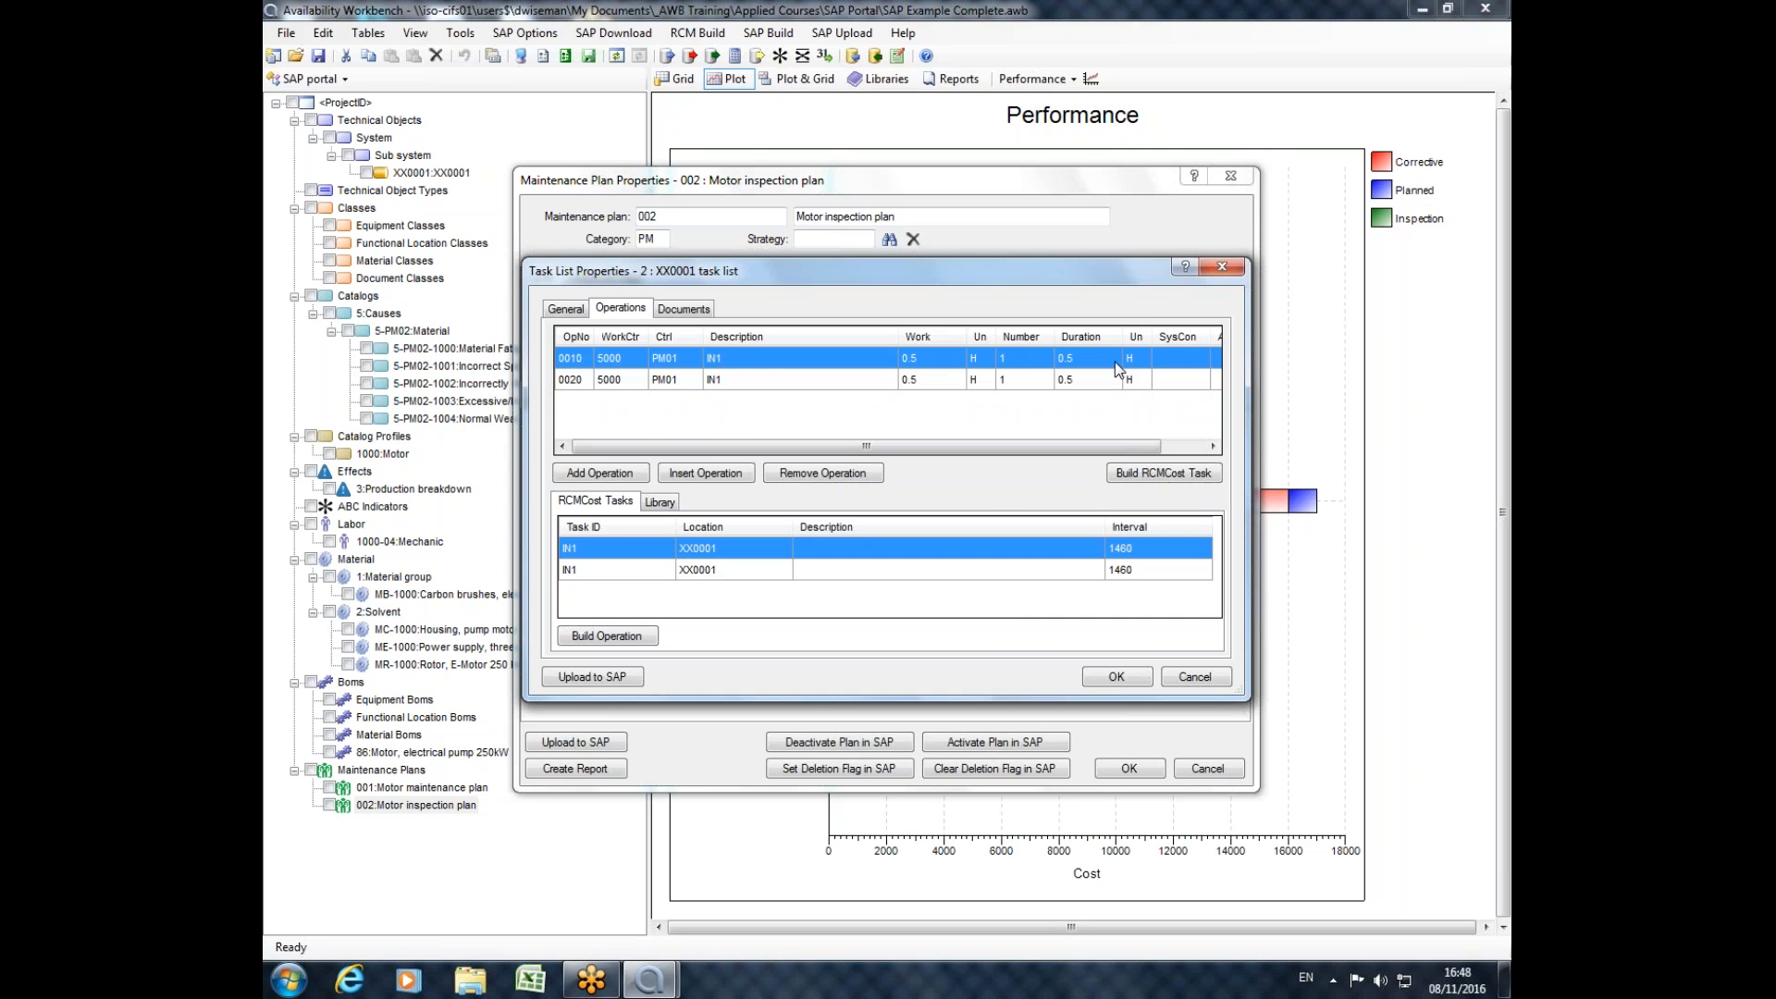
click(1222, 265)
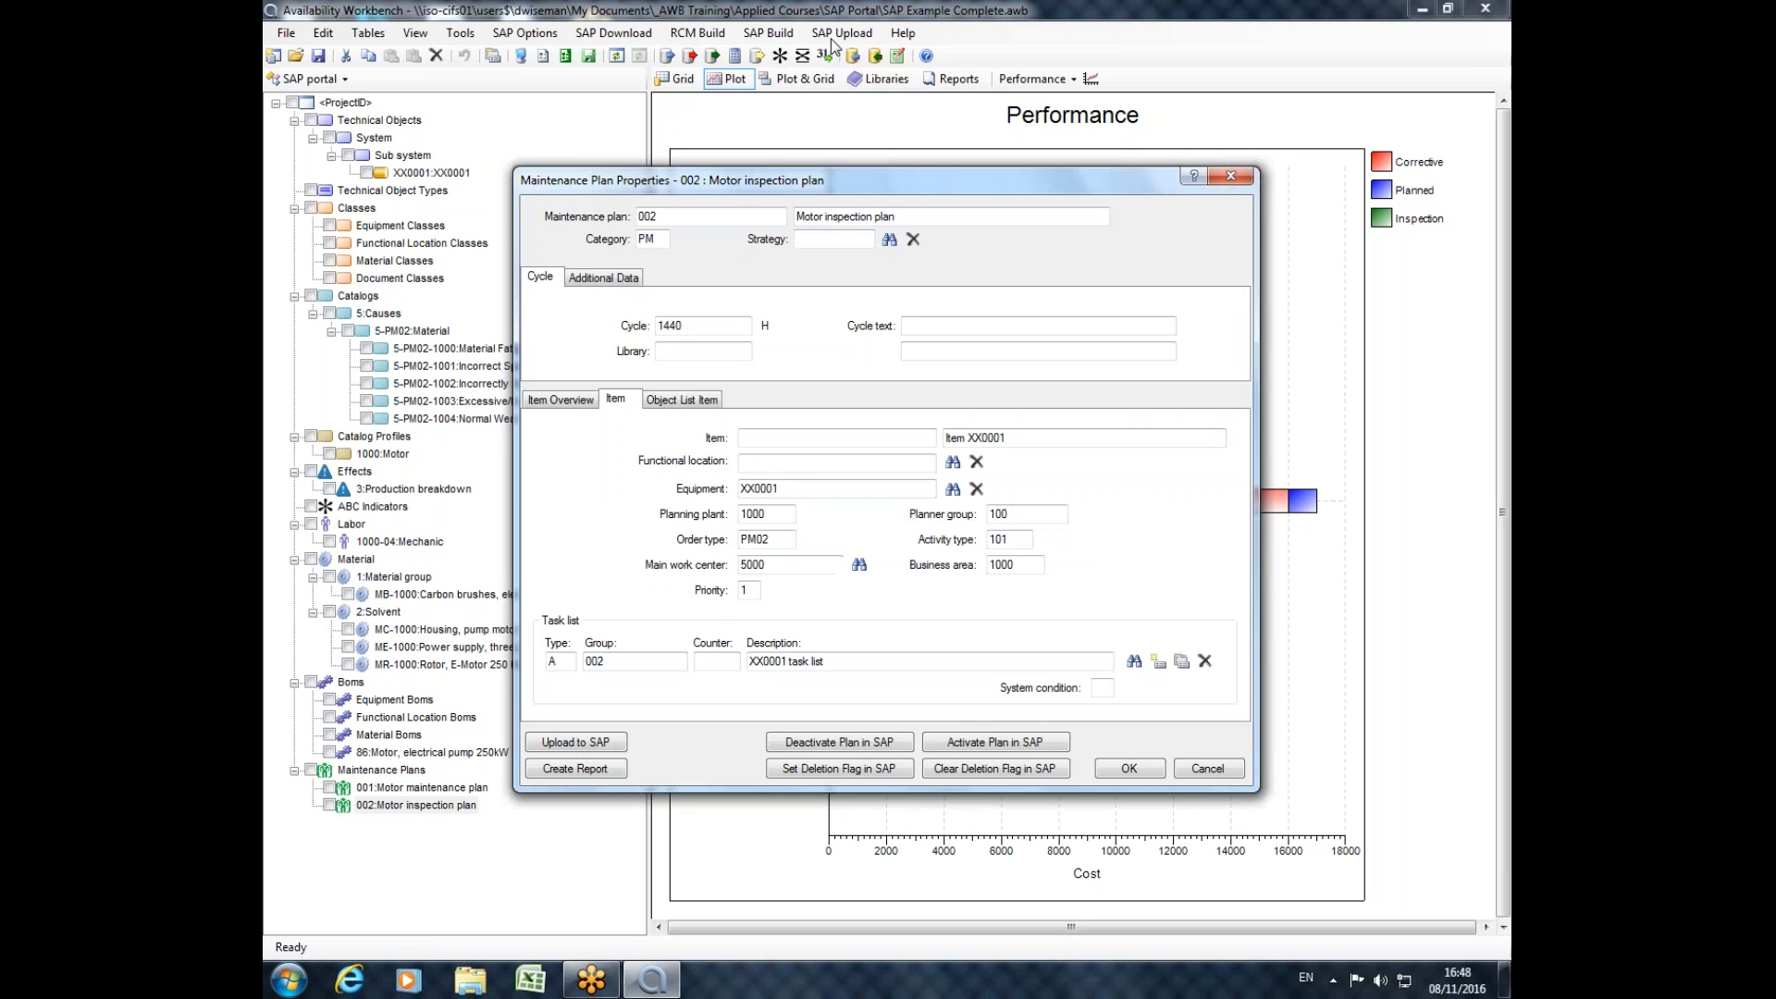
click(1223, 176)
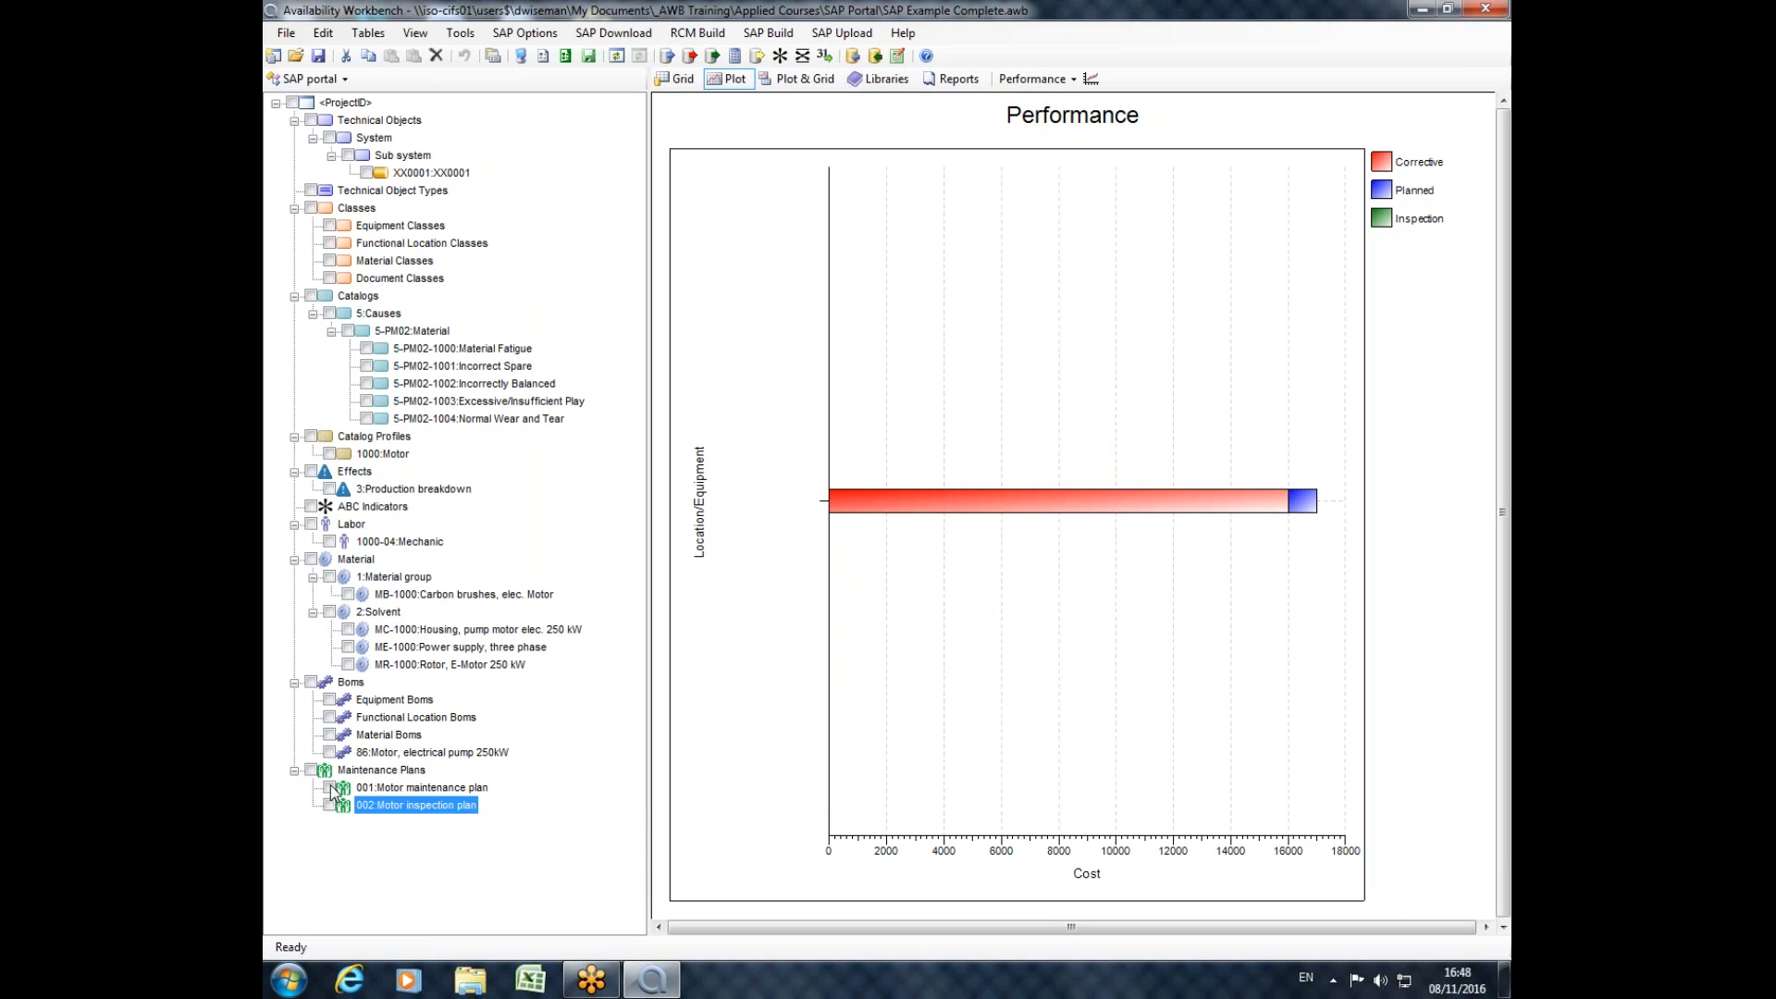
Mark maintenance plan 002 Motor inspection plan for upload and review the SAP upload commands available, without uploading.
click(858, 37)
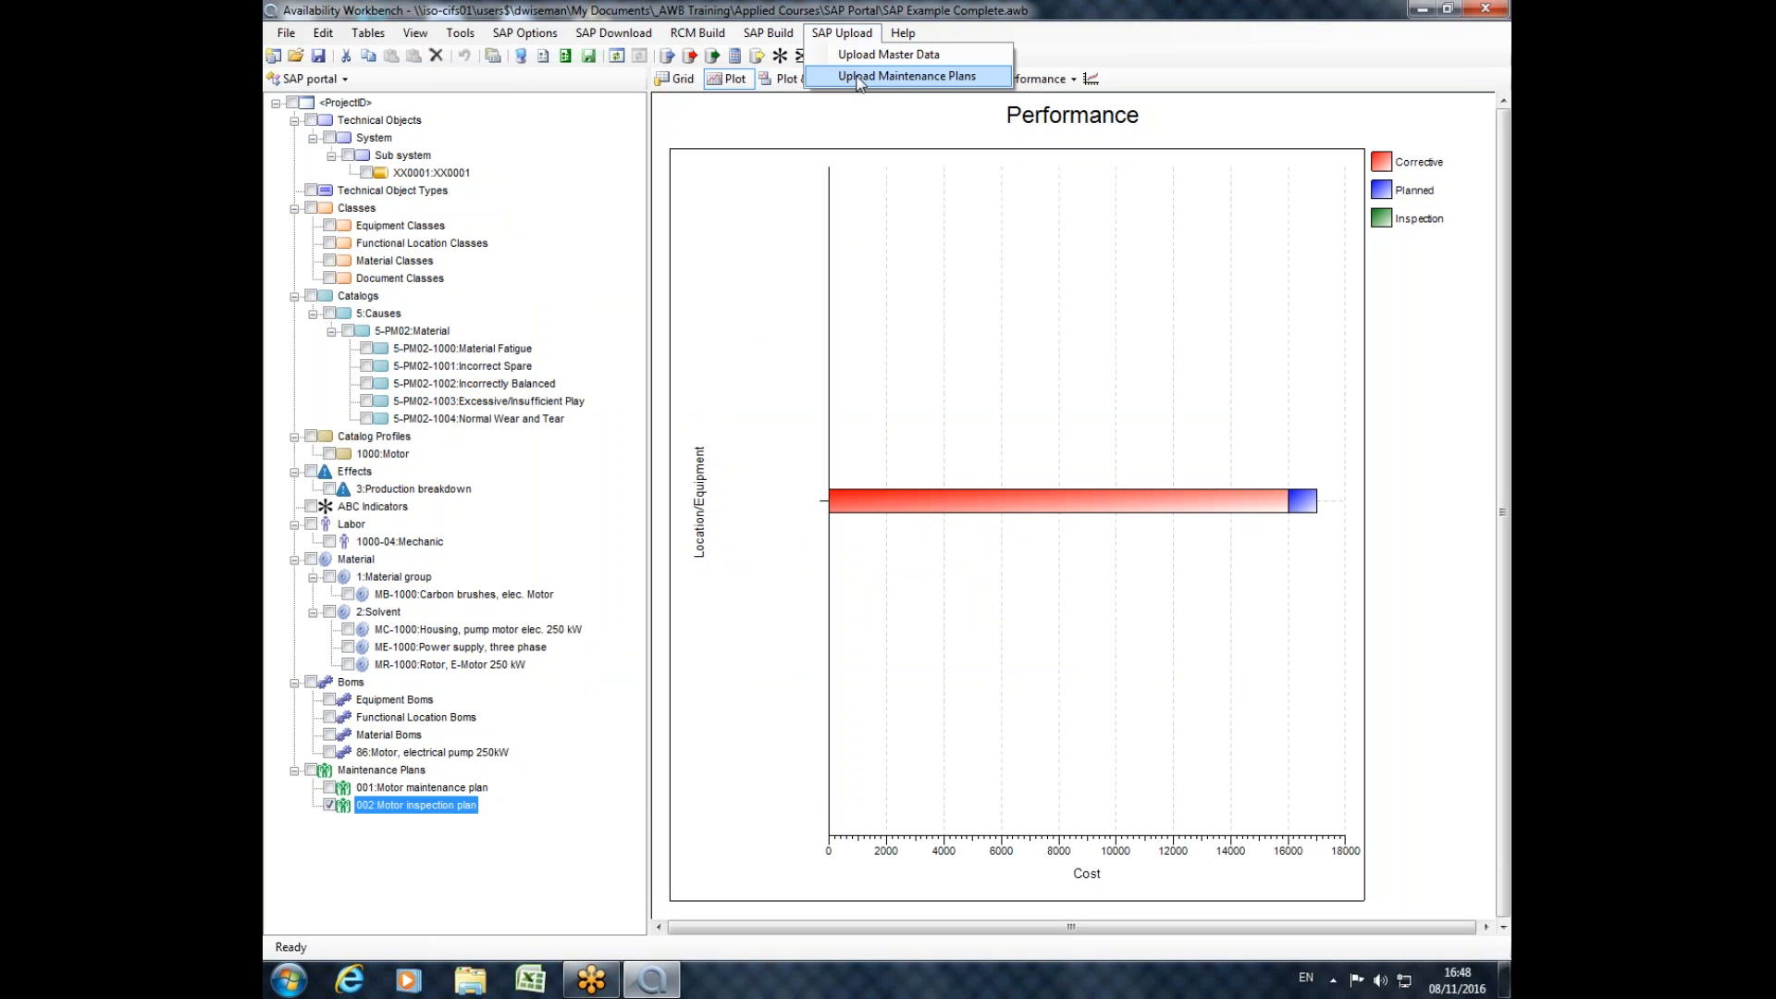
click(453, 817)
double_click(452, 810)
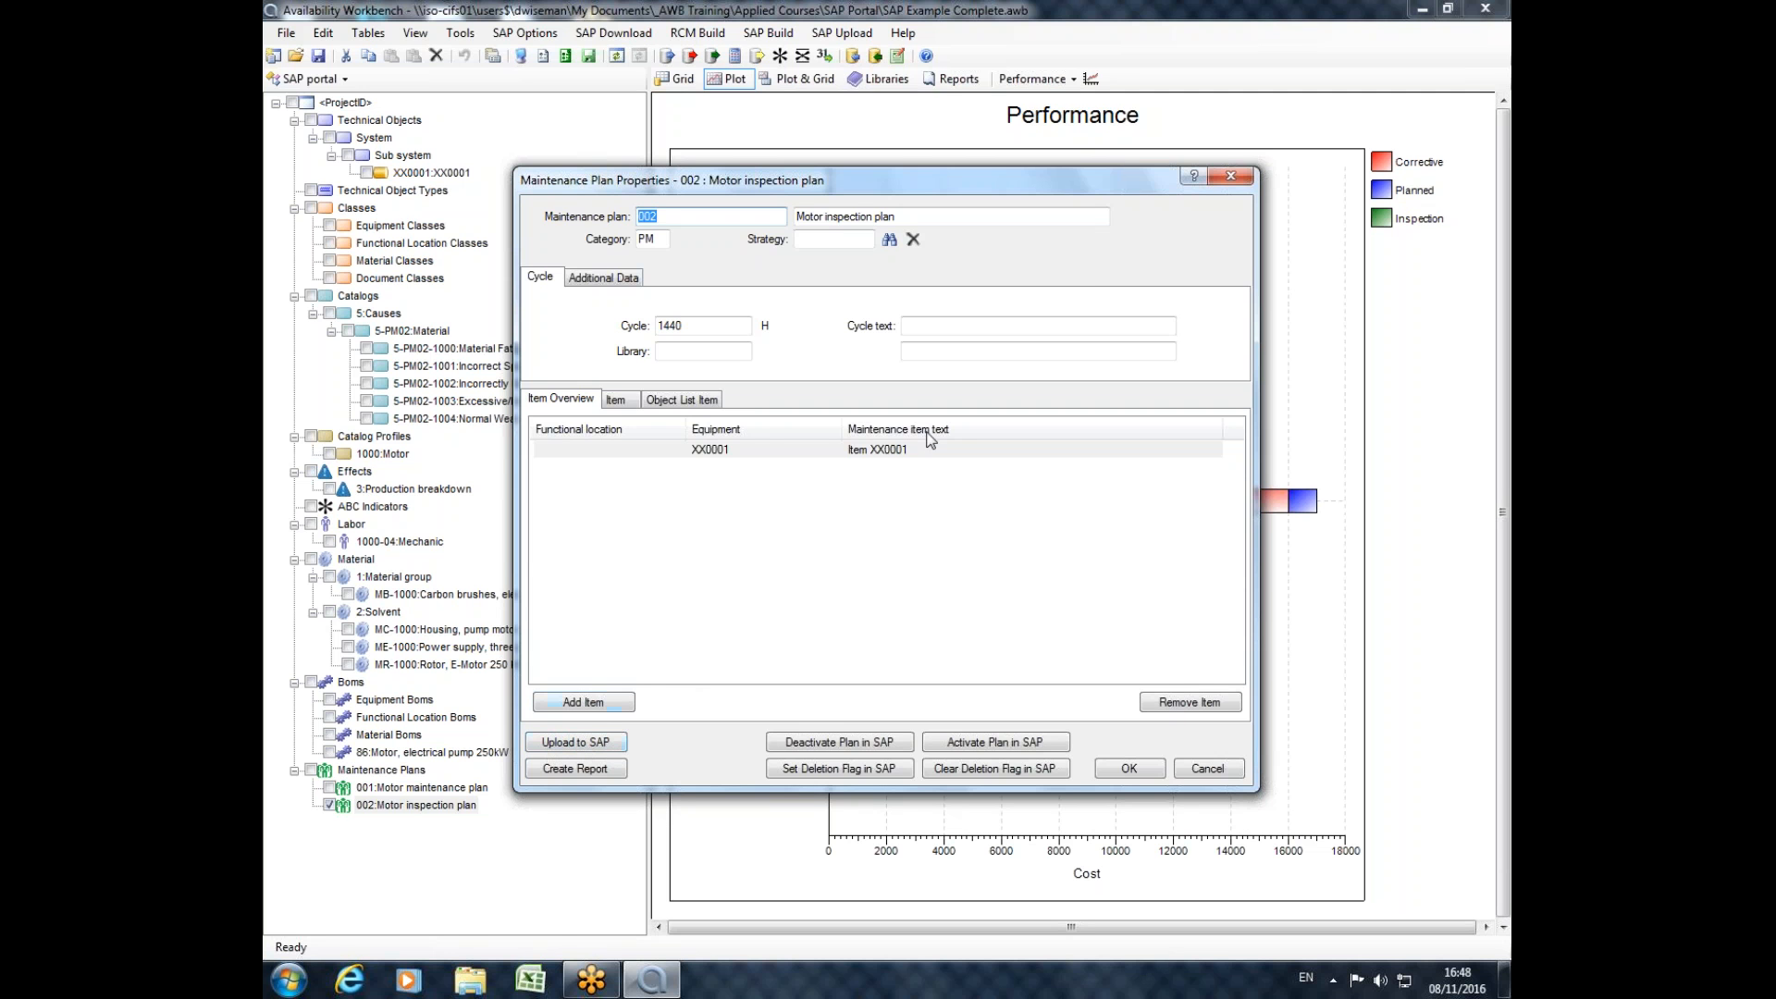
click(1232, 176)
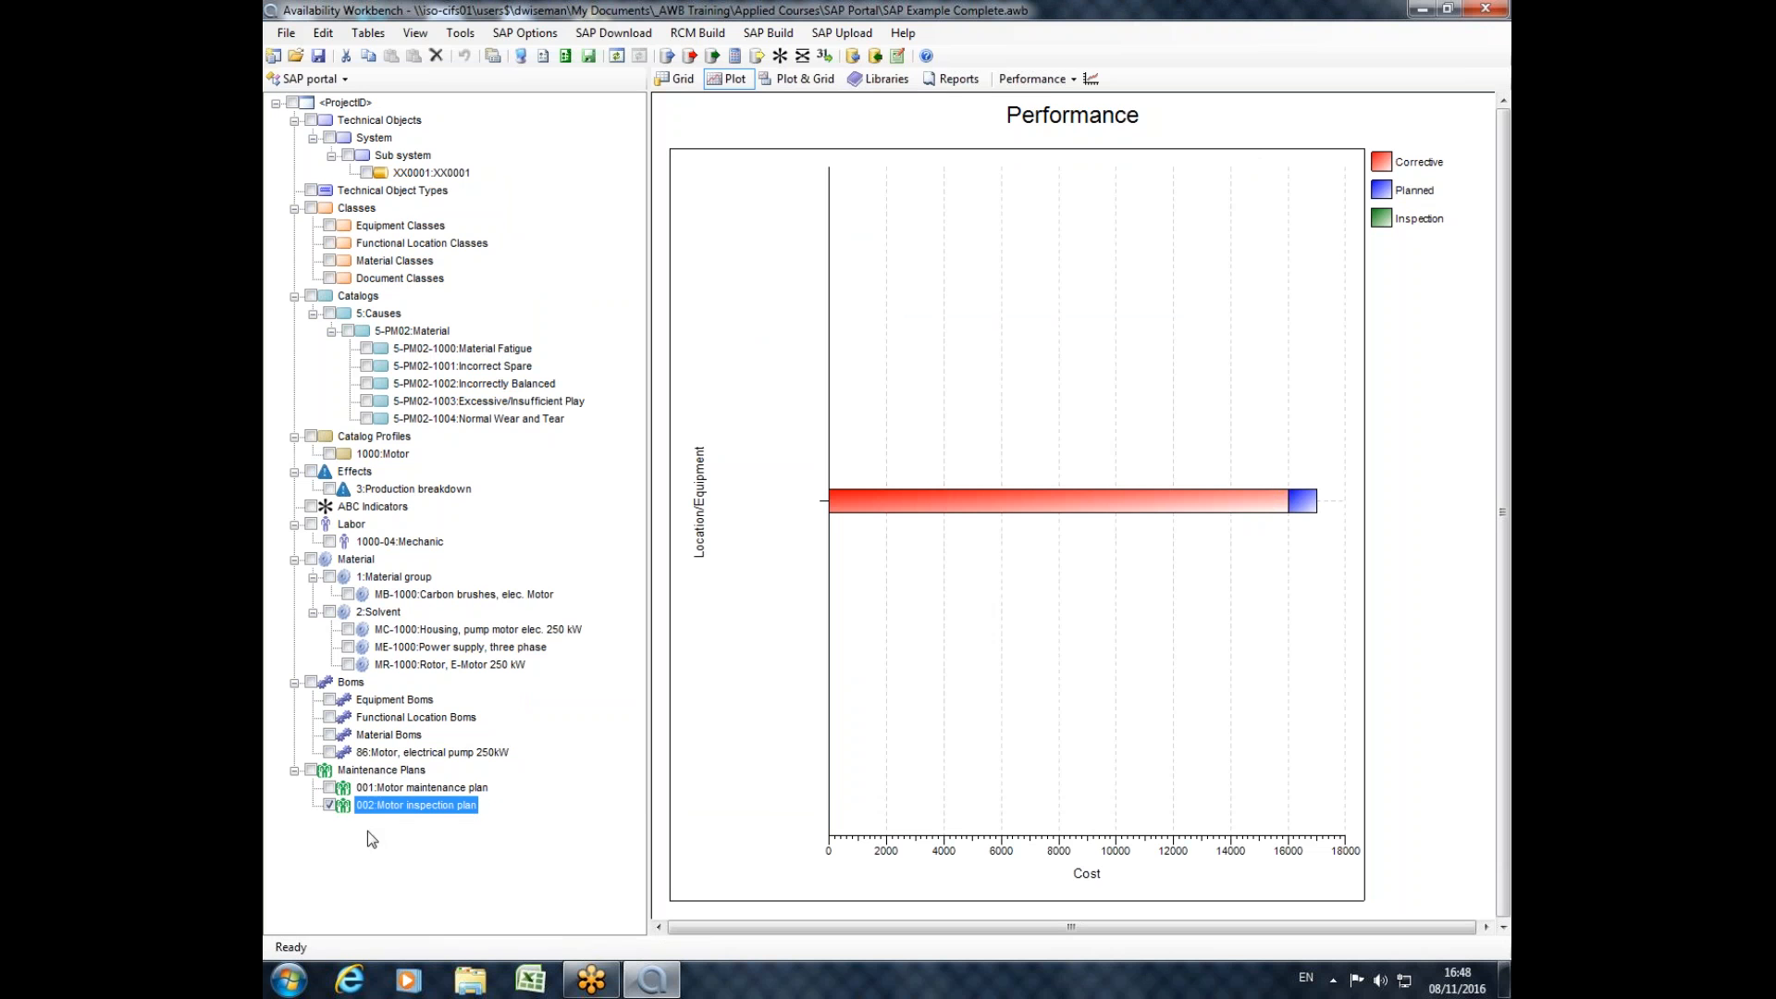
Review the SAP activation and deletion flag options of maintenance plan 001 Motor maintenance plan, and close it unchanged.
click(381, 788)
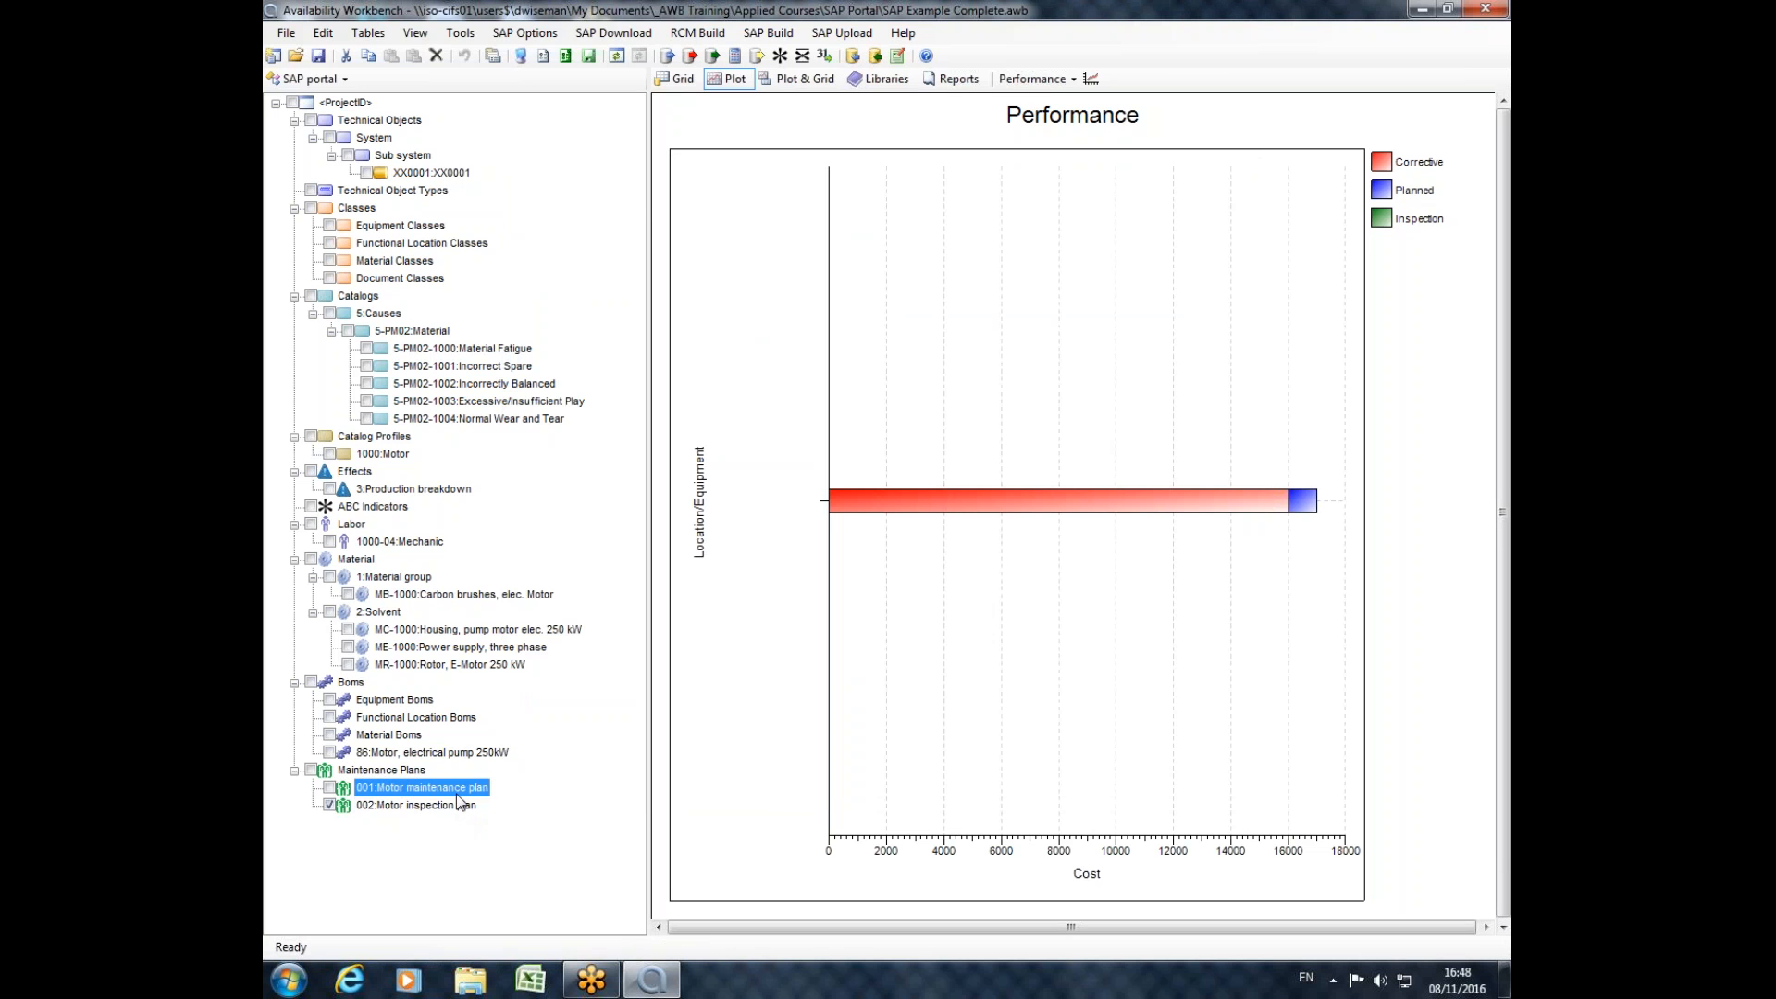
double_click(456, 793)
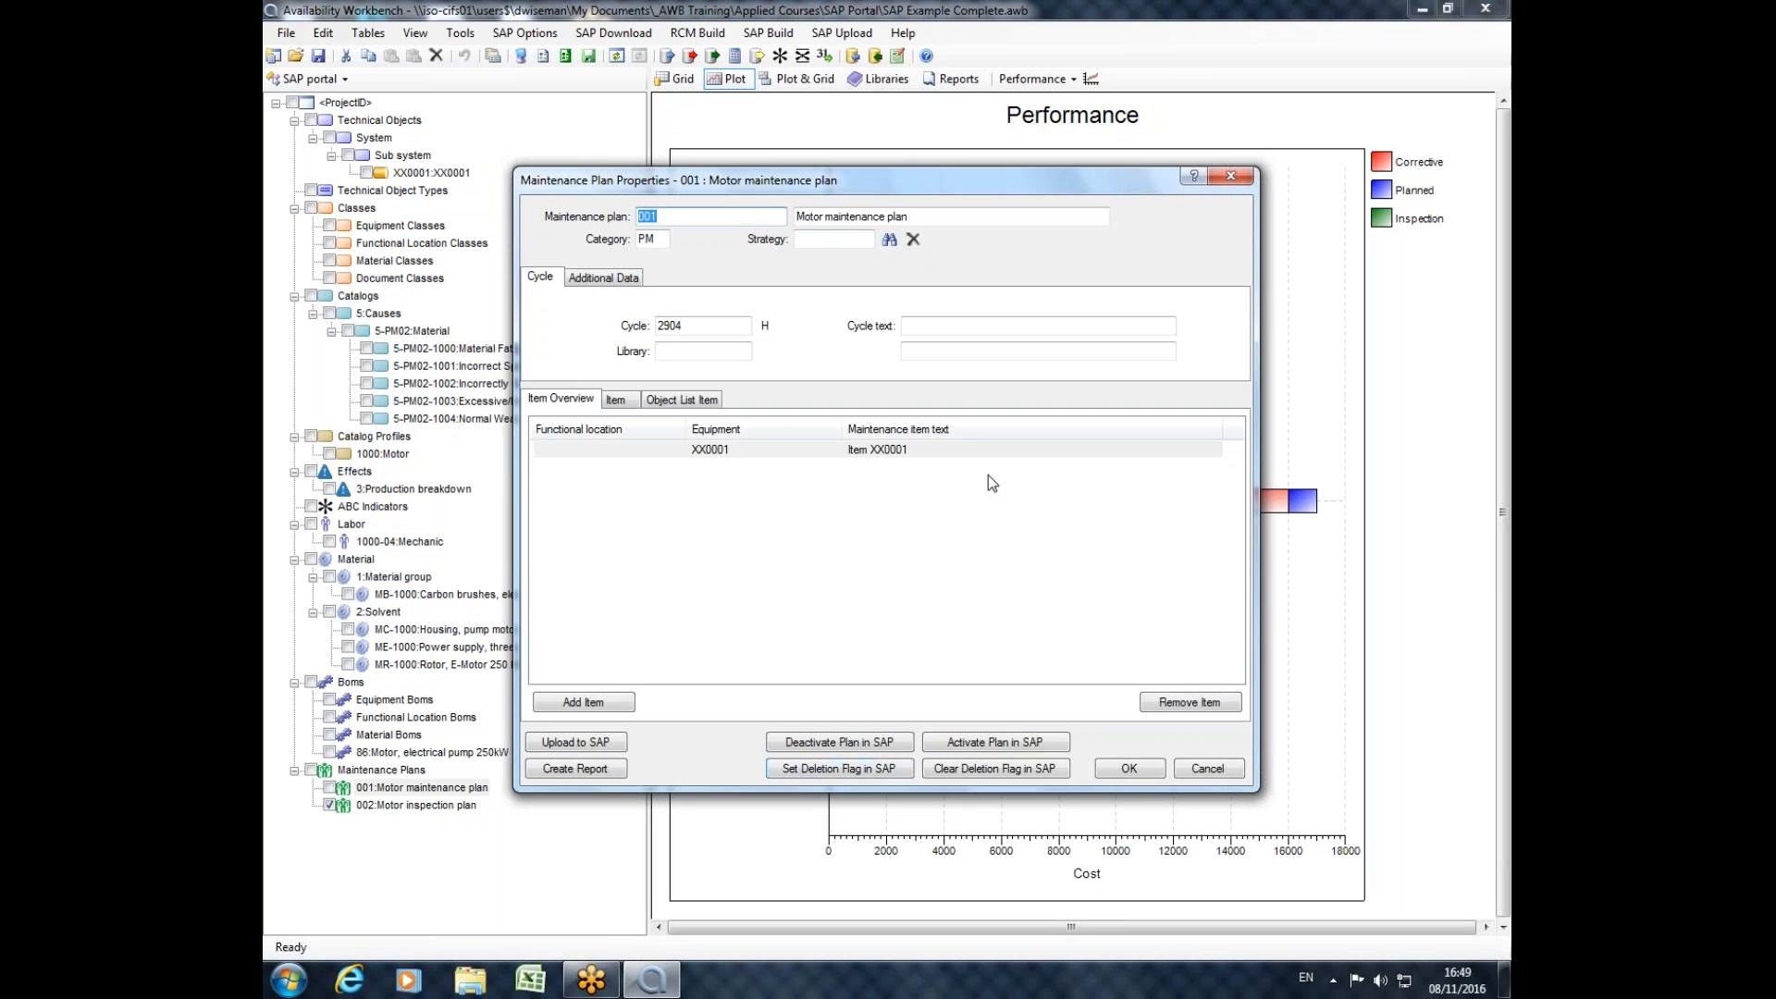
click(1223, 180)
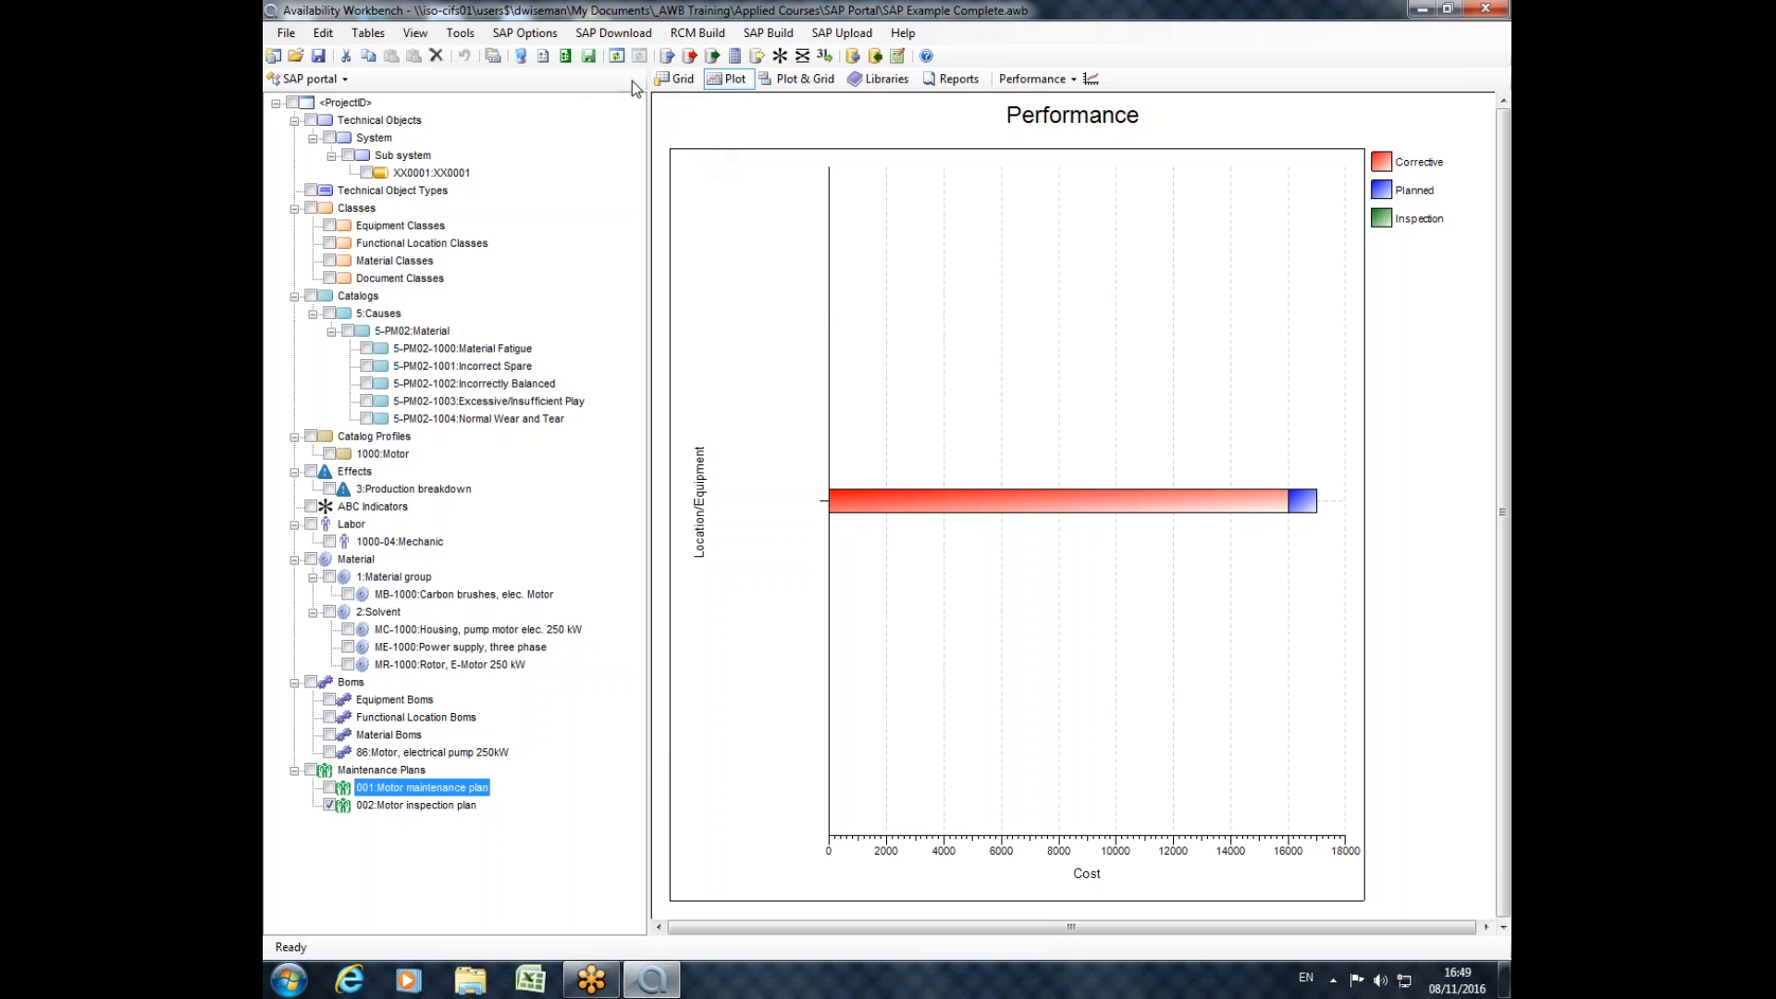
Examine the operation grouping choices in the upload options of the SAP Portal Options.
click(560, 57)
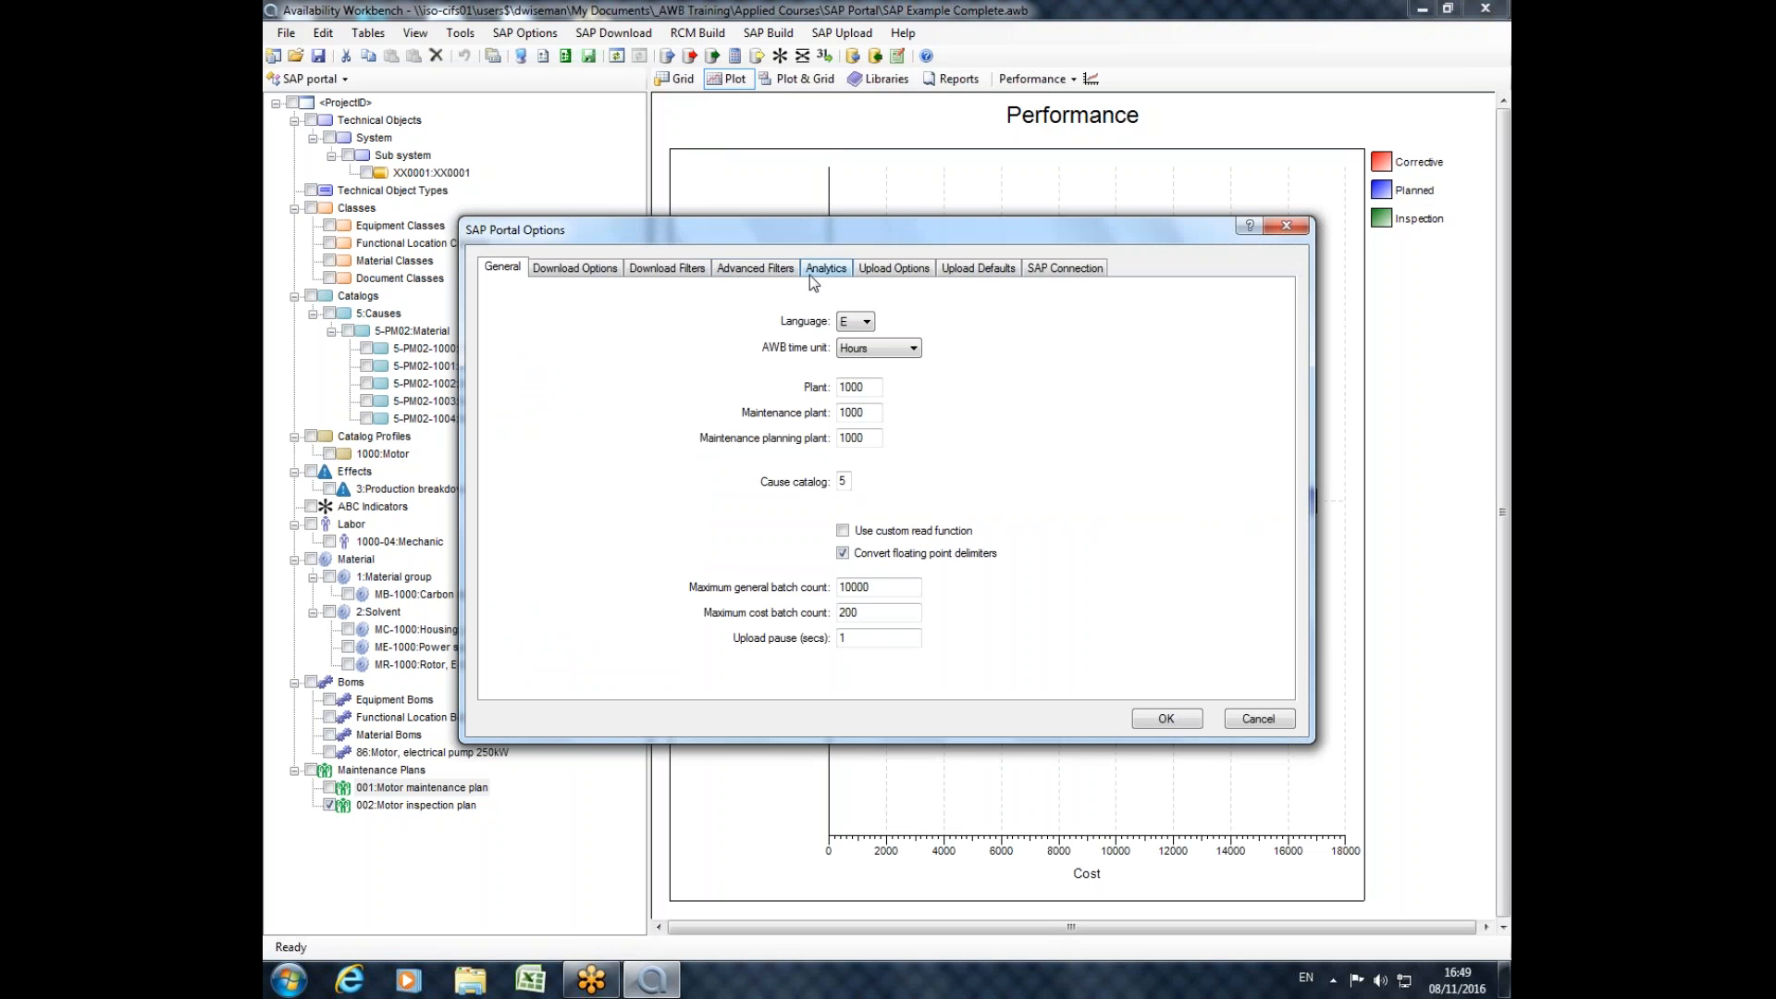
click(893, 269)
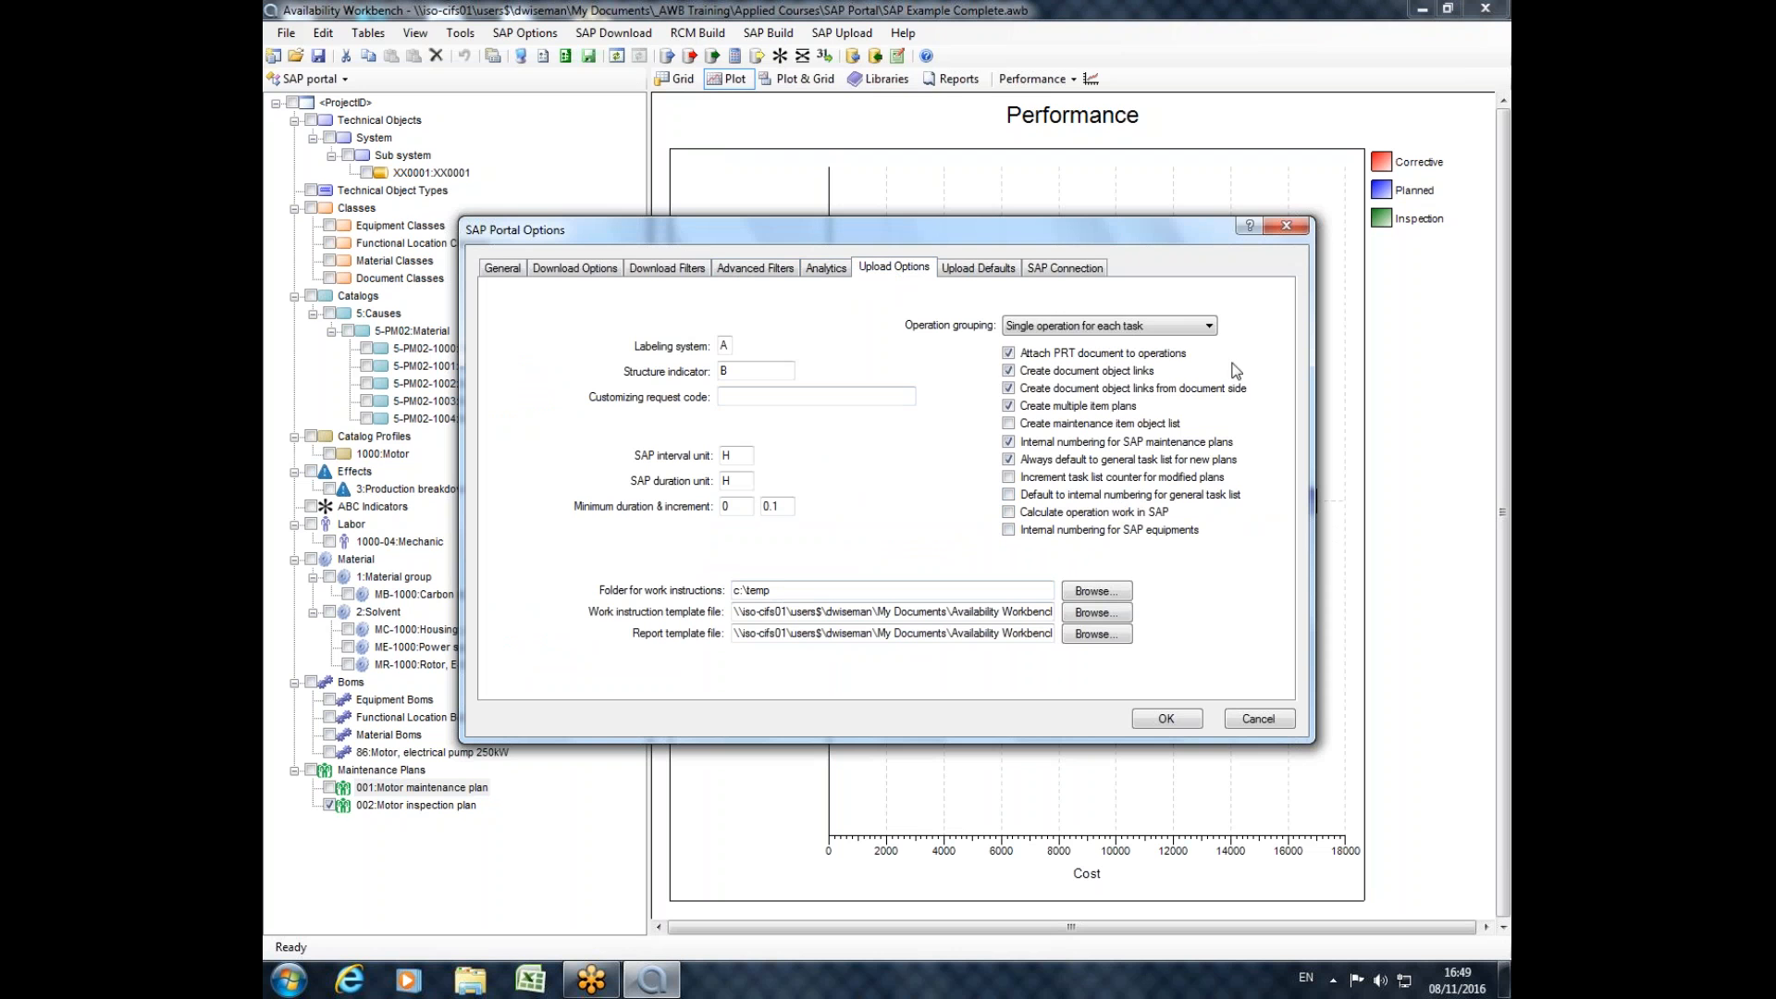
click(1210, 328)
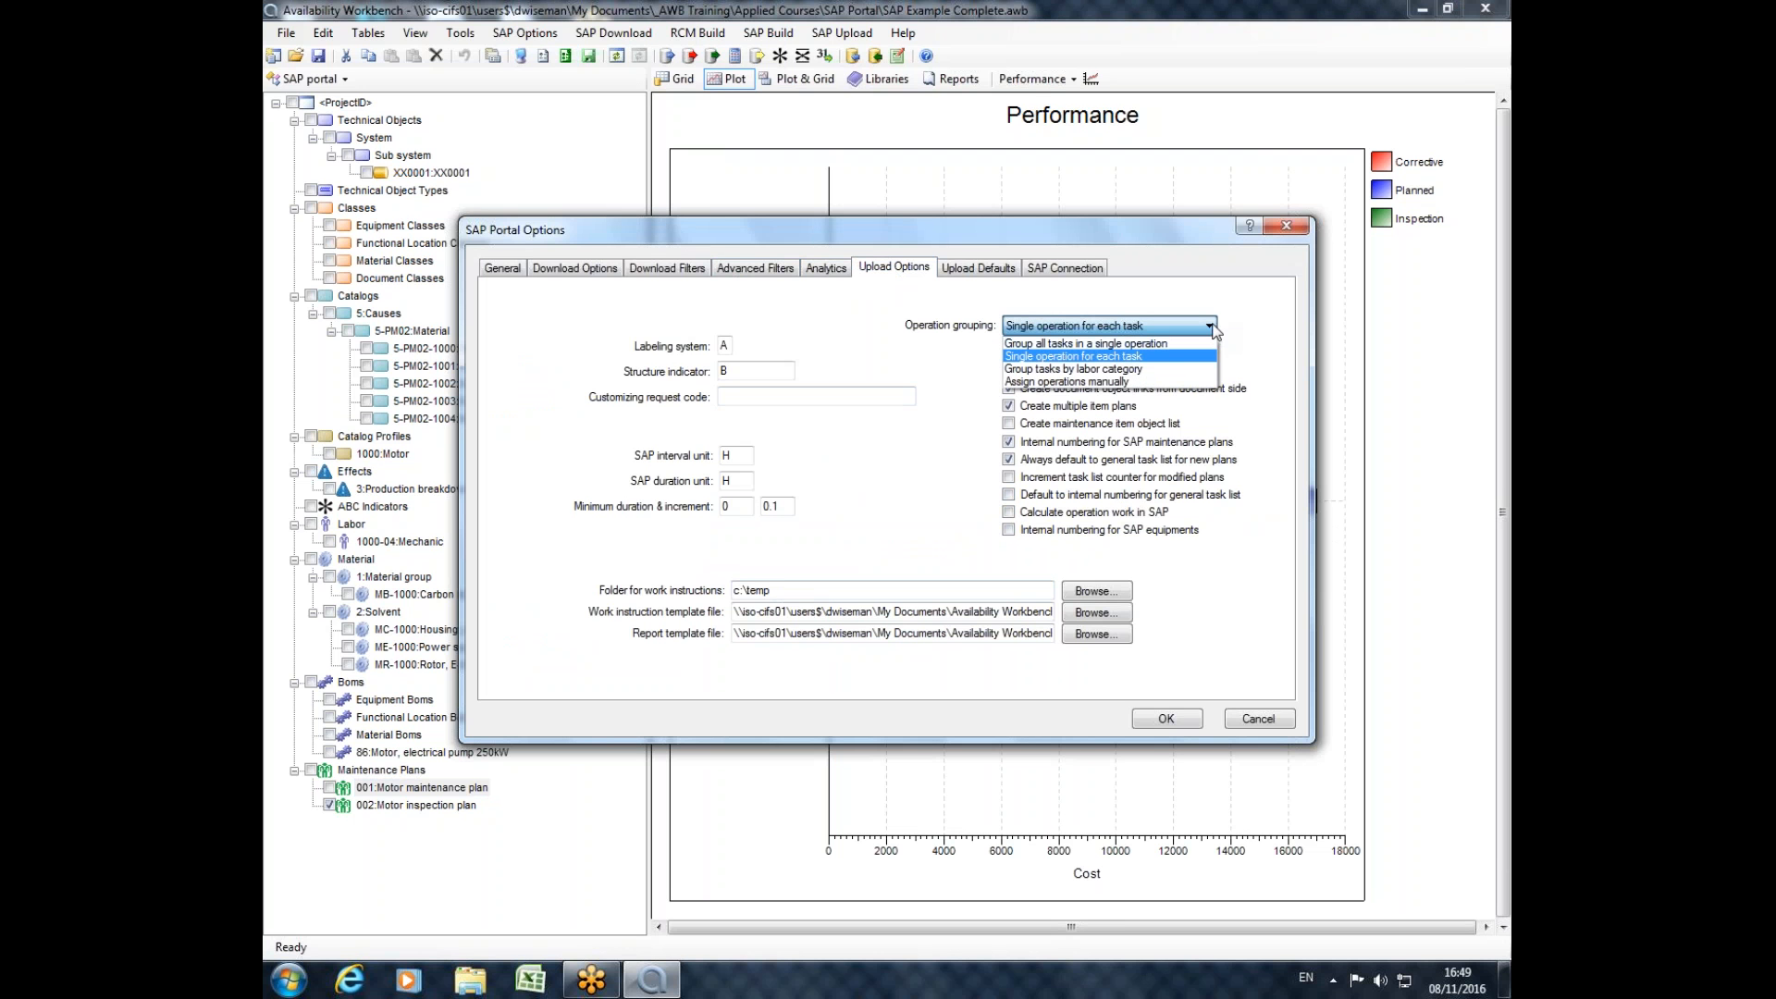
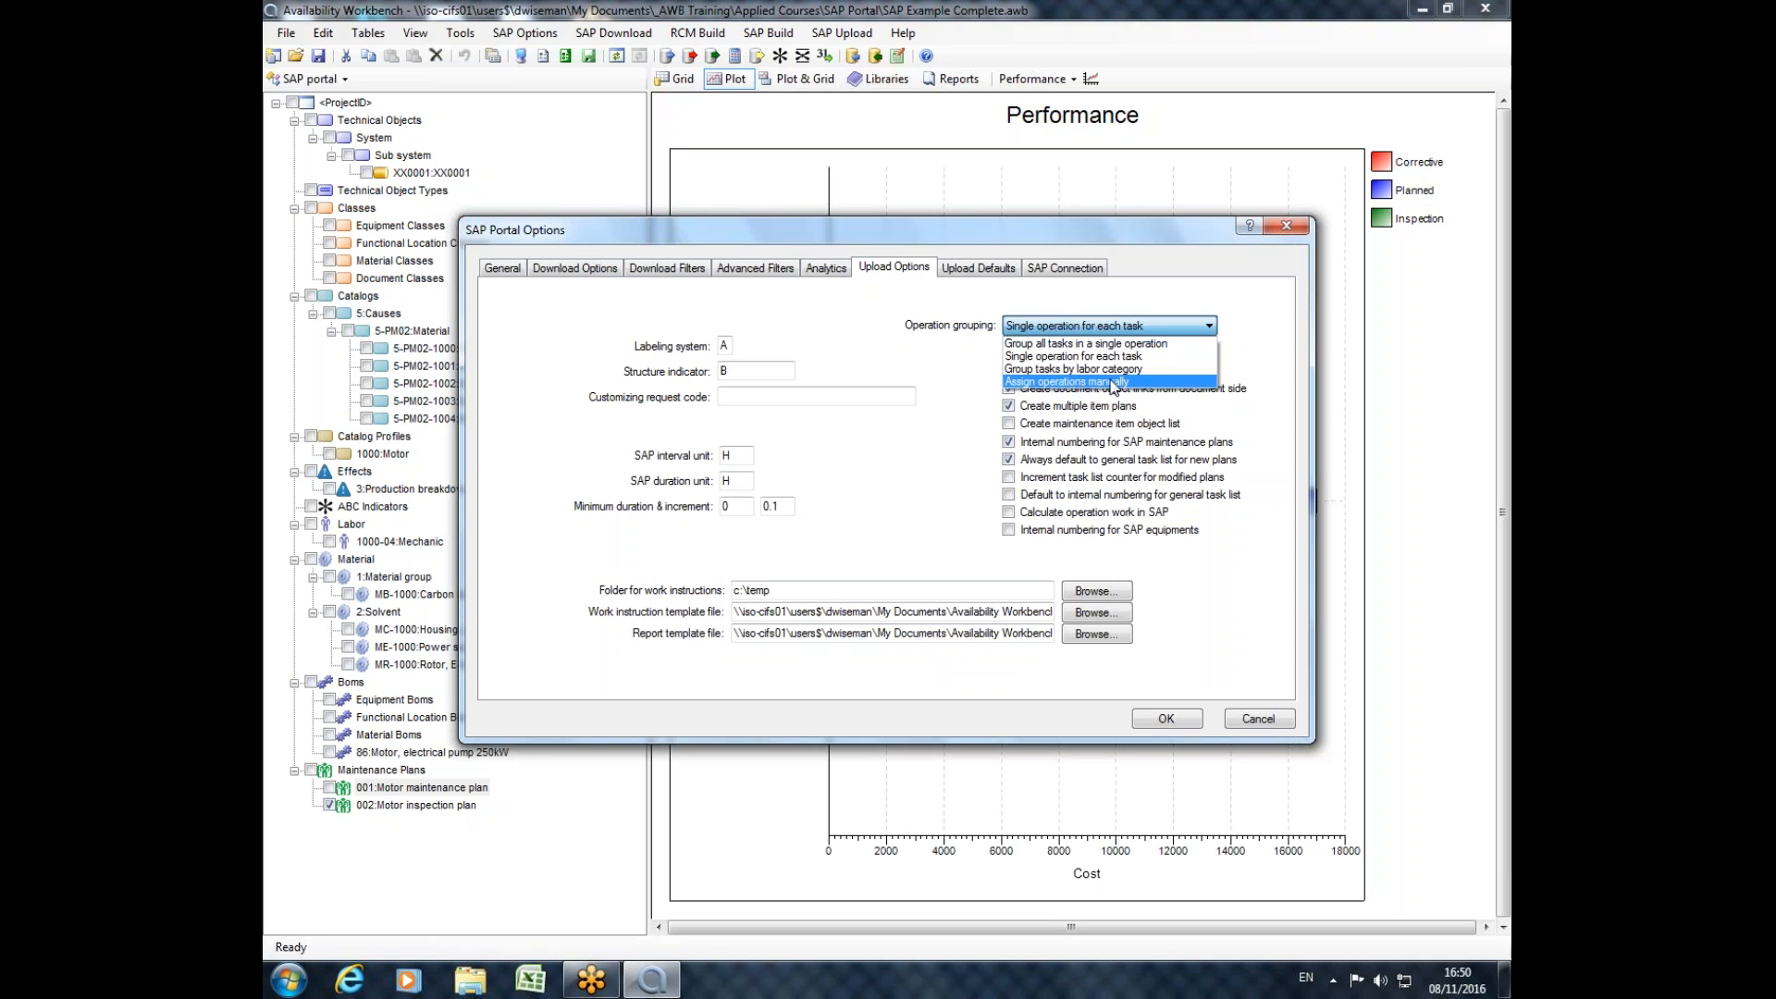
Review the operation grouping and multiple item plan upload options, and the default order types for PM and inspections.
click(1145, 331)
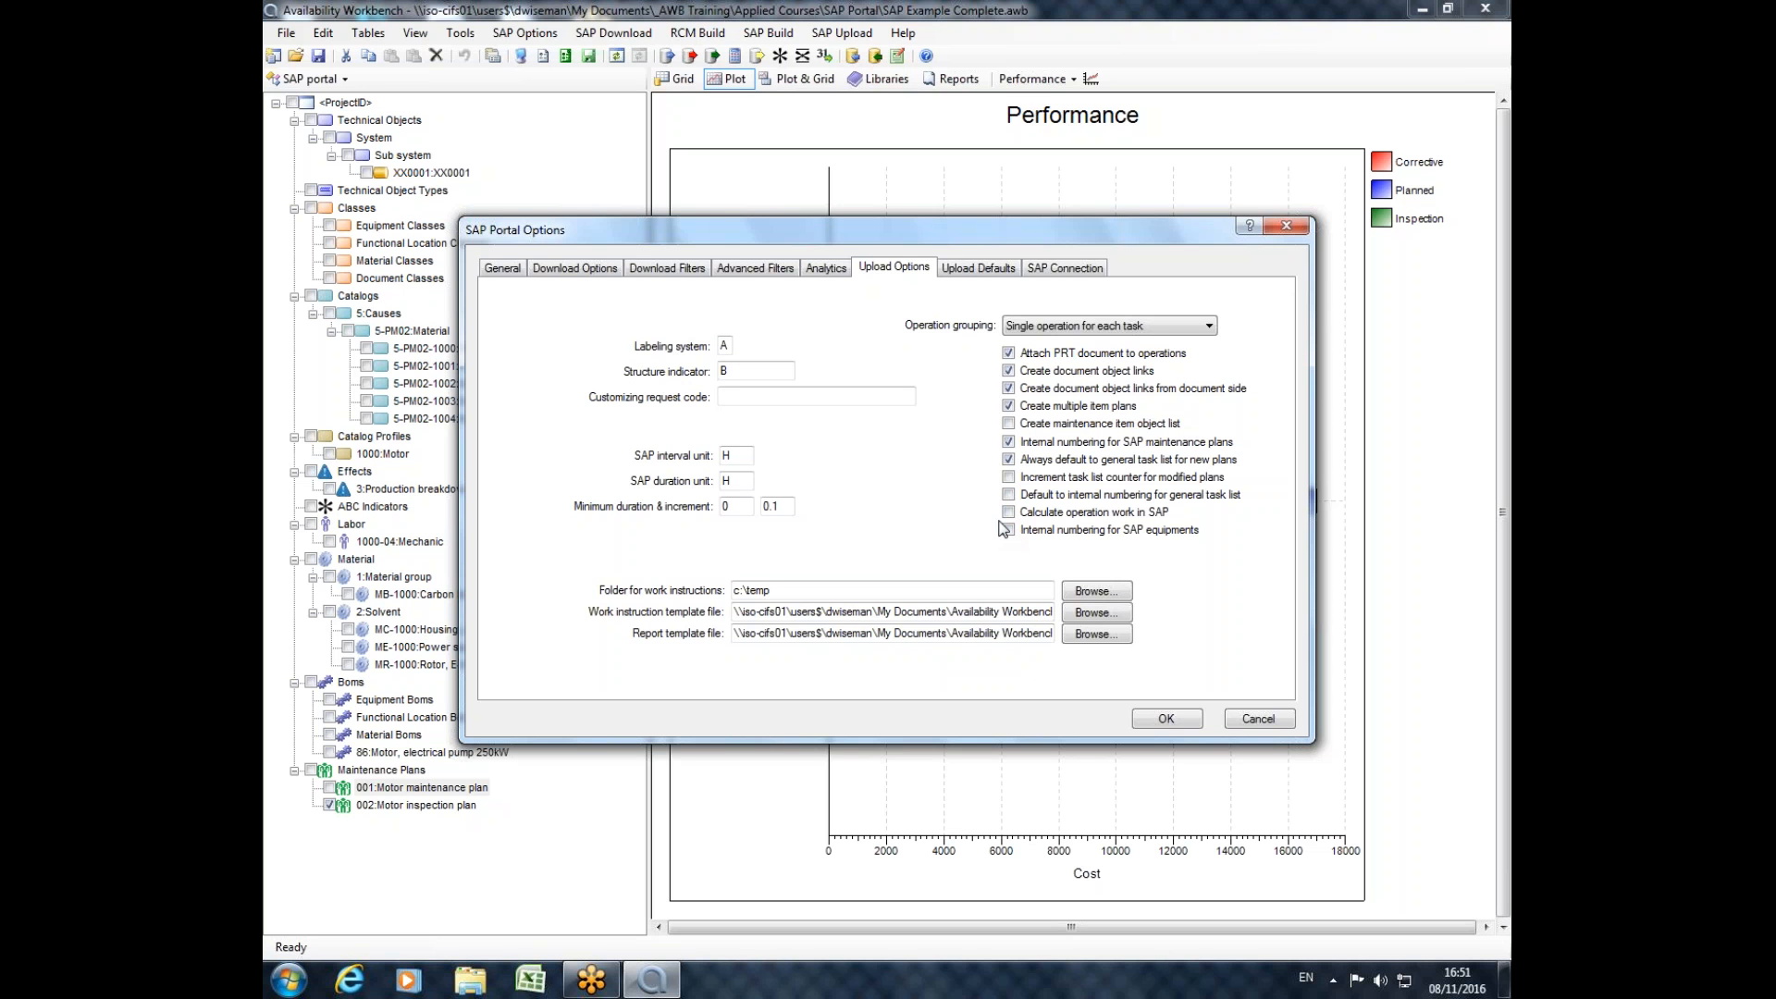
click(1008, 404)
click(950, 270)
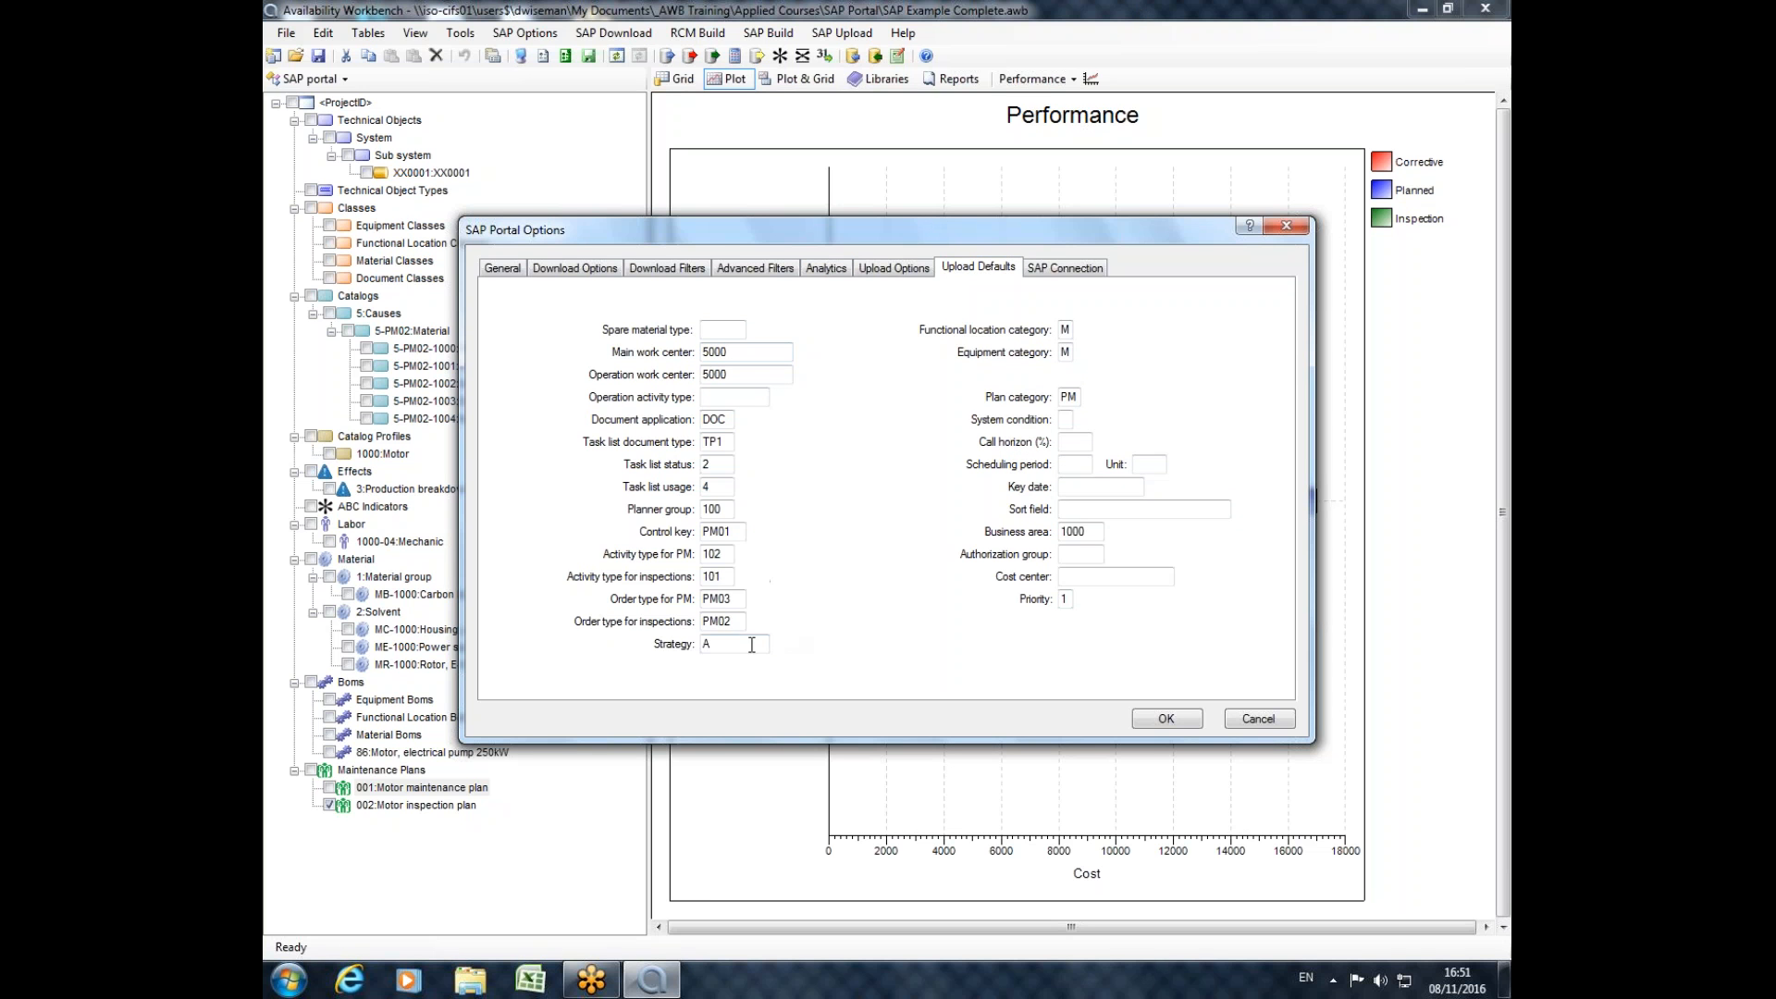
double_click(719, 599)
double_click(737, 617)
click(736, 621)
click(740, 601)
key(Tab)
Compare the upload options with the upload defaults, review the SAP connection settings, and close the SAP Portal Options without applying changes.
click(870, 277)
click(948, 271)
click(1101, 270)
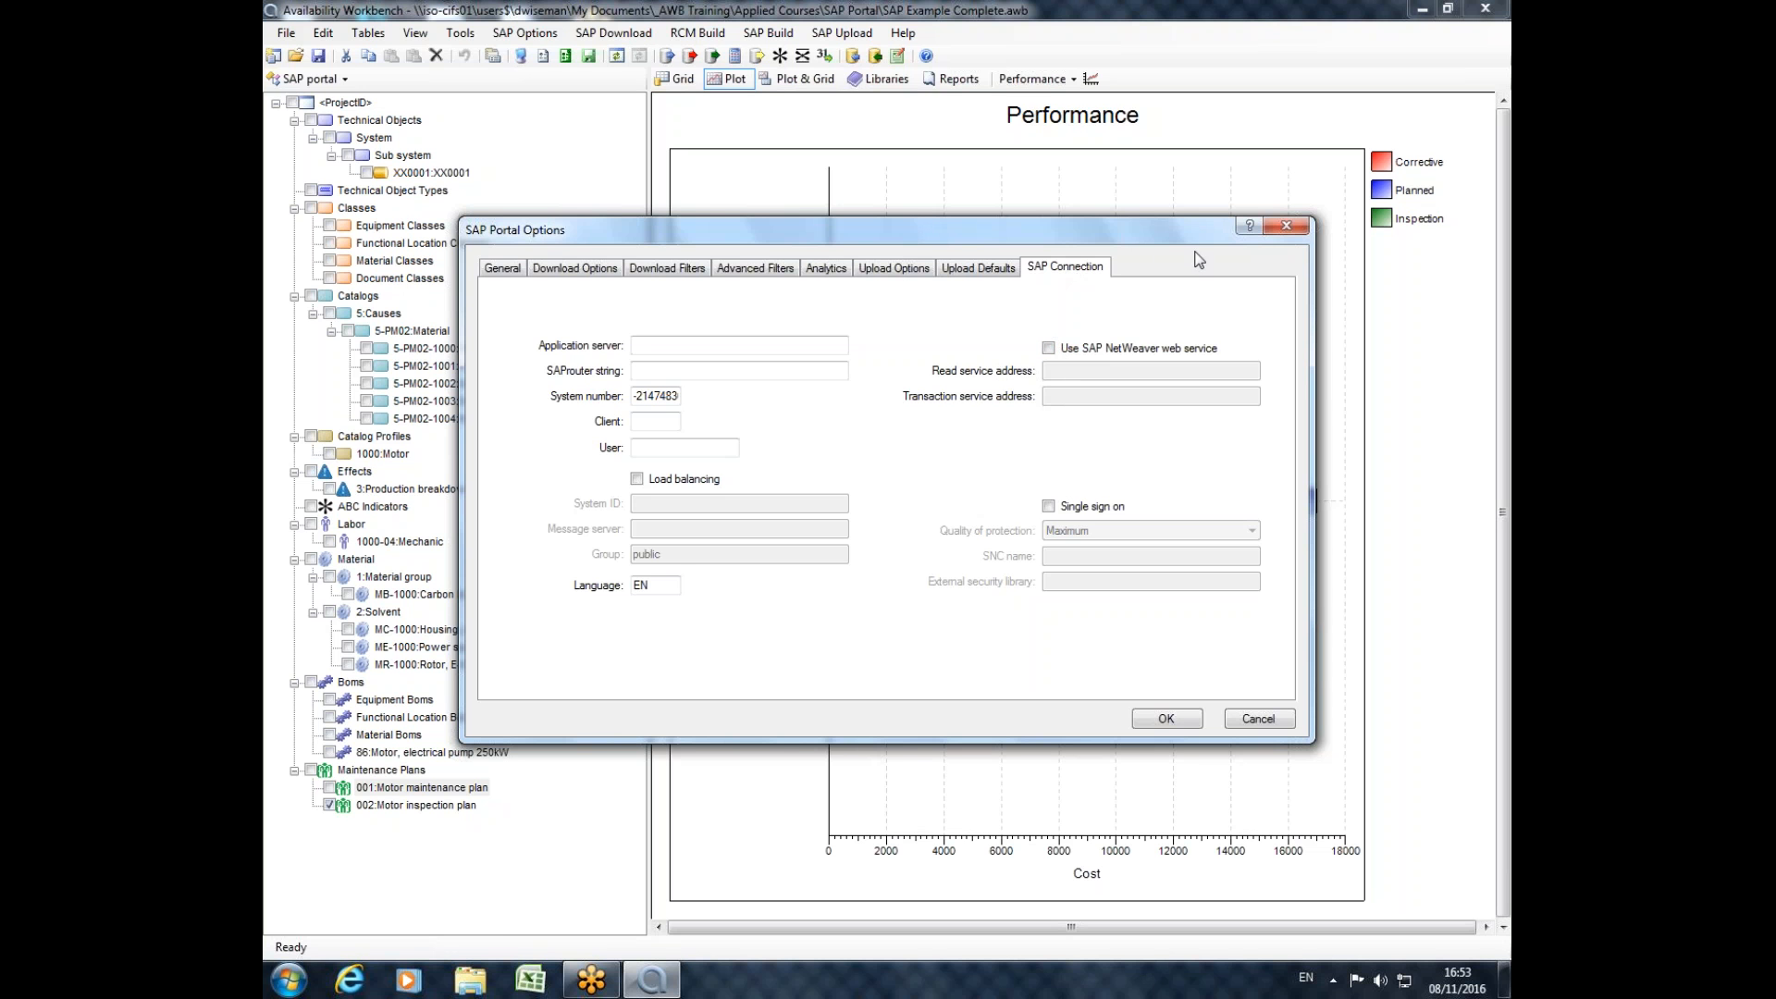
click(1286, 226)
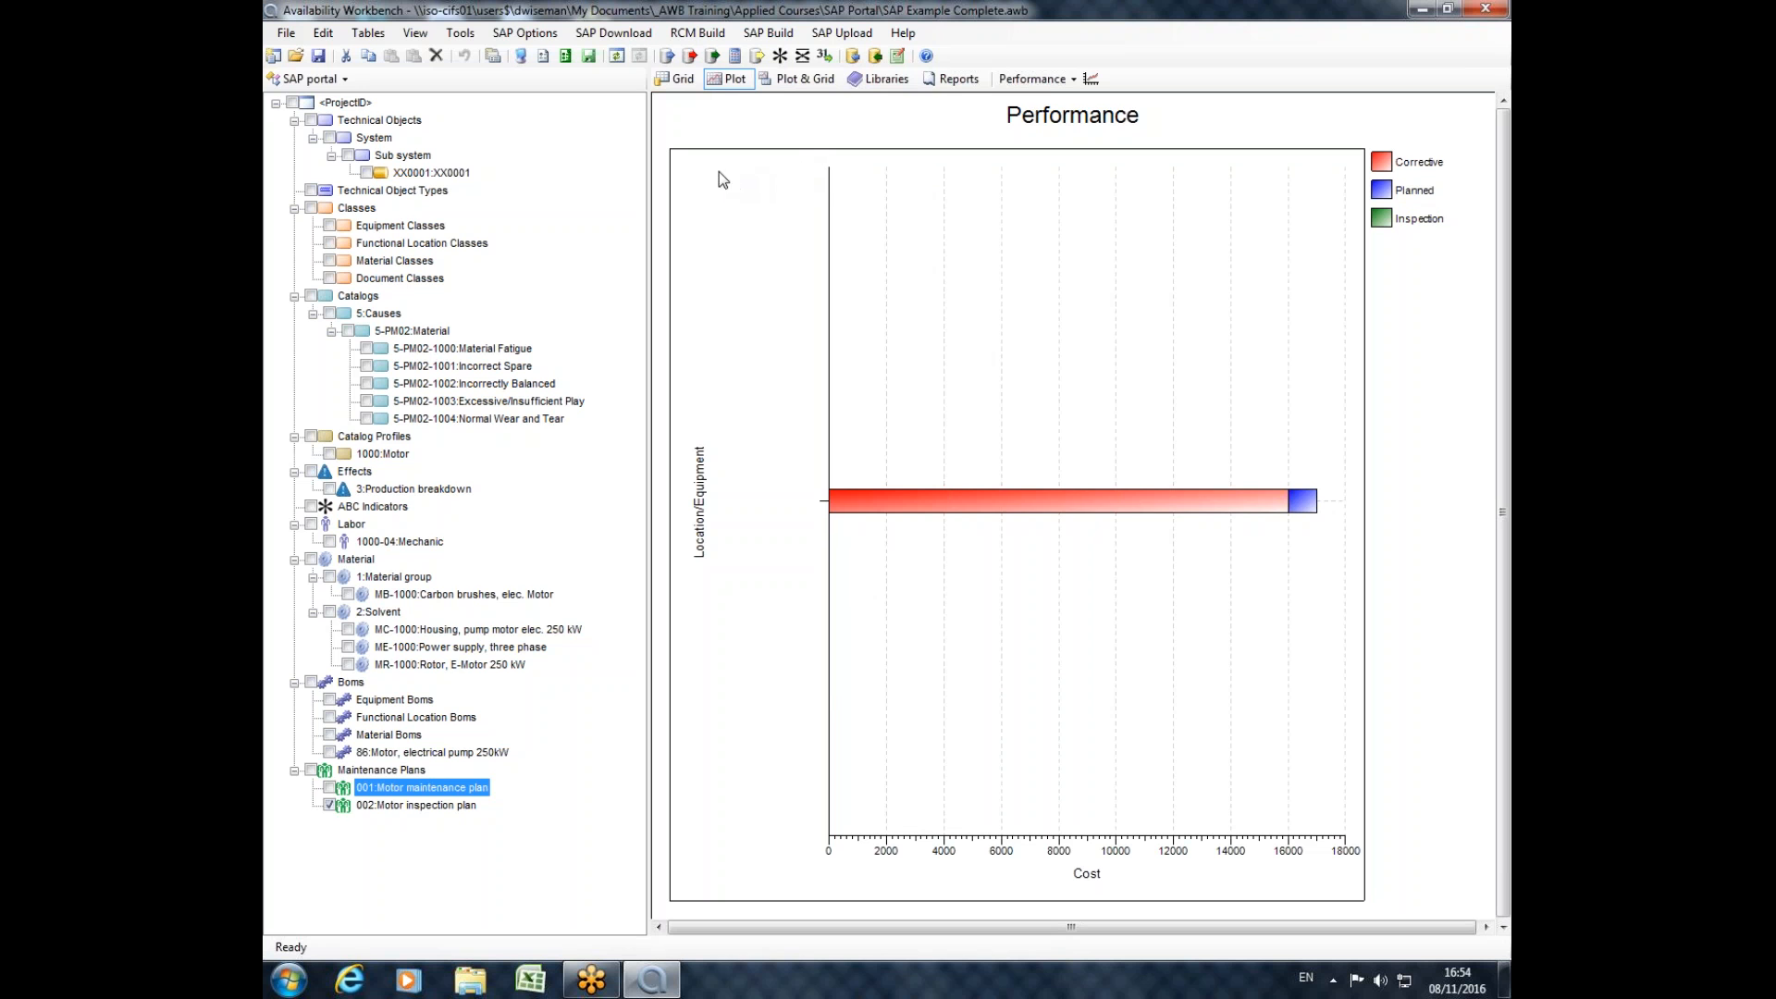
Review the location, organization, structure and classification properties of equipment XX0001, and close it unchanged.
double_click(430, 173)
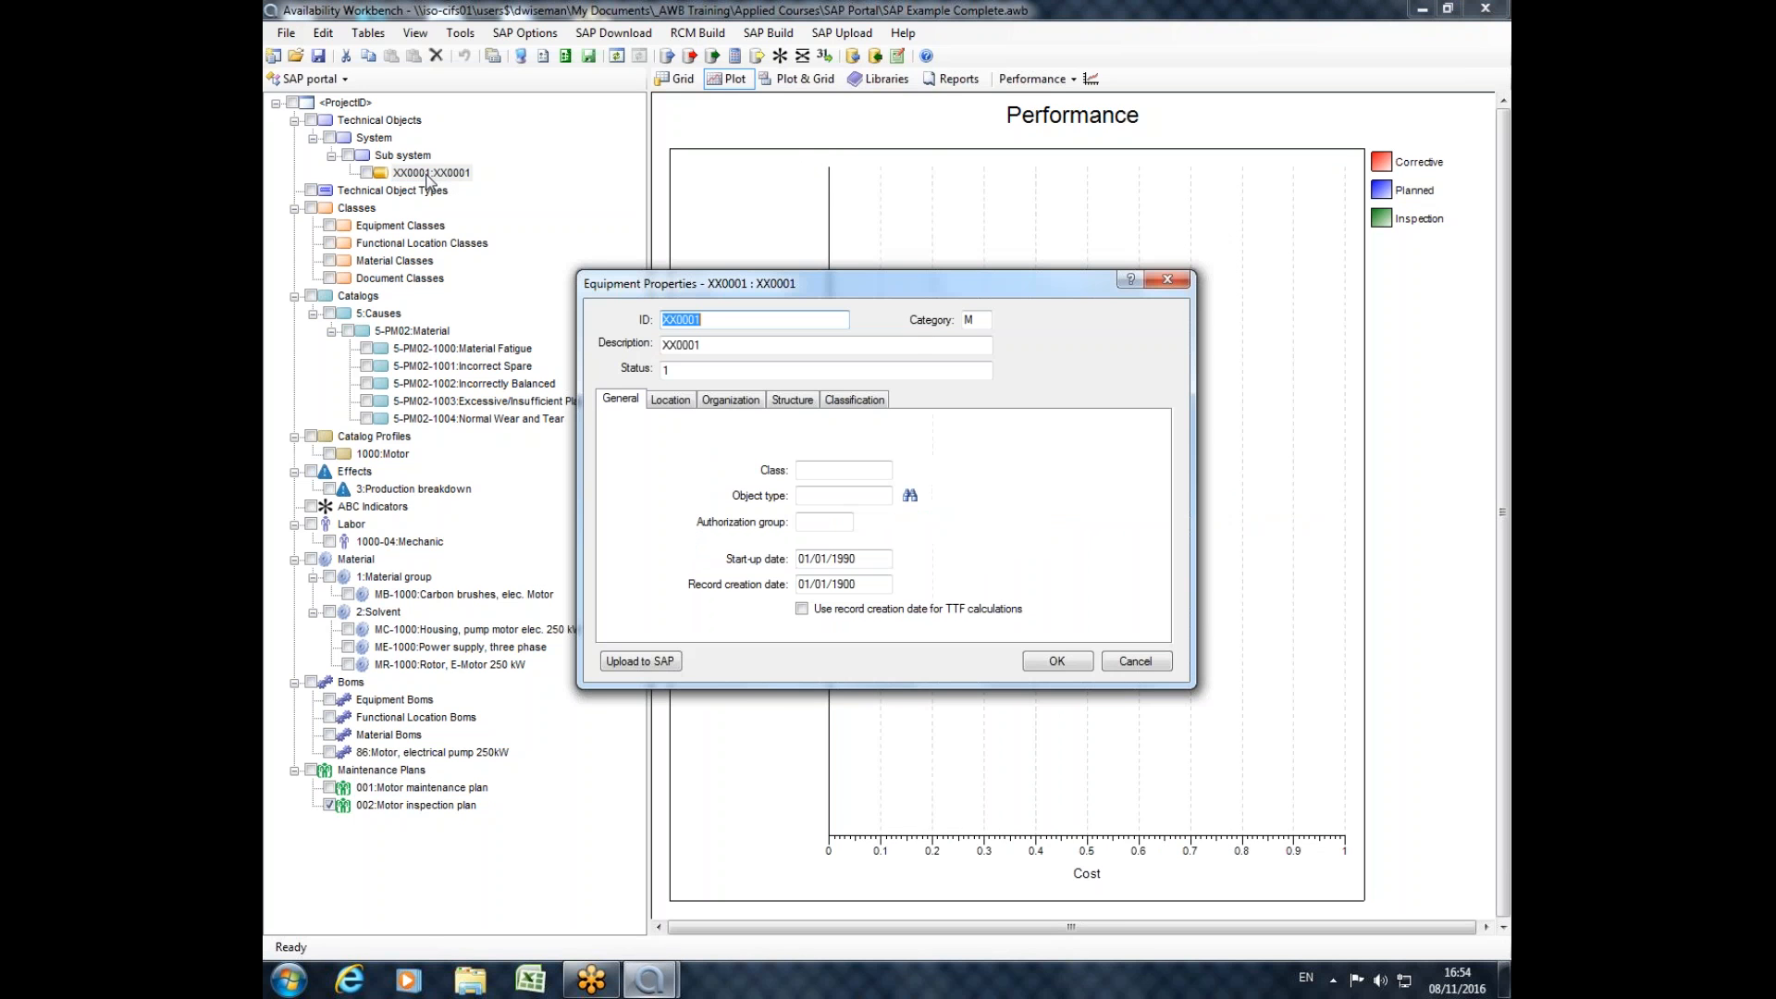
click(659, 400)
click(730, 400)
click(793, 400)
click(849, 400)
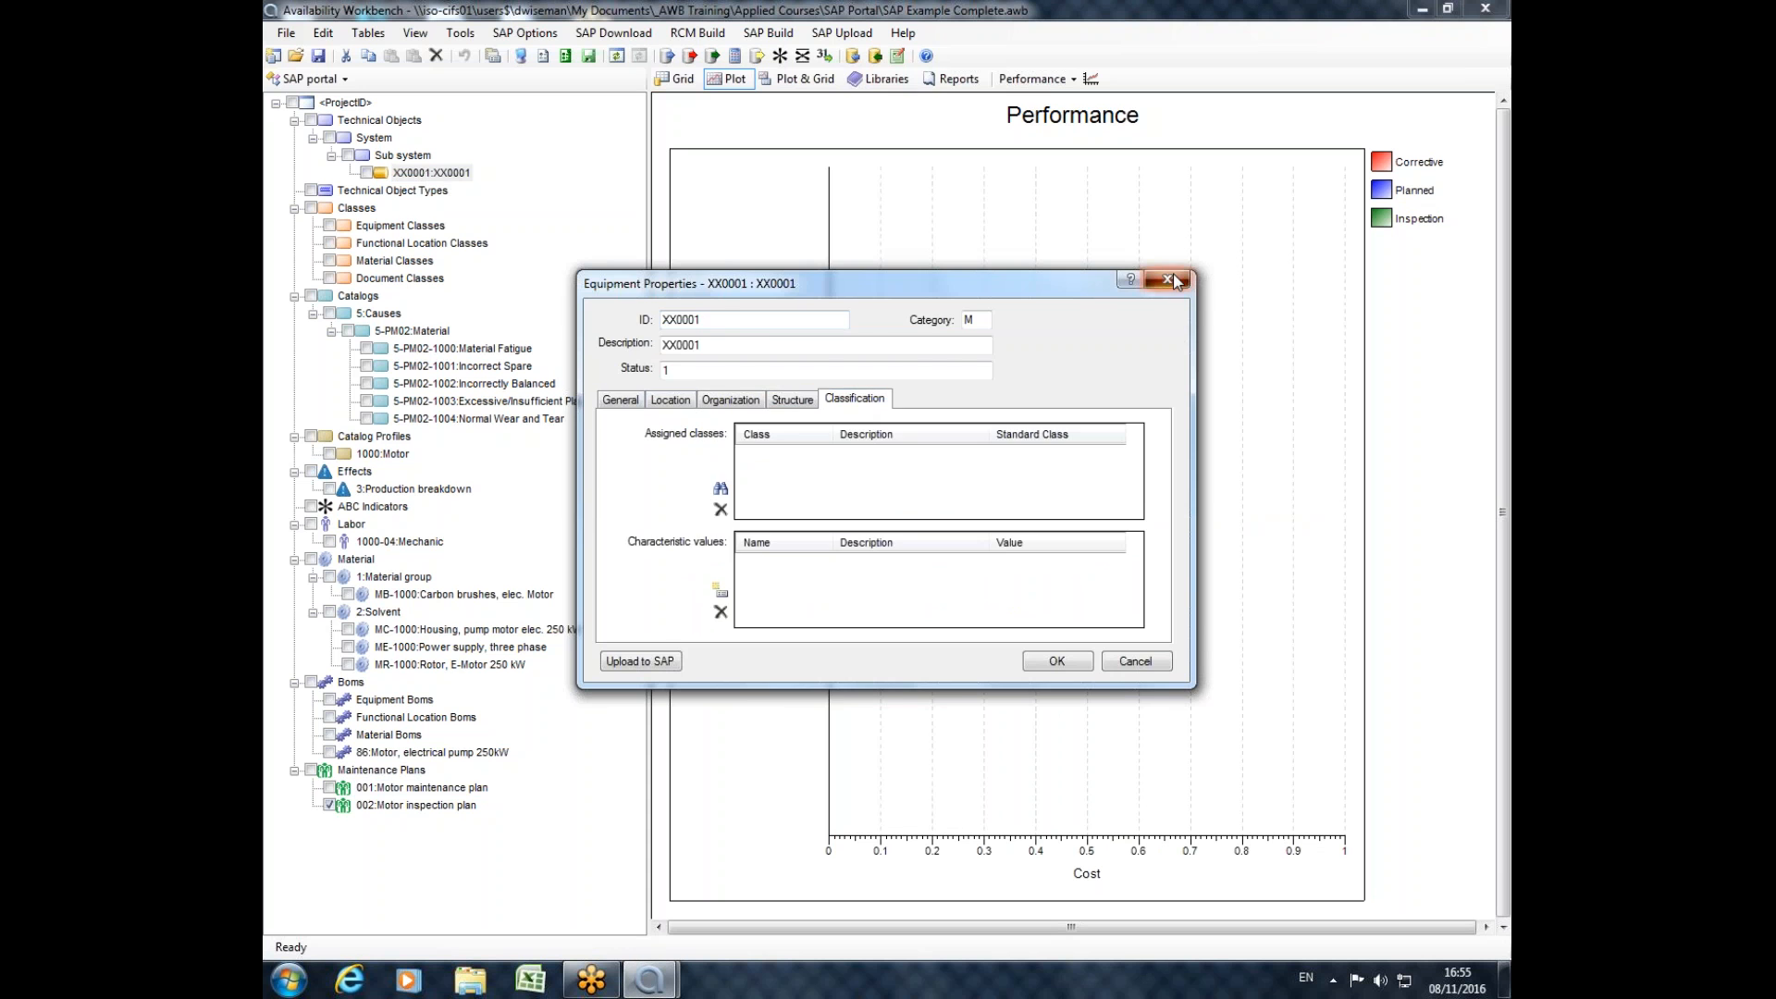
click(1168, 280)
Review the item overview, item details and object list of maintenance plan 002 Motor inspection plan, and close it unchanged.
click(382, 794)
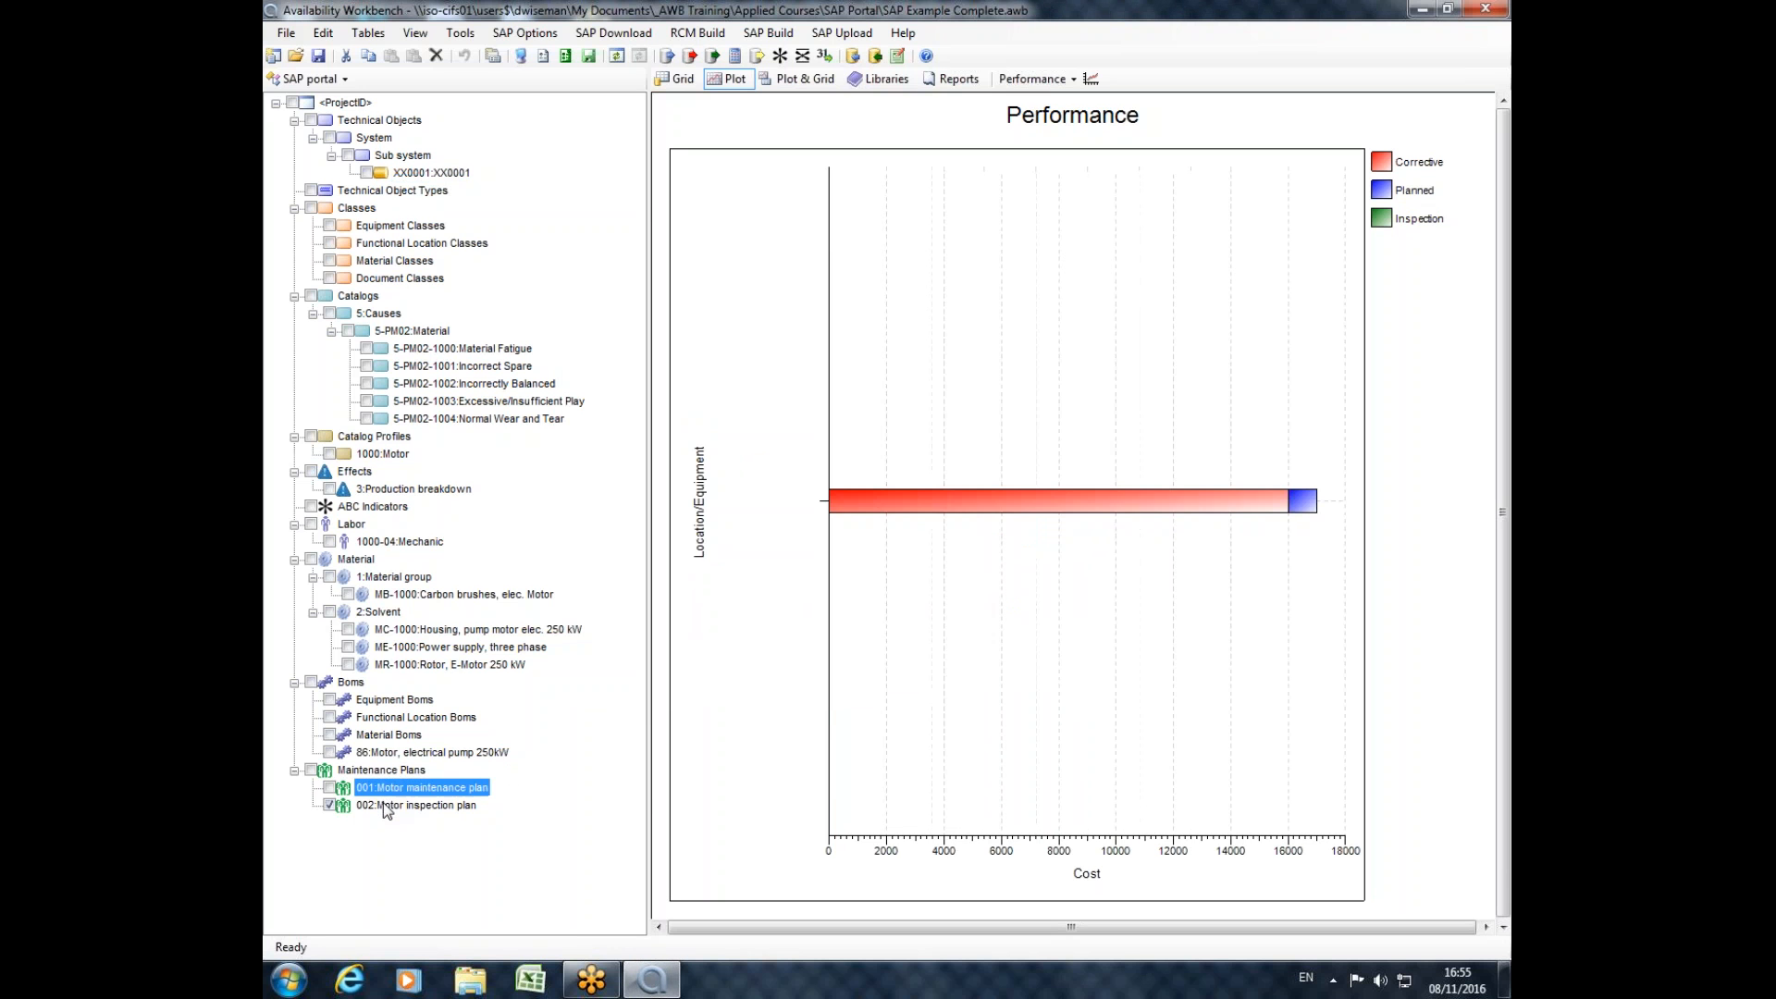
double_click(383, 802)
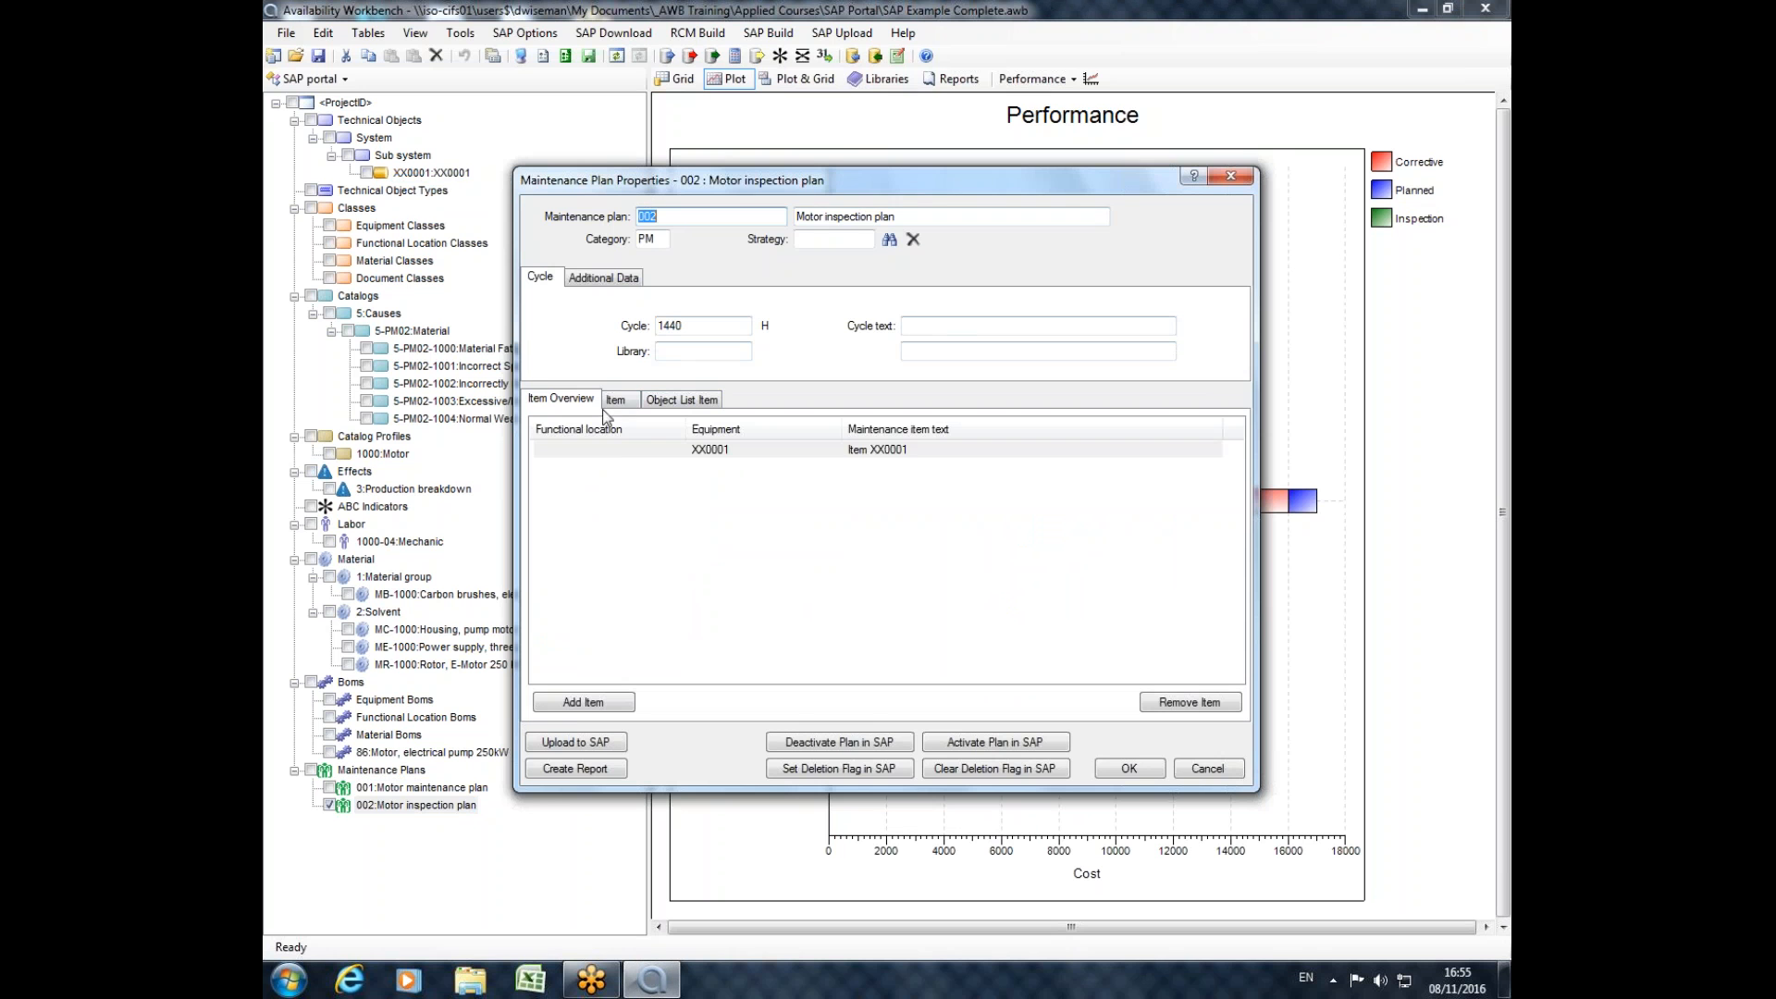
click(596, 449)
click(615, 400)
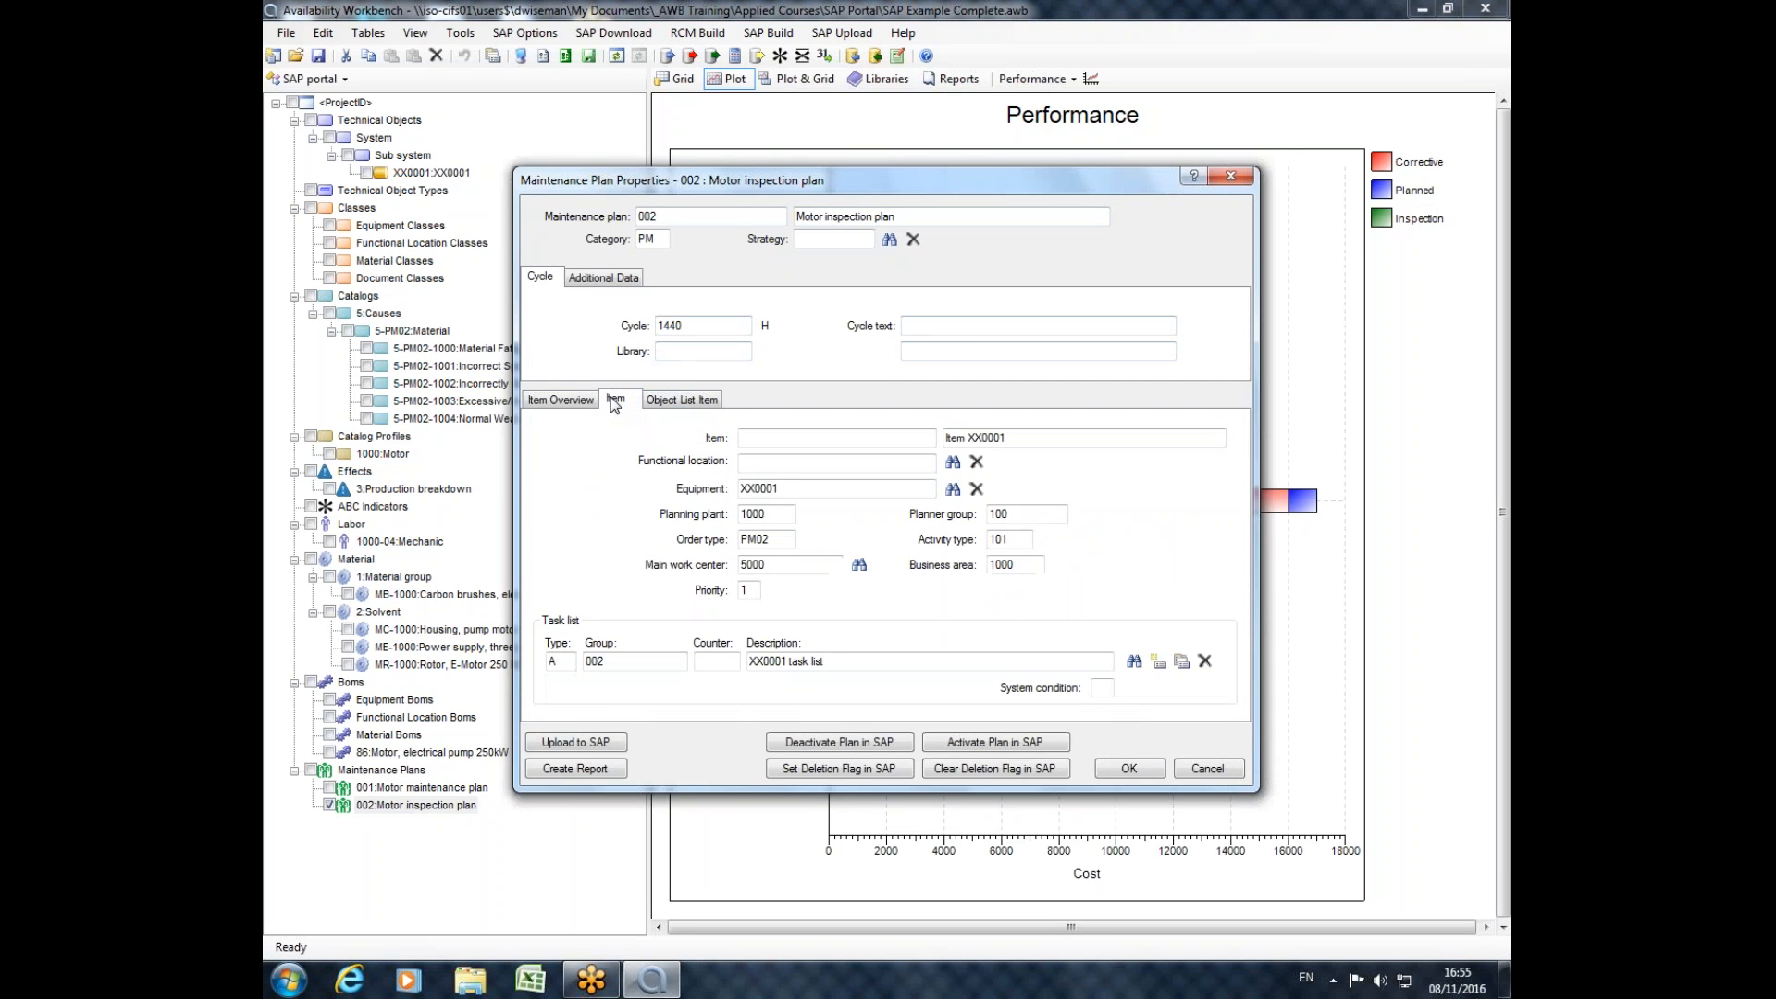
click(690, 401)
click(582, 405)
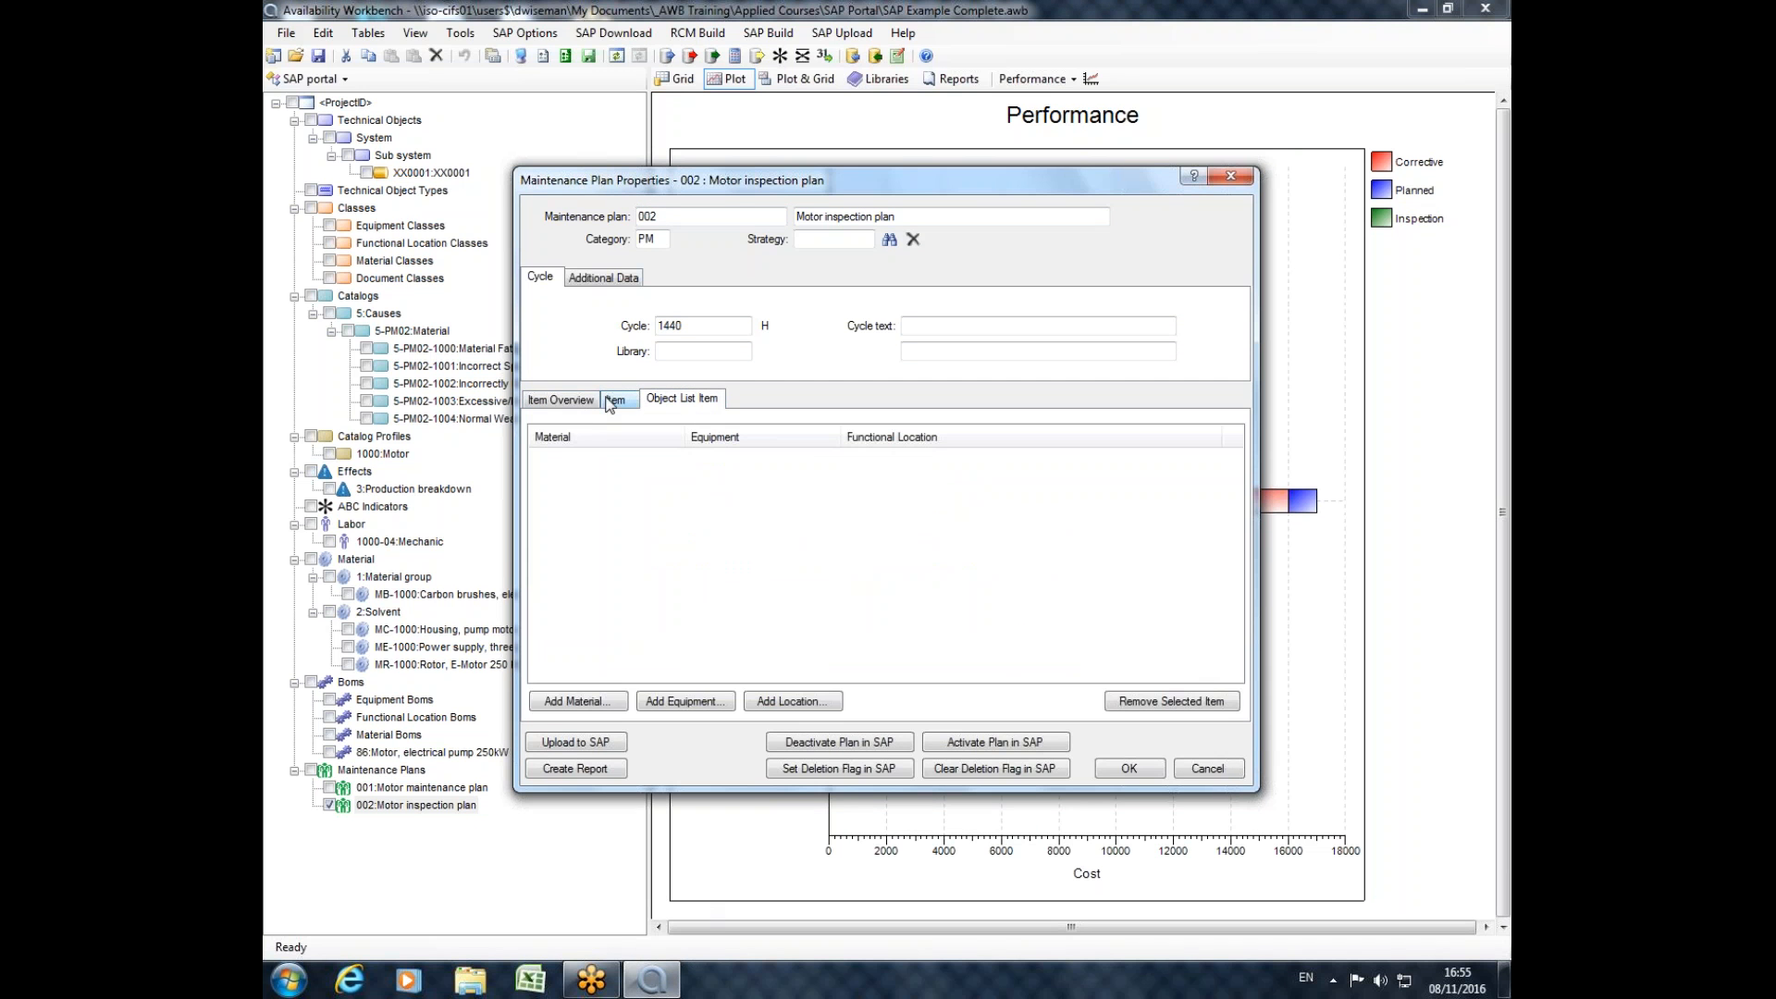
click(1231, 178)
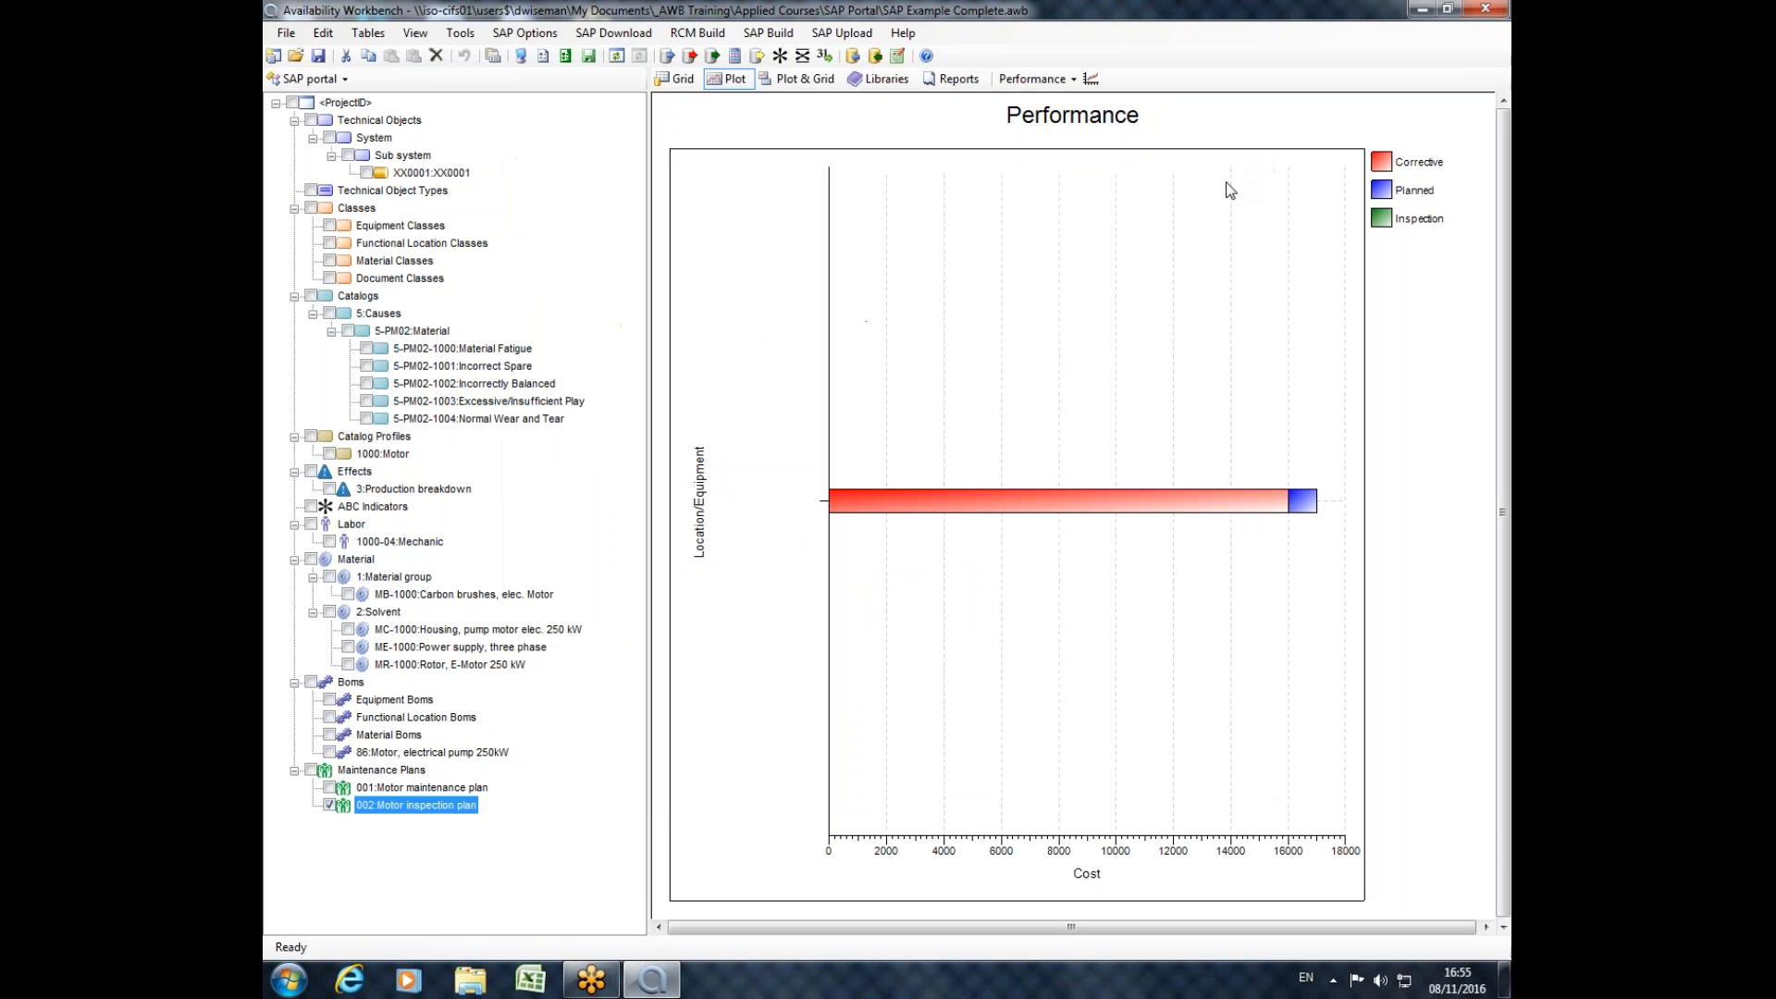
Review the properties of cause code 5-PM02-1000 Material Fatigue and of effect 3 Production breakdown, closing both unchanged.
double_click(397, 349)
click(1117, 365)
double_click(414, 488)
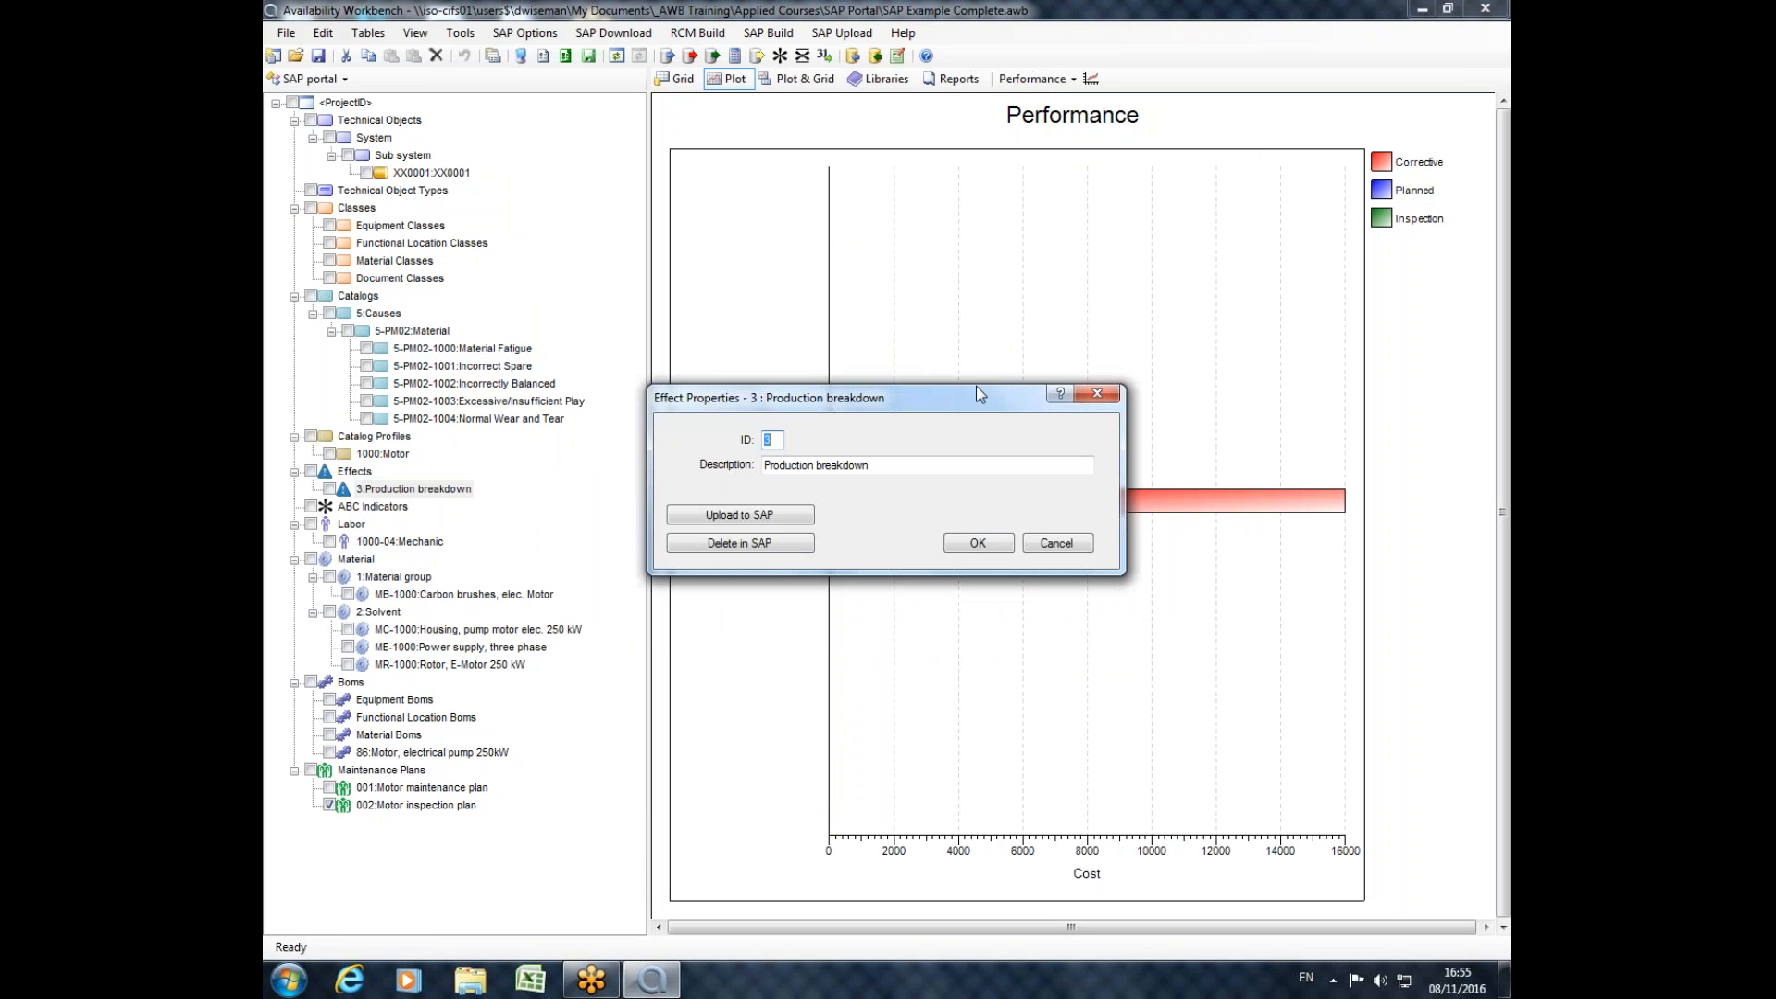
click(1110, 393)
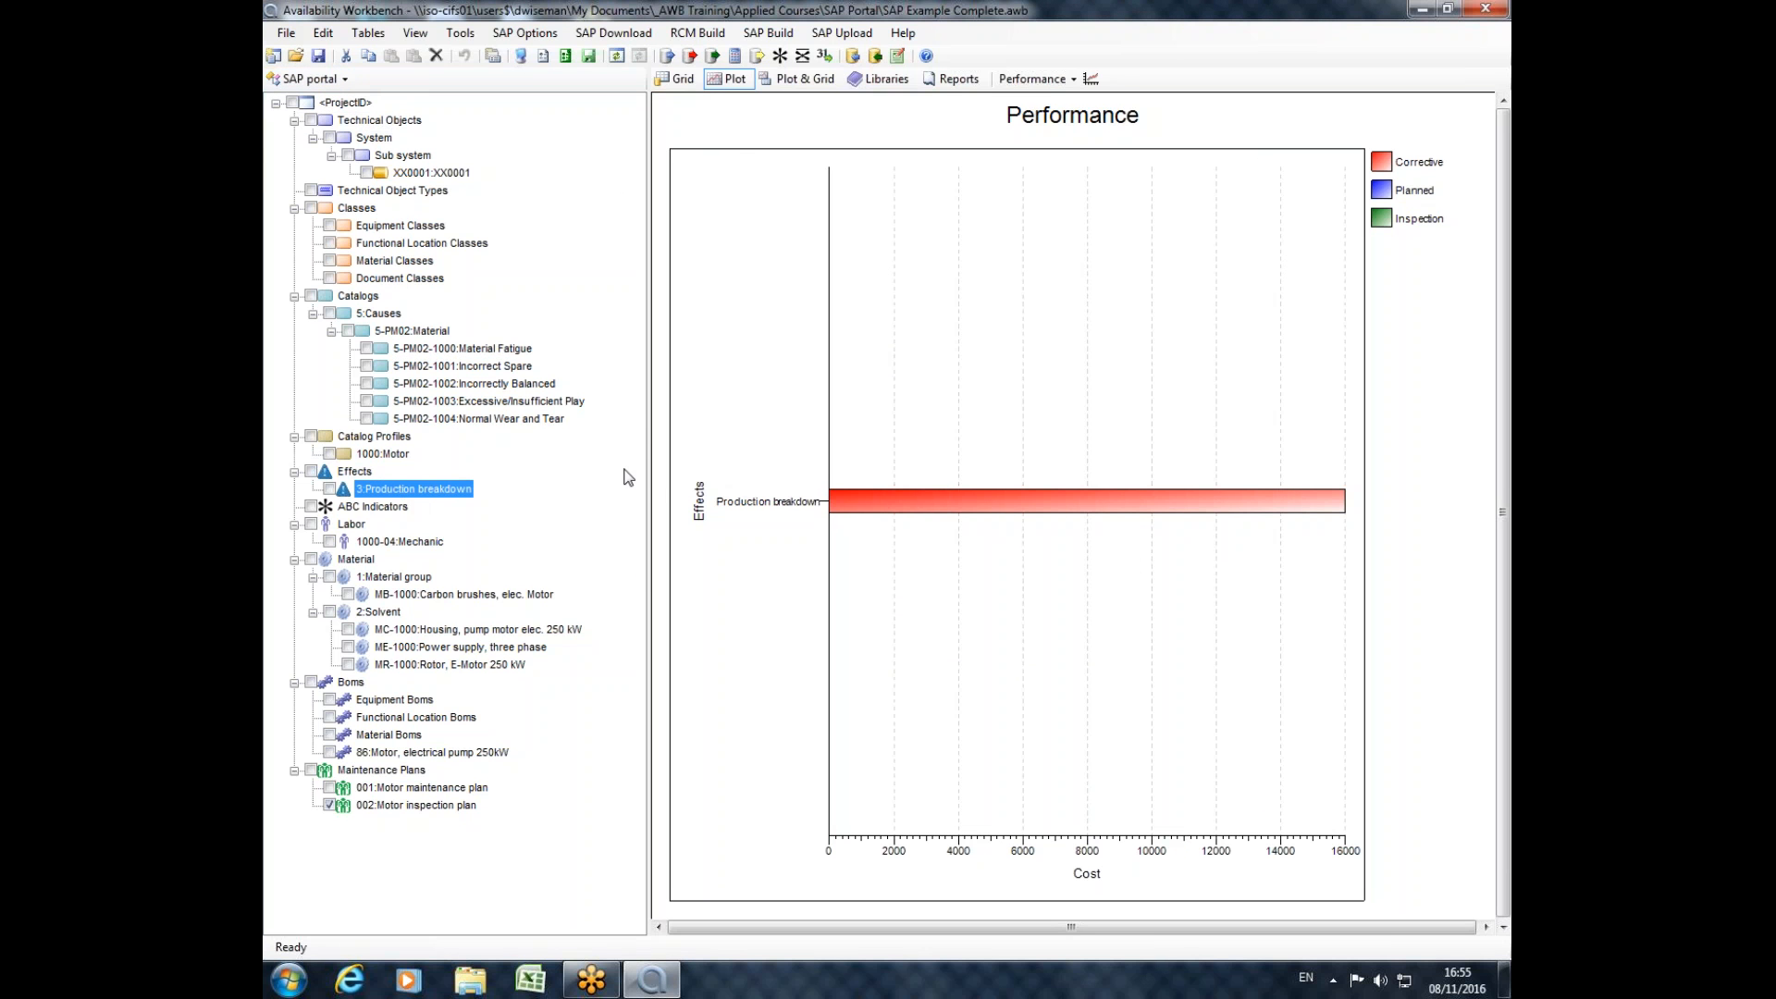
Narrow the project tree slightly and re-examine the catalog, code group and code of 5-PM02-1000 Material Fatigue, leaving them unchanged.
drag(650, 482, 612, 487)
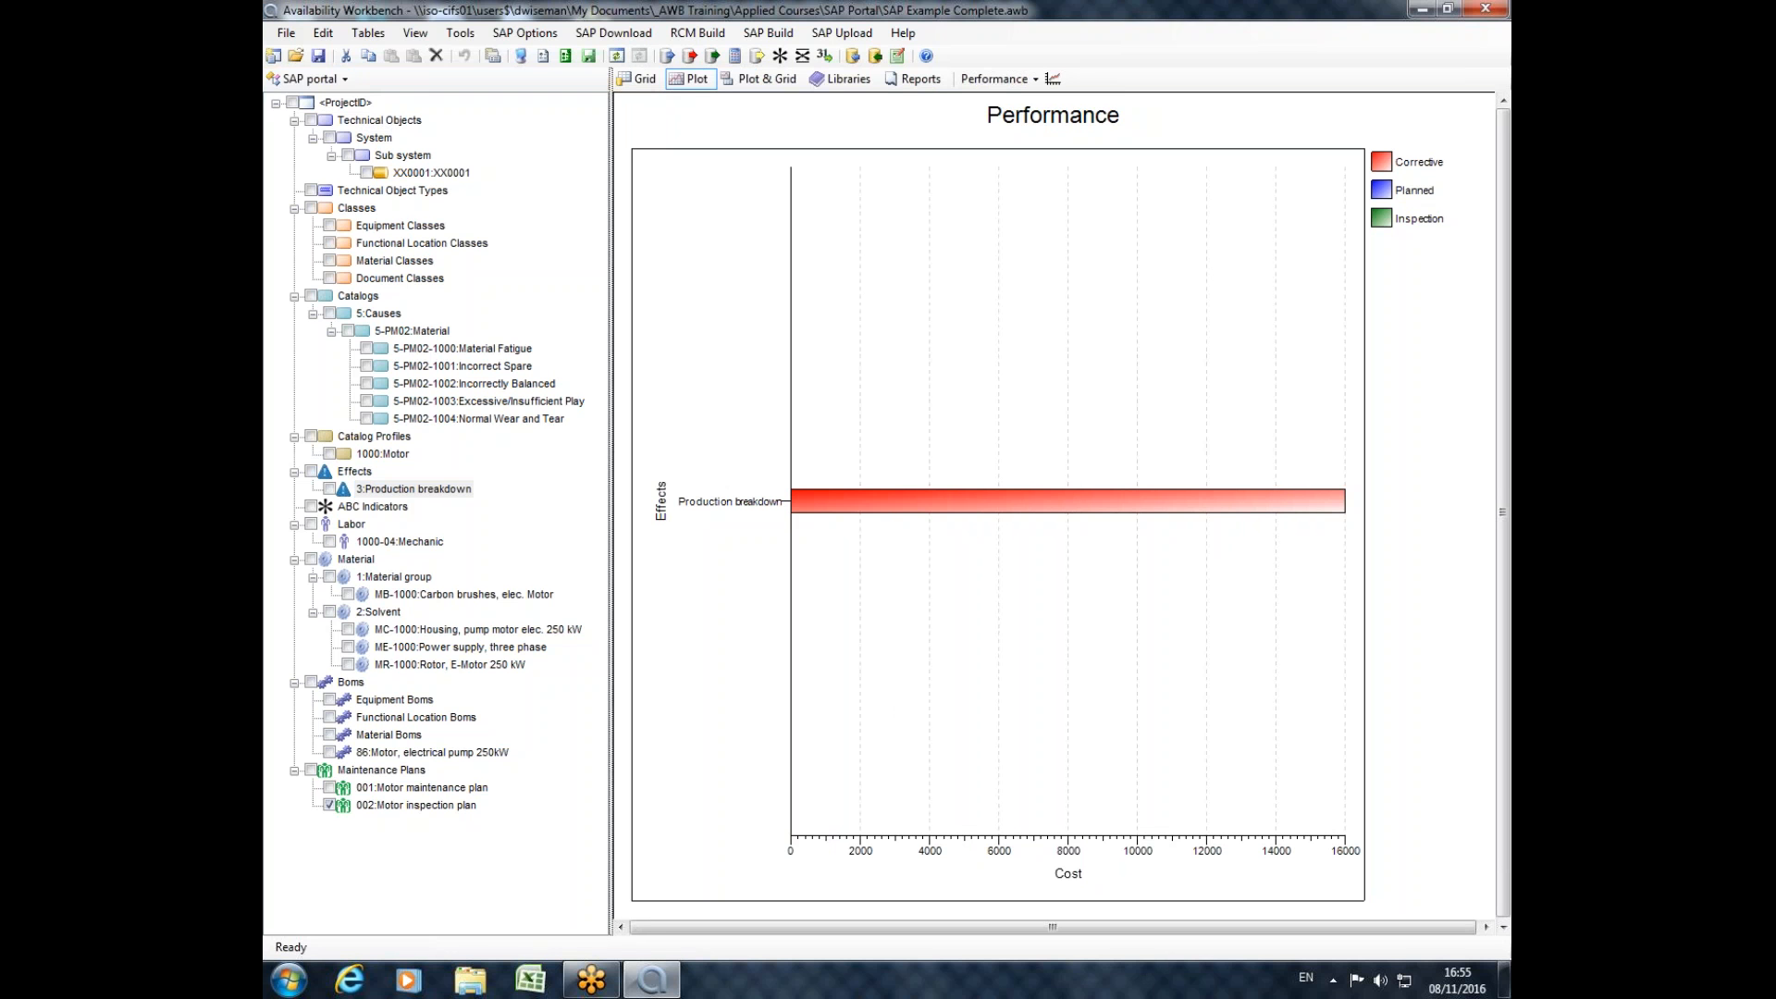
double_click(455, 348)
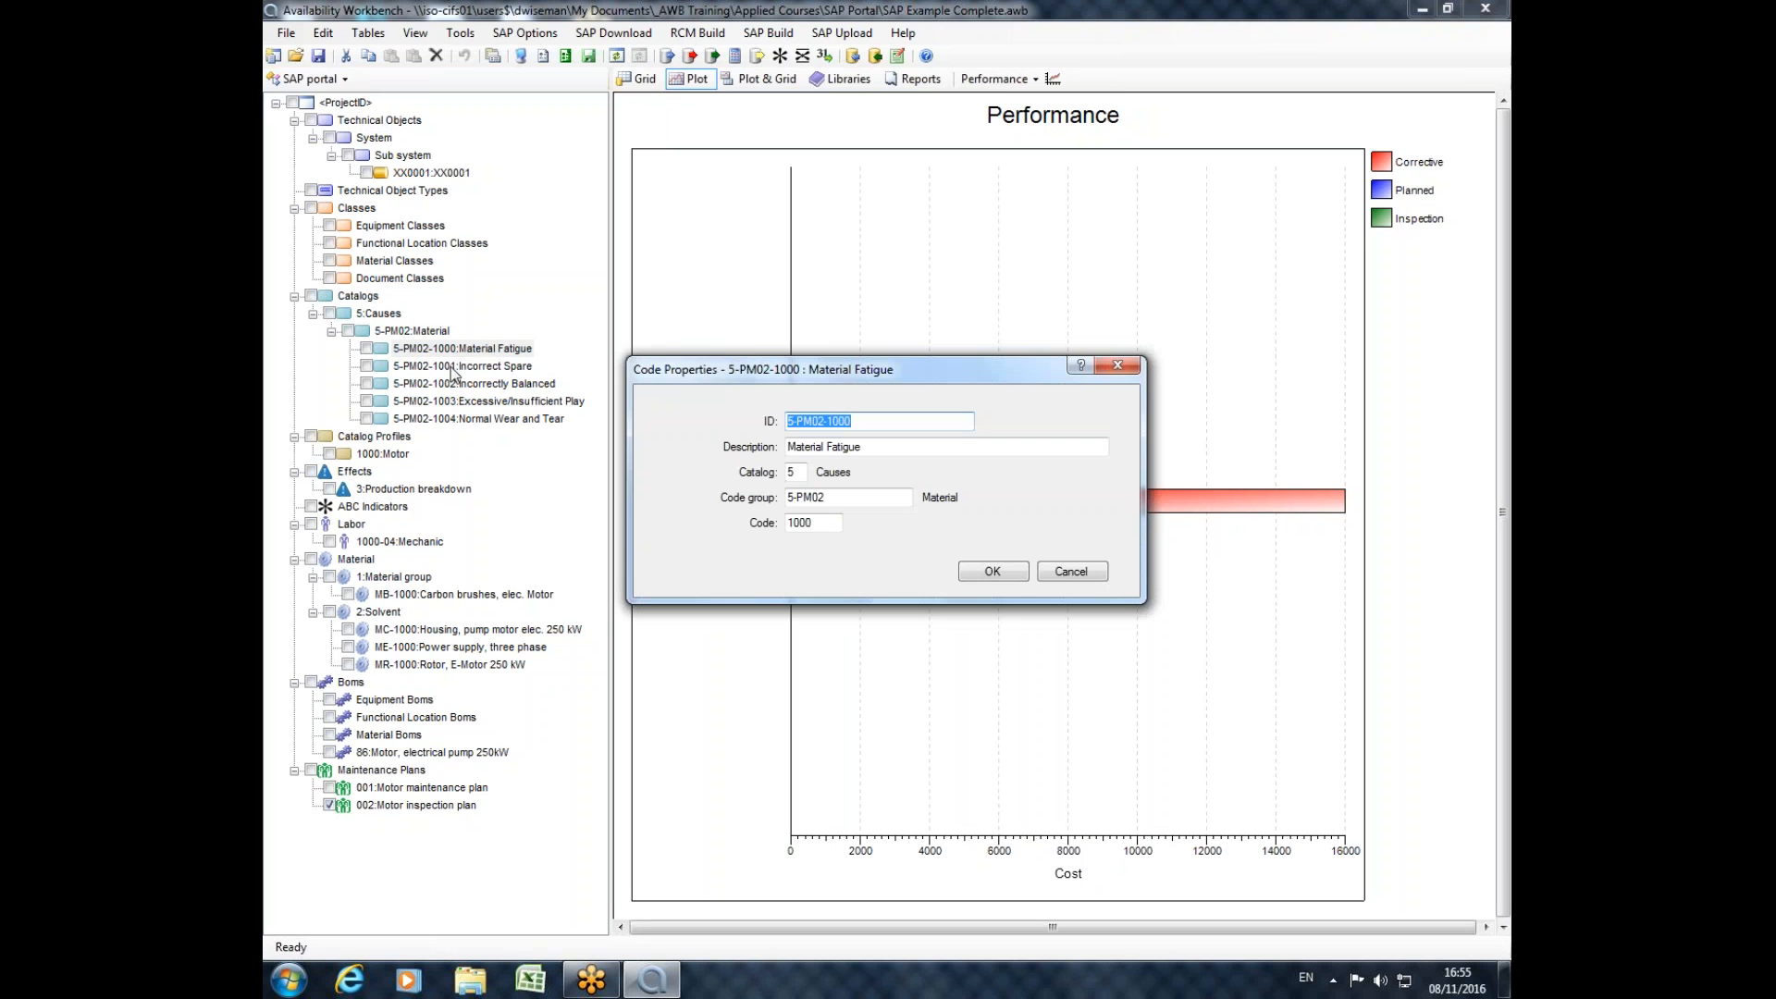
click(1119, 366)
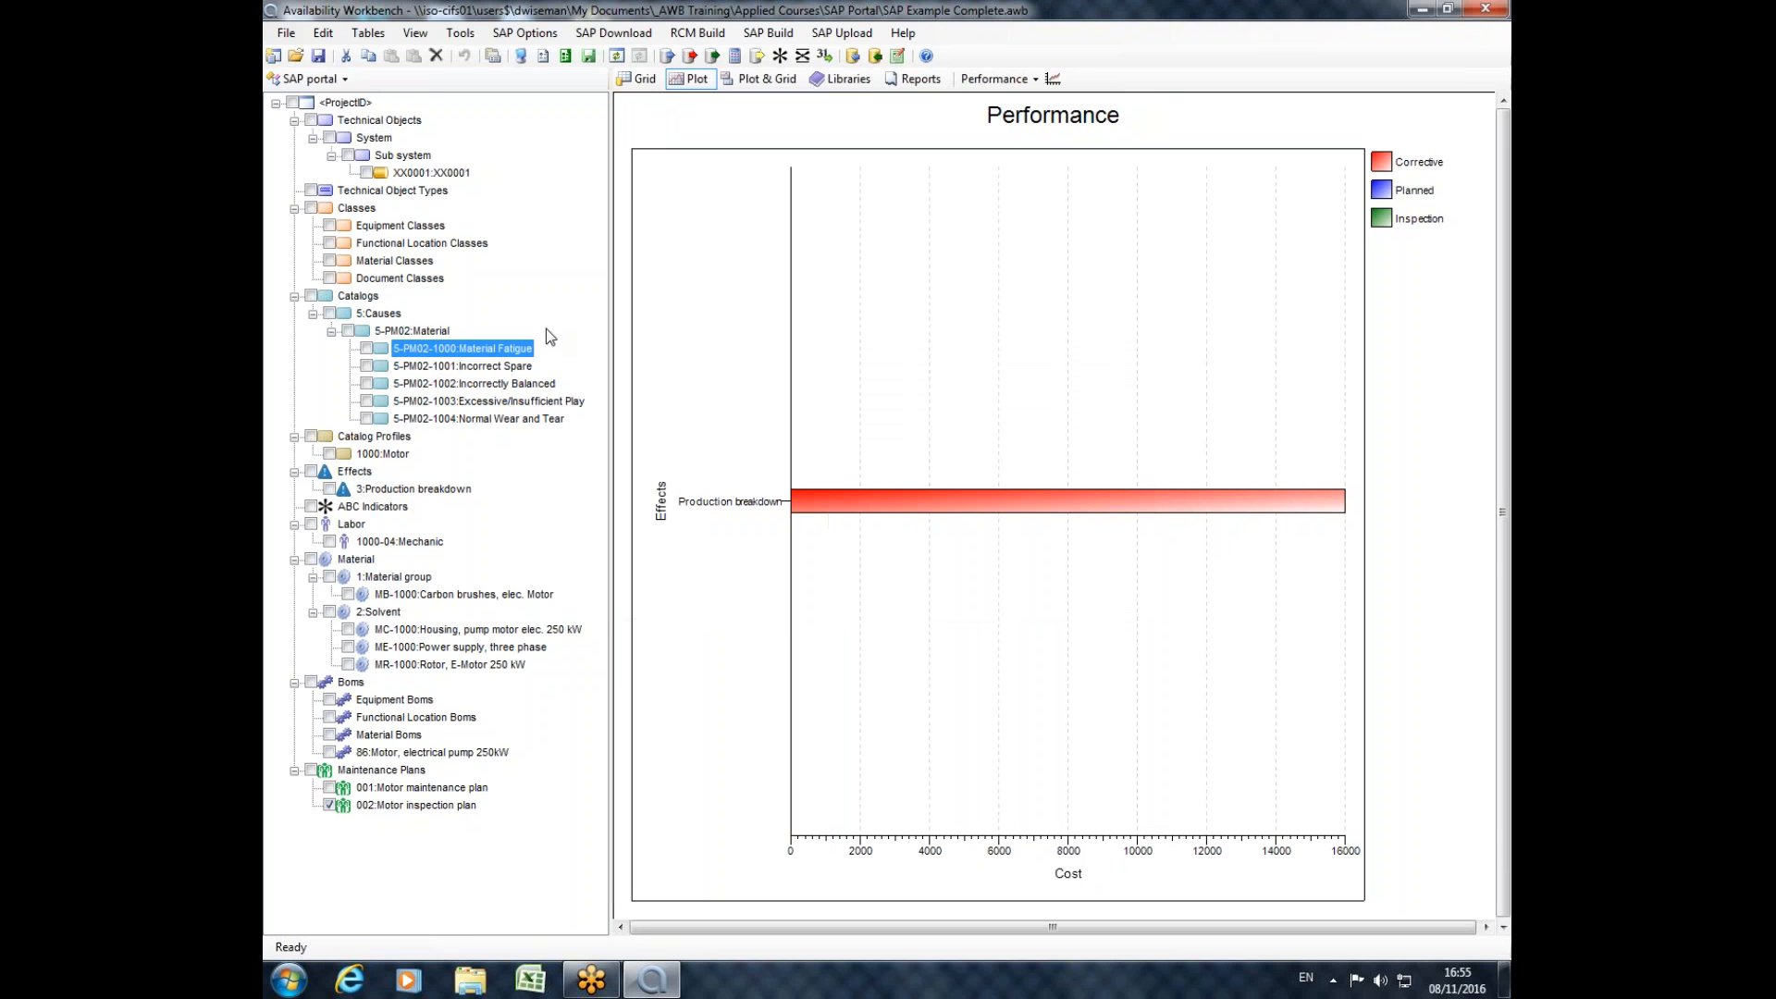
double_click(452, 352)
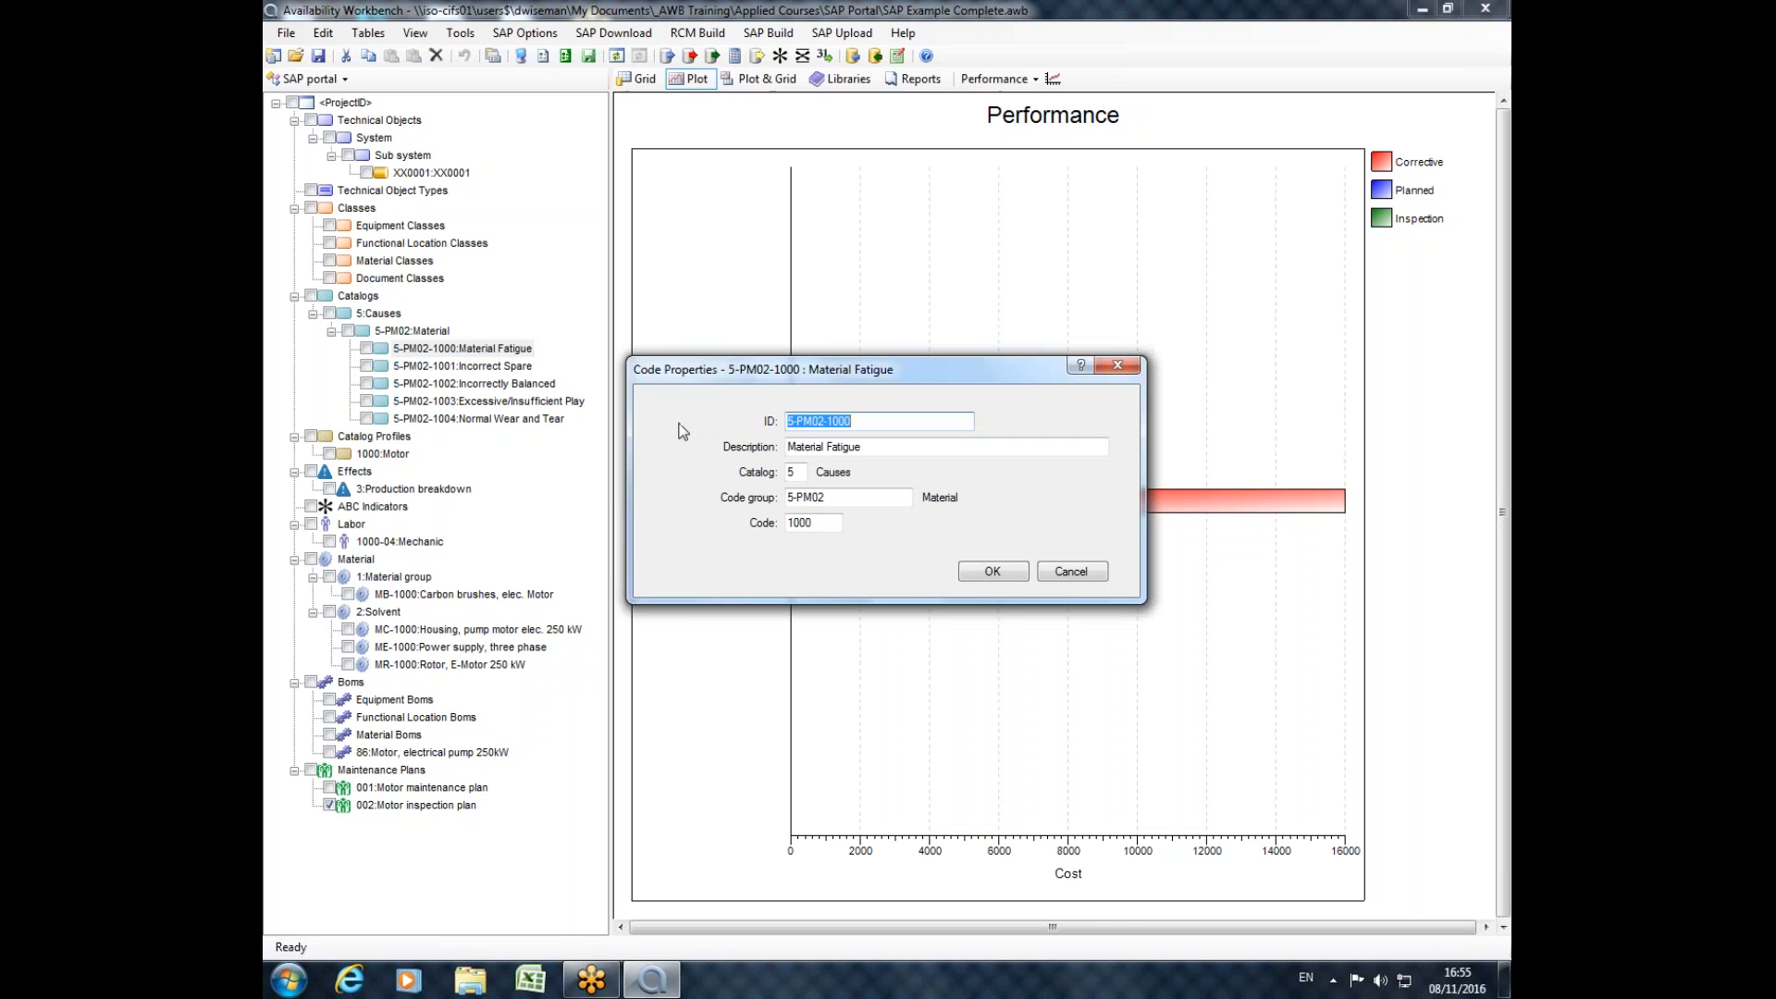
click(1128, 366)
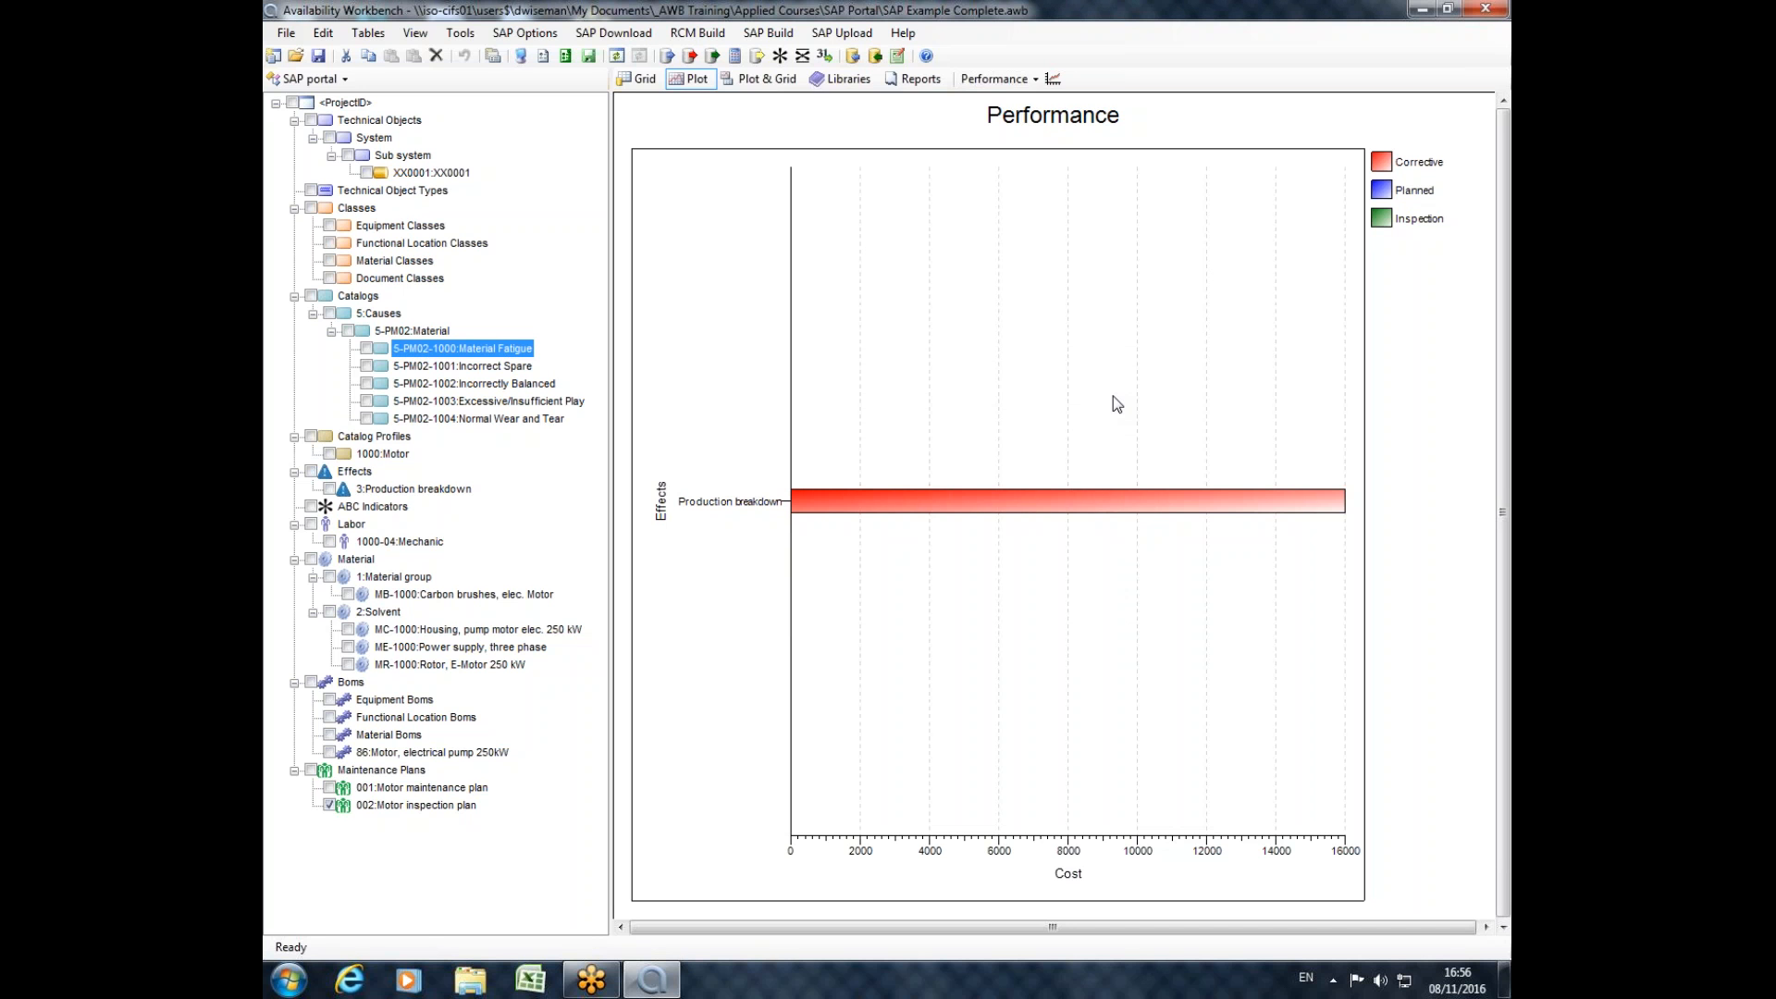
Open the project SAP_Example_changes from the Availability Workbench (x64) 3.0 Projects folder, without saving changes to the current project.
click(289, 34)
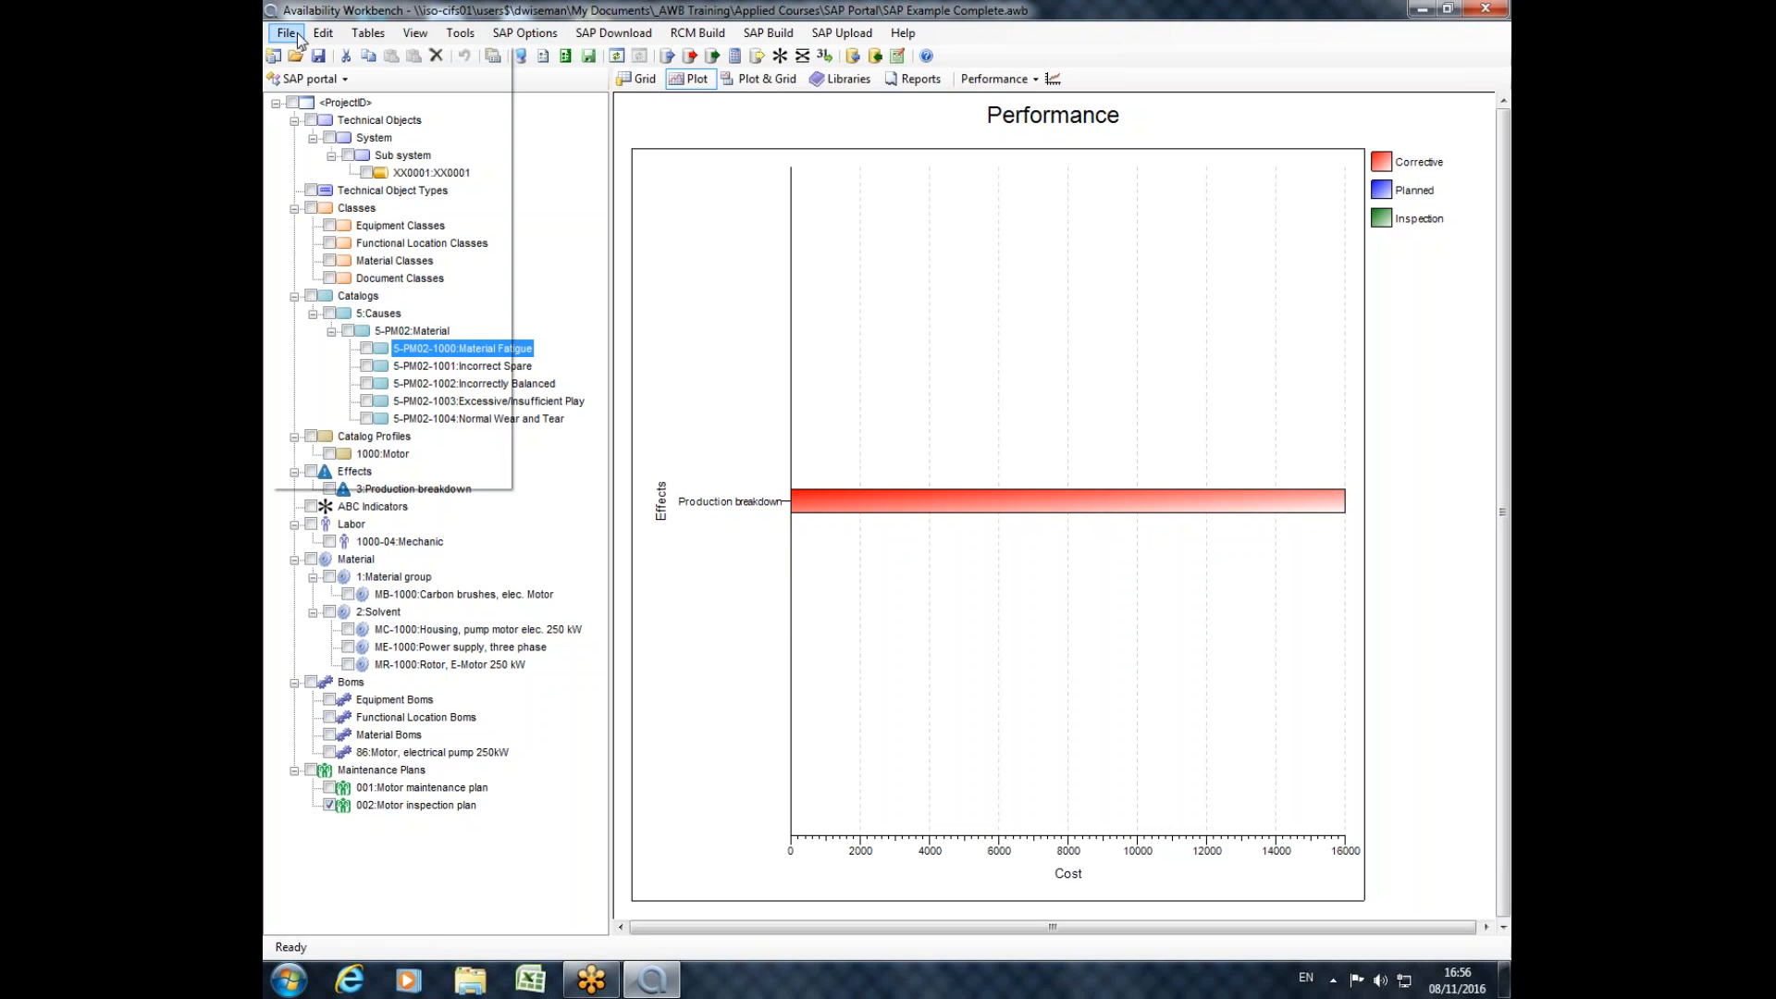
mouse_move(500, 126)
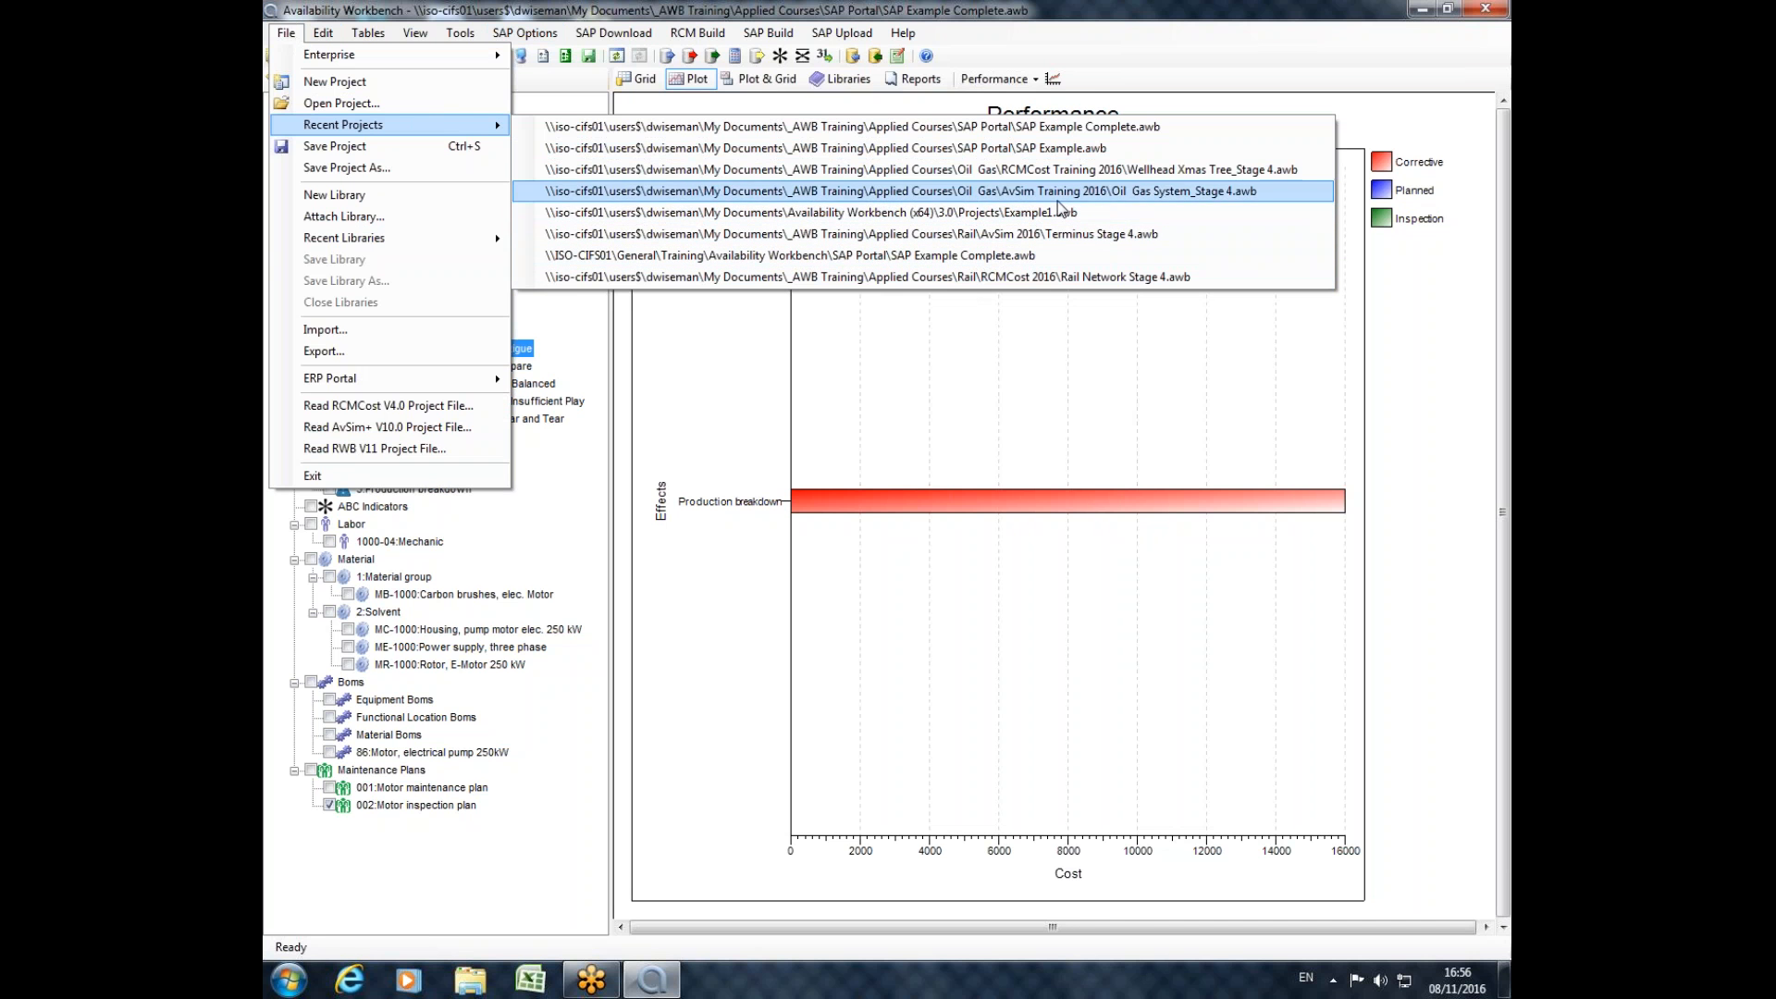
click(1058, 157)
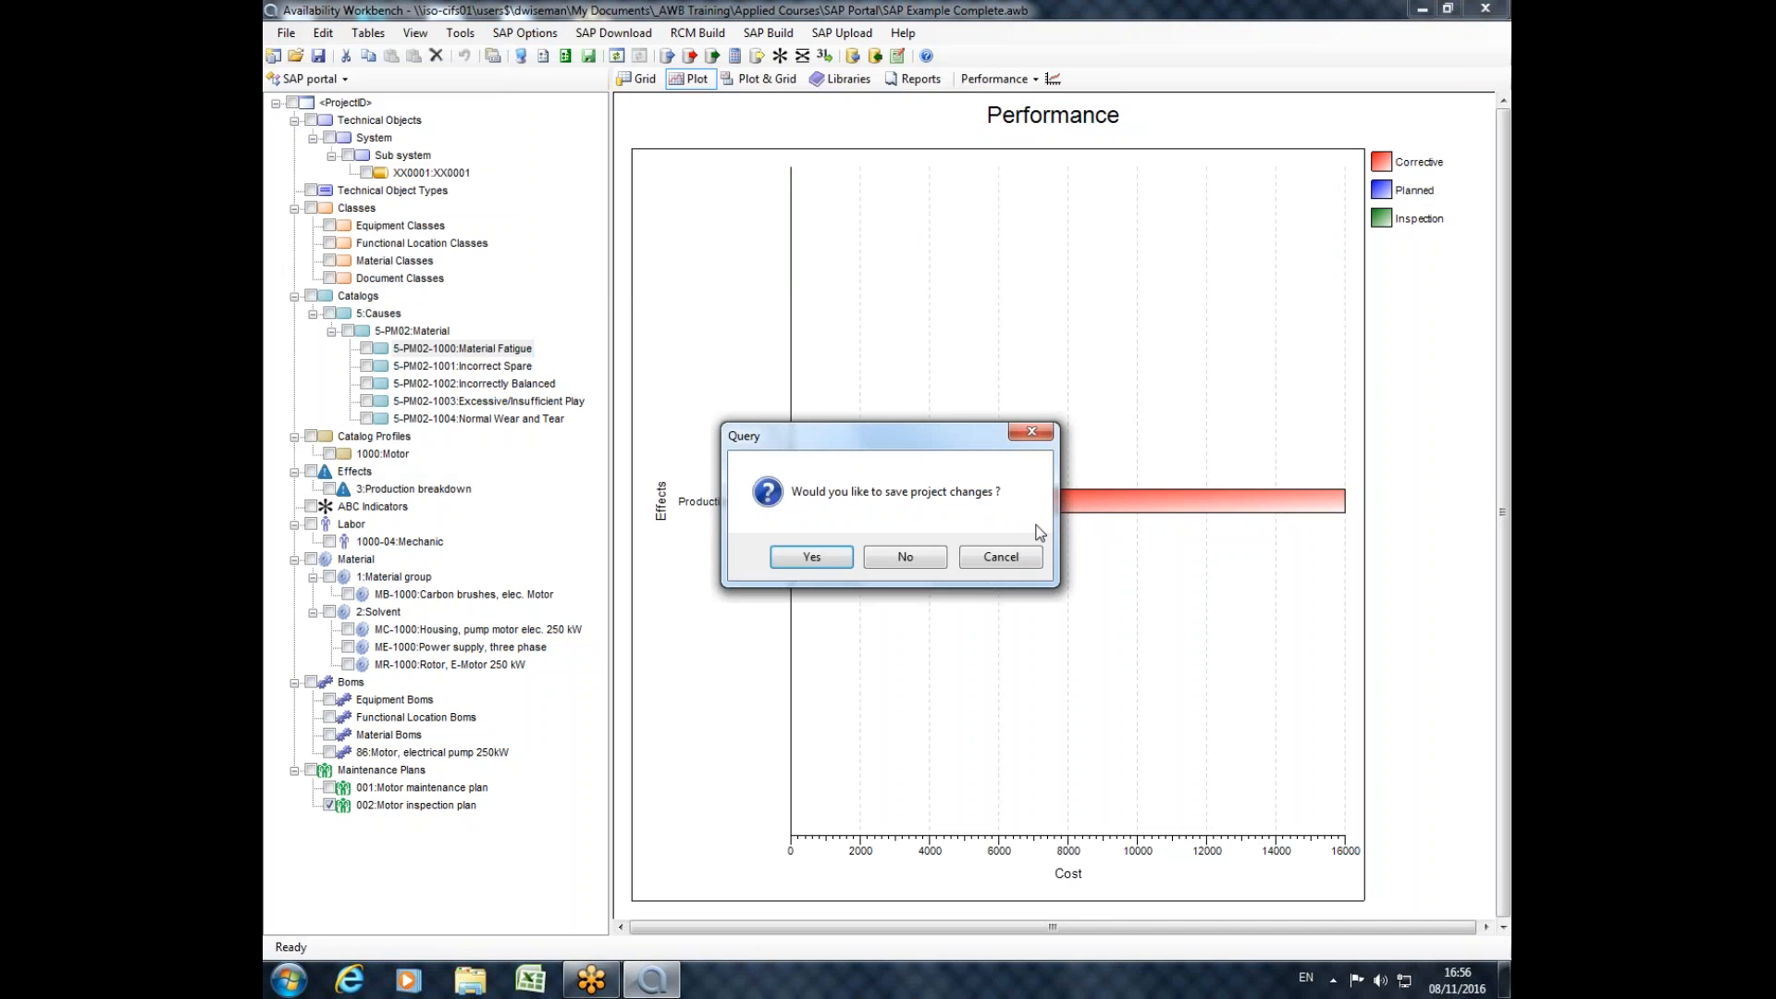
click(902, 556)
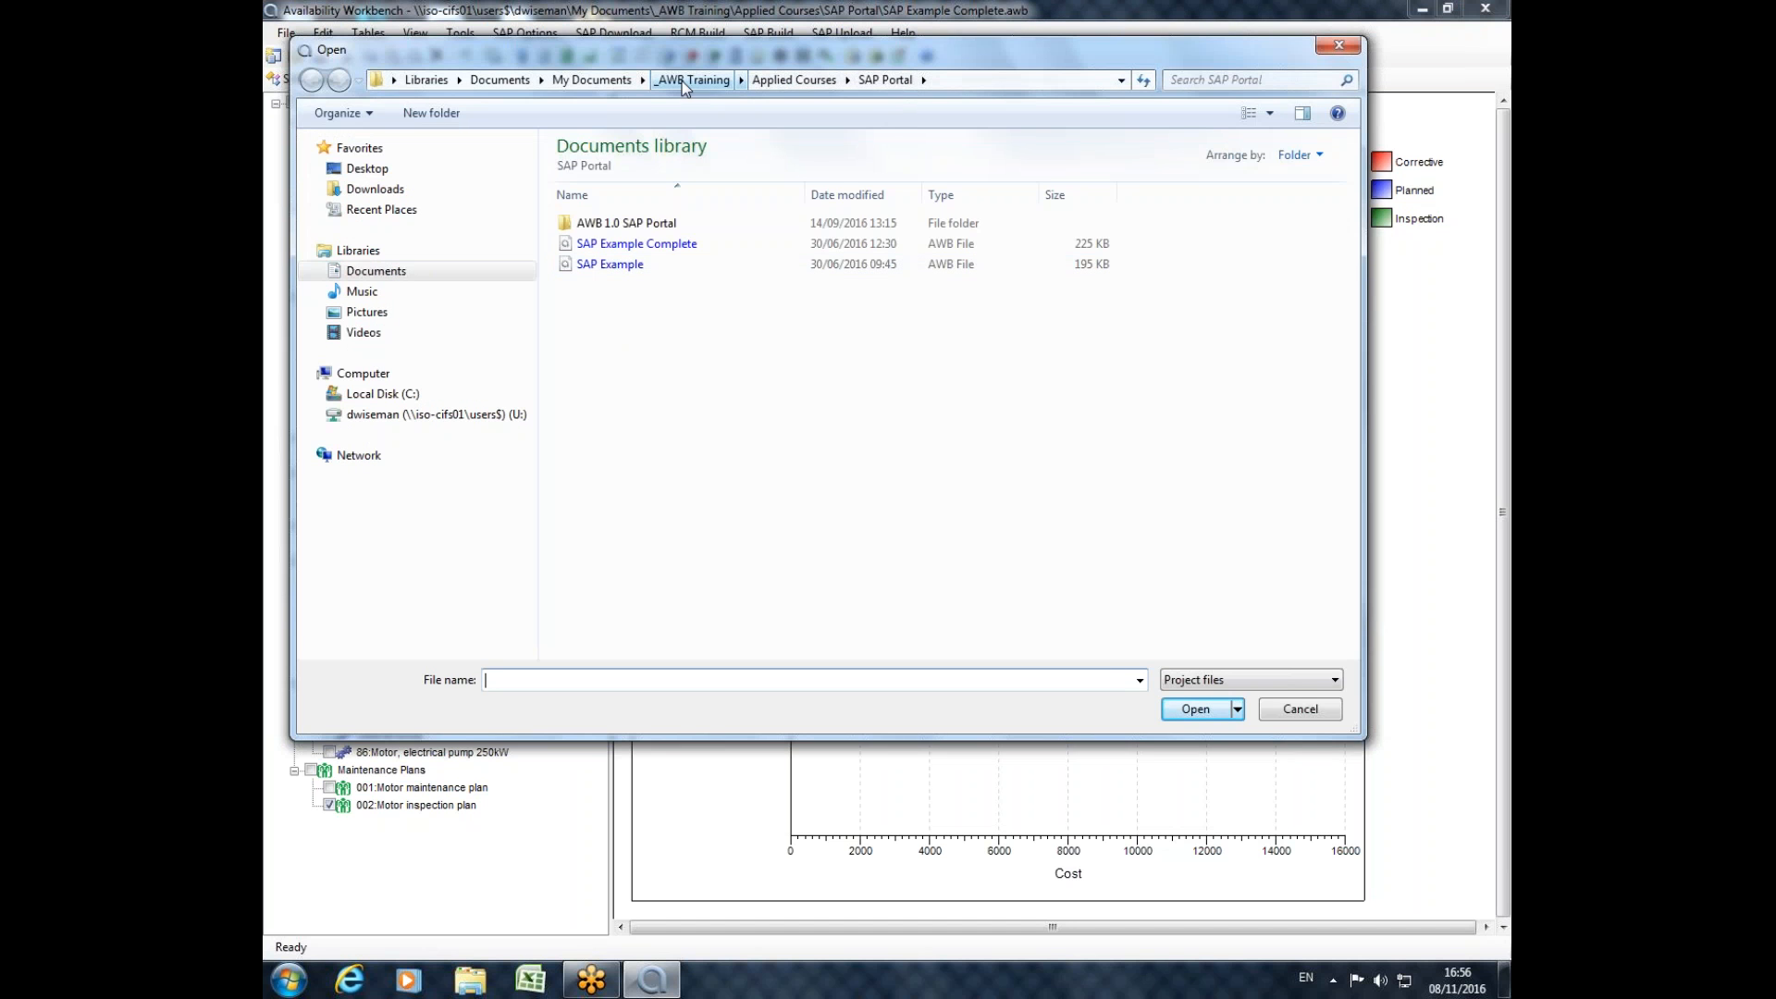
click(595, 84)
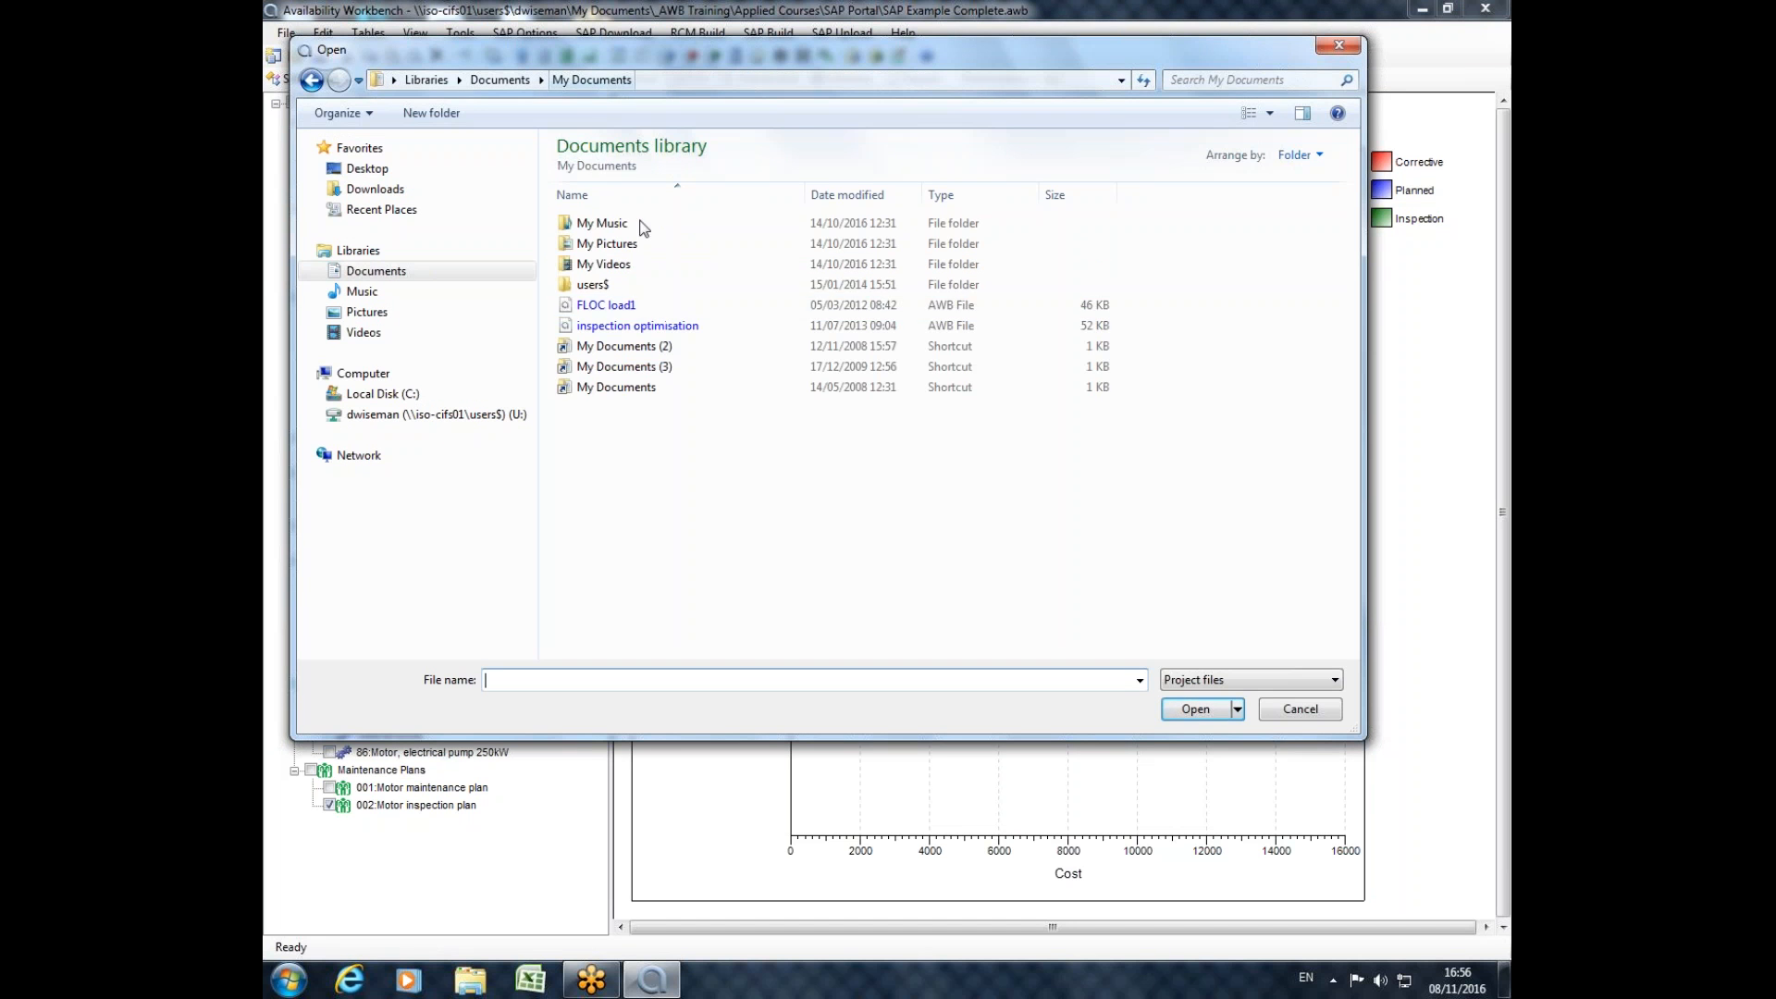
click(353, 278)
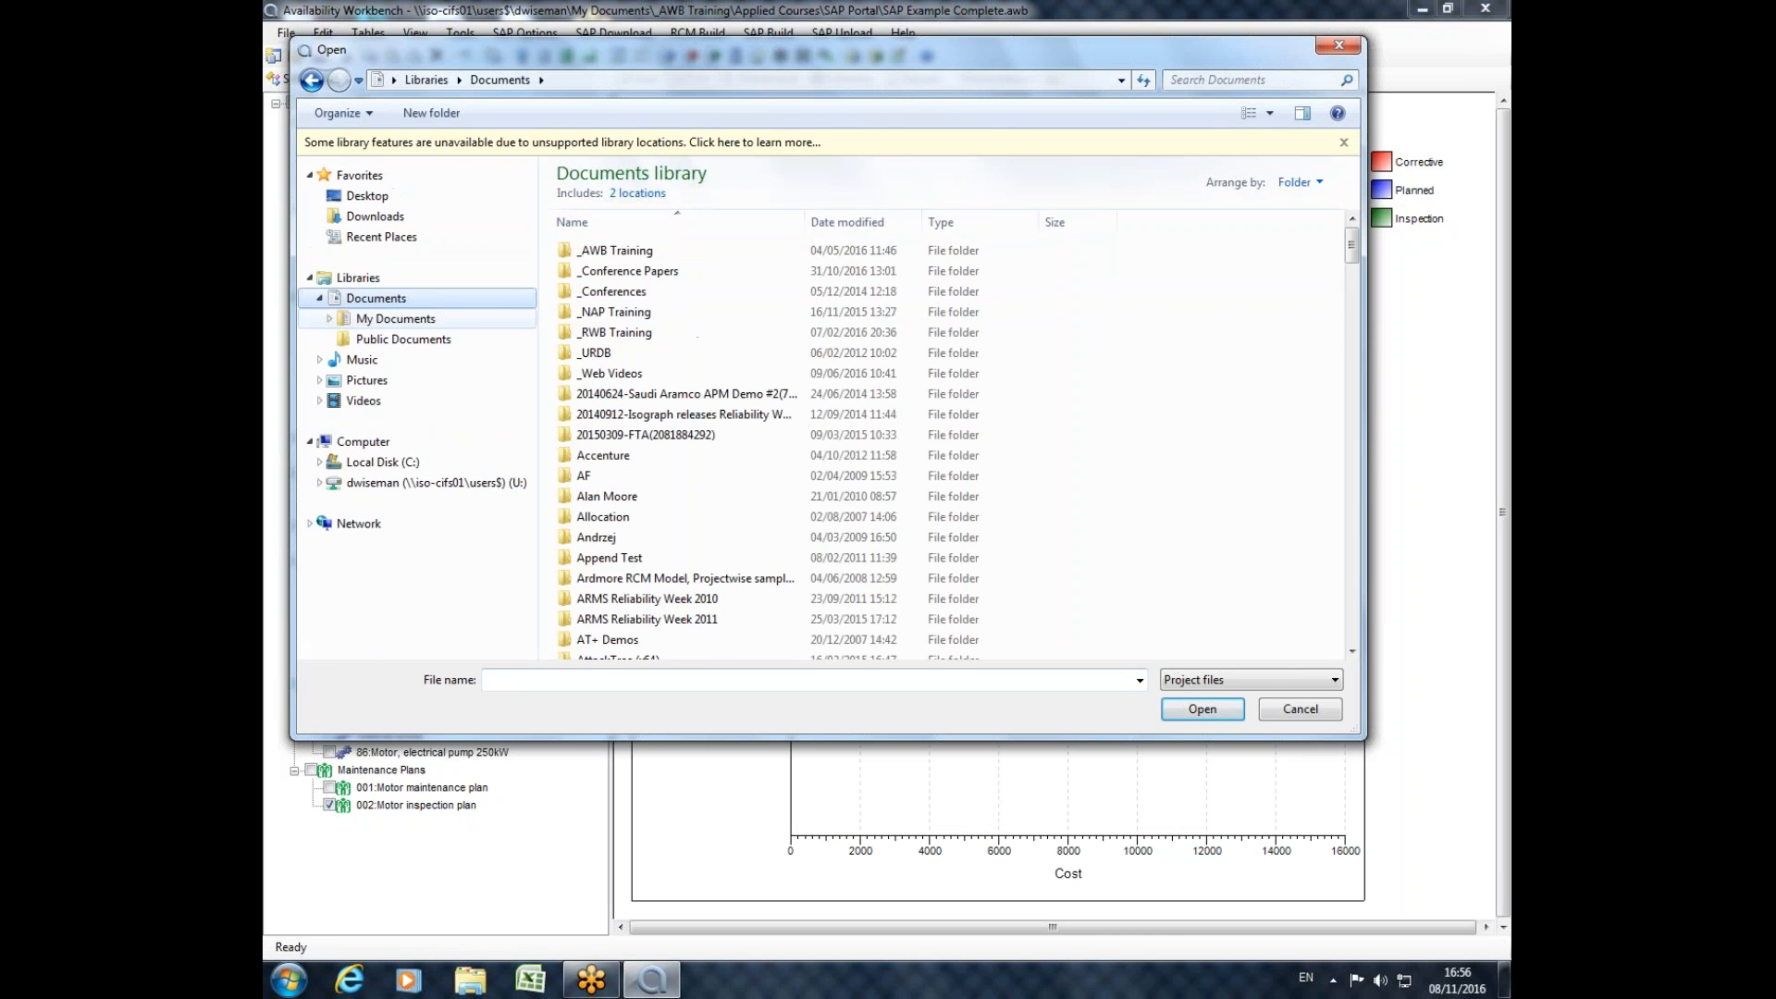
click(647, 619)
scroll(645, 545, down, 3)
double_click(638, 526)
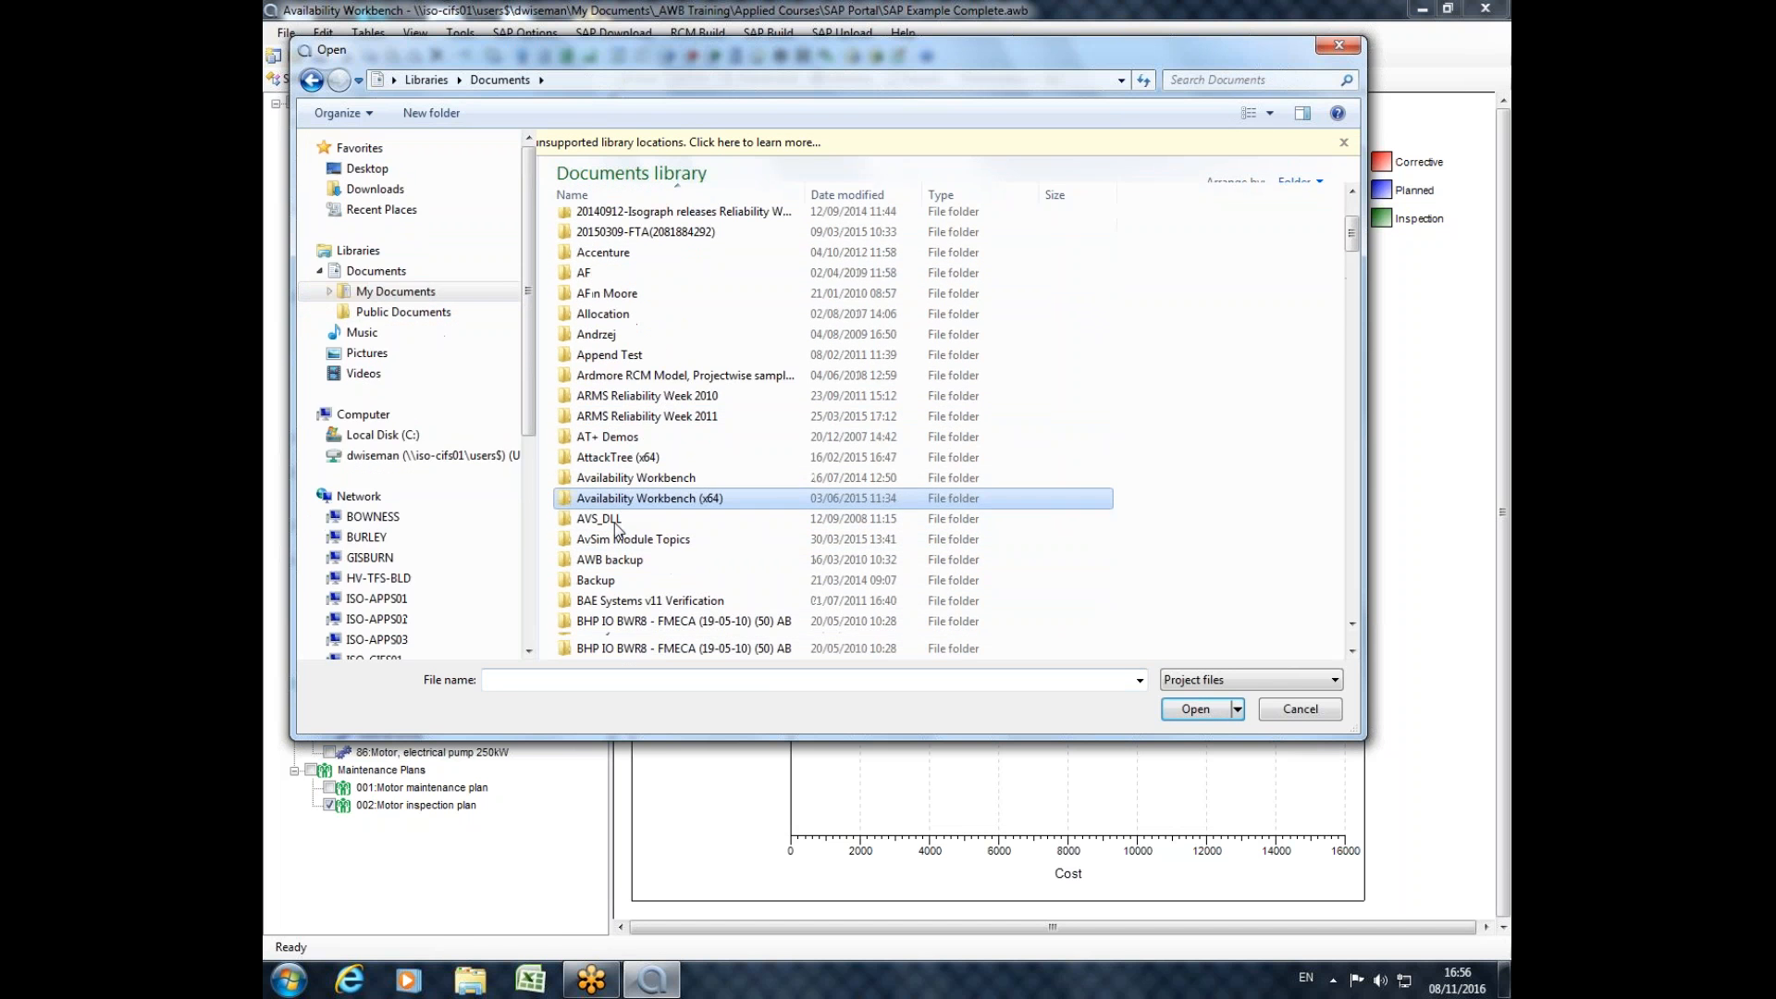
double_click(573, 222)
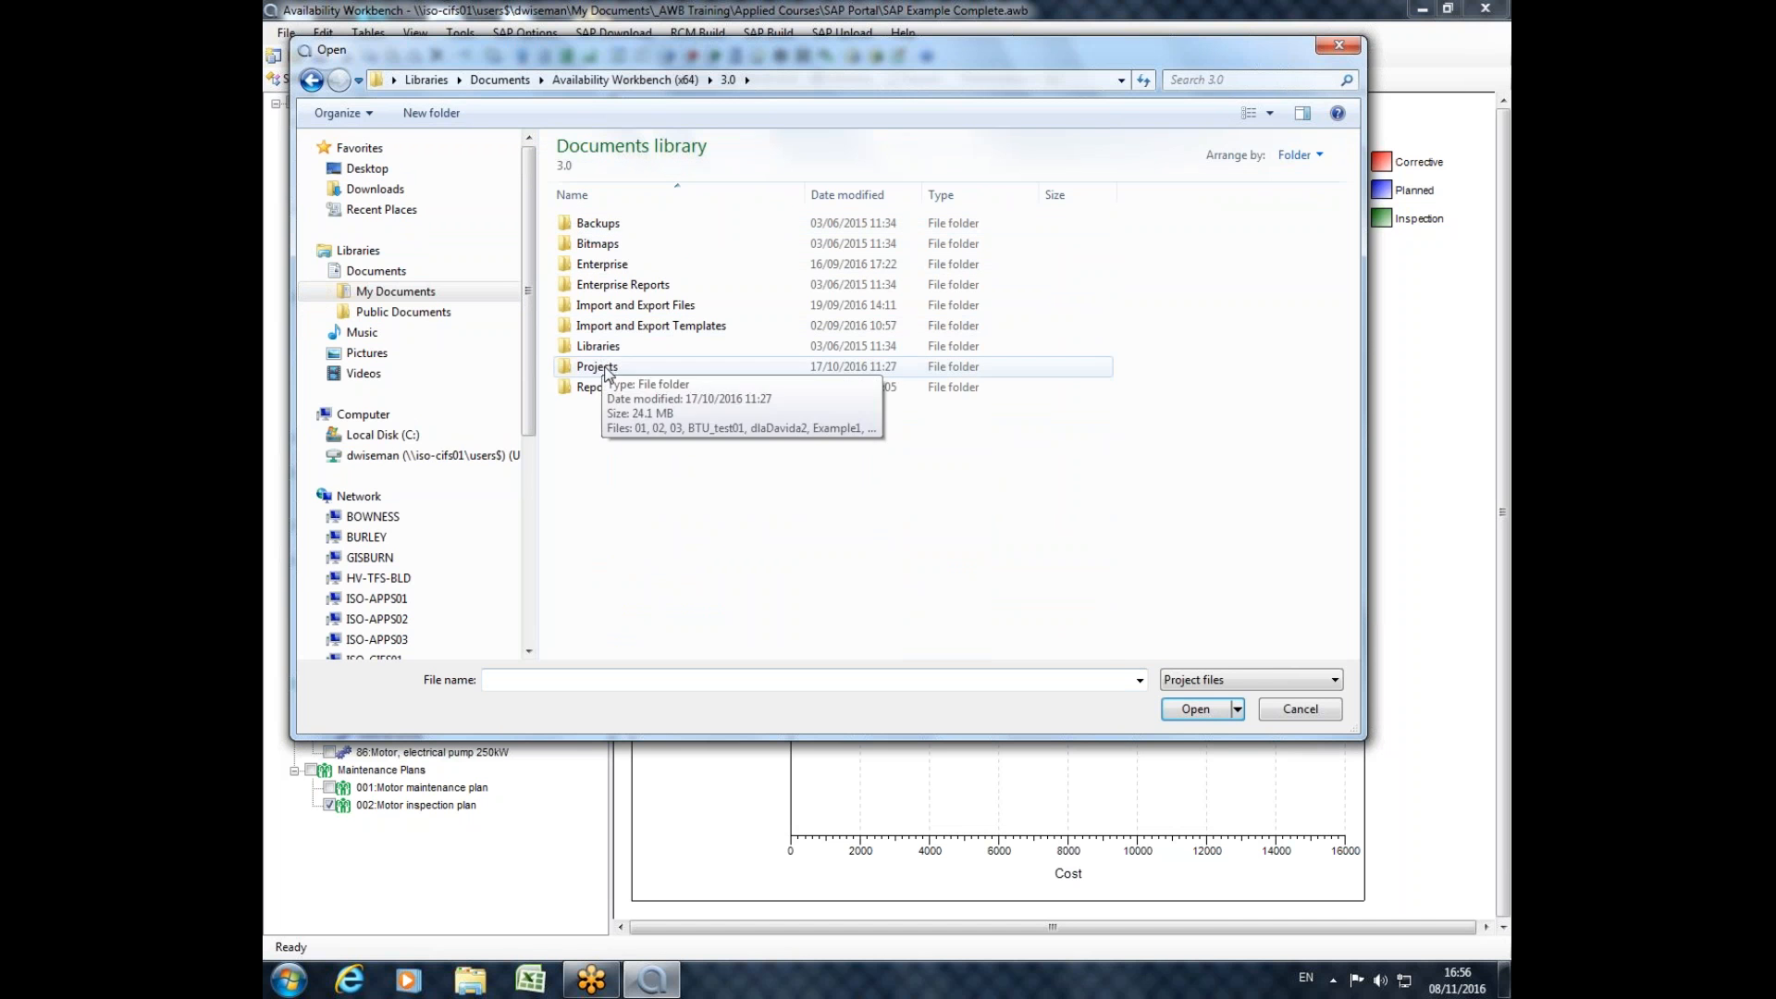
double_click(596, 367)
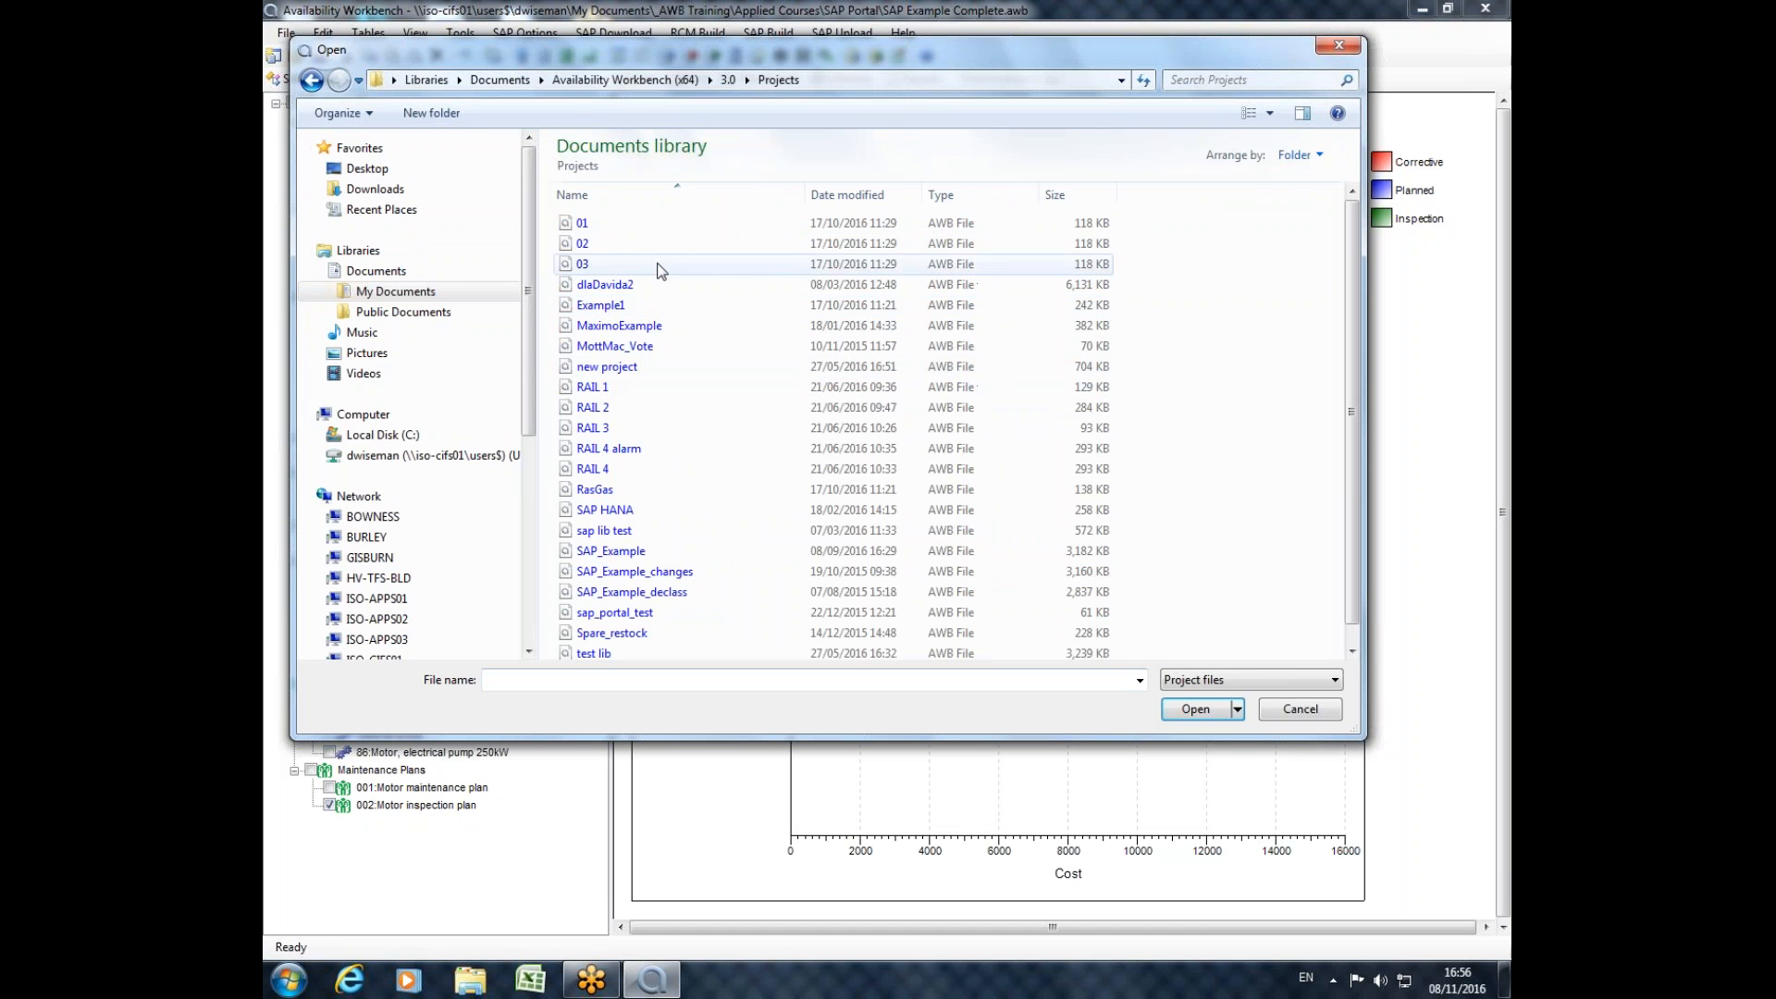
double_click(631, 573)
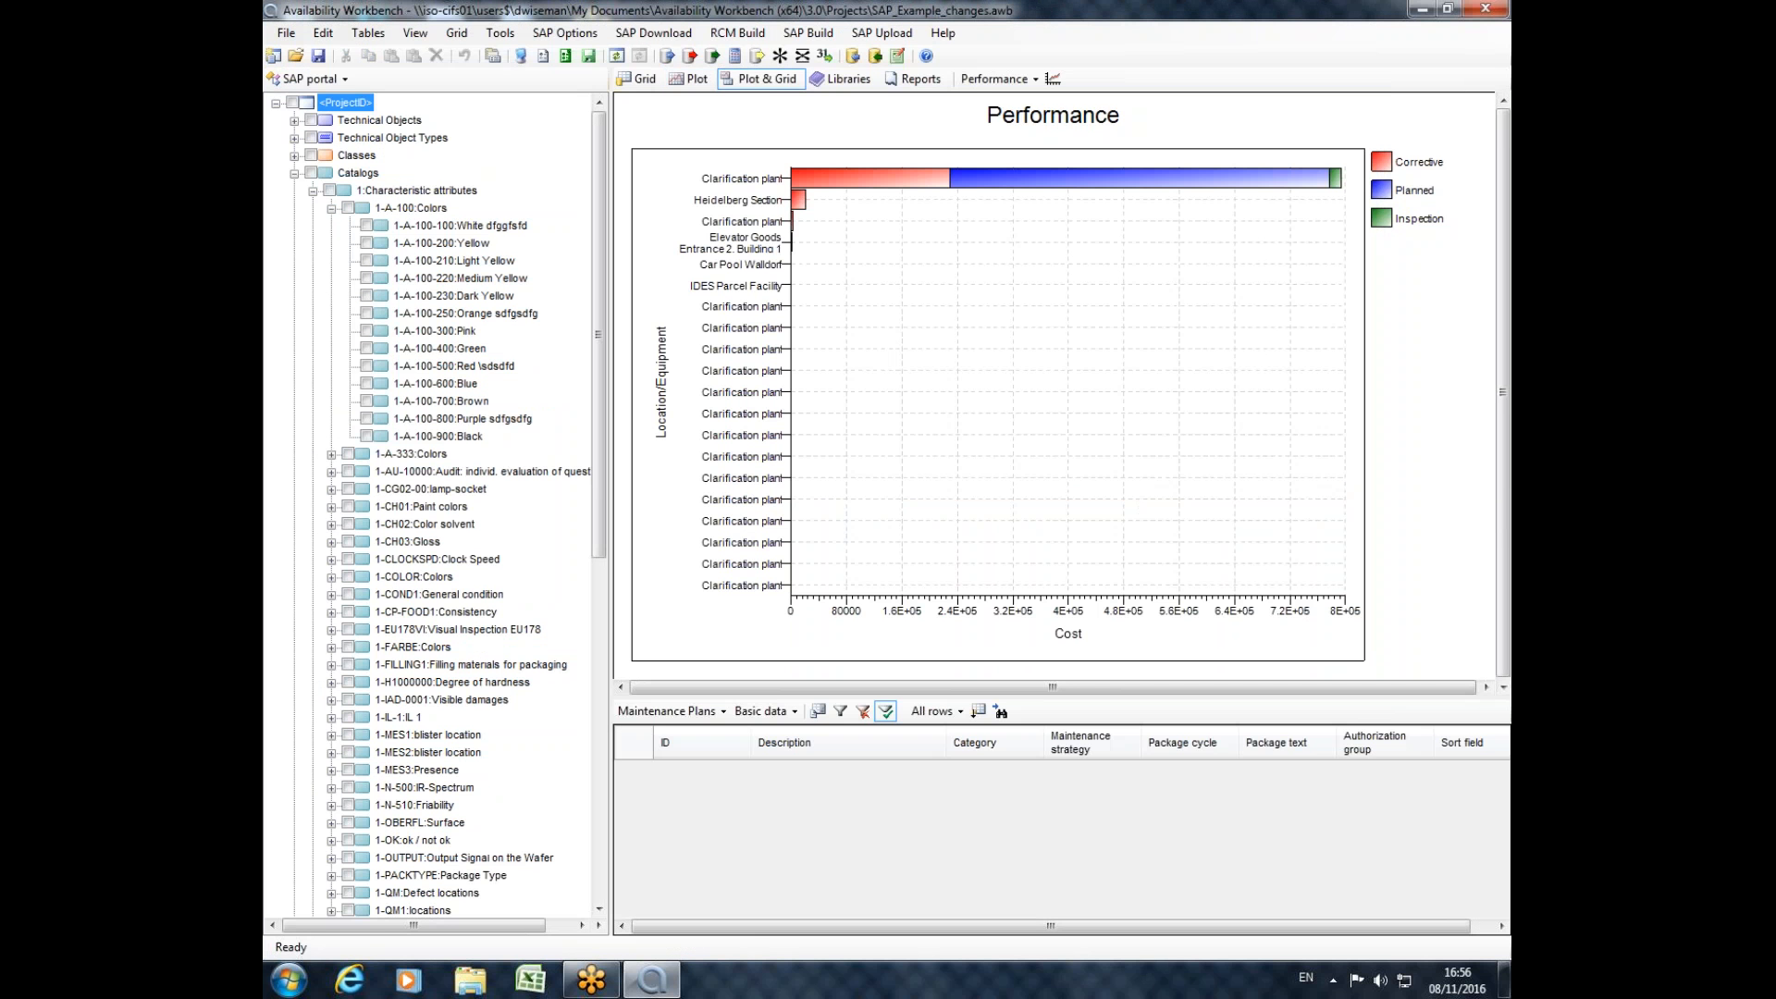
Open the report Effect MC Pie Chart from the SAP KPIs reports folder and examine its chart and effects legend.
click(918, 79)
click(668, 109)
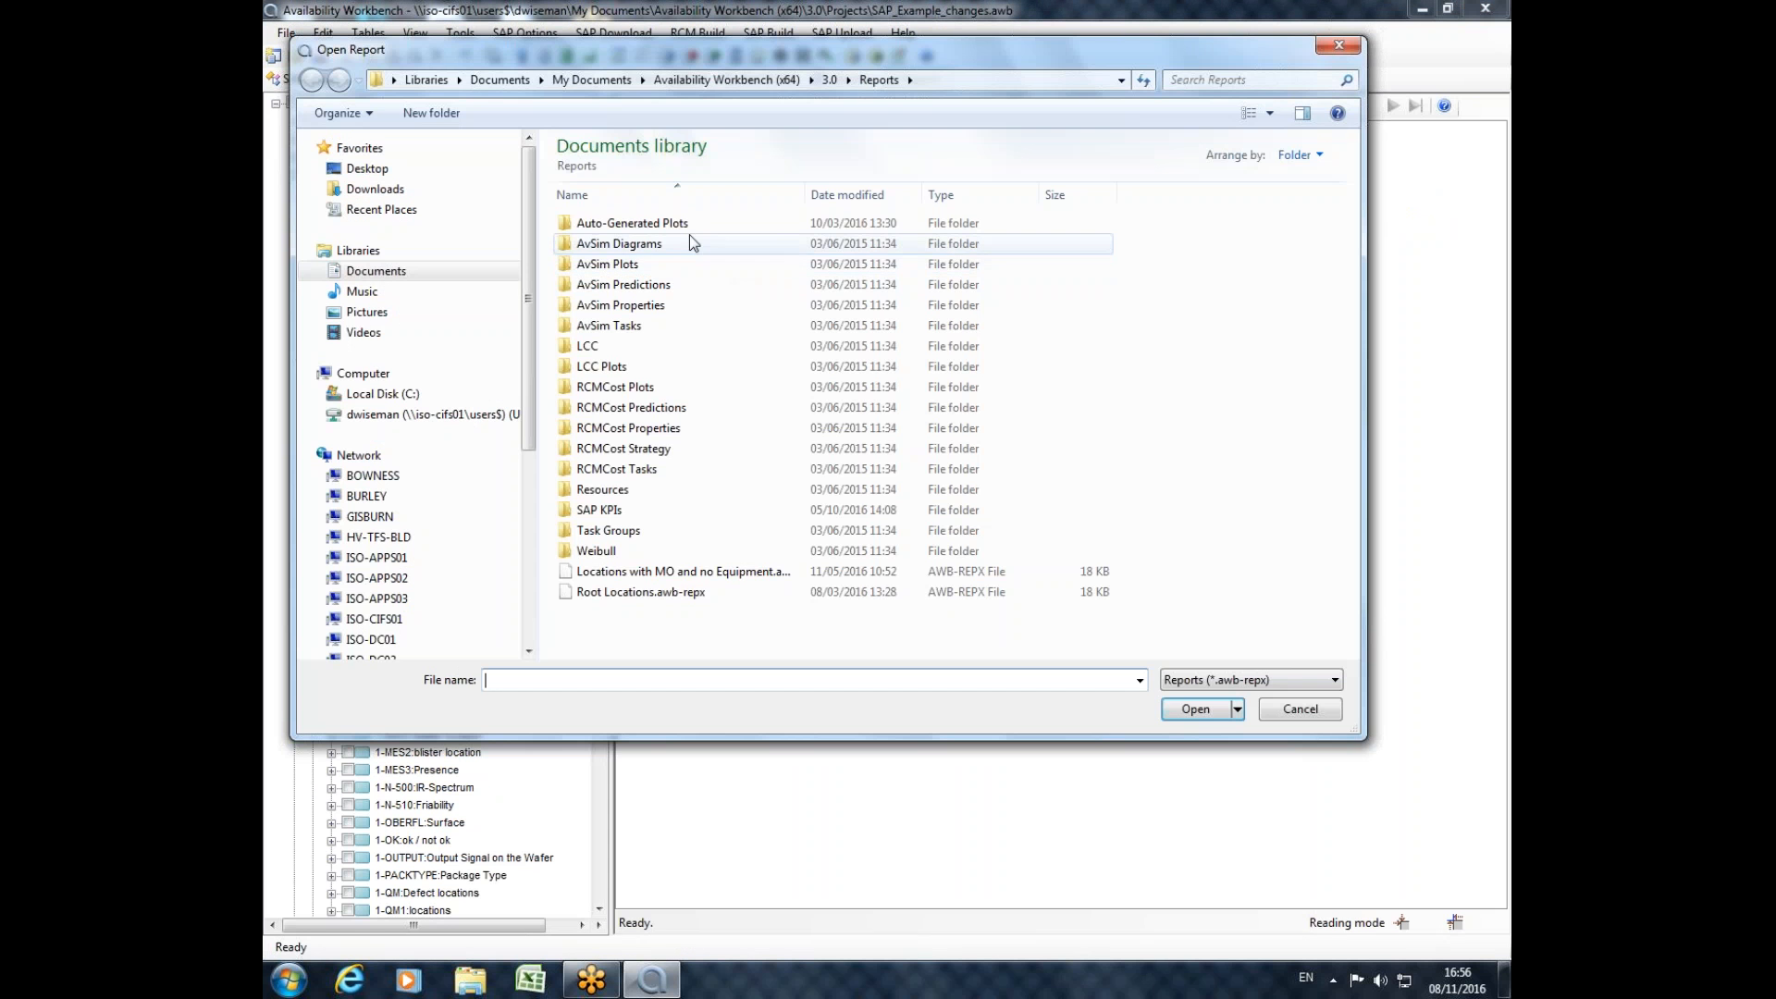
double_click(602, 509)
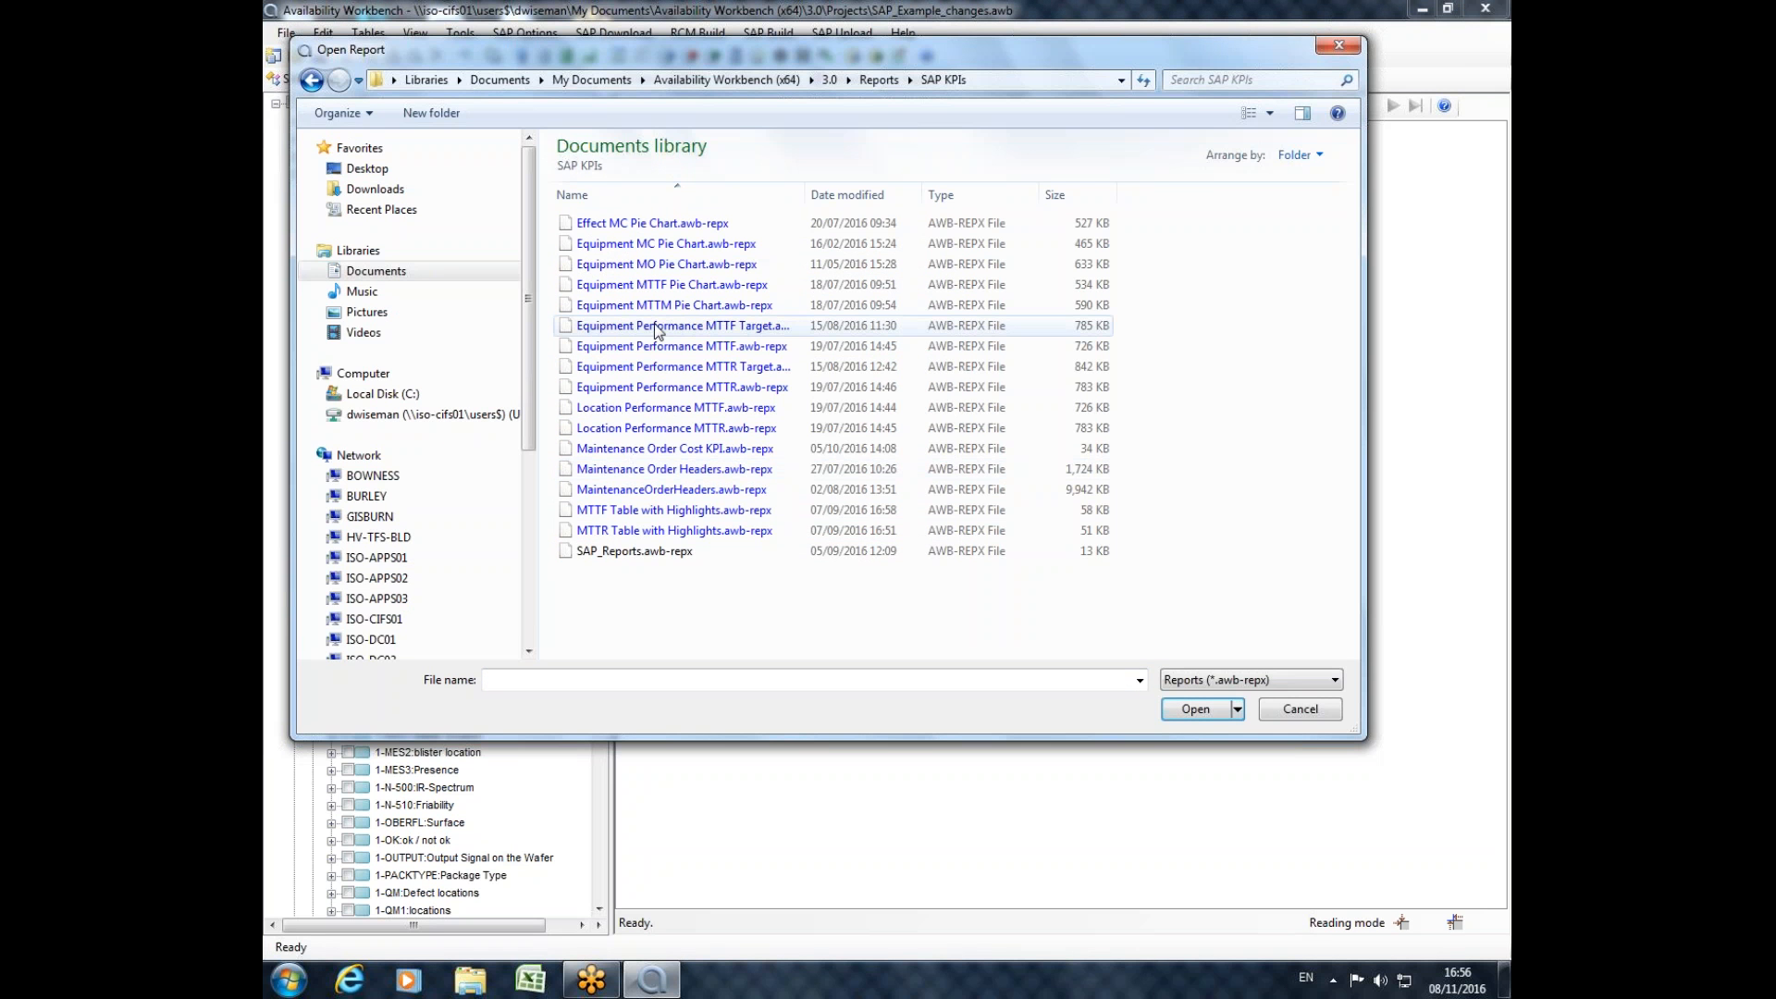
drag(837, 50, 811, 17)
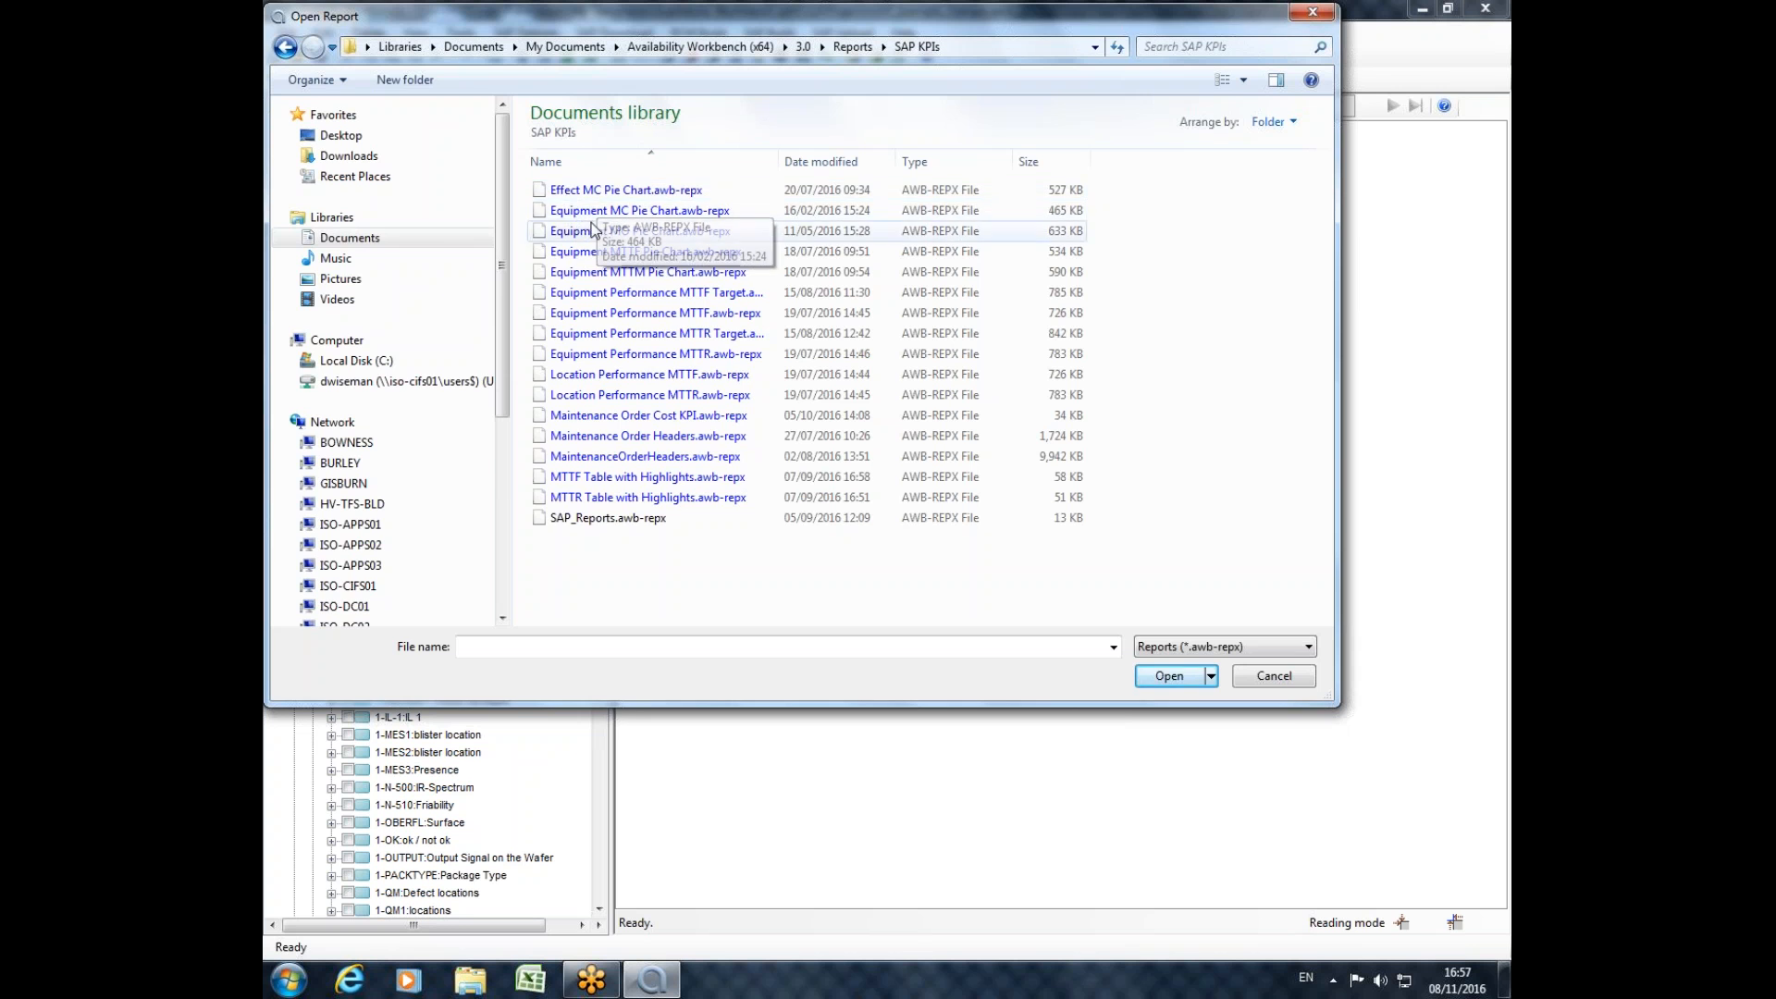
double_click(566, 191)
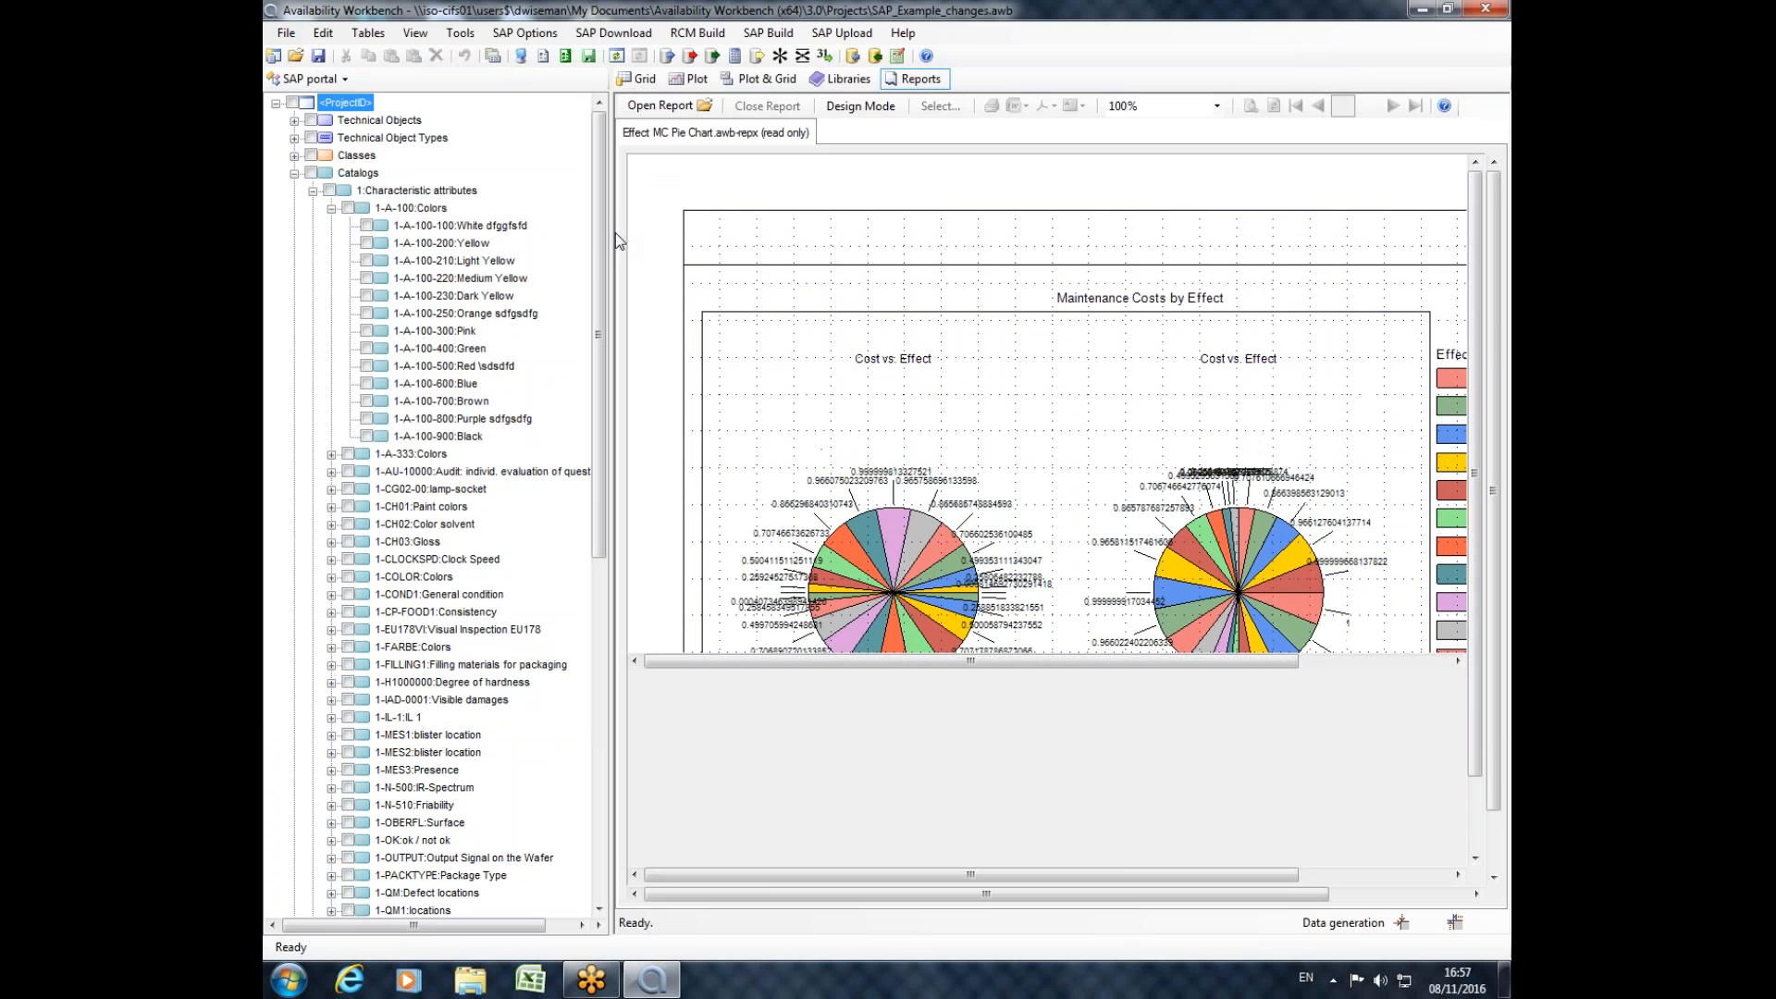
scroll(1498, 402, down, 1)
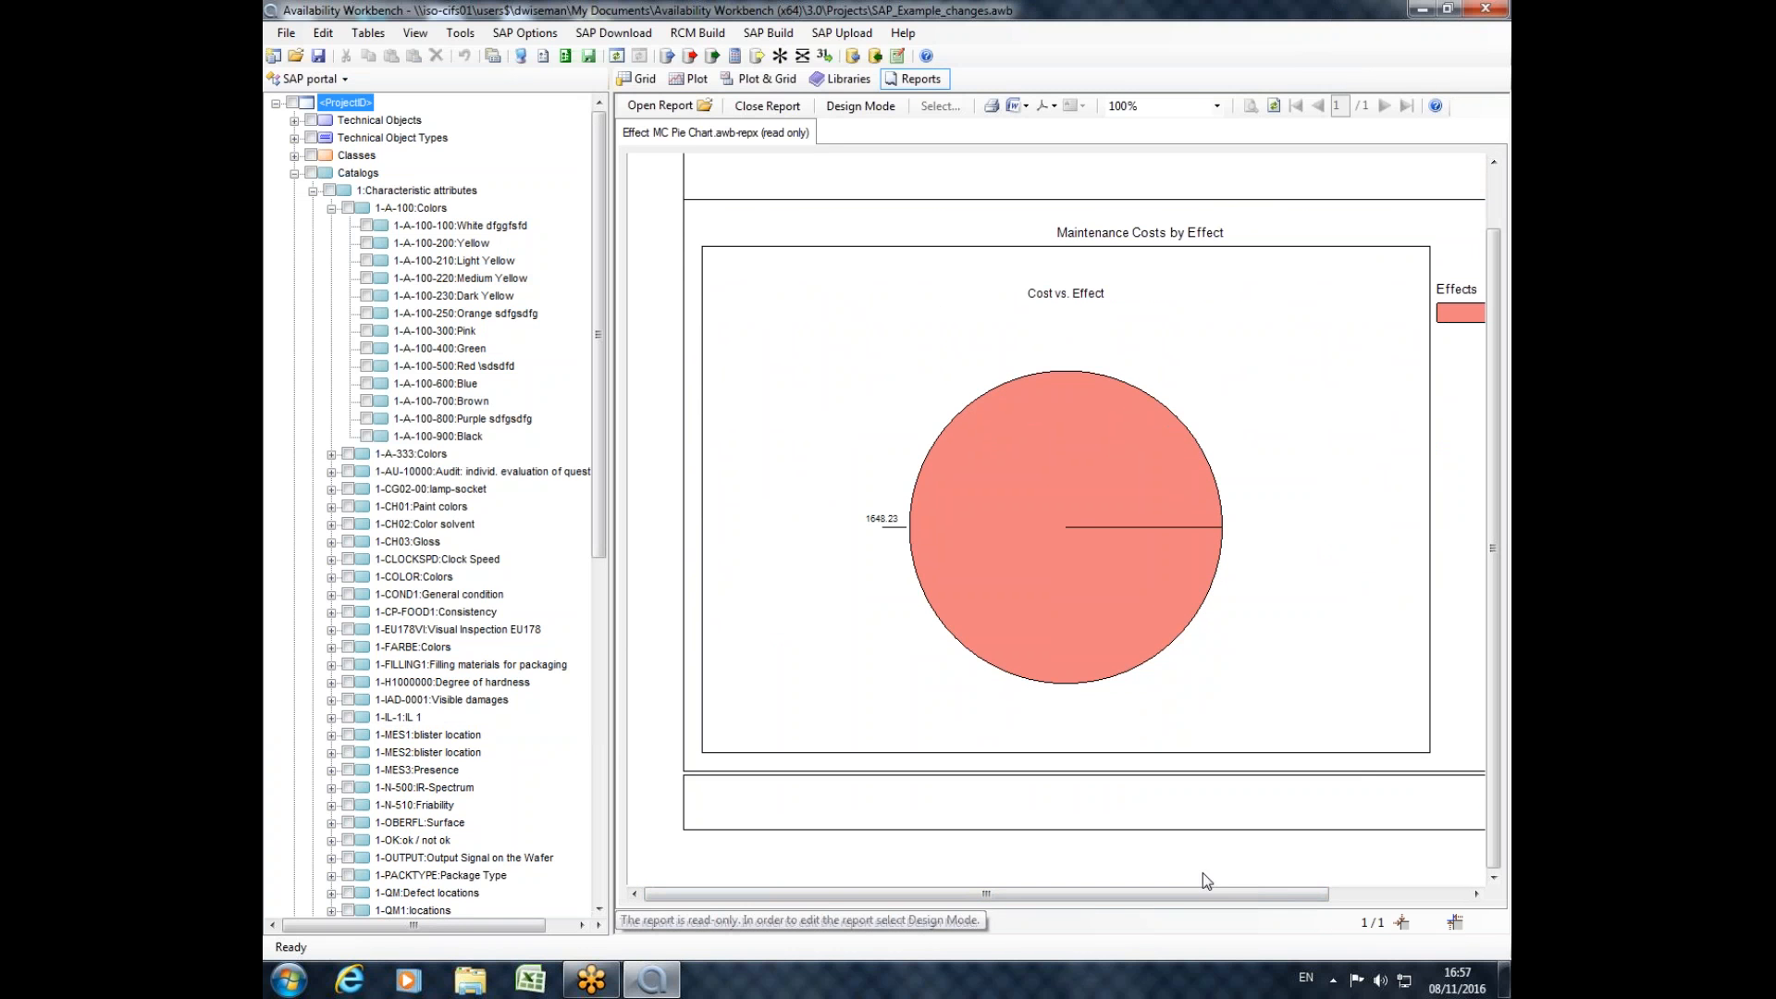
drag(1202, 893, 1380, 753)
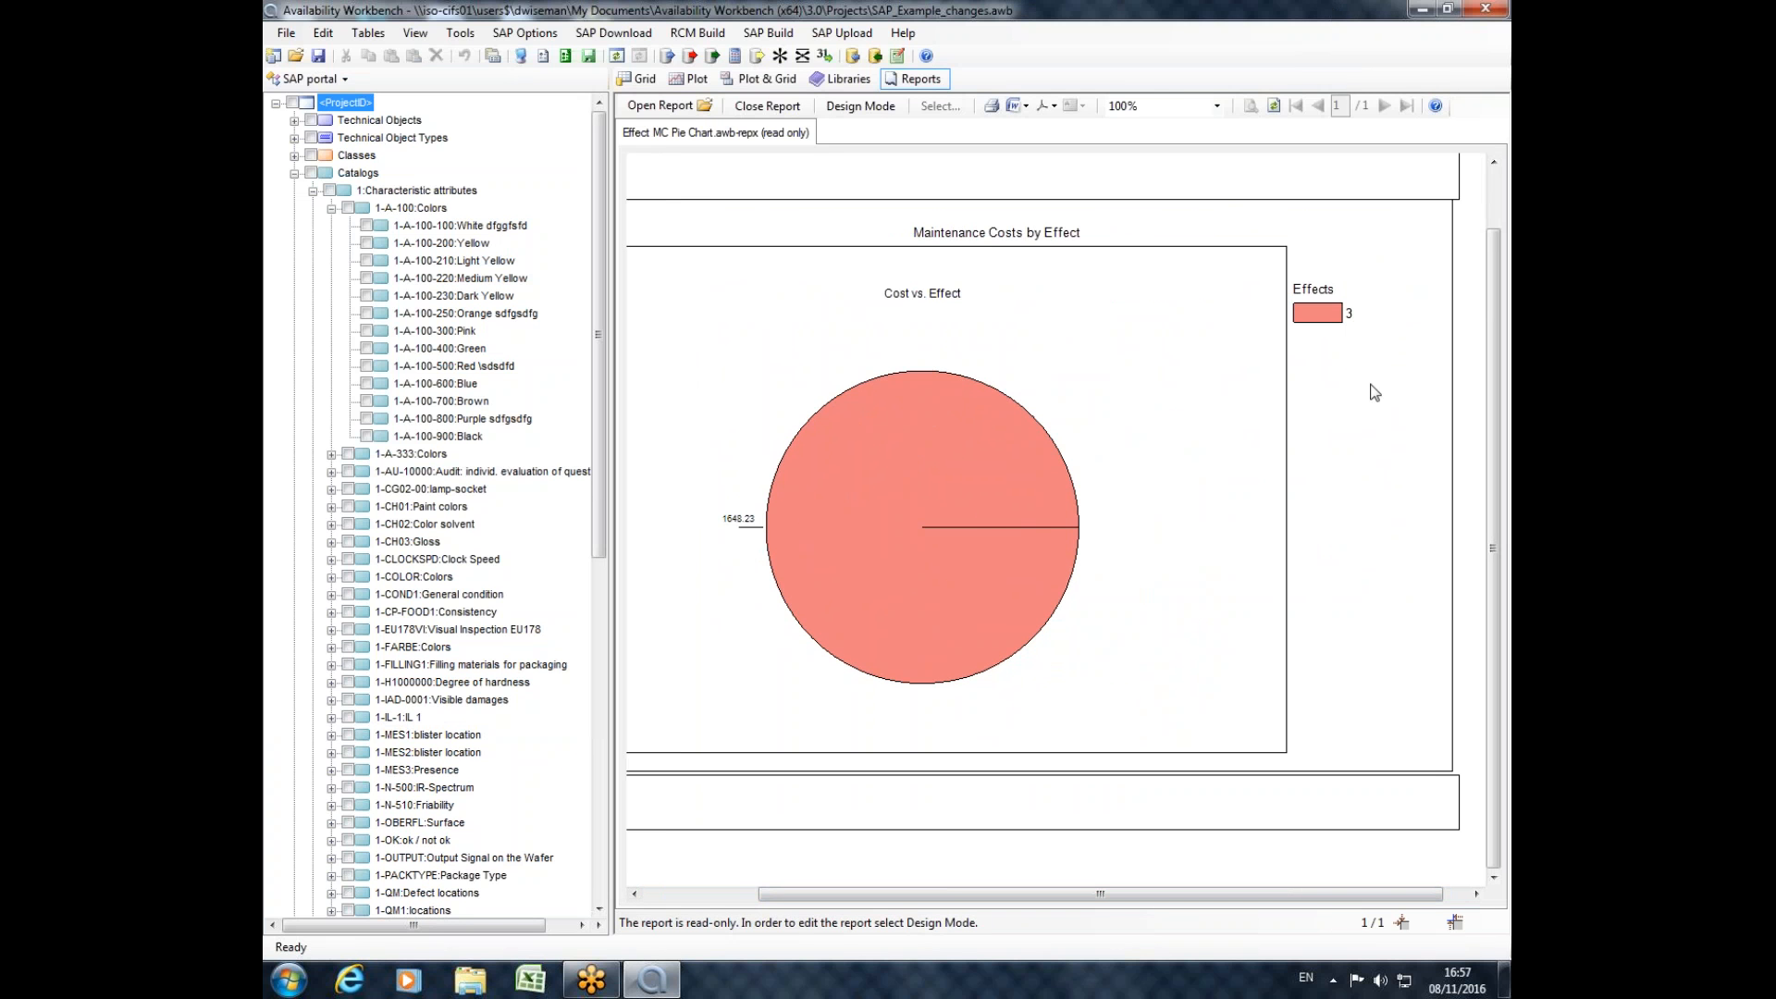
Open the report Equipment MC Pie Chart from the SAP KPIs folder and examine its maintenance order type chart and legend.
click(662, 107)
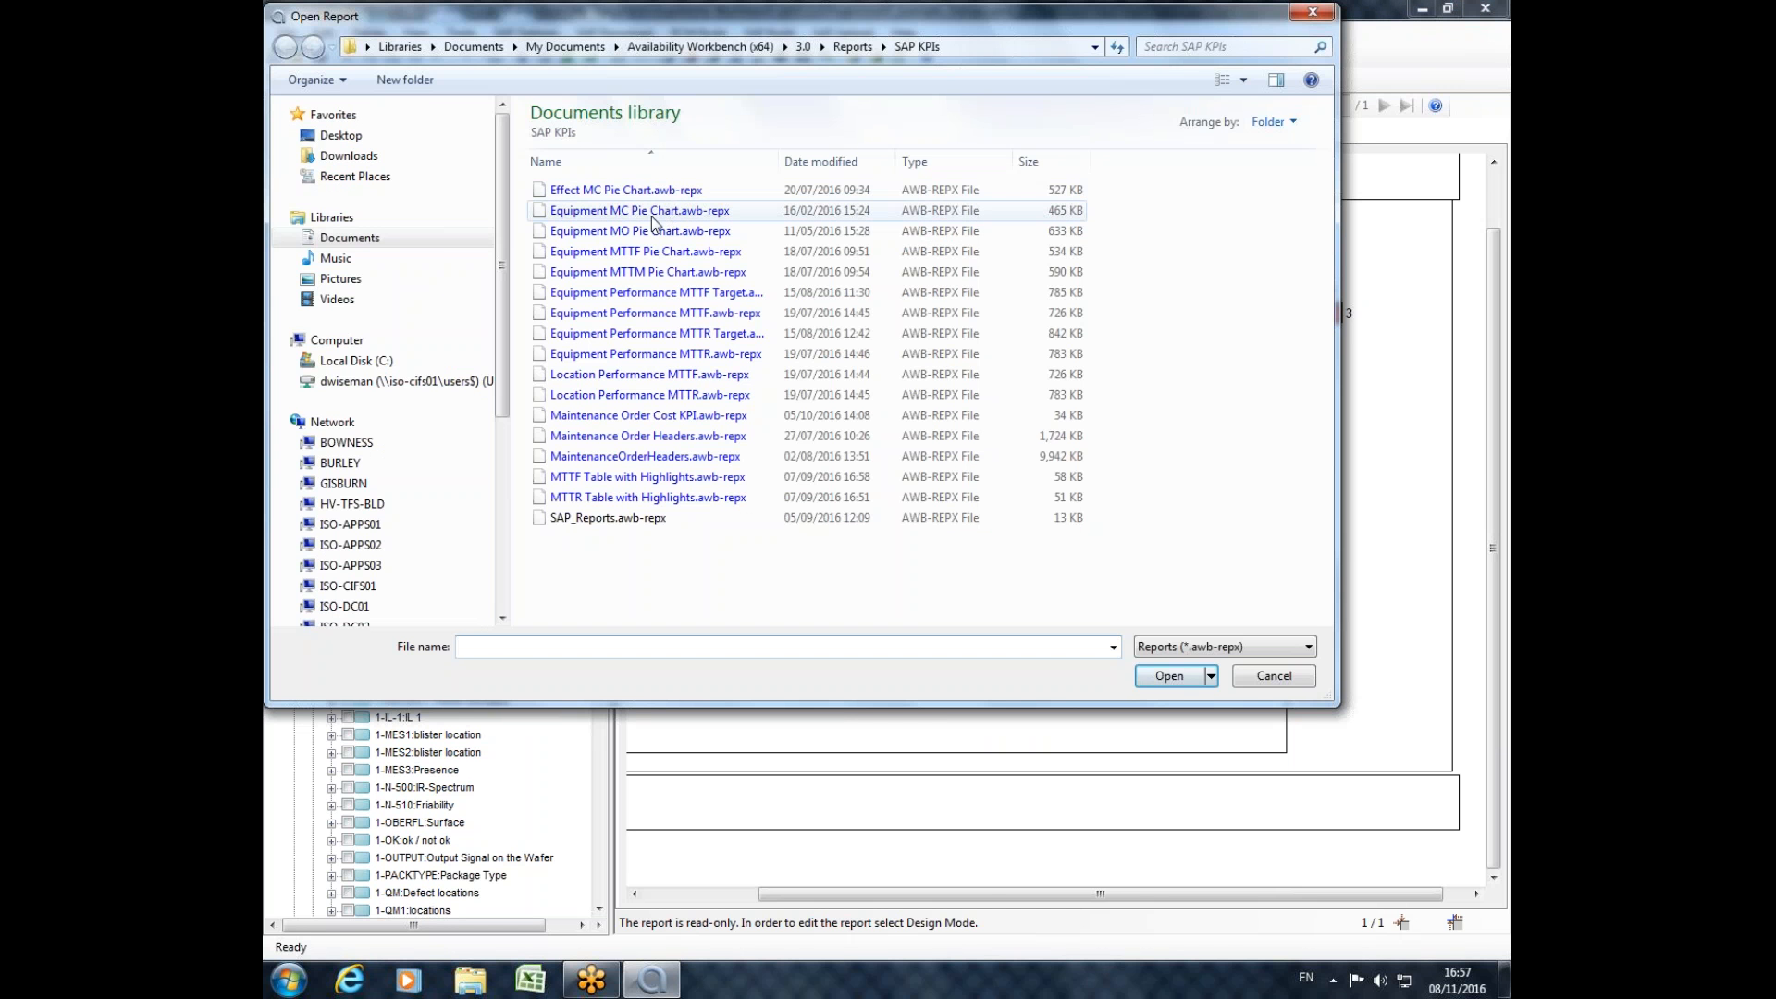
double_click(662, 214)
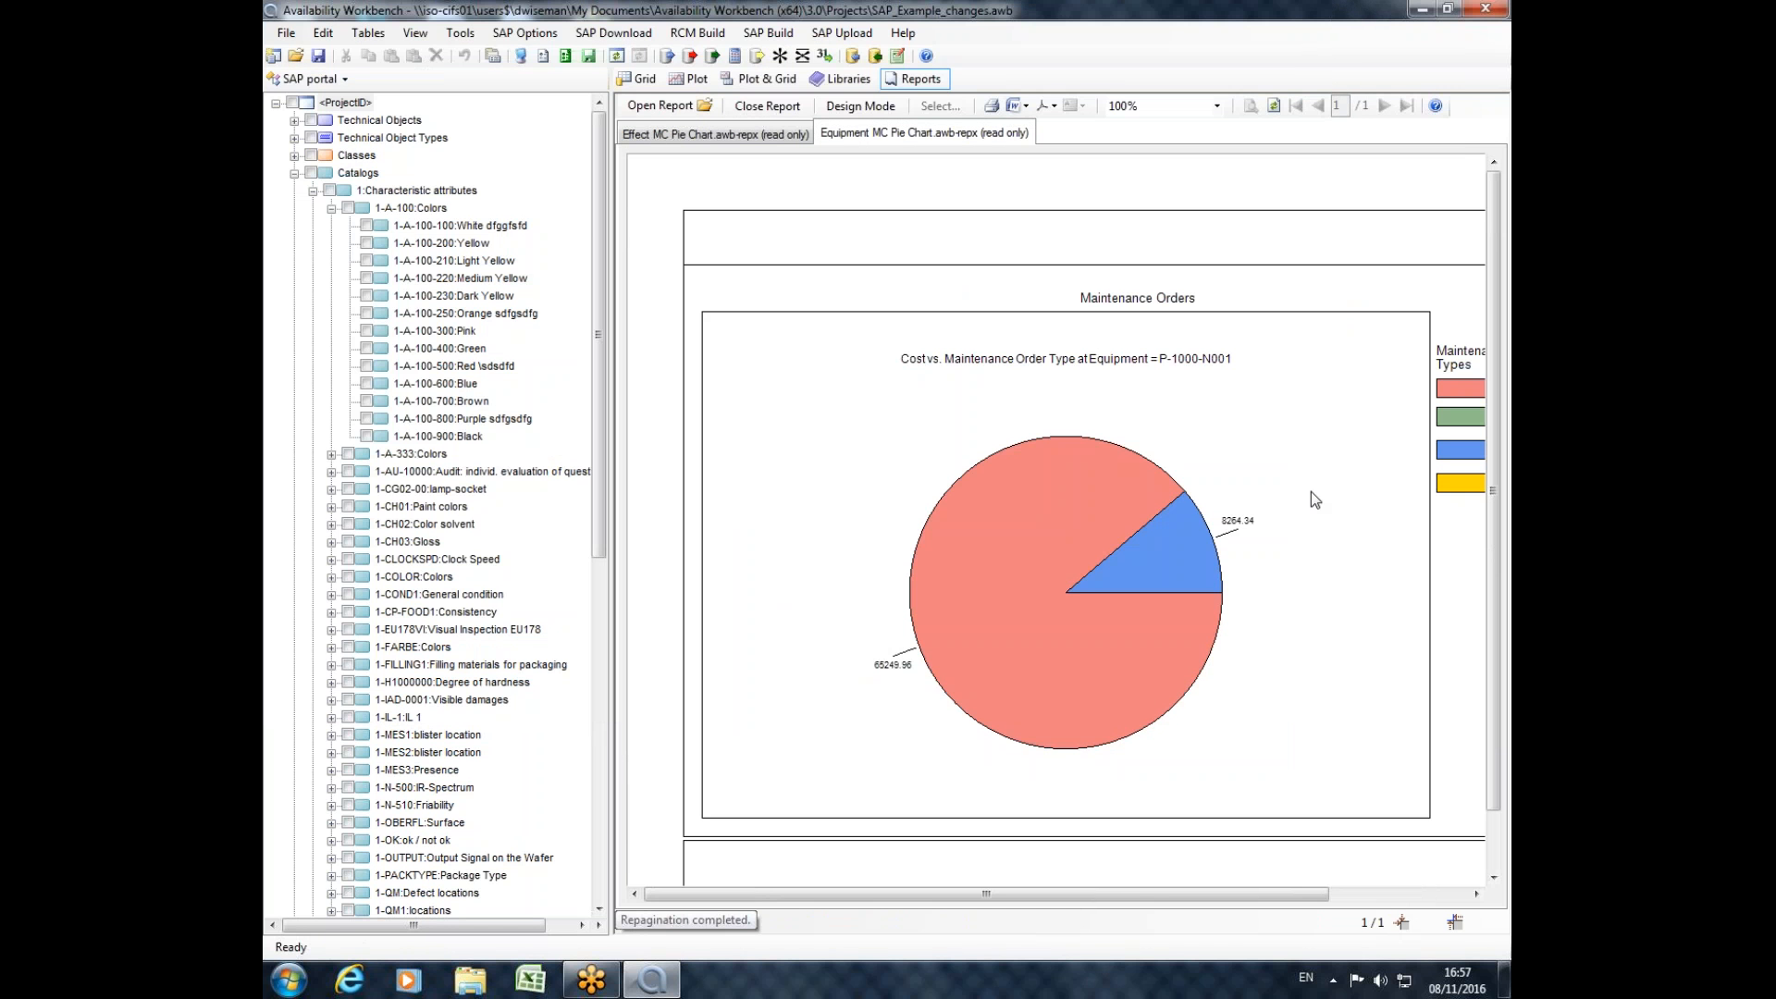
drag(1053, 896, 1143, 890)
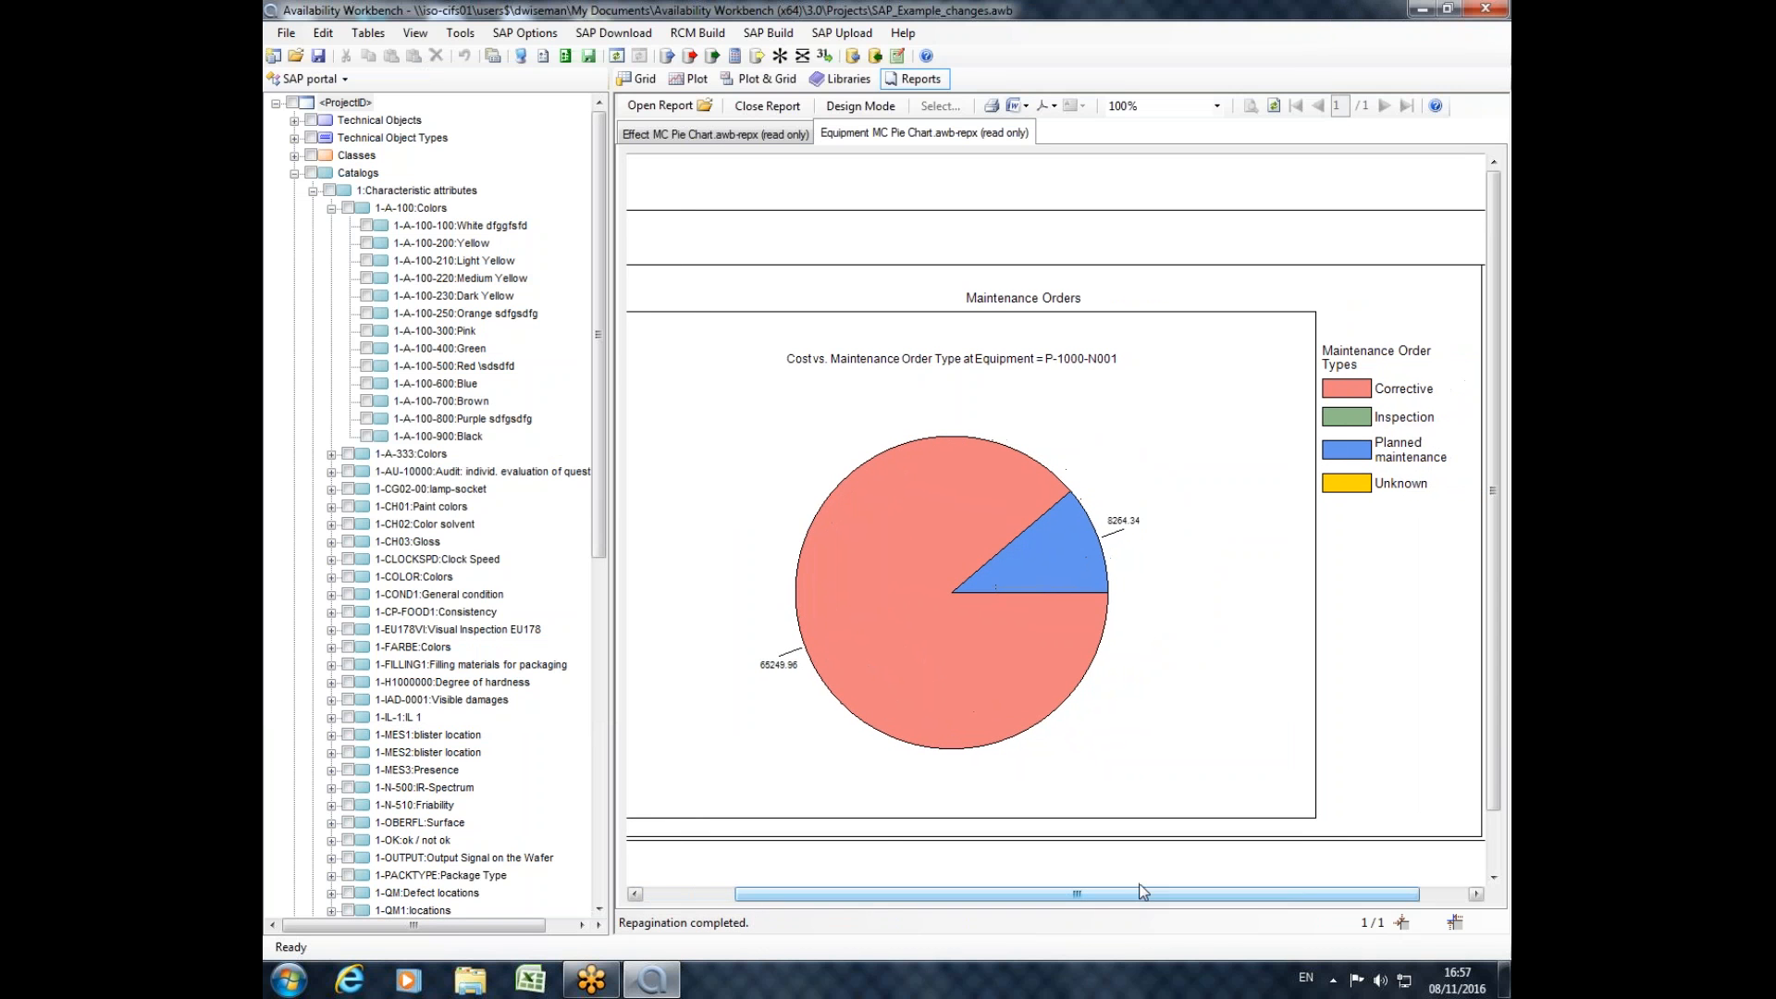